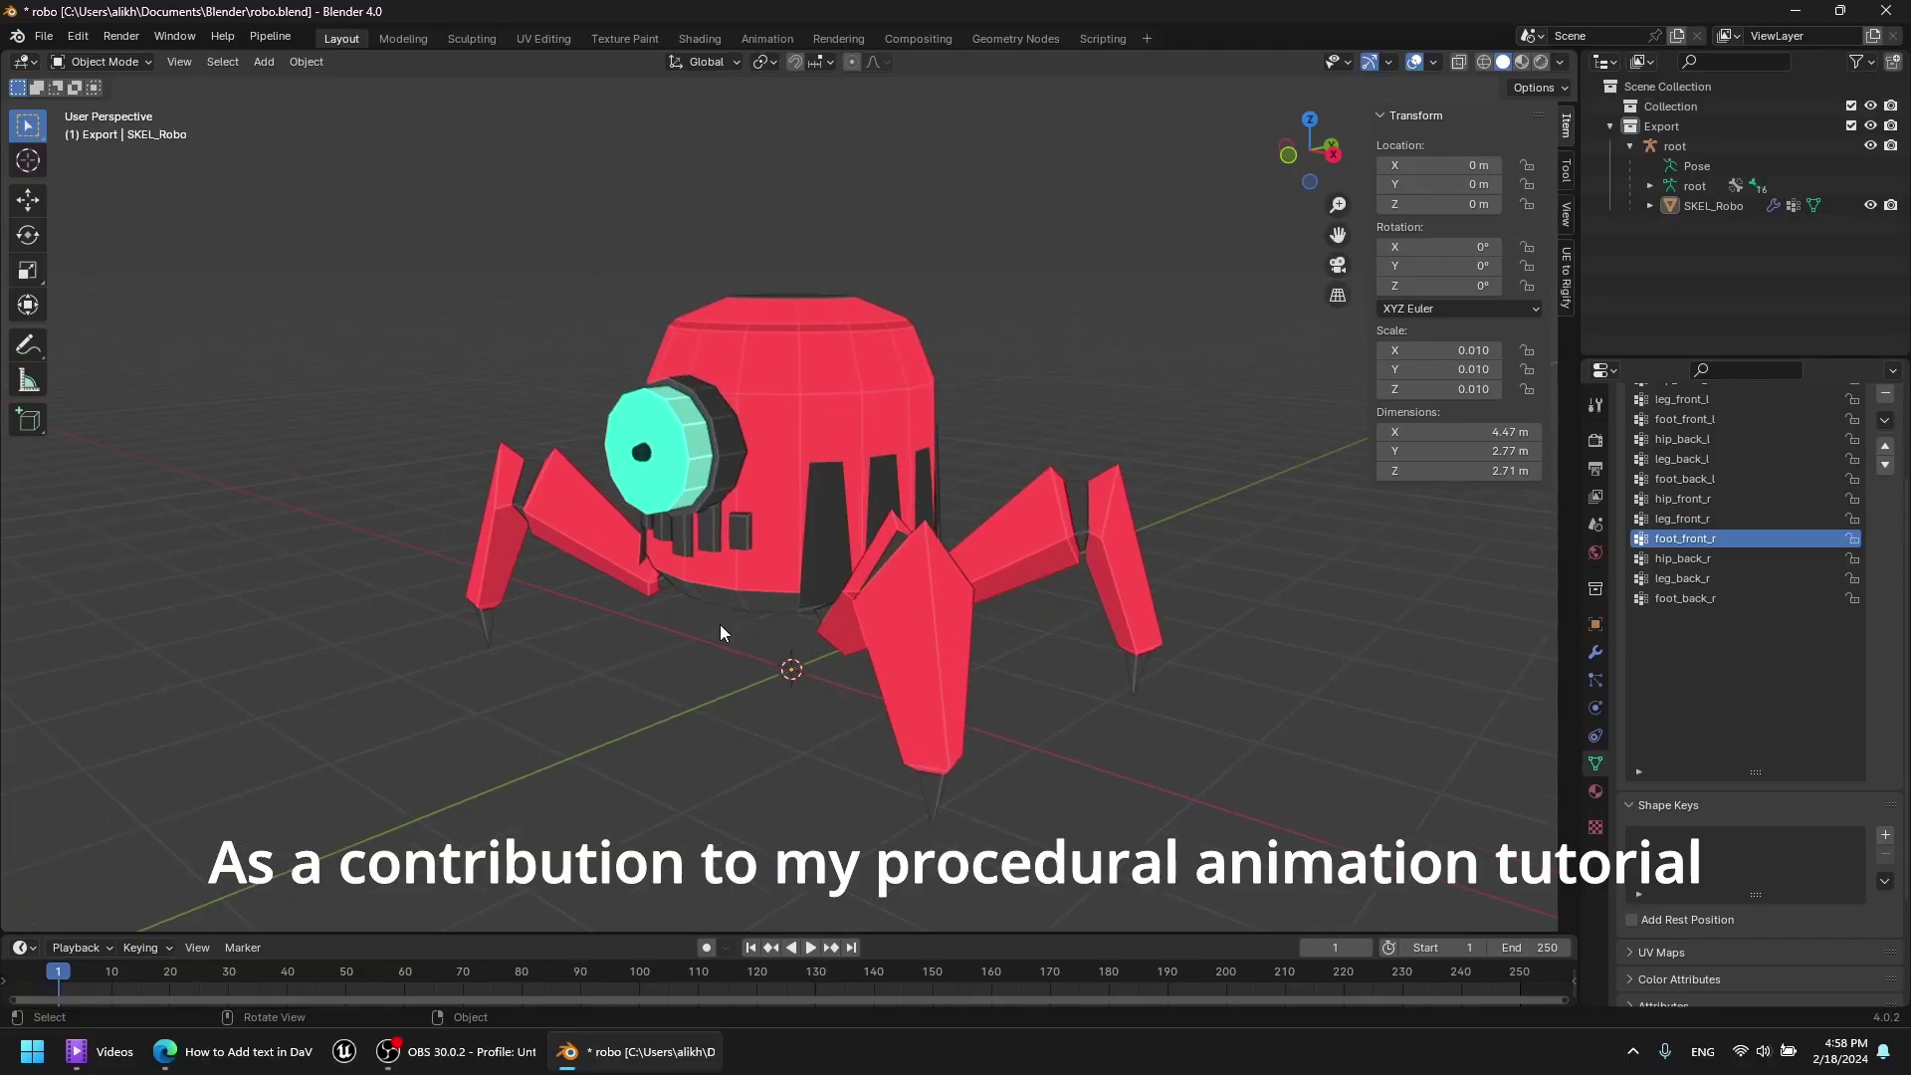
Inspect the finished robot model from several angles with its armature bones shown.
middle_click_drag(807, 665, 977, 681)
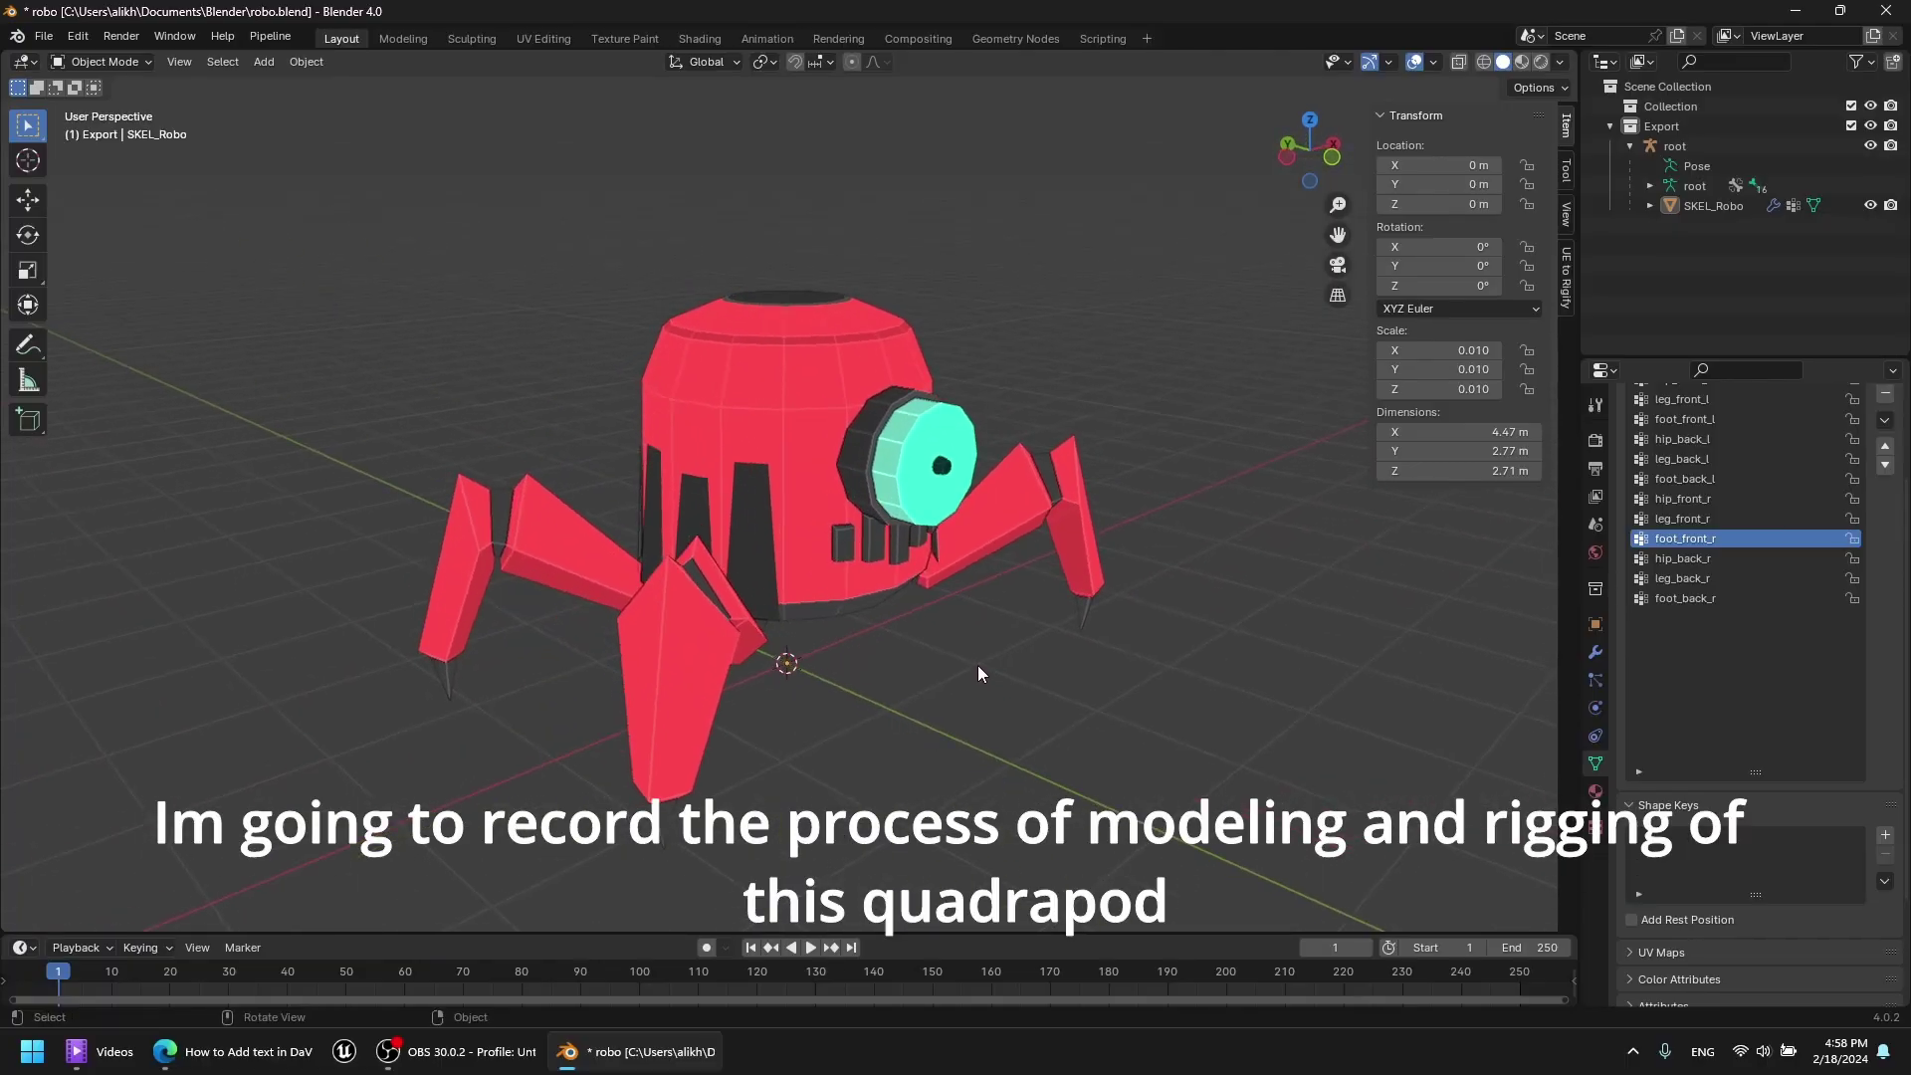
left_click(1435, 62)
left_click(1477, 280)
key("n")
mouse_move(1300, 406)
middle_mouse_down()
mouse_move(1002, 462)
mouse_move(1042, 445)
mouse_move(1026, 480)
middle_mouse_up()
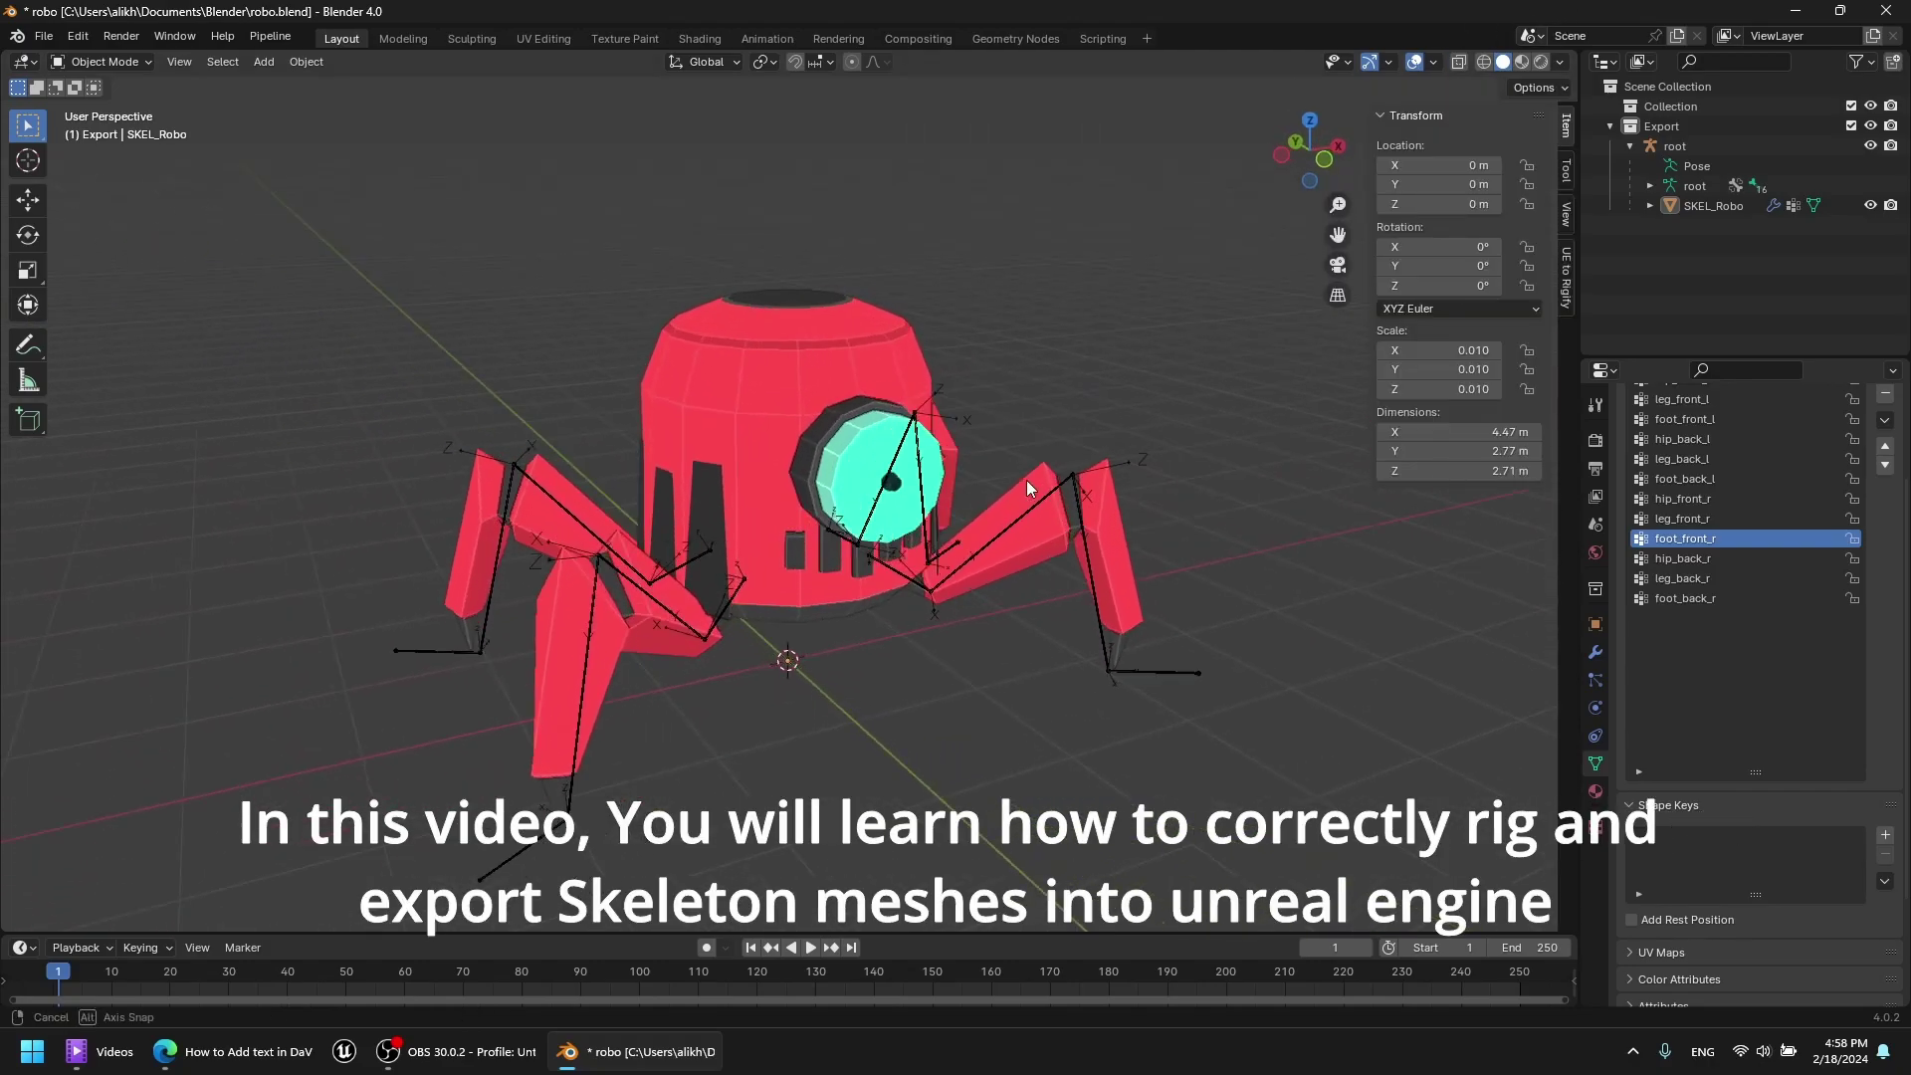
Put the robot's armature in Pose Mode and test-rotate the front right leg bone.
left_click(714, 615)
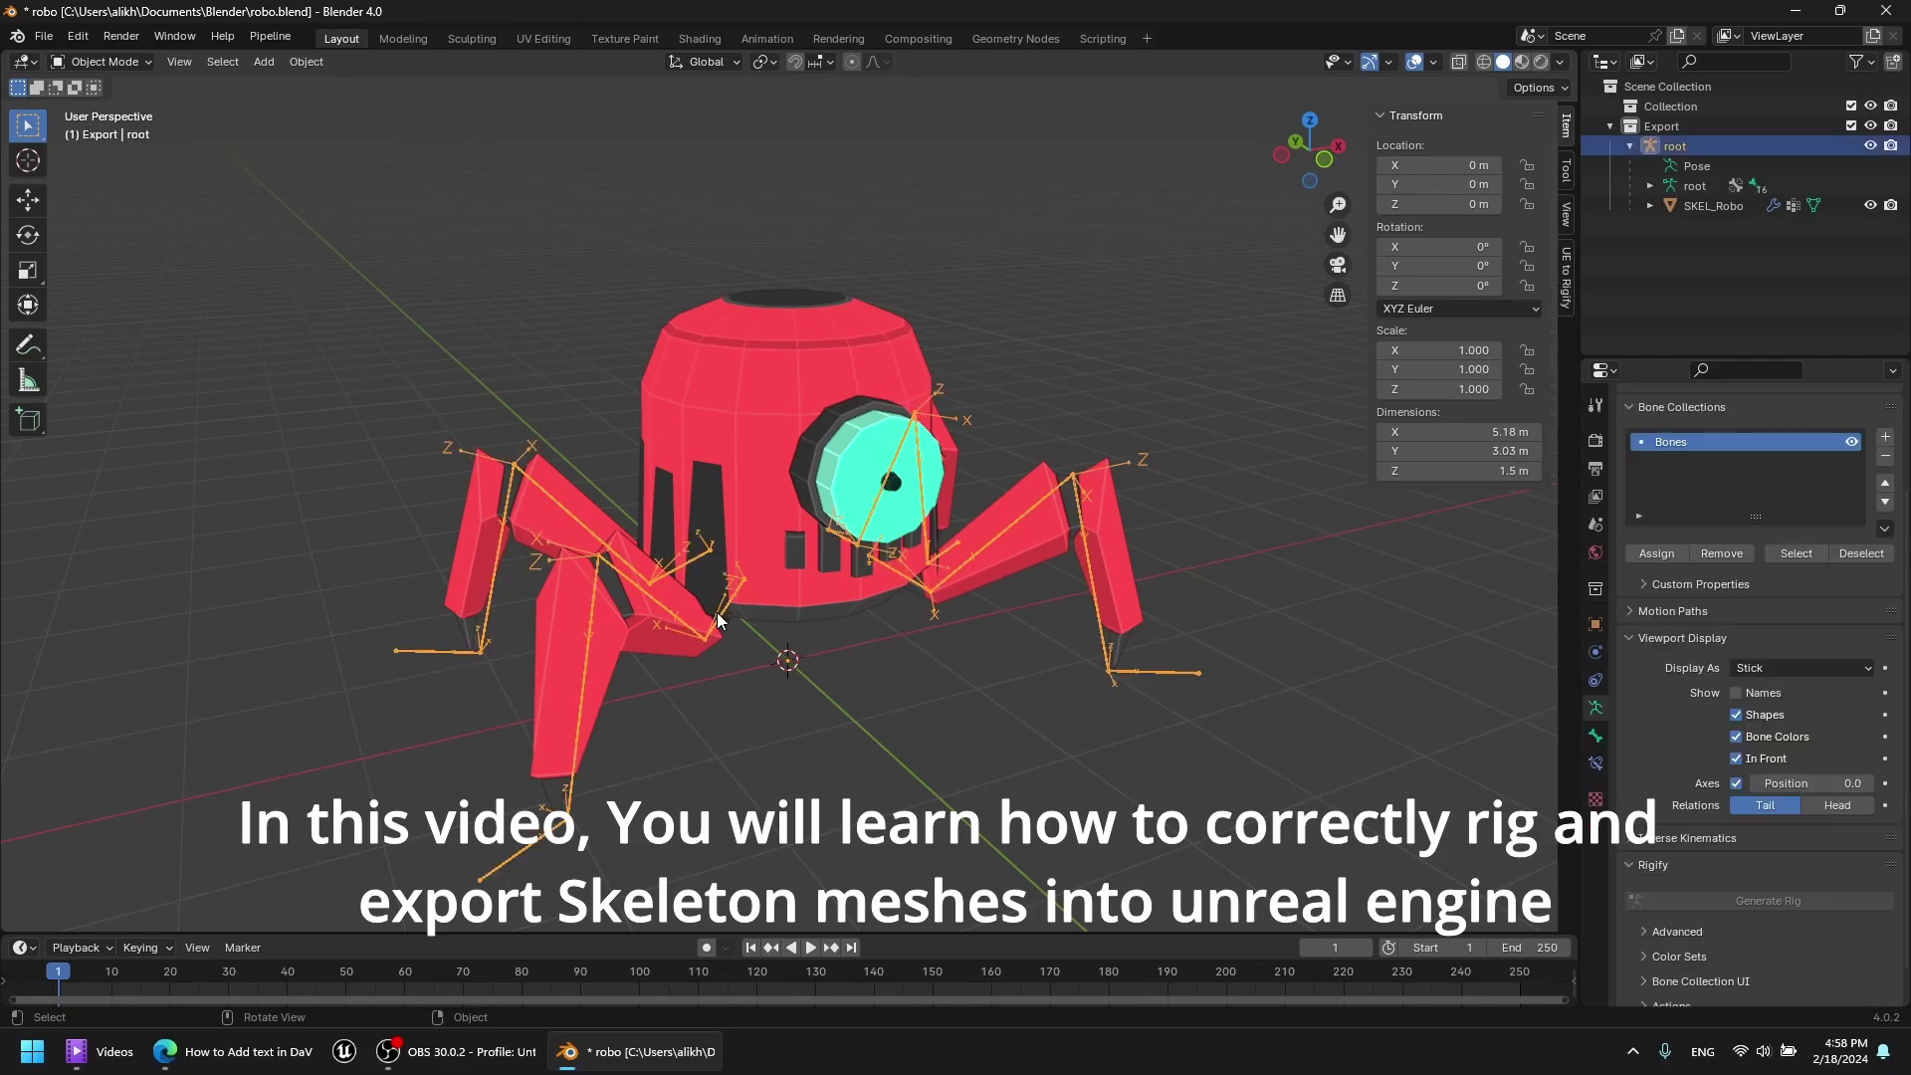
left_click(105, 129)
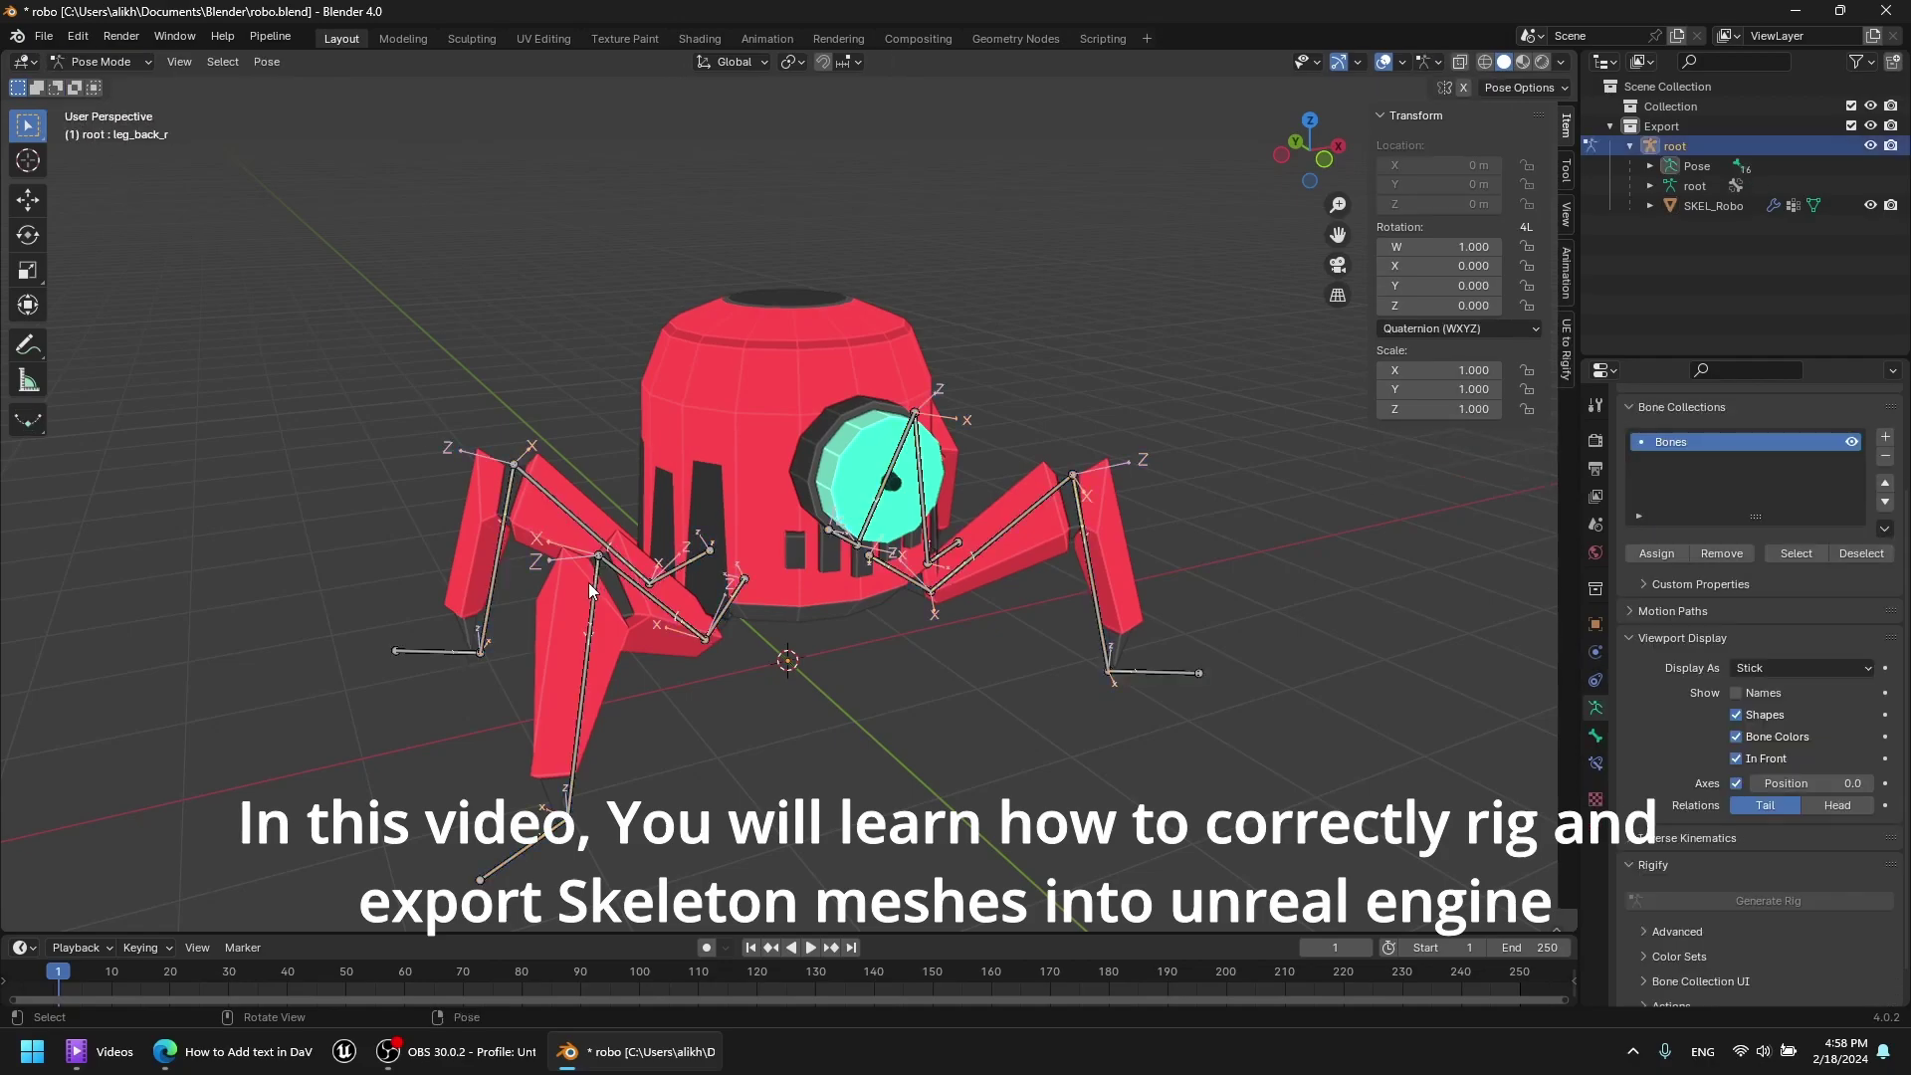
key("r")
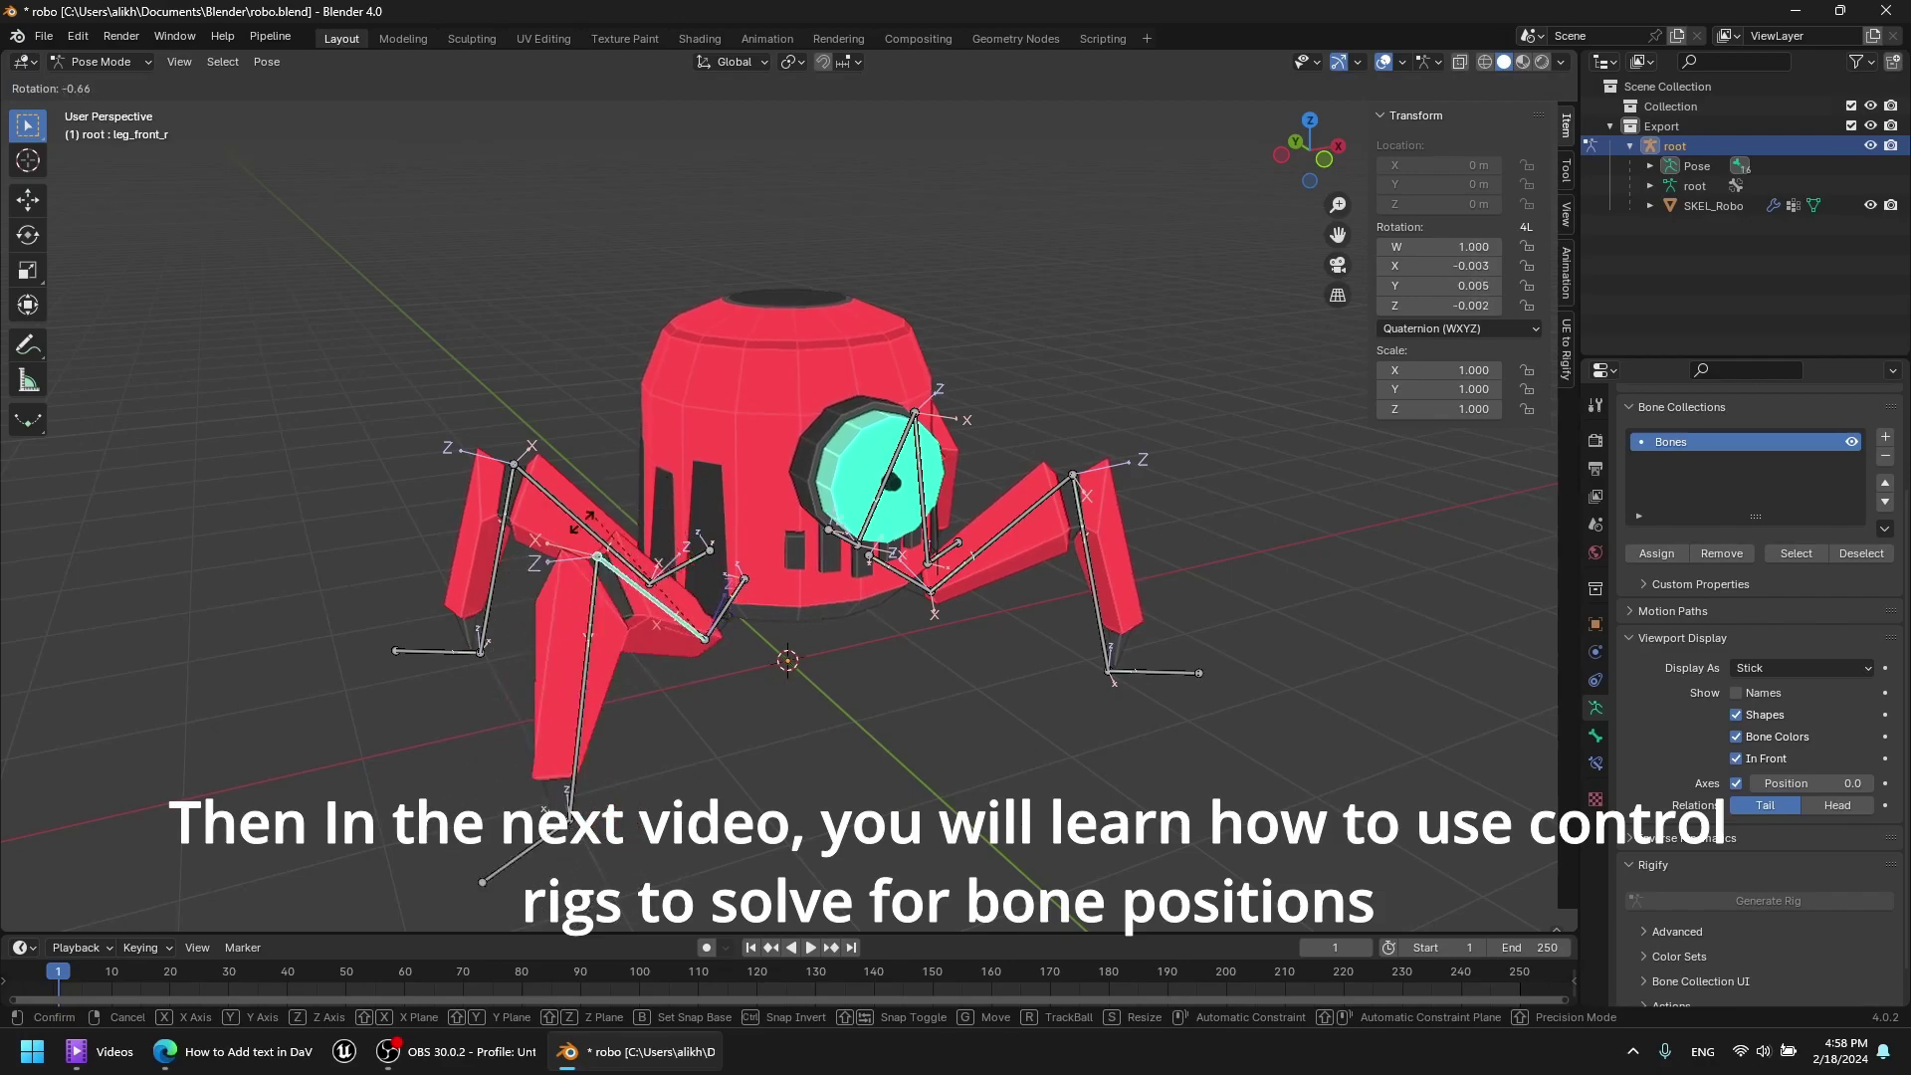
left_click(601, 482)
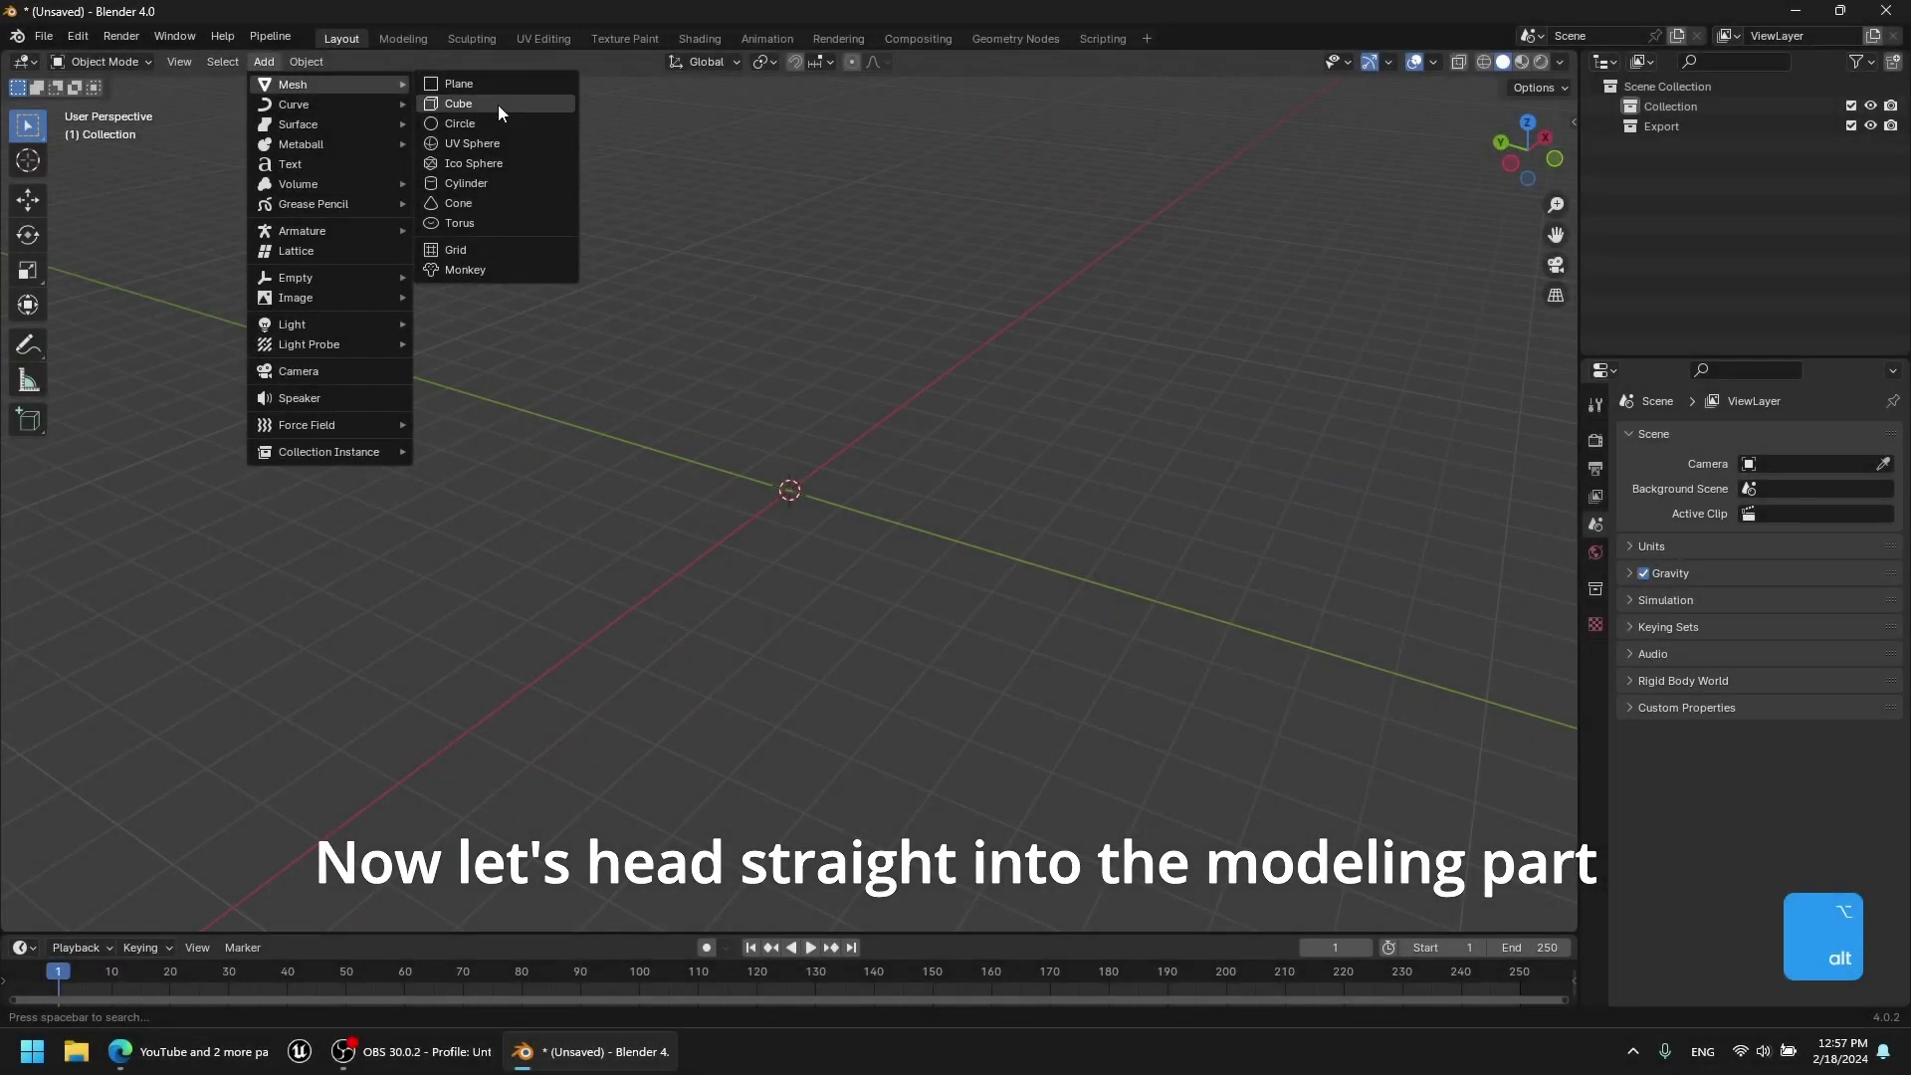
Add a cylinder for the robot body, lower its vertex count and open it in Edit Mode.
left_click(522, 189)
left_click(199, 909)
left_click(254, 676)
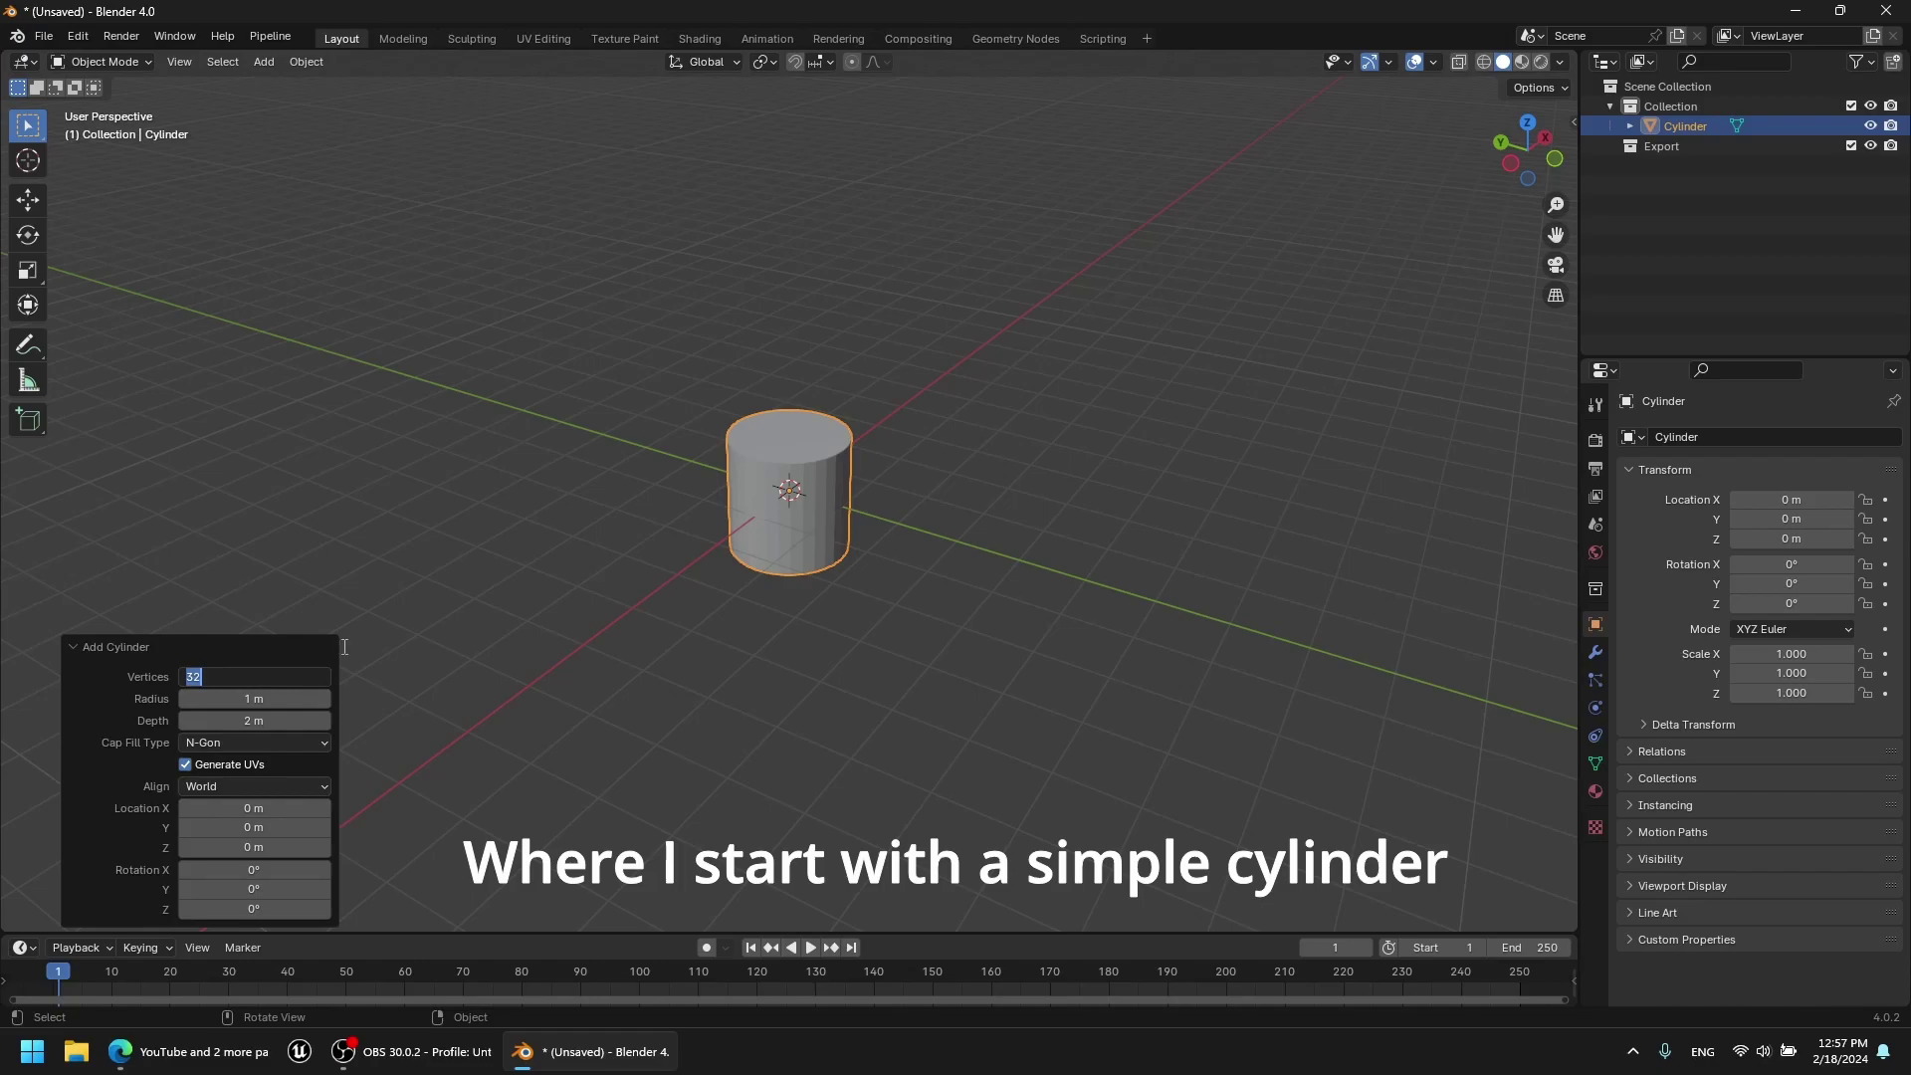
scroll(892, 484, "up", 5)
middle_click_drag(892, 484, 767, 450)
key("Tab")
scroll(767, 450, "down", 1)
scroll(767, 450, "up", 2)
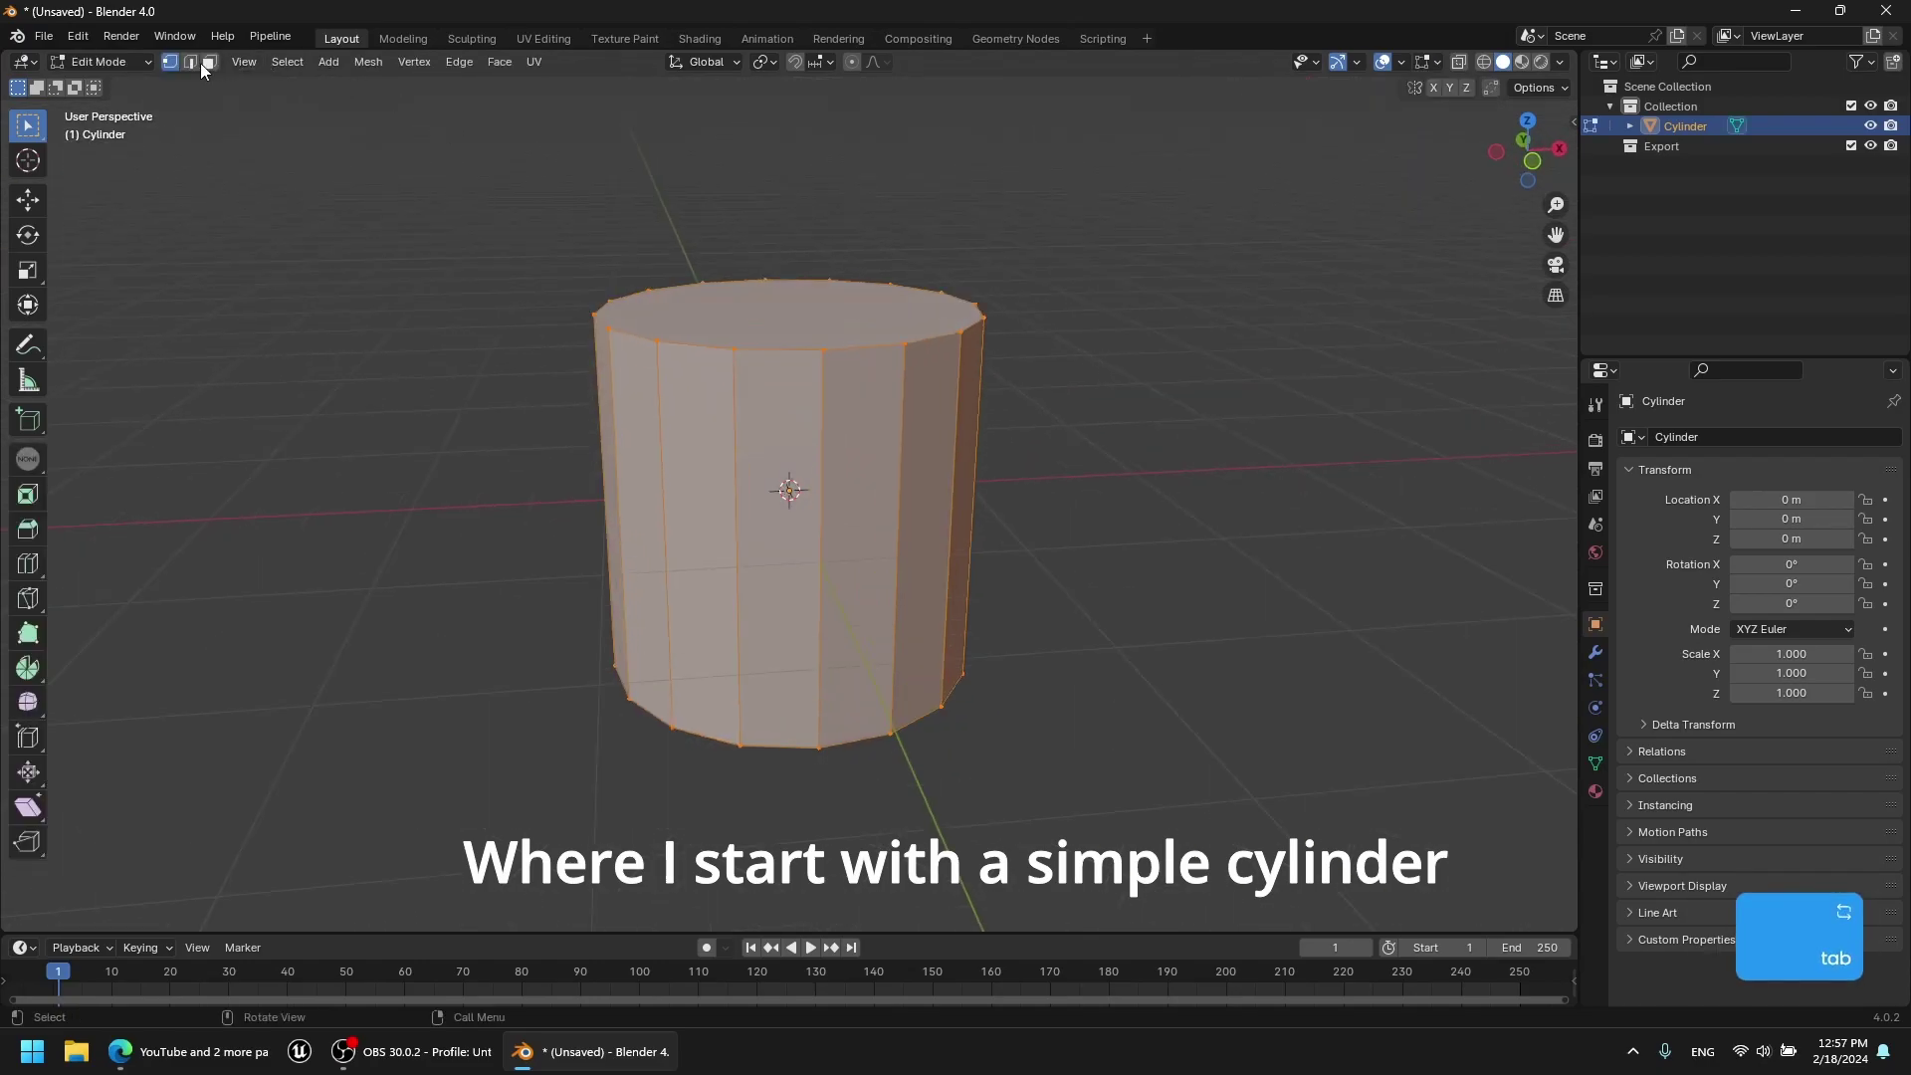
Bevel the edge loop around the body cylinder's top into a wide sloped band.
left_click(798, 352, "alt")
middle_click_drag(797, 351, 905, 421)
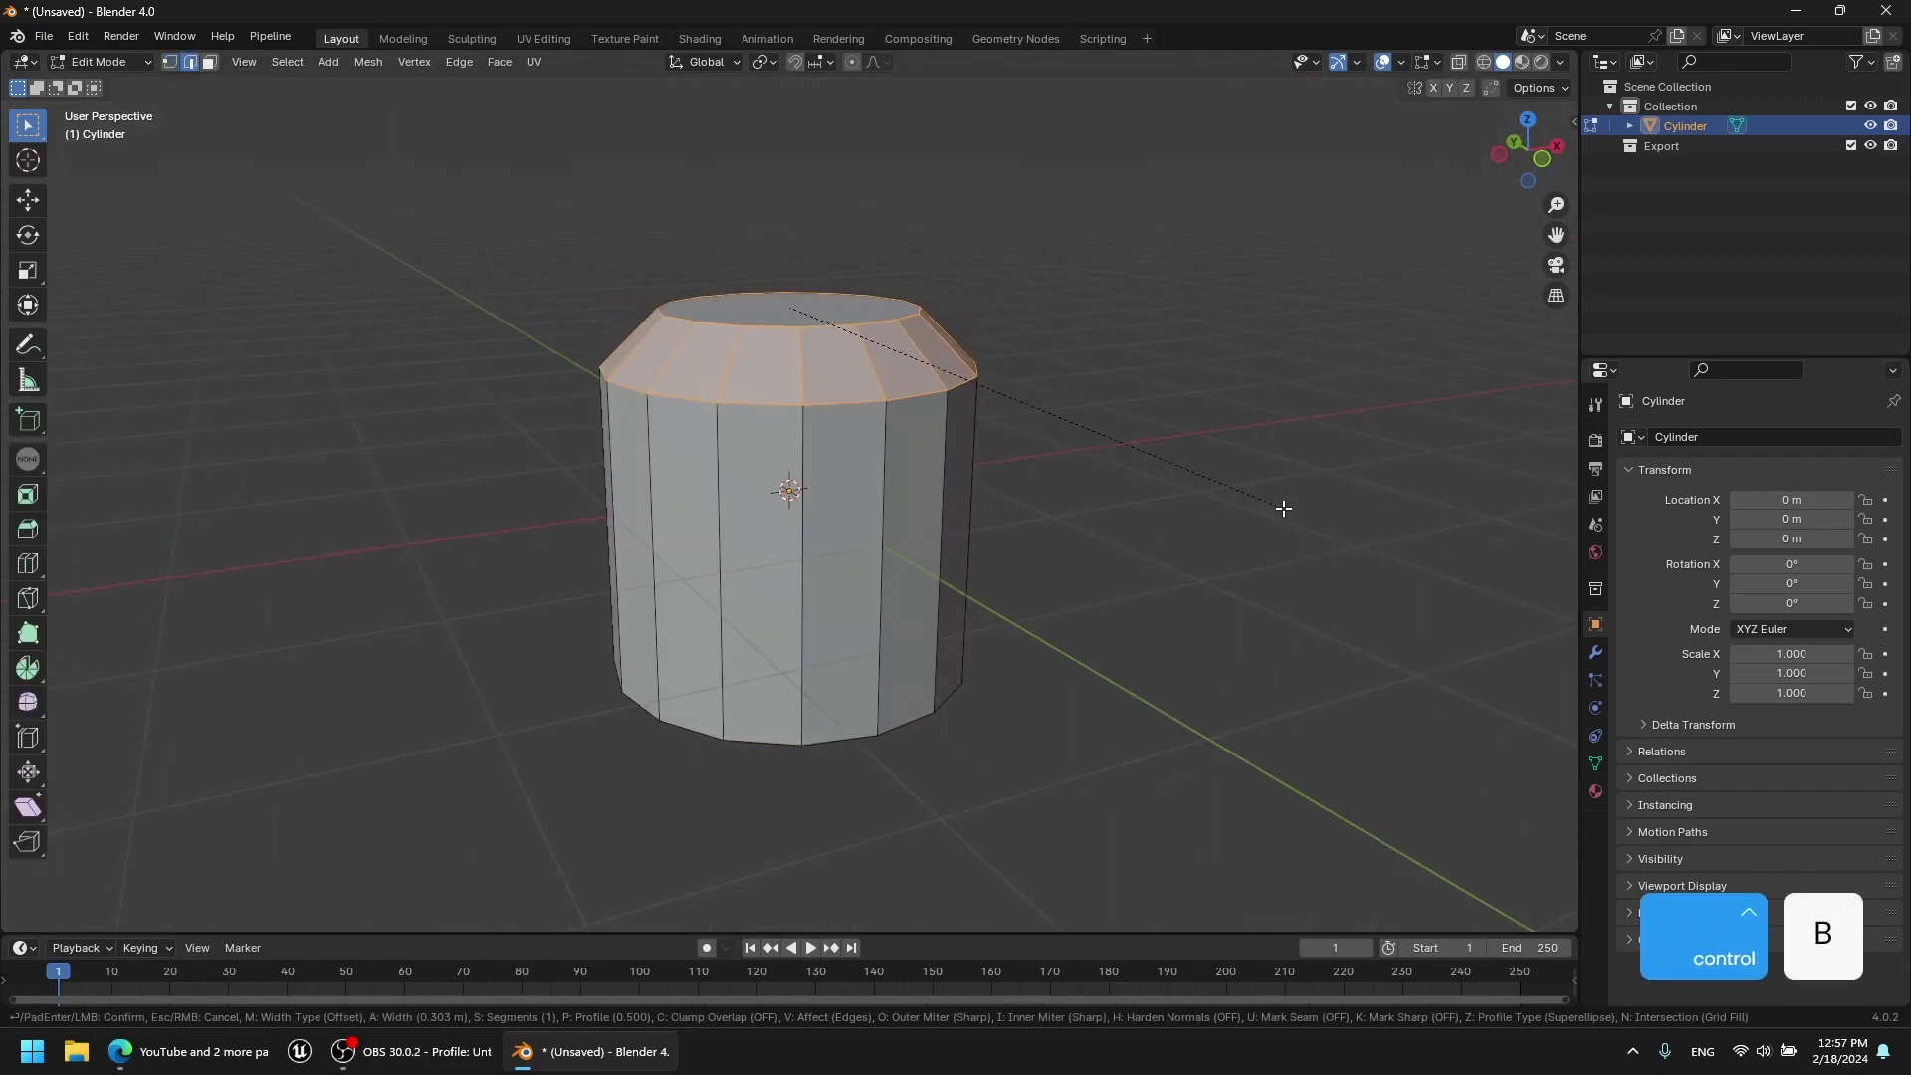
left_click(1345, 486)
Slightly enlarge the body's bottom edge loop and bevel it by about 0.2 m.
middle_click_drag(1345, 485, 984, 554)
left_click(781, 697, "alt")
mouse_move(1029, 721)
middle_mouse_down()
mouse_move(1130, 736)
mouse_move(964, 665)
mouse_move(1036, 723)
middle_mouse_up()
key("s")
left_click(1156, 742)
key("ctrl+b")
left_click(1001, 674)
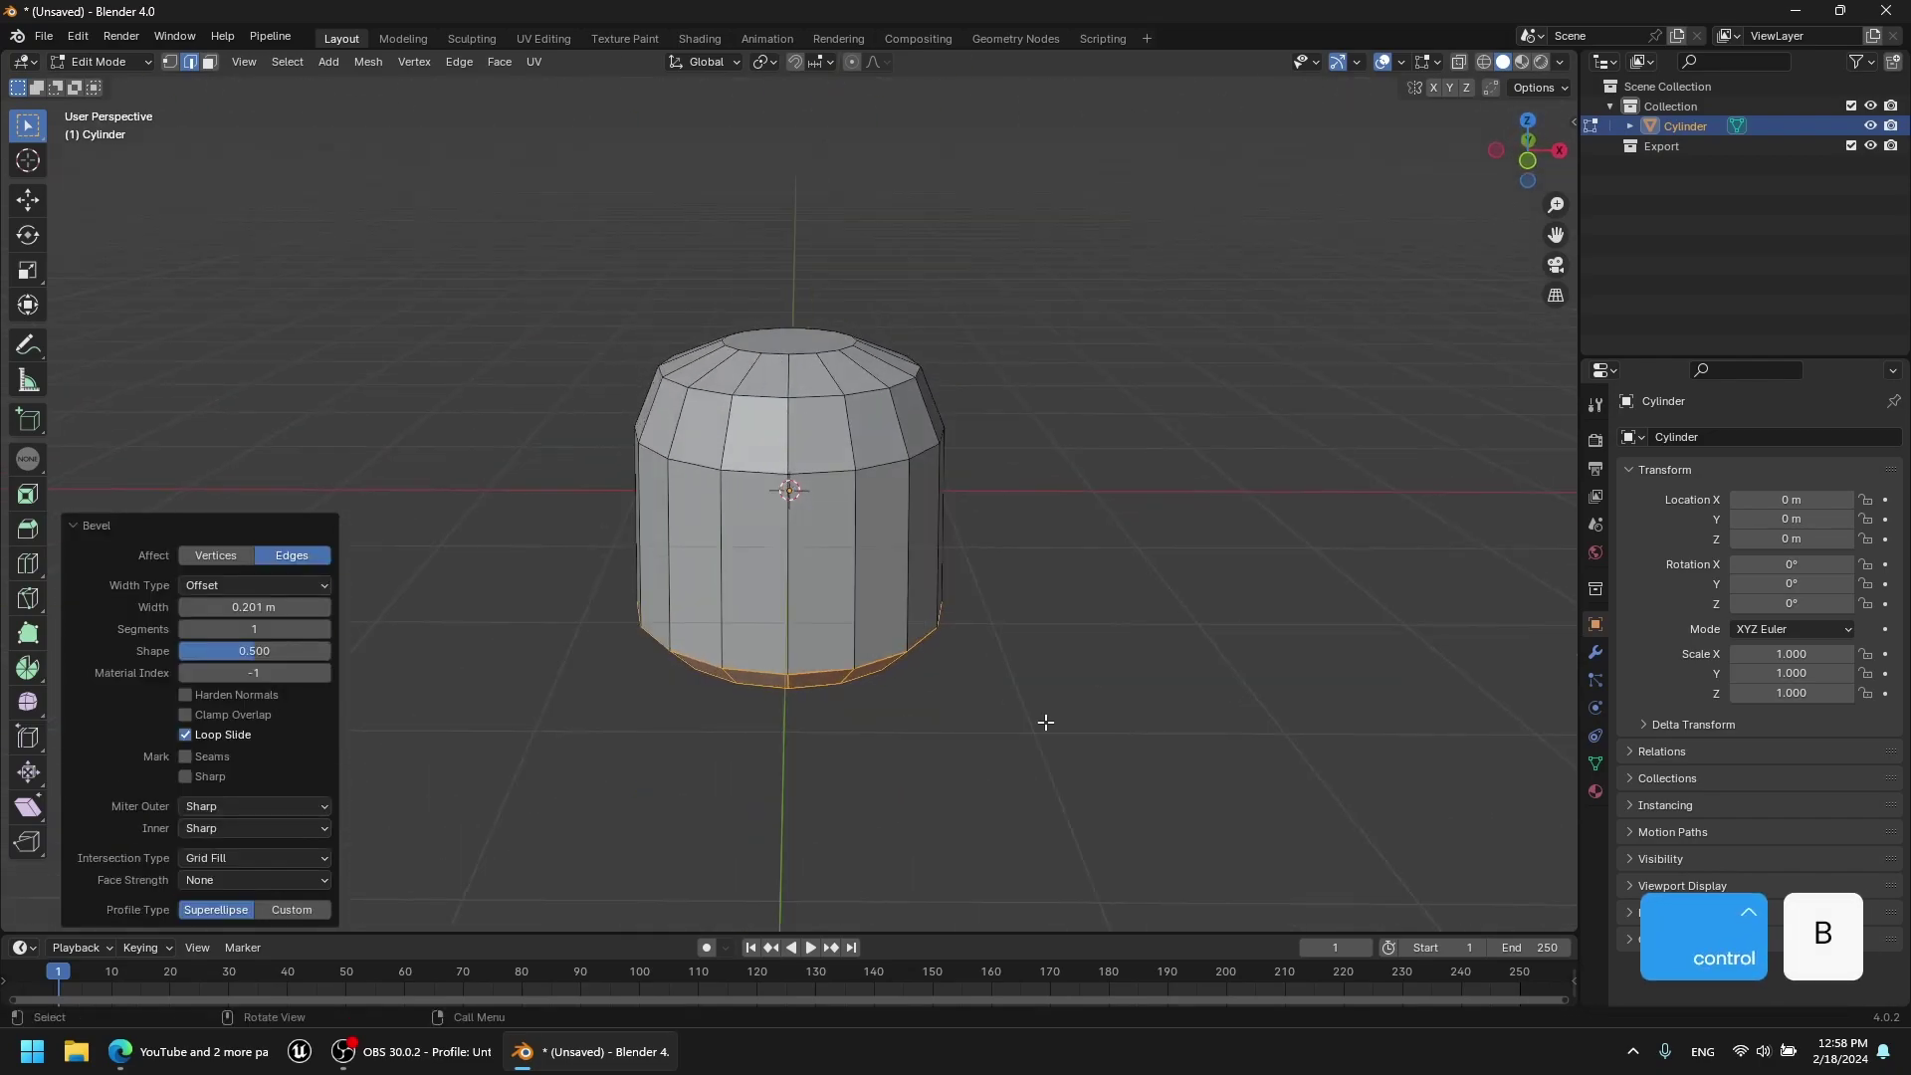
Add a second cylinder with 12 vertices for the eye, rotated 90° about the X axis.
key("Tab")
middle_click_drag(692, 587, 769, 600)
scroll(770, 599, "up", 2)
left_click(1527, 167)
scroll(996, 249, "up", 2)
left_click(264, 61)
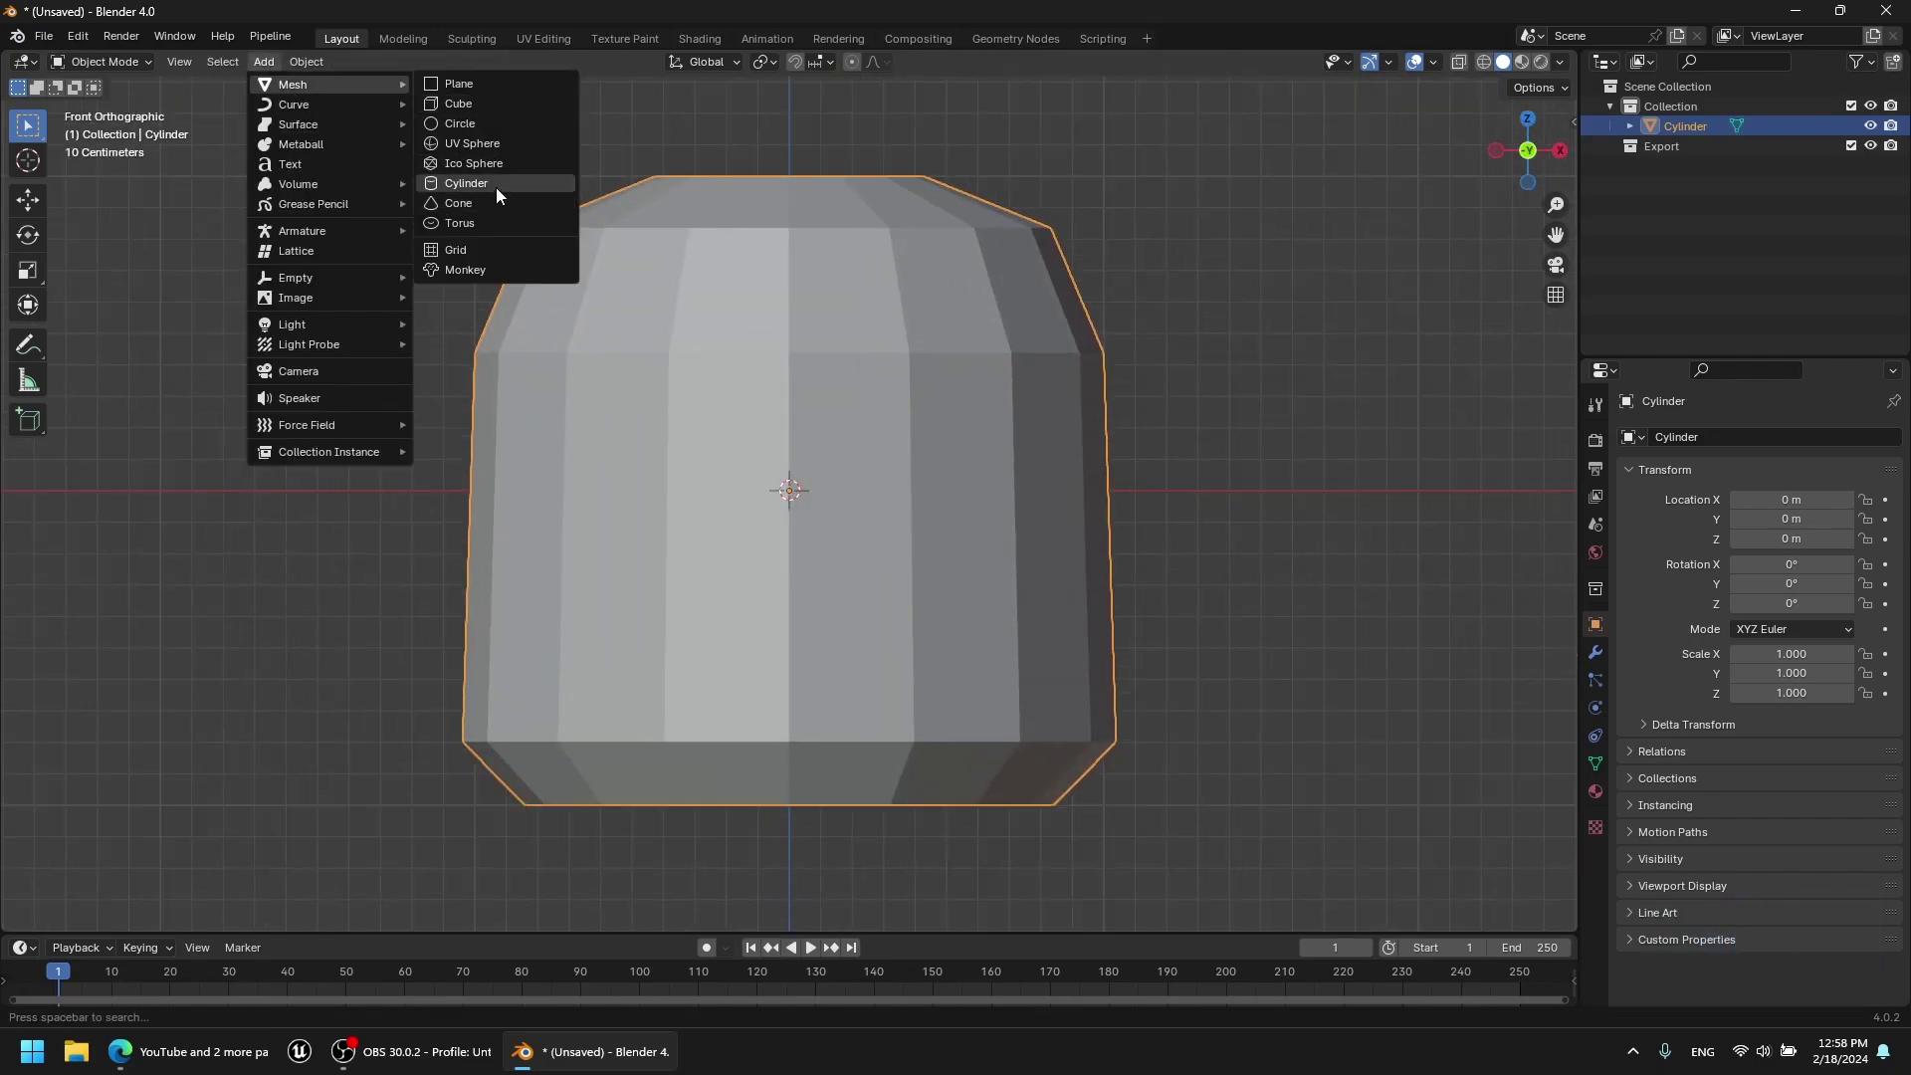
left_click(468, 183)
left_click(262, 869)
type("90")
key("Return")
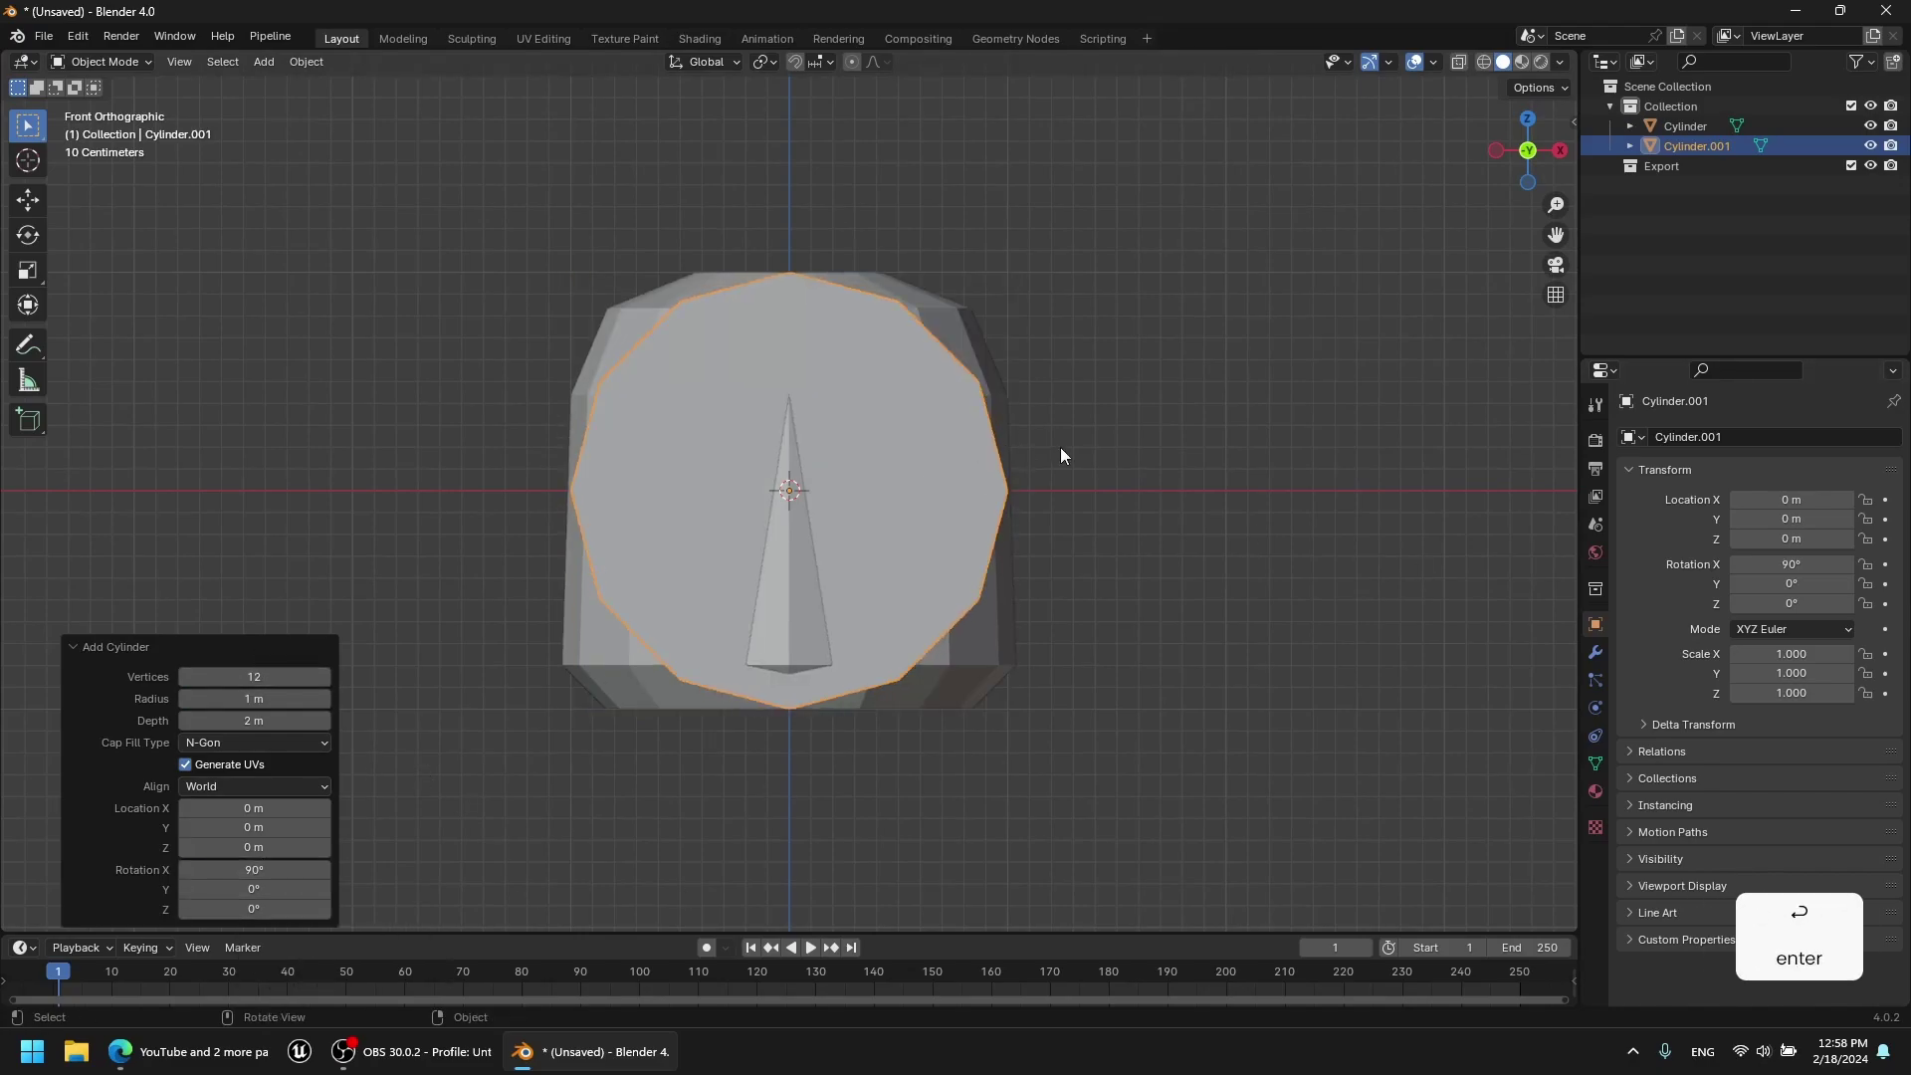
Scale the eye cylinder to about 0.42 and move it about 0.91 m forward along Y, out of the body's front.
key("s")
left_click(1001, 506)
key("KP_3")
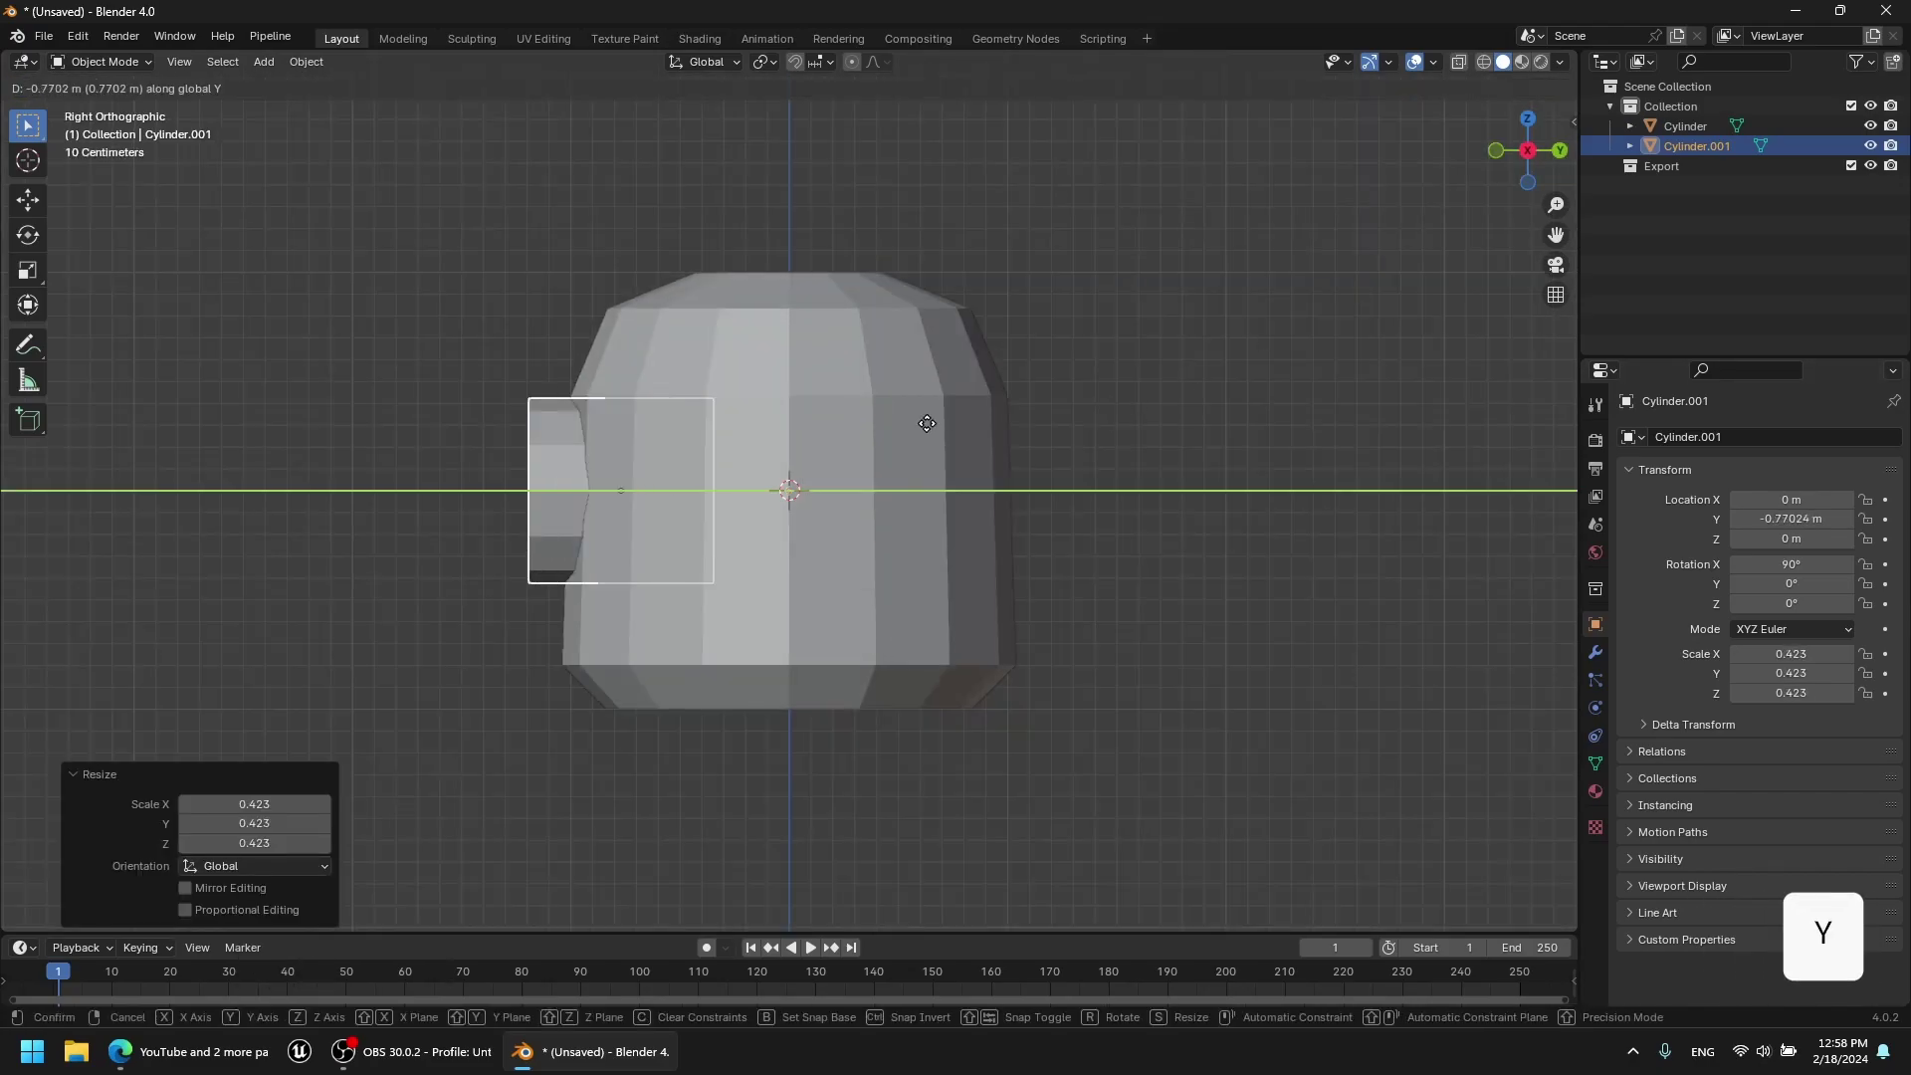
left_click(949, 420)
Raise the eye cylinder about 0.36 m along Z and enlarge it to a scale of about 0.44.
middle_click_drag(948, 420, 754, 557)
left_click(790, 448)
middle_click_drag(791, 448, 945, 527)
middle_click_drag(780, 538, 717, 577)
key("s")
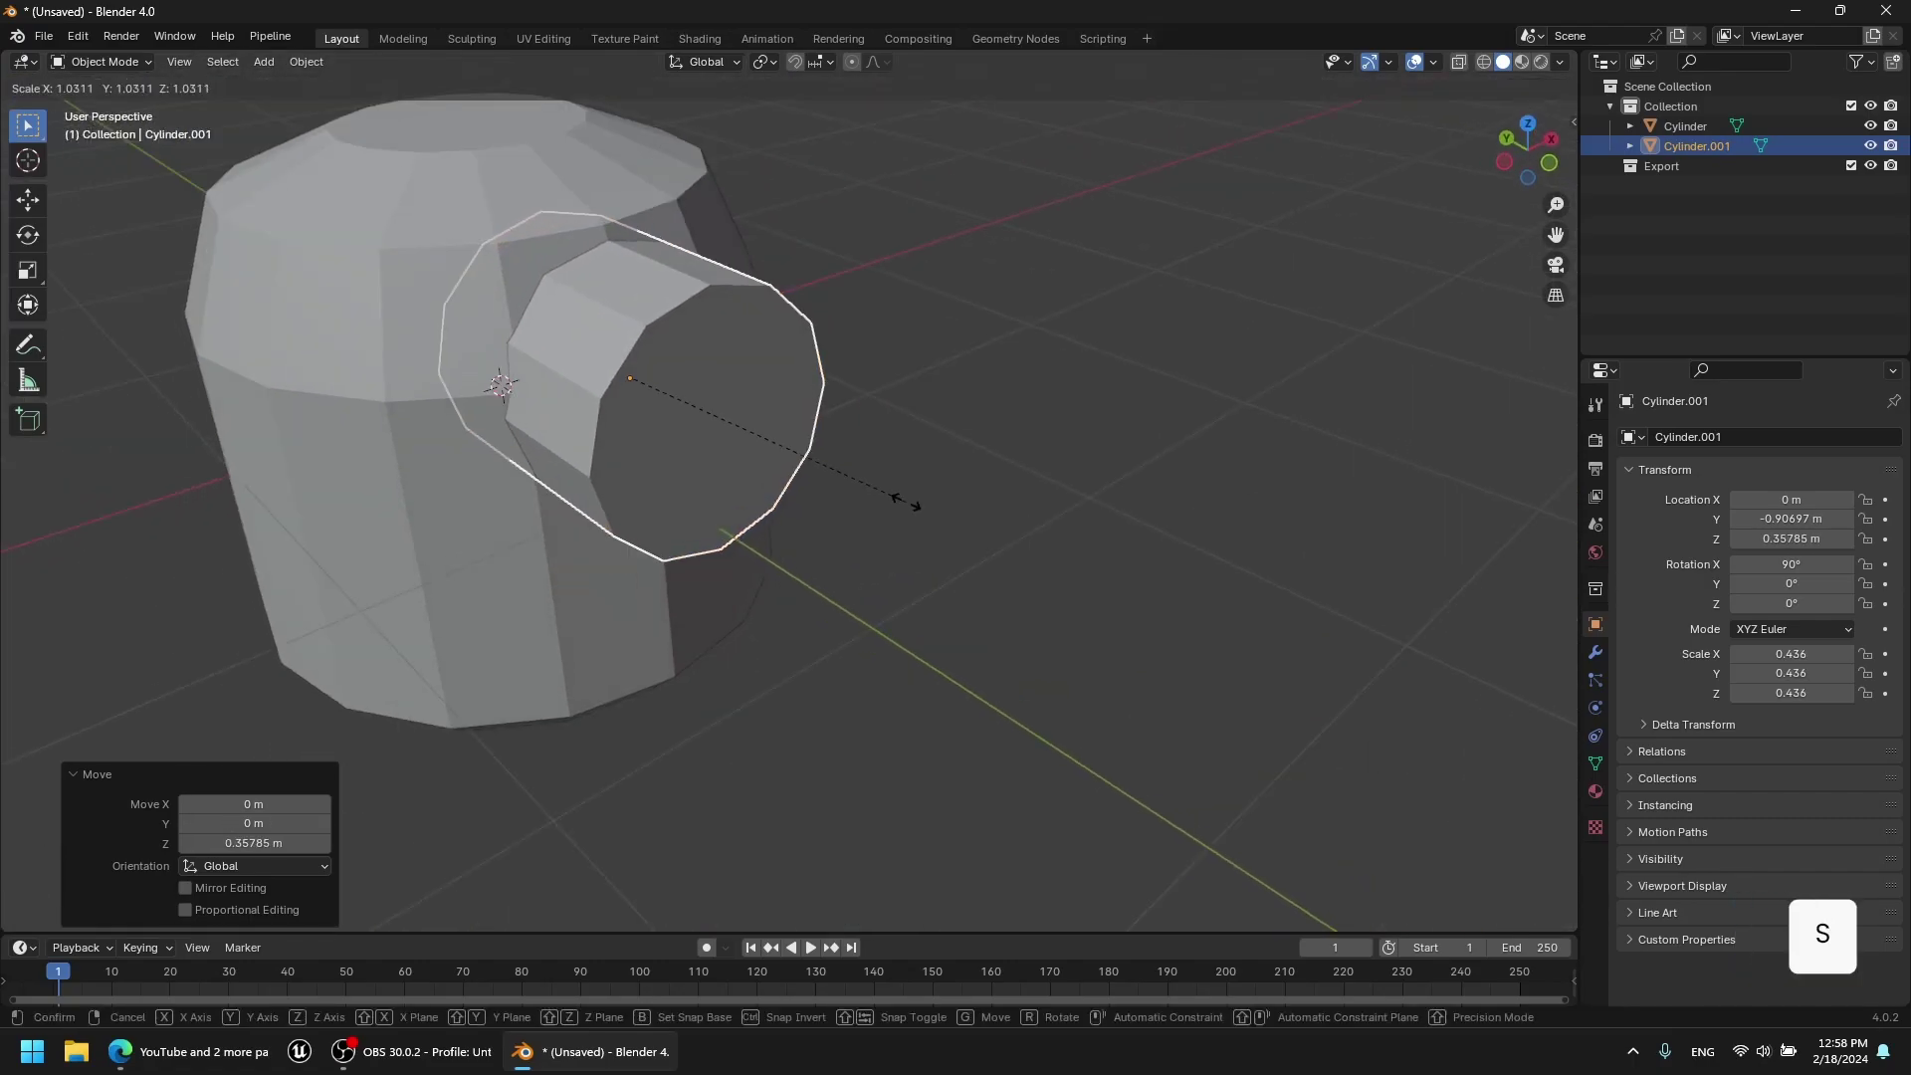
left_click(908, 502)
Inset the front face of the eye cylinder by about 0.09 m in Edit Mode.
key("KP_Decimal")
middle_click_drag(886, 593, 916, 505)
key("Tab")
left_click(1105, 629)
middle_click_drag(989, 636, 892, 631)
key("alt+z")
key("Tab")
key("alt+z")
key("Tab")
left_click(888, 597)
key("i")
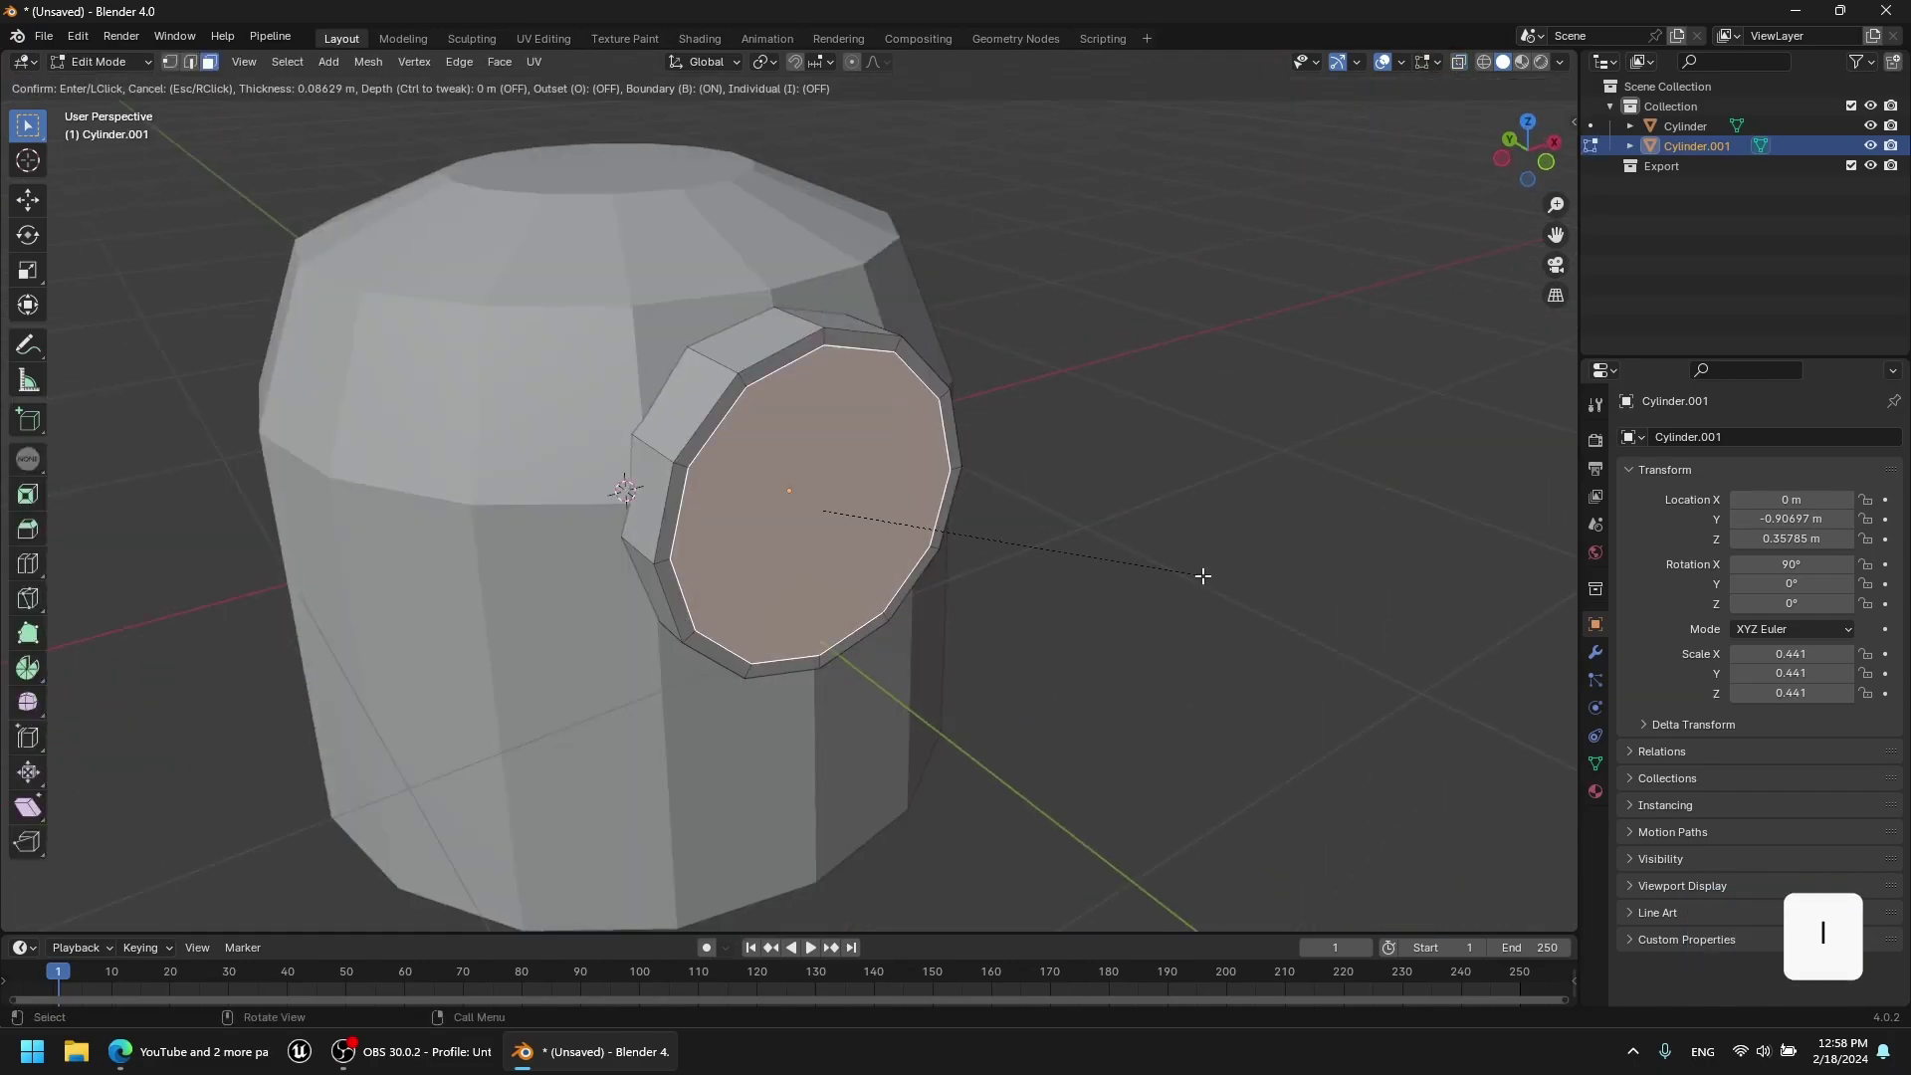
left_click(1197, 580)
Extrude the inset eye face outward about 0.2 m and return to Object Mode.
key("e")
left_click(1254, 611)
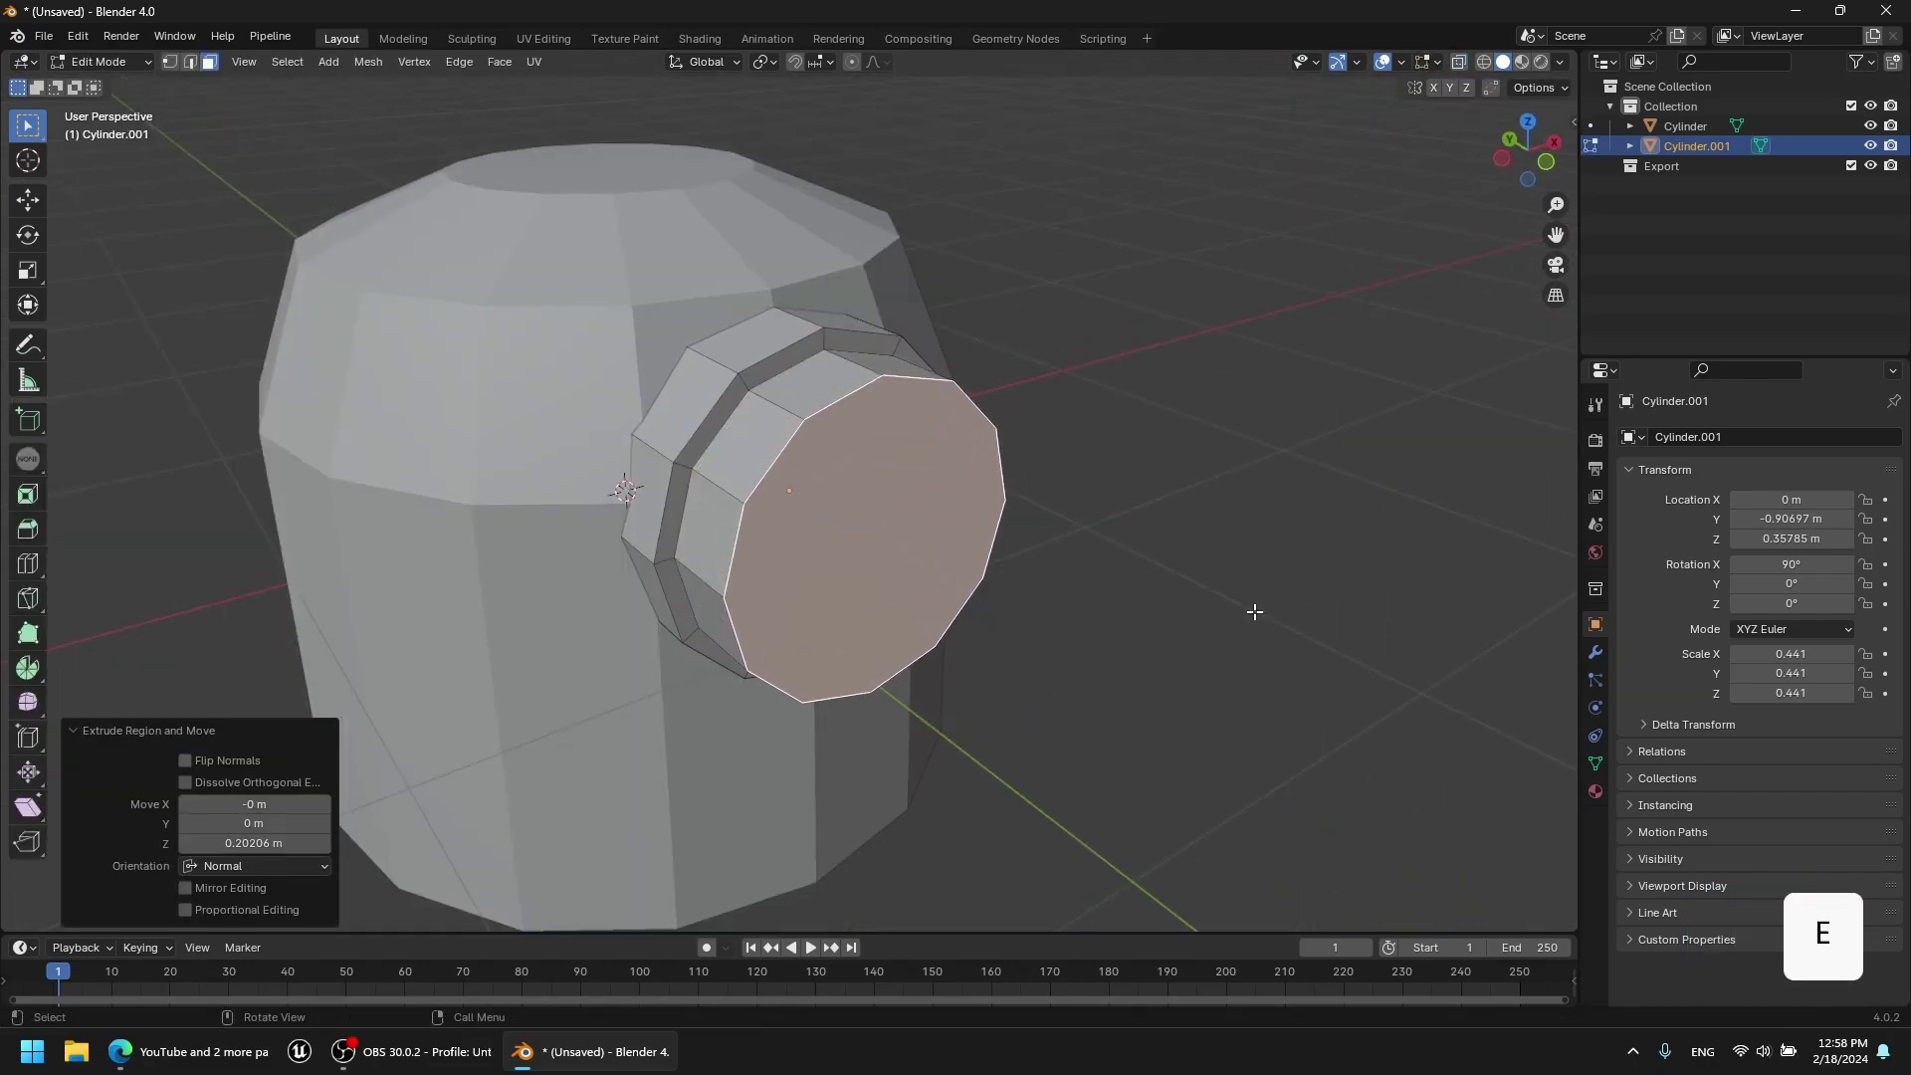
left_click(1095, 626)
key("ctrl+z")
key("Tab")
Duplicate the eye cylinder, scale the copy to about 0.27 and place it in front of the eye.
middle_click_drag(1115, 637, 1168, 567)
key("shift+d")
key("Return")
left_click(747, 619)
Delete the stepped rear geometry of the small eye copy in Edit Mode.
key("Tab")
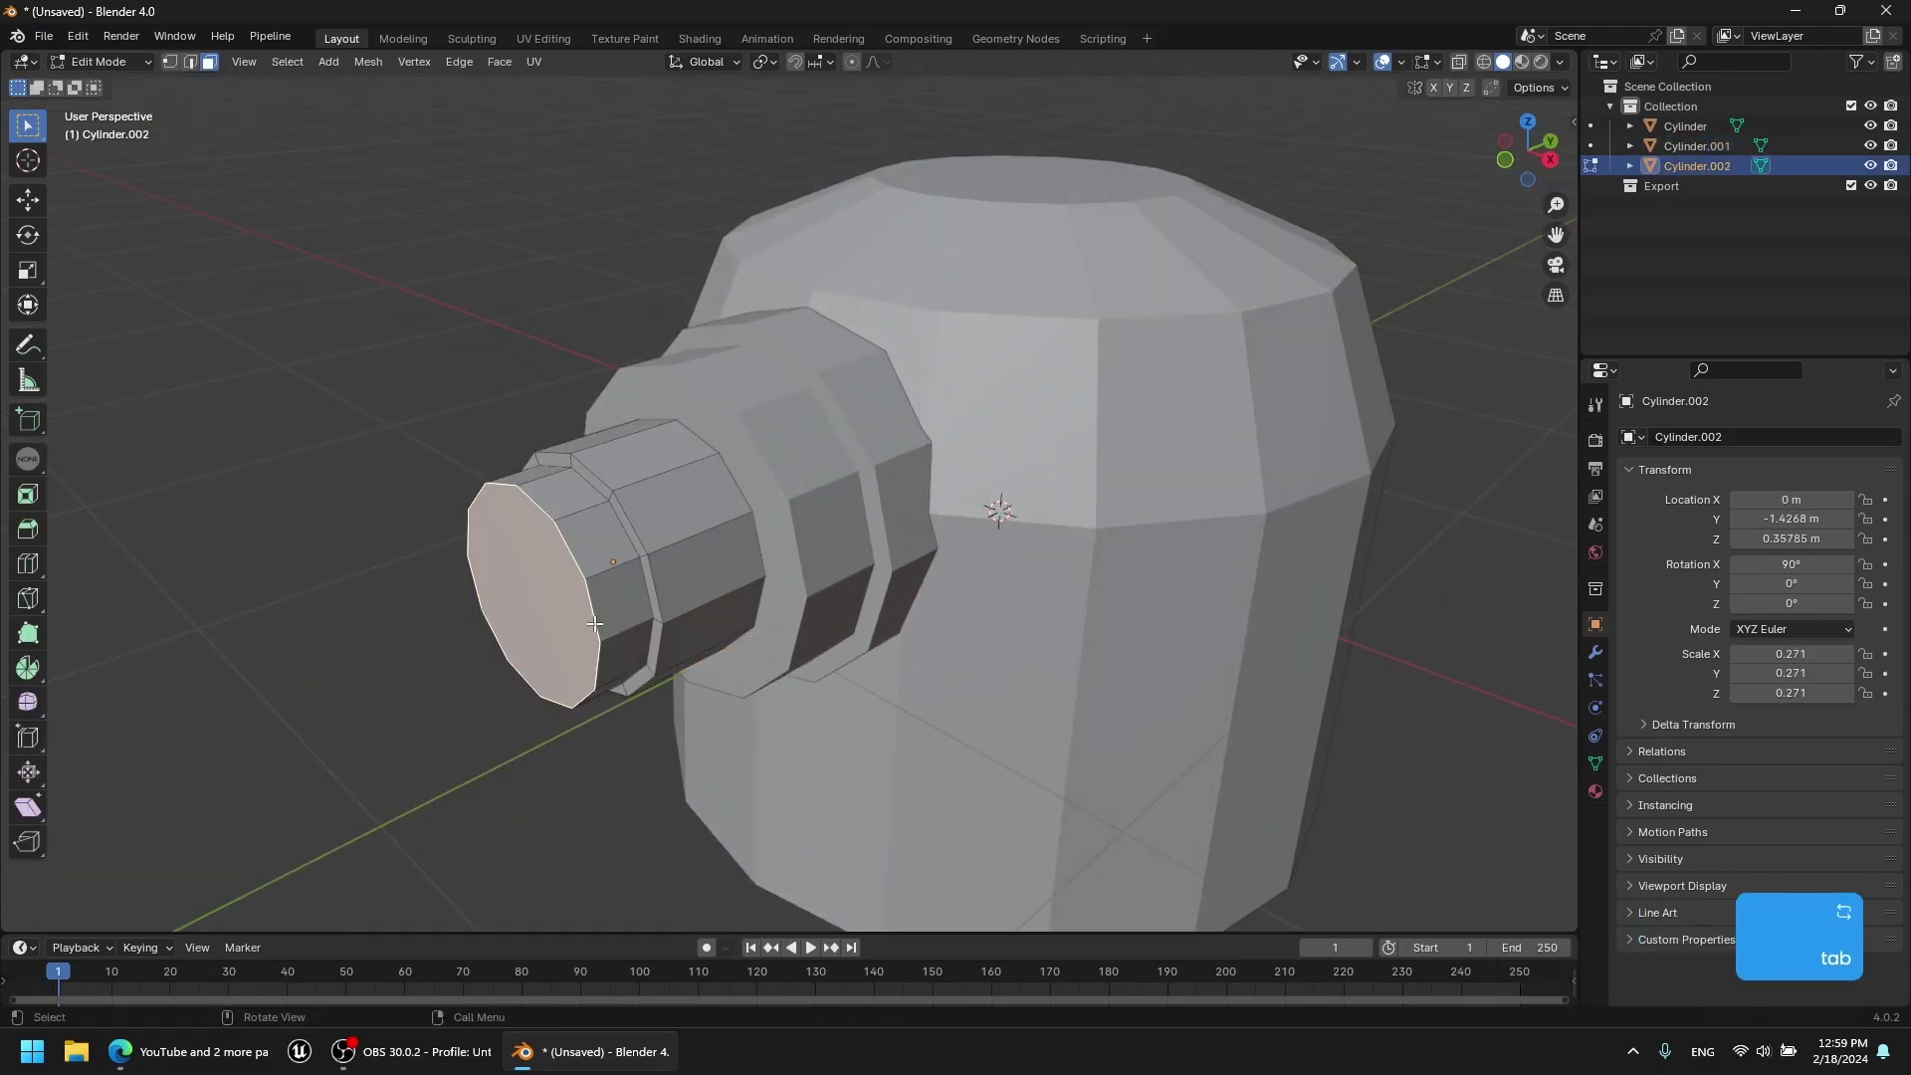
middle_click_drag(746, 607, 1327, 358, "alt")
key("alt+z")
left_click_drag(1084, 244, 892, 606)
key("x")
key("alt+z")
middle_click_drag(1055, 528, 916, 580)
key("alt+z")
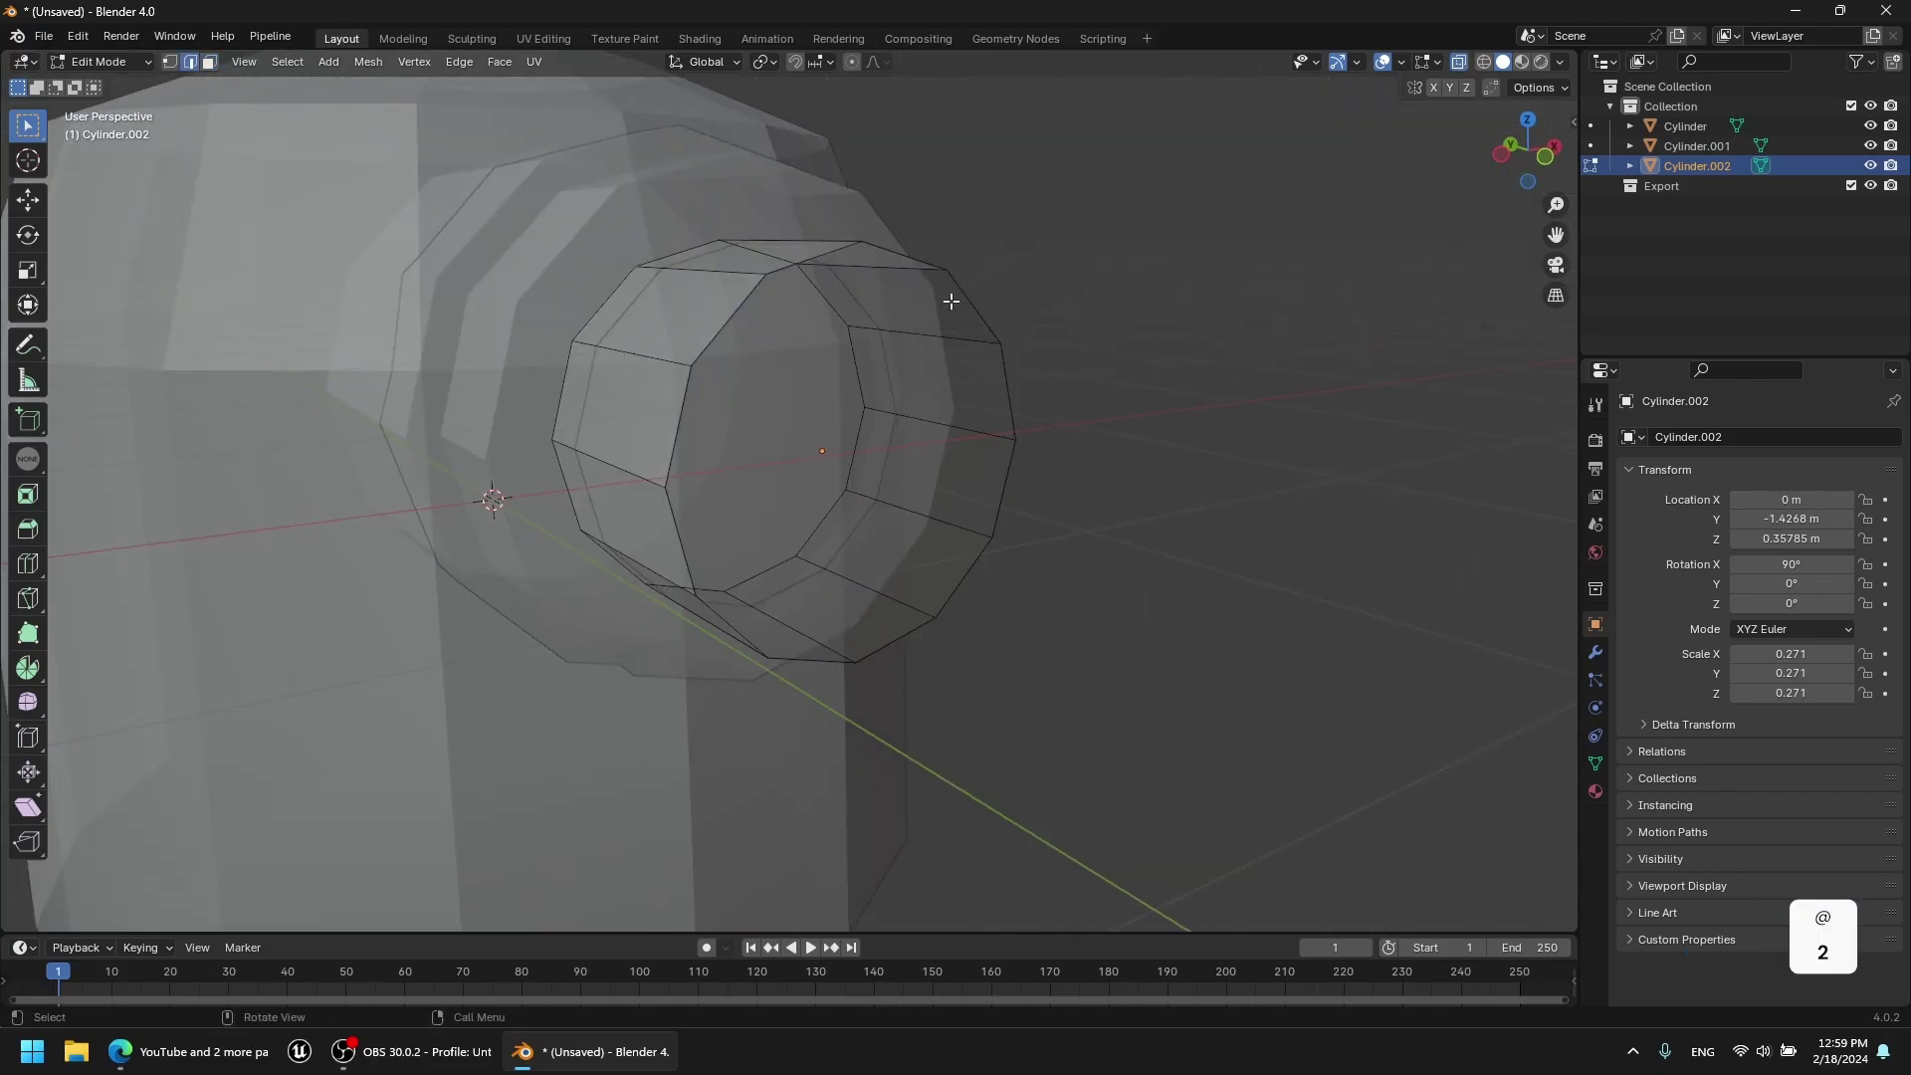
key("alt+z")
Scale the small cylinder's whole mesh down to pupil size and leave Edit Mode.
key("a")
middle_click_drag(1288, 354, 1058, 533)
key("s")
left_click(1049, 520)
scroll(996, 523, "down", 5)
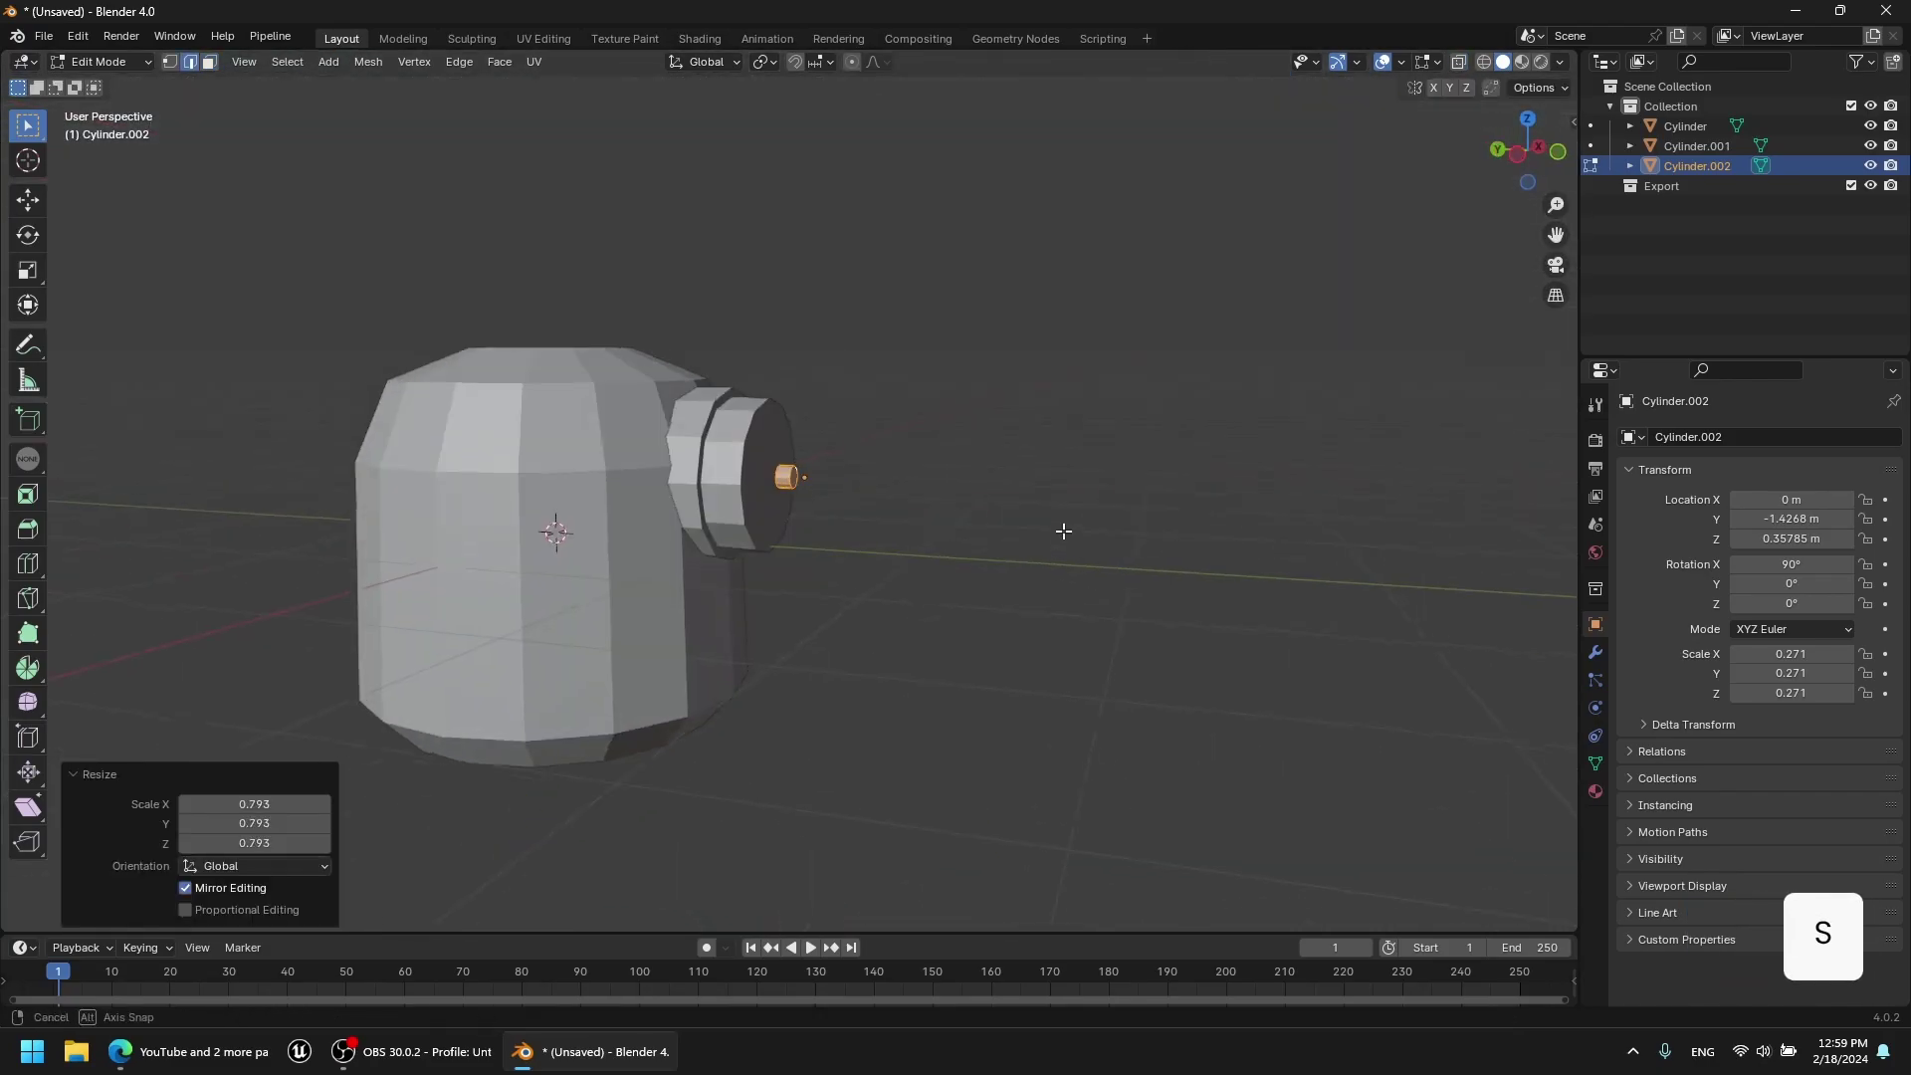
key("Tab")
left_click(1294, 647)
Move the pupil cylinder along Y to sit against the eye's front face.
middle_click_drag(1413, 703, 797, 683)
scroll(797, 683, "up", 6)
left_click(780, 464)
key("g")
key("y")
left_click(820, 462)
middle_click_drag(826, 464, 1220, 543)
Select the ring of narrow faces behind the eye's front disc and move it along Y to form a groove.
left_click(543, 465)
key("Tab")
scroll(697, 438, "down", 4)
middle_click_drag(955, 423, 767, 482)
scroll(731, 315, "up", 3)
key("3")
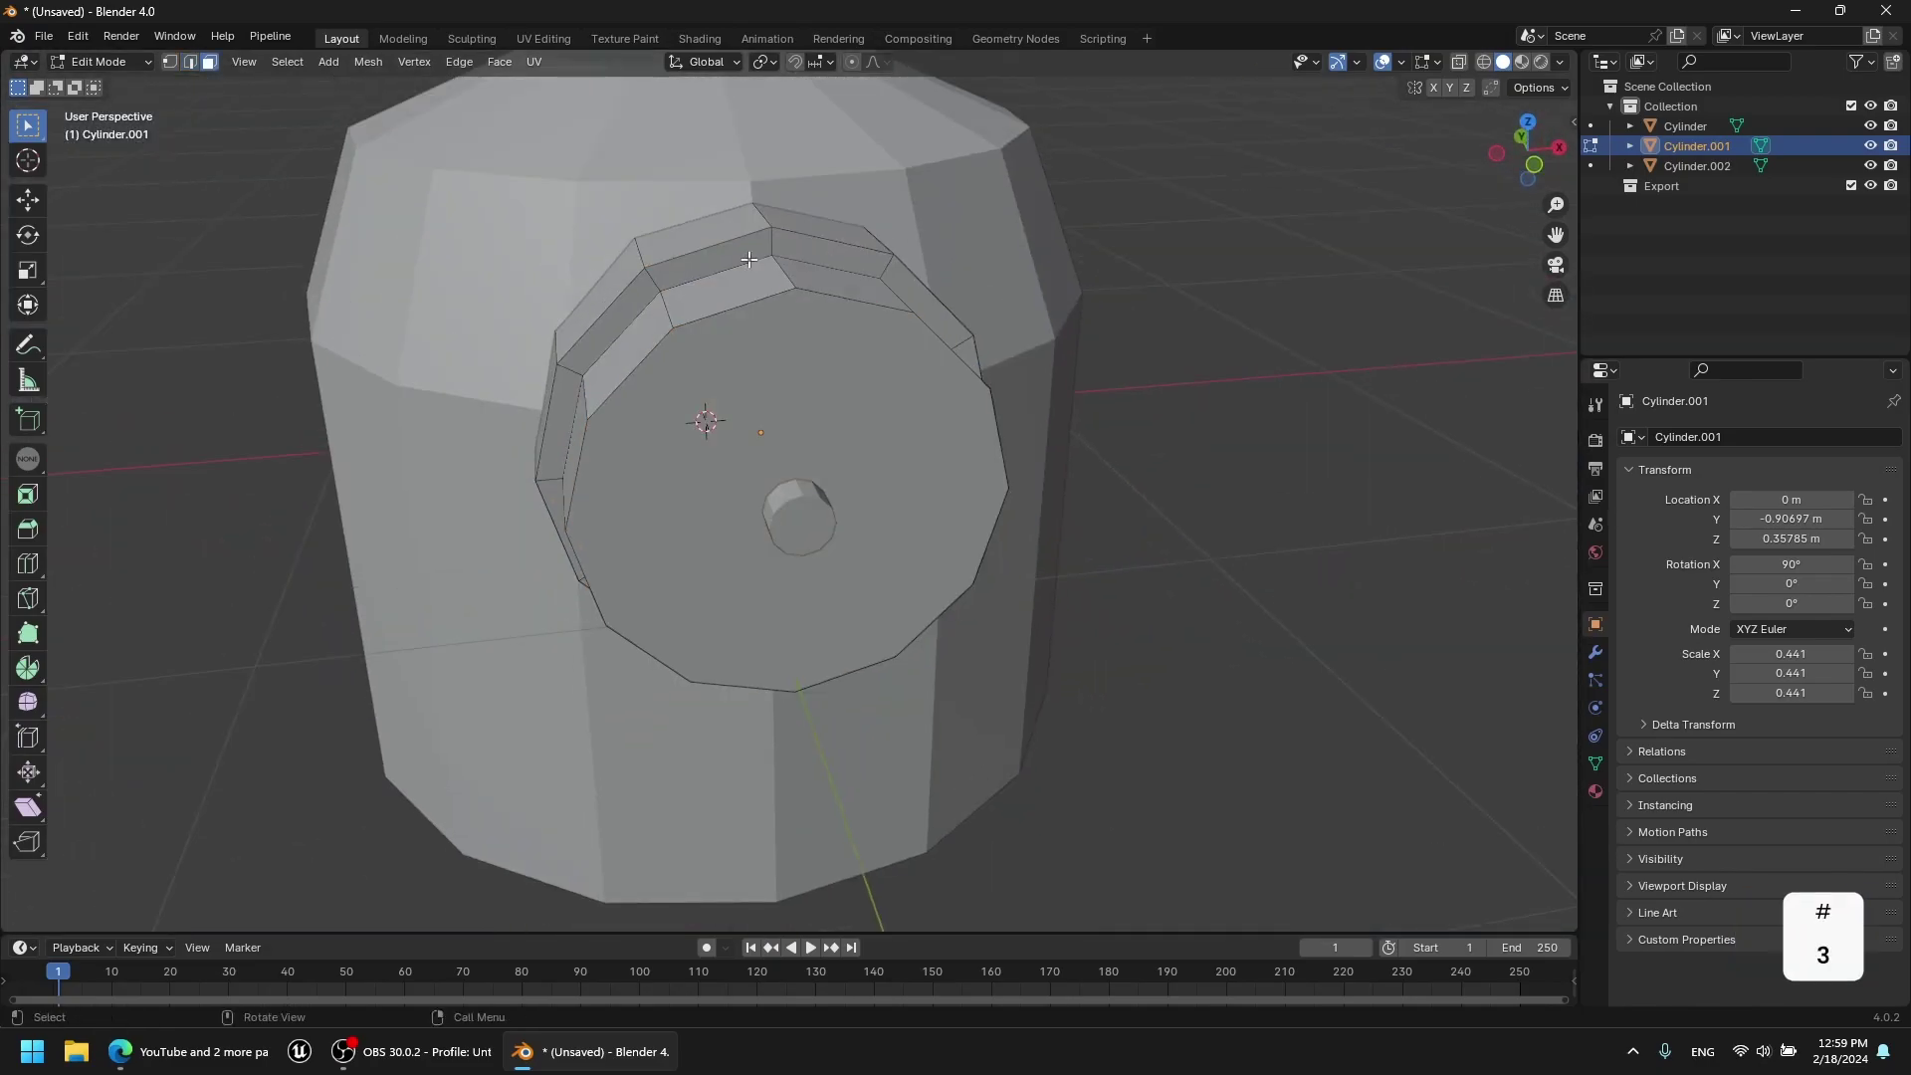
left_click(852, 271)
middle_click_drag(856, 279, 716, 234)
left_click(1036, 383, "shift")
middle_click_drag(1080, 608, 1055, 527)
middle_click_drag(896, 756, 1085, 731)
left_click(575, 711, "shift")
left_click(534, 637, "shift")
middle_click_drag(535, 607, 561, 758)
left_click(565, 362, "shift")
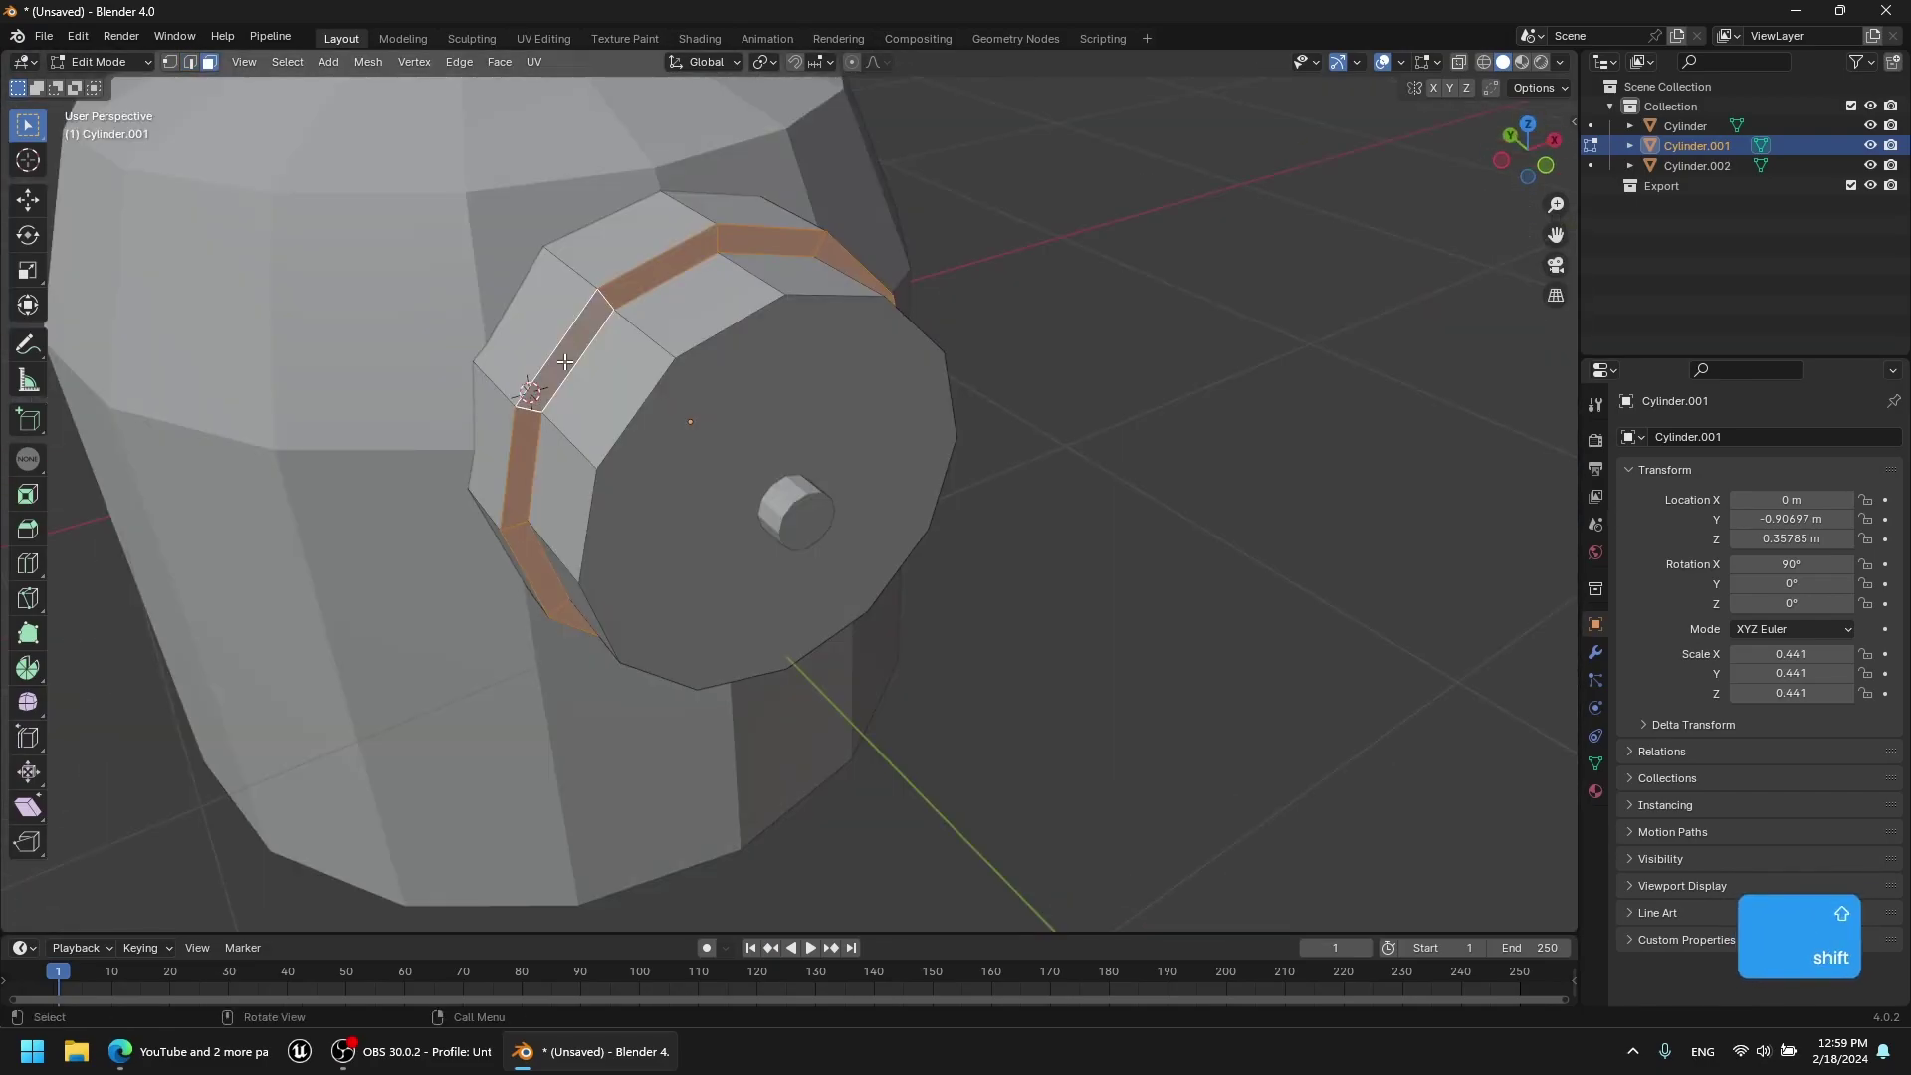
key("g")
key("y")
left_click(964, 363)
key("alt+z")
key("alt+z")
scroll(1267, 469, "down", 4)
middle_click_drag(1054, 422, 906, 469)
key("Tab")
left_click(1174, 537)
Add a cube for a tooth, lower it about 0.49 m along Z and scale it to about 0.12.
left_click(264, 62)
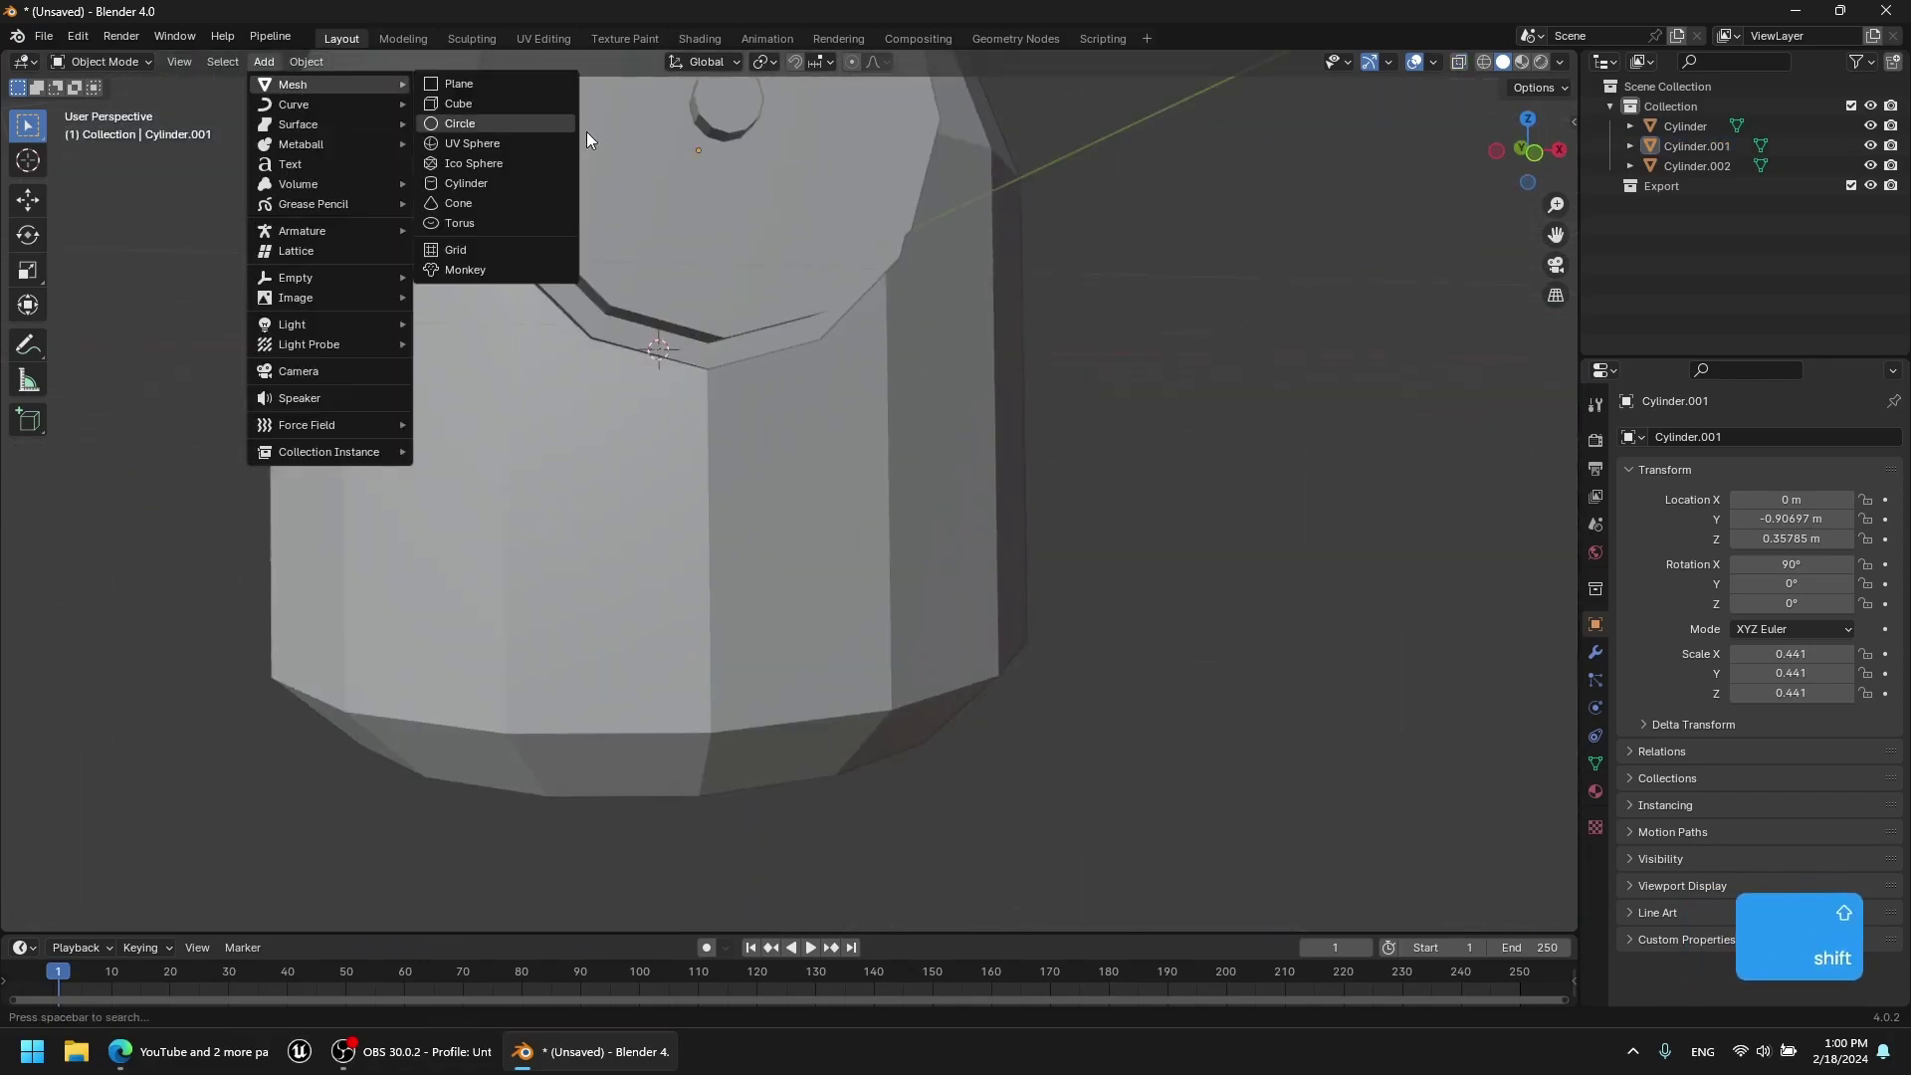
left_click(464, 107)
scroll(1214, 562, "down", 4)
key("s")
left_click(928, 426)
left_click(1525, 156)
scroll(1155, 277, "up", 4)
key("g")
key("z")
left_click(856, 586)
key("s")
left_click(801, 582)
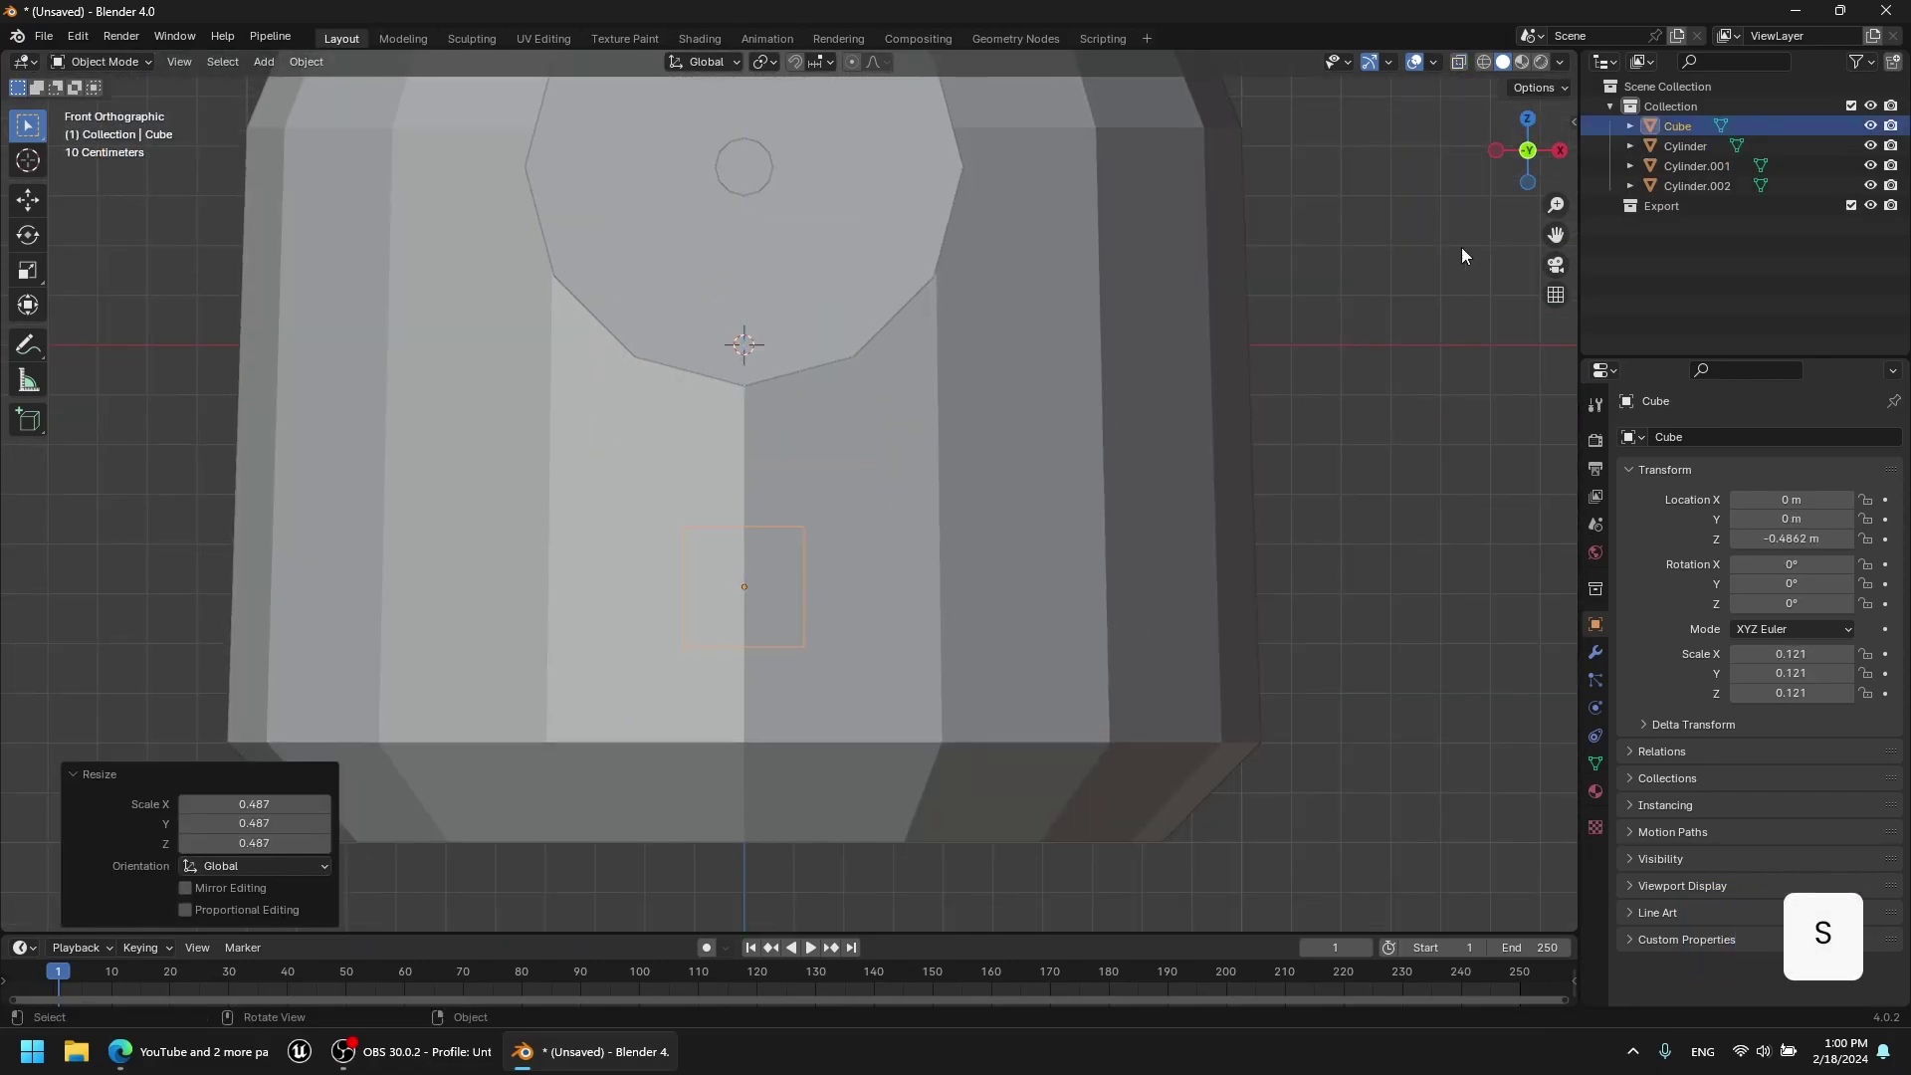
Move the tooth cube about 1.01 m forward along Y to the body's front surface.
left_click(1560, 150)
key("g")
key("y")
left_click(558, 482)
Stretch the tooth cube along Z to a scale of about 0.27 and narrow it along X to about 0.06.
middle_click_drag(926, 515, 725, 368, "alt")
key("s")
key("z")
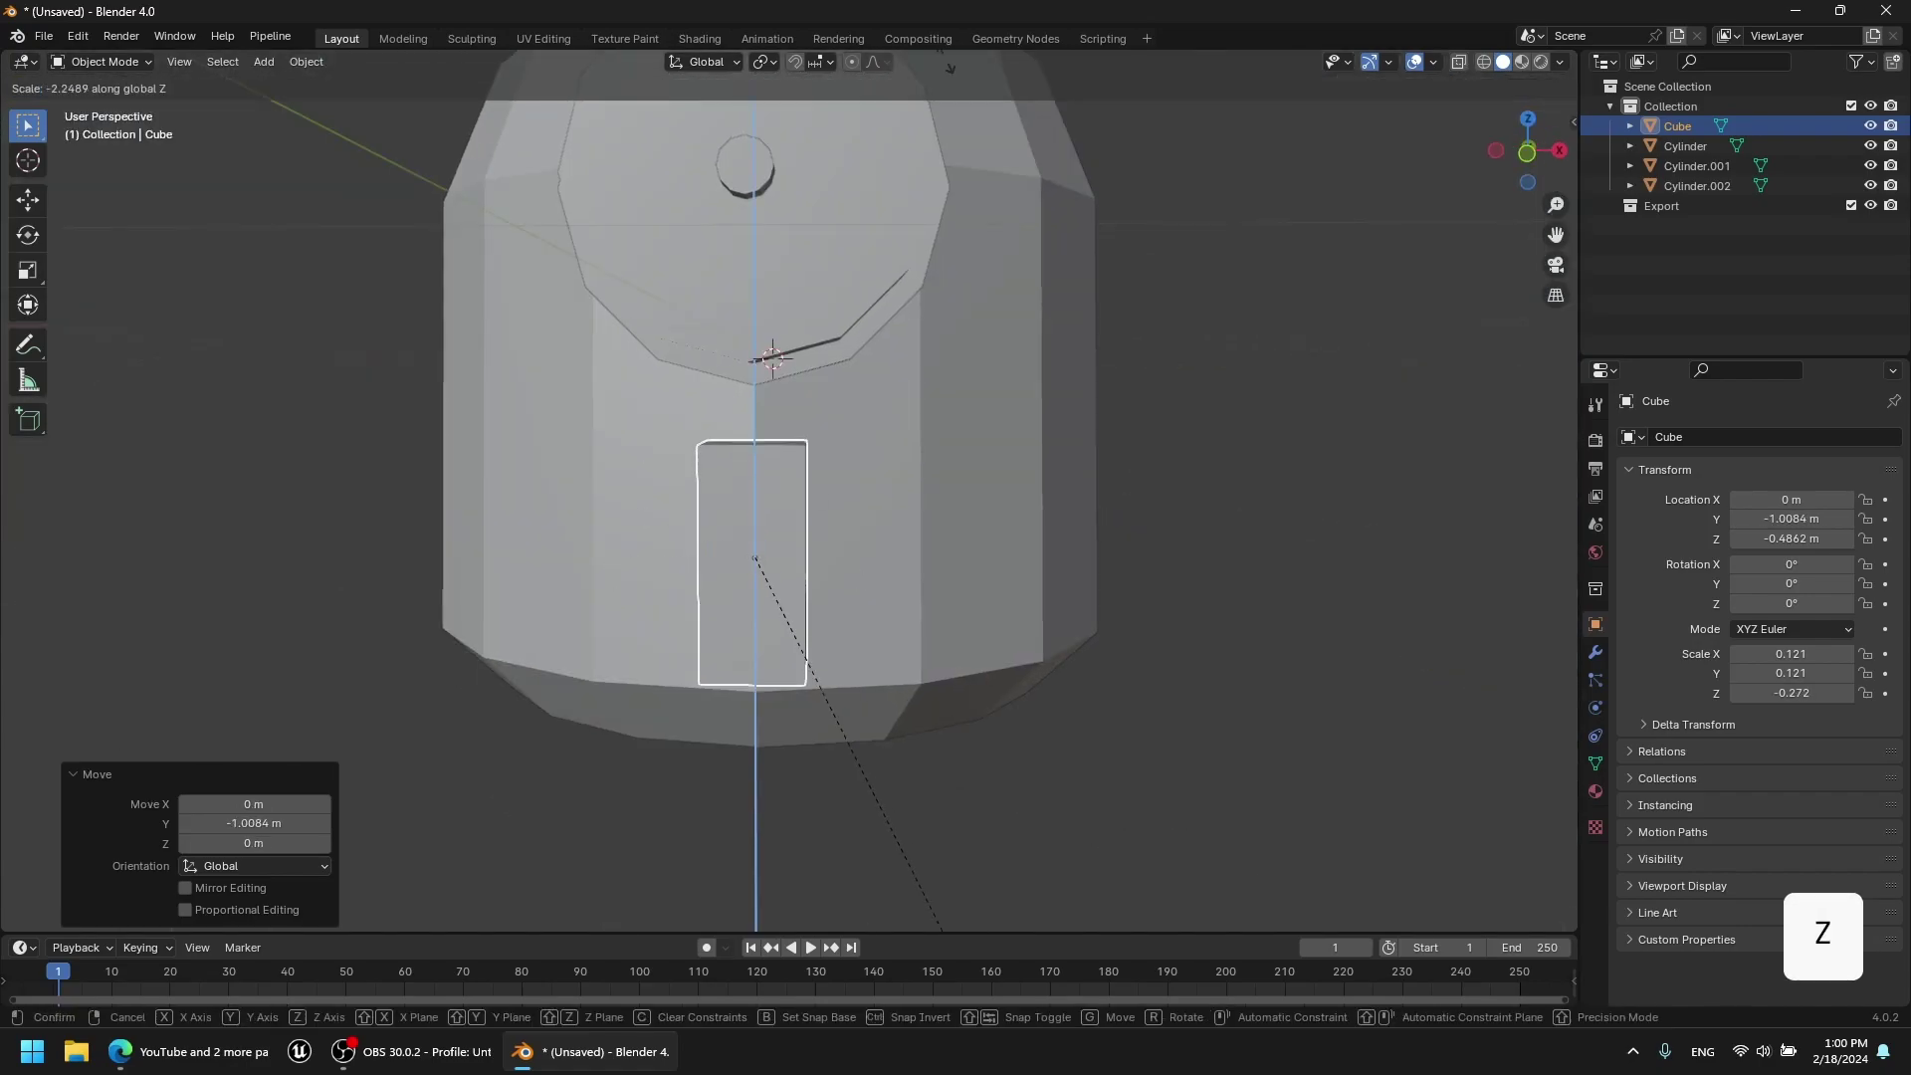
left_click(936, 920)
middle_click_drag(935, 920, 1090, 540)
left_click(935, 519)
key("Tab")
key("alt+z")
middle_click_drag(935, 518, 946, 482)
key("3")
key("alt+z")
key("Tab")
Set the tooth block's origin to the 3D cursor at the body's centre.
scroll(945, 482, "down", 3)
left_click(320, 65)
mouse_move(343, 105)
left_click(608, 148)
Duplicate the tooth block and rotate the copy about -12.2° around the Z axis.
scroll(786, 338, "up", 3)
middle_click_drag(787, 338, 999, 362)
key("shift+d")
key("r")
key("z")
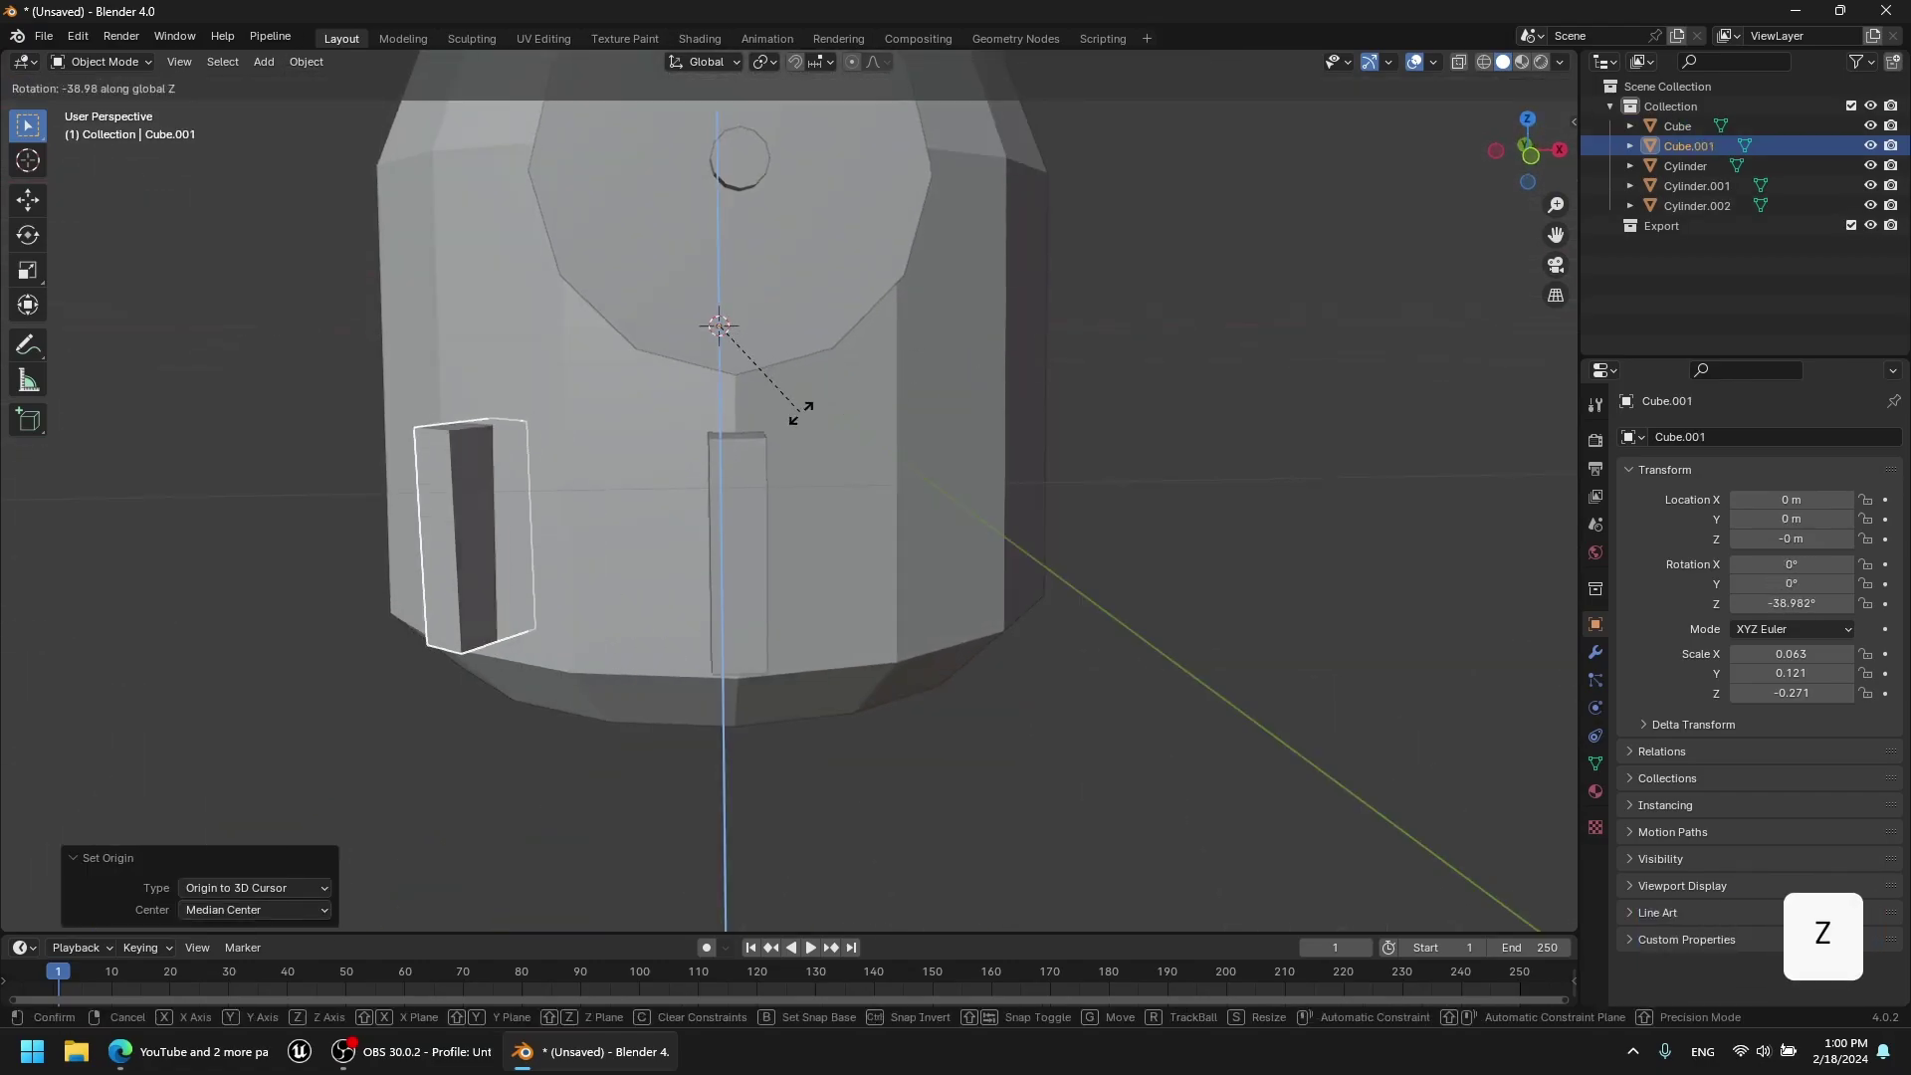
left_click(939, 406)
Duplicate the rotated tooth and turn the new copy further around Z to form a third tooth.
key("shift+d")
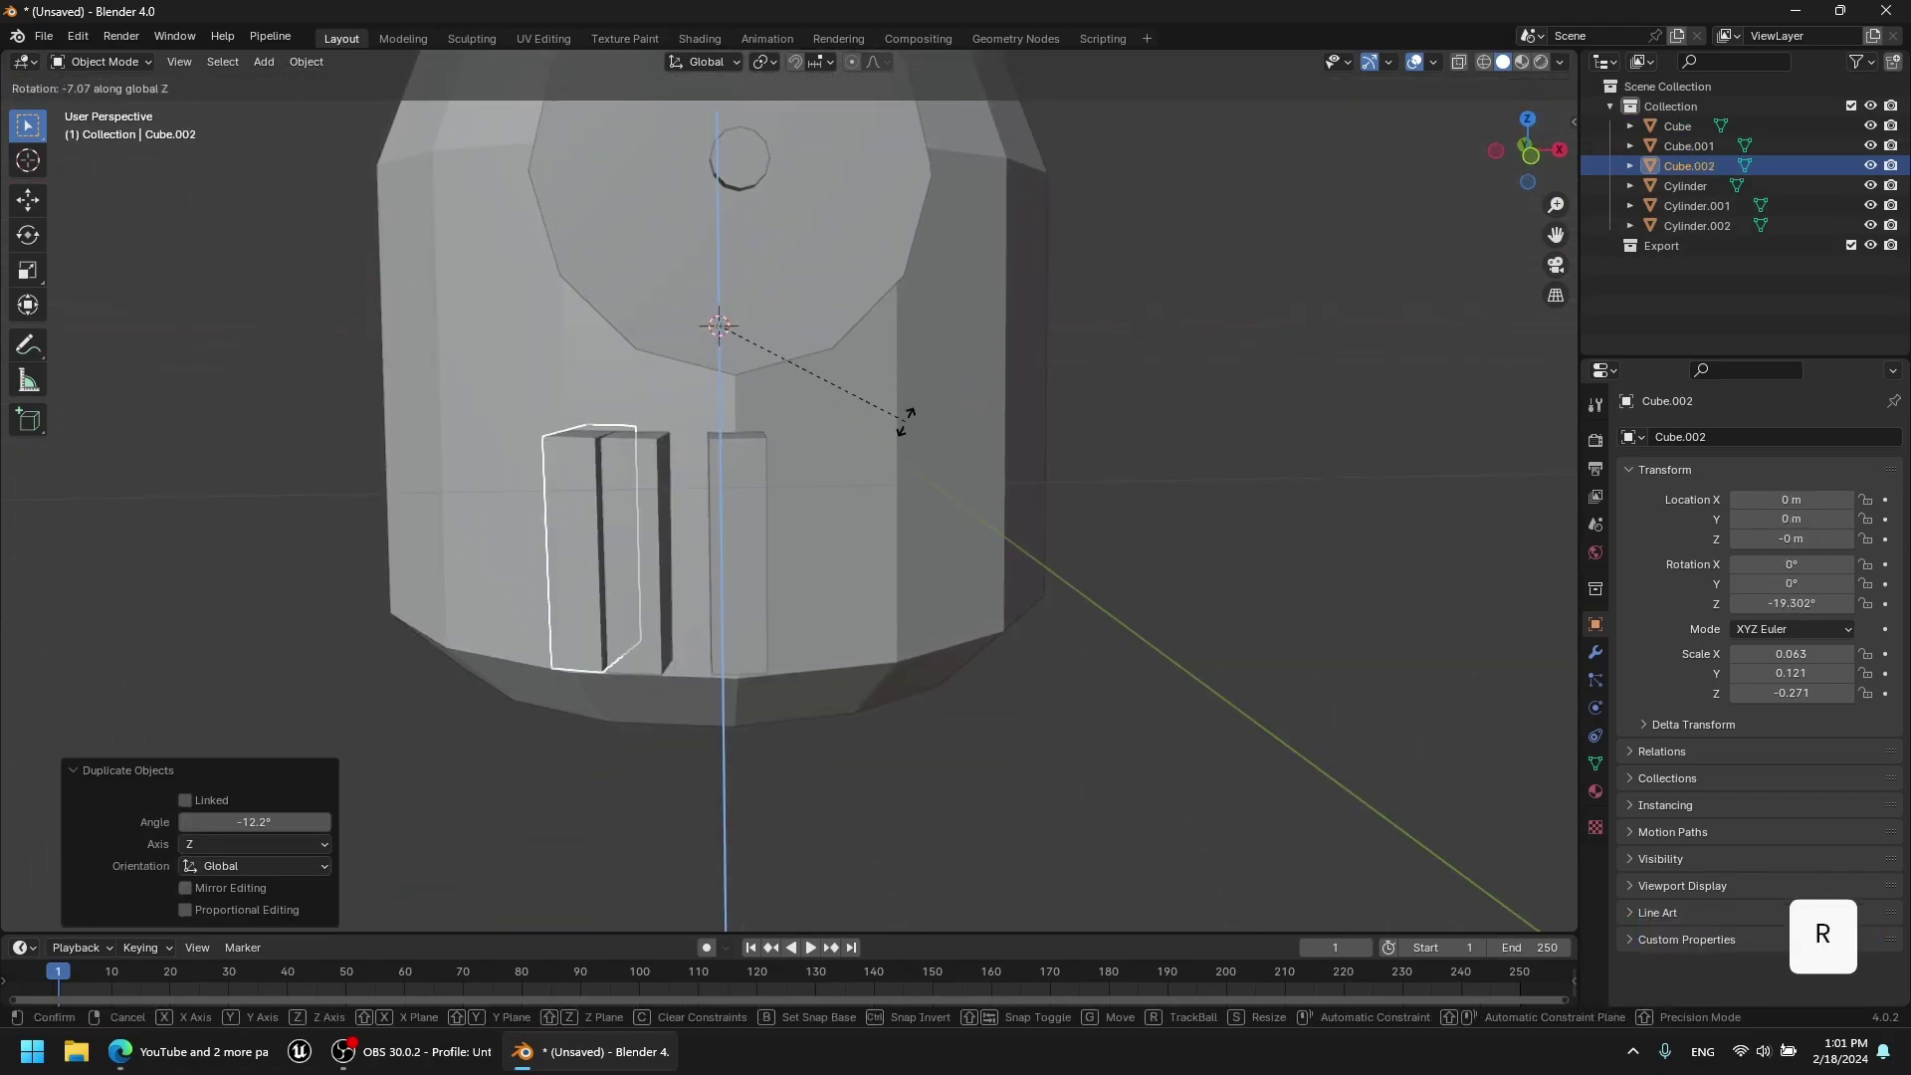
left_click(879, 426)
middle_click_drag(866, 423, 886, 478)
Shorten the middle of the three teeth by scaling it along Z by about 0.75.
left_click(599, 448)
key("s")
left_click(909, 448)
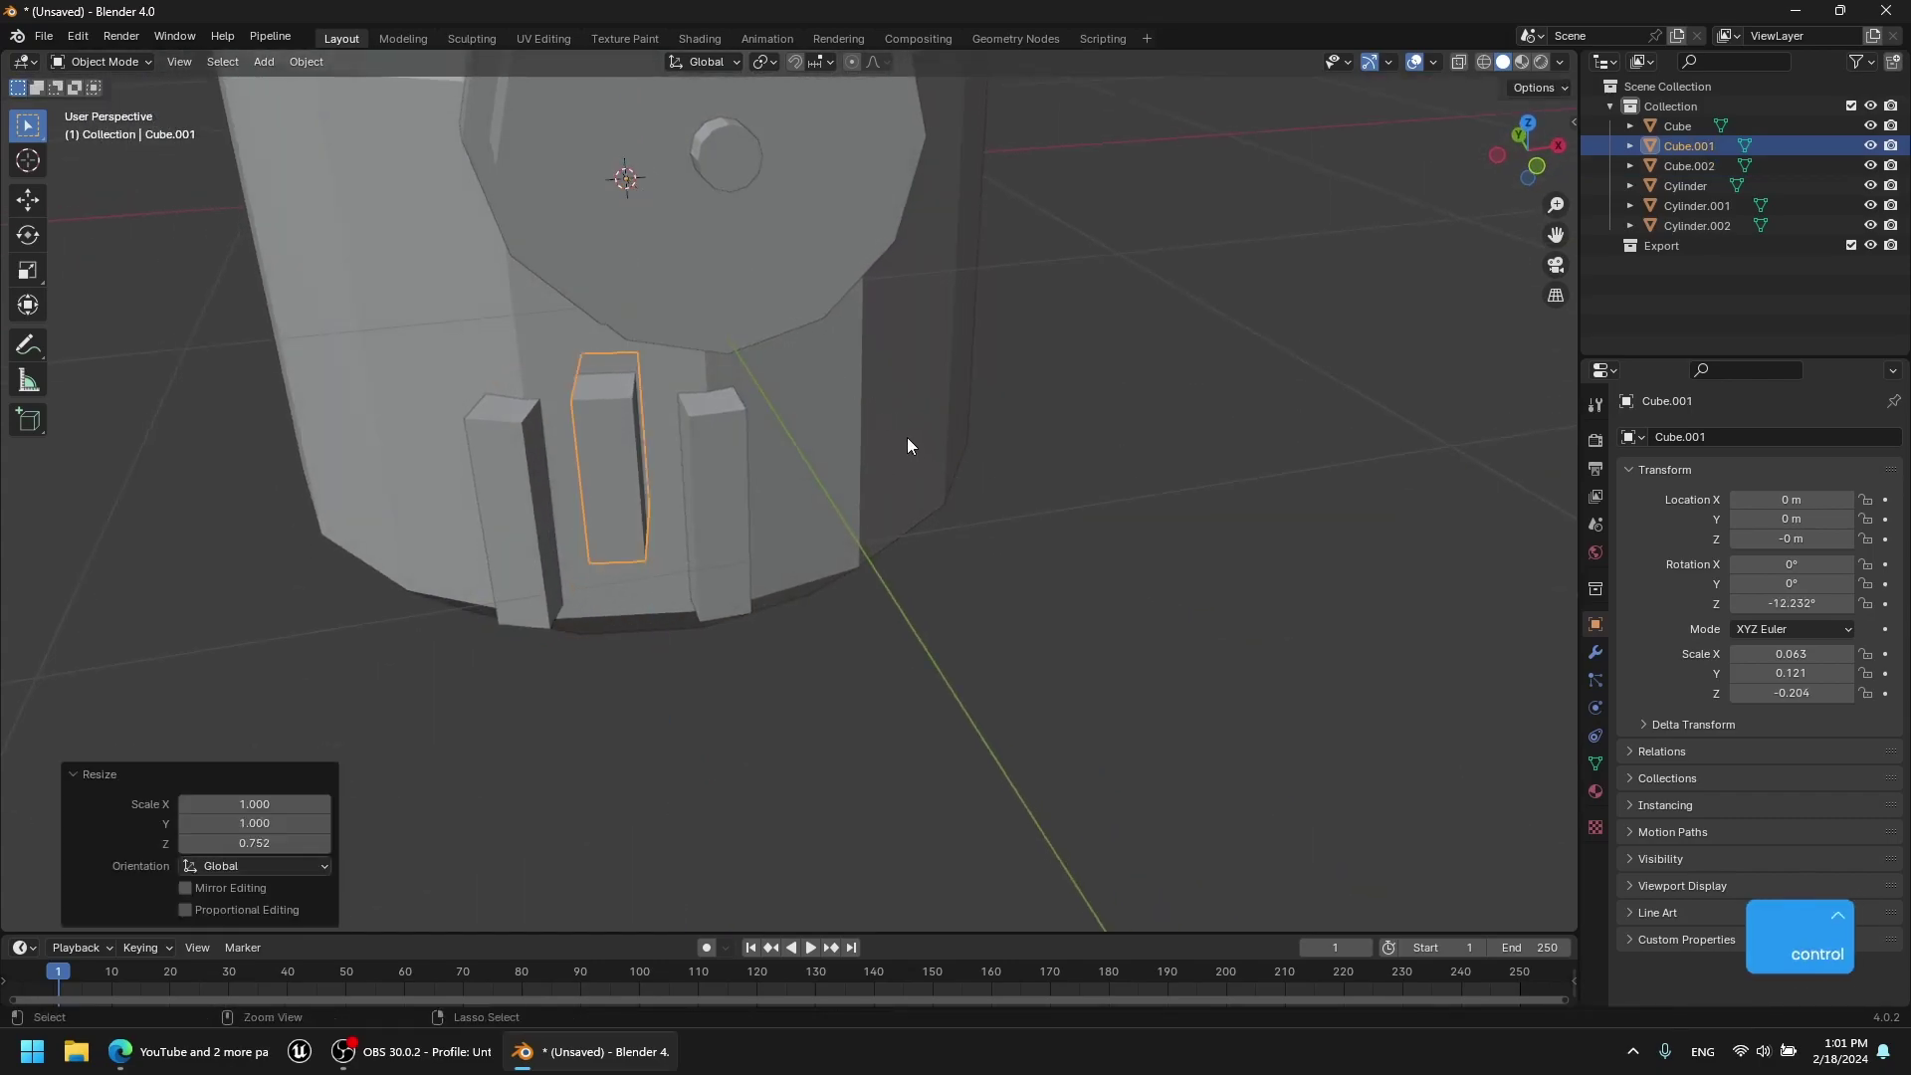
Undo the last tooth scaling and set the origins of the two rotated teeth to their geometry.
key("ctrl+z")
left_click(512, 498, "shift")
left_click(307, 63)
left_click(628, 544)
Shorten the two rotated teeth along Z, scaling the outermost one by about 0.6.
key("s")
key("z")
left_click(876, 484)
left_click(515, 513)
key("s")
key("z")
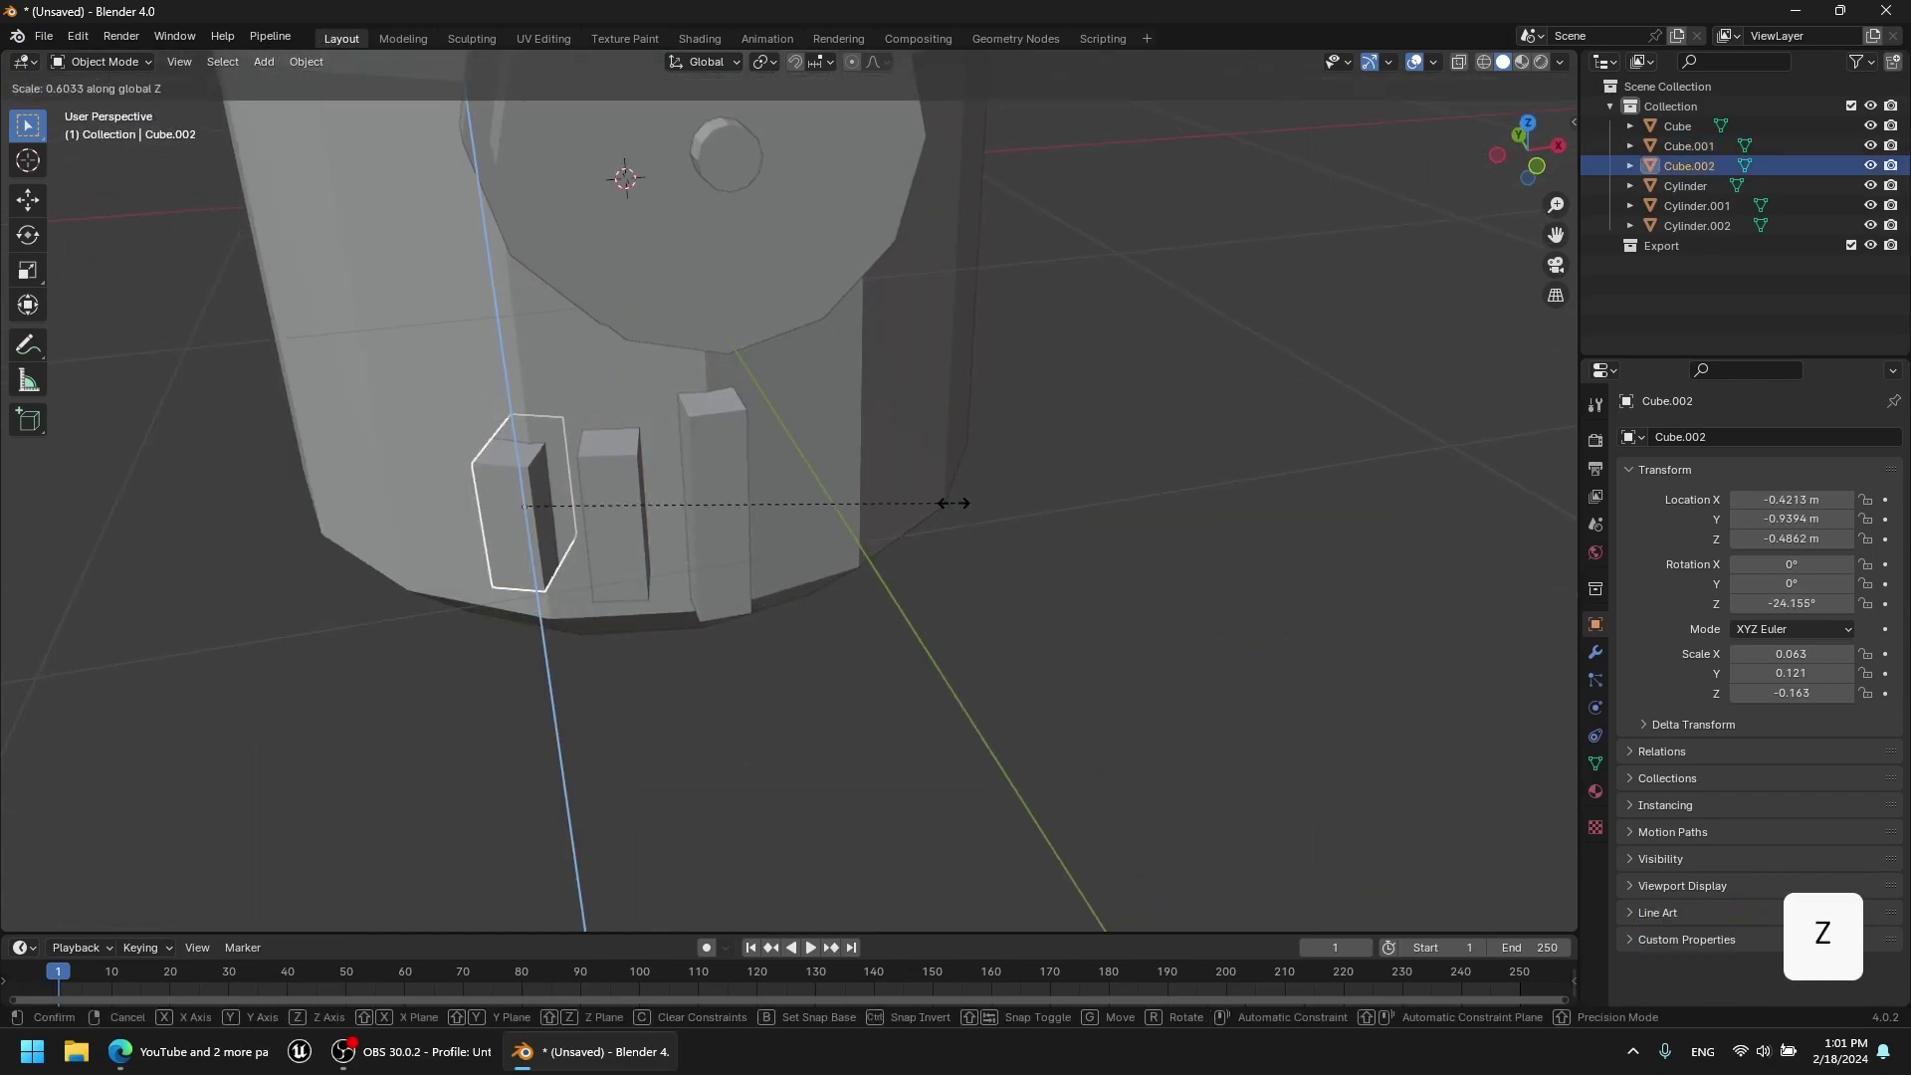
left_click(924, 517)
middle_click_drag(923, 567, 937, 512)
Select all three teeth and join them into the central tooth object.
left_click(709, 517)
right_click(543, 488)
left_click(762, 519, "shift")
right_click(763, 519)
left_click(724, 580)
Add a Mirror modifier to the joined teeth on the X axis, with Bisect and Flip enabled for X.
left_click(1595, 651)
left_click(1679, 436)
mouse_move(1598, 501)
left_click(1732, 640)
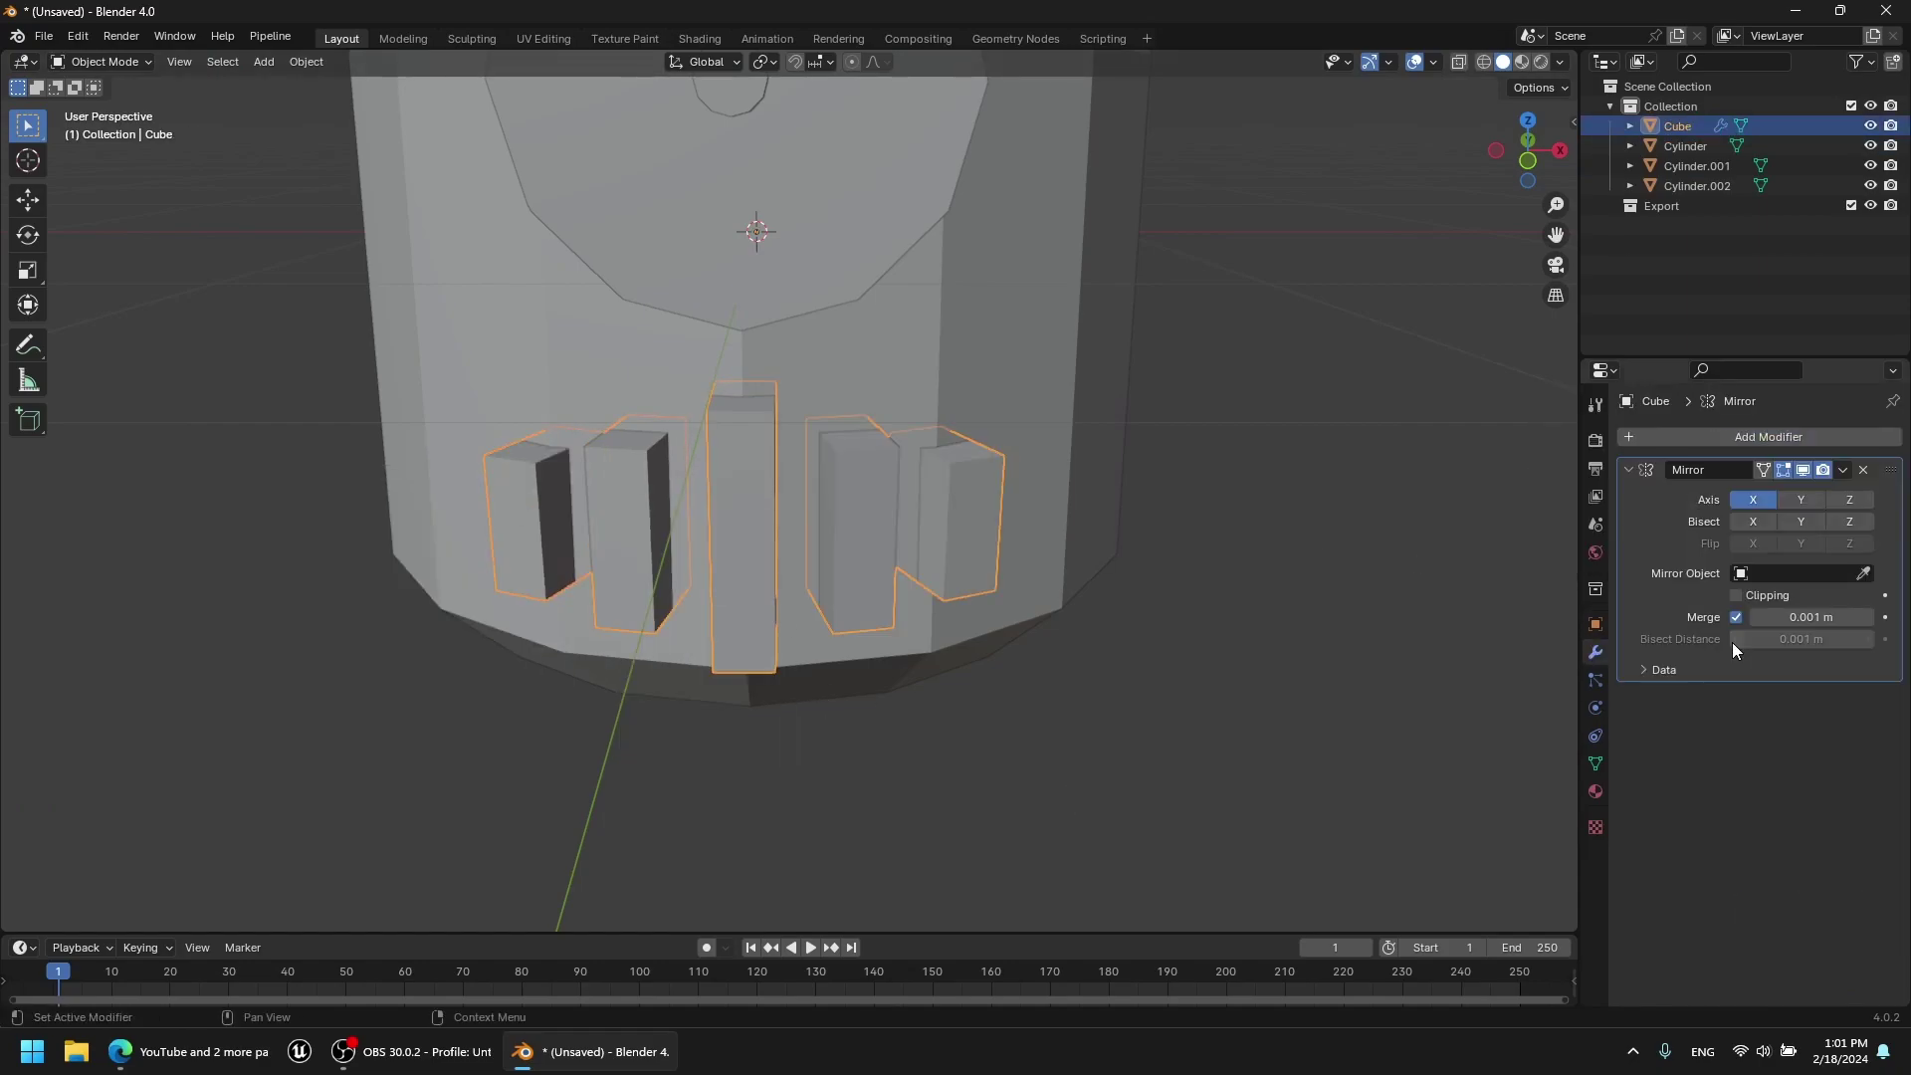
left_click(1753, 543)
Adjust the tooth heights by moving selected vertices along Z, lowering those of the outer tooth by about 0.0154 m.
key("Tab")
key("KP_1")
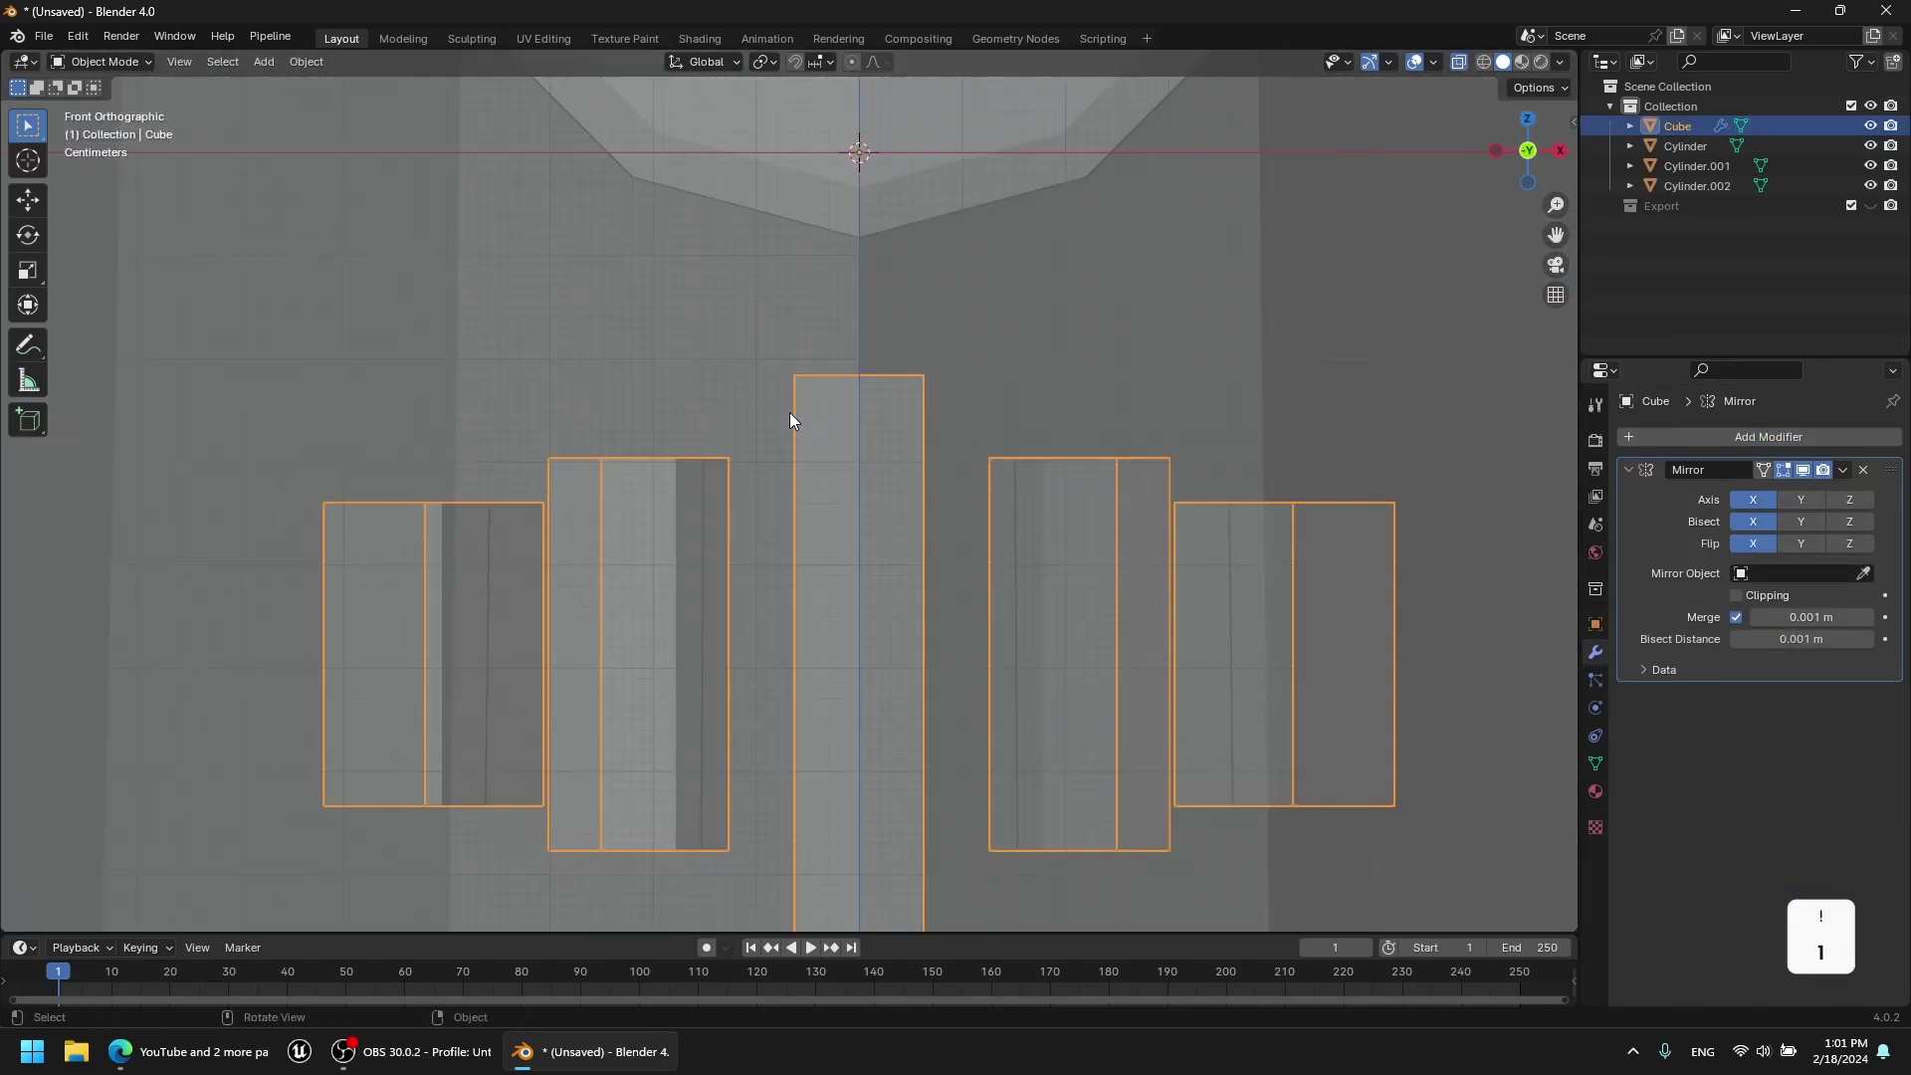
key("g")
key("z")
left_click(864, 515)
left_click_drag(637, 485, 299, 569)
key("g")
key("z")
left_click(770, 589)
key("alt+z")
middle_click_drag(779, 428, 810, 550, "alt")
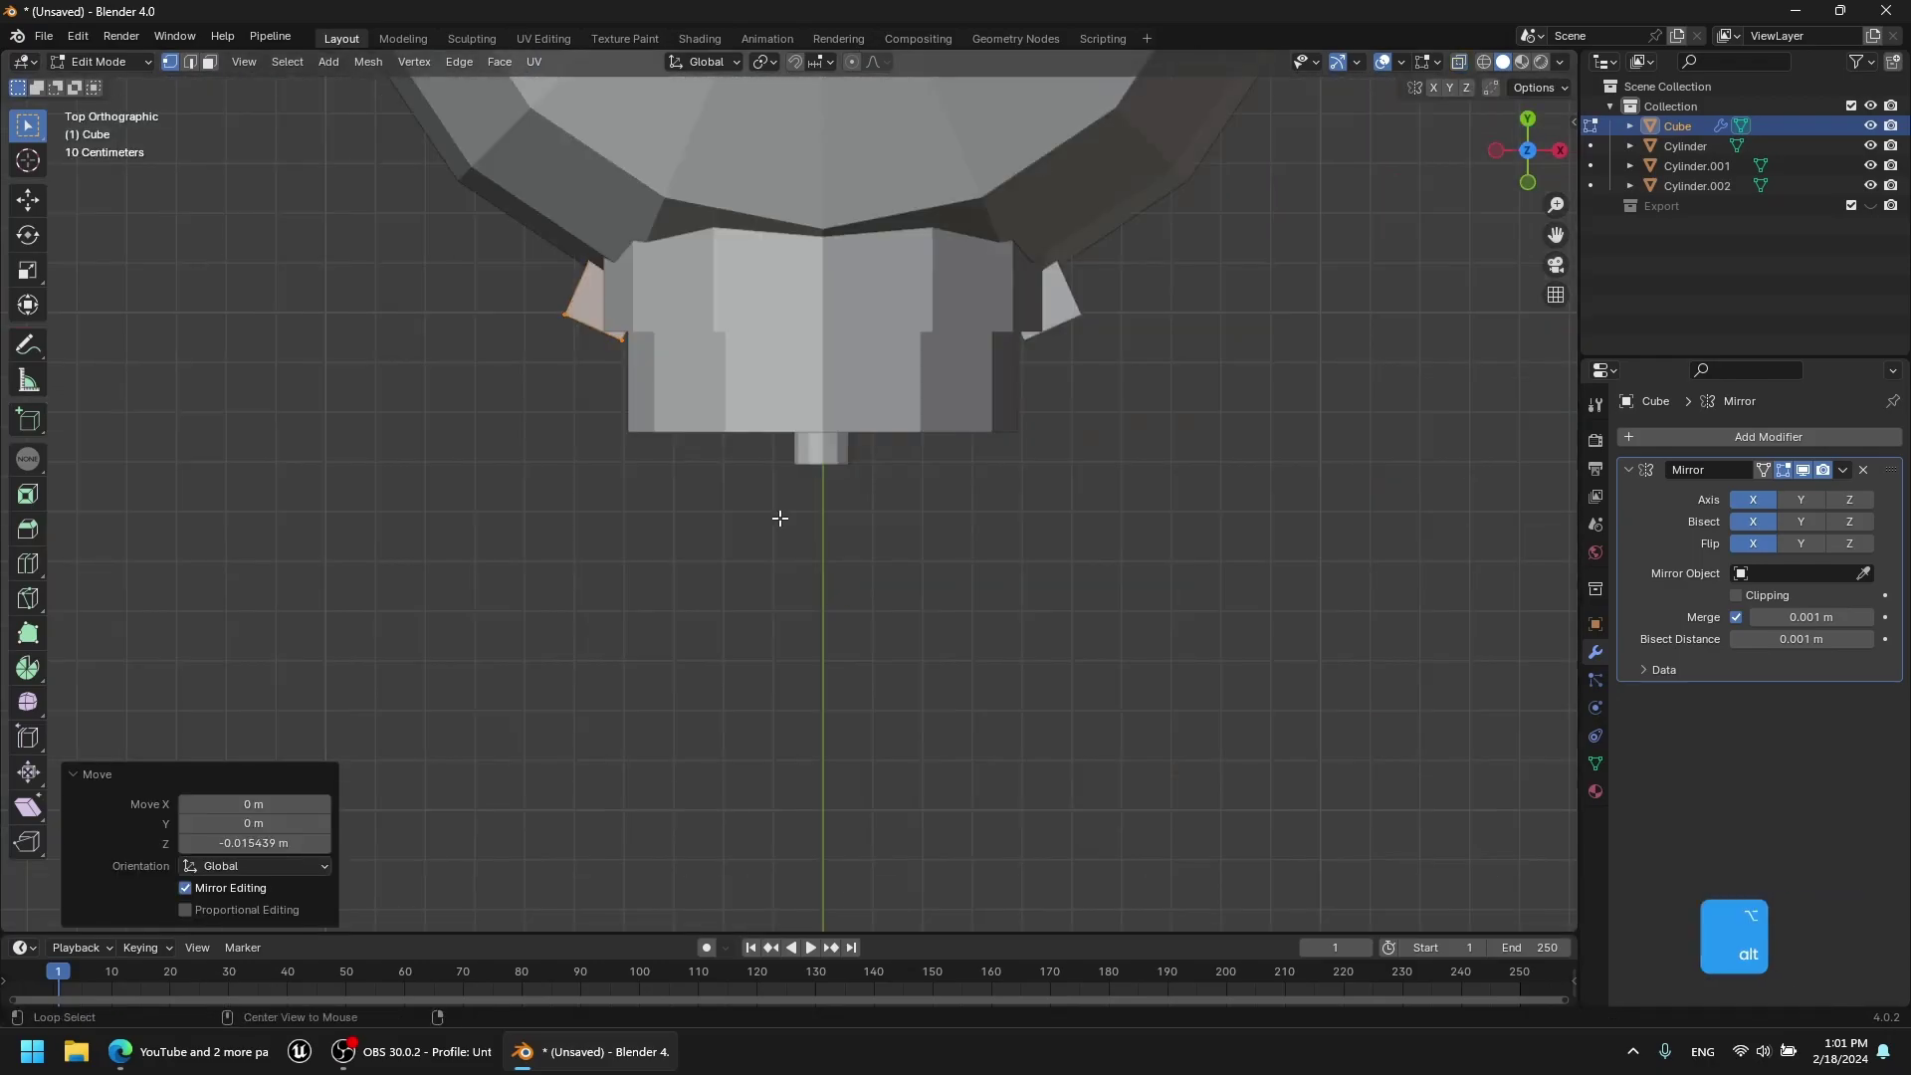
Scale the selected tooth geometry along Z to make the teeth shorter, and return to Object Mode.
left_click(660, 513, "shift")
left_click(574, 514, "shift")
key("s")
key("z")
left_click(1101, 528)
key("Tab")
Move the row of teeth along Y and scale it uniformly against the body's front.
scroll(1101, 543, "down", 5)
key("g")
key("y")
left_click(1249, 533)
key("s")
left_click(1230, 524)
Reposition the teeth and the eye vertically so they sit closer together on the body's front.
middle_click_drag(1230, 524, 1156, 458)
scroll(1035, 478, "down", 8)
left_click(1055, 472)
scroll(1095, 513, "up", 4)
left_click(954, 510)
key("f")
key("g")
key("z")
left_click(1037, 517)
scroll(1056, 438, "down", 2)
left_click(918, 339)
key("g")
left_click(880, 388)
key("s")
left_click(1190, 454)
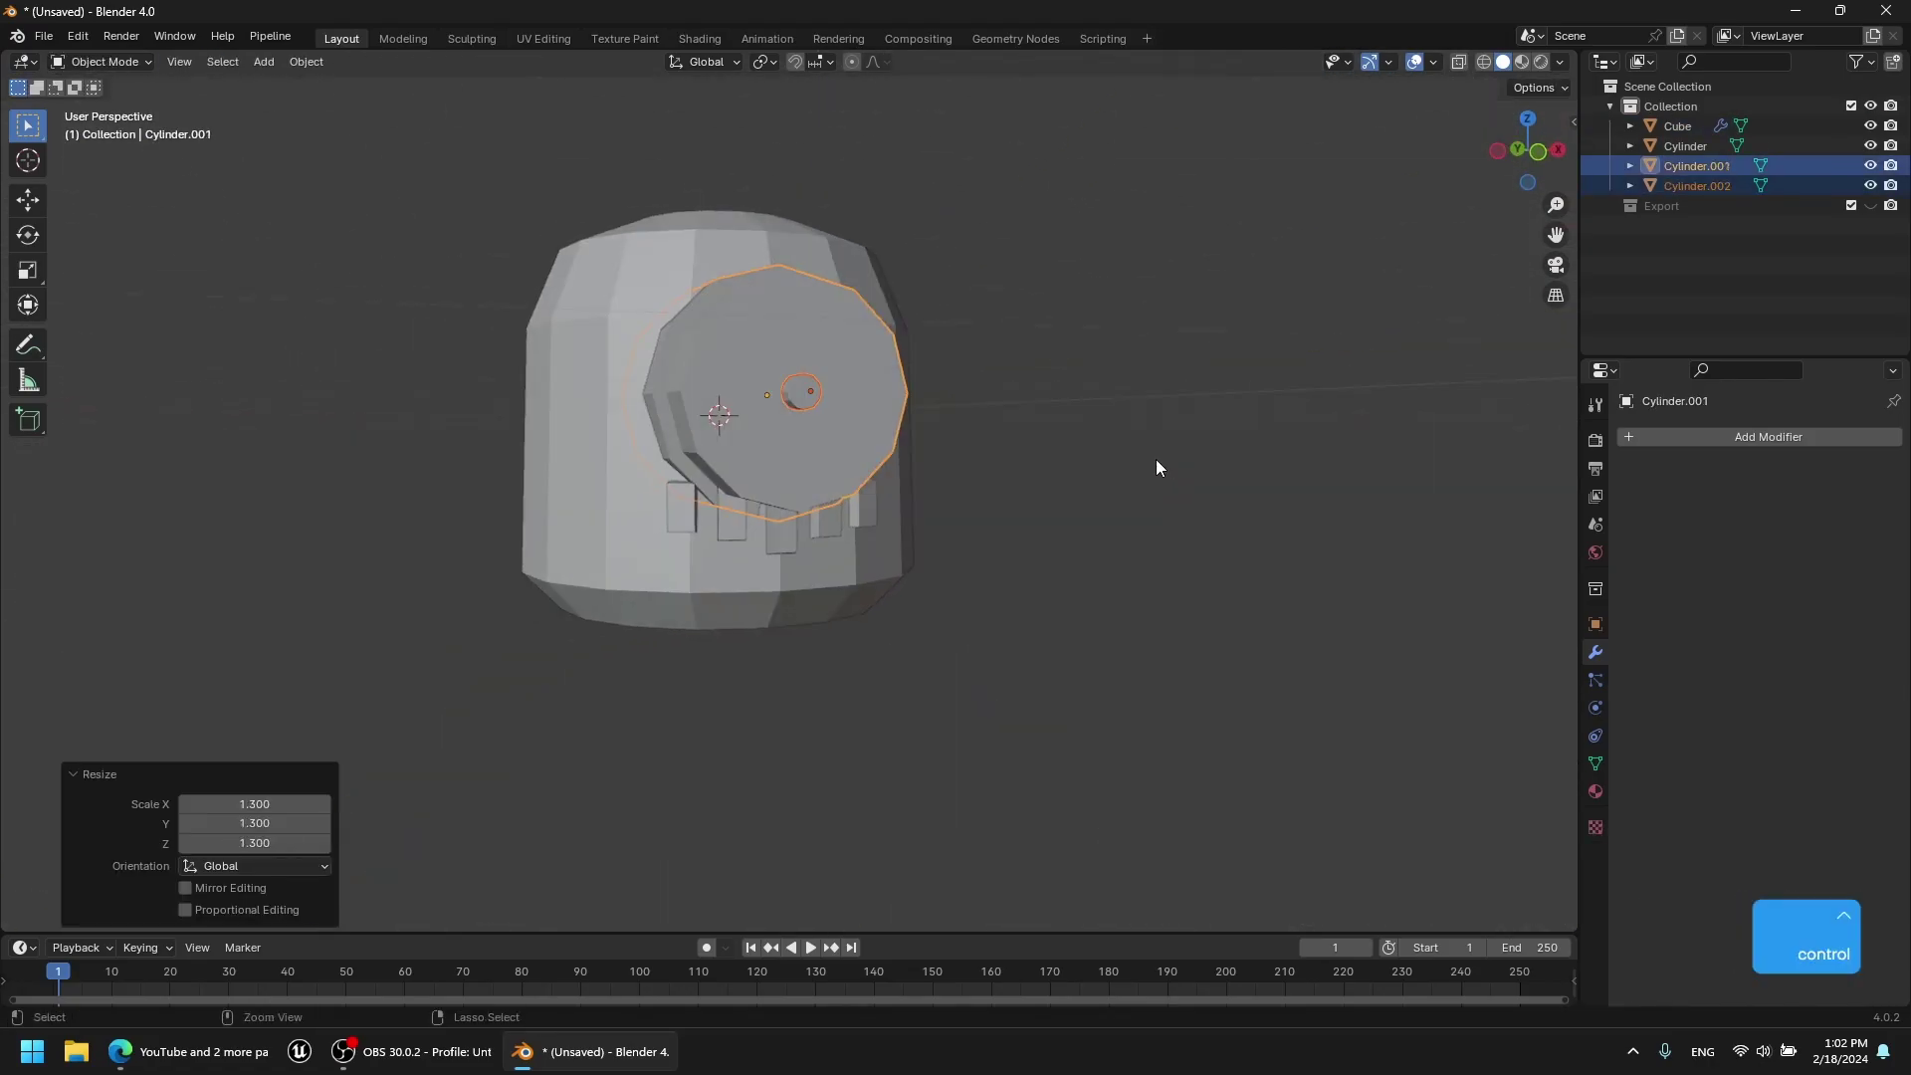
key("ctrl+z")
Move the eye and its pupil along Y against the front of the body.
scroll(896, 413, "up", 4)
key("g")
key("y")
left_click(846, 416)
middle_click_drag(925, 459, 796, 466)
left_click(657, 478)
scroll(881, 463, "down", 6)
left_click(1503, 151)
scroll(1083, 512, "up", 9)
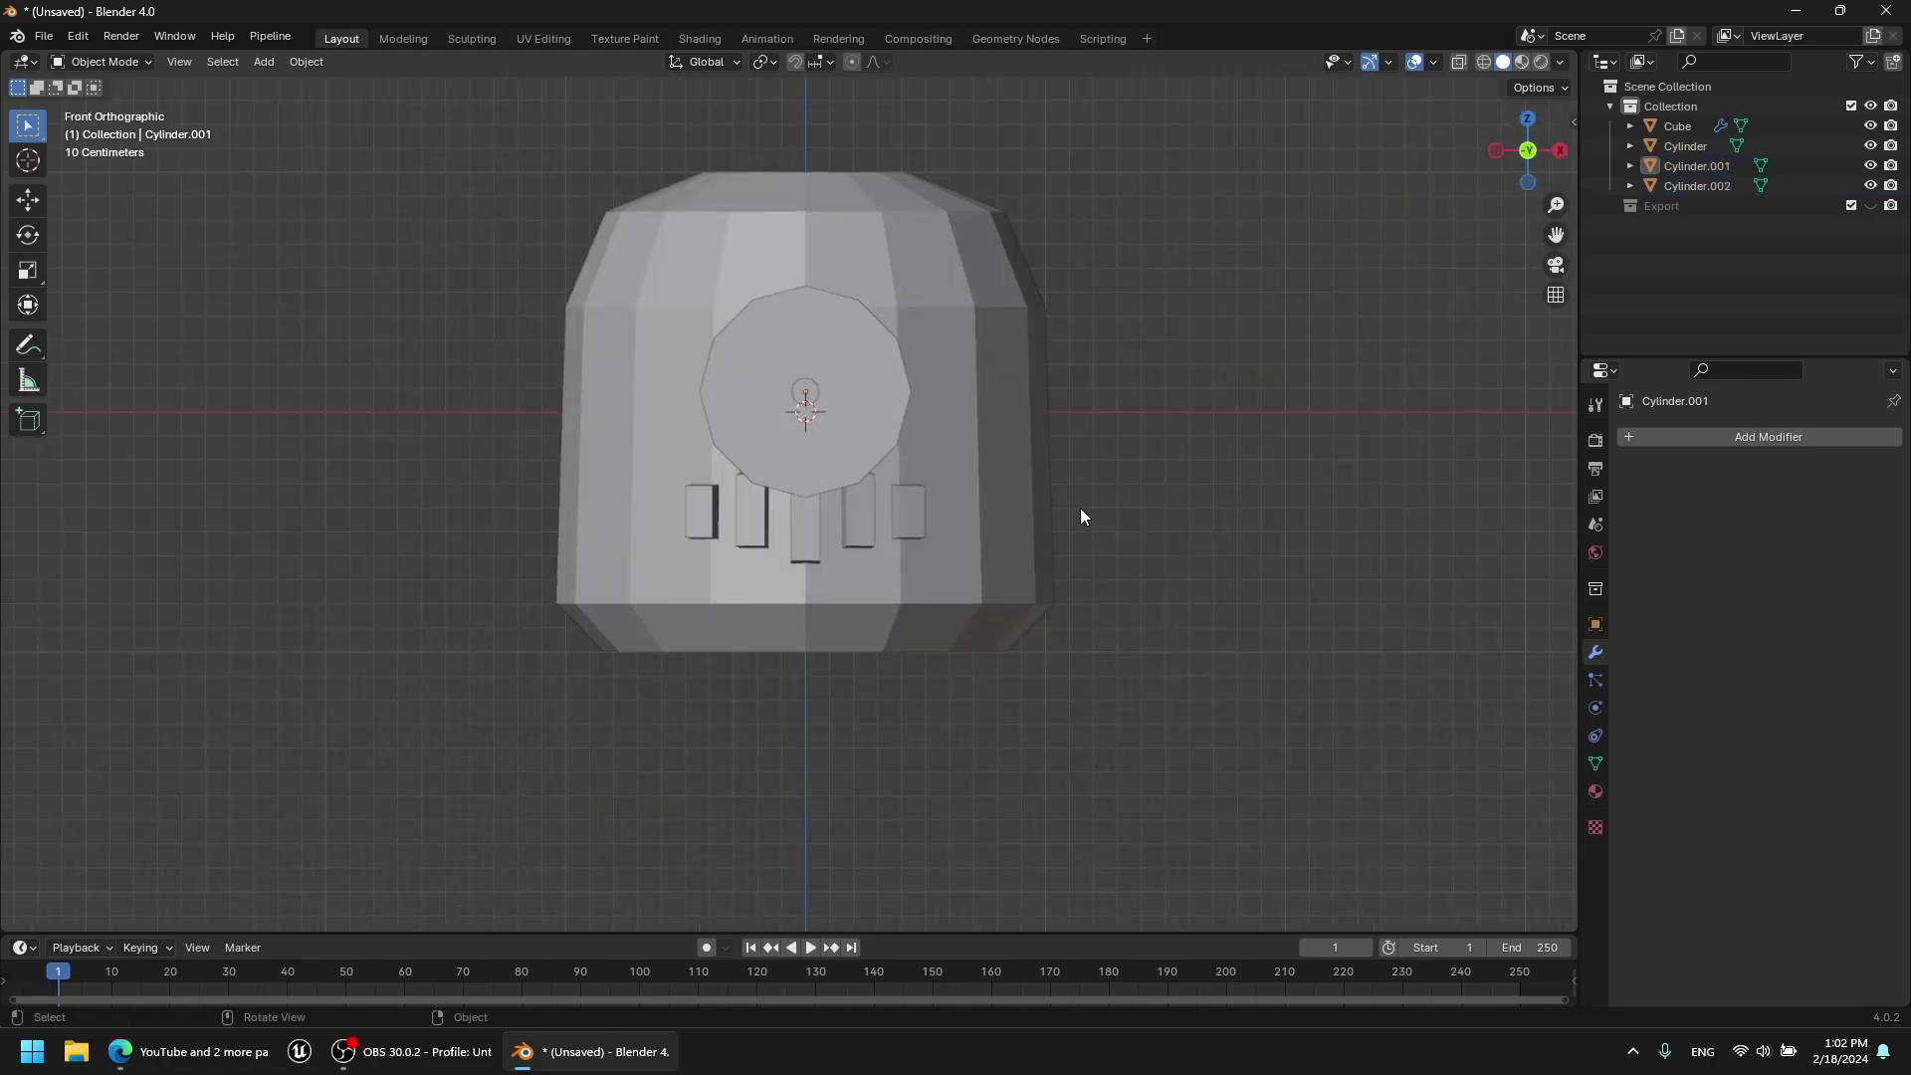
key("ctrl+s")
key("Escape")
Add a cylinder with 4 vertices at the body's centre, rotated 90° about Y.
left_click(264, 61)
left_click(481, 184)
left_click(253, 677)
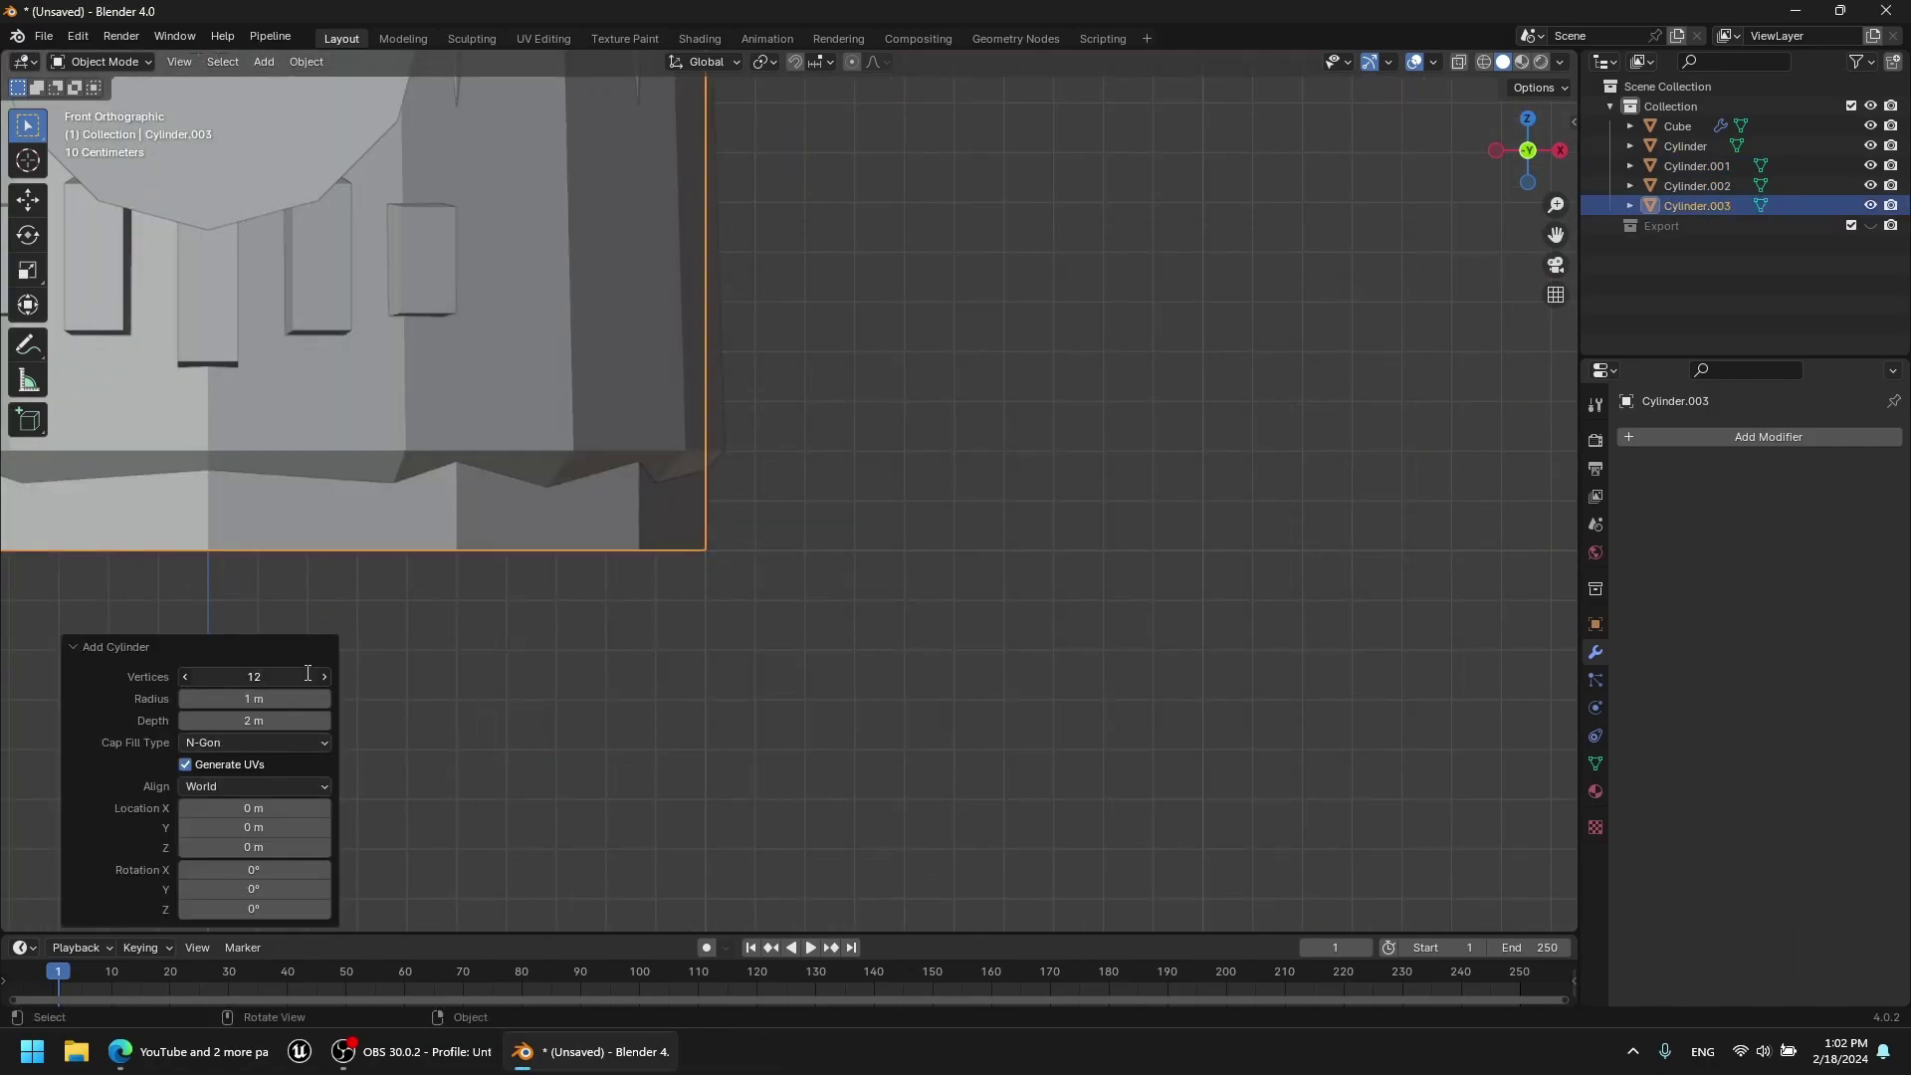
type("4")
key("Return")
scroll(868, 428, "down", 6)
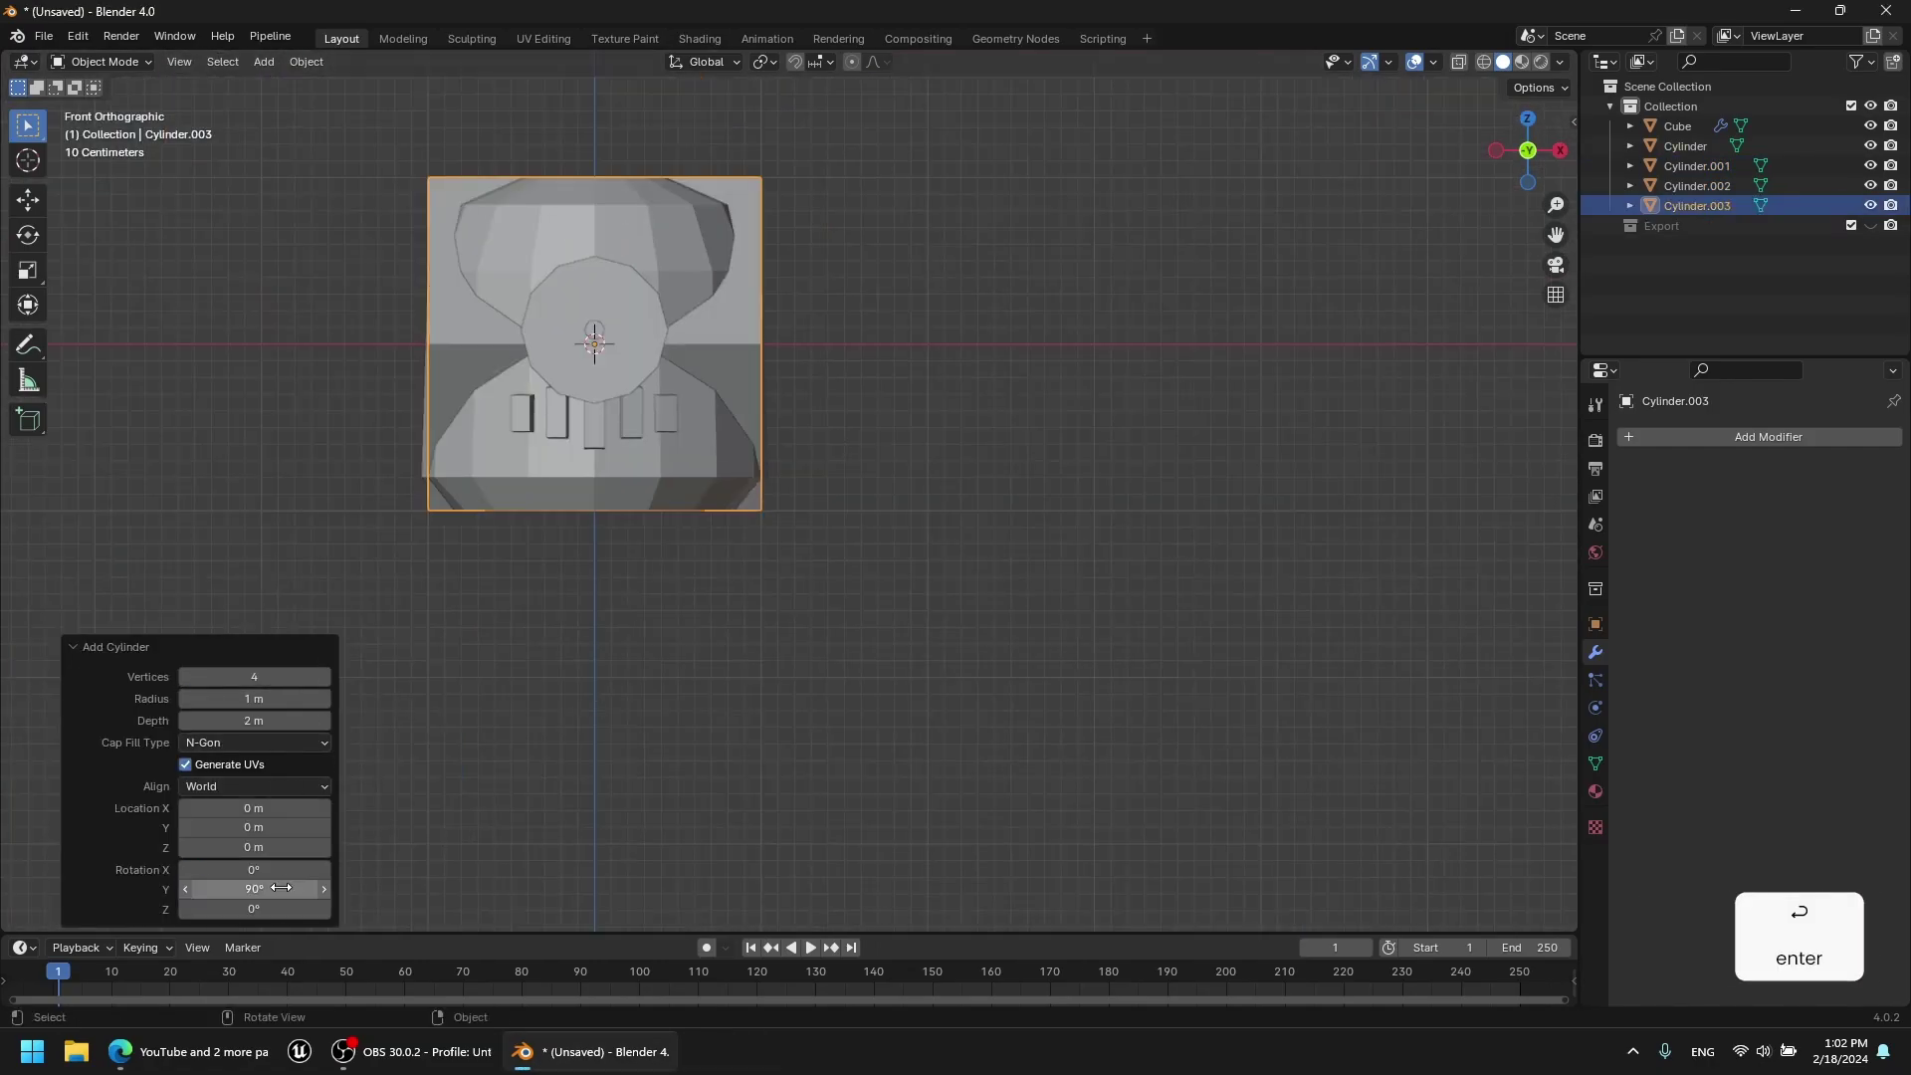
Scale down the new four-sided cylinder, rotate it diagonally and place it at the body's lower side edge as the leg base.
scroll(896, 448, "up", 4)
key("g")
left_click(1425, 697)
key("s")
key("g")
key("r")
key("g")
left_click(980, 609)
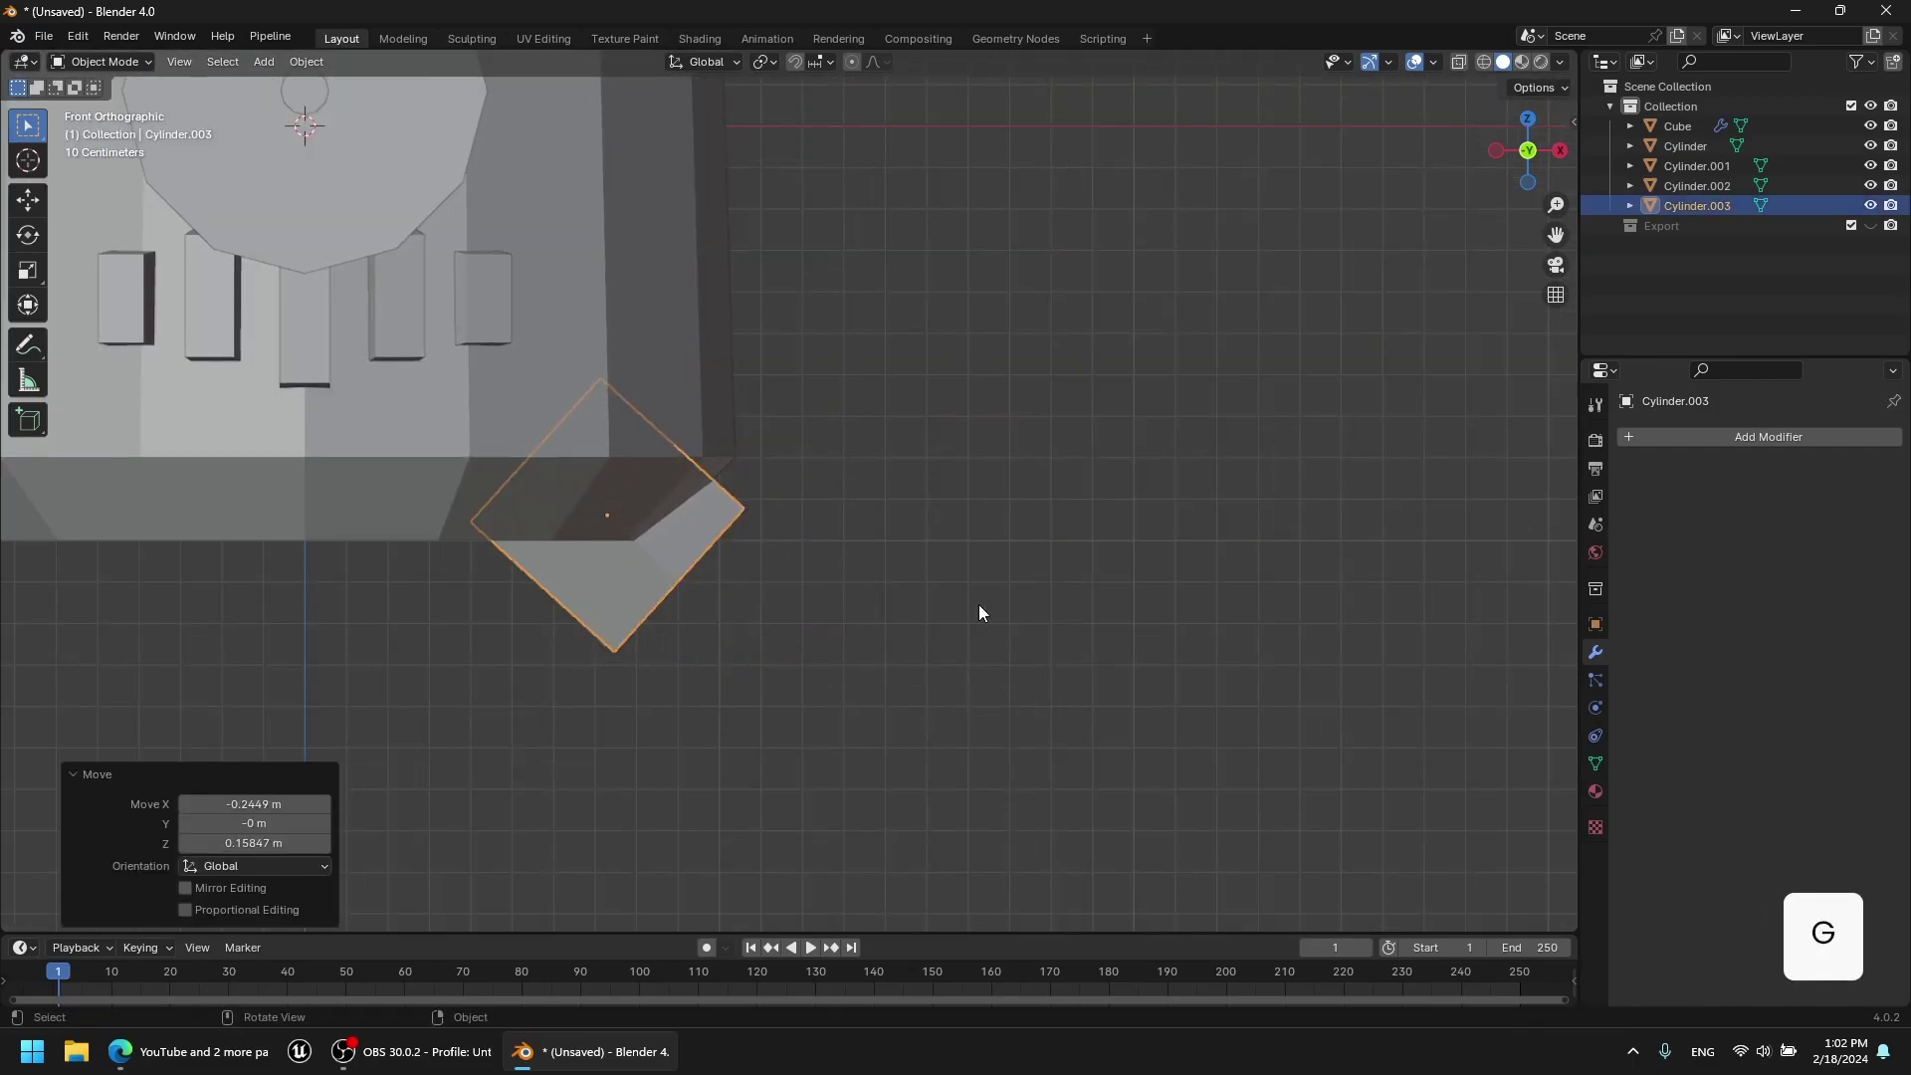
key("s")
left_click(841, 570)
Set the leg base's origin to the 3D cursor.
scroll(732, 544, "up", 2)
key("Tab")
key("Tab")
scroll(720, 518, "down", 4)
left_click(307, 62)
mouse_move(416, 104)
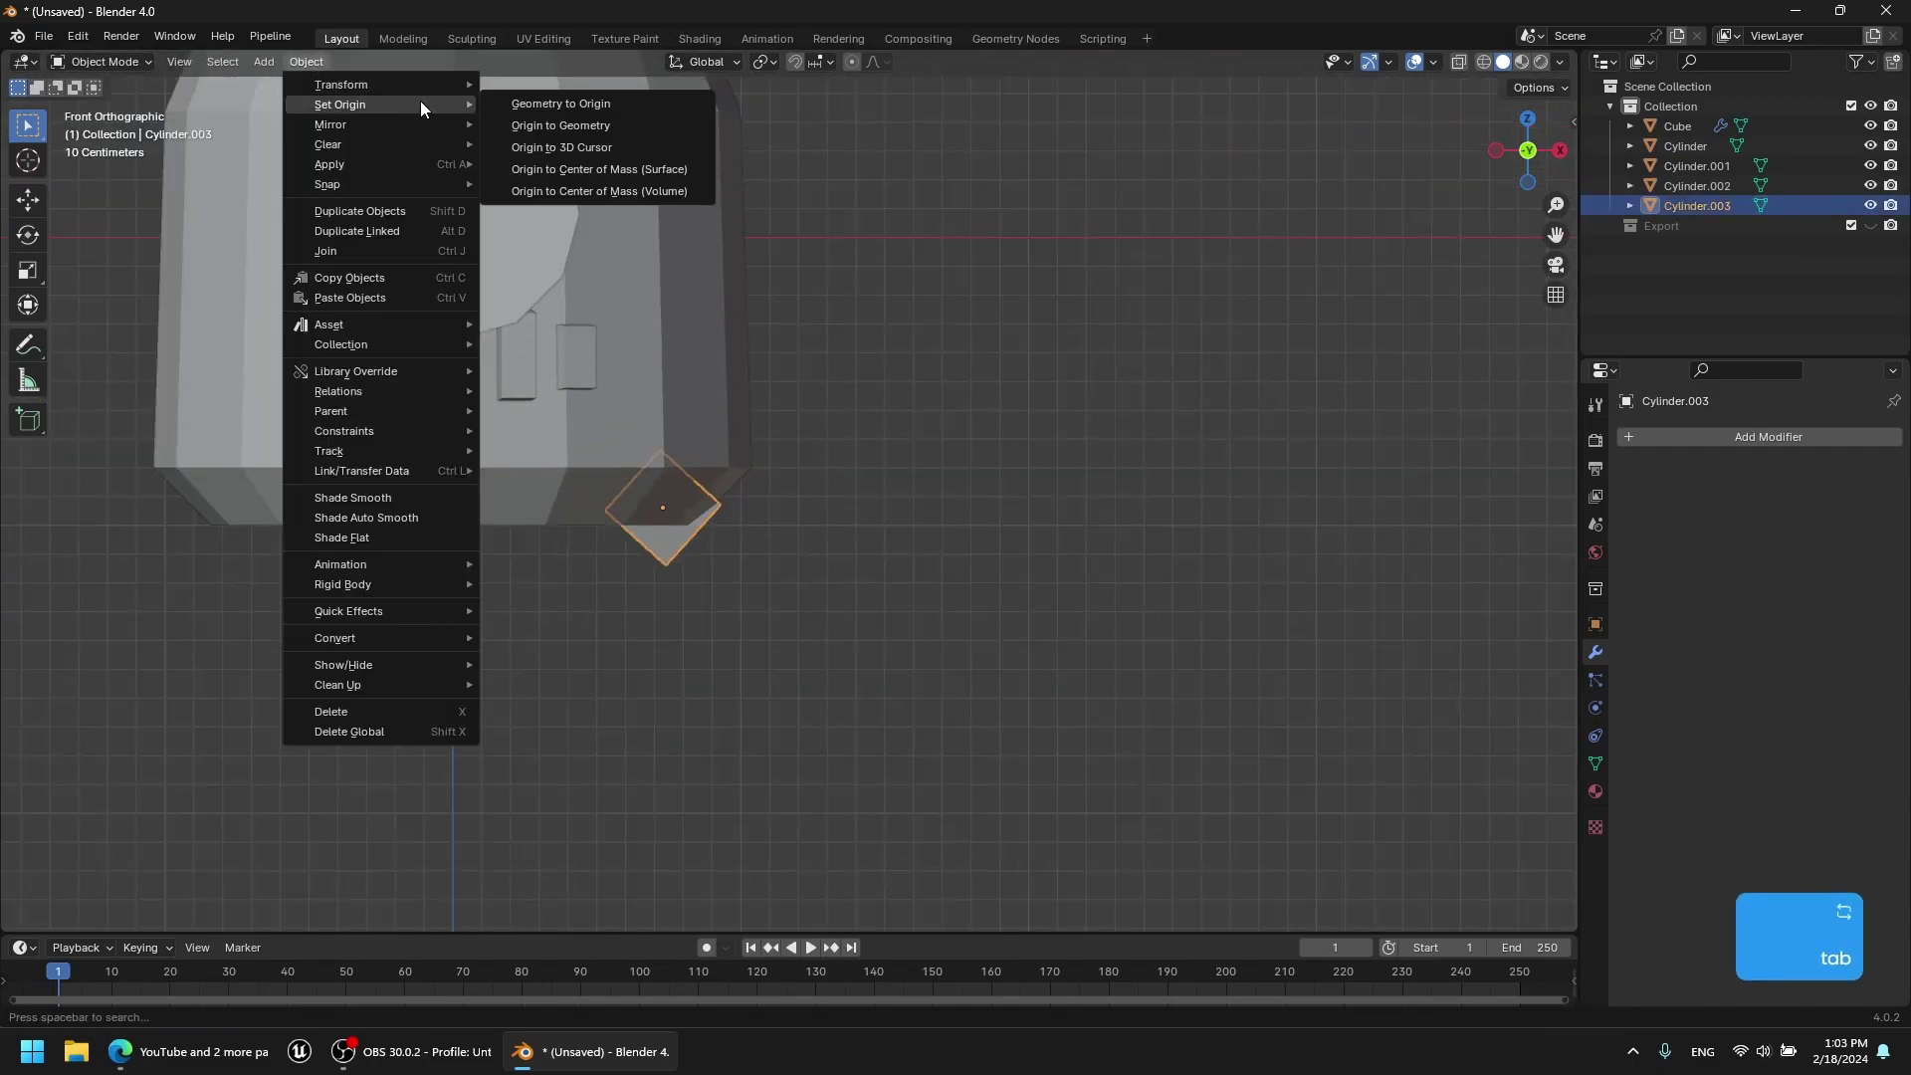
left_click(561, 147)
Delete the leg base's inner end face in Edit Mode with X-ray enabled.
scroll(708, 546, "up", 3)
key("Tab")
key("alt+z")
left_click(502, 488)
key("x")
left_click(492, 516)
Scale down and rotate the leg base's outer end face.
left_click(630, 573)
key("s")
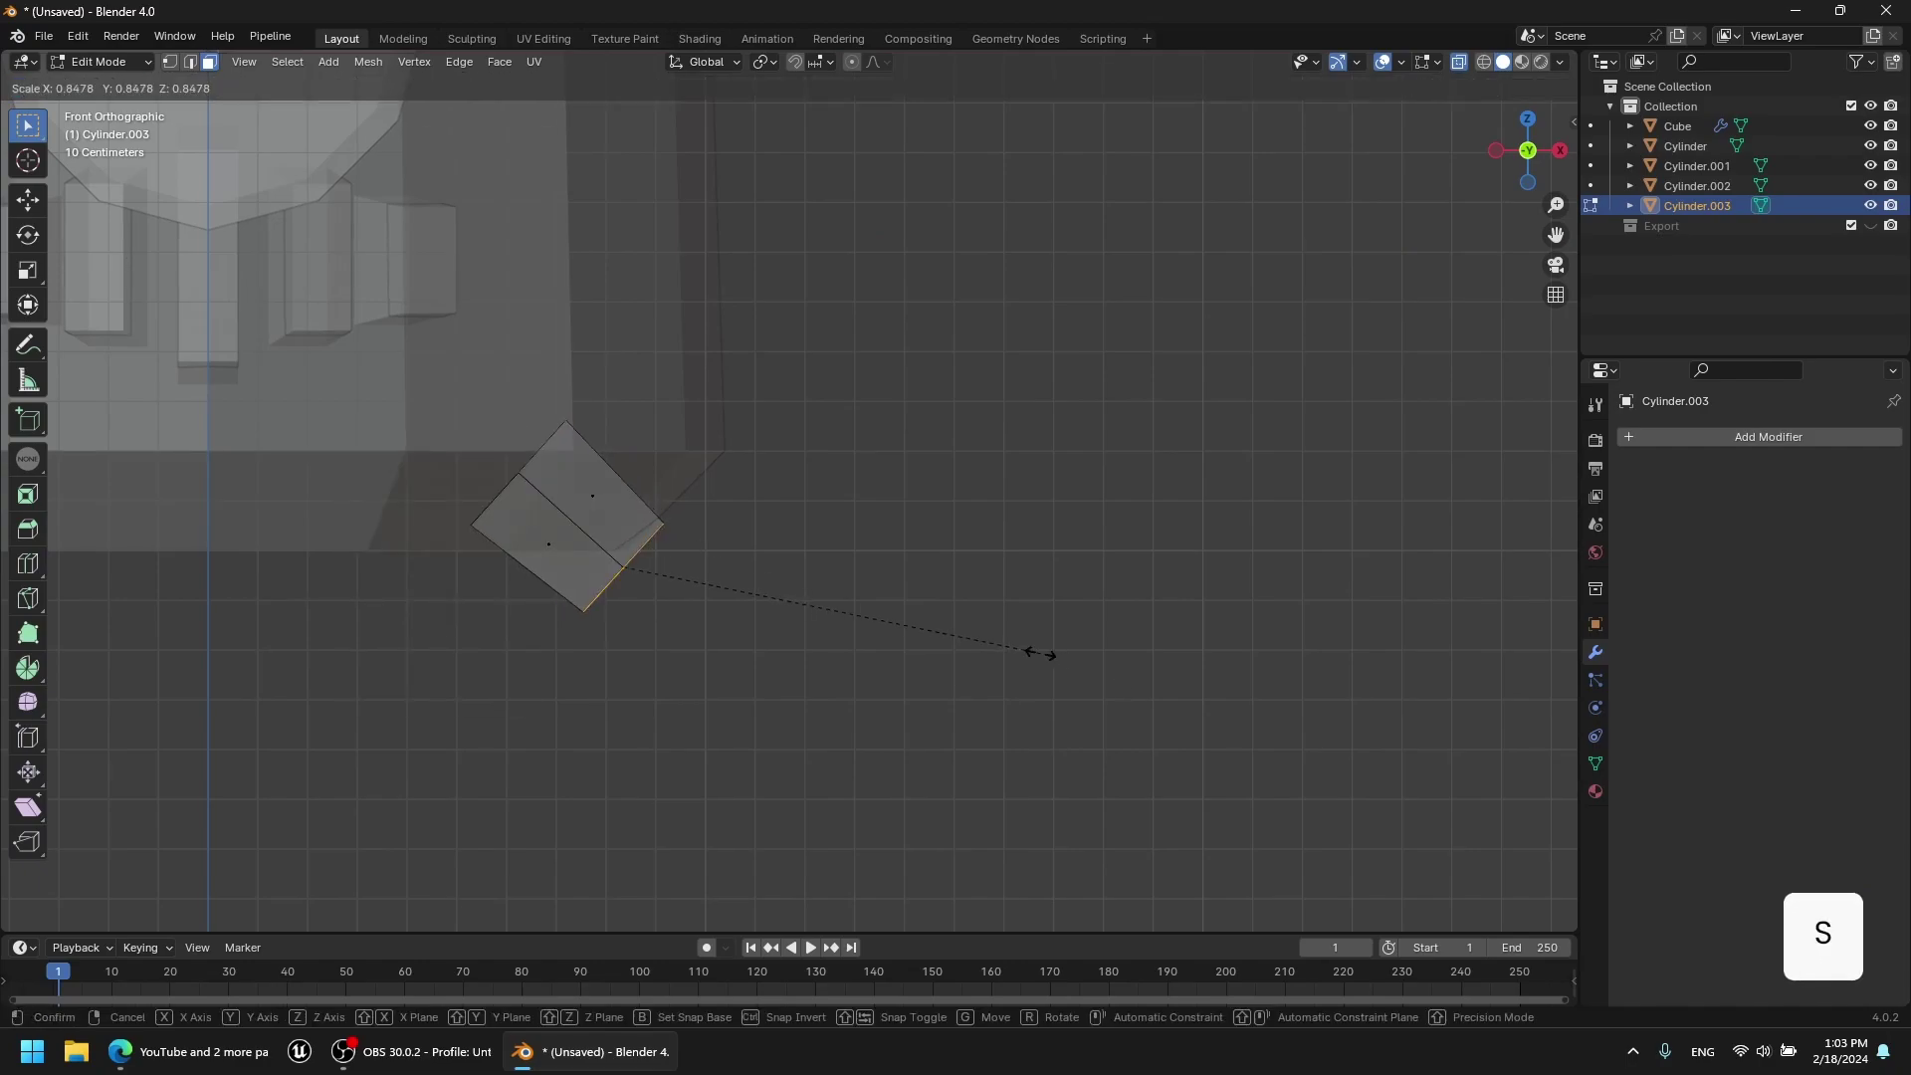
left_click(1029, 652)
key("r")
left_click(1025, 605)
Extrude a short segment from the leg base, scale its end face and rotate it about -17.3°.
key("e")
left_click(1038, 628)
key("s")
left_click(1061, 651)
key("g")
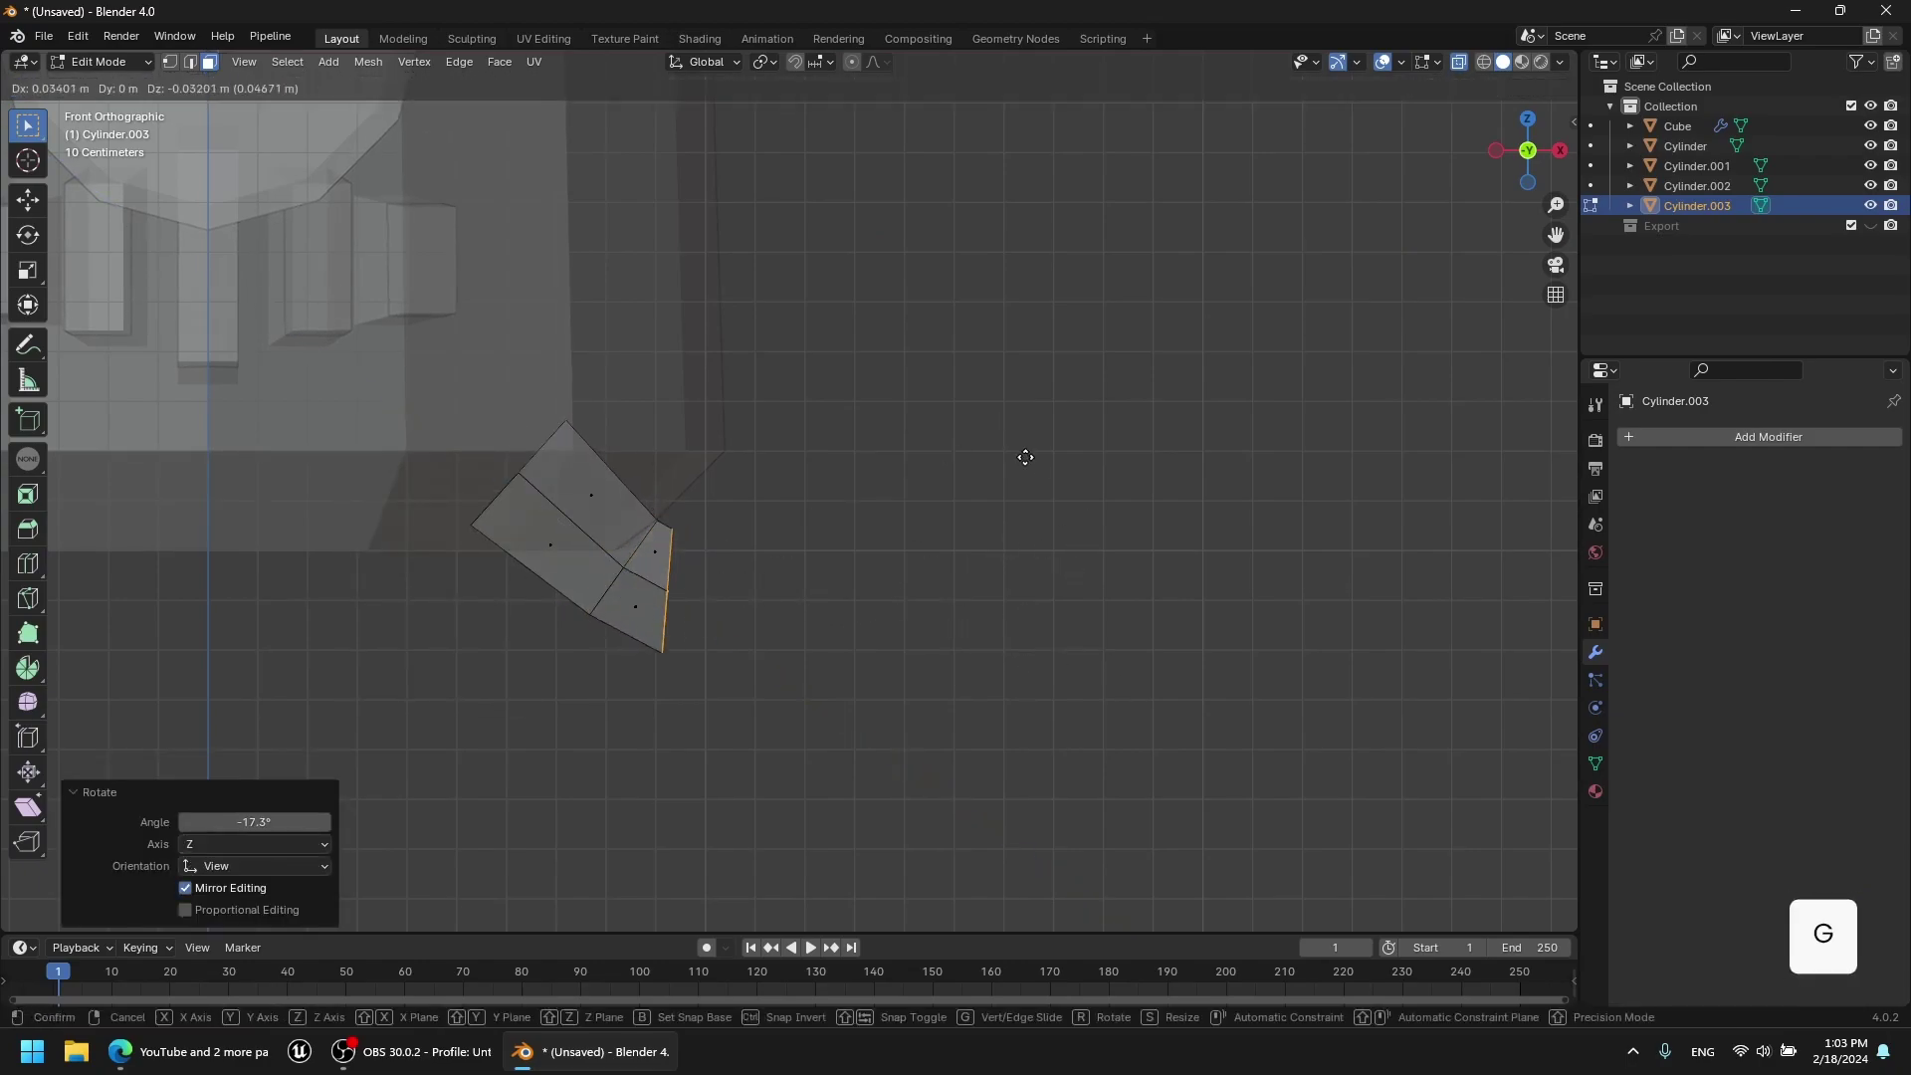
left_click(987, 445)
Form a second short segment in the leg's bend by scaling, rotating and moving its end face.
left_click(1013, 368)
key("s")
left_click(1251, 496)
key("r")
left_click(1156, 261)
key("g")
left_click(1195, 269)
Extrude a long upper-leg segment outwards and upwards, enlarge its end face and rotate it about 4.35°.
key("e")
left_click(1402, 351)
key("s")
left_click(1533, 617)
key("alt+z")
key("alt+z")
key("g")
left_click(1284, 529)
key("s")
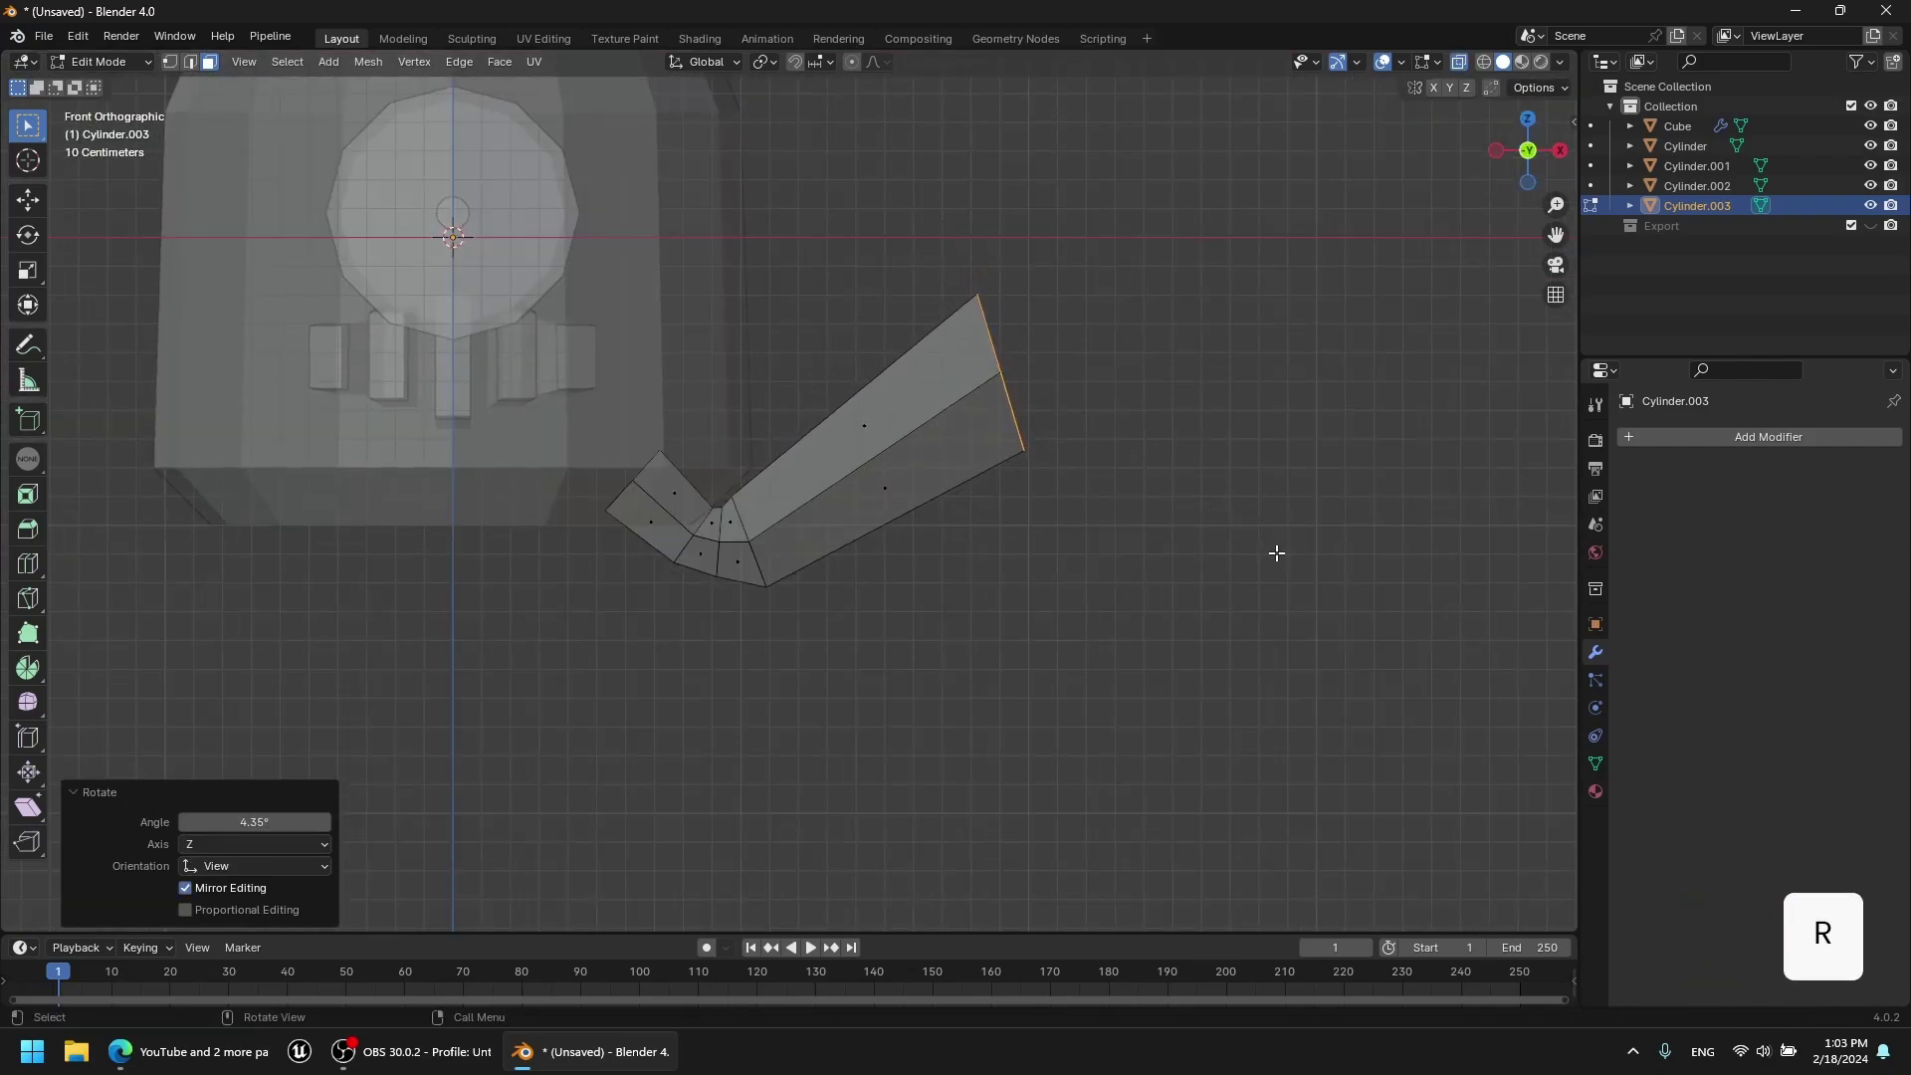
left_click(1264, 506)
Dissolve the edge loop between the leg's base block and its bend.
scroll(1036, 458, "up", 4)
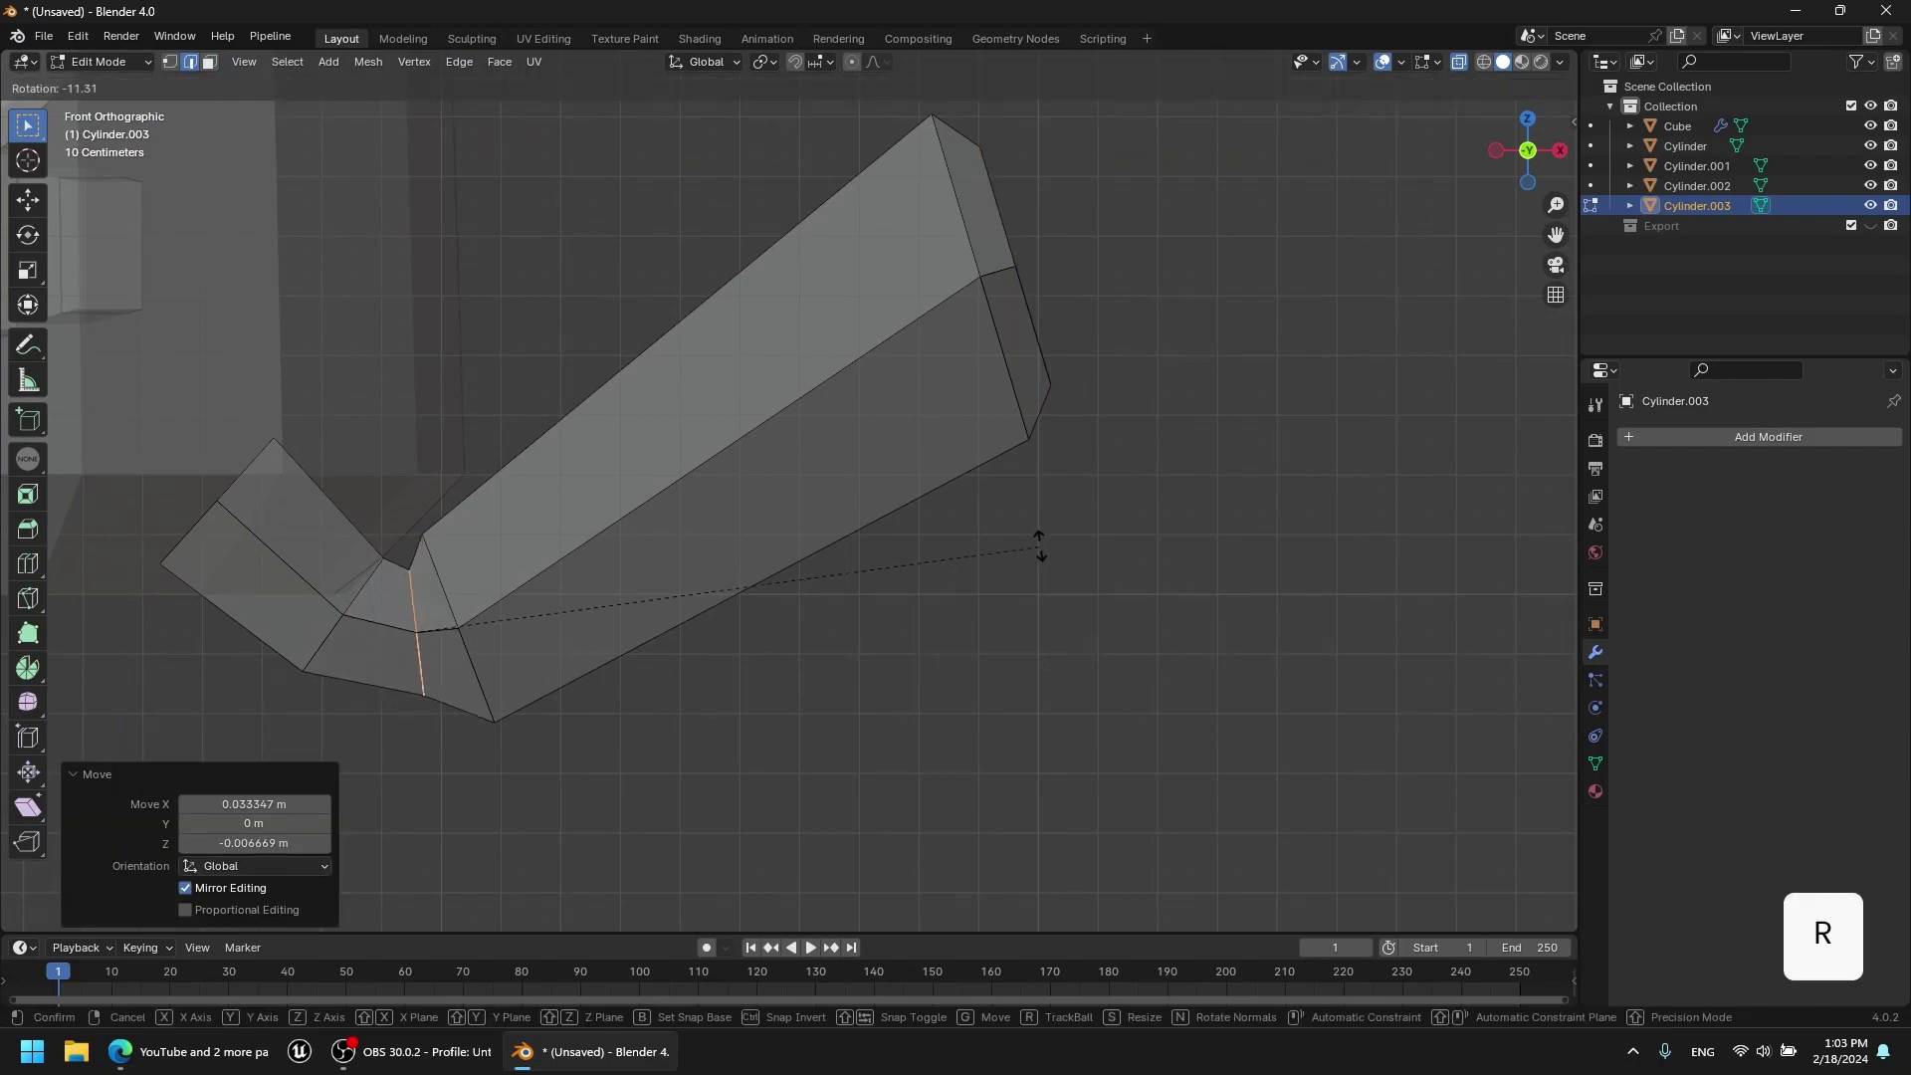
left_click(331, 629, "alt")
key("x")
left_click(332, 647)
scroll(909, 657, "down", 1)
middle_click_drag(908, 657, 980, 607)
Form the knee at the upper leg's outer end, rotating and moving its edge loops to open the bend.
left_click(1533, 157)
left_click(915, 386, "alt")
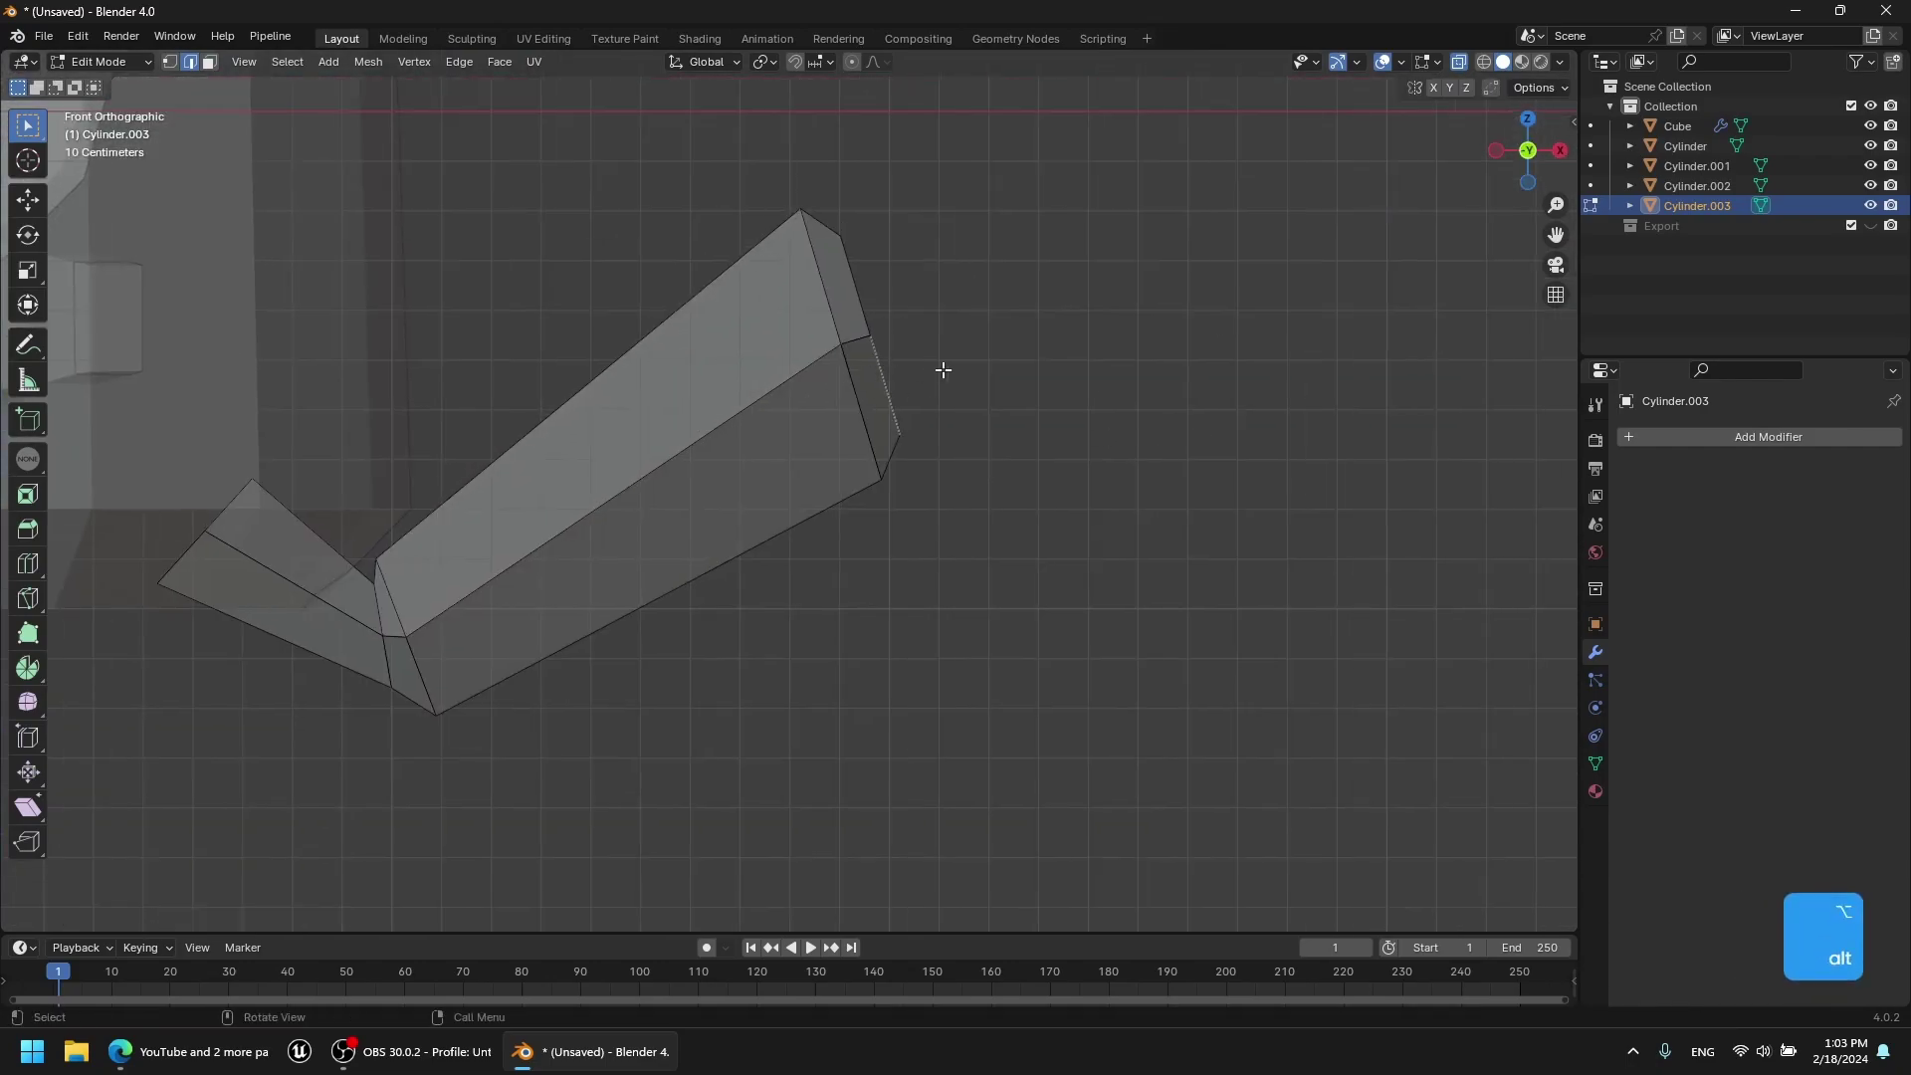
key("x")
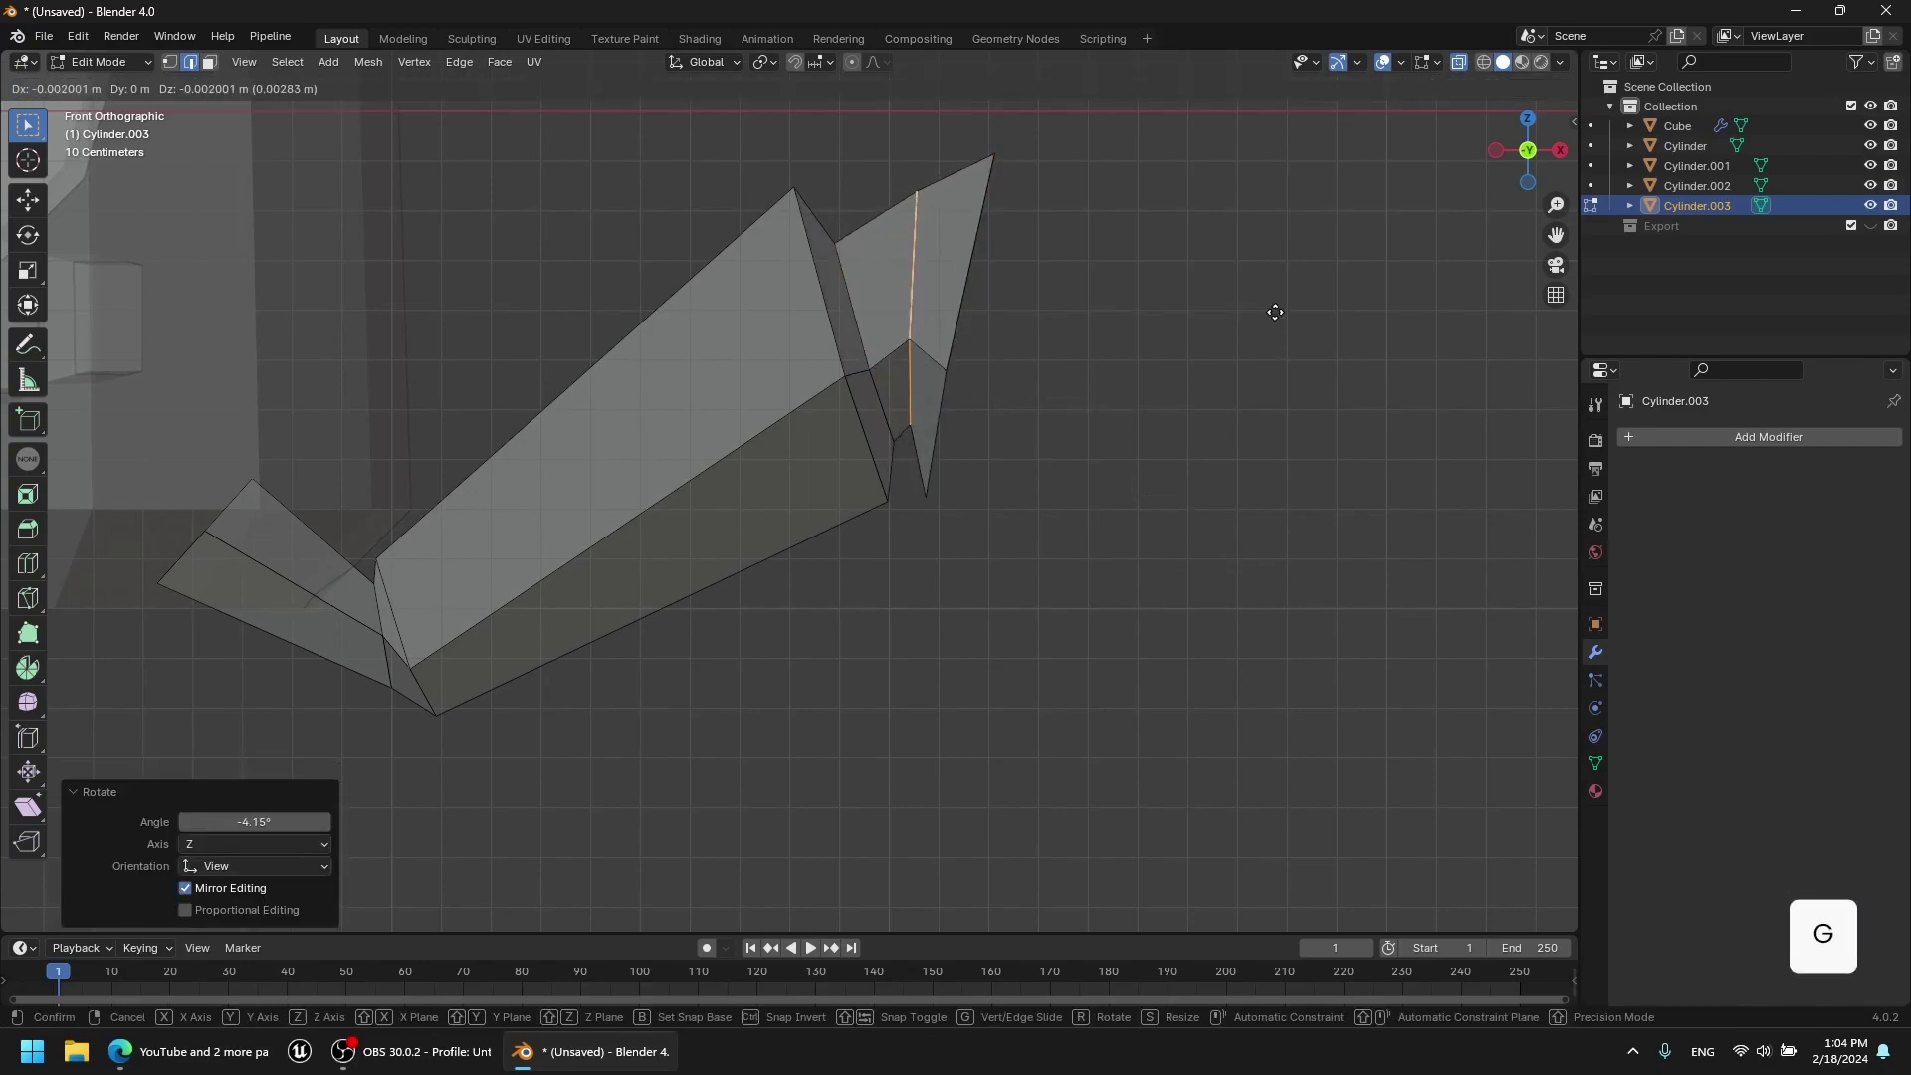
left_click(1287, 428)
left_click(1093, 279, "alt")
key("r")
key("g")
left_click(1282, 392)
Slide the vertex on the underside of the knee along its edge to tidy the bend.
key("1")
left_click(899, 506)
key("g")
key("g")
key("alt+z")
middle_click_drag(996, 517, 587, 522)
left_click(1561, 155)
left_click(1561, 156)
Extrude a long lower-leg segment downwards from the knee, scale its end to about 0.484 and move it inwards.
scroll(864, 421, "up", 4)
key("2")
left_click(878, 438, "alt")
middle_click_drag(886, 438, 836, 366, "shift")
key("e")
left_click(986, 697)
scroll(985, 697, "down", 6)
key("s")
left_click(1180, 483)
scroll(1180, 484, "up", 4)
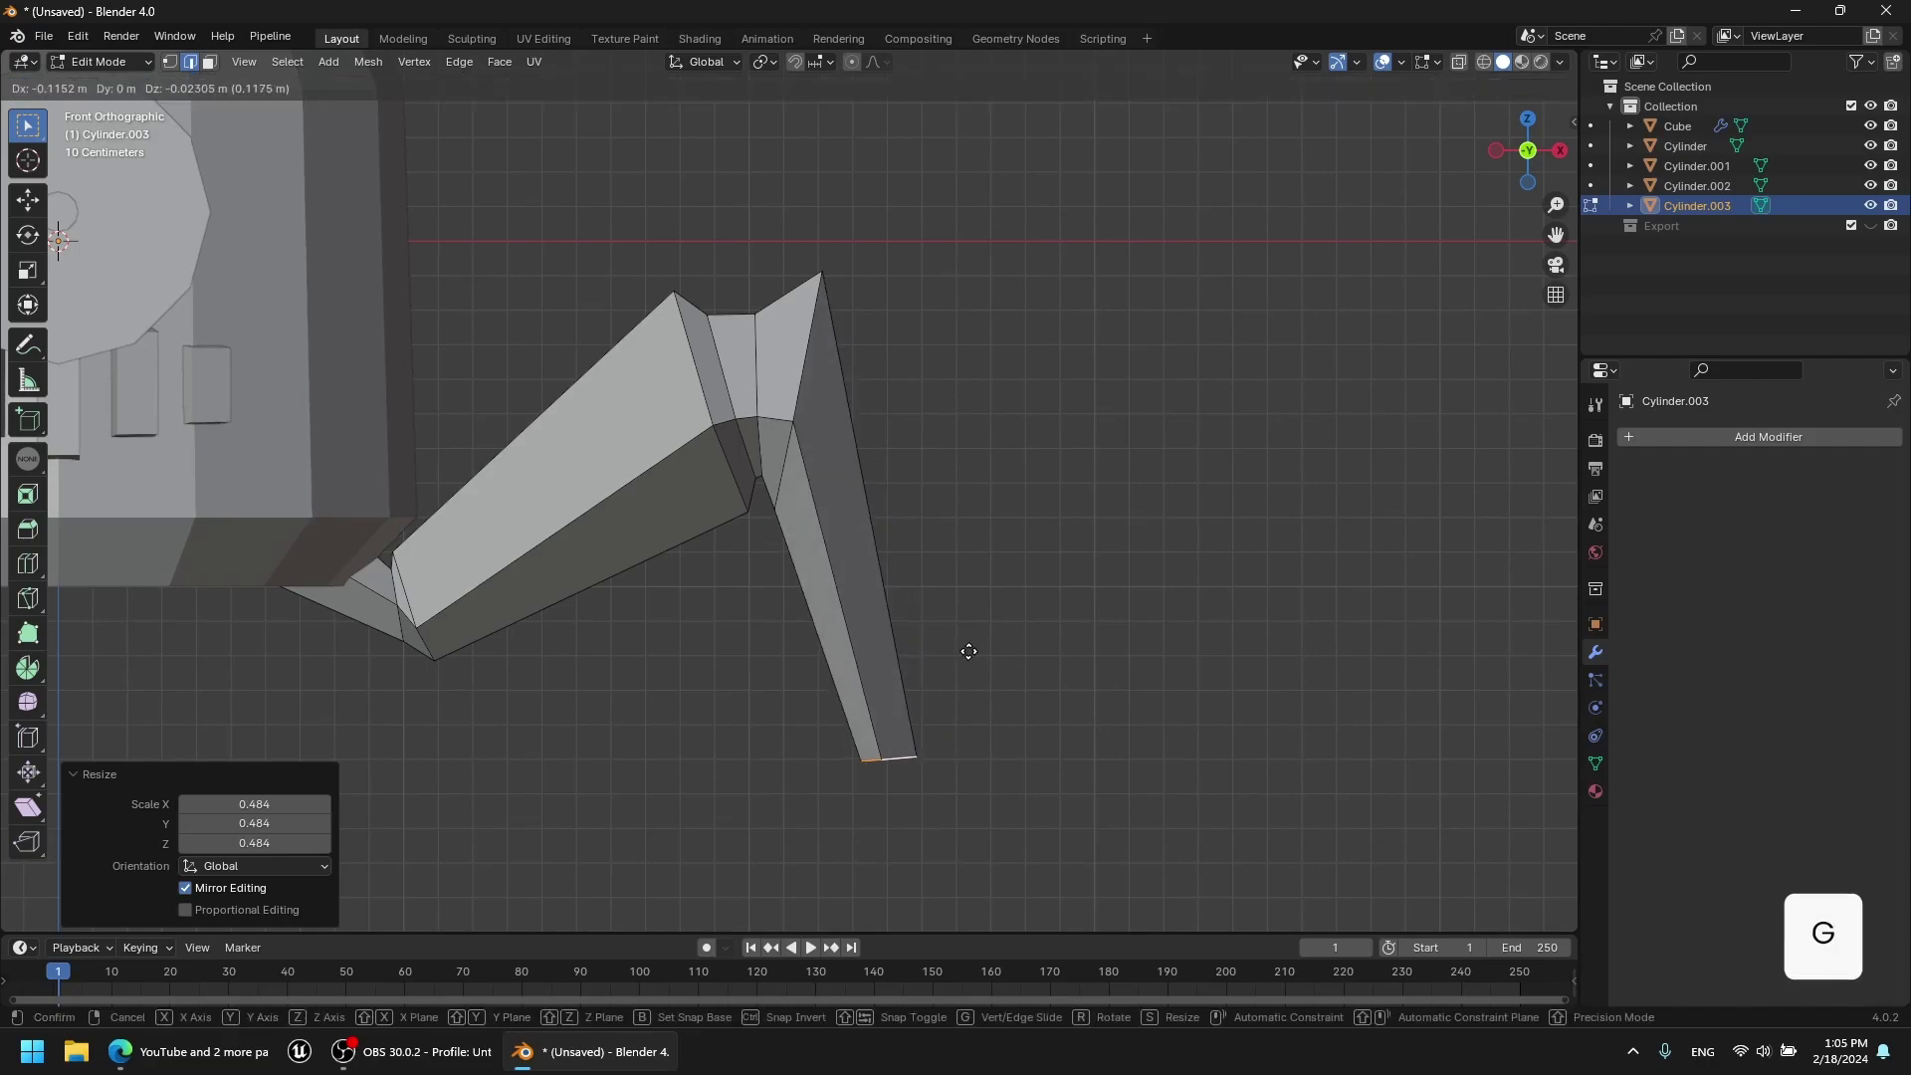
left_click(953, 657)
Move and rotate the edge loop in the knee to even out the joint's segments.
scroll(896, 518, "up", 3)
left_click(812, 299, "alt")
key("g")
left_click(1090, 320)
key("r")
left_click(1133, 324)
scroll(940, 613, "down", 1)
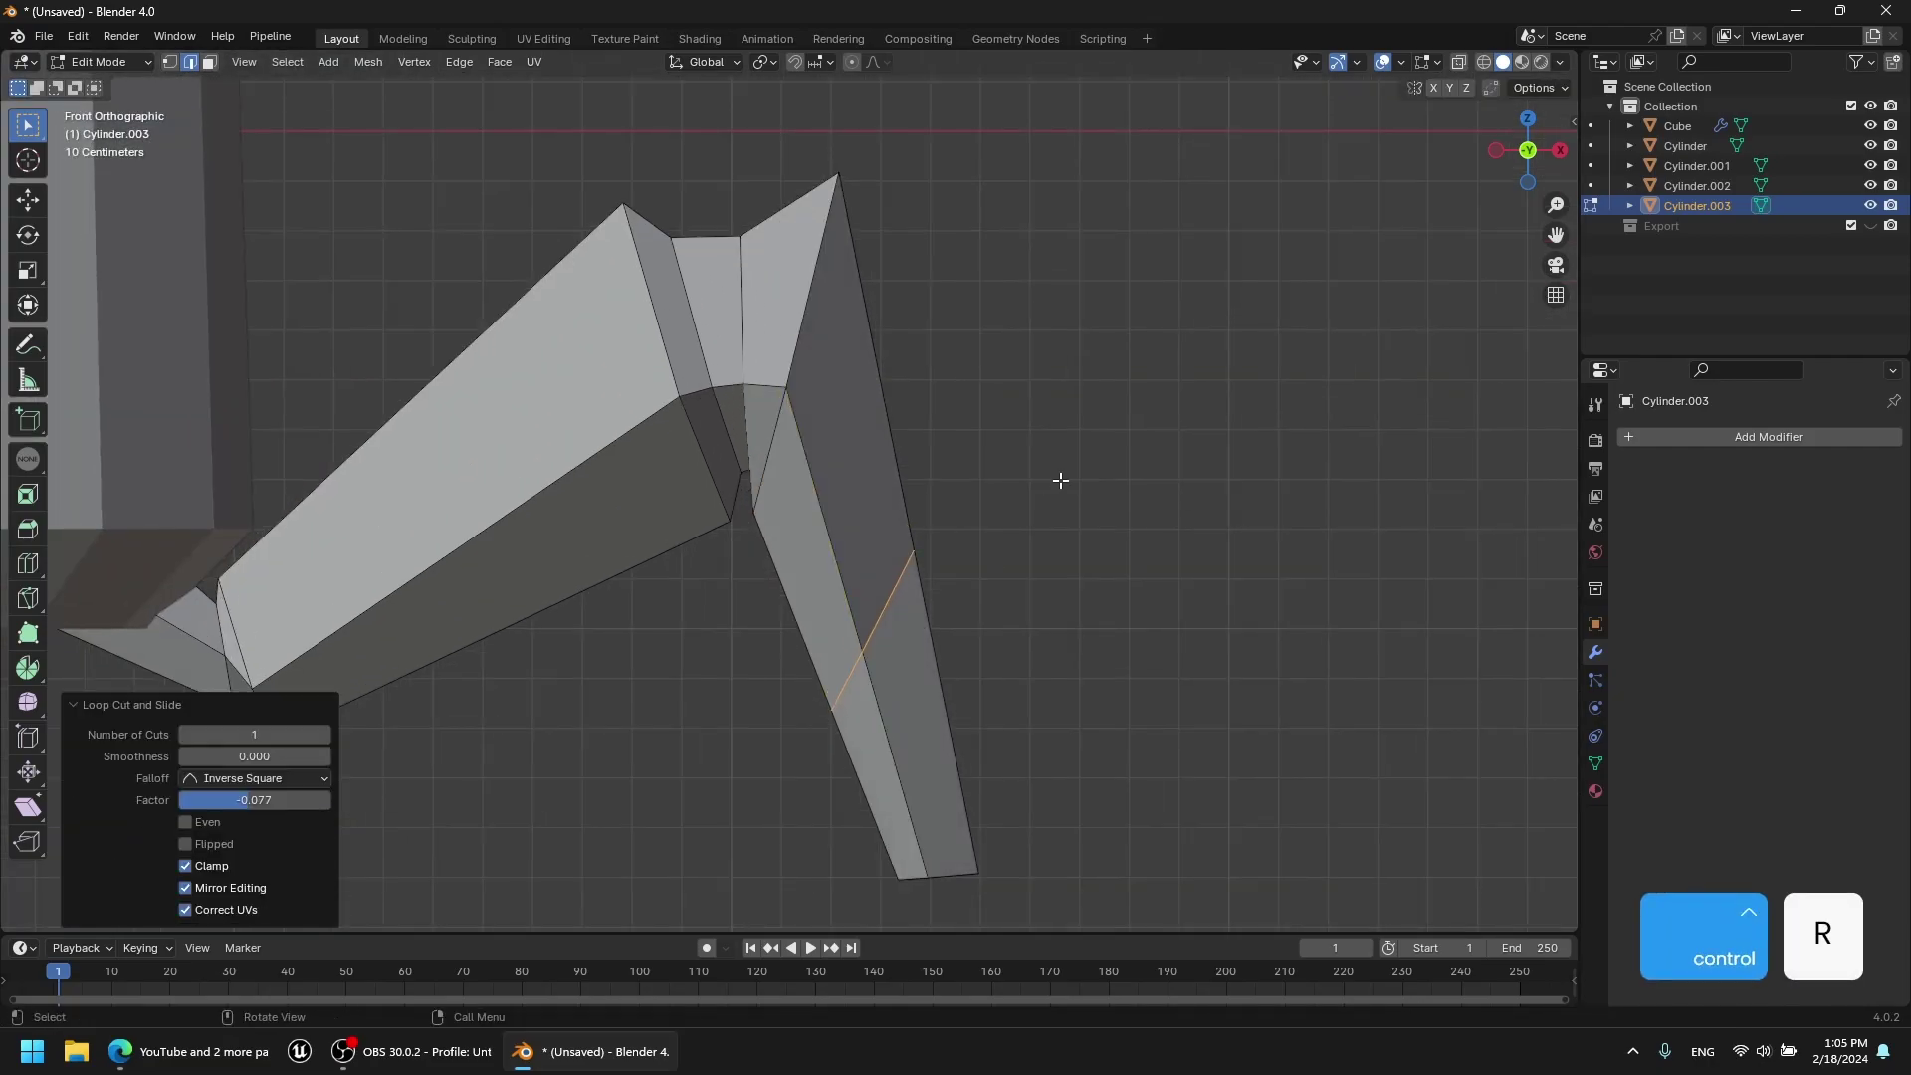
Add an edge loop across the lower leg, rotate and scale it, and move it outwards about 0.112 m in X.
key("r")
left_click(1085, 607)
key("s")
left_click(1075, 610)
key("g")
left_click(1128, 598)
Move and rotate the loop close to the lower leg's end and add a second, scaled loop below it as an ankle.
middle_click_drag(1064, 566, 1015, 529, "shift")
key("g")
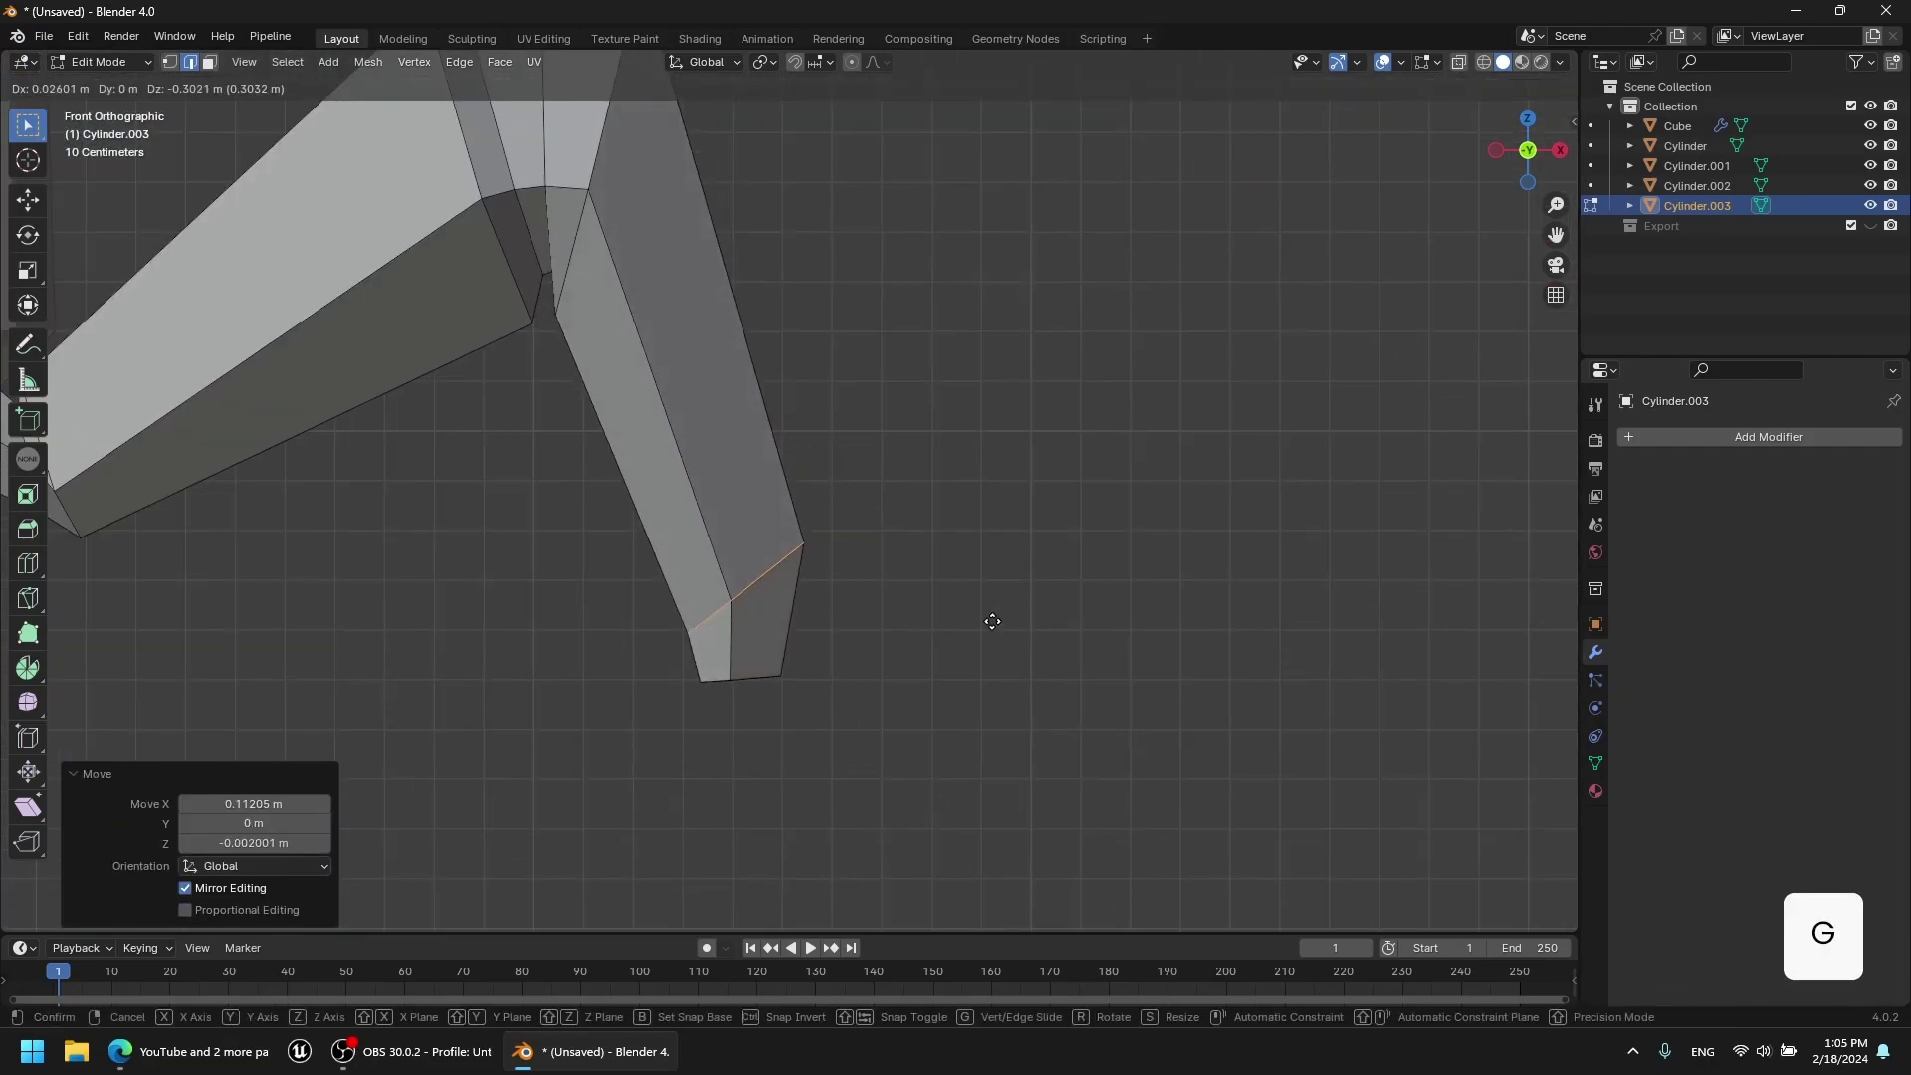
left_click(995, 612)
key("r")
key("ctrl+r")
key("s")
Merge all vertices at the foot's end into one point at their center.
middle_click_drag(866, 657, 827, 601)
key("alt+z")
left_click_drag(676, 608, 846, 687)
key("m")
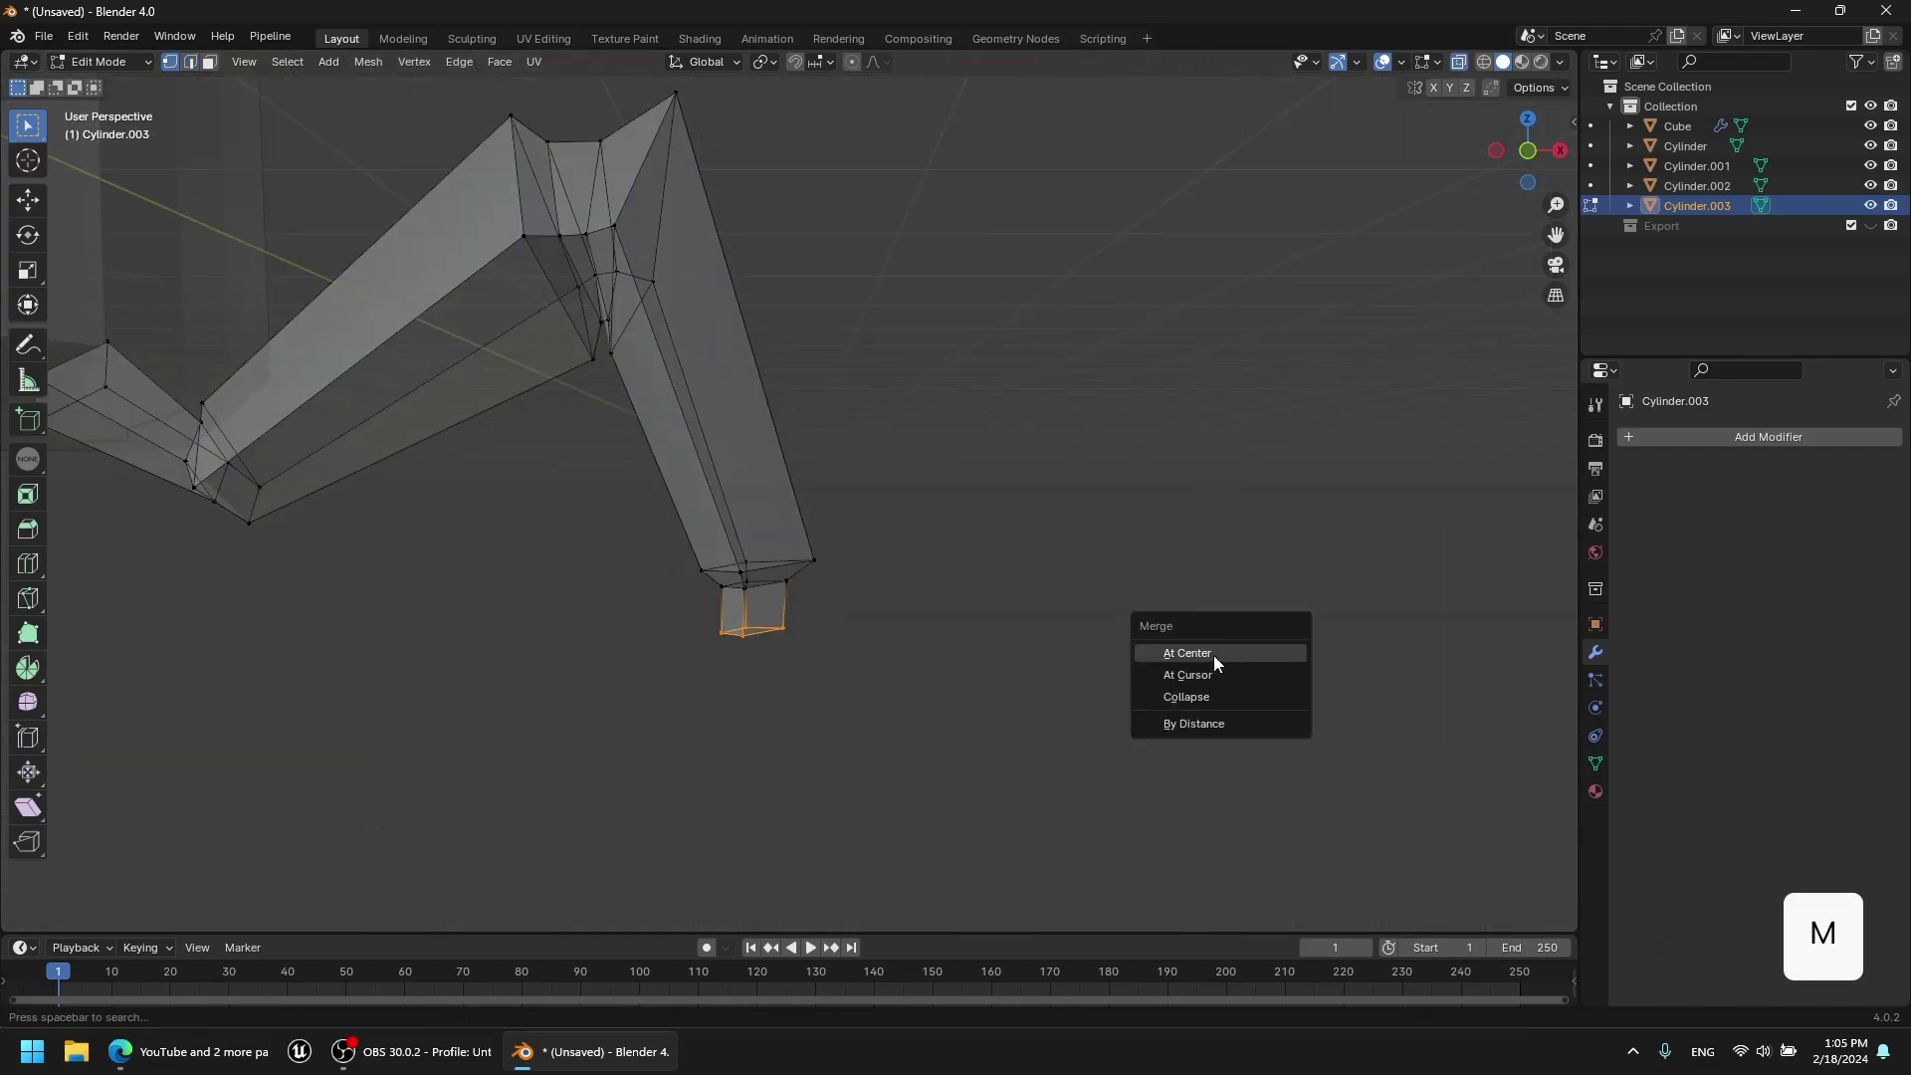
left_click(1214, 657)
Move the merged foot tip down about 0.2 m along Z to lengthen the spike.
scroll(1194, 637, "down", 8)
middle_click_drag(1165, 537, 938, 482)
key("alt+z")
key("KP_Decimal")
middle_click_drag(973, 631, 976, 444, "alt")
scroll(977, 444, "down", 9)
key("g")
key("z")
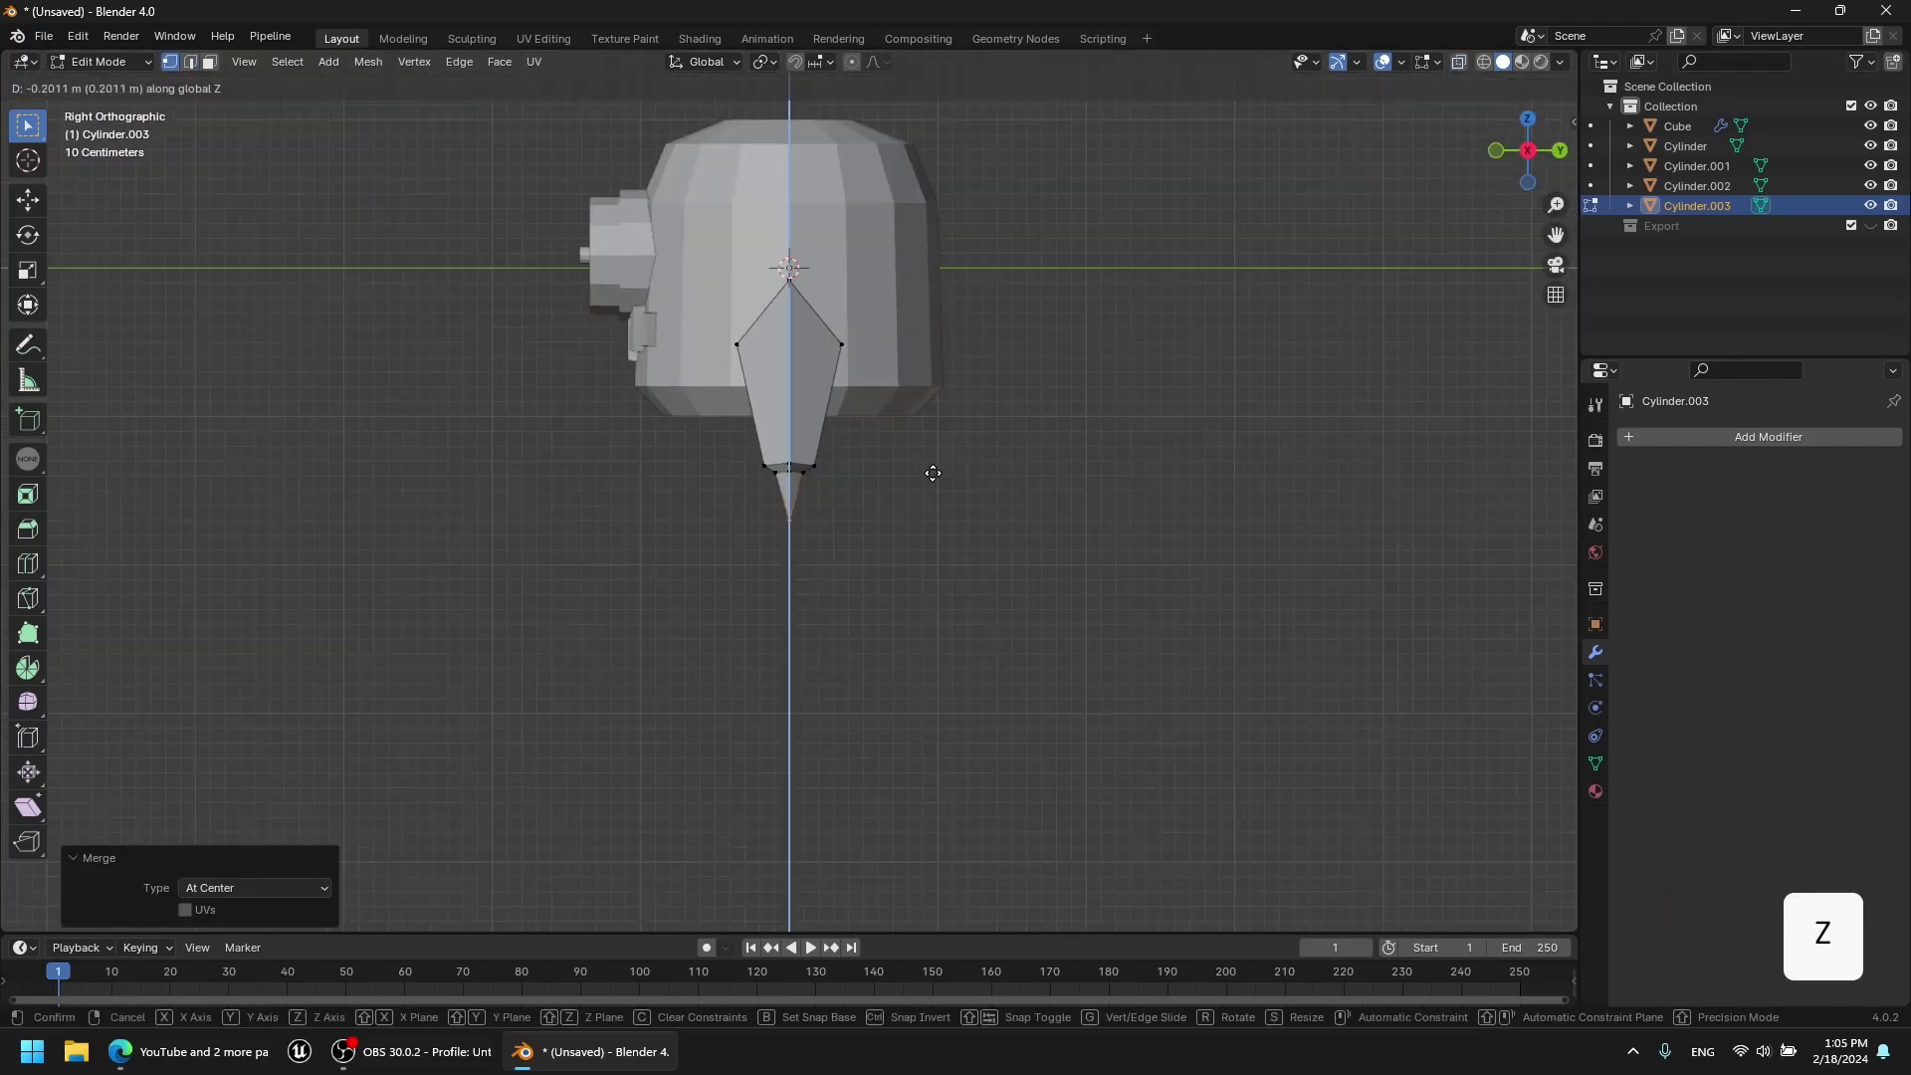
left_click(933, 475)
Move the knee's inner edge loop by about -0.015 m in X and -0.004 m in Z.
left_click(1496, 150)
scroll(849, 242, "up", 2)
middle_click_drag(849, 243, 896, 376, "shift")
scroll(796, 299, "up", 5)
key("2")
left_click(728, 208, "alt")
key("g")
left_click(1334, 358)
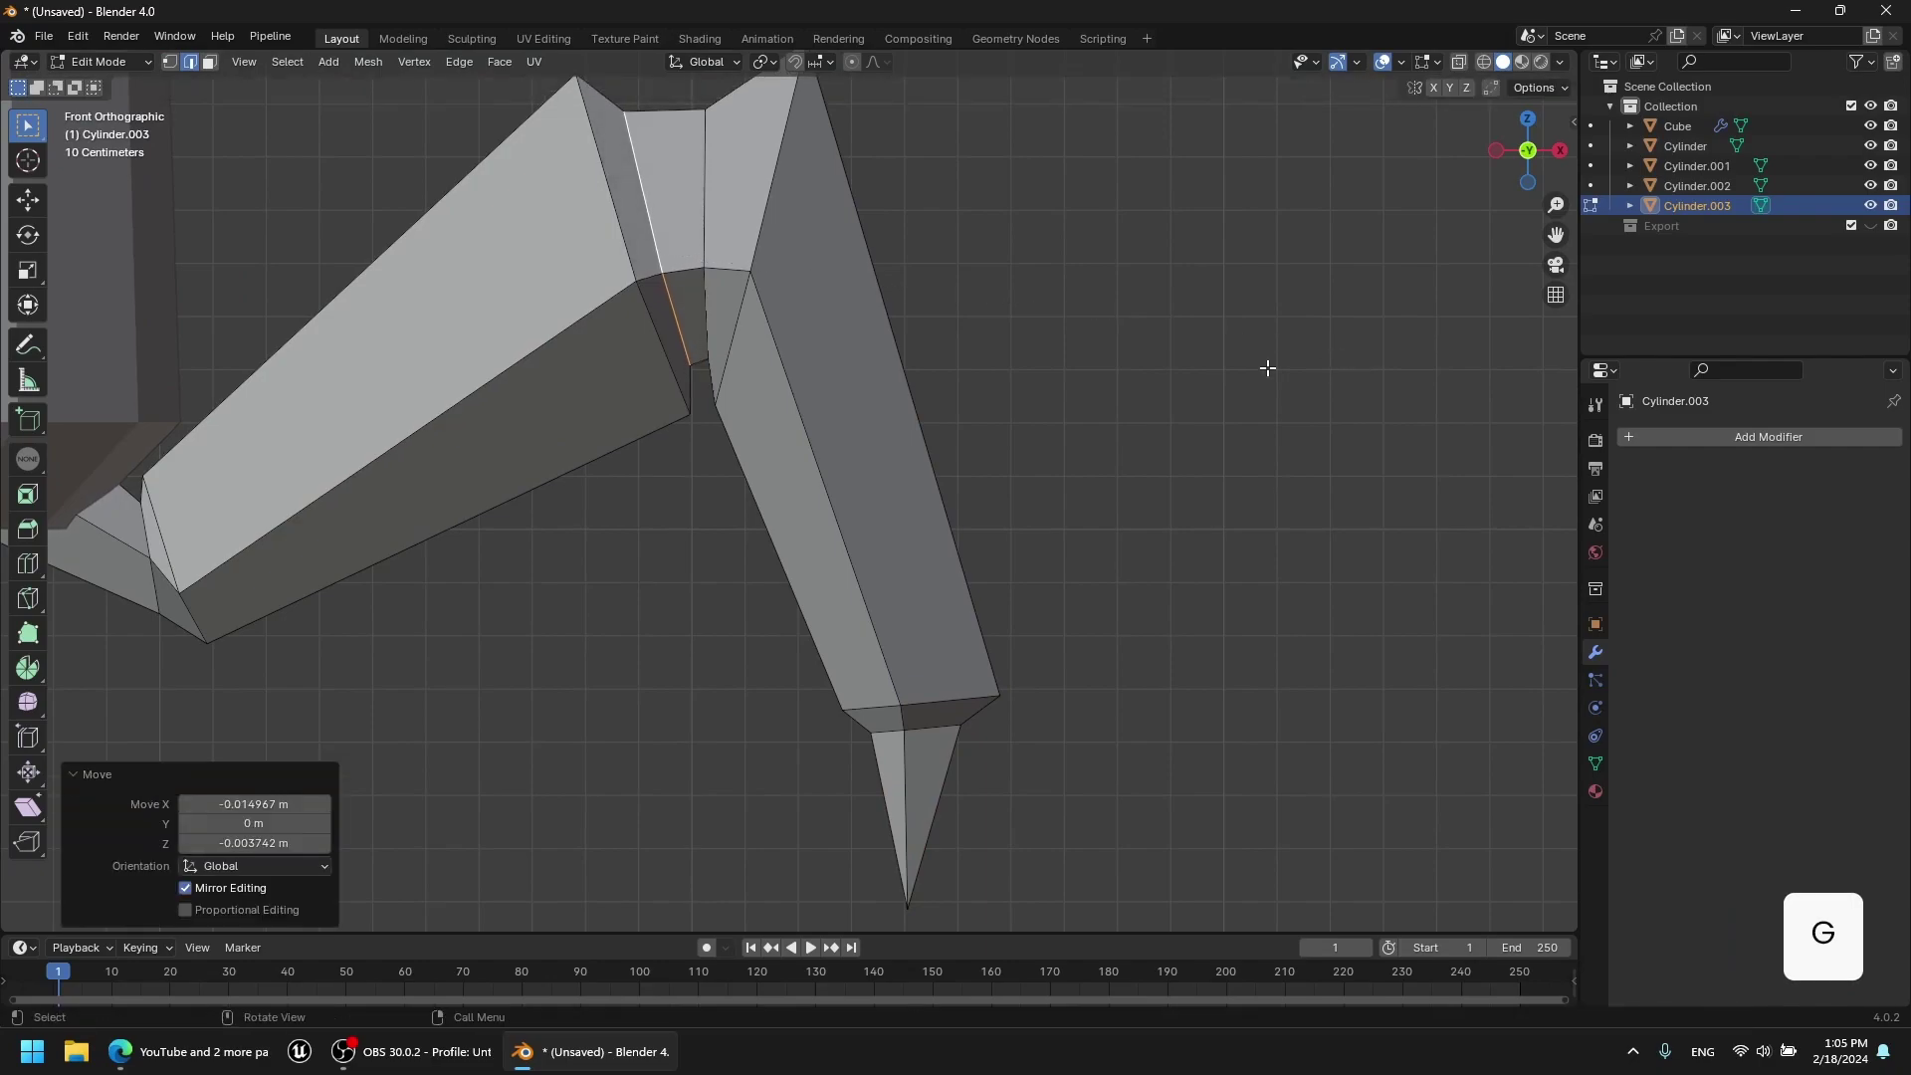
Try to reposition the vertices at the bend near the leg's base, and undo the moves.
scroll(791, 502, "down", 1)
key("1")
left_click(281, 578)
key("g")
left_click(273, 546)
left_click(263, 470)
key("alt+z")
key("ctrl+z")
key("ctrl+z")
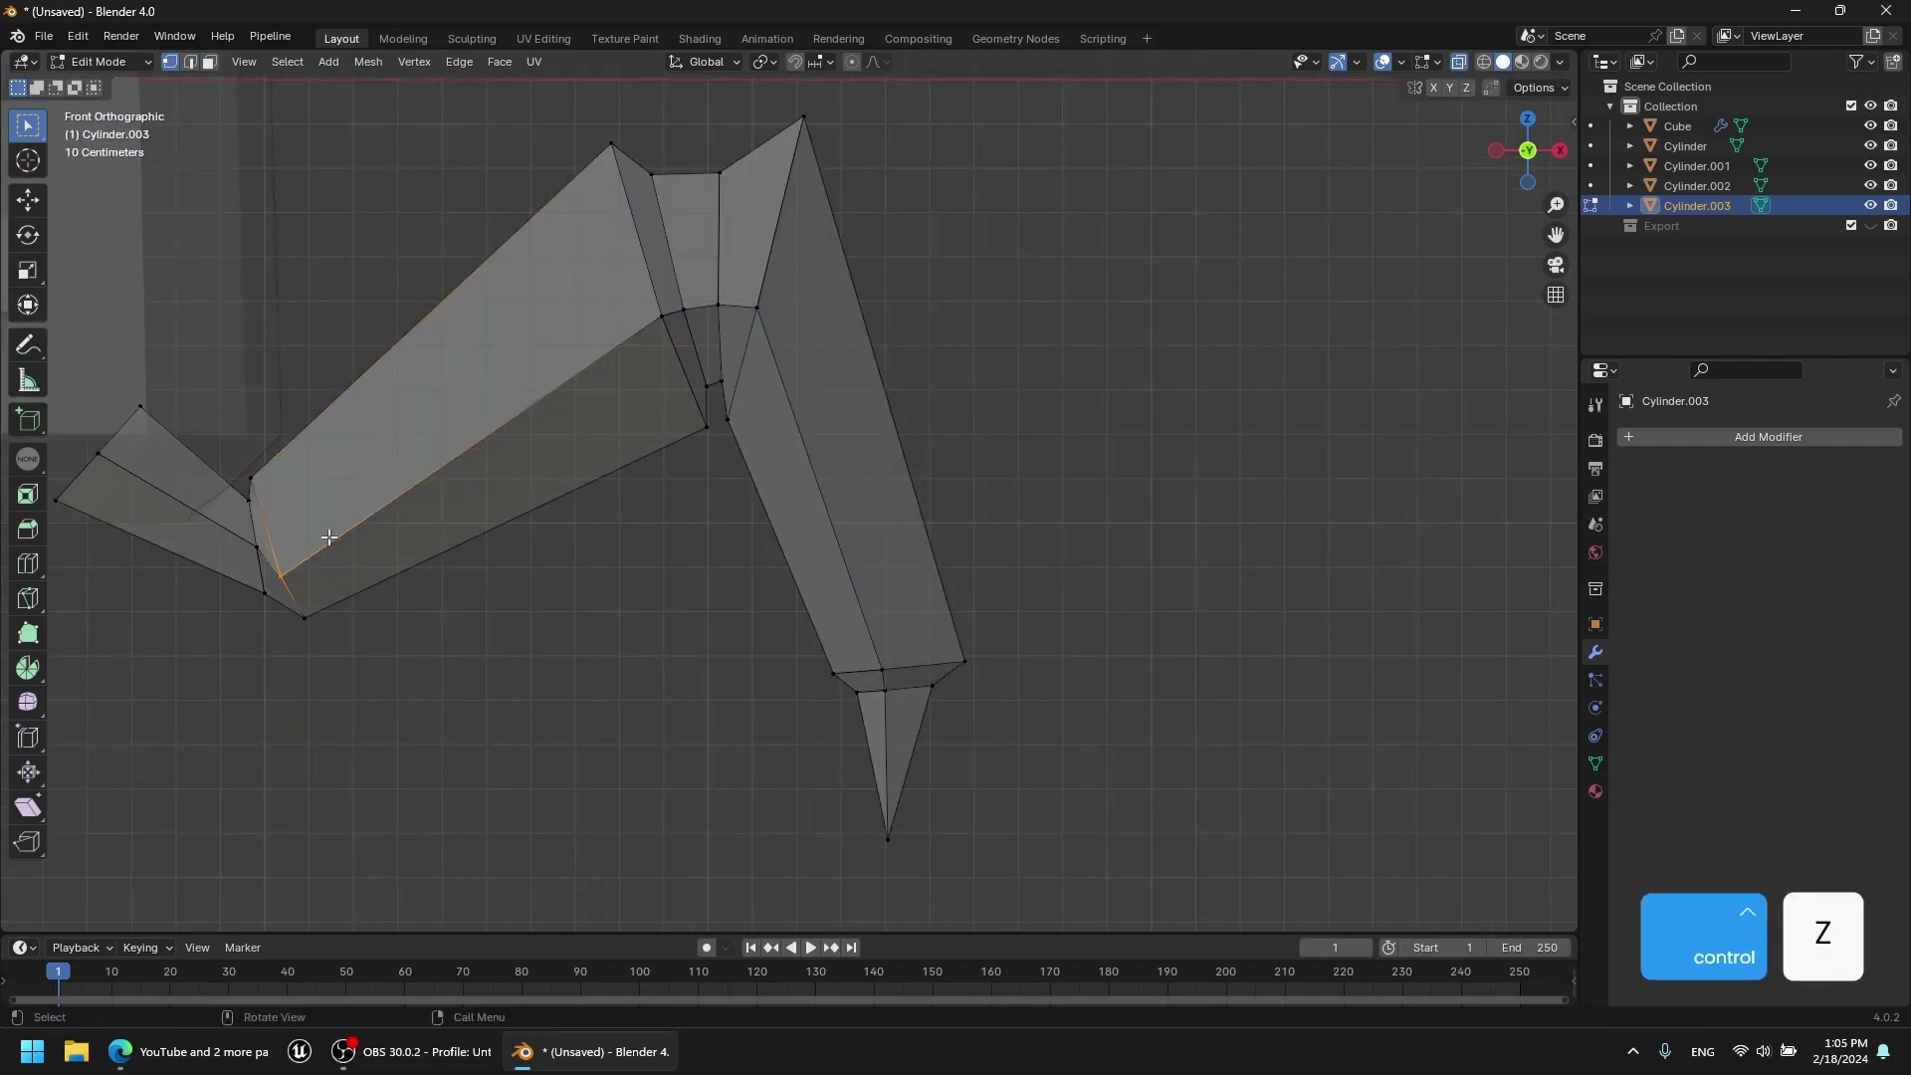
Reposition the vertices along the upper edge and middle of the leg's knee.
left_click(611, 156)
left_click(662, 317)
left_click(718, 306)
key("g")
left_click(722, 304)
Leave mesh editing and apply the object transforms so the leg's origin sits at the body's center.
scroll(823, 333, "down", 10)
key("Tab")
middle_click_drag(856, 395, 657, 657)
key("alt+z")
scroll(726, 428, "up", 3)
key("r")
left_click(857, 398)
key("a")
key("ctrl+a")
left_click(585, 733)
left_click(657, 622)
left_click(750, 458)
Rotate the leg 30° about the Z axis around the body's center.
key("KP_7")
key("r")
key("z")
left_click(908, 221)
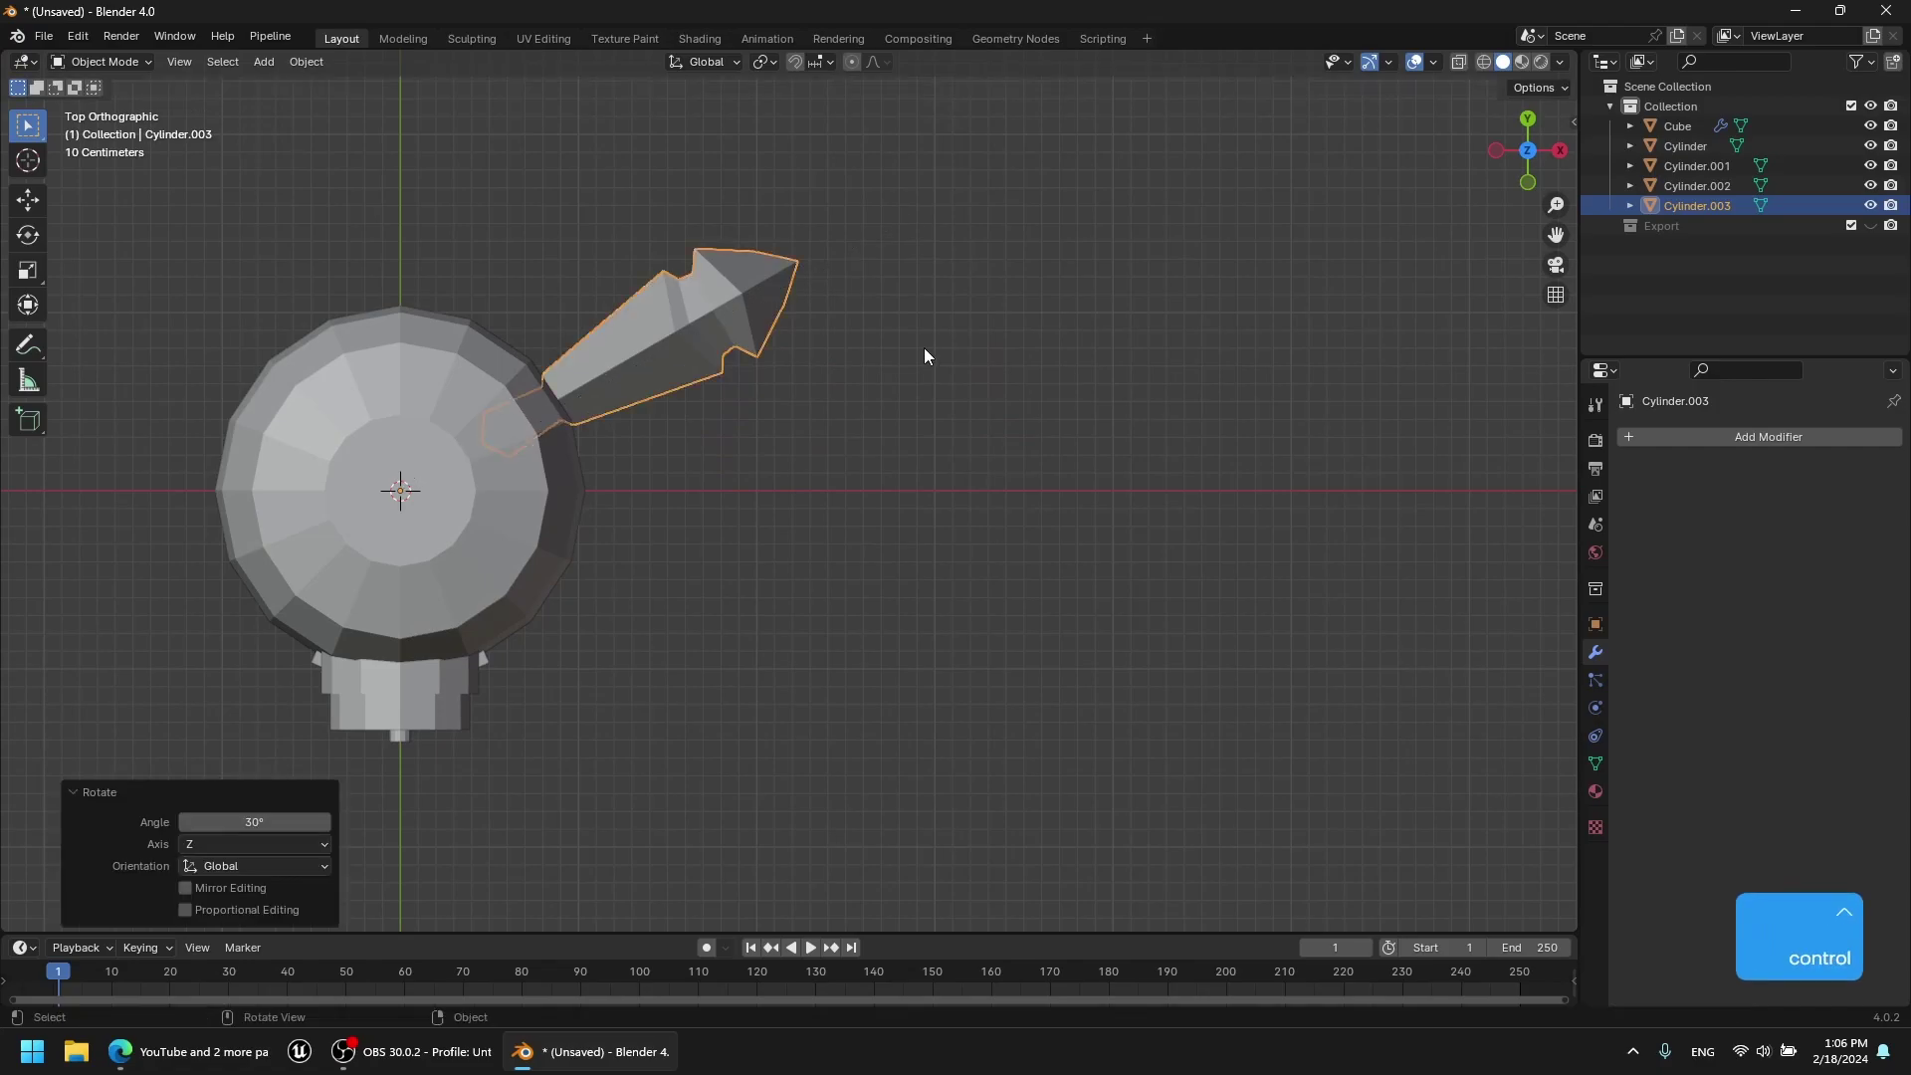
Duplicate the leg and rotate the copy around the body so it mirrors the first leg towards the front.
key("shift+d")
key("r")
left_click(781, 868)
Duplicate both legs together and rotate the copies about the Z axis to the opposite side of the body.
left_click(681, 343, "shift")
middle_click_drag(846, 491, 1149, 479, "shift")
key("shift+d")
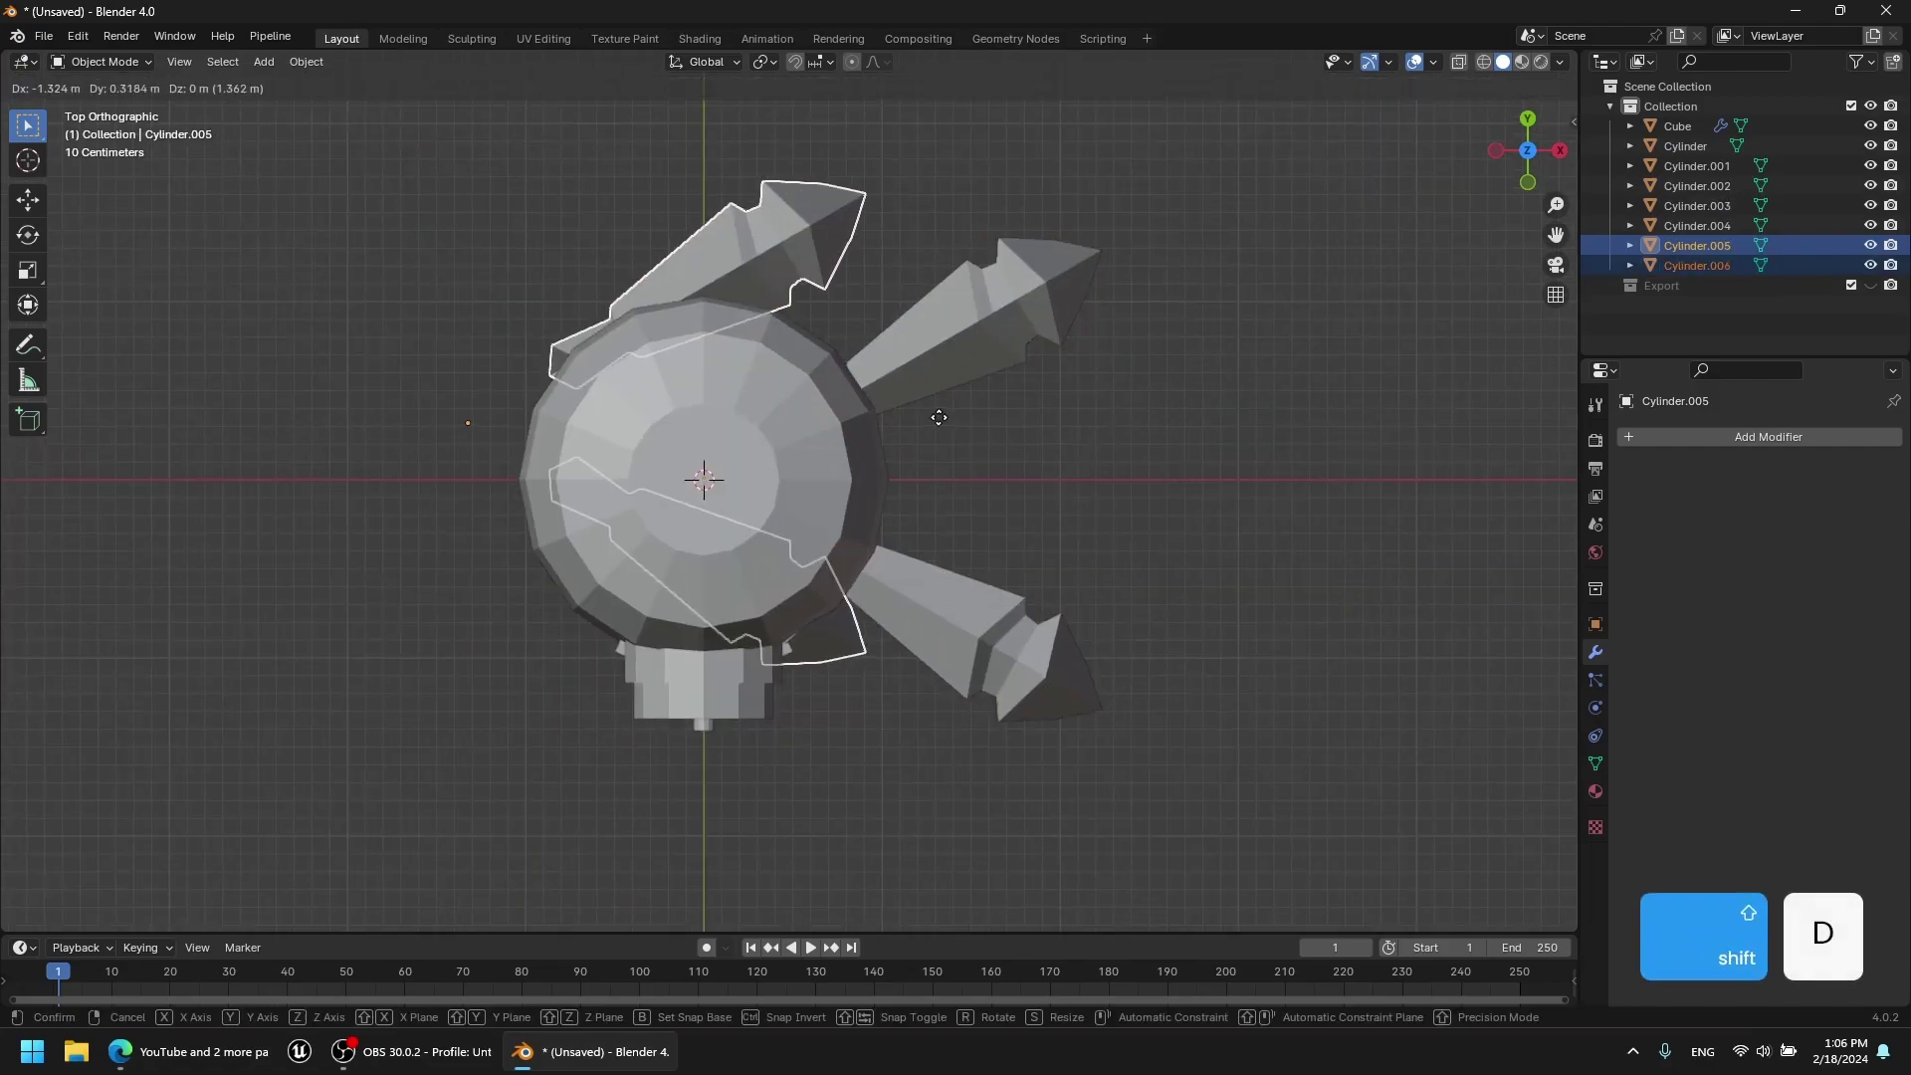
key("r")
key("z")
left_click(194, 484)
left_click(214, 493)
Open the body cylinder's mesh for editing with face selection.
middle_click_drag(896, 741, 623, 417)
scroll(940, 518, "down", 3)
scroll(712, 368, "up", 4)
left_click(623, 416)
key("Tab")
middle_click_drag(883, 341, 956, 558)
scroll(780, 661, "down", 1)
scroll(956, 557, "up", 3)
middle_click_drag(955, 558, 895, 378, "shift")
left_click(211, 63)
Duplicate the body's side face above a front leg in place and scale the copy down.
left_click(811, 508)
middle_click_drag(846, 557, 704, 554)
scroll(786, 598, "down", 2)
left_click(768, 581)
left_click(700, 553)
scroll(926, 545, "up", 3)
middle_click_drag(926, 544, 995, 558)
key("shift+d")
right_click(1080, 592)
key("s")
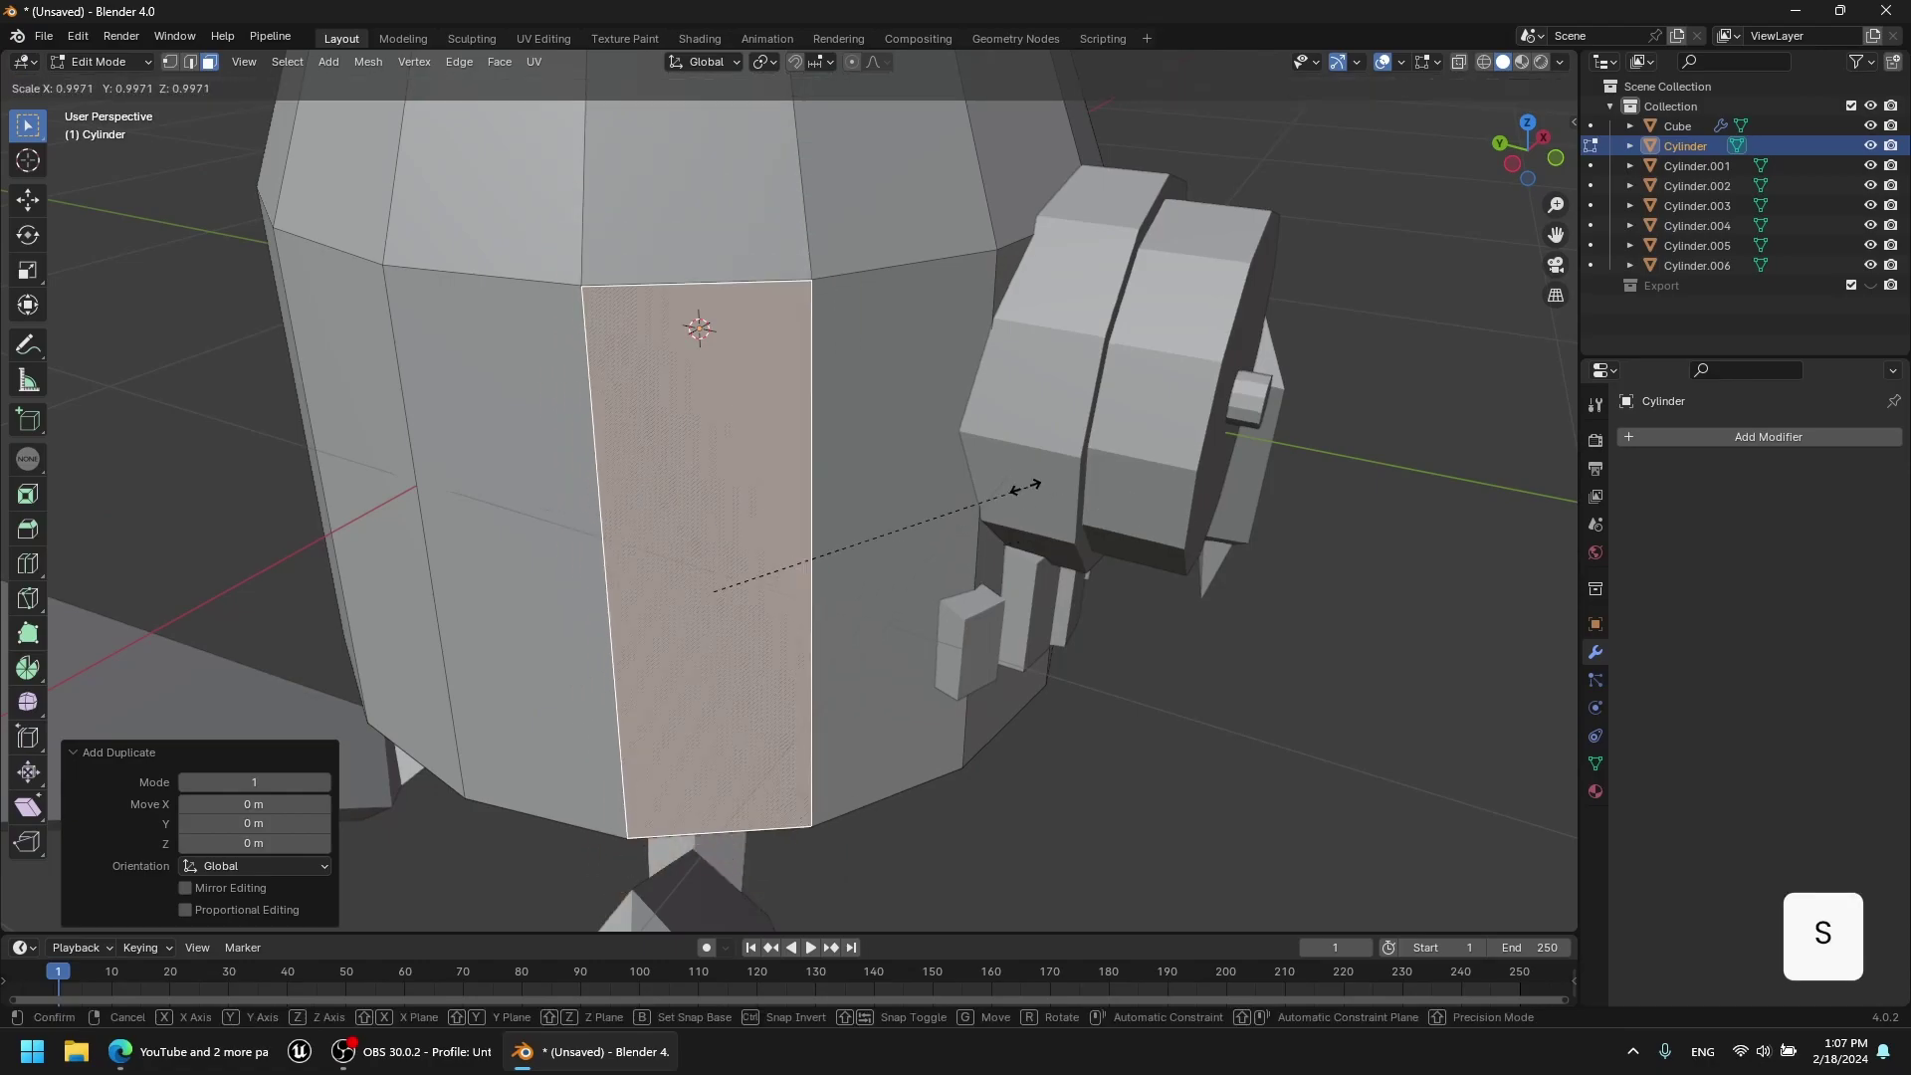
left_click(856, 574)
Move the duplicated panel face out from the body's side and scale one of its horizontal edges.
left_click(1527, 121)
scroll(418, 647, "up", 6)
key("g")
key("2")
left_click(437, 569)
key("s")
left_click(883, 657)
Scale the panel's edges and move them along Z to give it a tapered shape above the leg.
middle_click_drag(866, 647, 826, 438)
key("g")
key("z")
key("s")
middle_click_drag(696, 497, 759, 289)
key("g")
key("z")
left_click(597, 508)
Scale the tapered panel face down slightly and separate it from the body into its own object.
key("3")
left_click(764, 304)
key("s")
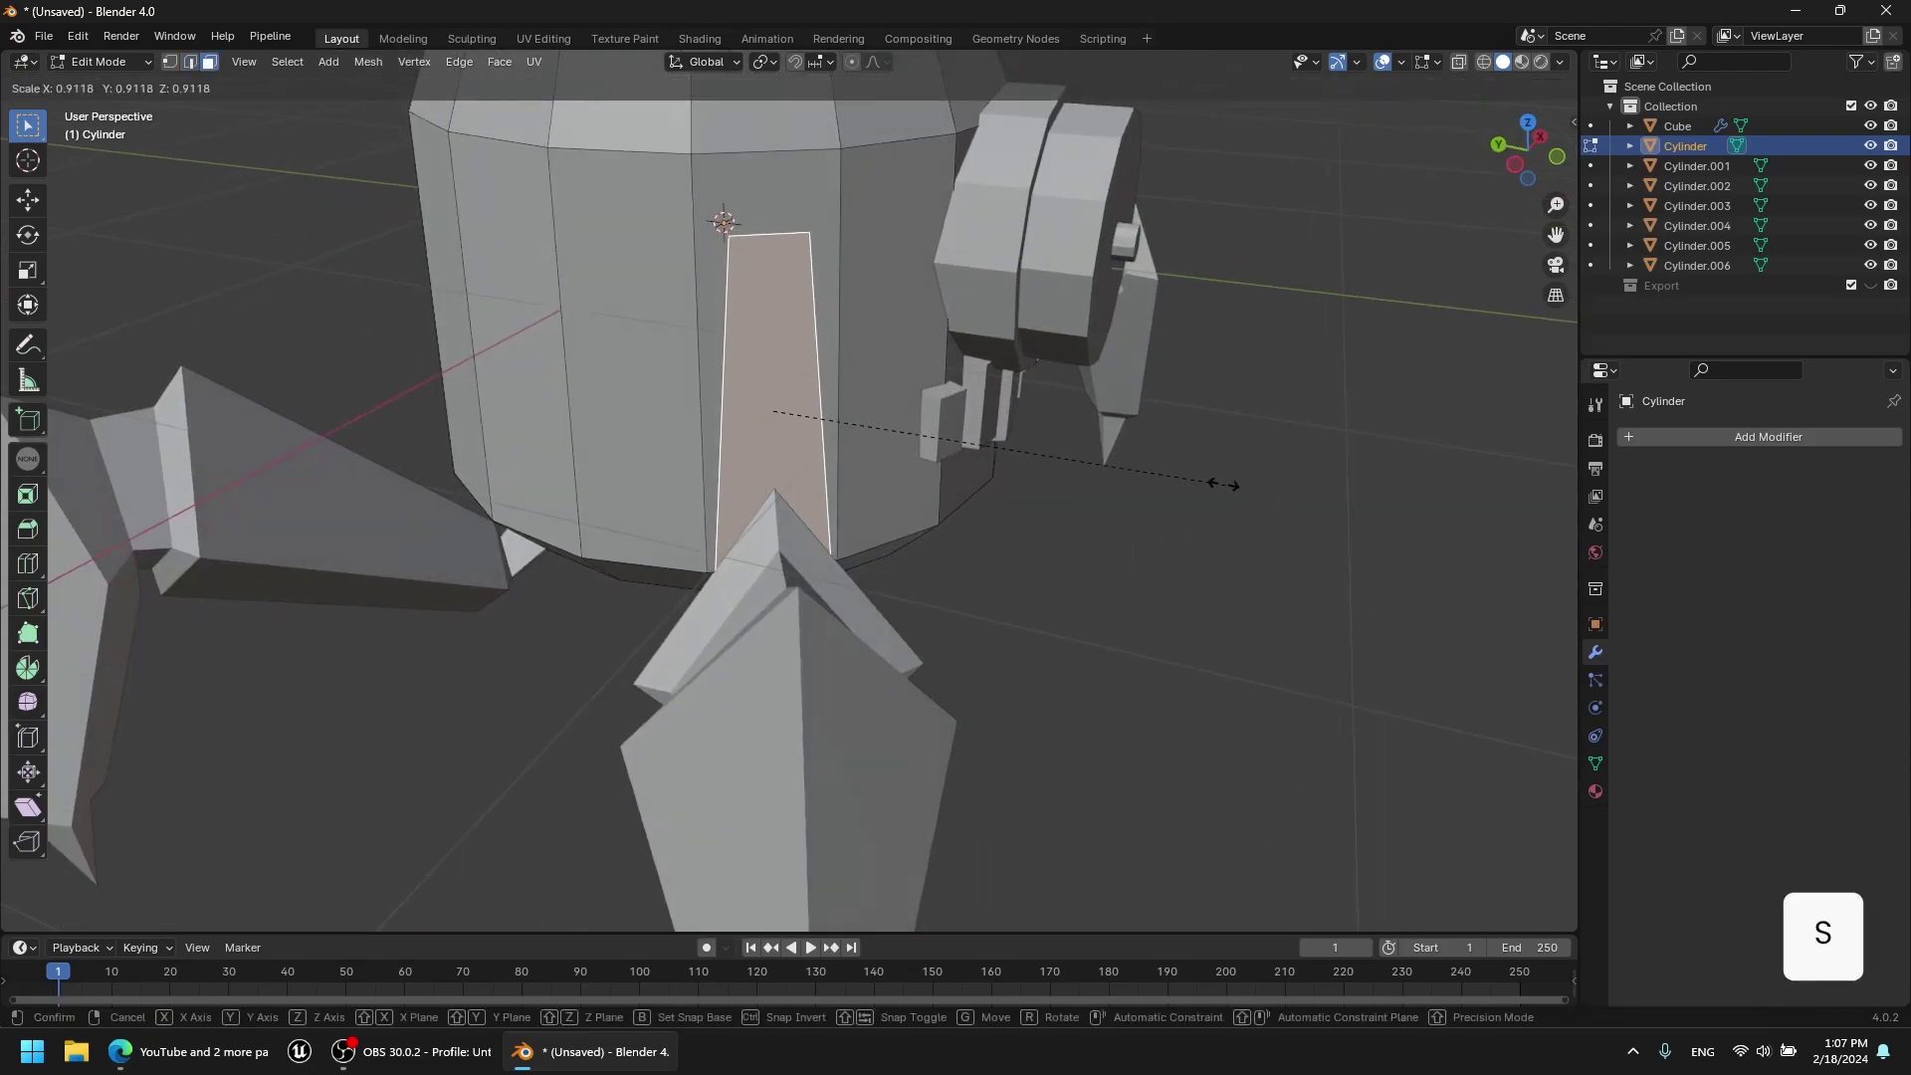
left_click(1235, 489)
middle_click_drag(1230, 492, 1219, 550)
key("Tab")
key("Tab")
key("p")
left_click(818, 431)
key("Tab")
Duplicate the panel object and rotate the copy about Z onto the adjacent side of the body.
key("shift+d")
key("r")
key("z")
left_click(907, 515)
middle_click_drag(904, 516, 961, 488)
Duplicate the two adjacent panels as a pair twice, rotating each copy about global Z, the first by about -46.5°.
left_click(826, 458, "shift")
key("shift+d")
key("r")
left_click(664, 519)
middle_click_drag(567, 503, 677, 495)
key("shift+d")
key("r")
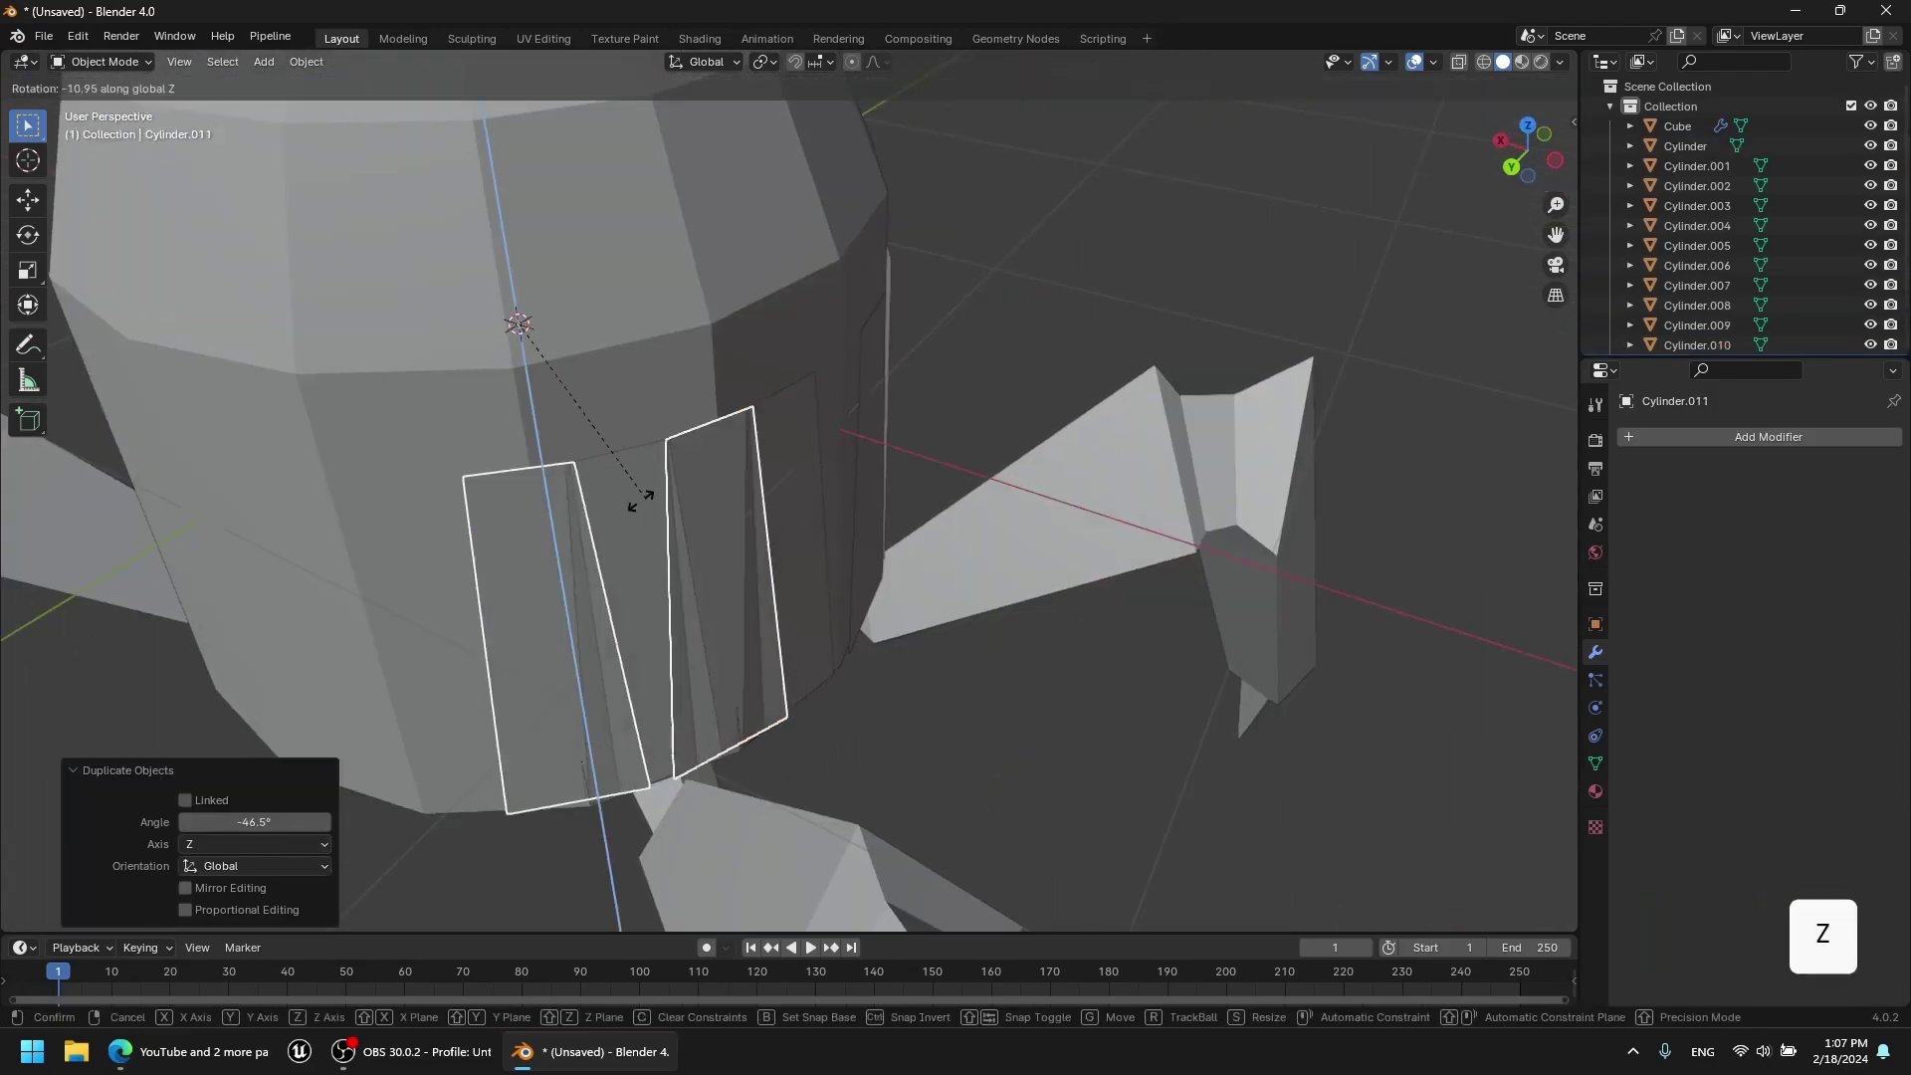
key("z")
left_click(518, 551)
Add further panel pairs rotated about -45° around Z until panels ring the remaining sides of the body.
key("shift+d")
key("r")
key("z")
left_click(702, 603)
key("shift+d")
key("z")
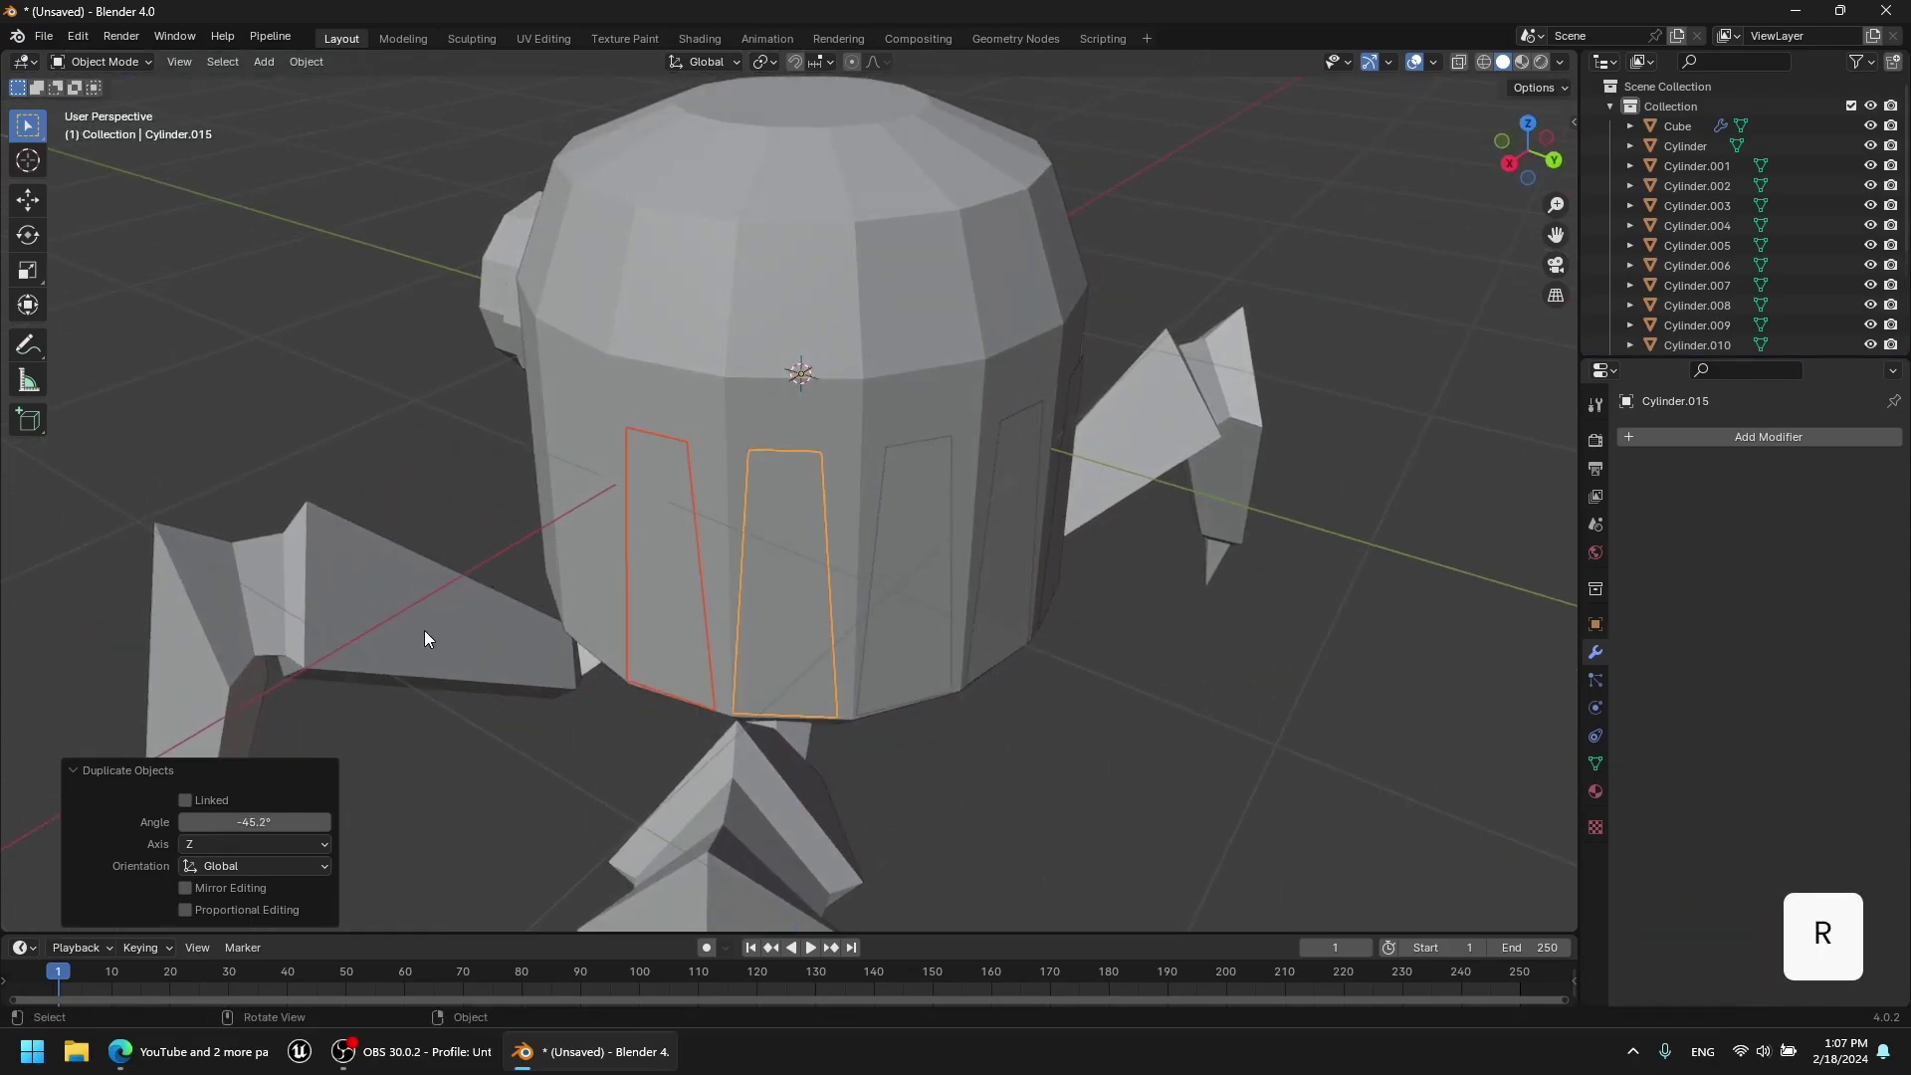
left_click(424, 630)
middle_click_drag(428, 630, 557, 608)
key("shift+d")
key("r")
key("z")
left_click(648, 652)
Select all the panels around the body and join them into one object.
middle_click_drag(652, 649, 1156, 644)
left_click(804, 408, "shift")
middle_click_drag(700, 472, 796, 475)
left_click(669, 512, "shift")
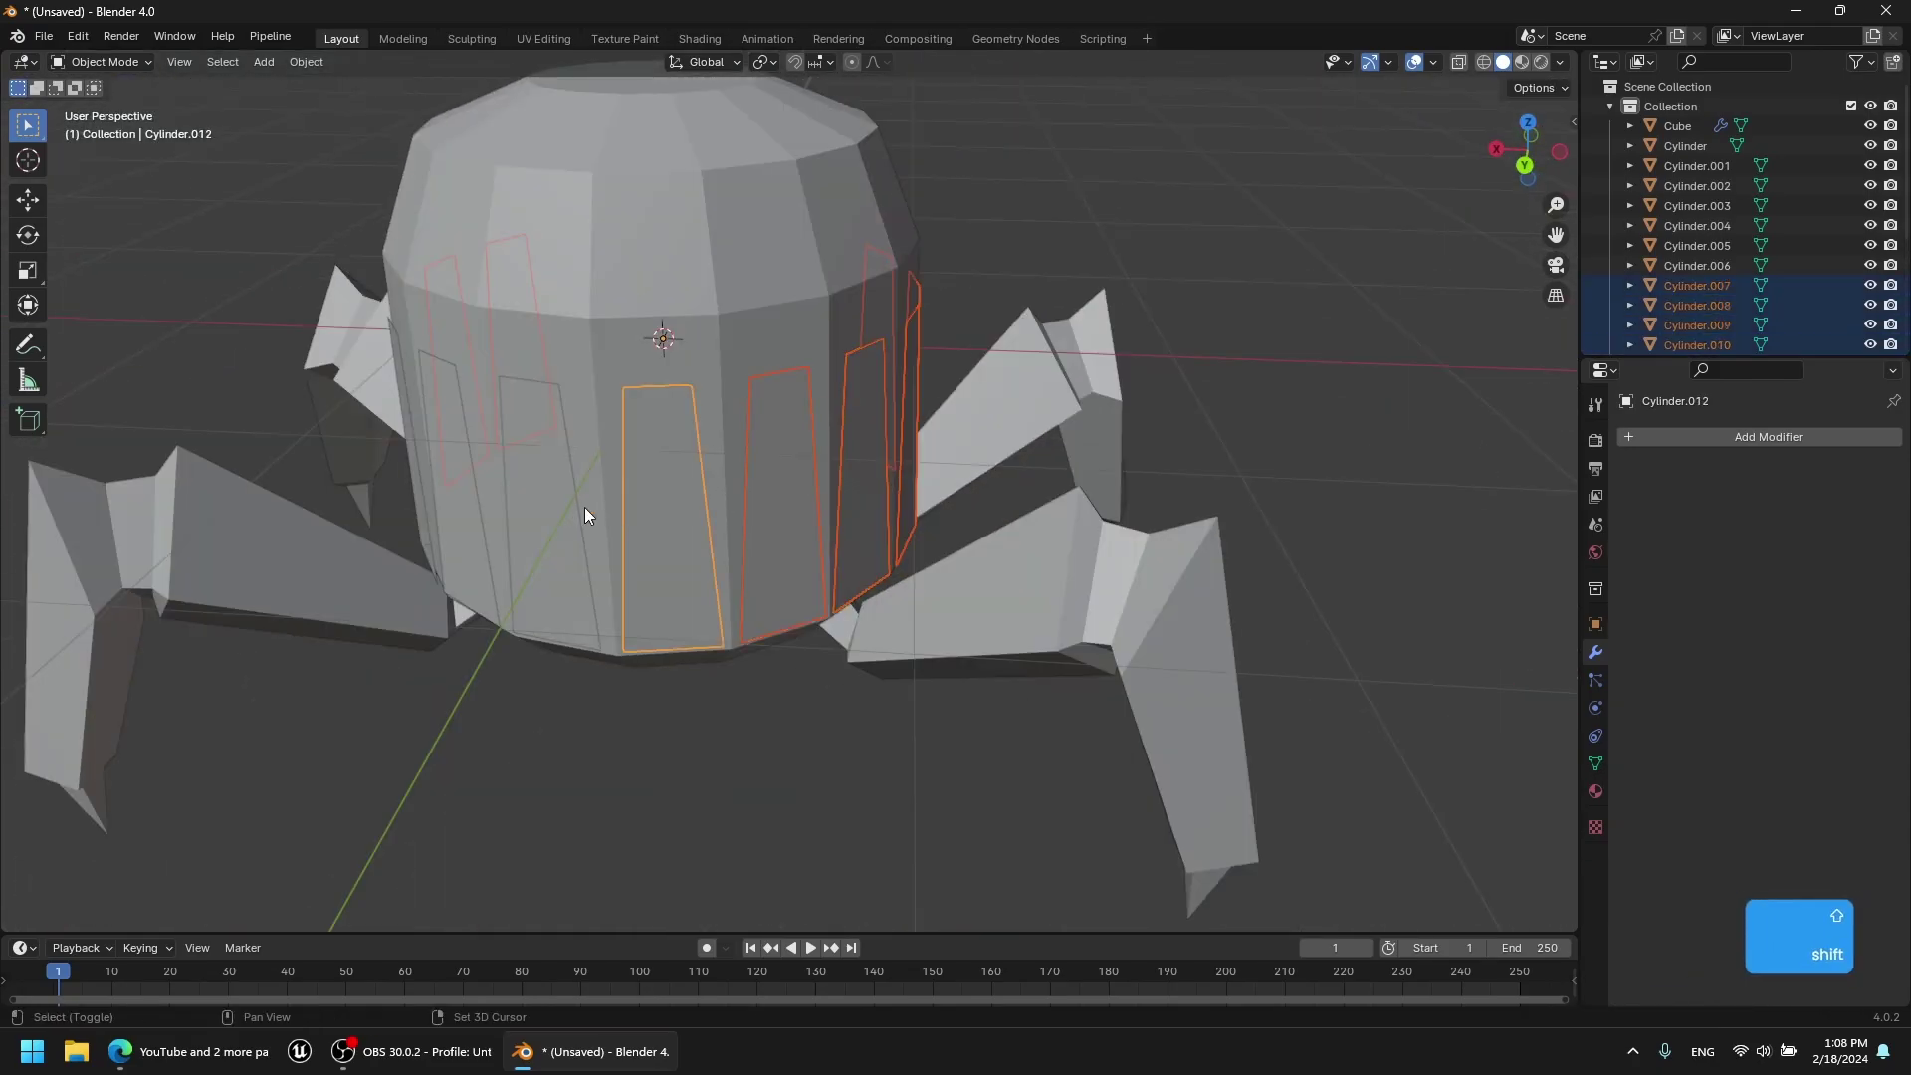
left_click(588, 513, "shift")
middle_click_drag(588, 512, 951, 511)
Select the lower vertices of all the panels and scale them outward by about 1.033.
key("Tab")
key("alt+z")
left_click_drag(215, 427, 1087, 742)
key("s")
left_click(1114, 576)
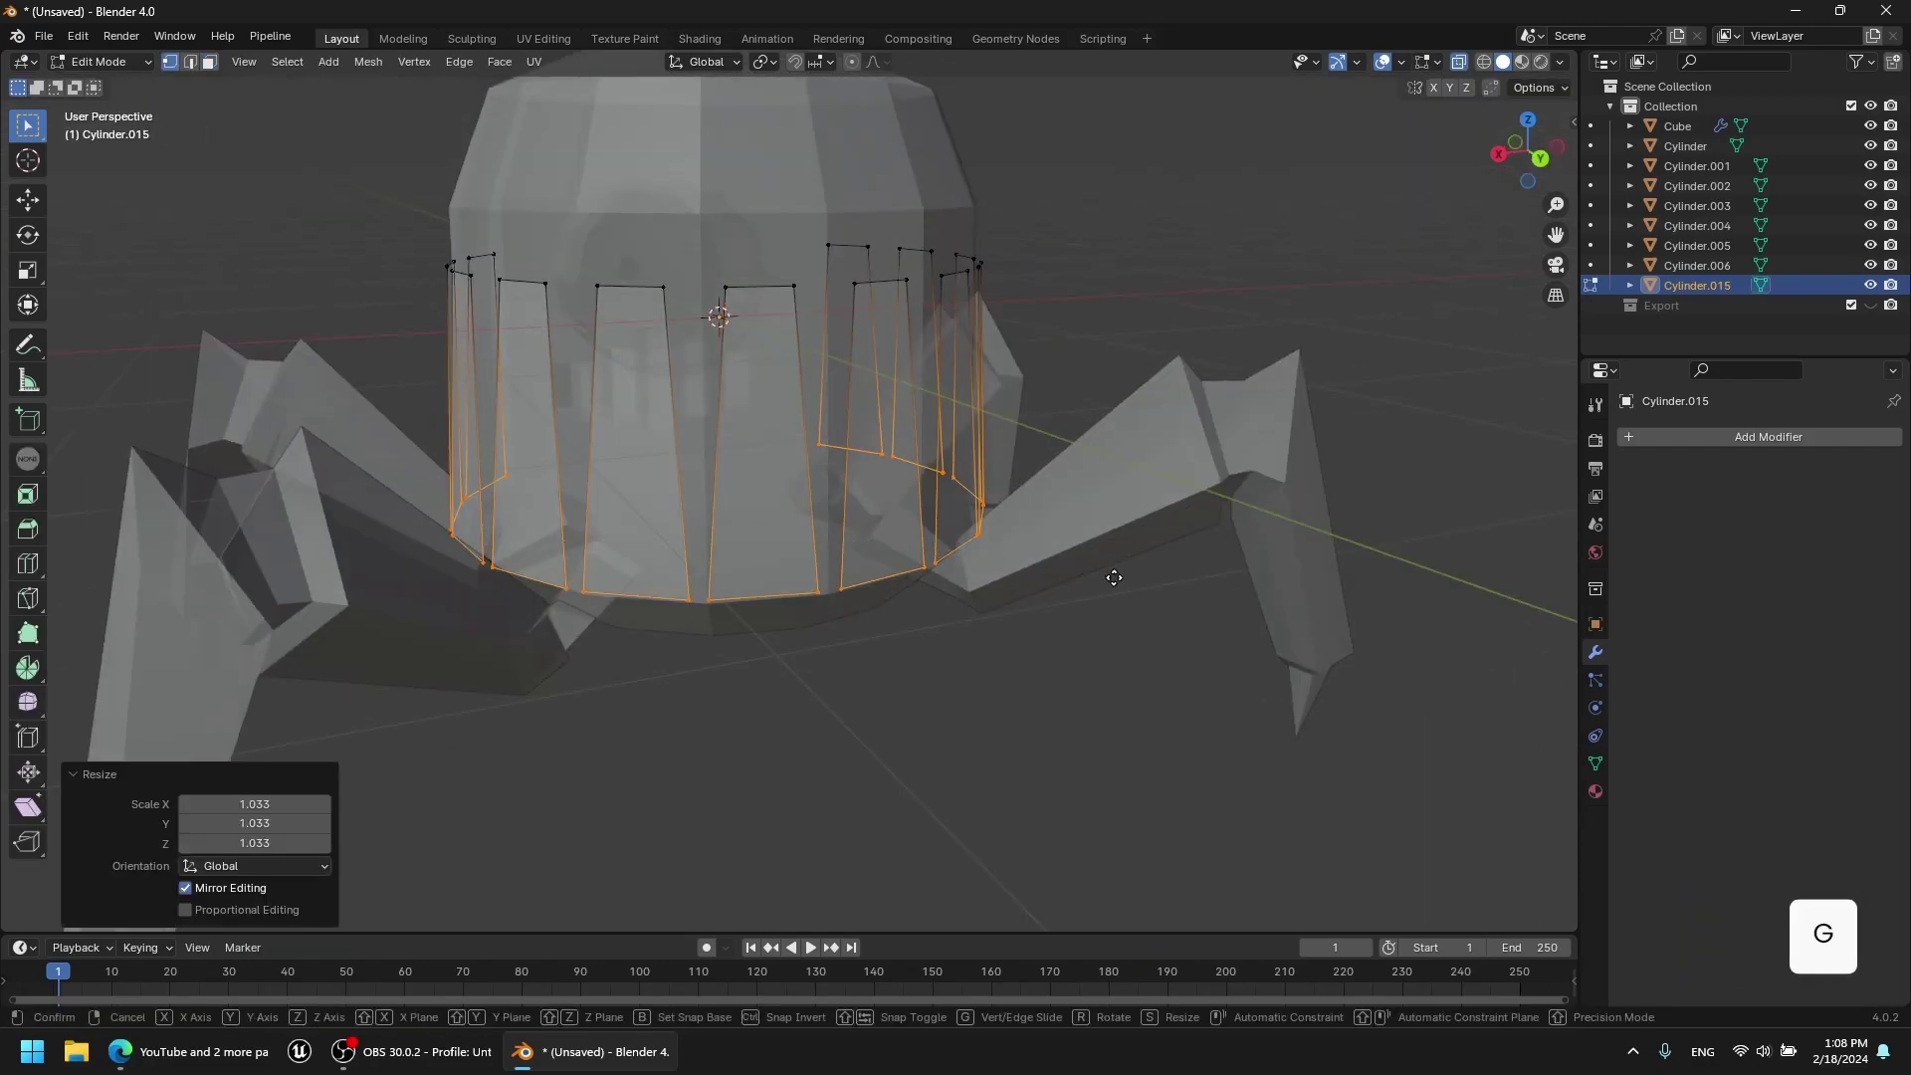
Move the top vertices of all the panels together along Z.
left_click_drag(319, 189, 1210, 328)
key("g")
key("z")
left_click(1234, 338)
key("alt+z")
Move the top edges of individual panels along Z to give them varied heights around the body.
middle_click_drag(890, 319, 864, 321)
key("g")
key("z")
left_click_drag(846, 310, 669, 383)
key("g")
key("z")
key("z")
key("g")
key("z")
middle_click_drag(528, 354, 702, 360)
left_click(598, 355)
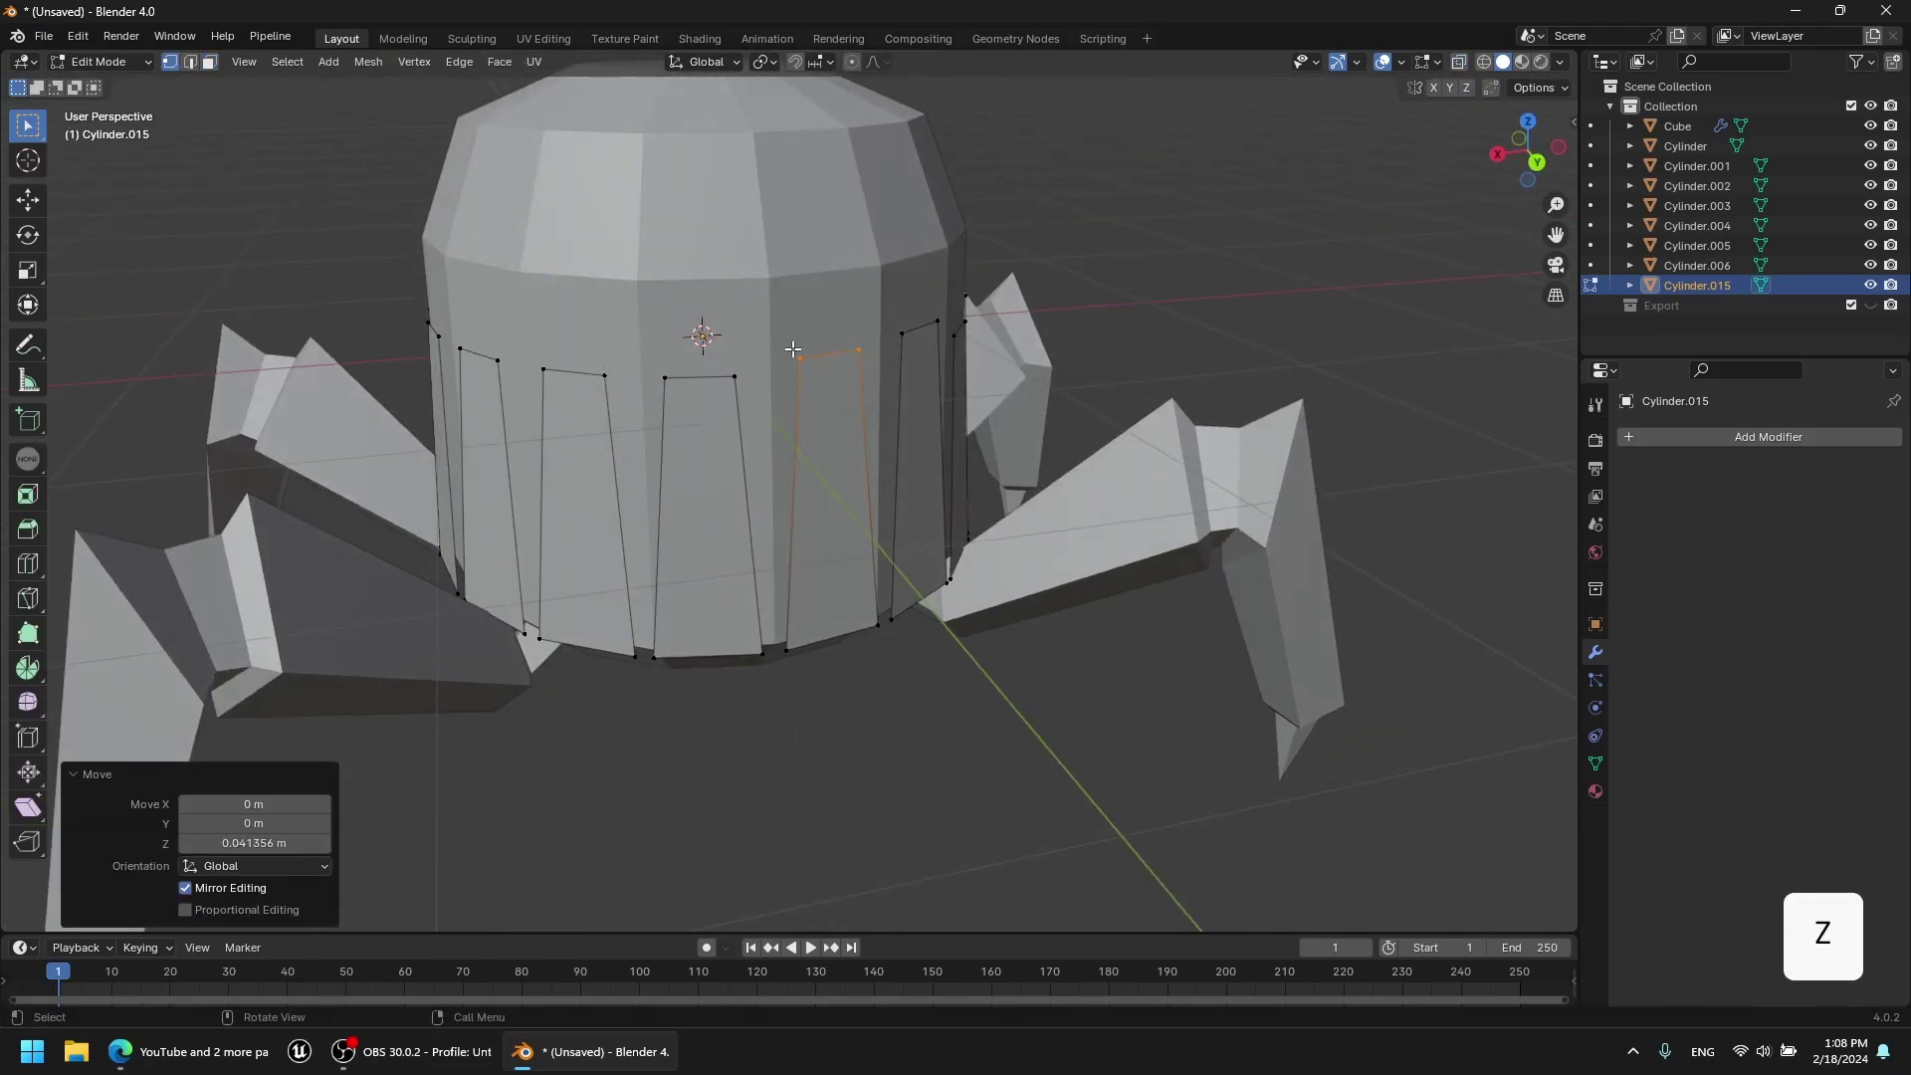
left_click_drag(652, 344, 558, 399)
key("g")
key("z")
left_click_drag(747, 298, 652, 348)
key("g")
key("z")
left_click_drag(815, 344, 711, 403)
key("g")
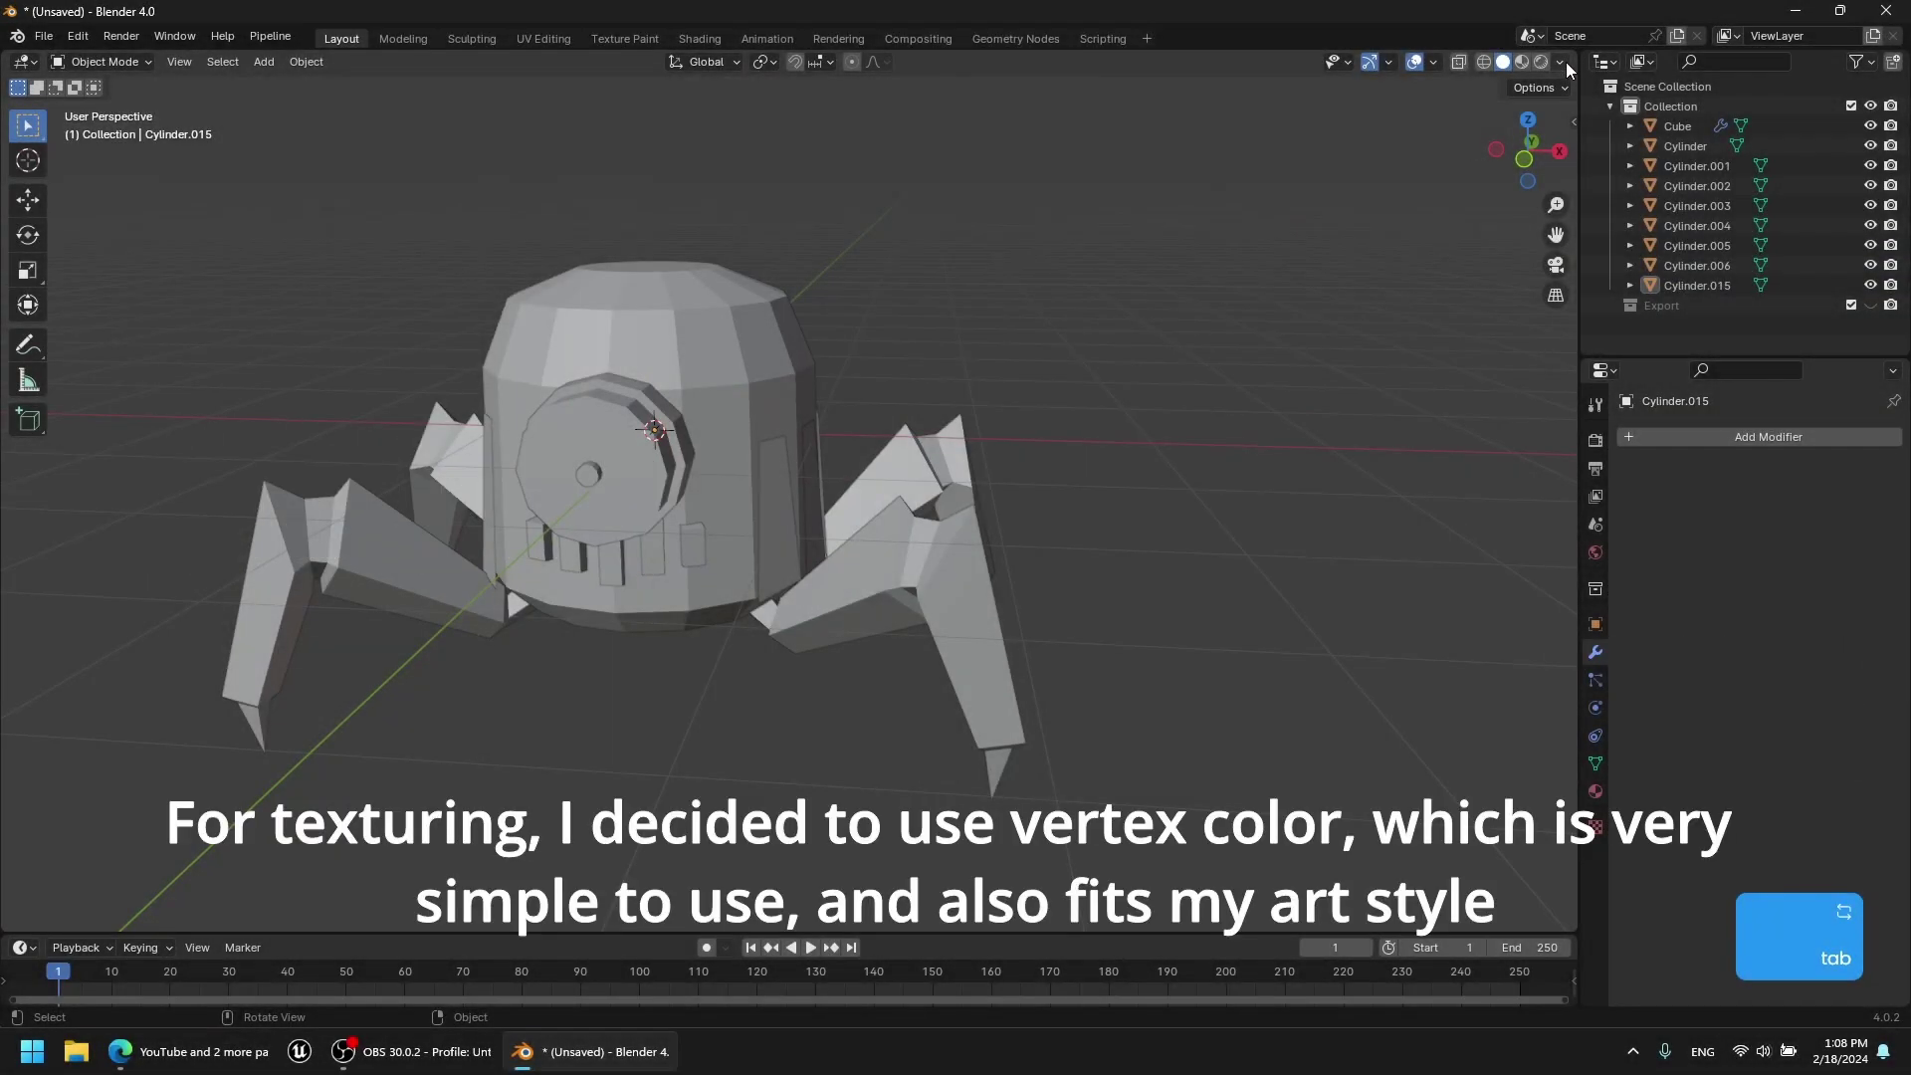
Set the solid viewport shading to flat lighting with attribute colour.
left_click(1560, 61)
left_click(1614, 364)
left_click(1563, 204)
left_click(1490, 275)
left_click(734, 538)
mouse_move(733, 538)
middle_mouse_down()
mouse_move(862, 422)
mouse_move(983, 510)
mouse_move(980, 395)
middle_mouse_up()
left_click(1559, 61)
left_click(1471, 467)
Select the robot's eye cylinder and switch it to Vertex Paint mode.
left_click(1165, 571)
middle_click_drag(1055, 518, 897, 425)
left_click(842, 415)
scroll(897, 425, "up", 2)
key("Tab")
scroll(812, 358, "down", 3)
middle_click_drag(821, 374, 717, 373)
scroll(789, 392, "up", 5)
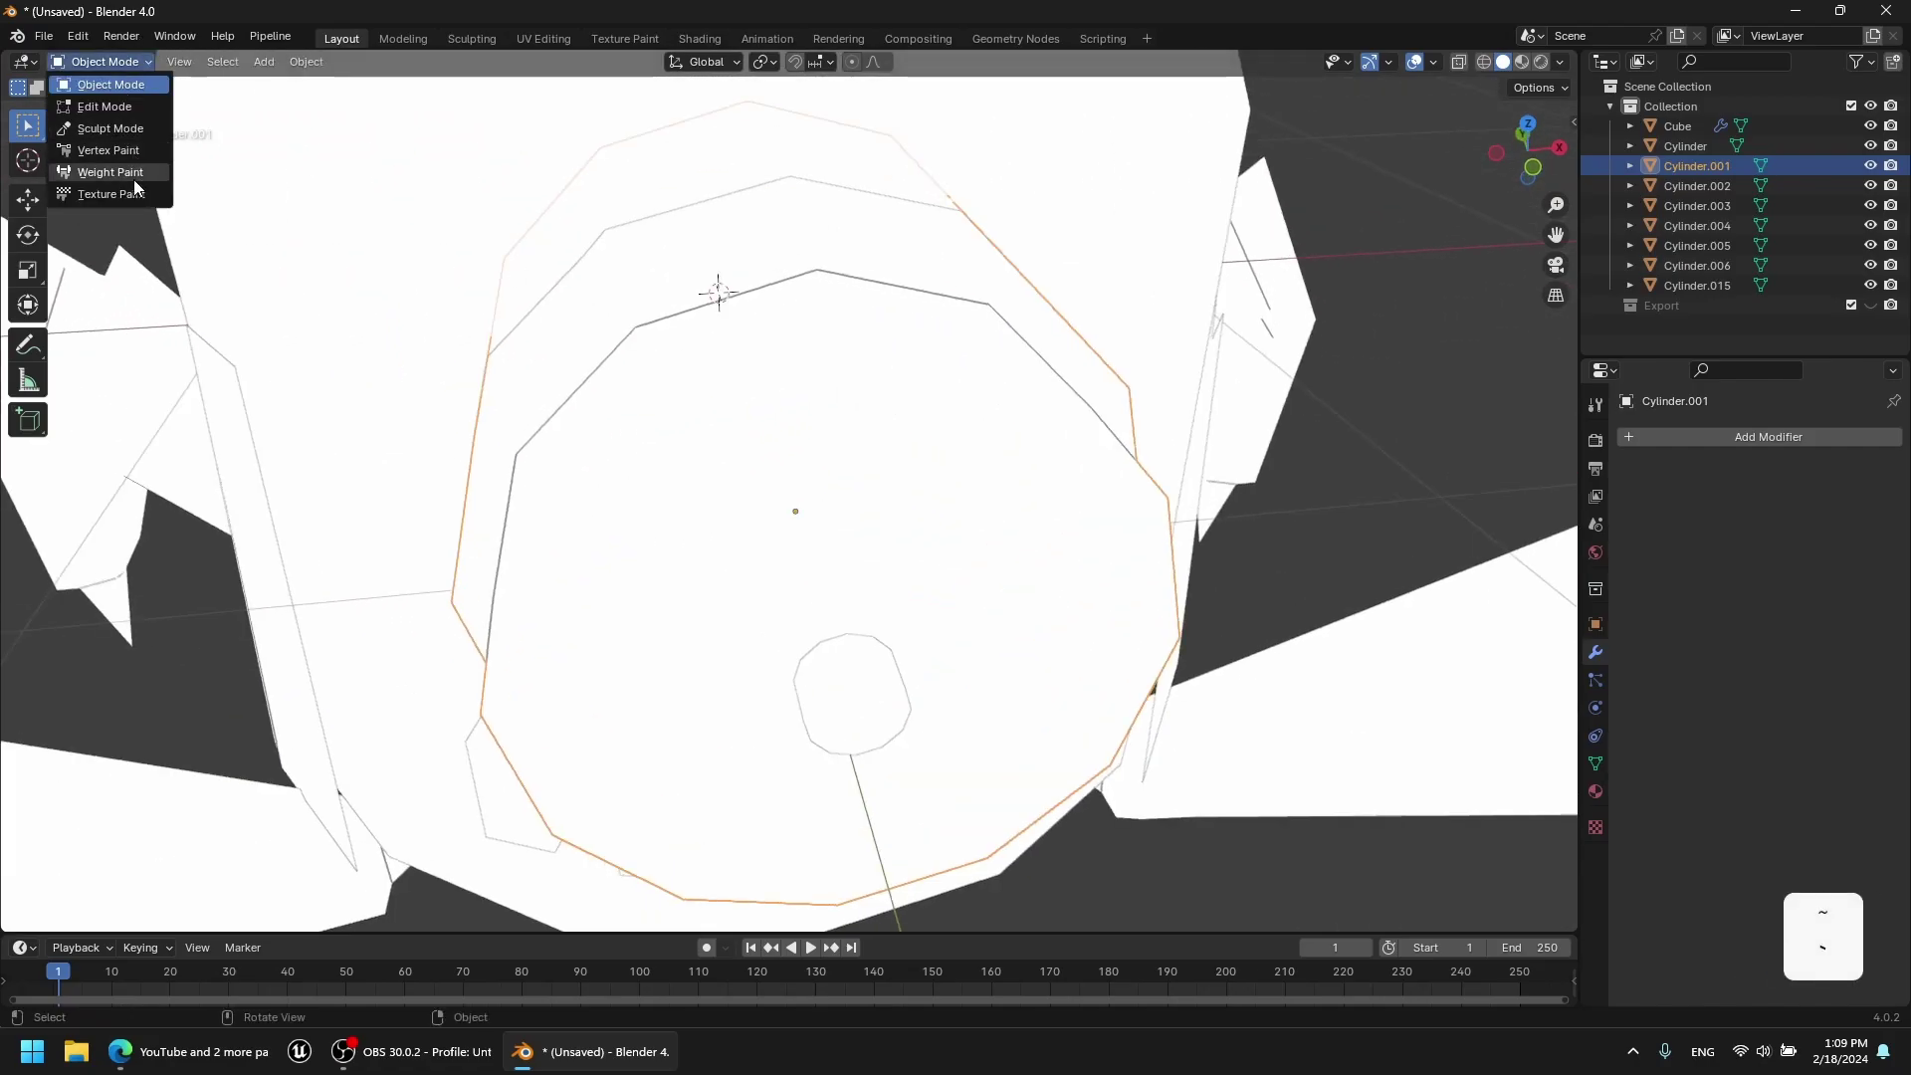
left_click(108, 149)
scroll(926, 491, "down", 5)
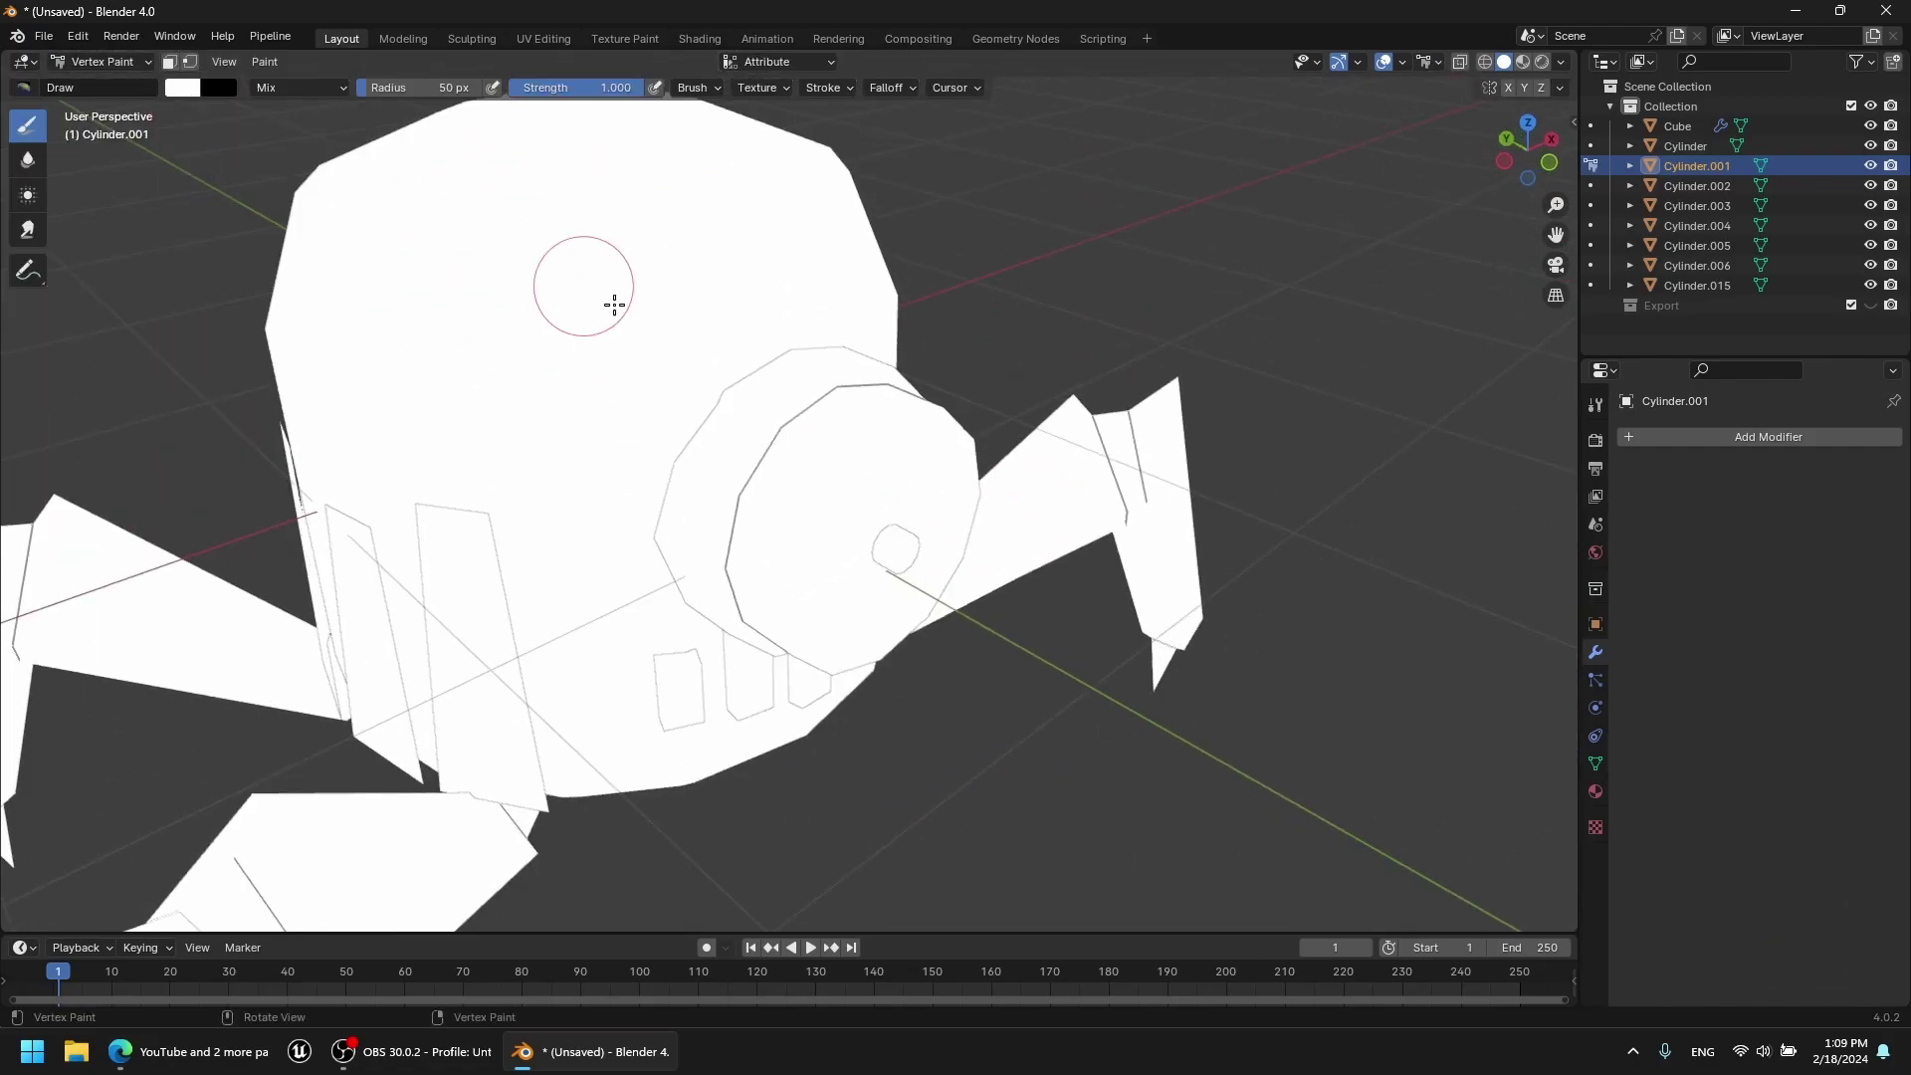
Choose a light green brush colour and fill the linked faces of the eye's front disc with it.
left_click(172, 86)
left_click(237, 161)
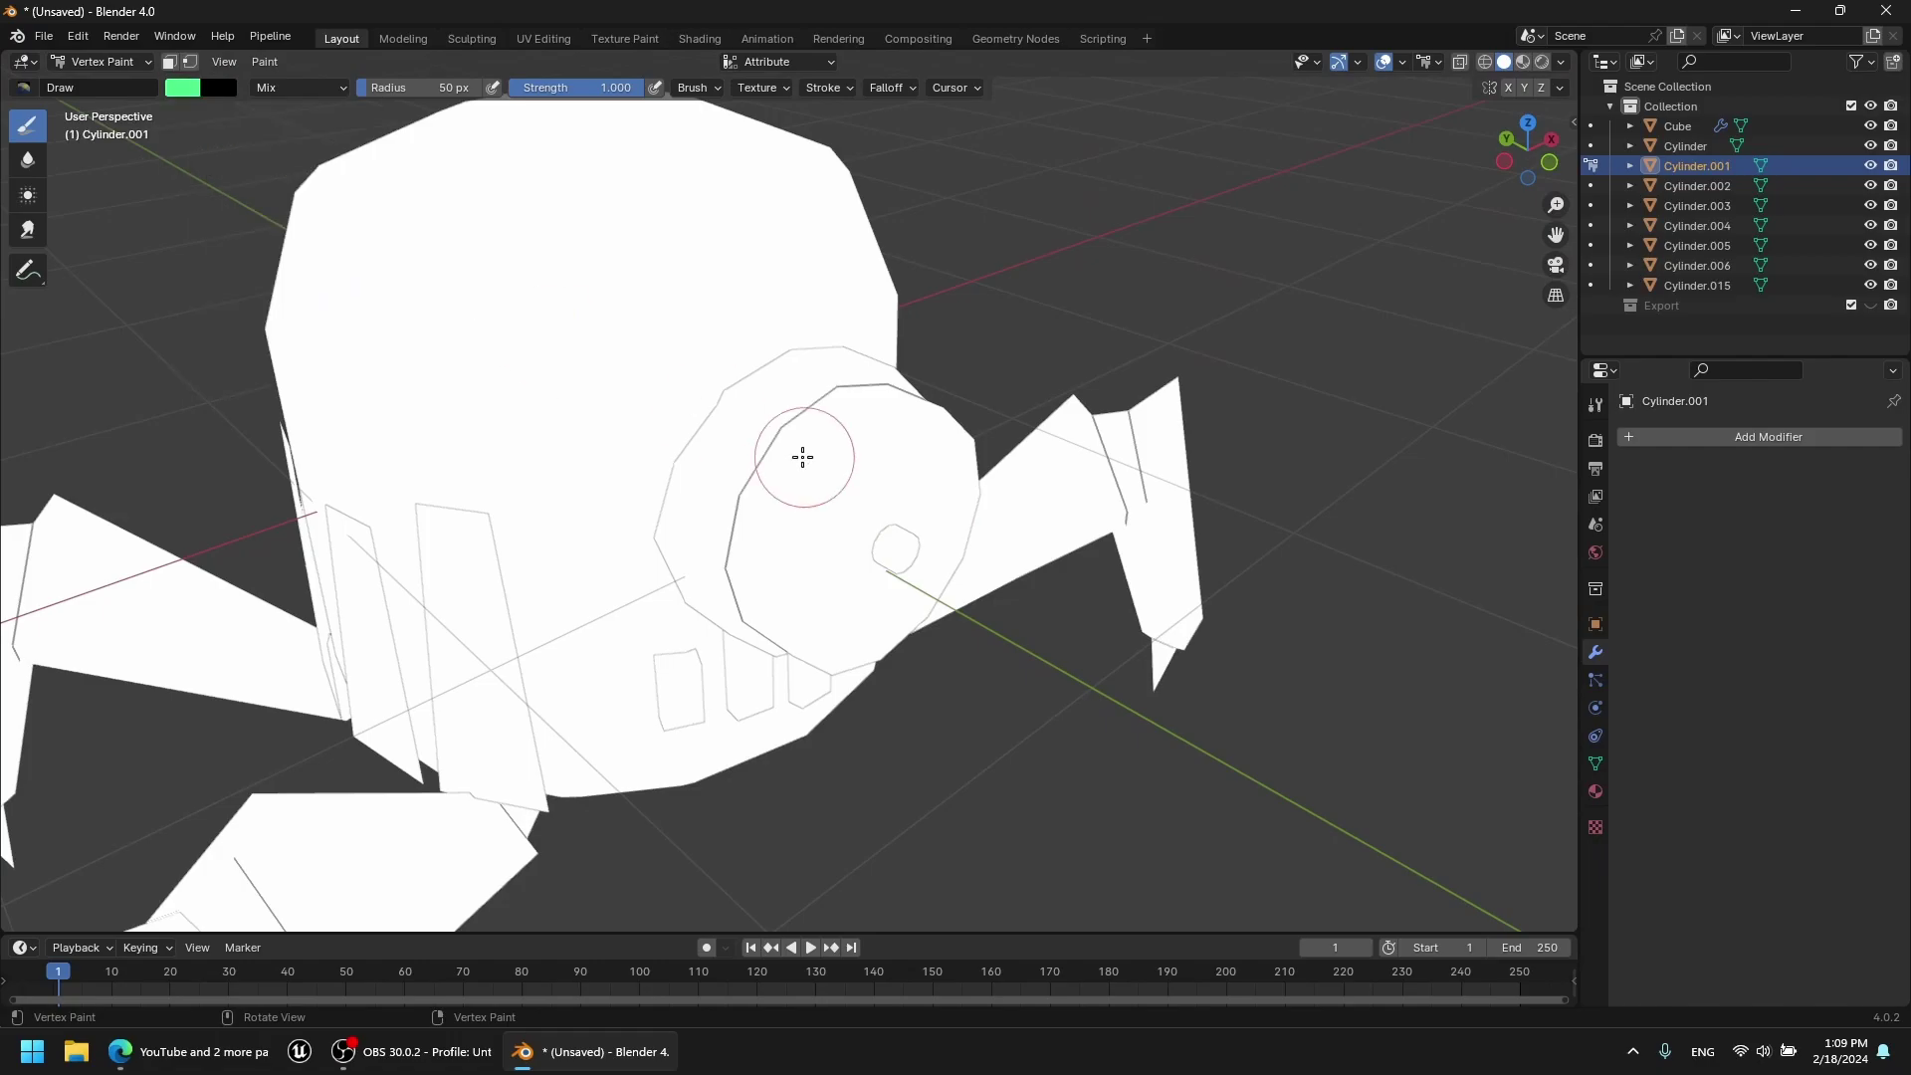
key("Tab")
scroll(798, 477, "down", 2)
key("l")
mouse_move(820, 515)
middle_mouse_down()
mouse_move(790, 504)
mouse_move(880, 517)
middle_mouse_up()
key("Tab")
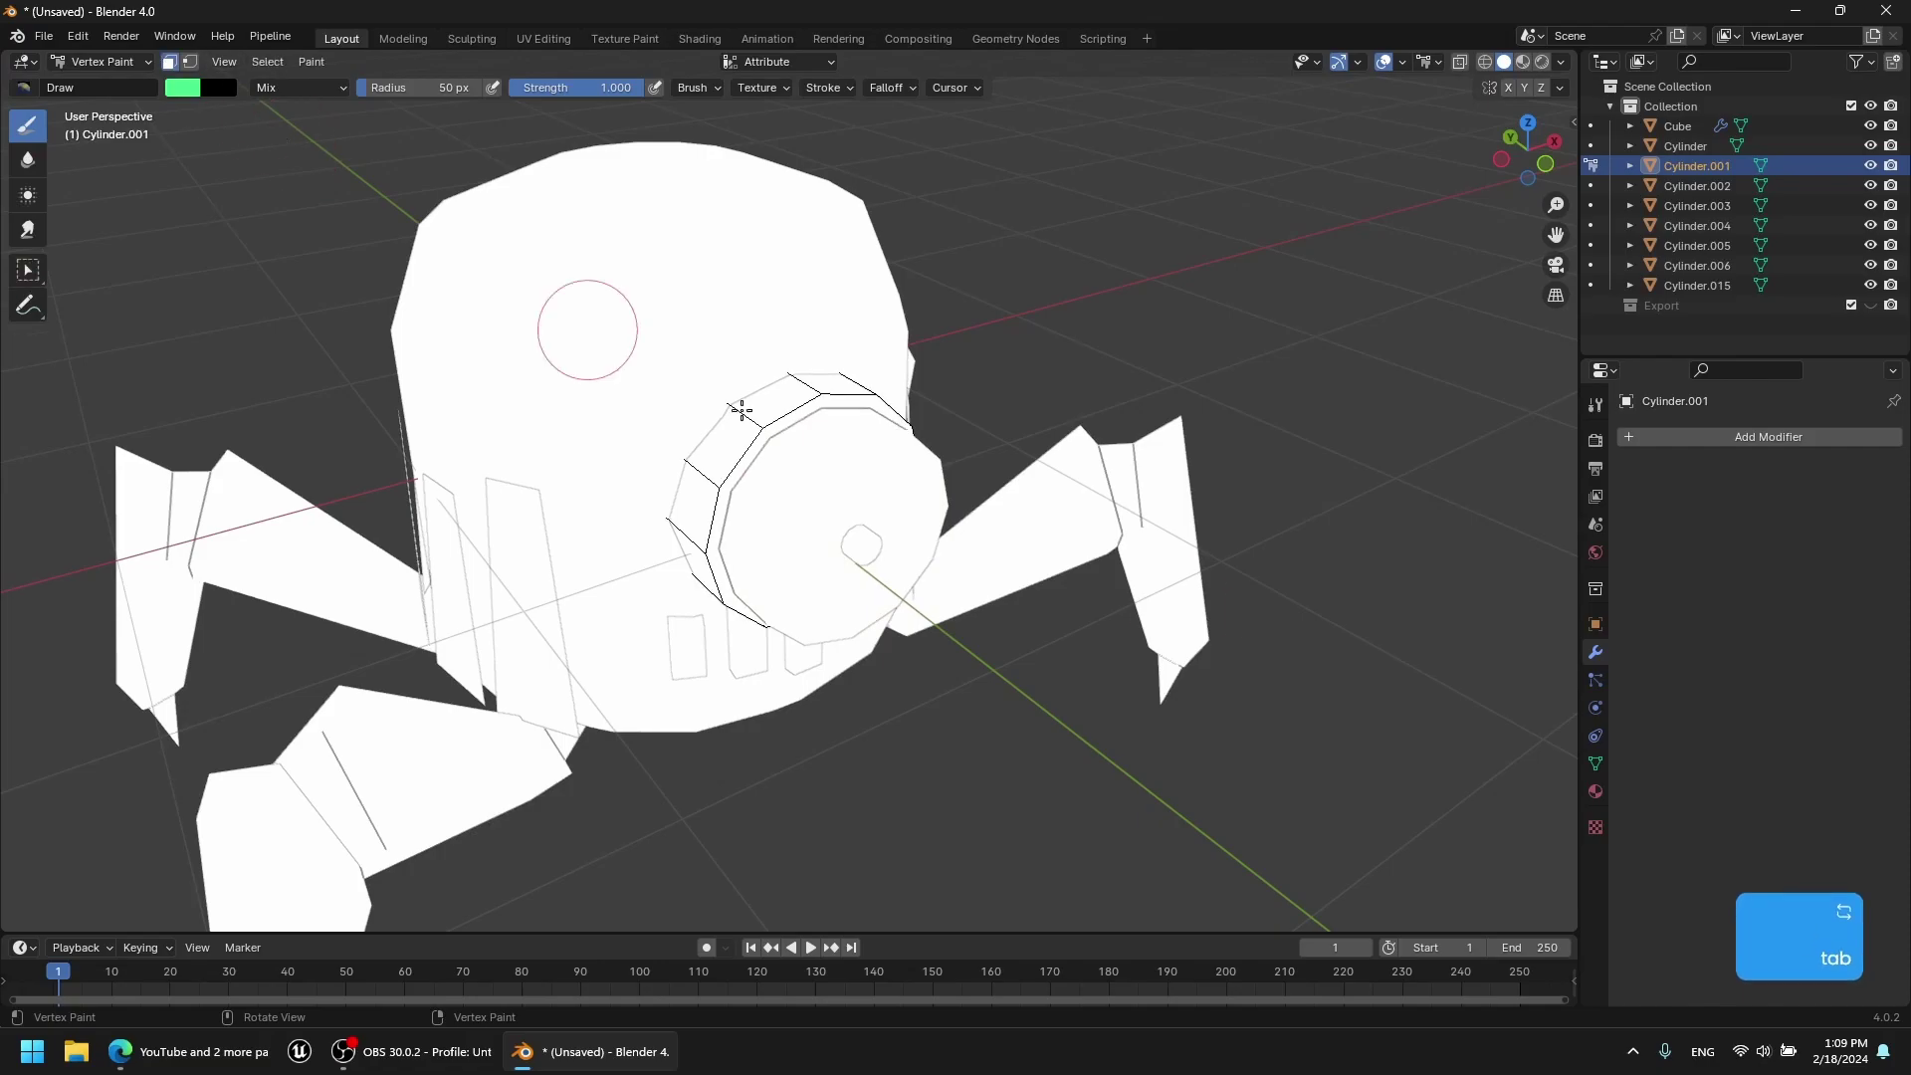
key("ctrl+x")
Shift the brush colour to turquoise and refill the eye's front disc with it.
middle_click_drag(375, 208, 259, 192)
left_click(182, 86)
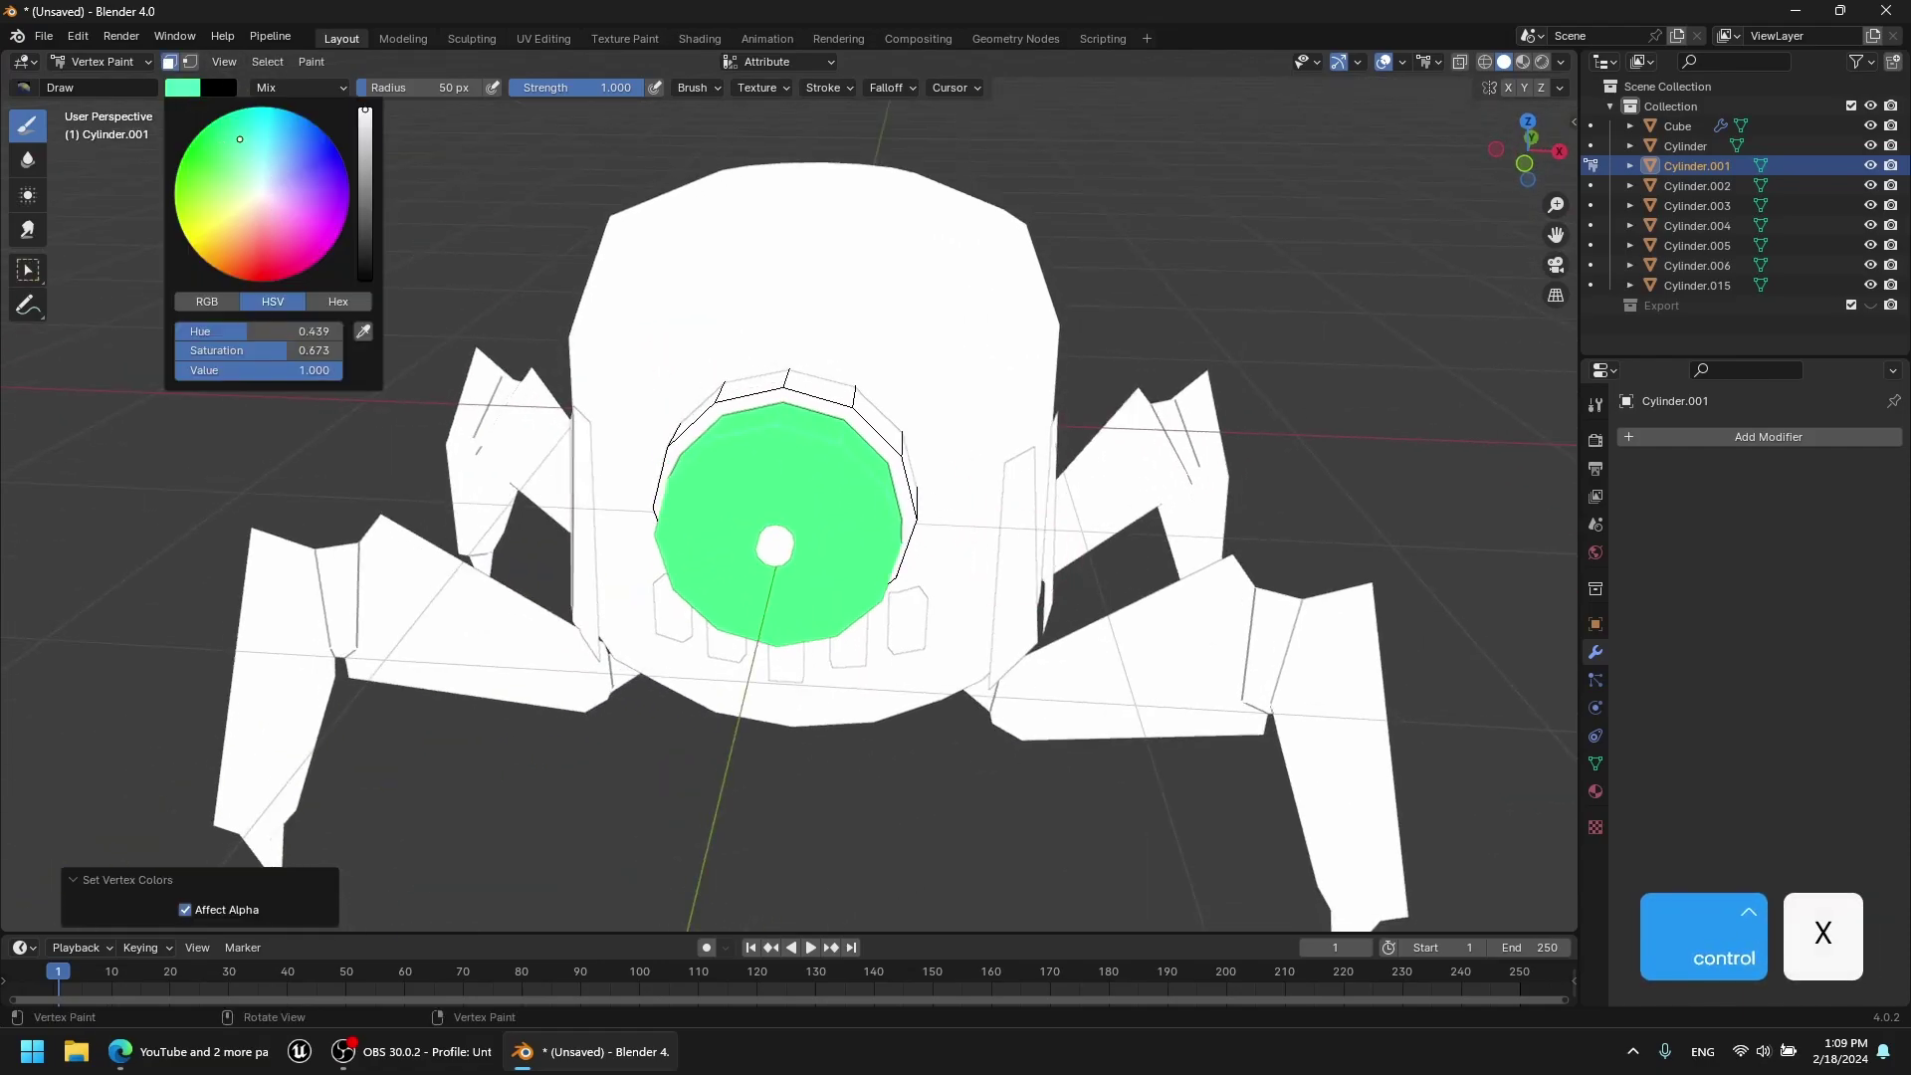
left_click_drag(239, 139, 236, 132)
key("ctrl+x")
left_click(193, 86)
middle_click_drag(697, 329, 846, 588)
Join the small pupil cylinder at the centre of the disc into the eye object.
key("Tab")
key("l")
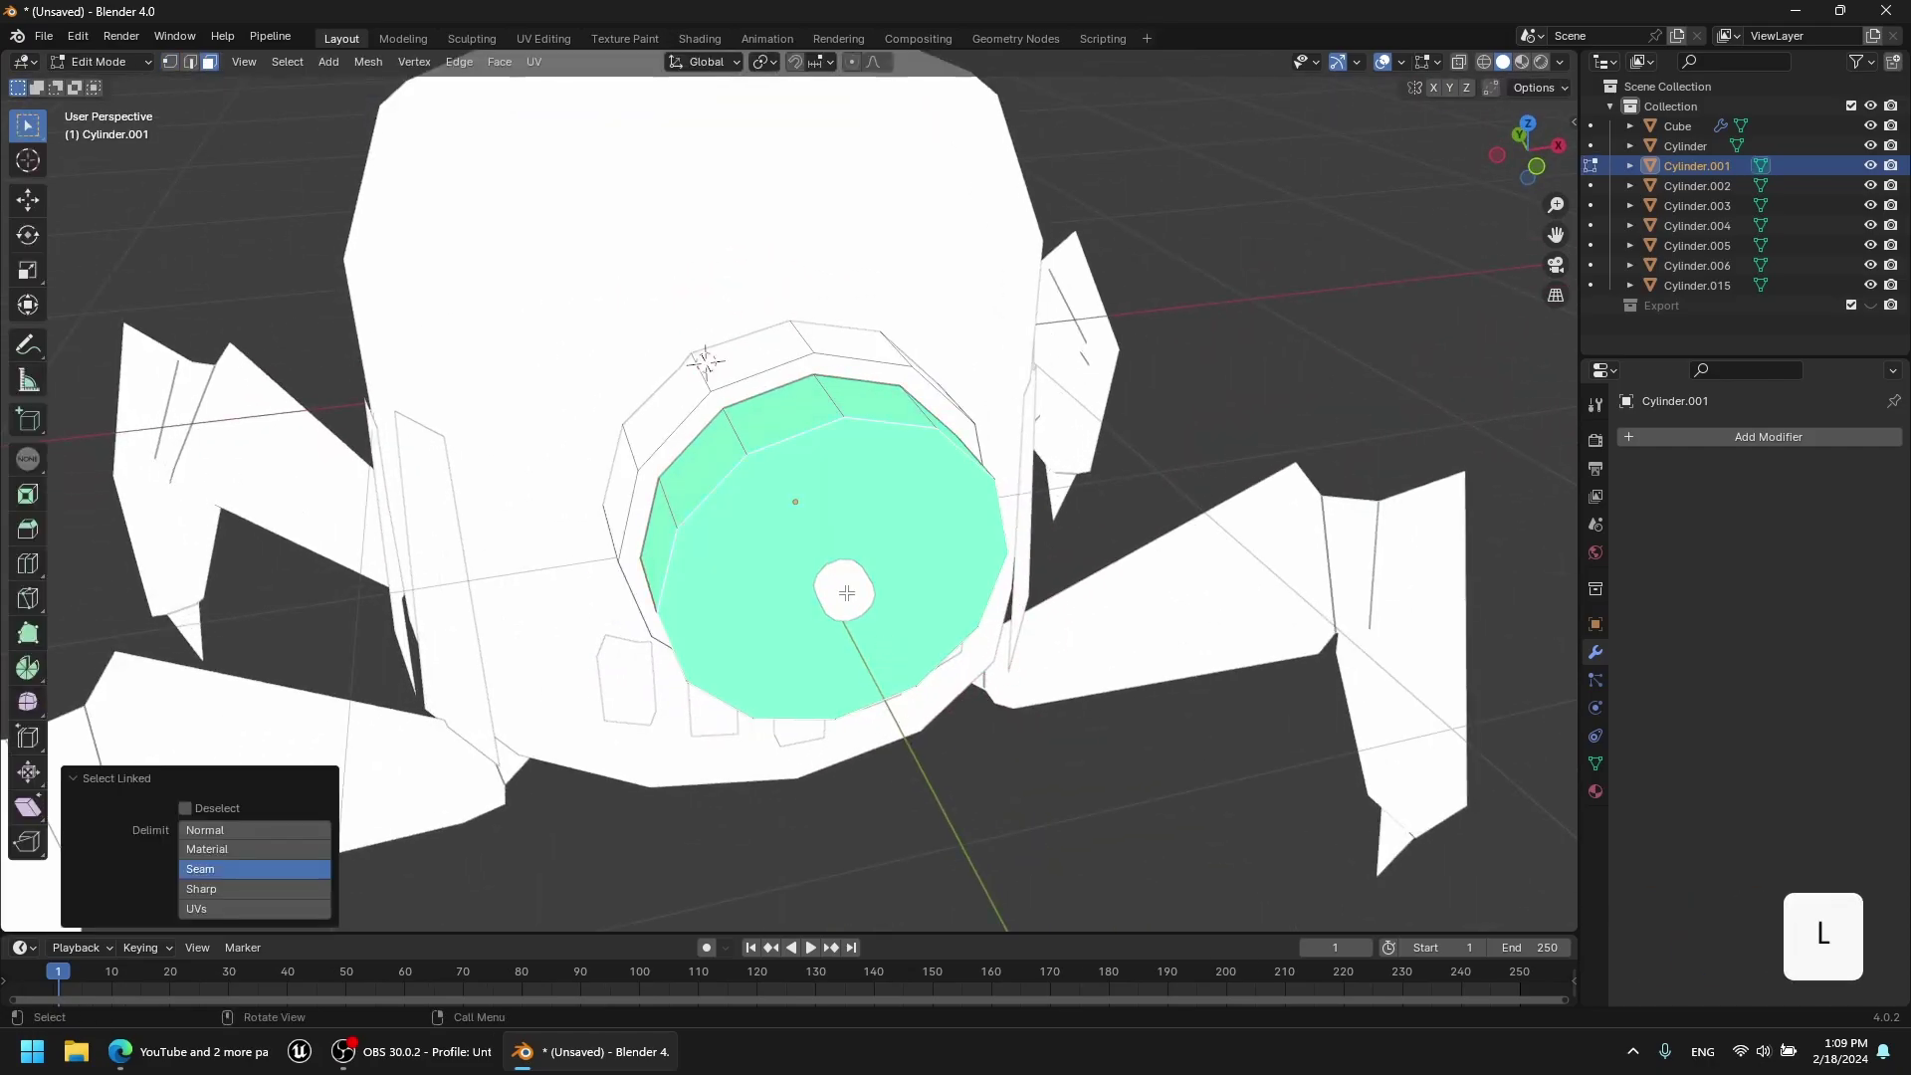
key("Tab")
left_click(125, 88)
right_click(798, 424)
left_click(798, 424)
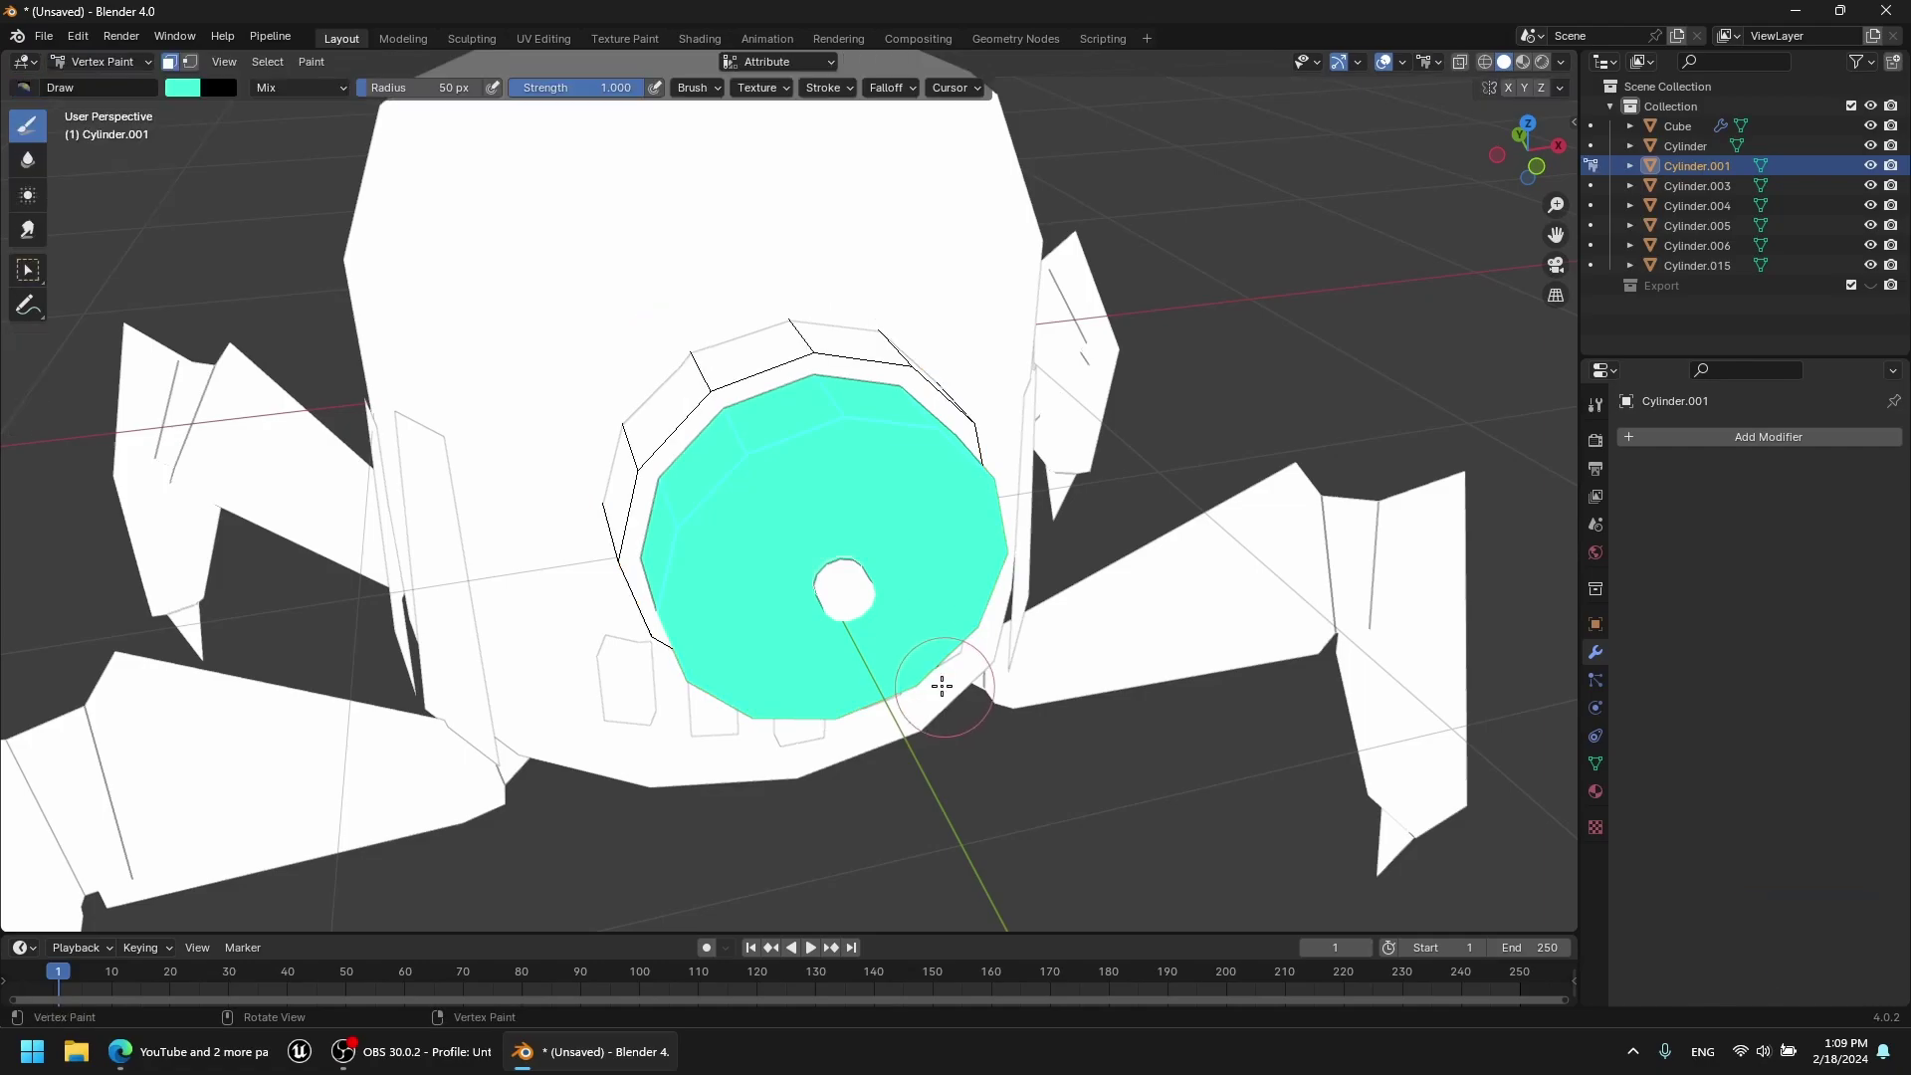
Select the pupil's front face in the eye mesh and scale it.
key("Tab")
key("l")
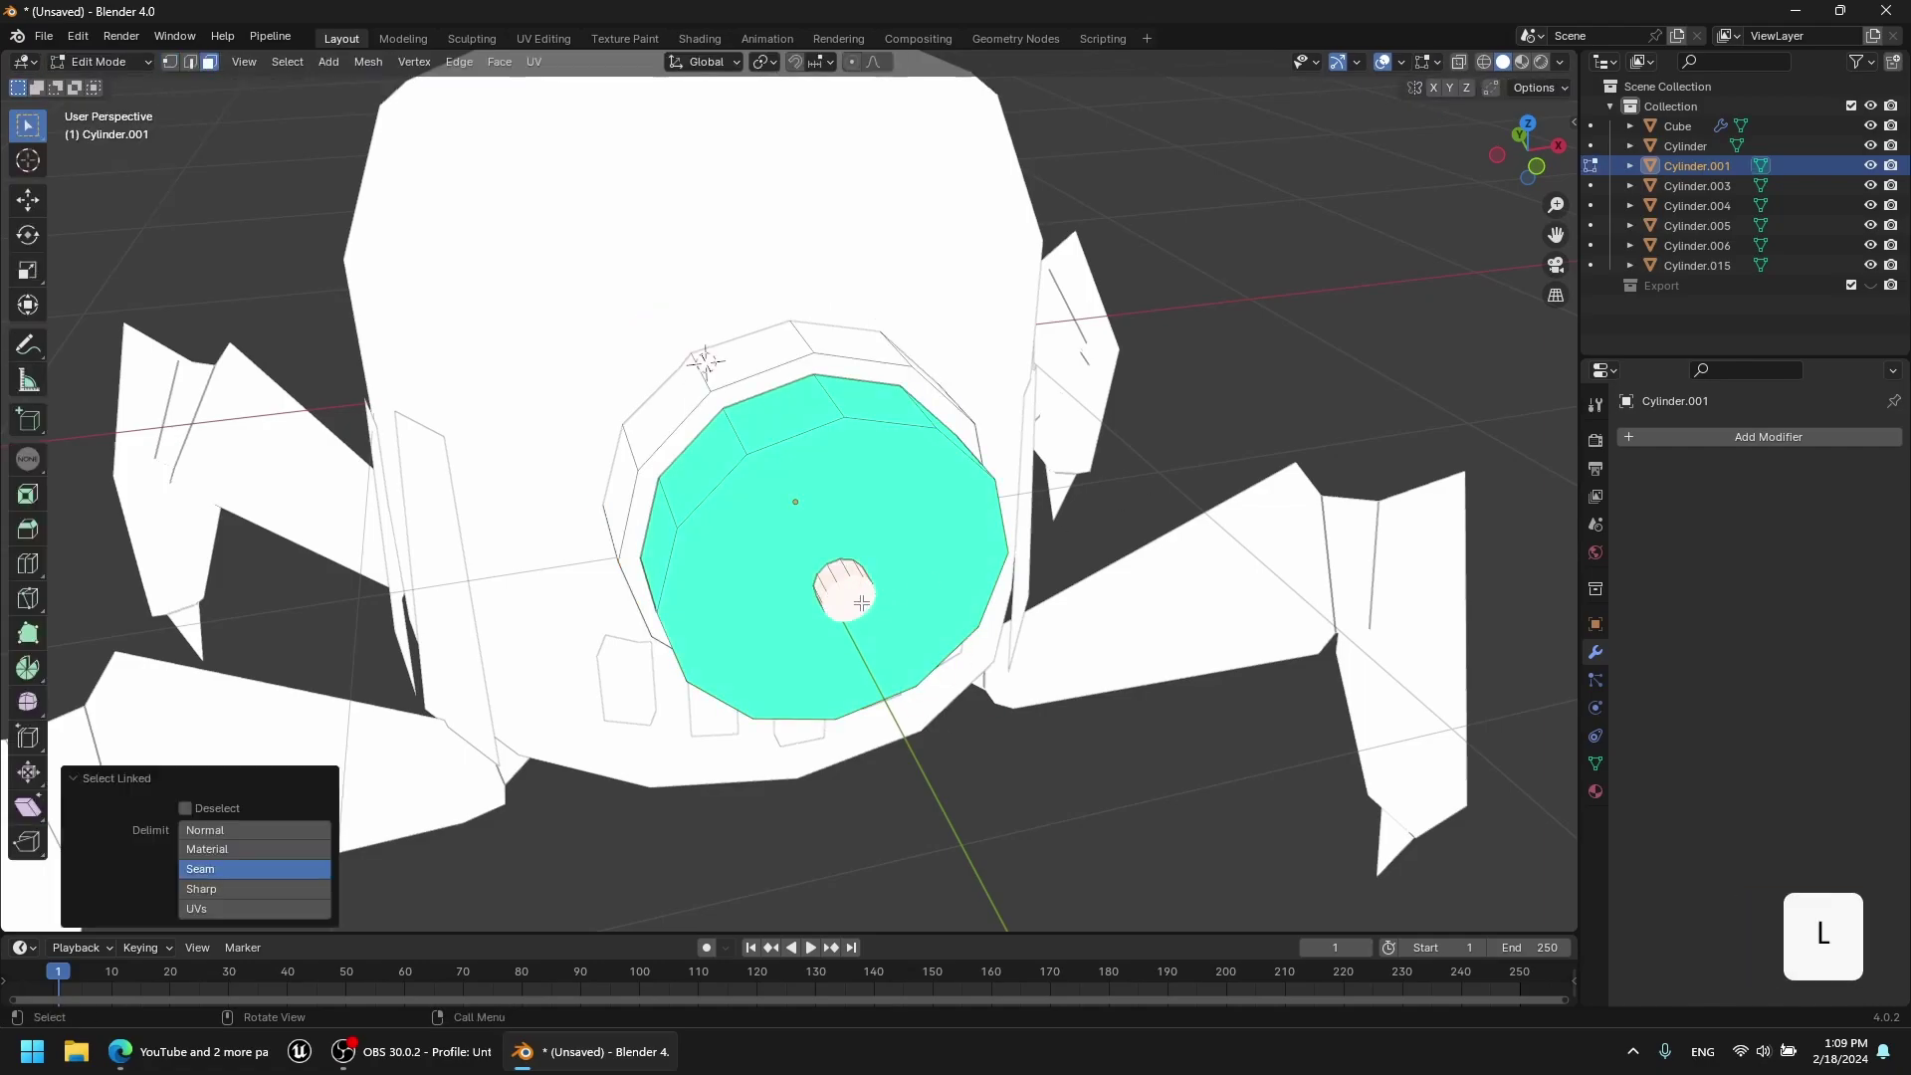
left_click(860, 597)
key("s")
left_click(1099, 606)
Select the pupil's linked faces and fill them with a near-black vertex colour.
key("l")
key("3")
key("l")
key("Tab")
middle_click_drag(961, 707, 868, 527)
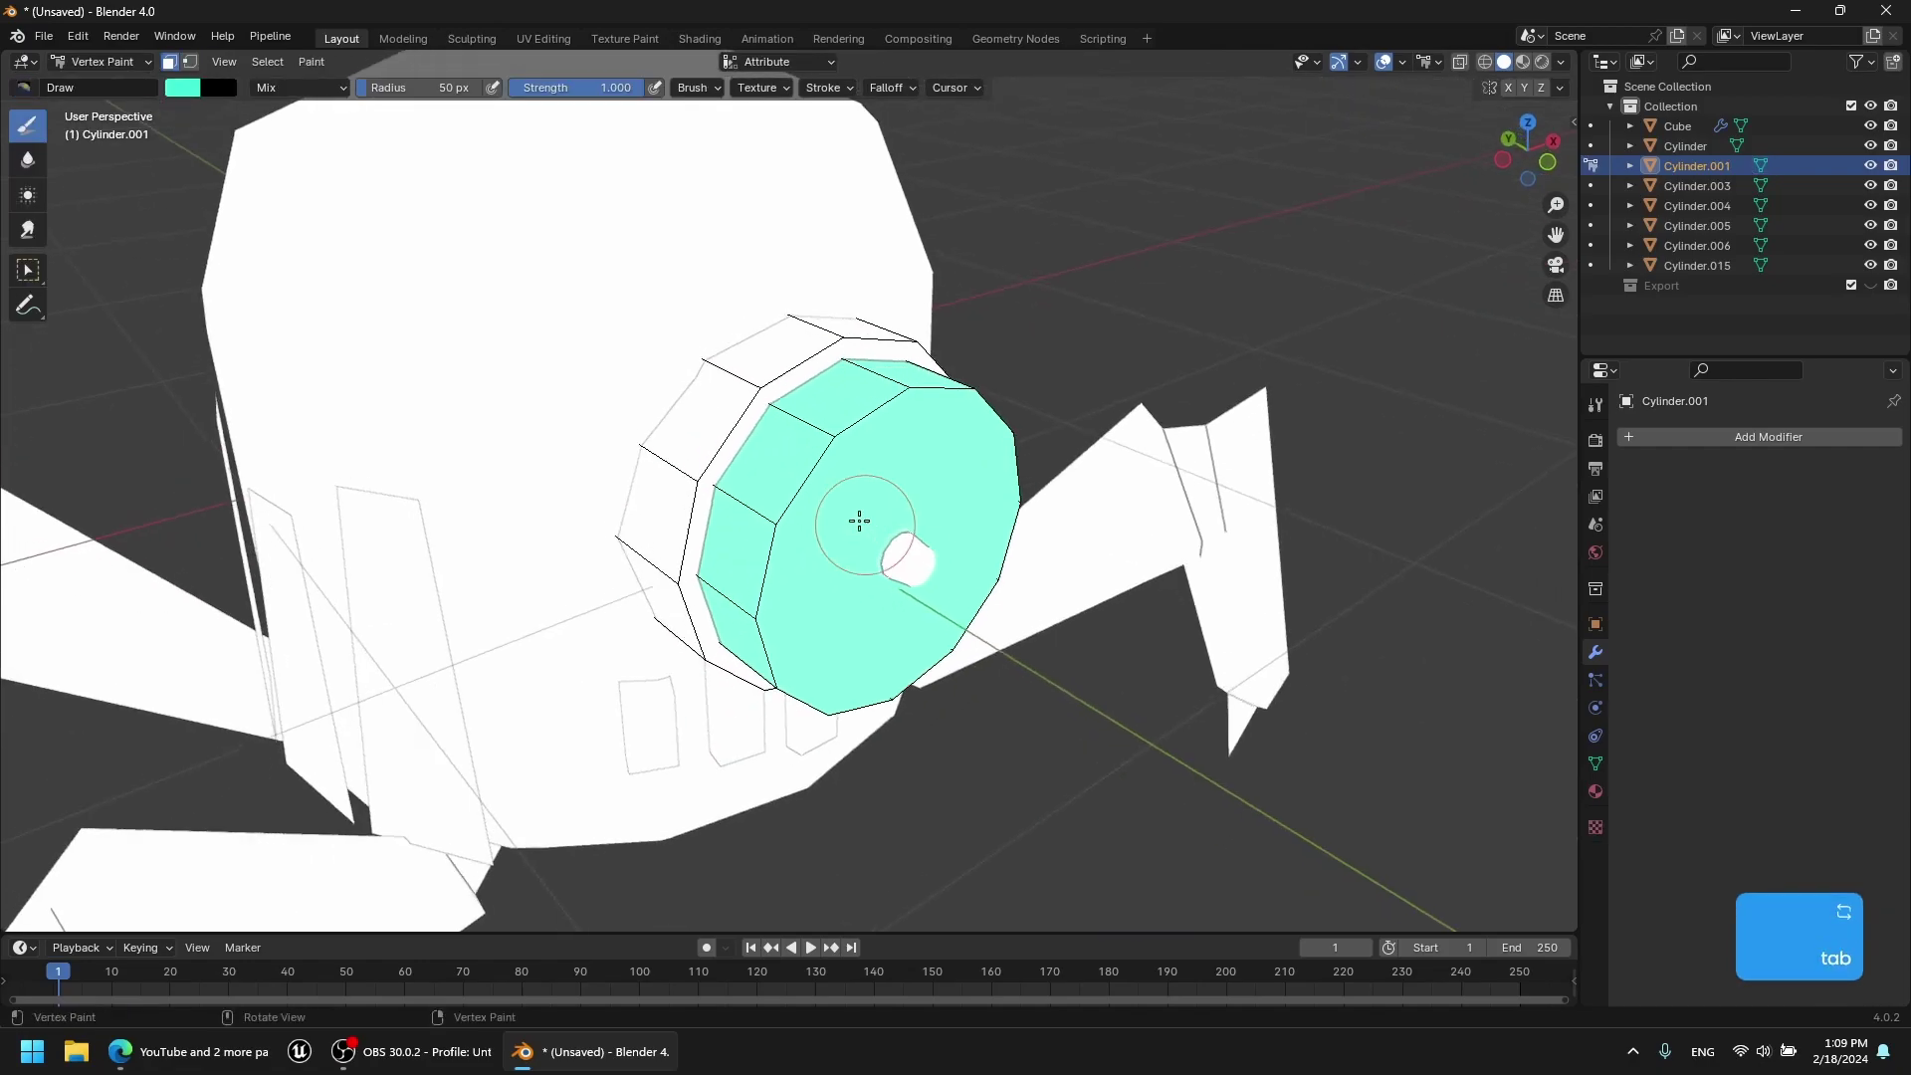
left_click(186, 88)
left_click(367, 249)
key("ctrl+x")
Select the side faces around the rim of the eye's turquoise front disc.
mouse_move(1294, 566)
middle_mouse_down()
mouse_move(986, 554)
mouse_move(1370, 529)
mouse_move(977, 524)
mouse_move(1055, 508)
middle_mouse_up()
key("alt+z")
key("alt+z")
key("Tab")
mouse_move(990, 422)
middle_mouse_down()
mouse_move(797, 448)
mouse_move(808, 523)
mouse_move(692, 541)
mouse_move(759, 552)
middle_mouse_up()
left_click(783, 447)
left_click(885, 503, "ctrl")
left_click(758, 552, "shift")
middle_click_drag(696, 608, 856, 548)
left_click(845, 541, "shift")
left_click(685, 383, "shift")
middle_click_drag(686, 398, 813, 637)
left_click(815, 457, "shift")
key("ctrl+z")
middle_click_drag(744, 489, 726, 468)
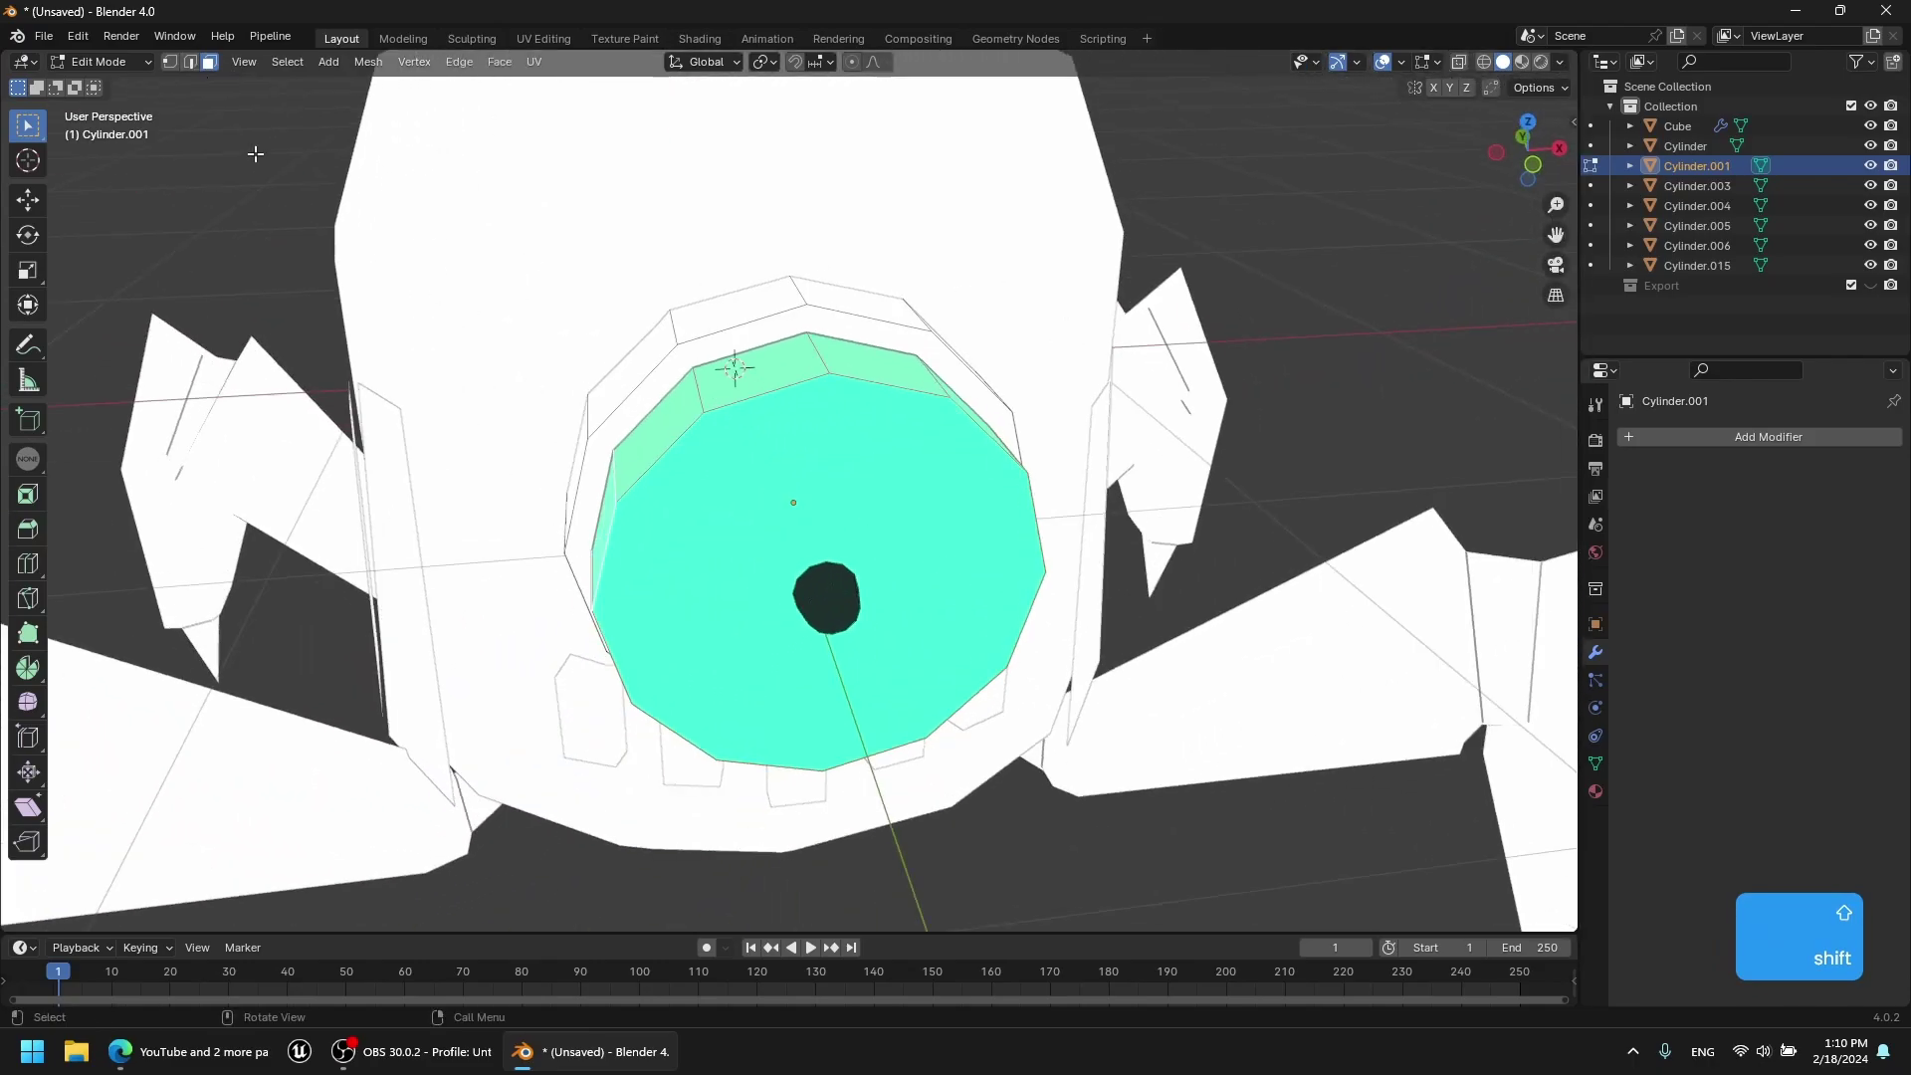
Fill the selected rim faces of the eye disc with a muted turquoise of hue 0.462, saturation 0.478 and value 0.824.
key("Tab")
left_click(185, 89)
left_click(364, 332)
left_click(687, 488)
middle_click_drag(237, 228, 323, 227)
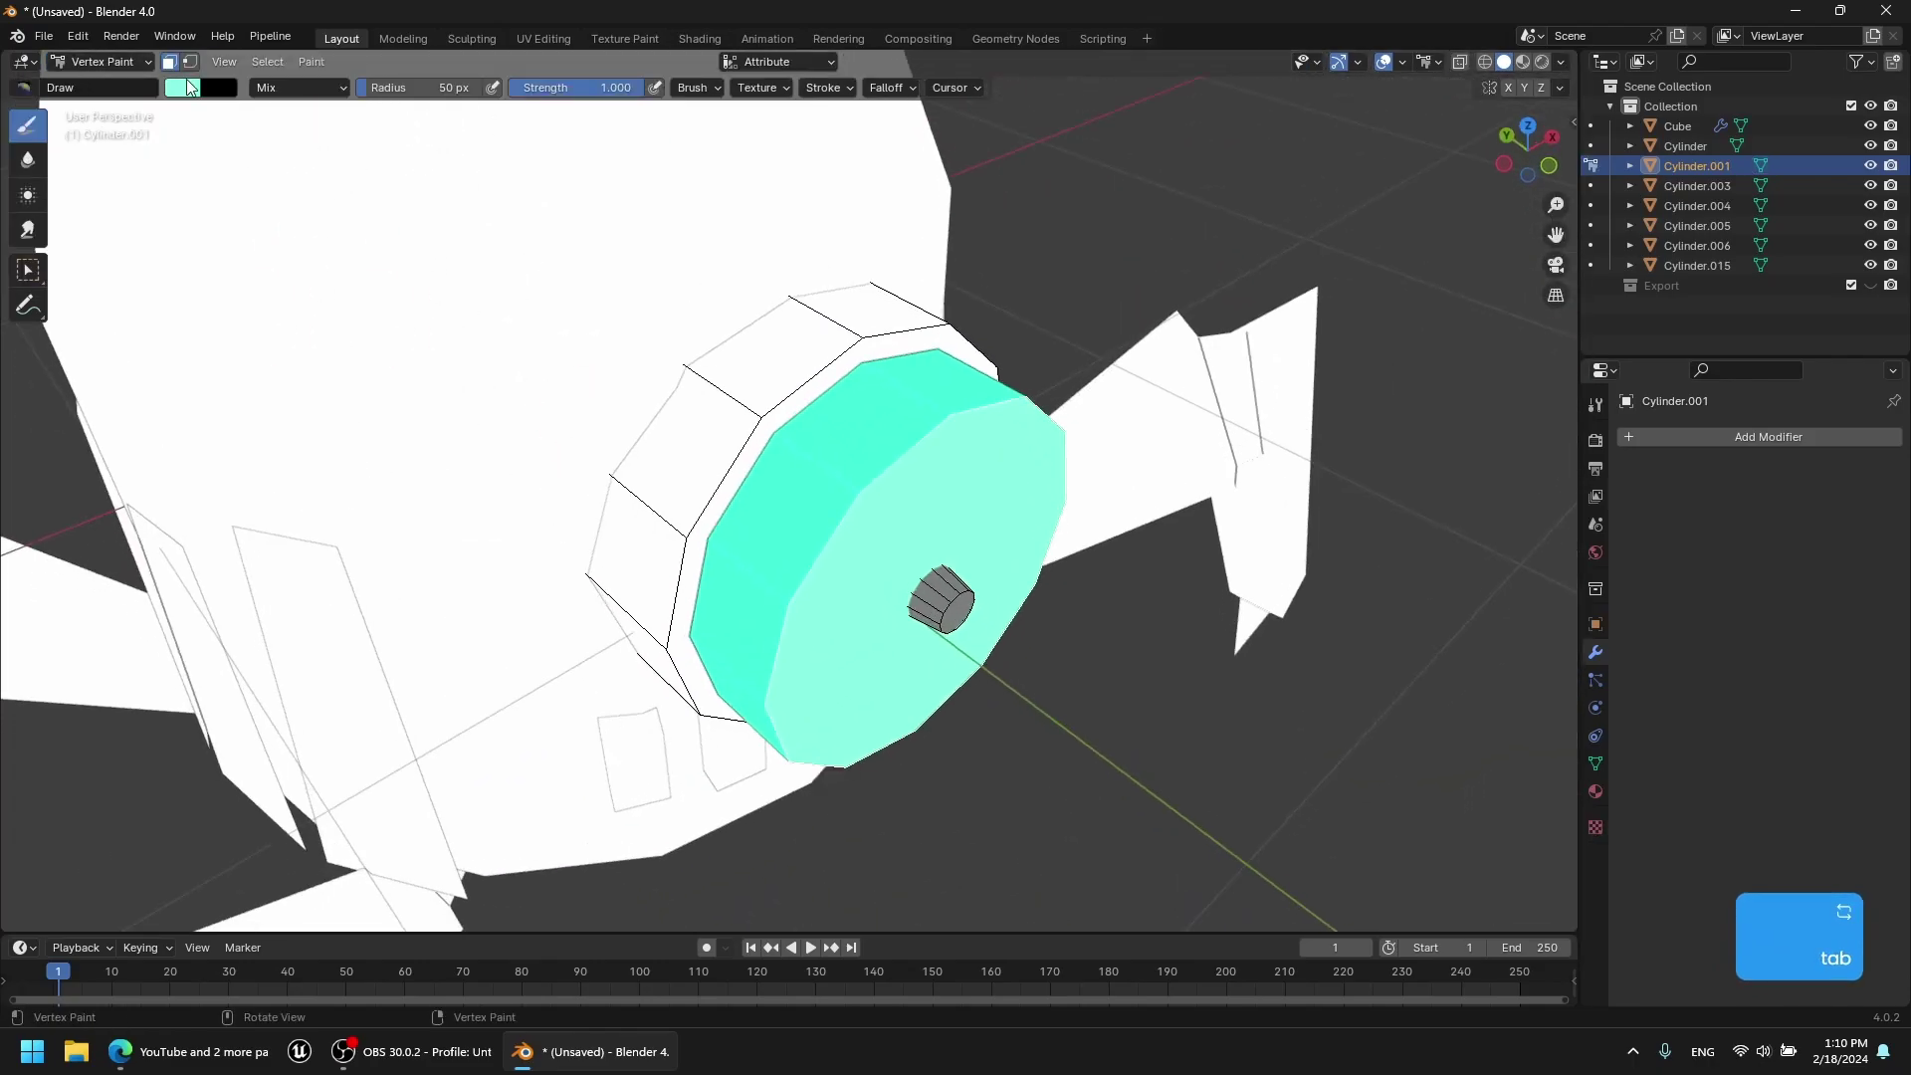
left_click(185, 87)
key("ctrl+x")
mouse_move(1033, 498)
middle_mouse_down()
mouse_move(802, 461)
mouse_move(850, 422)
mouse_move(860, 382)
middle_mouse_up()
Select the linked faces of the housing ring around the eye and pick a dark grey brush colour.
key("Tab")
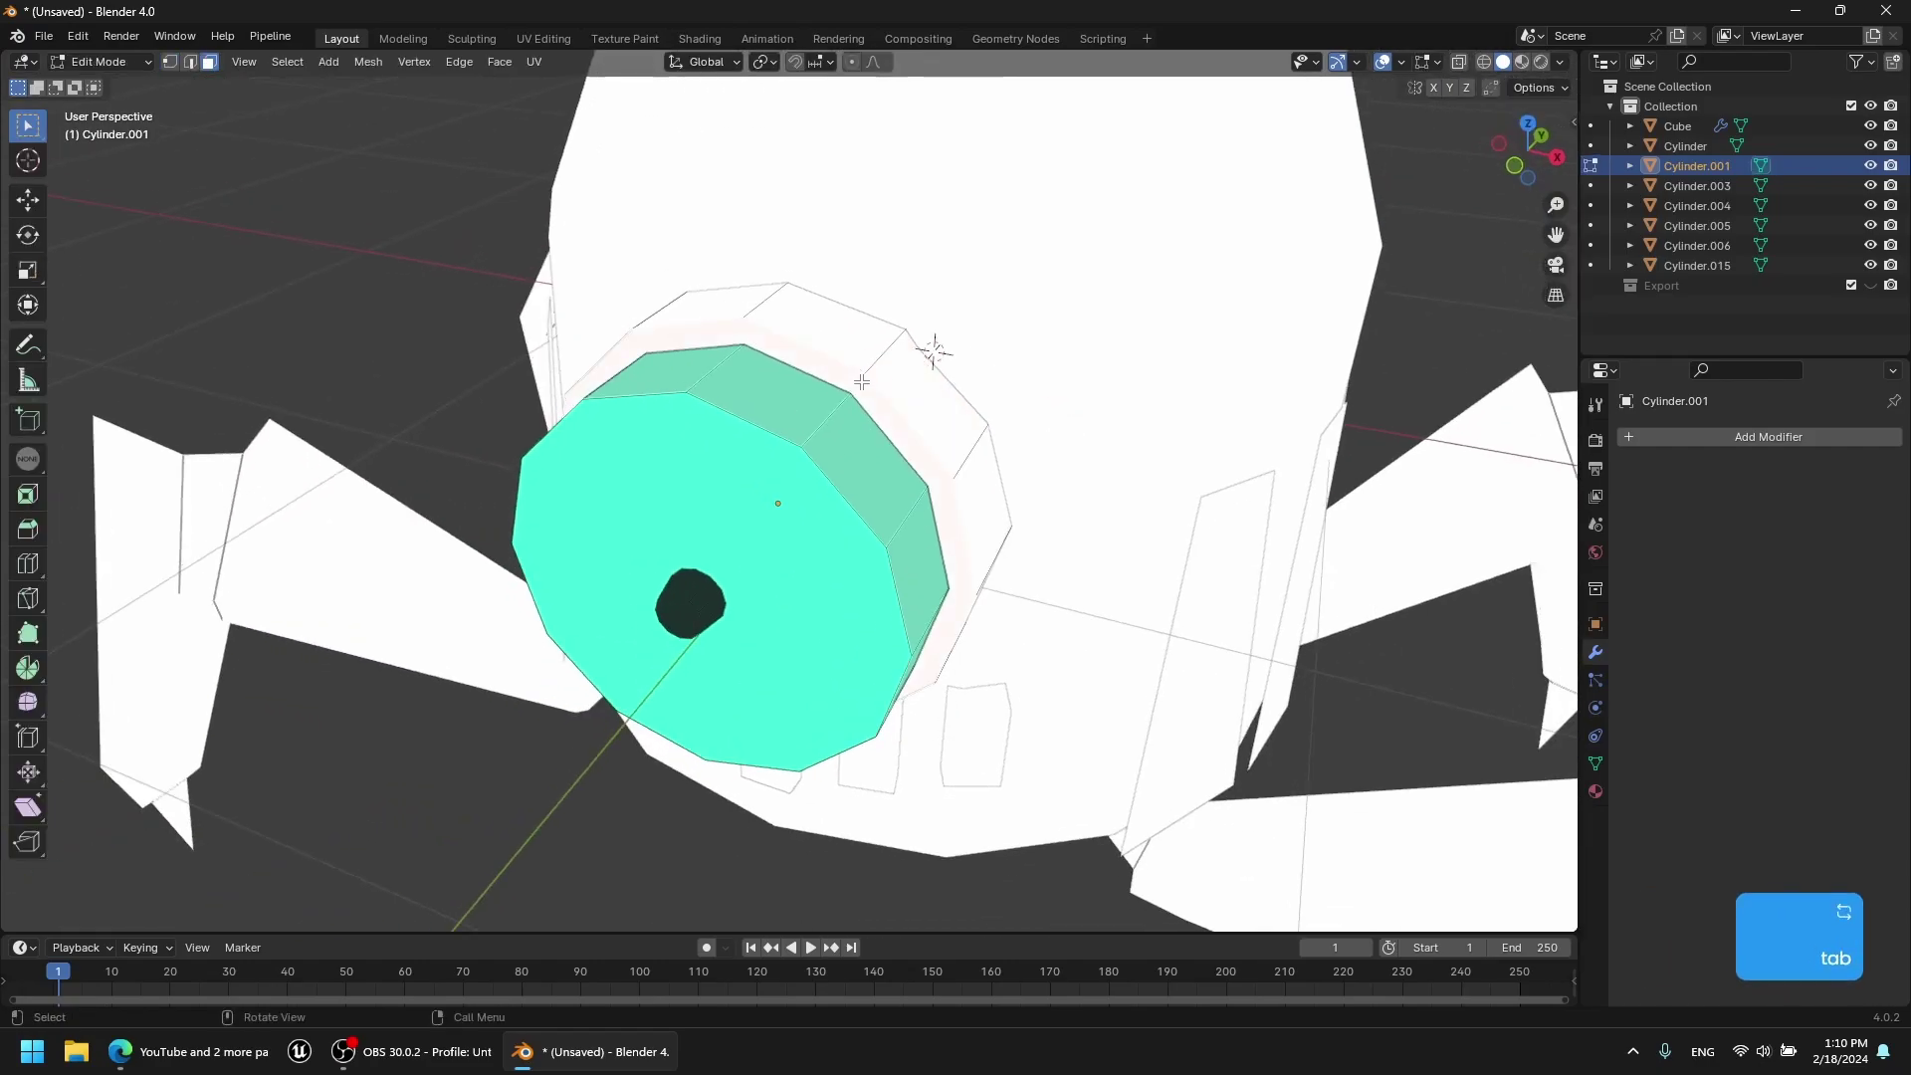
key("l")
key("Tab")
left_click(179, 83)
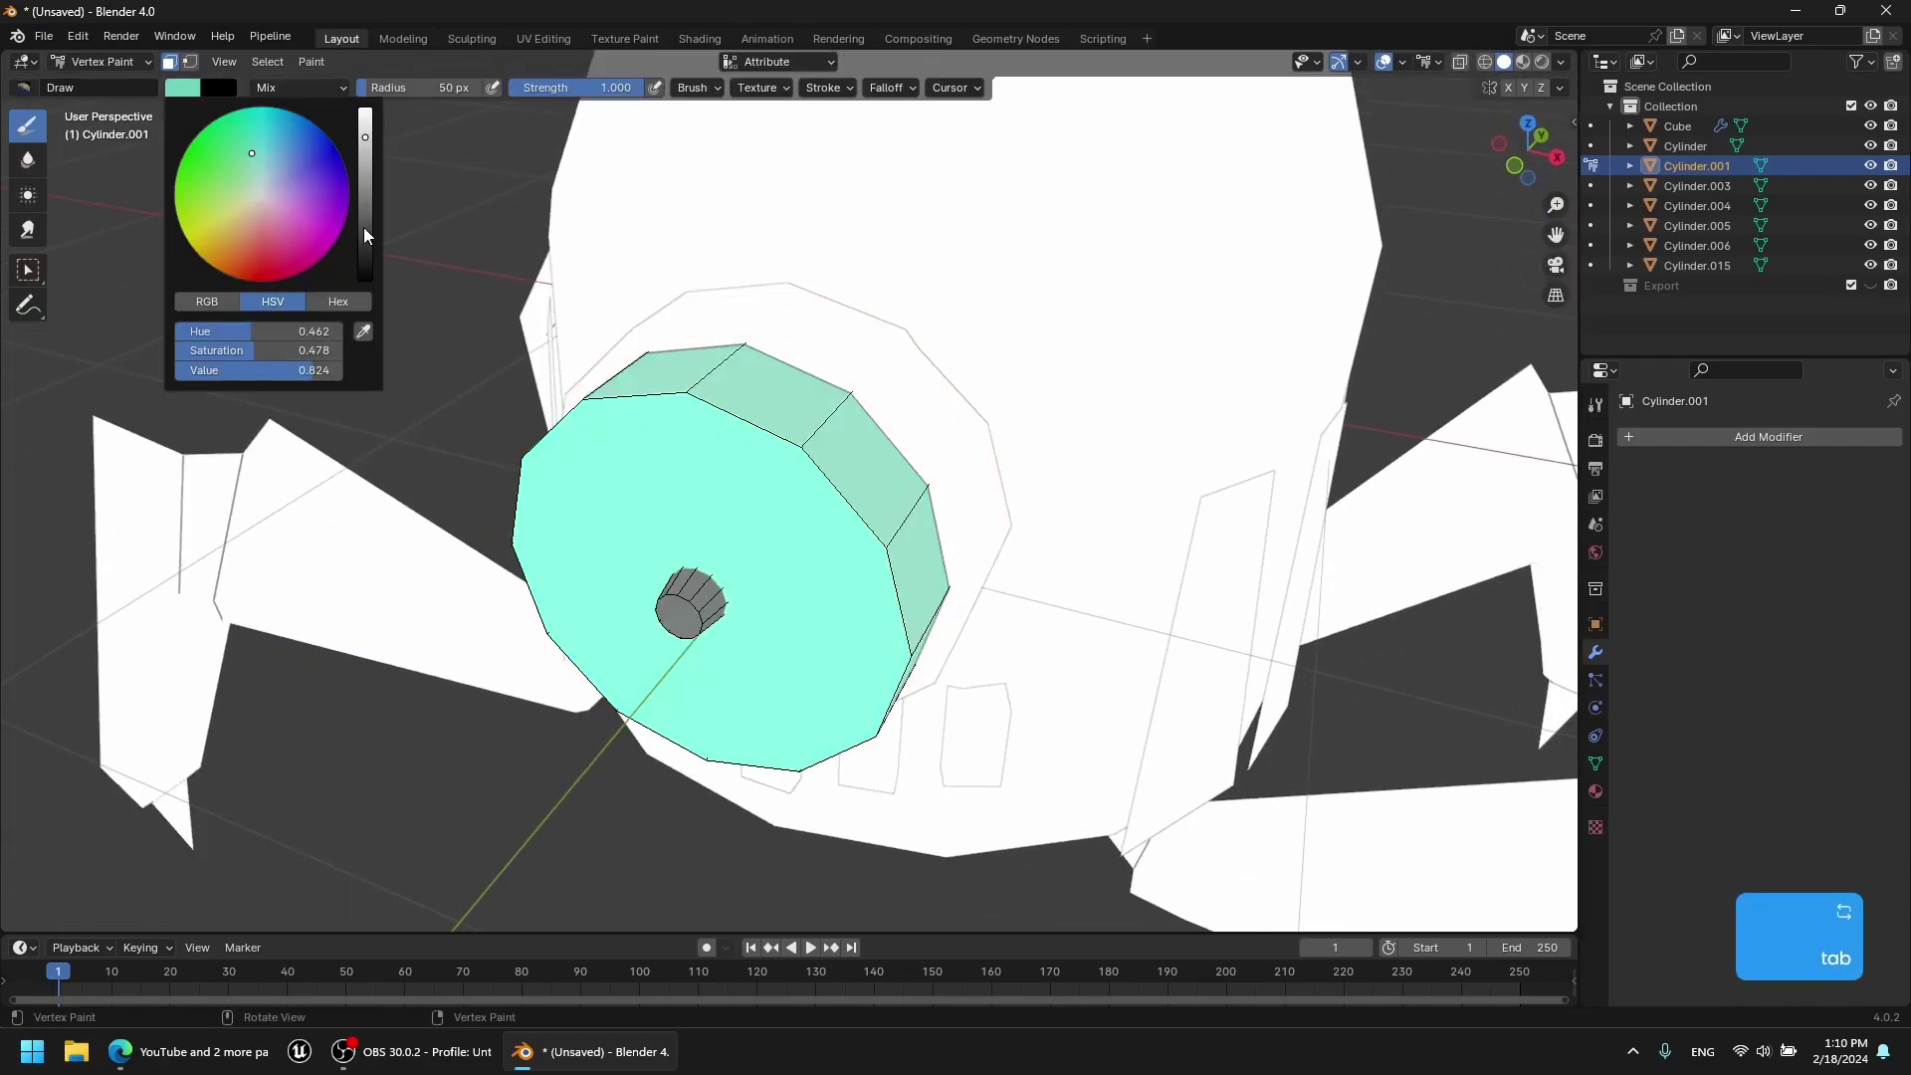
key("Tab")
key("ctrl+x")
middle_click_drag(828, 475, 939, 506)
key("ctrl+z")
mouse_move(891, 428)
middle_mouse_down()
mouse_move(797, 418)
mouse_move(998, 367)
mouse_move(791, 335)
middle_mouse_up()
Fill the eye's housing ring with dark grey vertex colour and its front face with a slightly lighter grey.
left_click(121, 68)
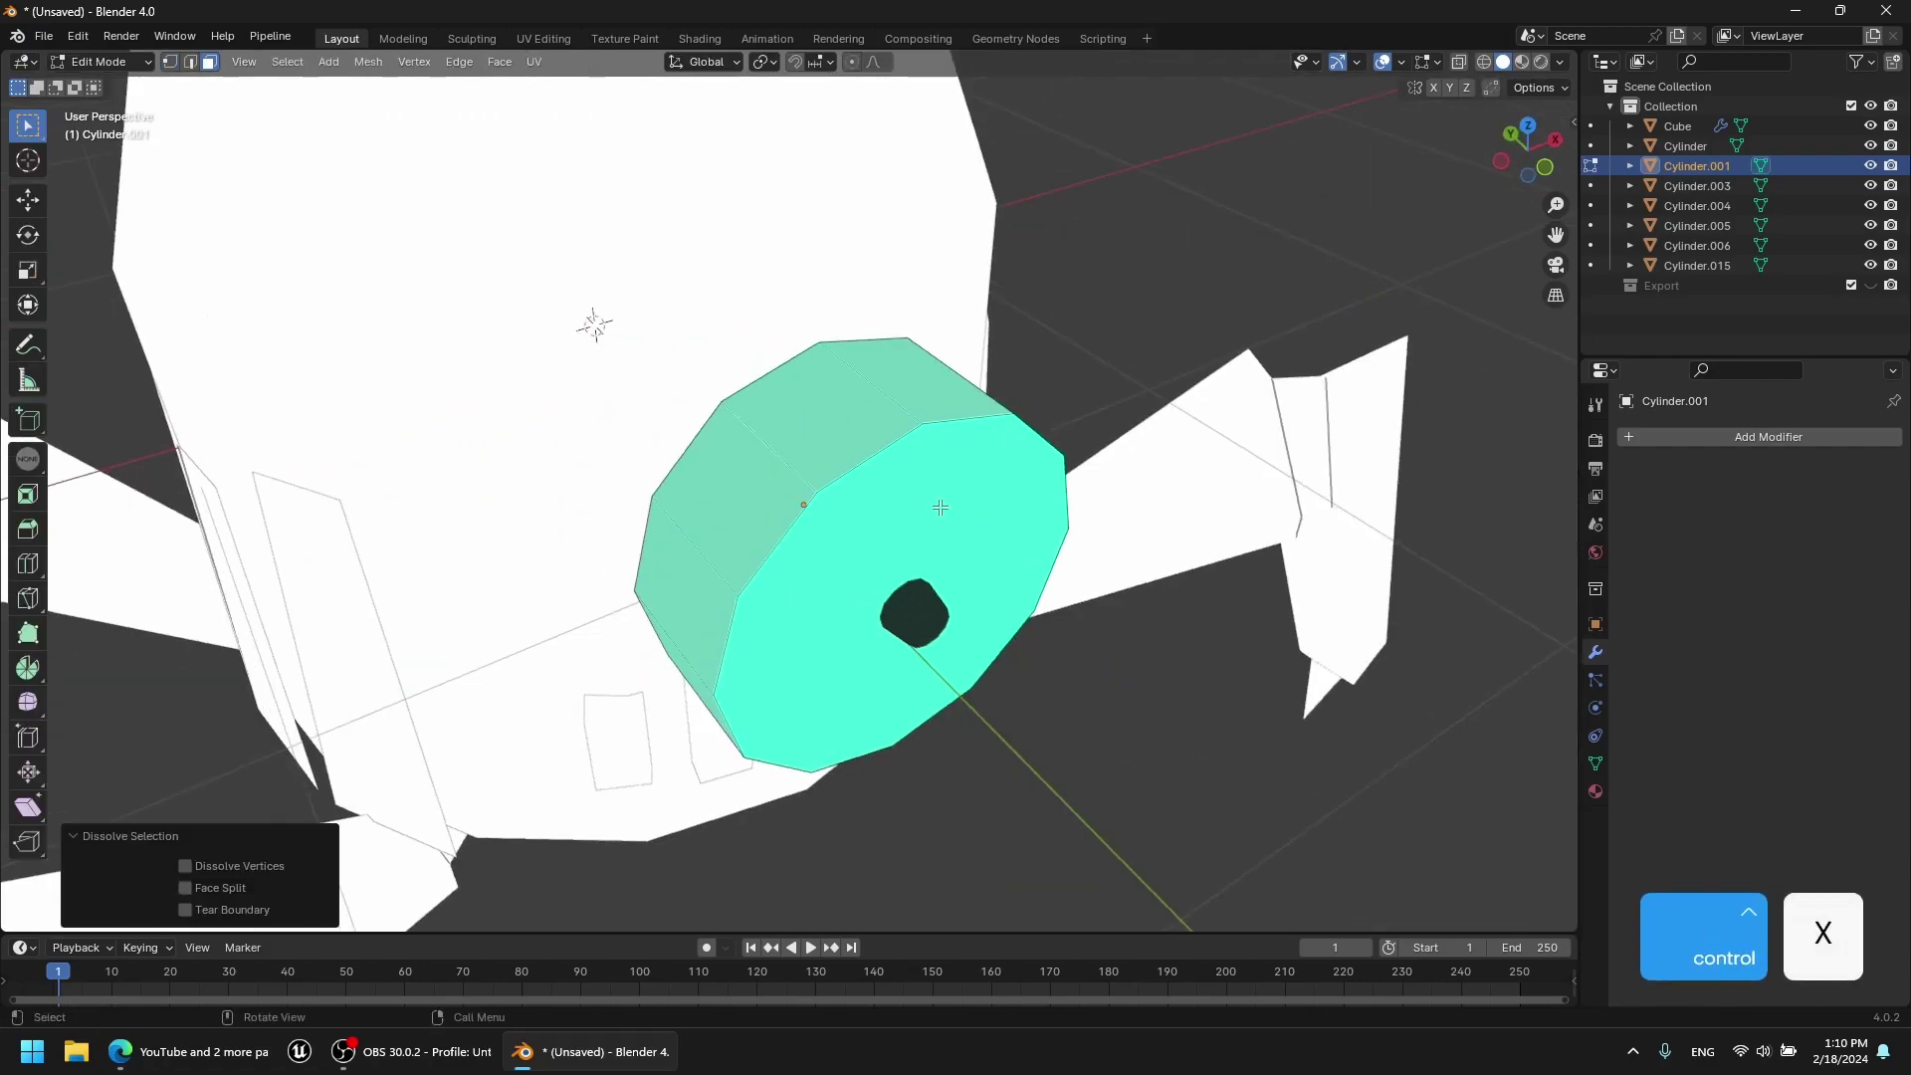
key("Tab")
key("Tab")
key("Tab")
left_click(199, 87)
key("ctrl+x")
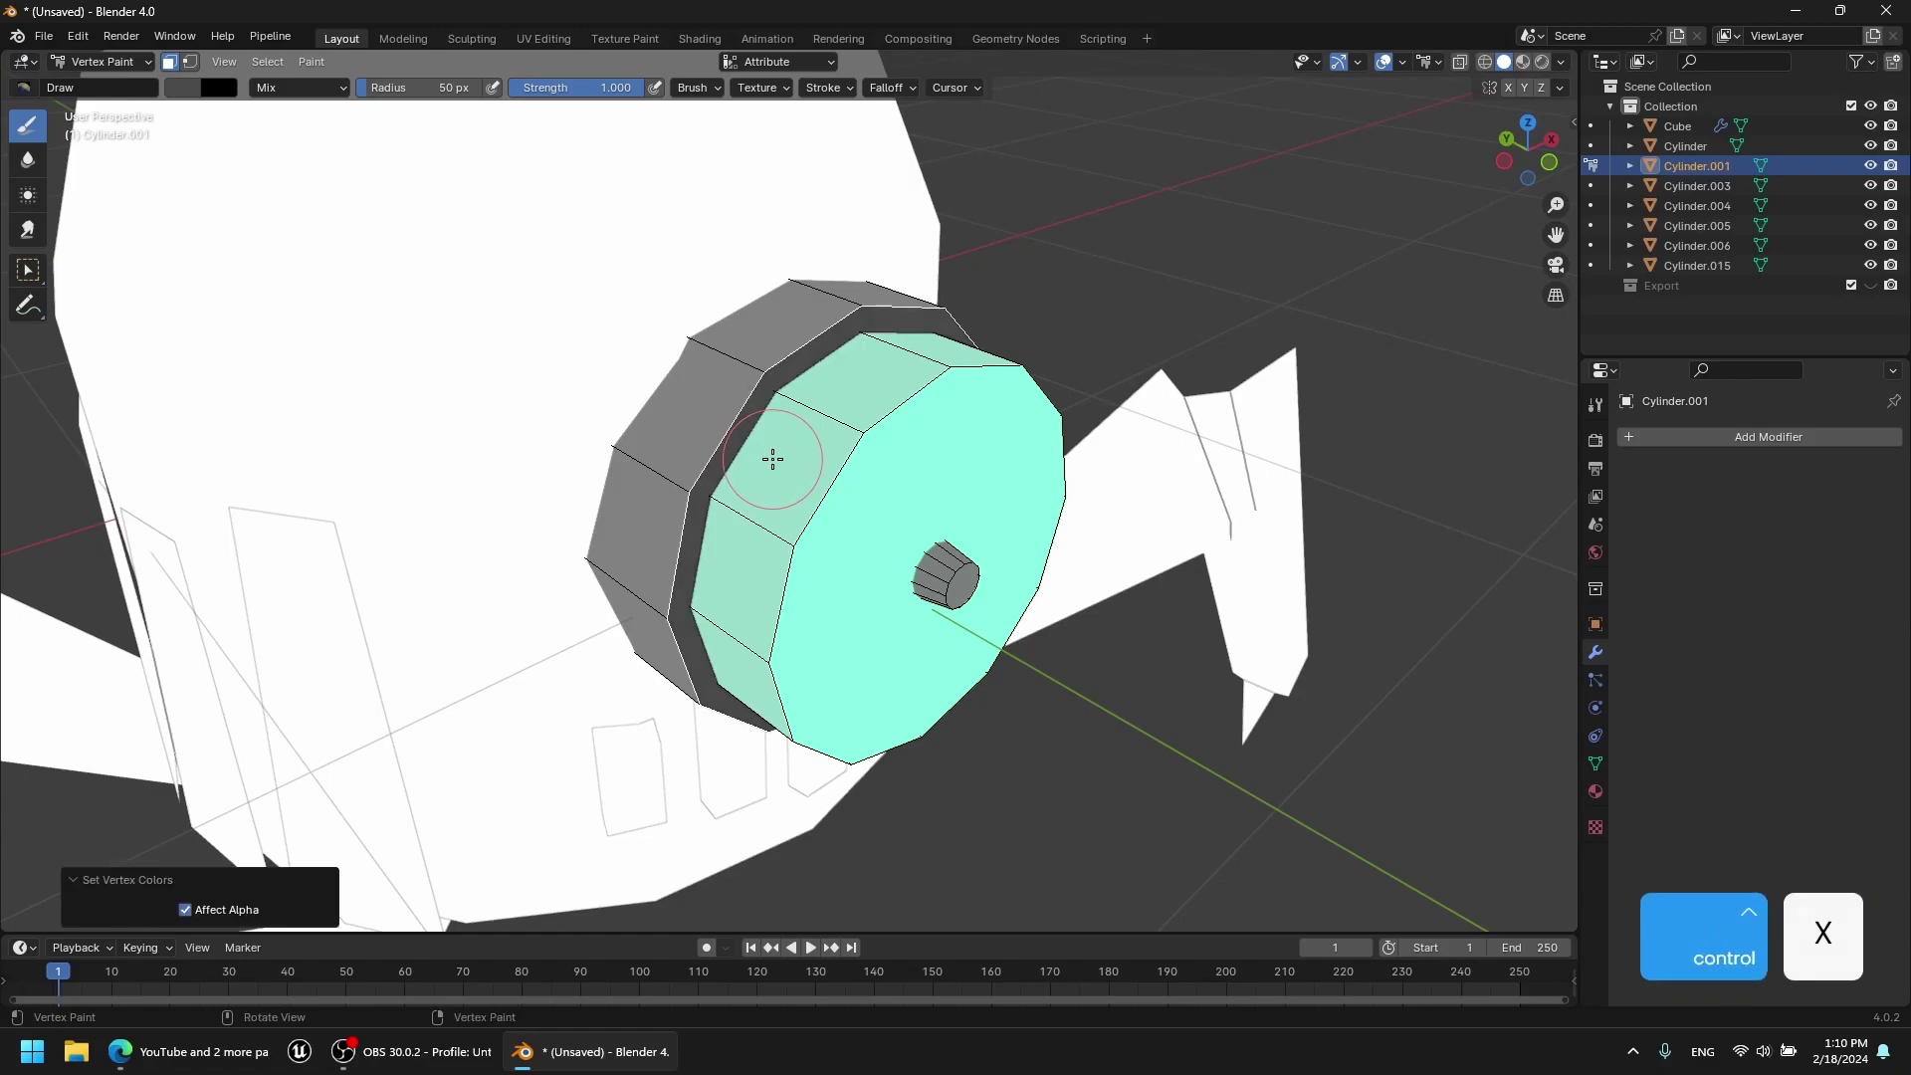
Leave editing of the eye object and select the robot's main body in Object Mode.
key("Tab")
key("Tab")
key("Tab")
mouse_move(1113, 311)
middle_mouse_down()
mouse_move(1035, 318)
mouse_move(964, 275)
mouse_move(1135, 320)
mouse_move(876, 329)
mouse_move(956, 311)
mouse_move(924, 299)
middle_mouse_up()
key("Tab")
key("Tab")
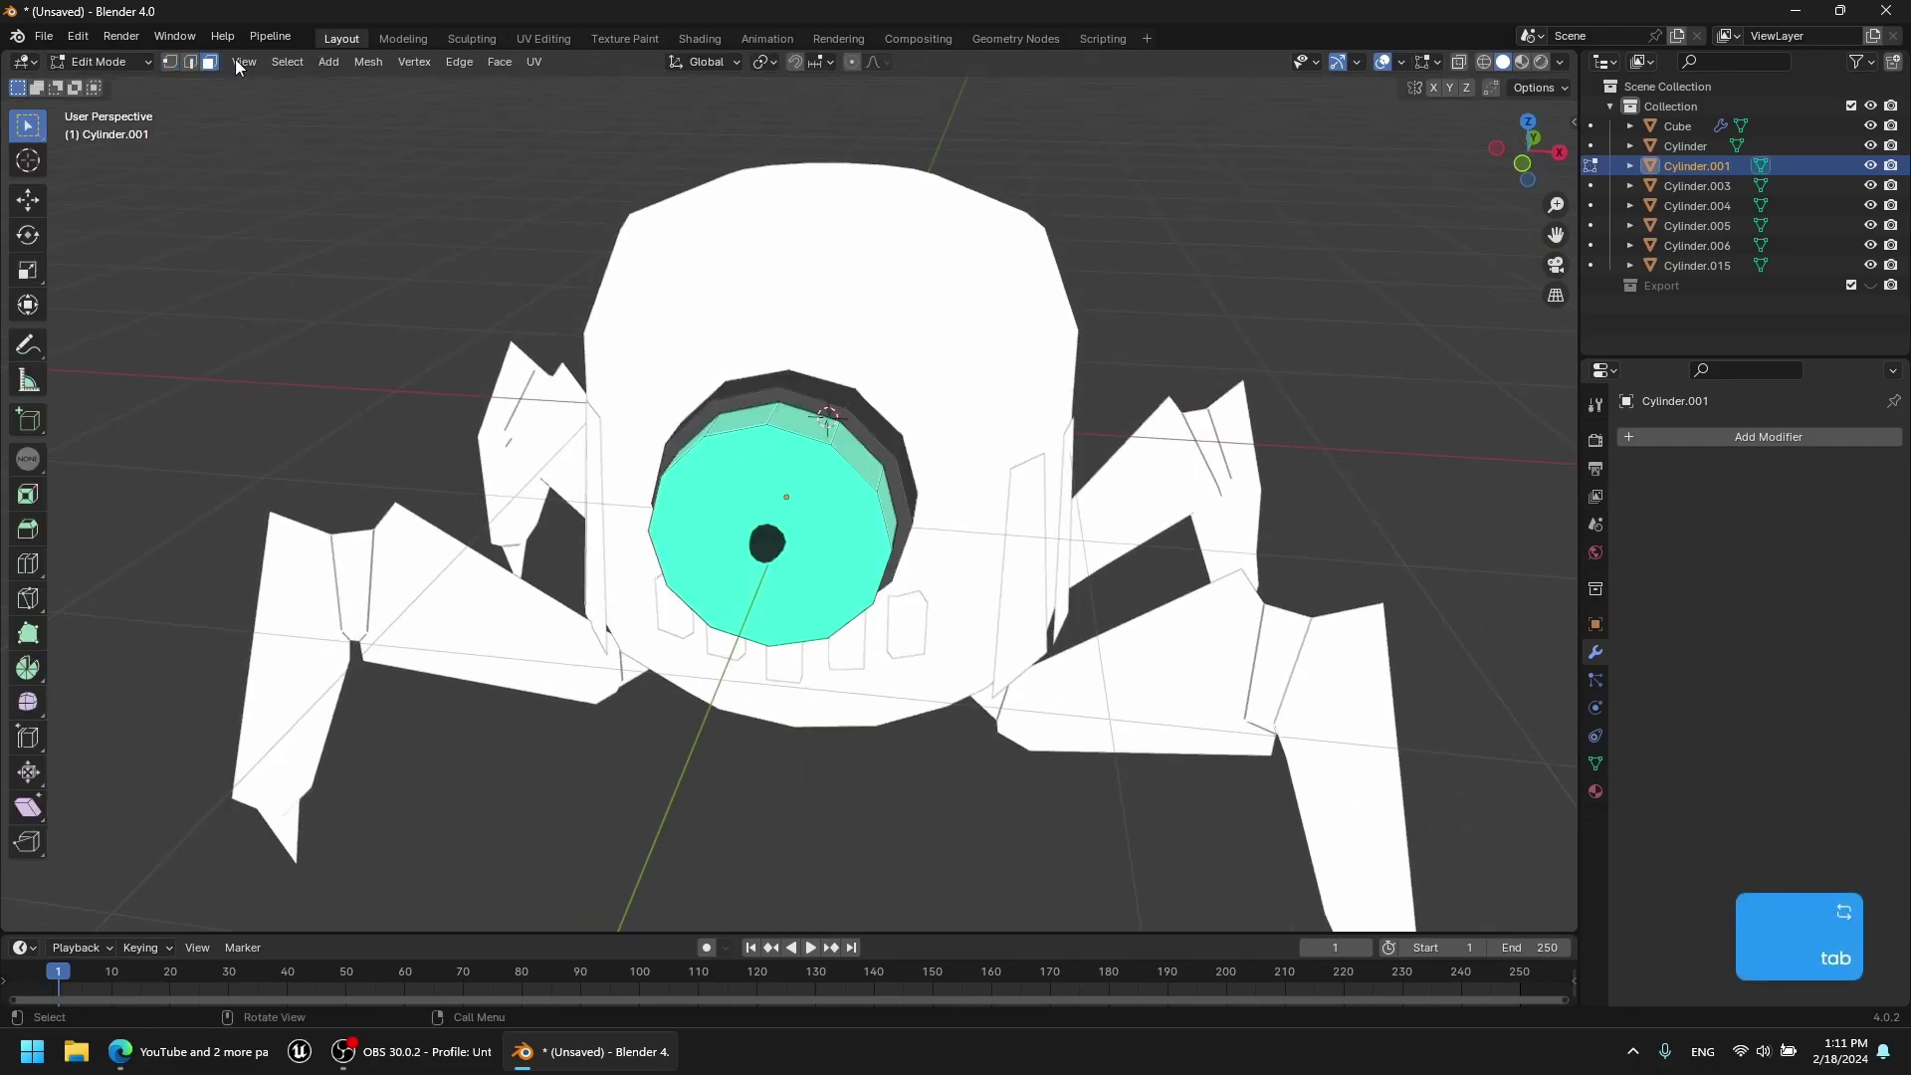
left_click(111, 66)
left_click(110, 86)
left_click(926, 410)
scroll(901, 431, "down", 4)
scroll(901, 431, "up", 3)
key("g")
left_click(1035, 298)
key("ctrl+z")
Select all faces of the main body and fill the whole body with a dark grey vertex colour.
key("Tab")
key("a")
middle_click_drag(971, 527, 1035, 498)
scroll(1015, 498, "up", 1)
scroll(926, 398, "up", 1)
middle_click_drag(886, 397, 770, 320, "shift")
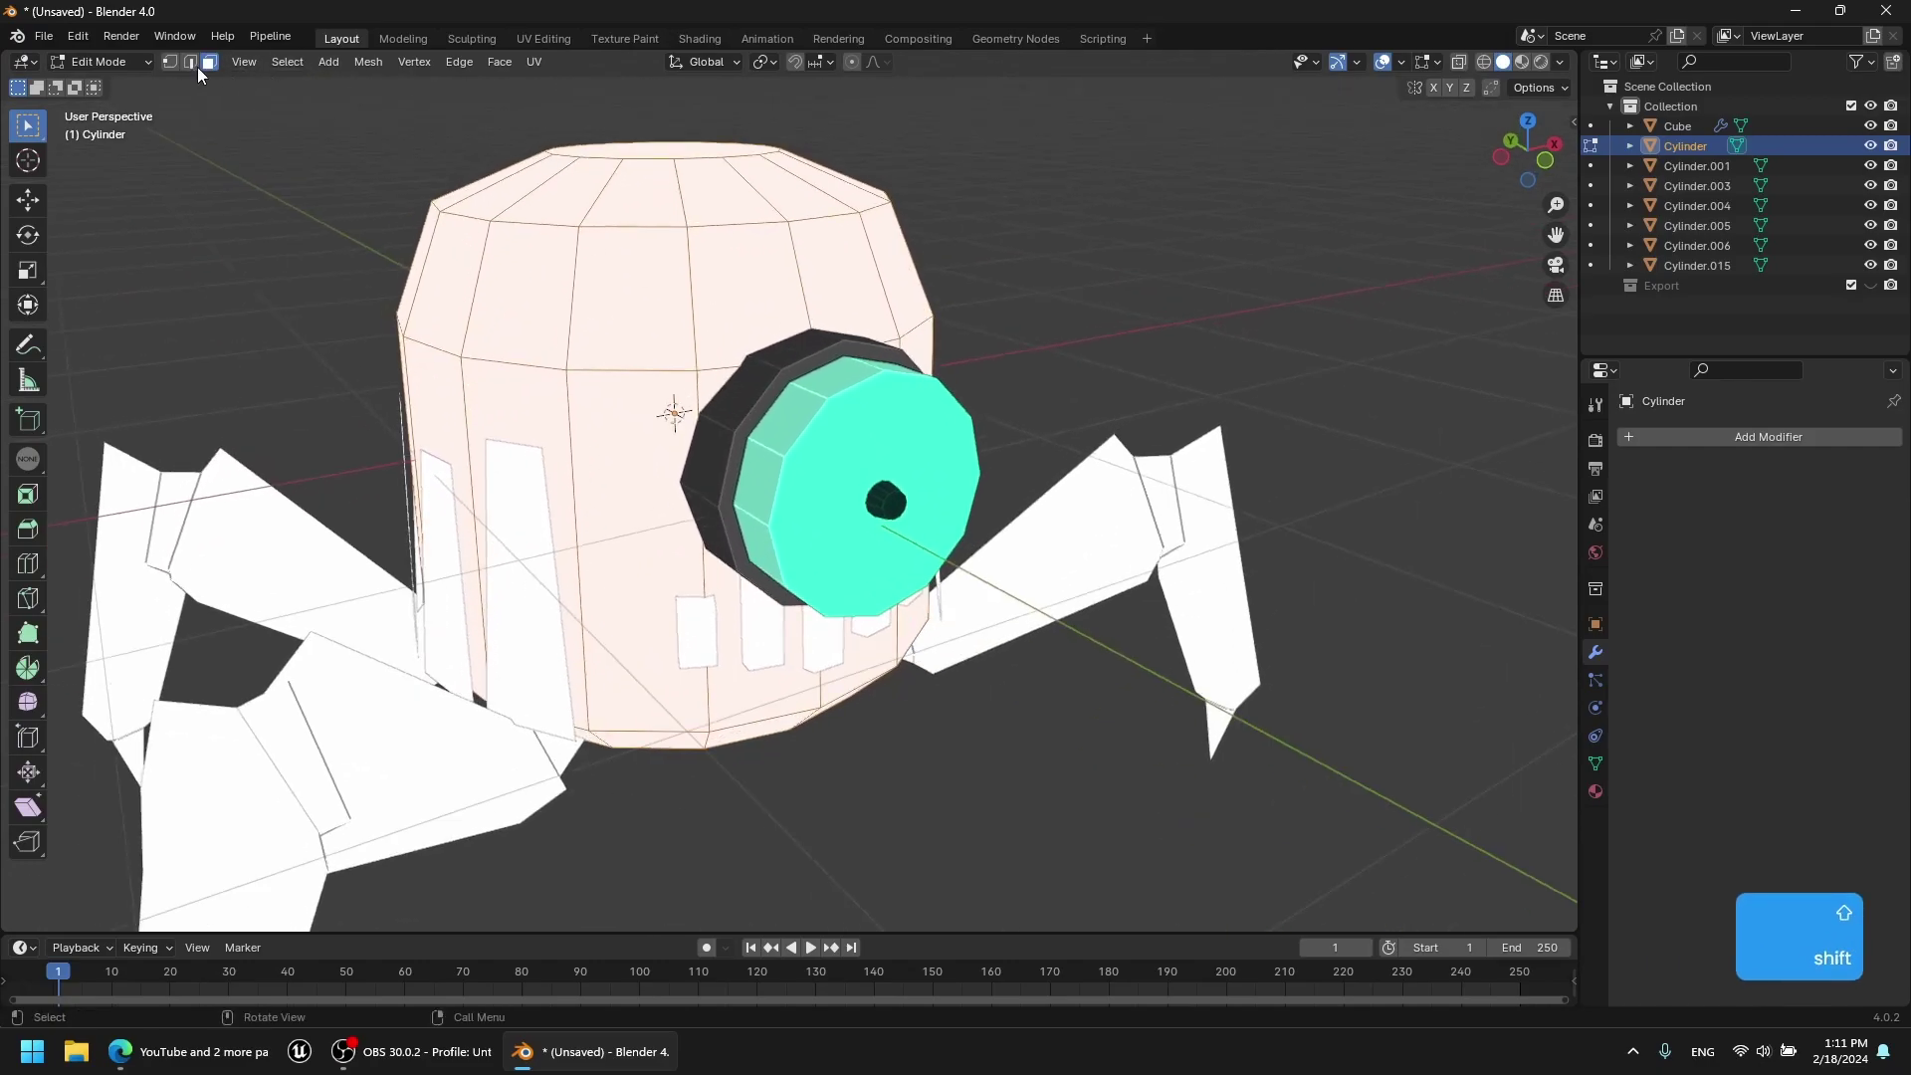
left_click(107, 151)
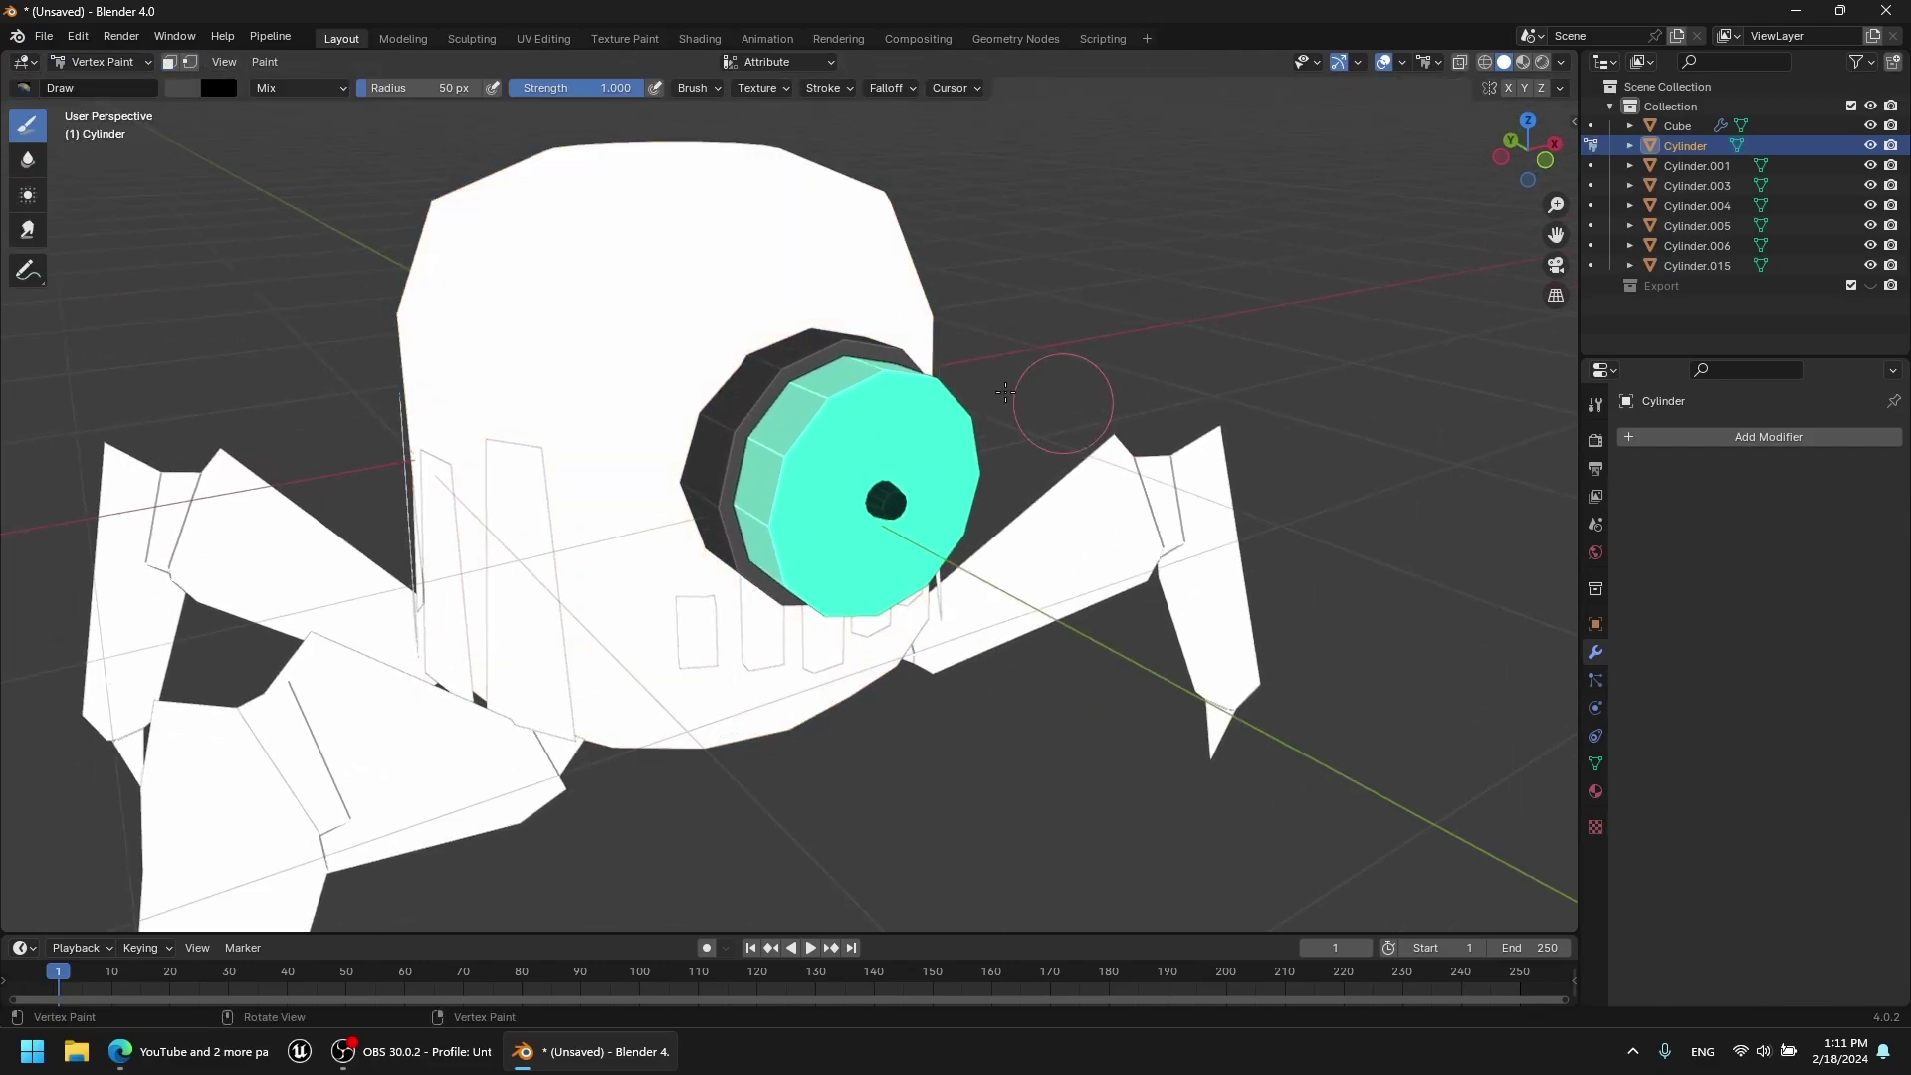
middle_click_drag(135, 157, 256, 99)
left_click(183, 85)
left_click(389, 343)
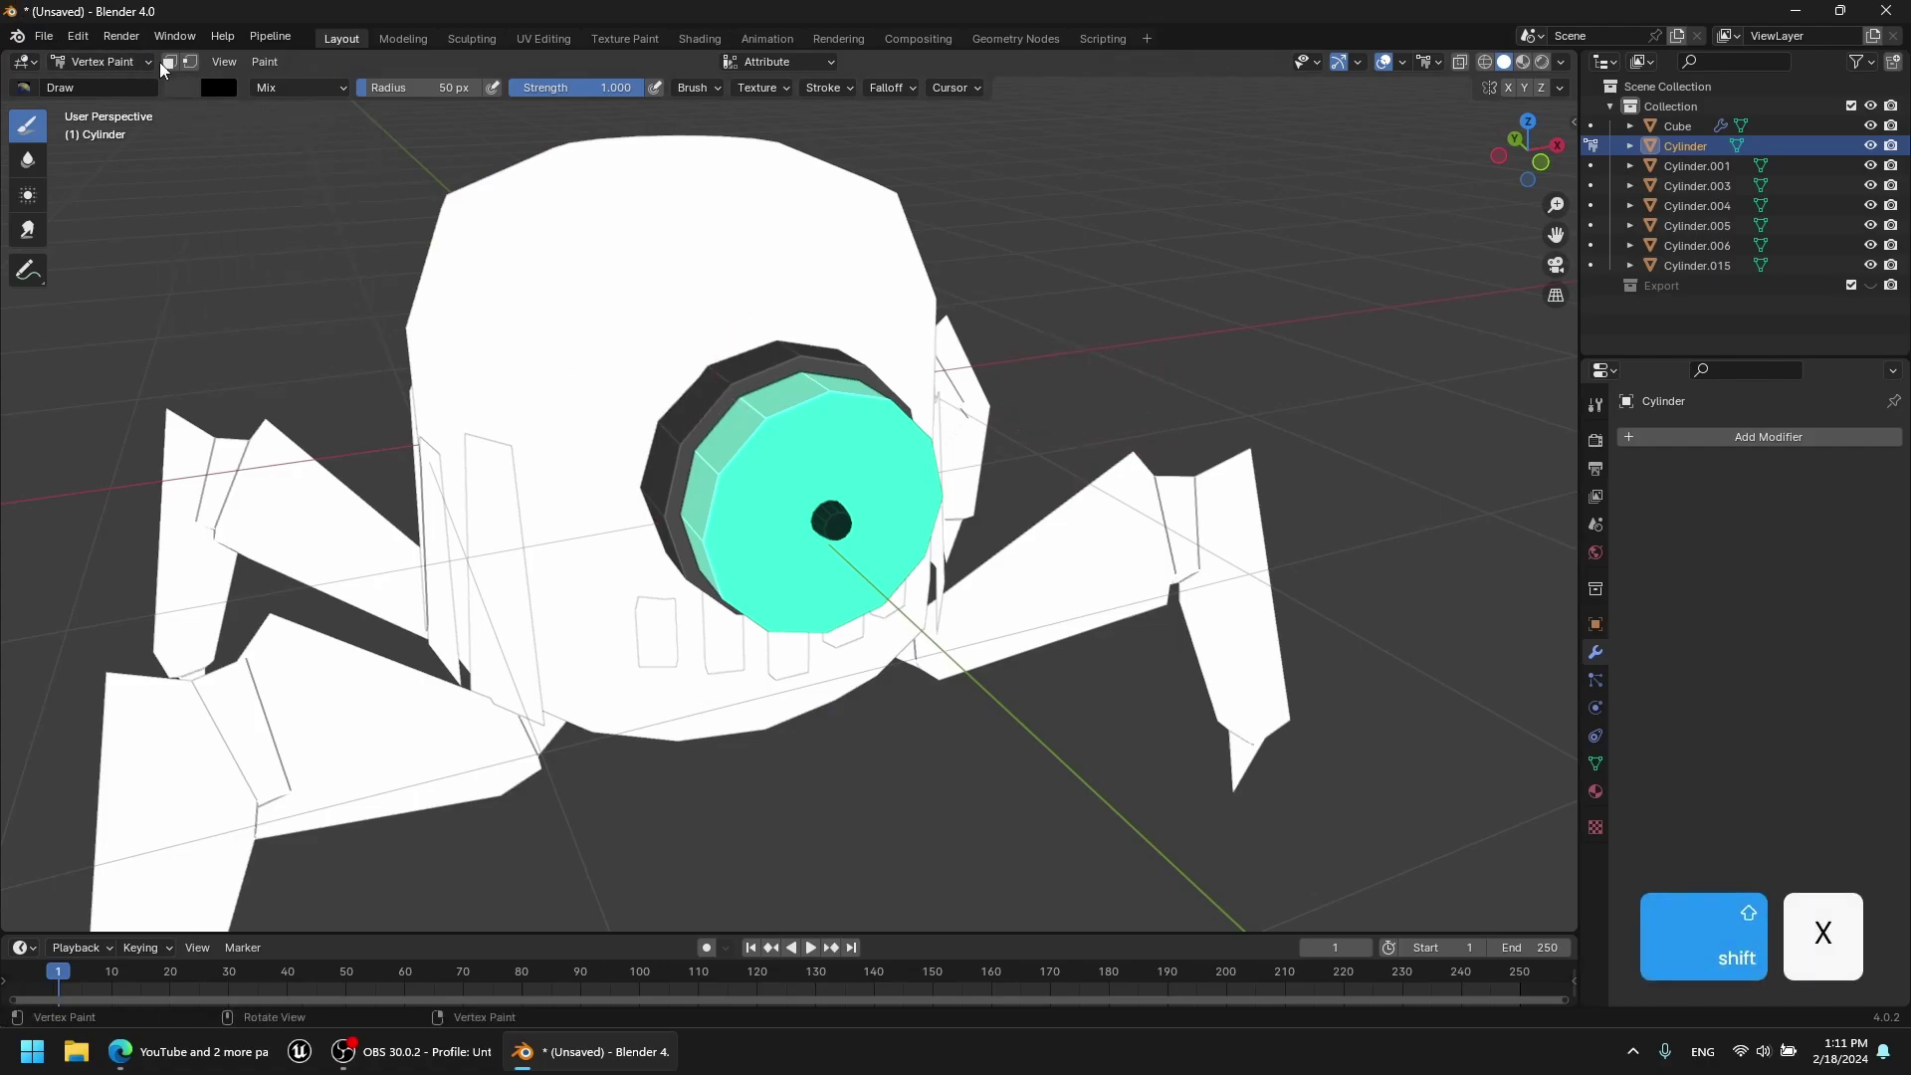
mouse_move(885, 369)
middle_mouse_down()
mouse_move(811, 460)
mouse_move(817, 593)
mouse_move(866, 733)
middle_mouse_up()
Select all body faces above the lowest band in X-ray front view and return to Vertex Paint with them masked.
key("Tab")
scroll(909, 631, "down", 1)
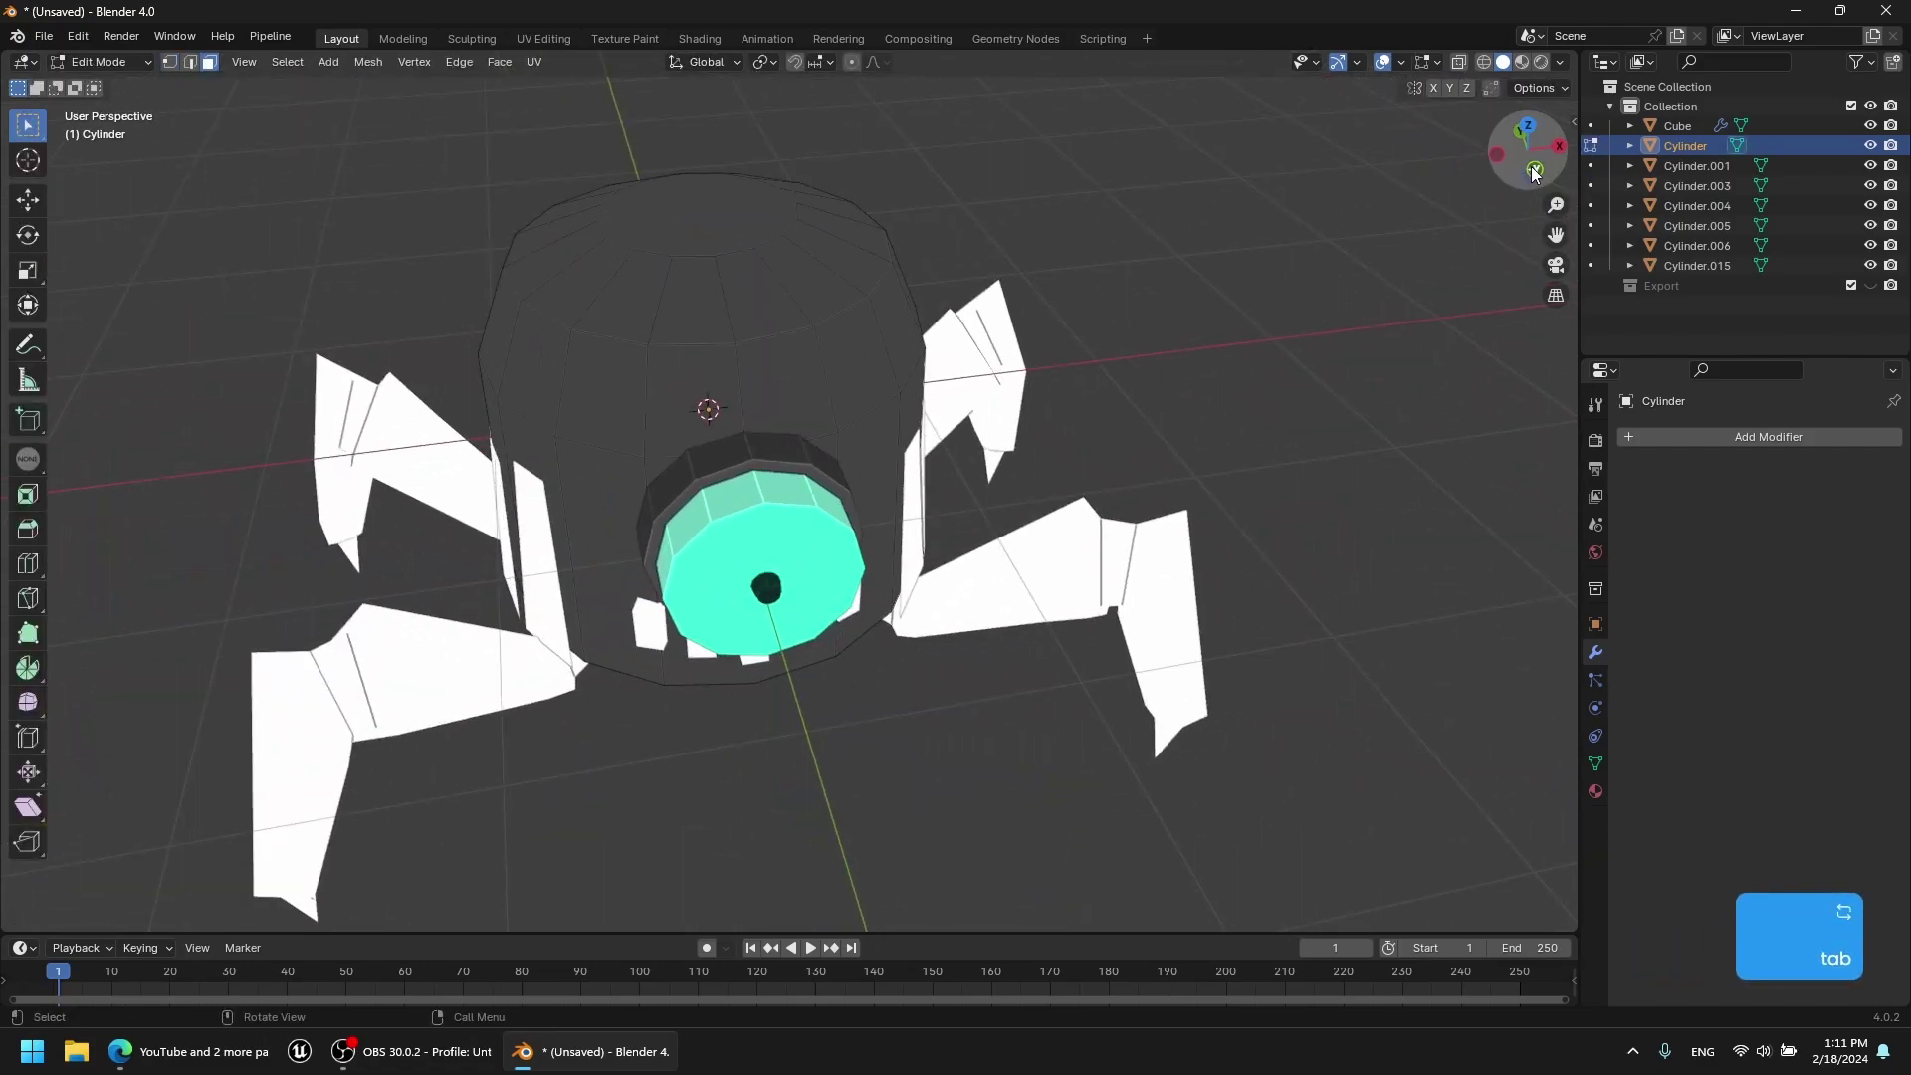
left_click(1536, 170)
key("alt+z")
left_click(924, 428, "alt")
left_click_drag(1031, 302, 359, 368, "shift")
middle_click_drag(359, 368, 953, 406)
key("alt+z")
left_click(1535, 166)
key("alt+z")
left_click_drag(969, 192, 517, 241, "shift")
key("alt+z")
mouse_move(901, 328)
middle_mouse_down()
mouse_move(909, 405)
mouse_move(809, 346)
mouse_move(704, 426)
mouse_move(207, 111)
middle_mouse_up()
key("Tab")
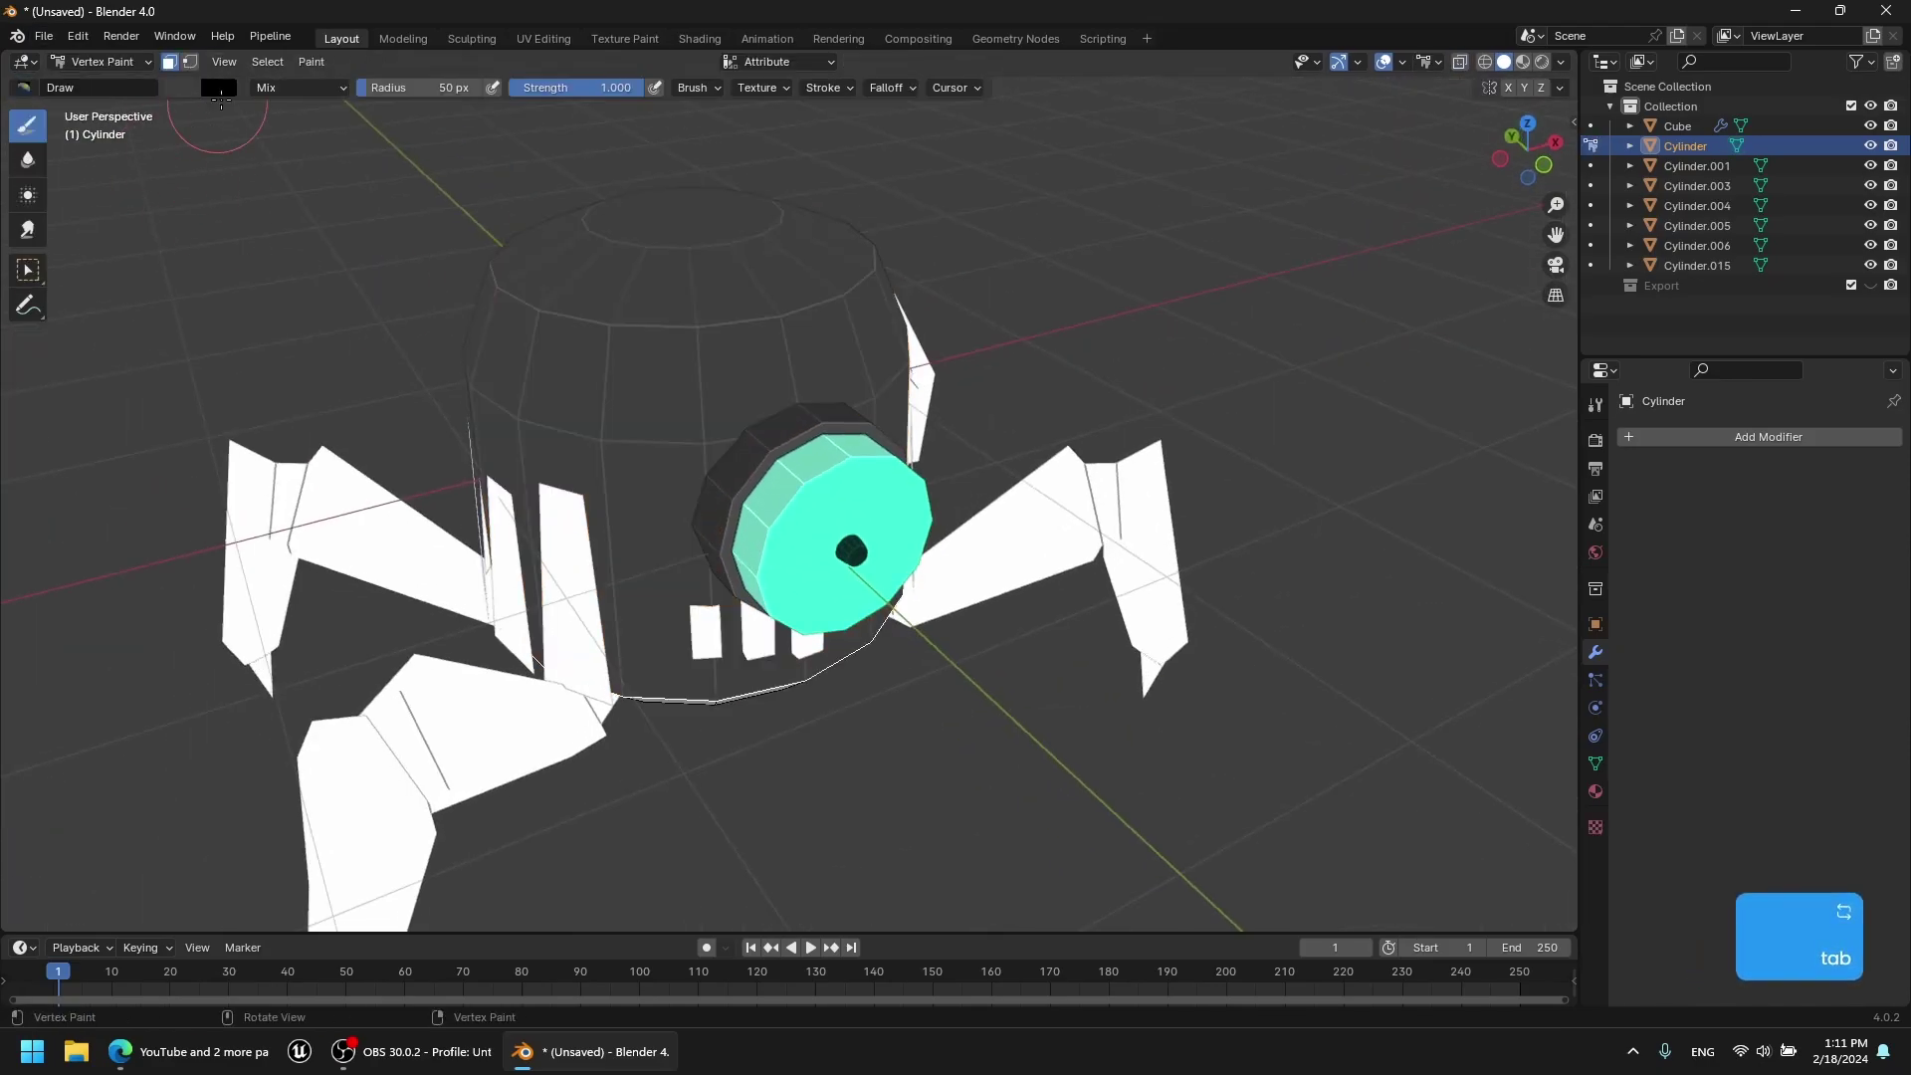
Try purple and other vertex colours on the selected upper body faces.
left_click(218, 87)
middle_click_drag(444, 345, 379, 299)
left_click(218, 87)
right_click(248, 141)
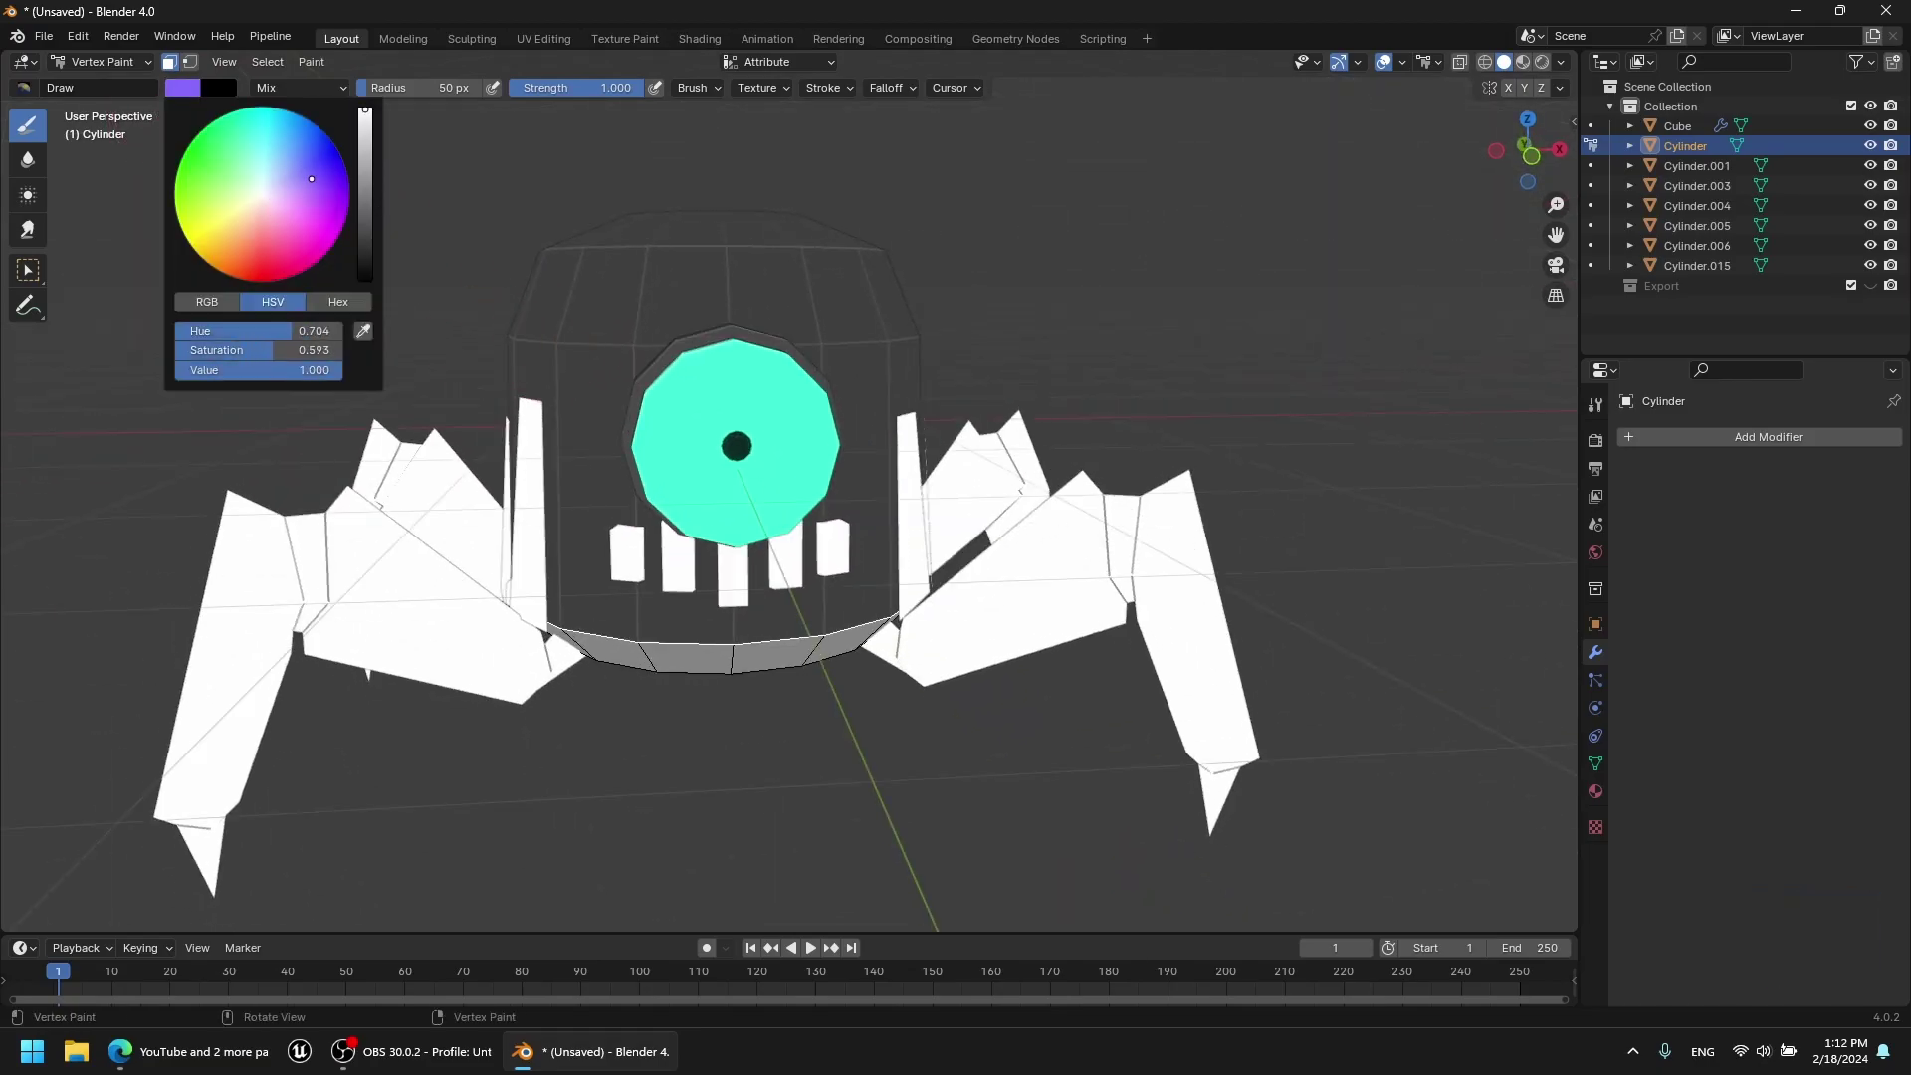
key("ctrl+x")
middle_click_drag(990, 441, 1014, 436)
left_click(169, 88)
left_click_drag(276, 252, 298, 244)
key("ctrl+x")
left_click(190, 92)
left_click(237, 260)
key("ctrl+x")
Fill the selected upper body faces with a red vertex colour.
mouse_move(942, 413)
middle_mouse_down()
mouse_move(876, 411)
mouse_move(973, 426)
mouse_move(787, 433)
mouse_move(729, 509)
mouse_move(886, 551)
mouse_move(722, 343)
mouse_move(667, 409)
mouse_move(736, 247)
middle_mouse_up()
left_click(183, 88)
key("ctrl+x")
Bevel the edge loop around the body's upper shoulder by 0.0368 m with one segment.
scroll(827, 436, "down", 4)
key("Tab")
key("Tab")
scroll(866, 438, "up", 4)
key("Tab")
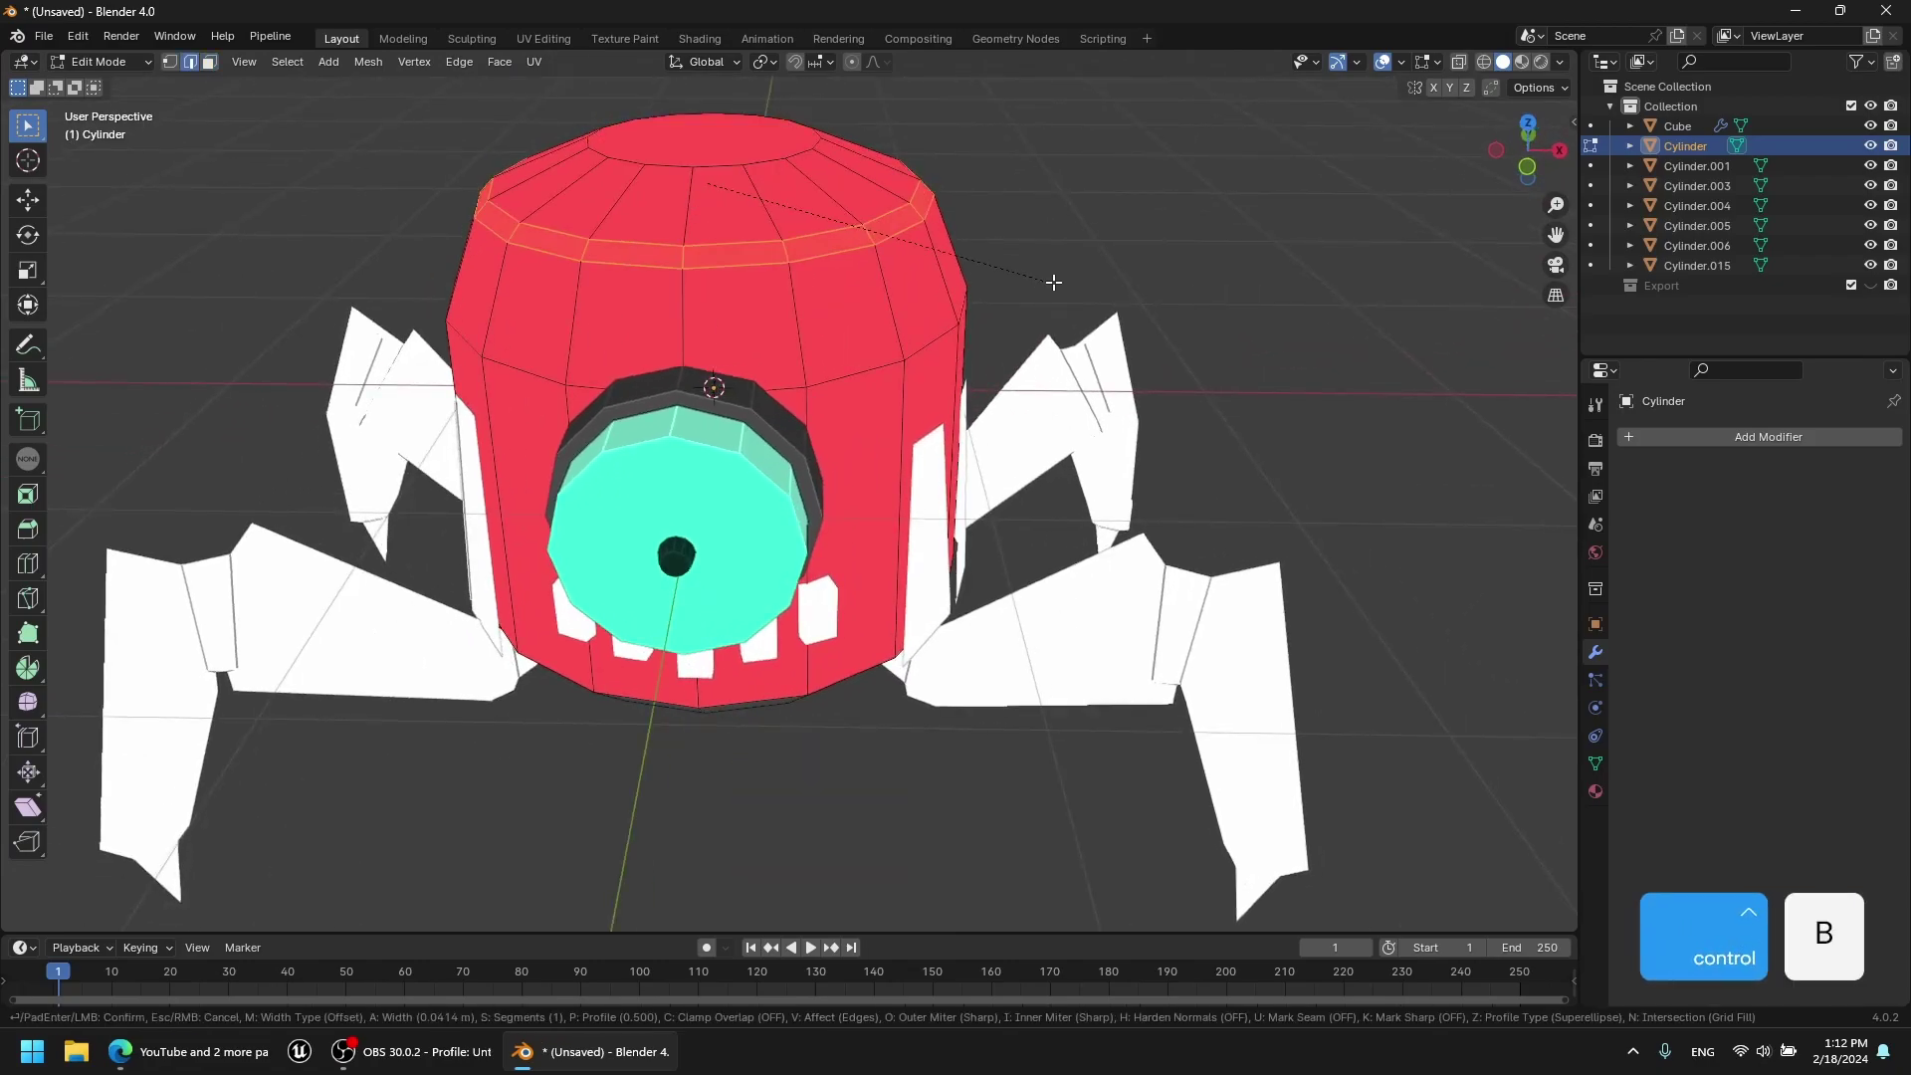
left_click(1048, 282)
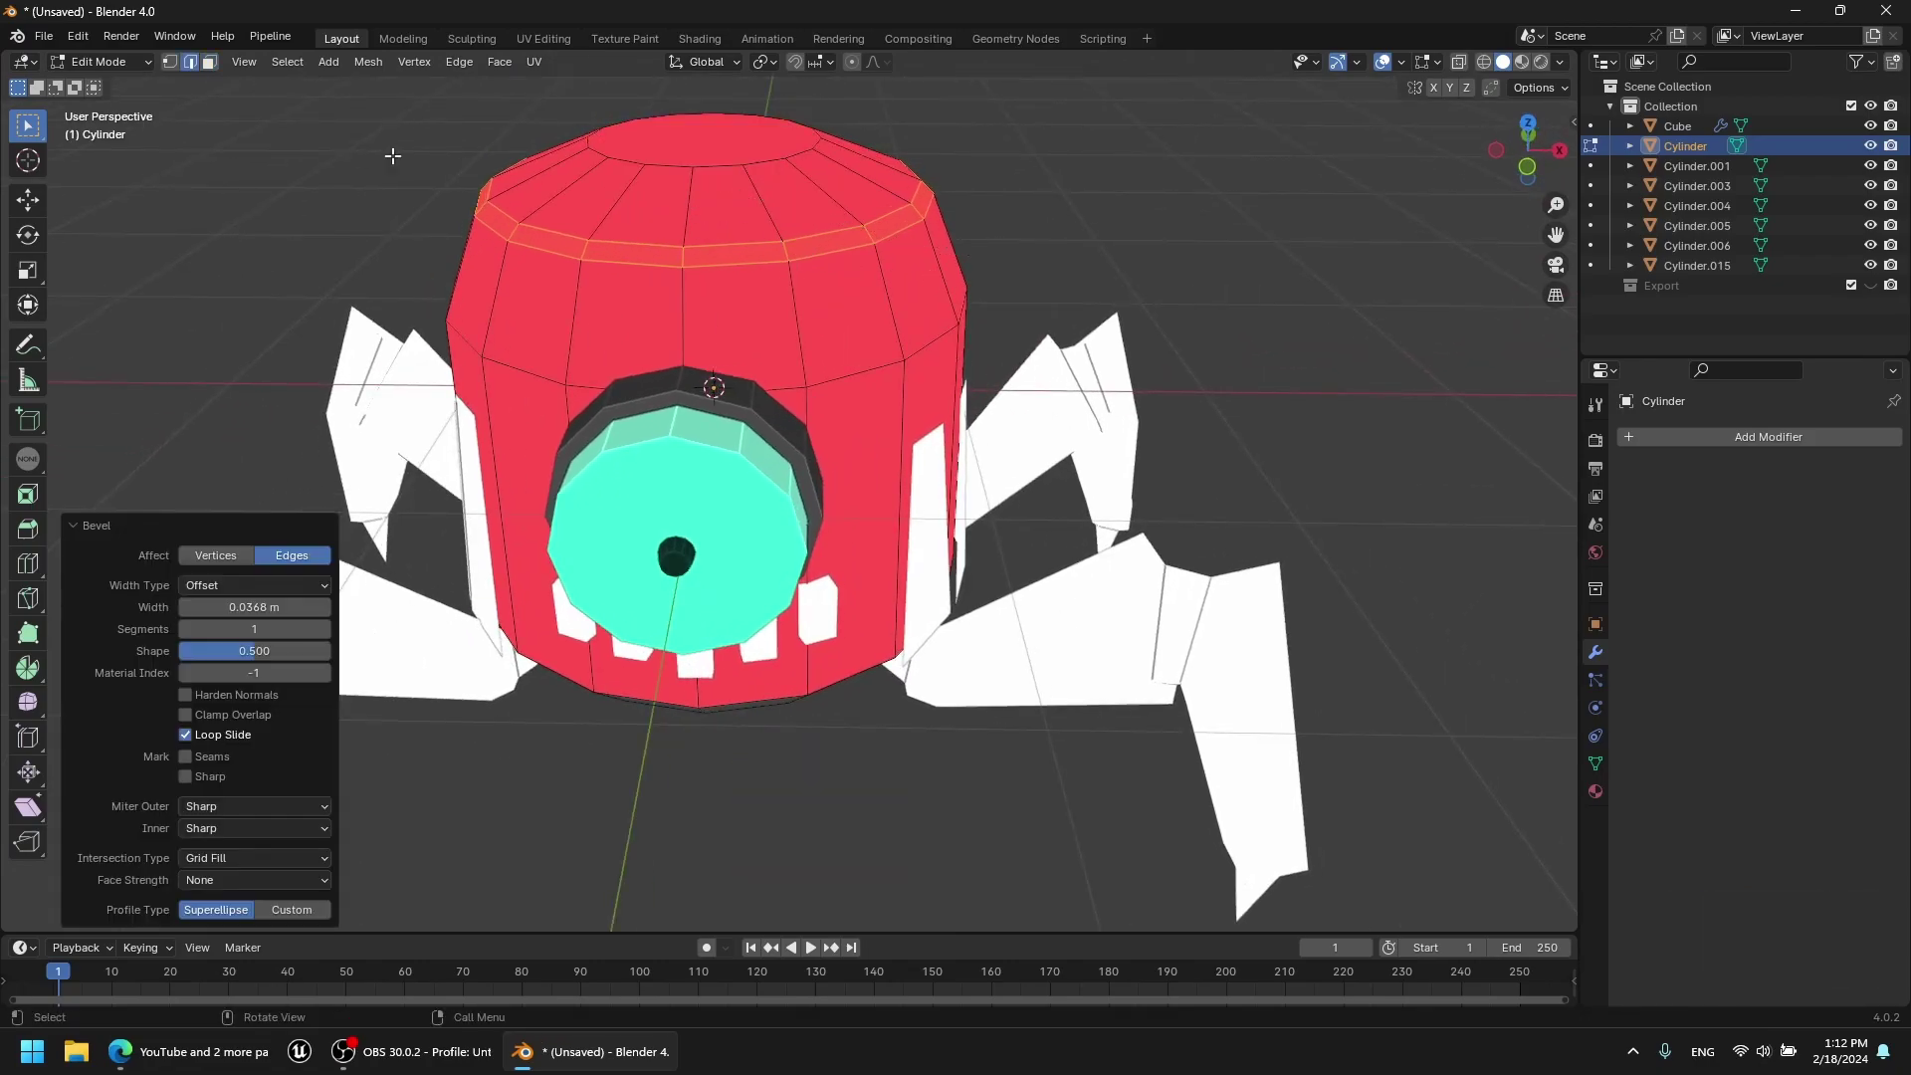
Fill the bevelled band around the body's shoulder with a darker red vertex colour.
key("Tab")
left_click(182, 88)
left_click(218, 87)
left_click(182, 86)
left_click_drag(363, 127, 363, 165)
key("shift+k")
Bevel the edge loop around the body's flat top cap by 0.0224 m with one segment.
key("Tab")
middle_click_drag(878, 308, 1060, 261)
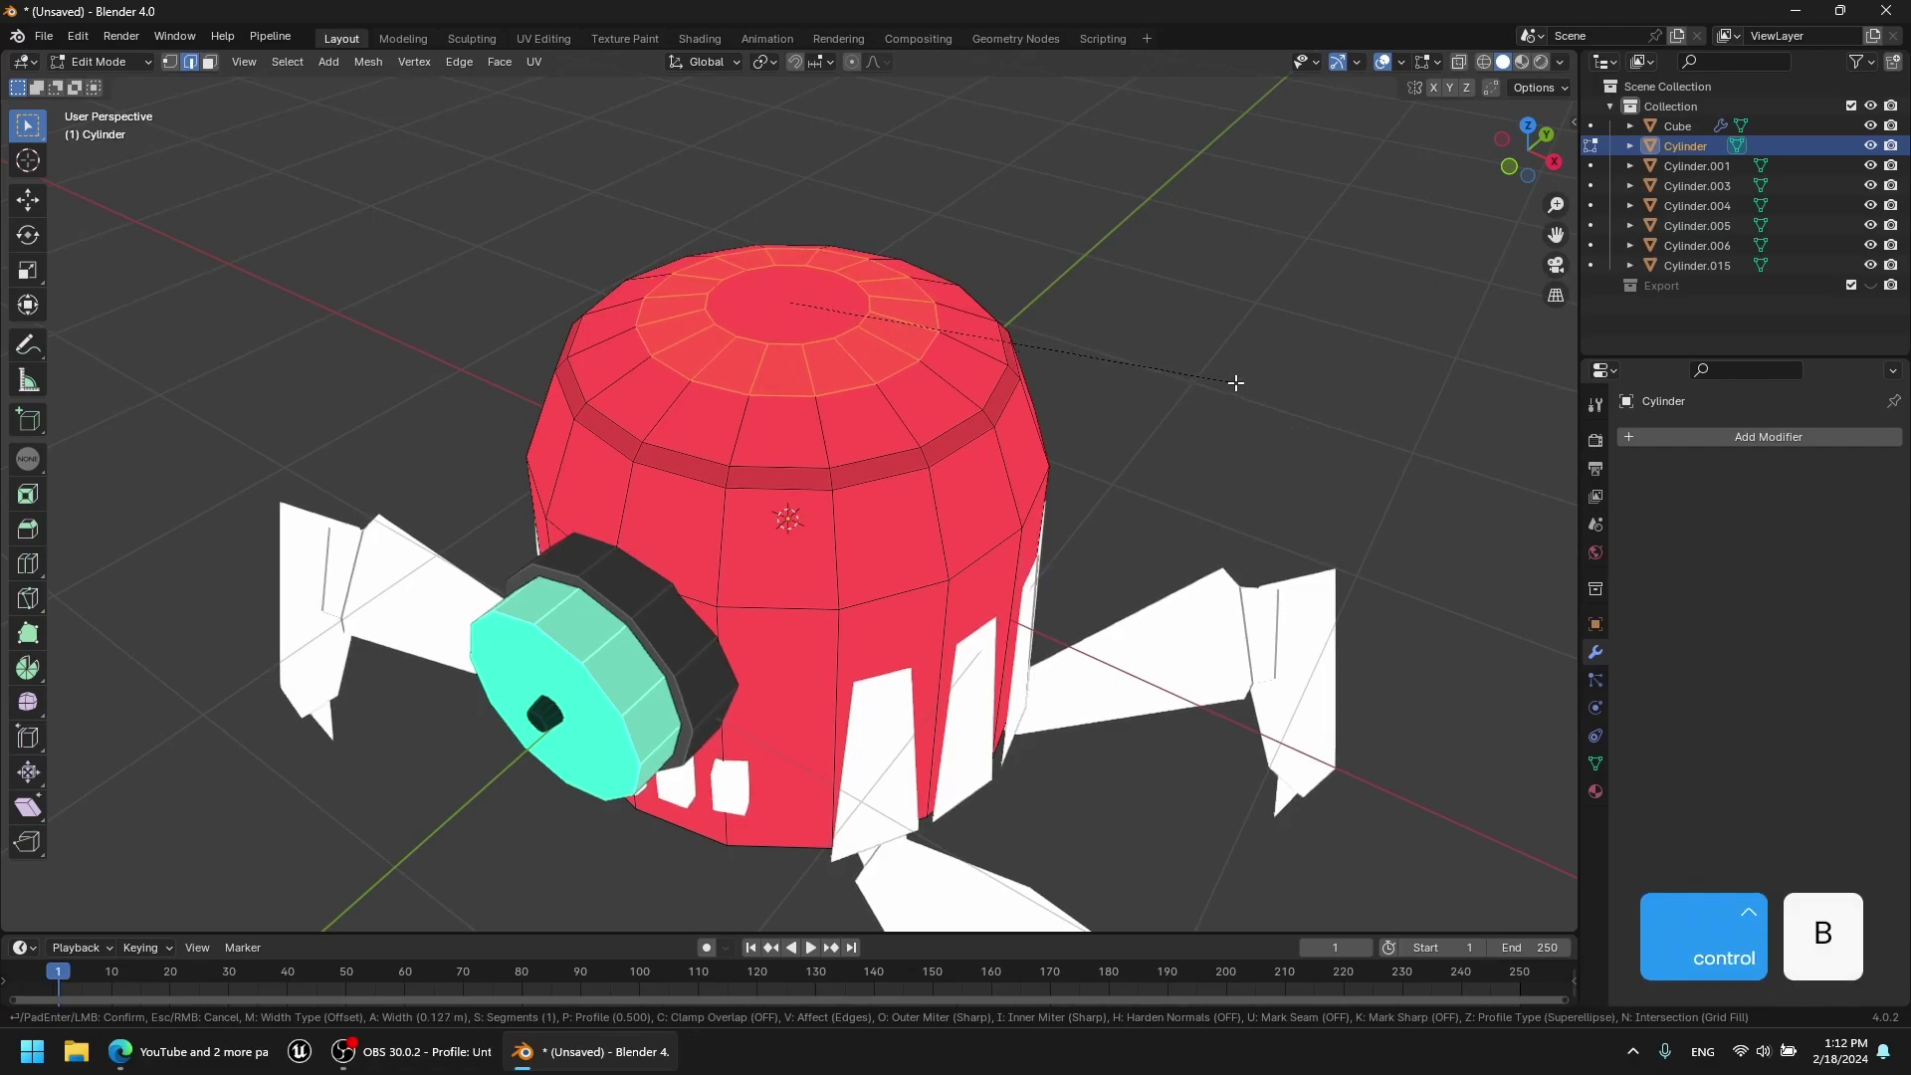
left_click(1207, 373)
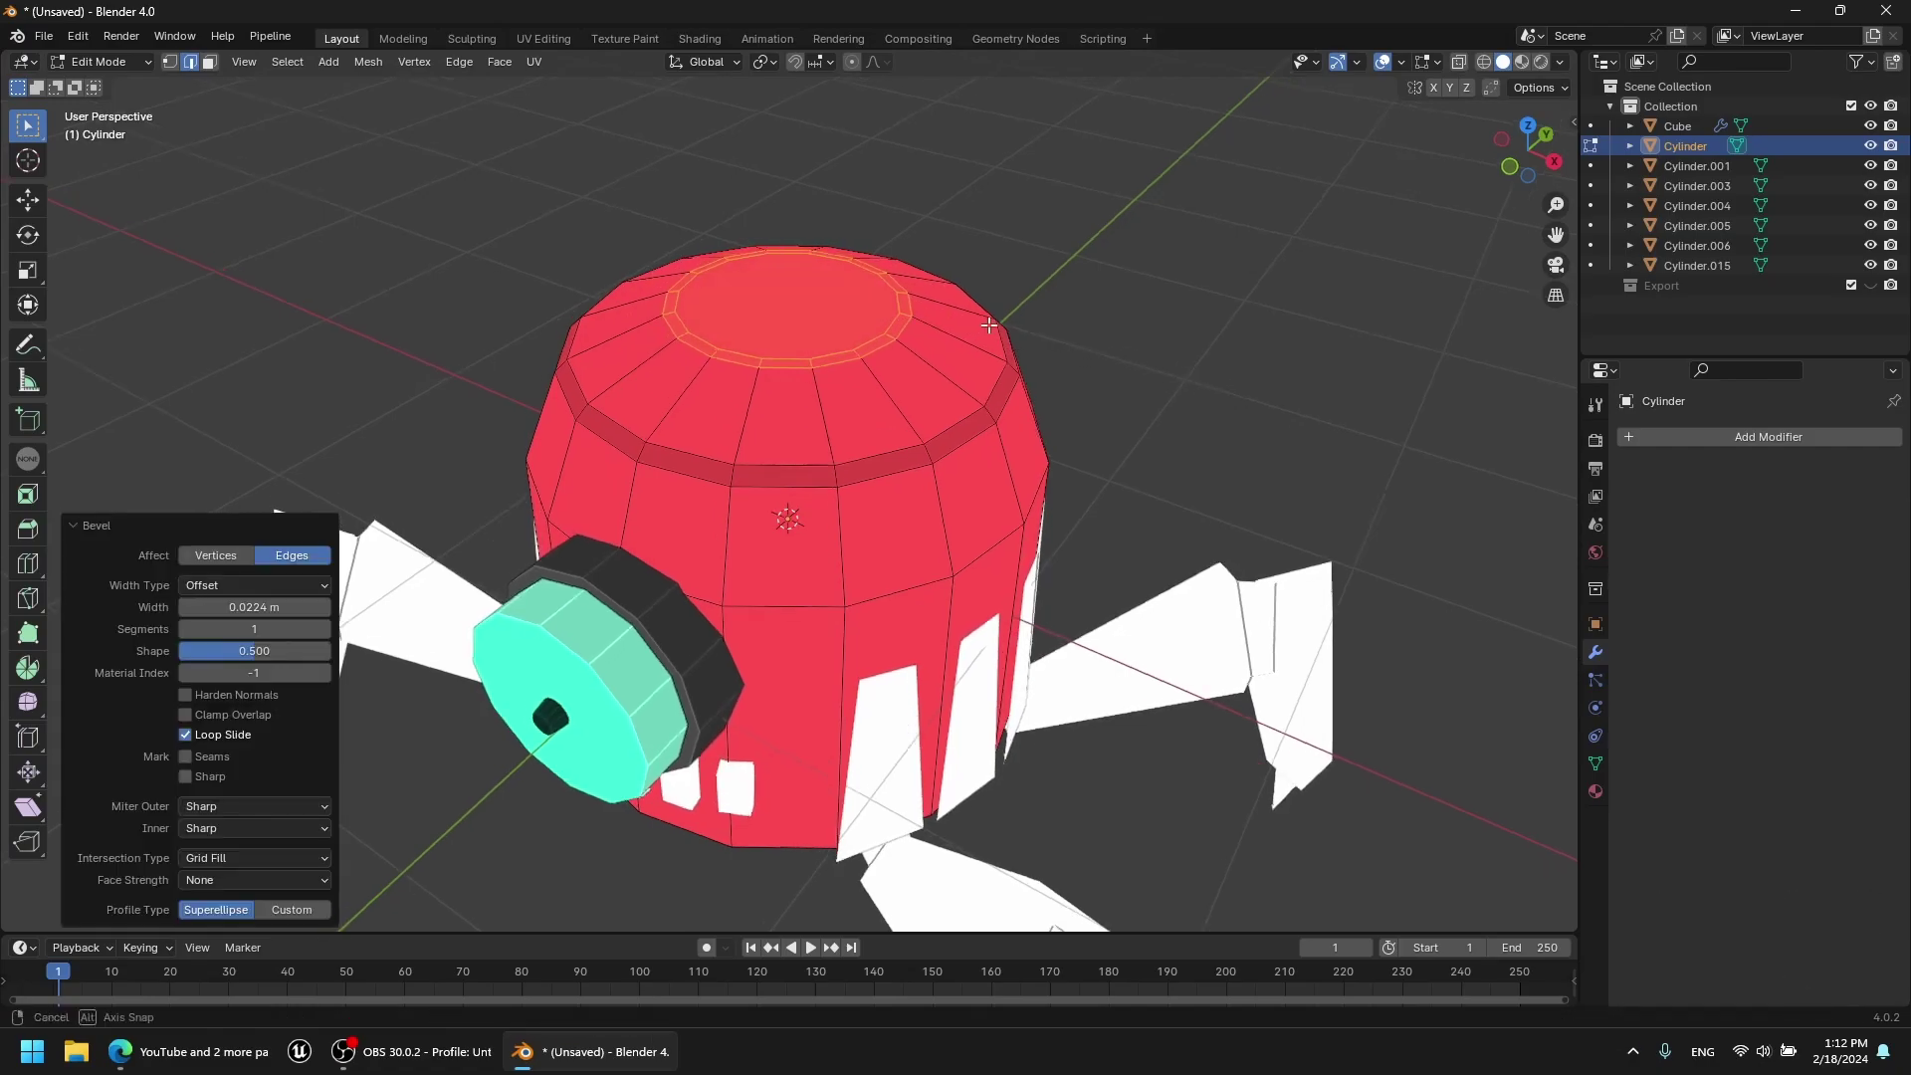
Restore the selection of the narrow bevelled ring around the top cap and fill its faces with a sampled vertex colour.
scroll(597, 249, "up", 2)
left_click(665, 287, "alt")
key("2")
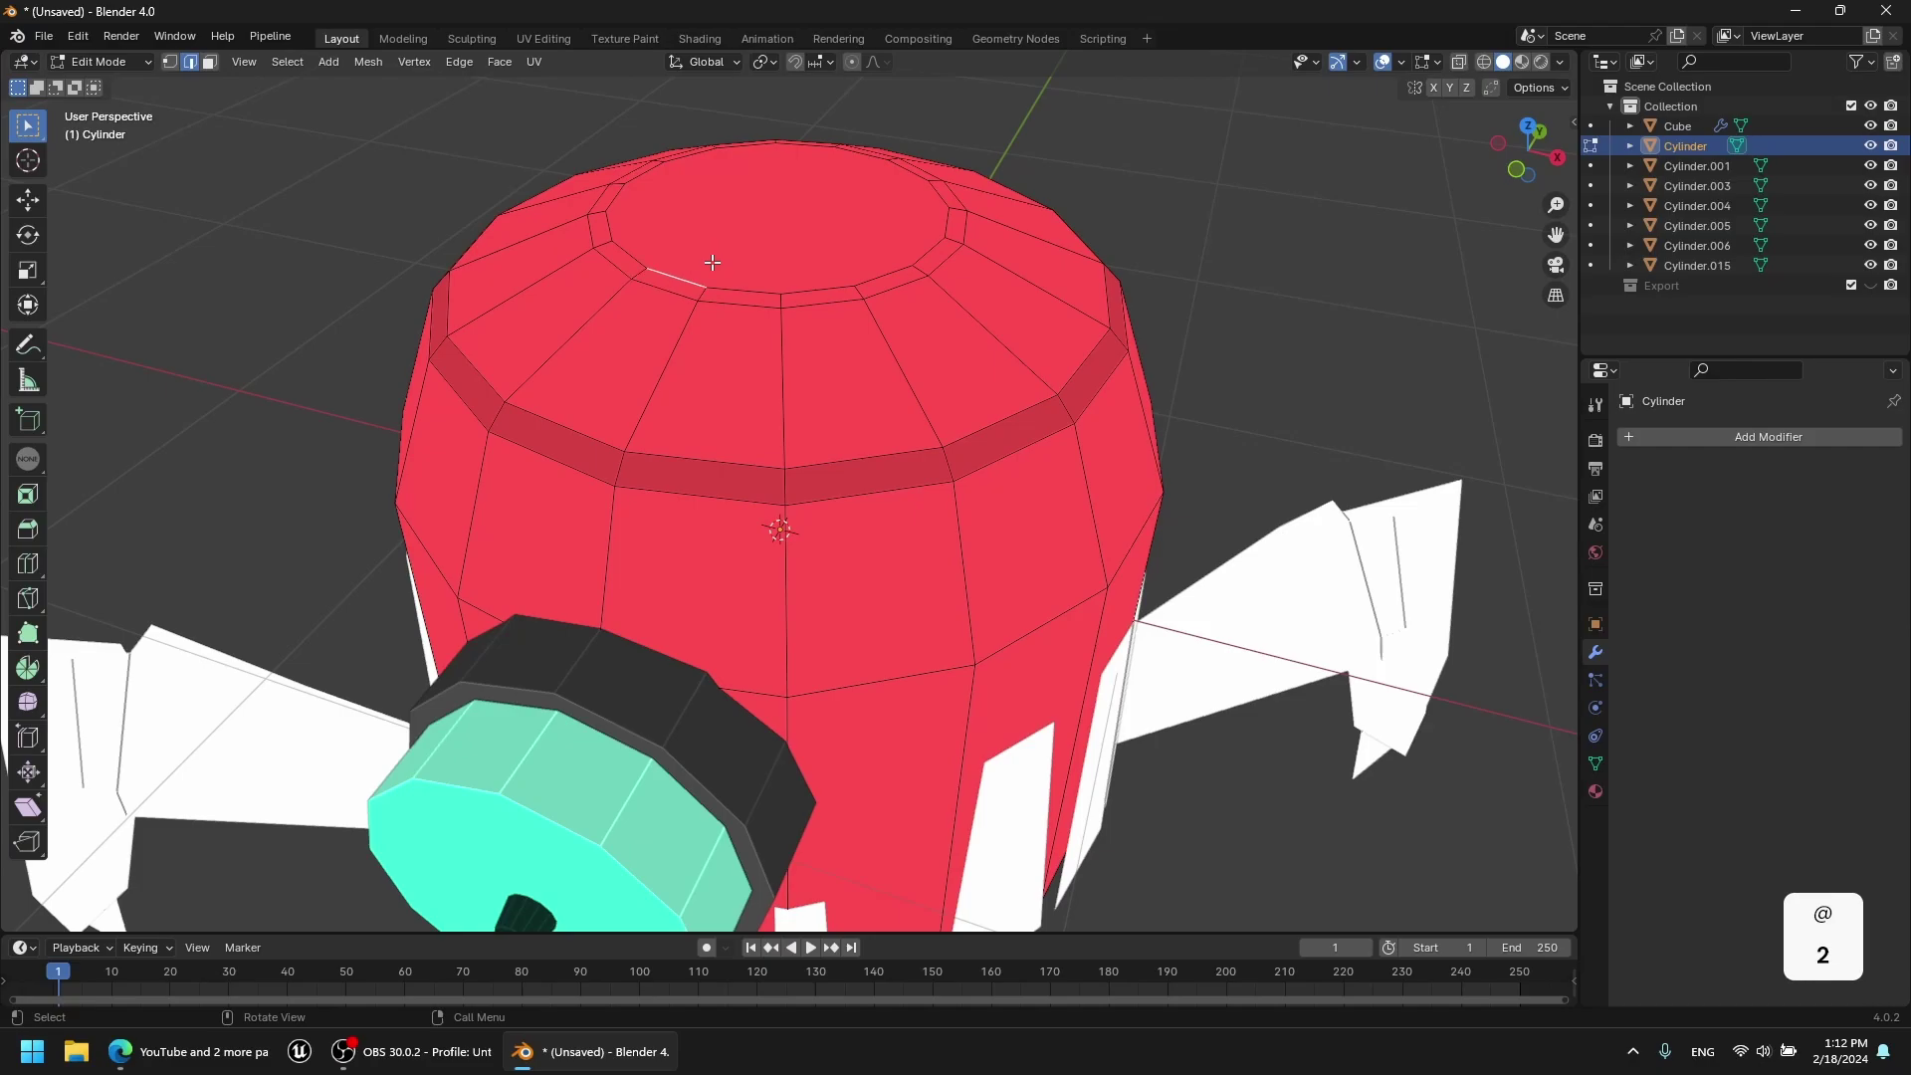
key("ctrl+z")
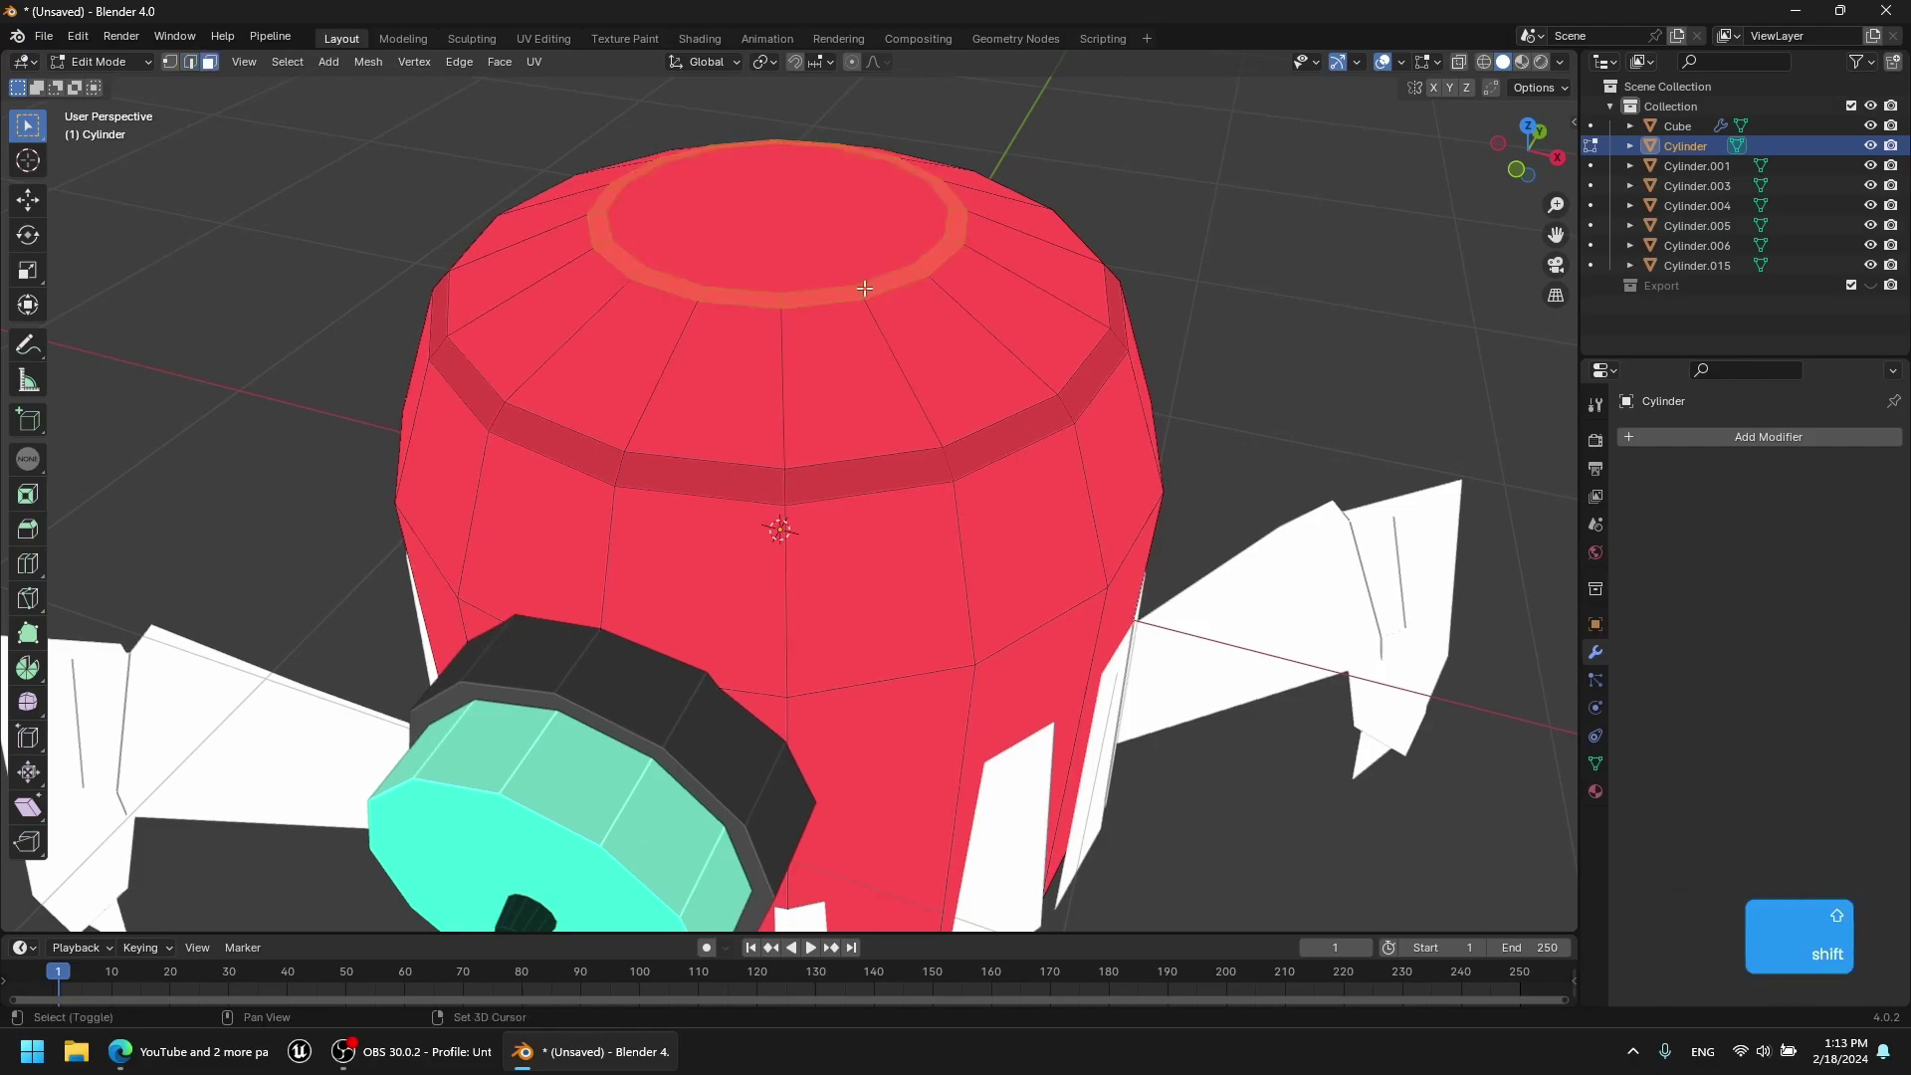
key("Tab")
left_click(189, 86)
left_click(187, 85)
left_click(368, 328)
key("ctrl+x")
Select the flat top cap face of the body and fill it with a sampled vertex colour.
key("Tab")
left_click(780, 244)
key("Tab")
left_click(183, 80)
left_click(188, 82)
left_click(369, 327)
key("ctrl+x")
key("Tab")
scroll(1019, 418, "down", 5)
key("alt+z")
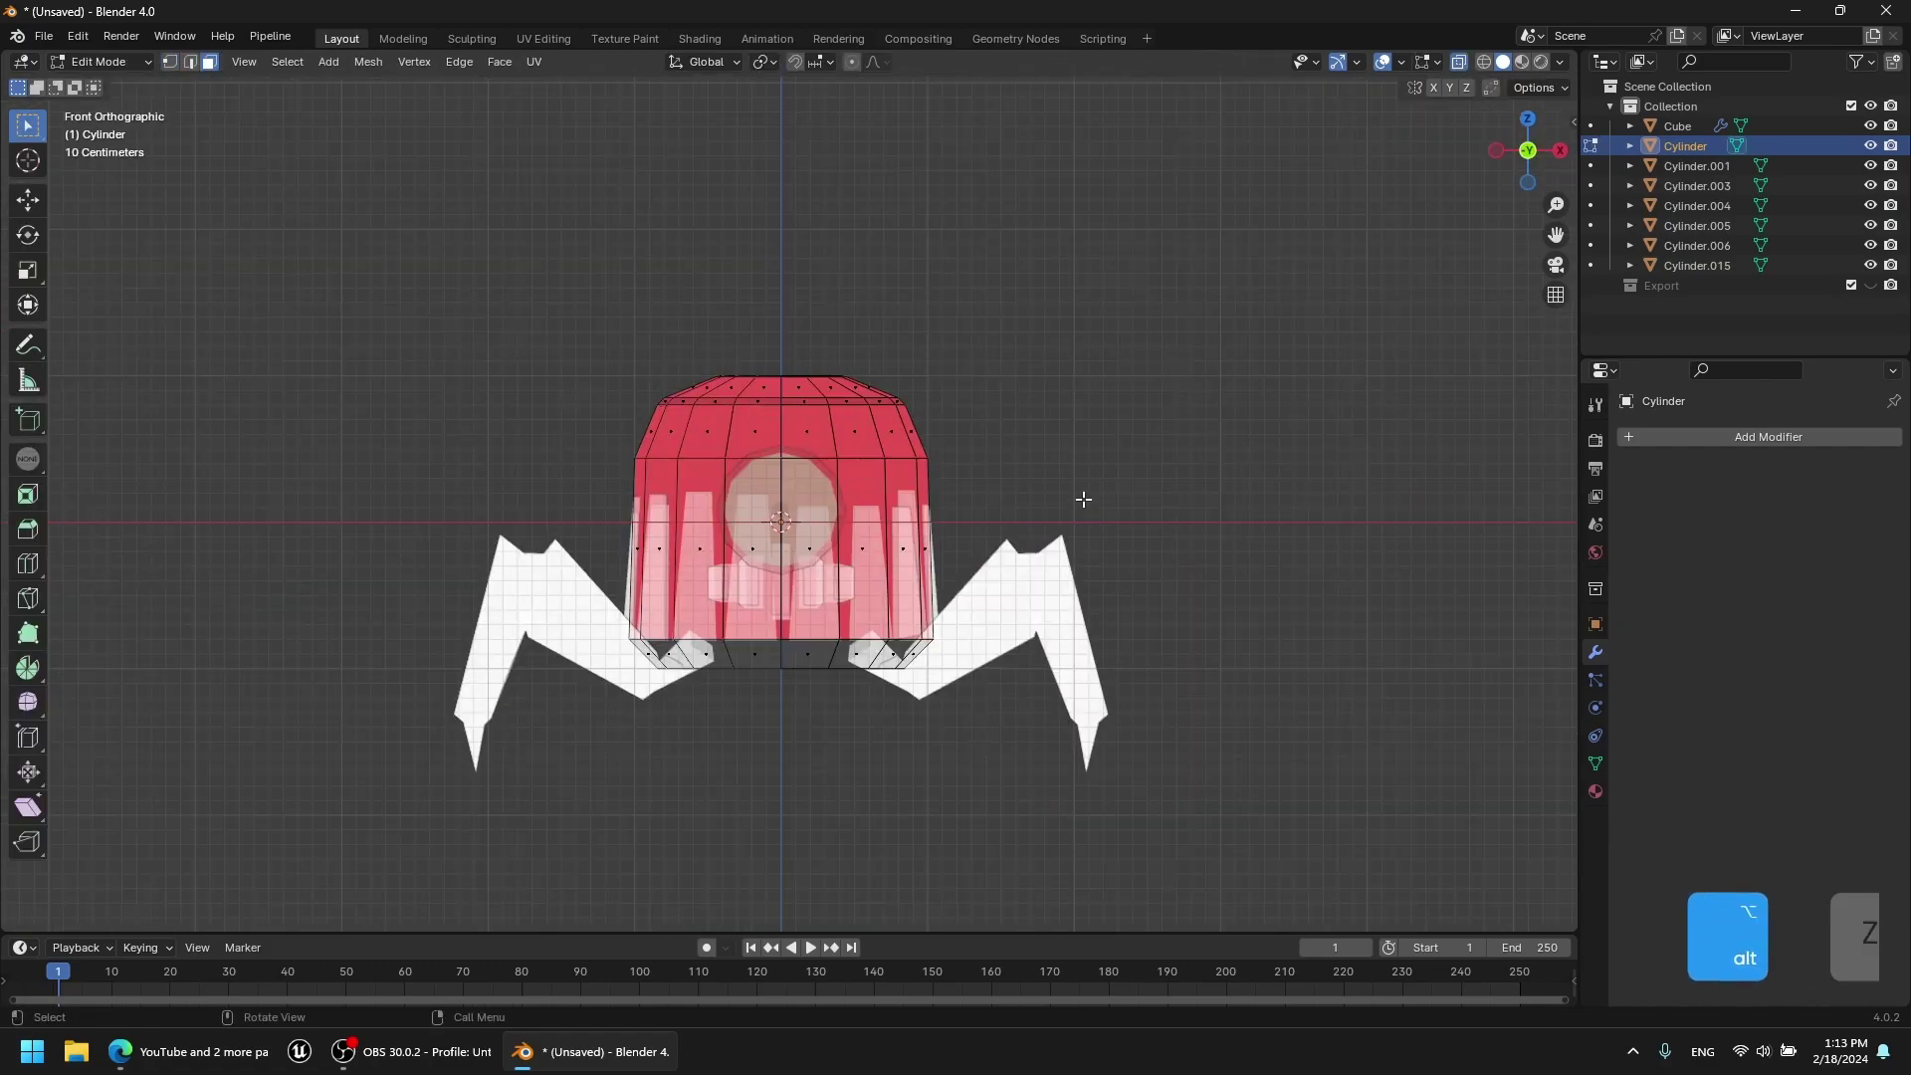
key("alt+z")
key("Tab")
key("Tab")
Switch to the tall side panels, select all their faces and fill them with dark grey vertex colour.
mouse_move(637, 597)
middle_mouse_down()
mouse_move(895, 537)
mouse_move(742, 567)
mouse_move(856, 667)
mouse_move(786, 647)
middle_mouse_up()
key("alt+q")
scroll(801, 652, "up", 3)
middle_click_drag(801, 652, 851, 482, "shift")
key("Tab")
key("a")
key("Tab")
key("Tab")
key("Tab")
key("Tab")
left_click(101, 61)
left_click(139, 152)
middle_click_drag(909, 547, 861, 513)
key("ctrl+x")
Switch to the small front panels below the eye and fill them with dark grey vertex colour.
scroll(846, 448, "down", 3)
mouse_move(836, 443)
middle_mouse_down()
mouse_move(956, 399)
mouse_move(602, 420)
mouse_move(840, 435)
mouse_move(981, 413)
mouse_move(786, 473)
middle_mouse_up()
scroll(757, 448, "down", 1)
middle_click_drag(736, 418, 657, 378, "shift")
scroll(362, 163, "up", 1)
scroll(392, 278, "up", 2)
key("alt+q")
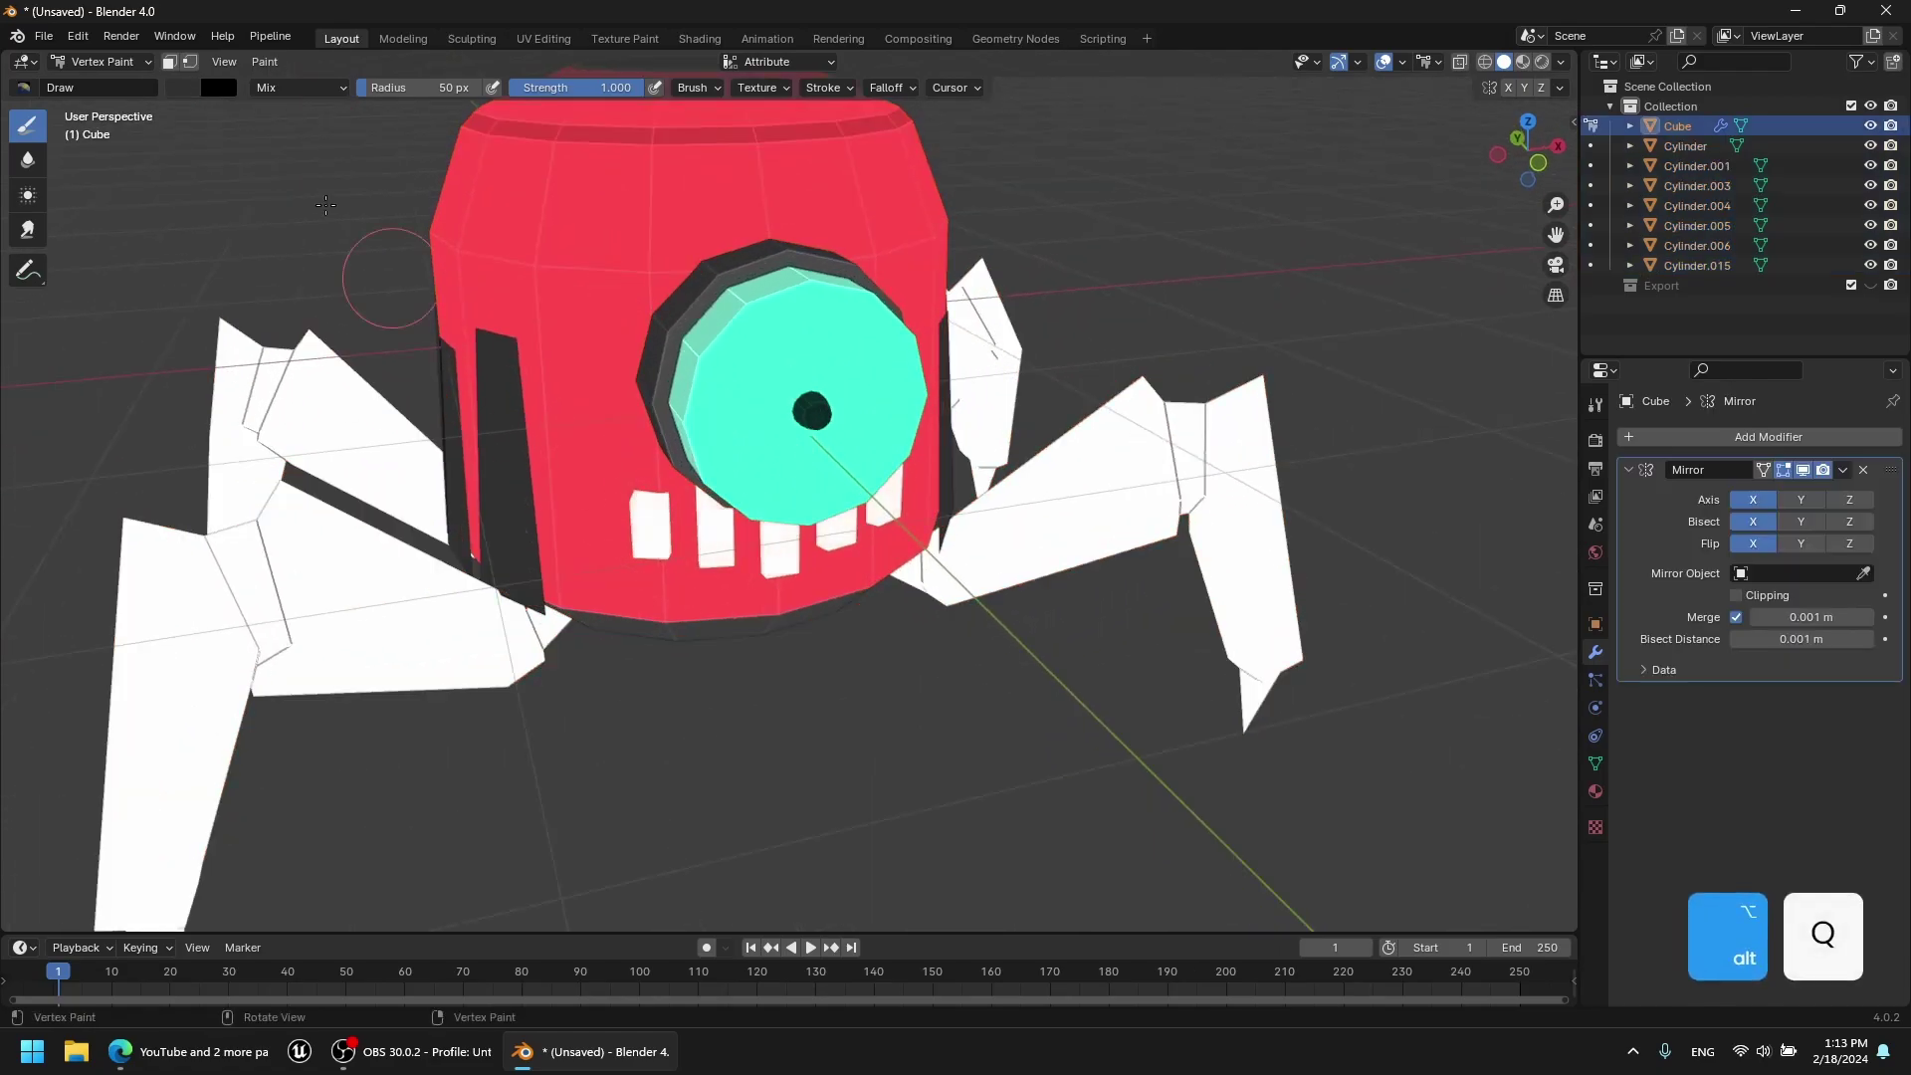
middle_click_drag(909, 469, 876, 438)
left_click(192, 88)
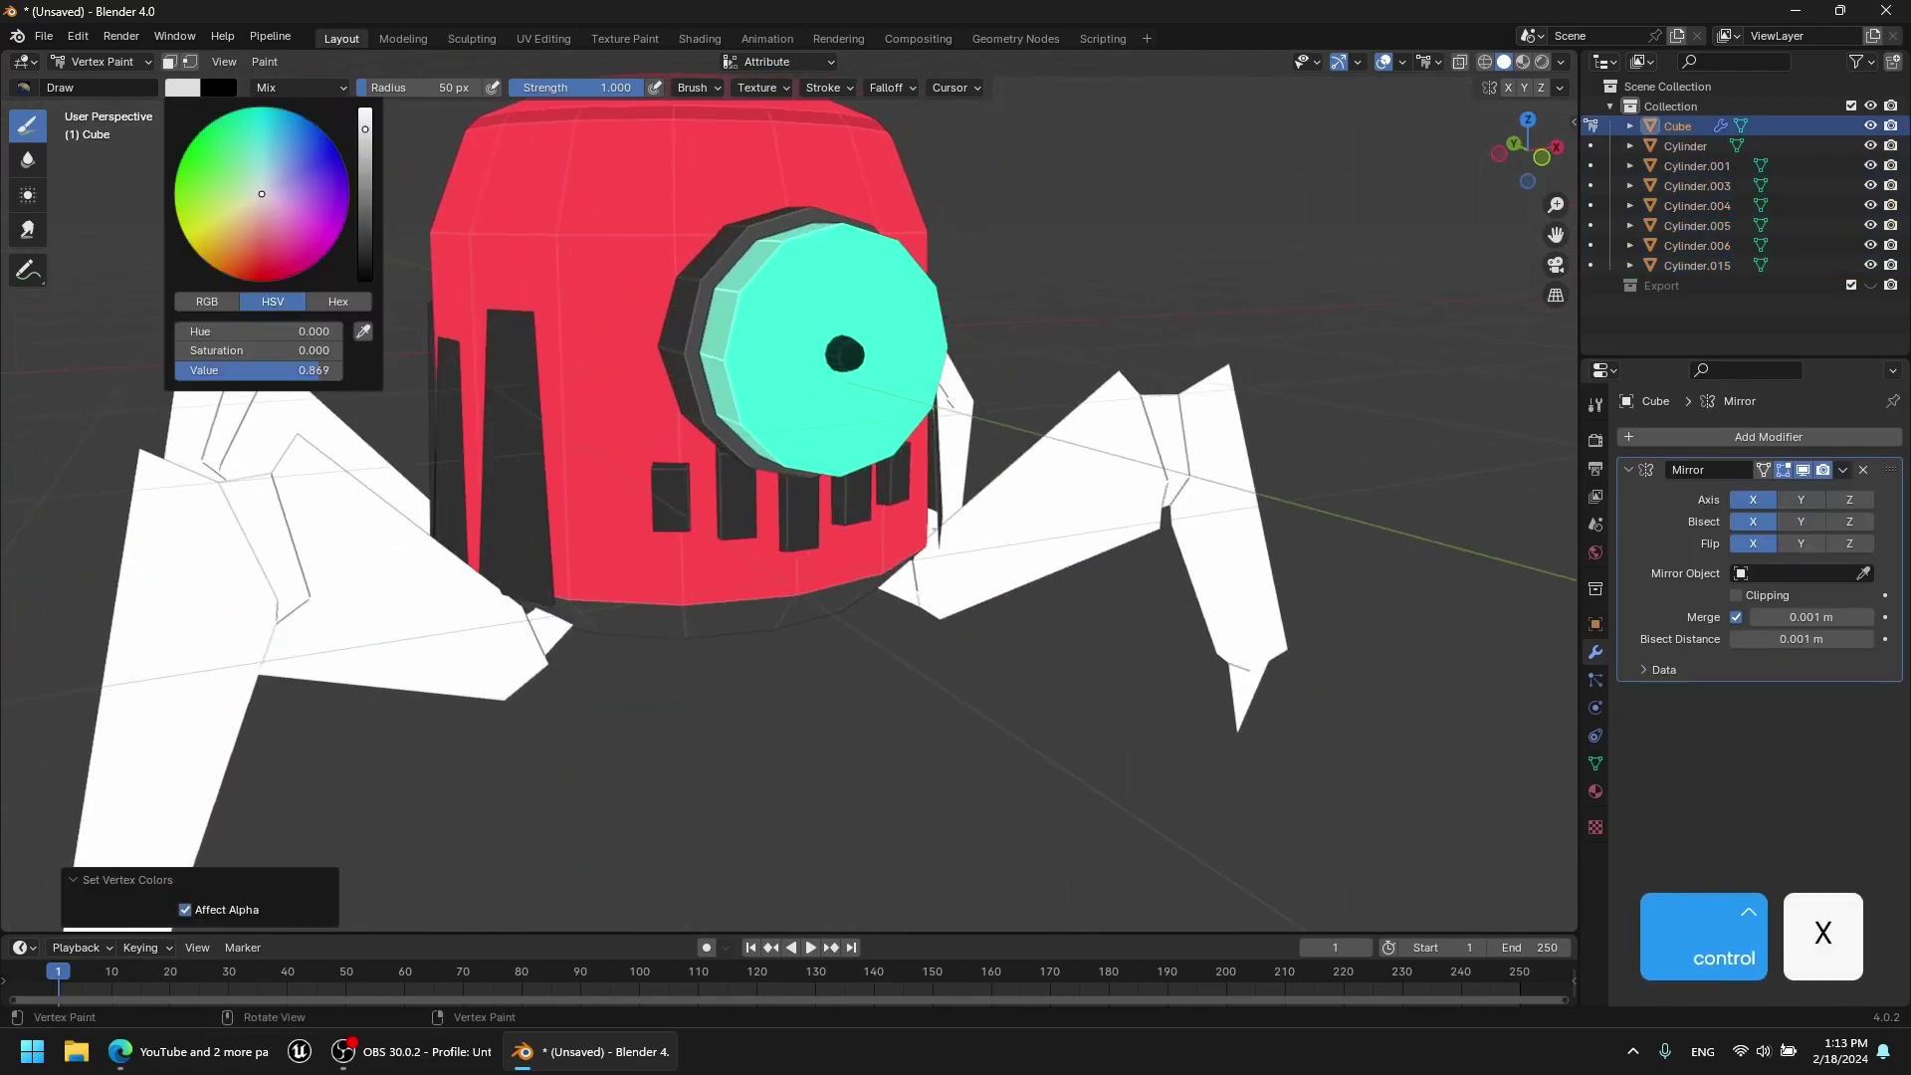
Examine the coloured robot from several sides.
scroll(696, 448, "down", 3)
middle_click_drag(955, 378, 1022, 461)
middle_click_drag(904, 423, 911, 481, "ctrl")
middle_click_drag(911, 482, 930, 423)
middle_click_drag(930, 423, 908, 417)
middle_click_drag(846, 483, 960, 480)
scroll(961, 480, "up", 4)
mouse_move(1046, 503)
middle_mouse_down("shift")
mouse_move(881, 501)
mouse_move(623, 440)
mouse_move(974, 482)
mouse_move(912, 542)
mouse_move(939, 469)
middle_mouse_up("shift")
Switch to a leg object and open its mesh for editing in X-ray view.
key("alt+q")
key("Tab")
key("alt+z")
scroll(974, 482, "up", 3)
scroll(938, 469, "down", 1)
key("Tab")
key("Tab")
scroll(844, 571, "up", 5)
middle_click_drag(844, 571, 896, 490)
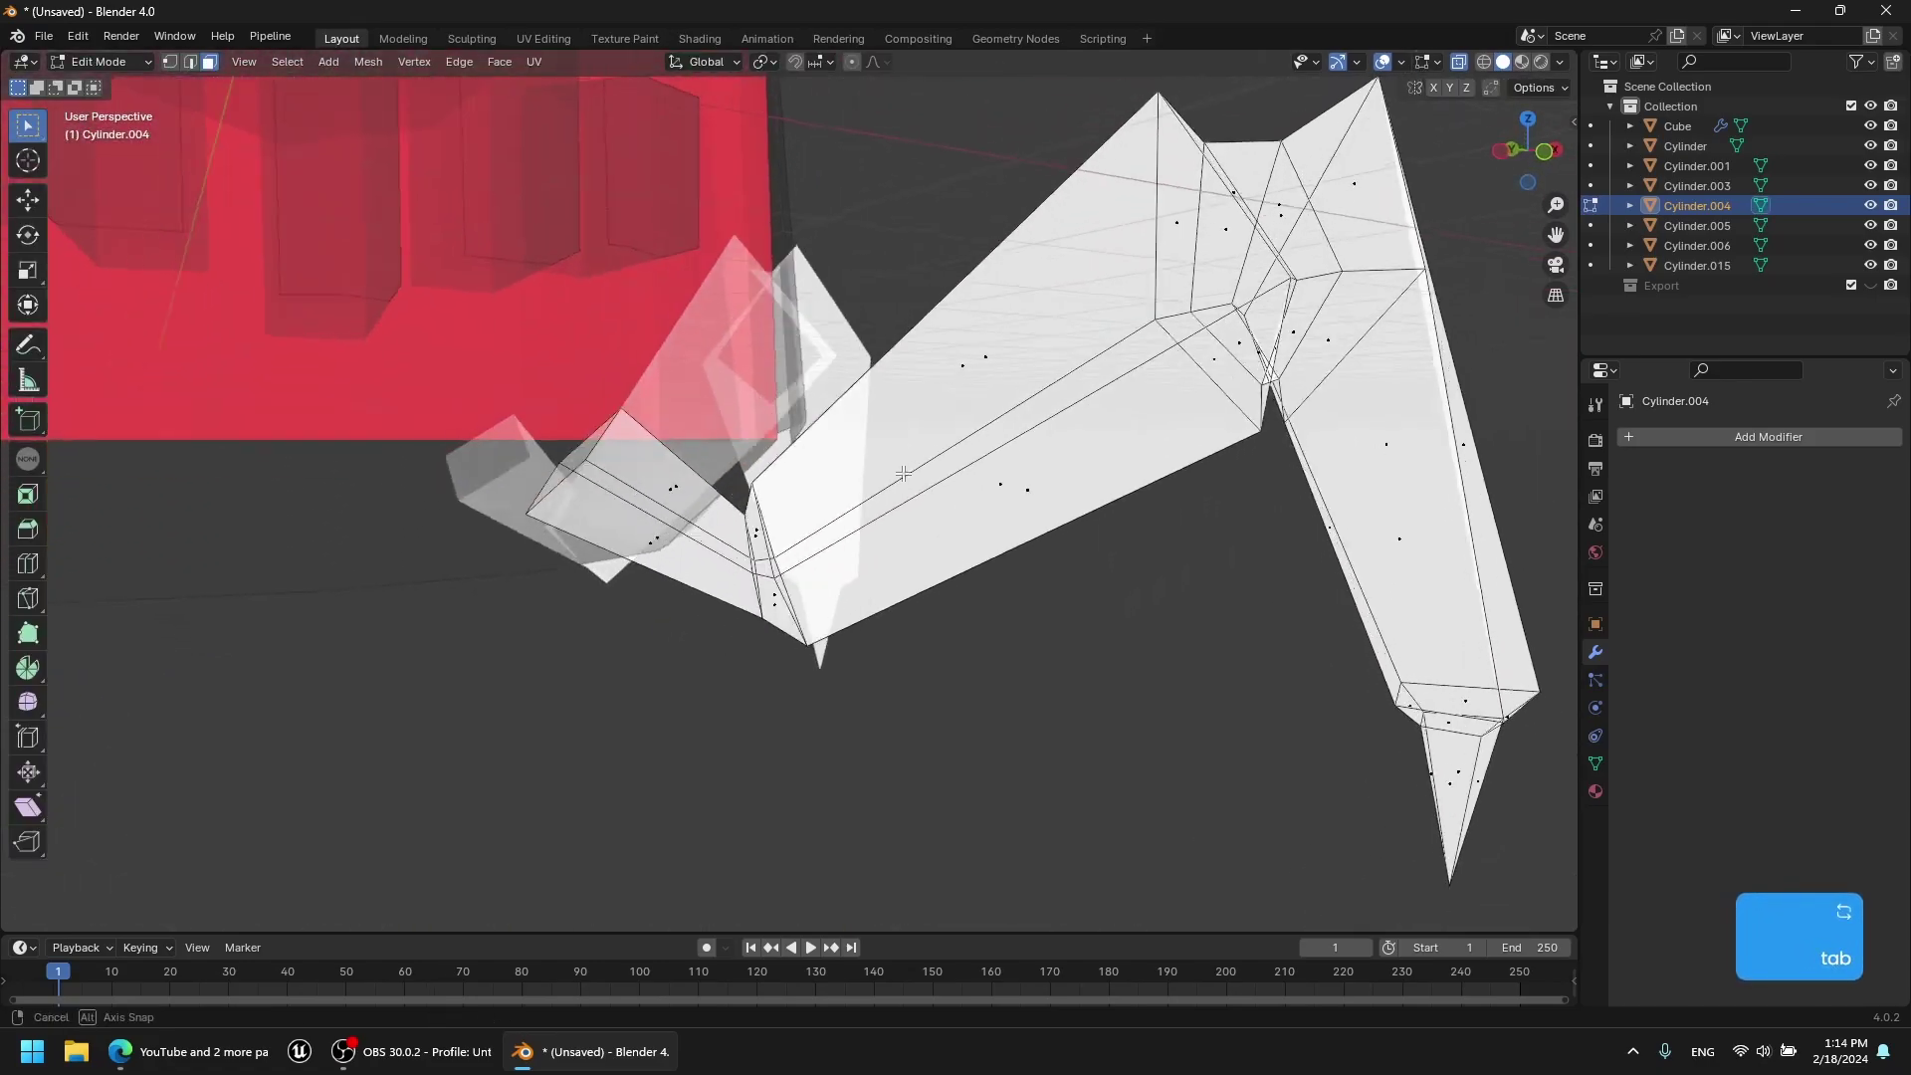
Select the faces of the leg's short inner segment where it meets the body.
scroll(896, 490, "up", 1)
middle_click_drag(697, 498, 662, 478)
key("alt+z")
key("alt+z")
left_click_drag(658, 430, 558, 589)
middle_click_drag(718, 546, 731, 517)
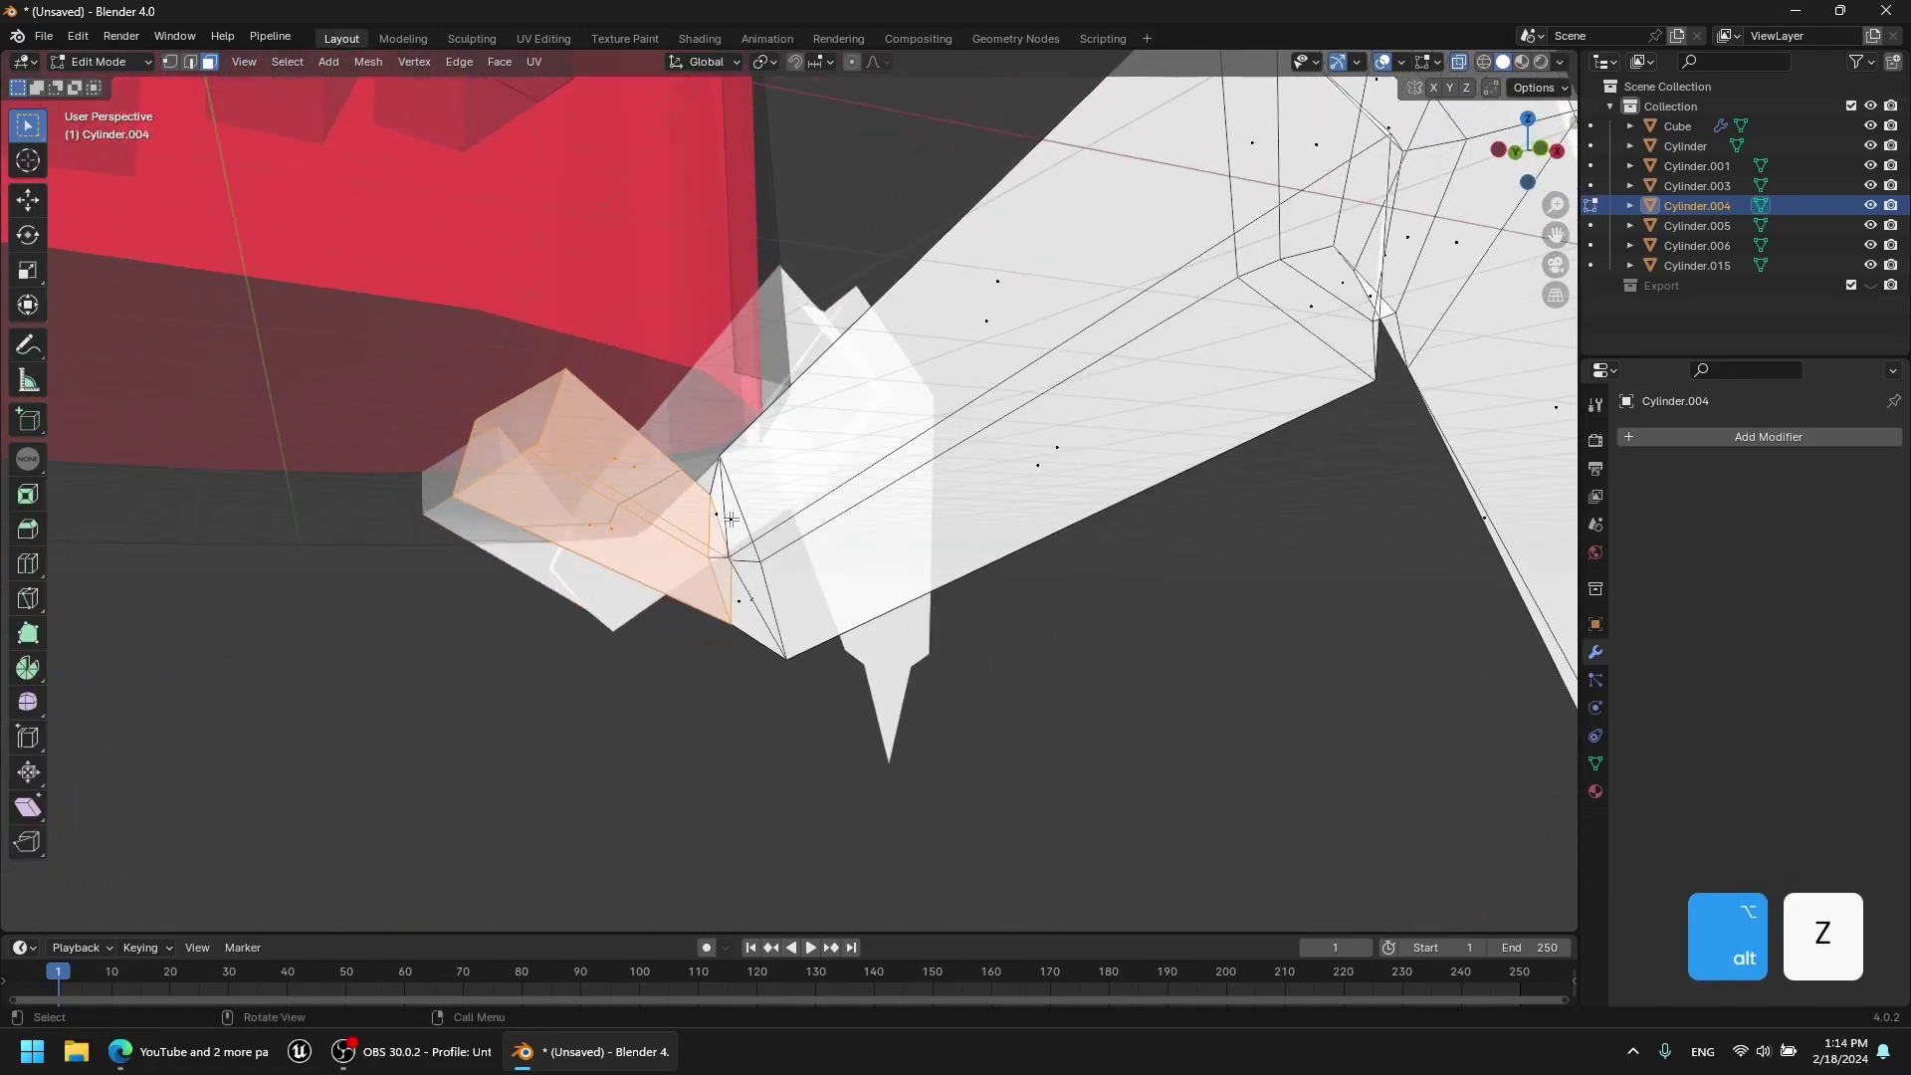
Fill the entire leg with the dark grey vertex colour sampled from the robot's body.
scroll(797, 616, "down", 5)
middle_click_drag(797, 615, 713, 640)
key("Tab")
scroll(696, 504, "up", 2)
key("alt+z")
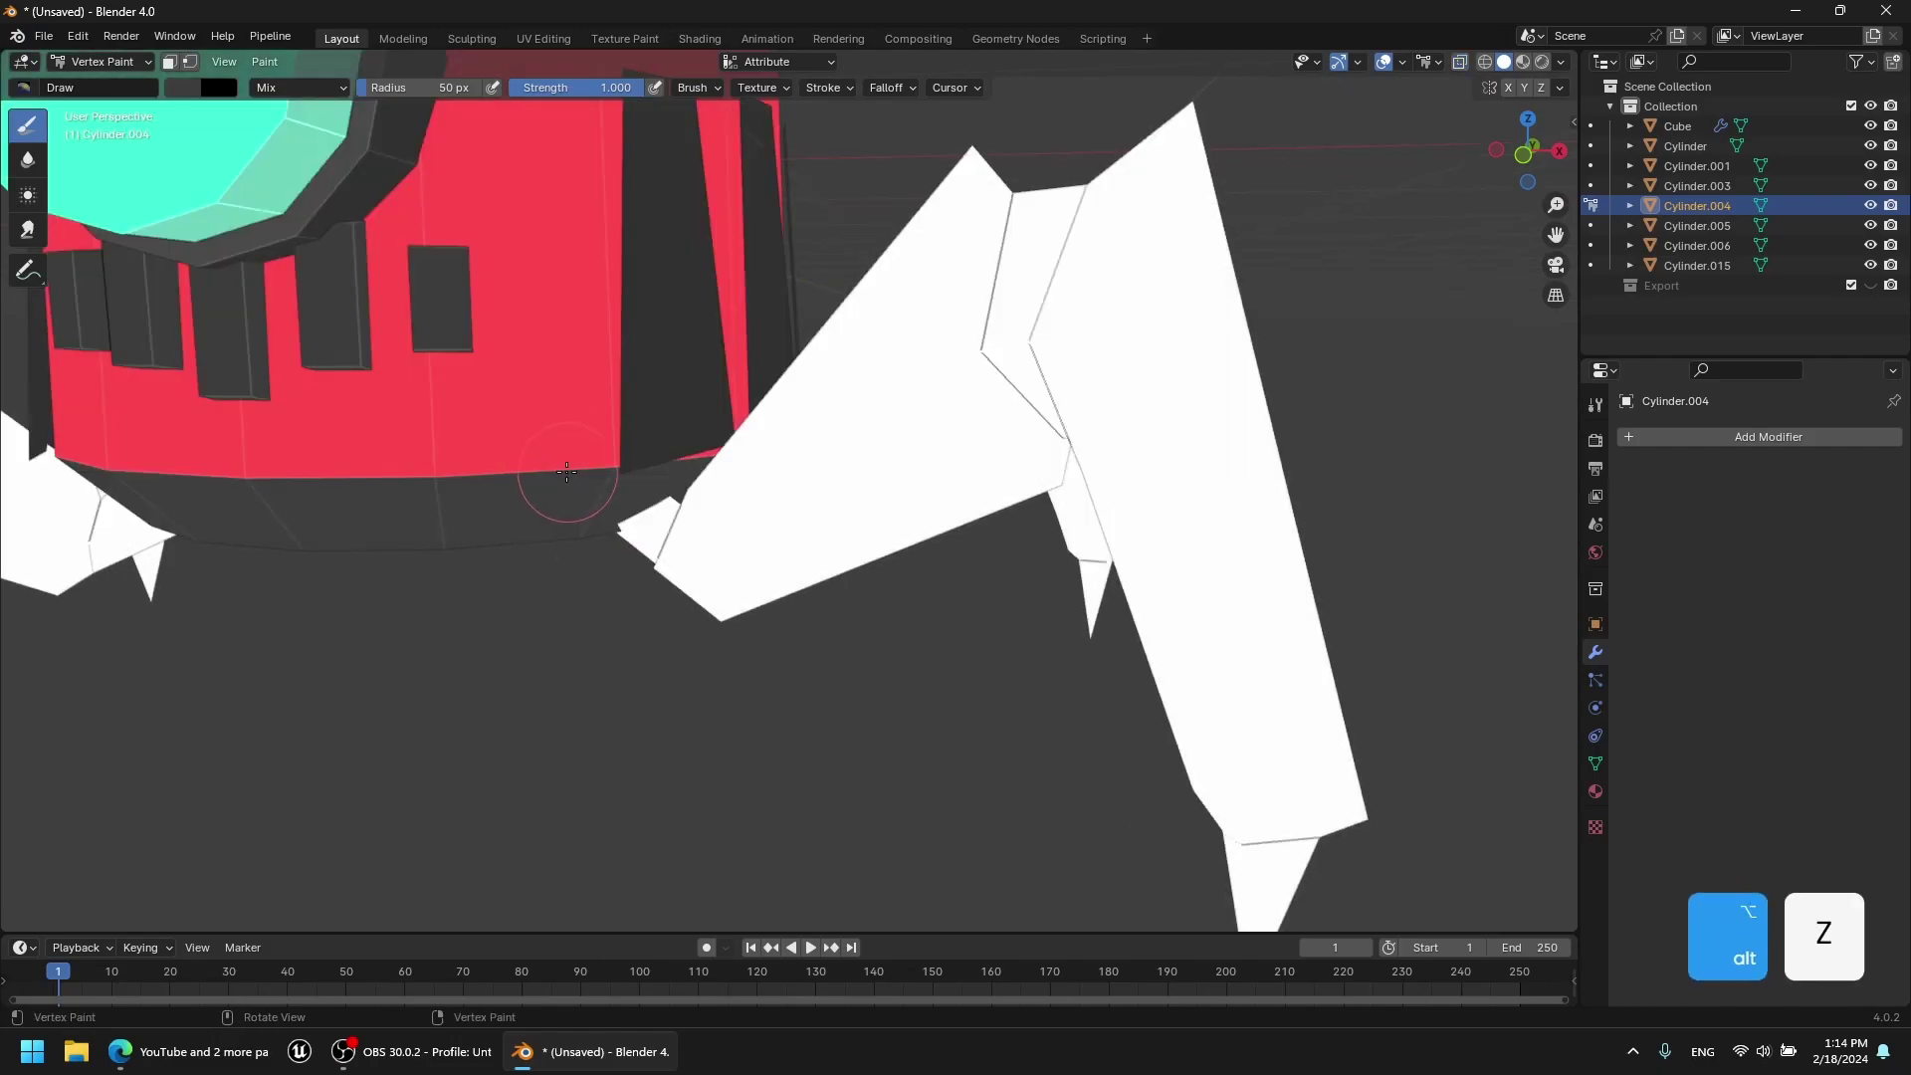
key("alt+z")
middle_click_drag(687, 497, 551, 344)
key("alt+z")
left_click(183, 88)
left_click(362, 328)
left_click(533, 414)
key("ctrl+x")
Open the leg's mesh in X-ray view and select the faces of its upper and lower segments.
middle_click_drag(928, 523, 1058, 461)
key("Tab")
key("alt+z")
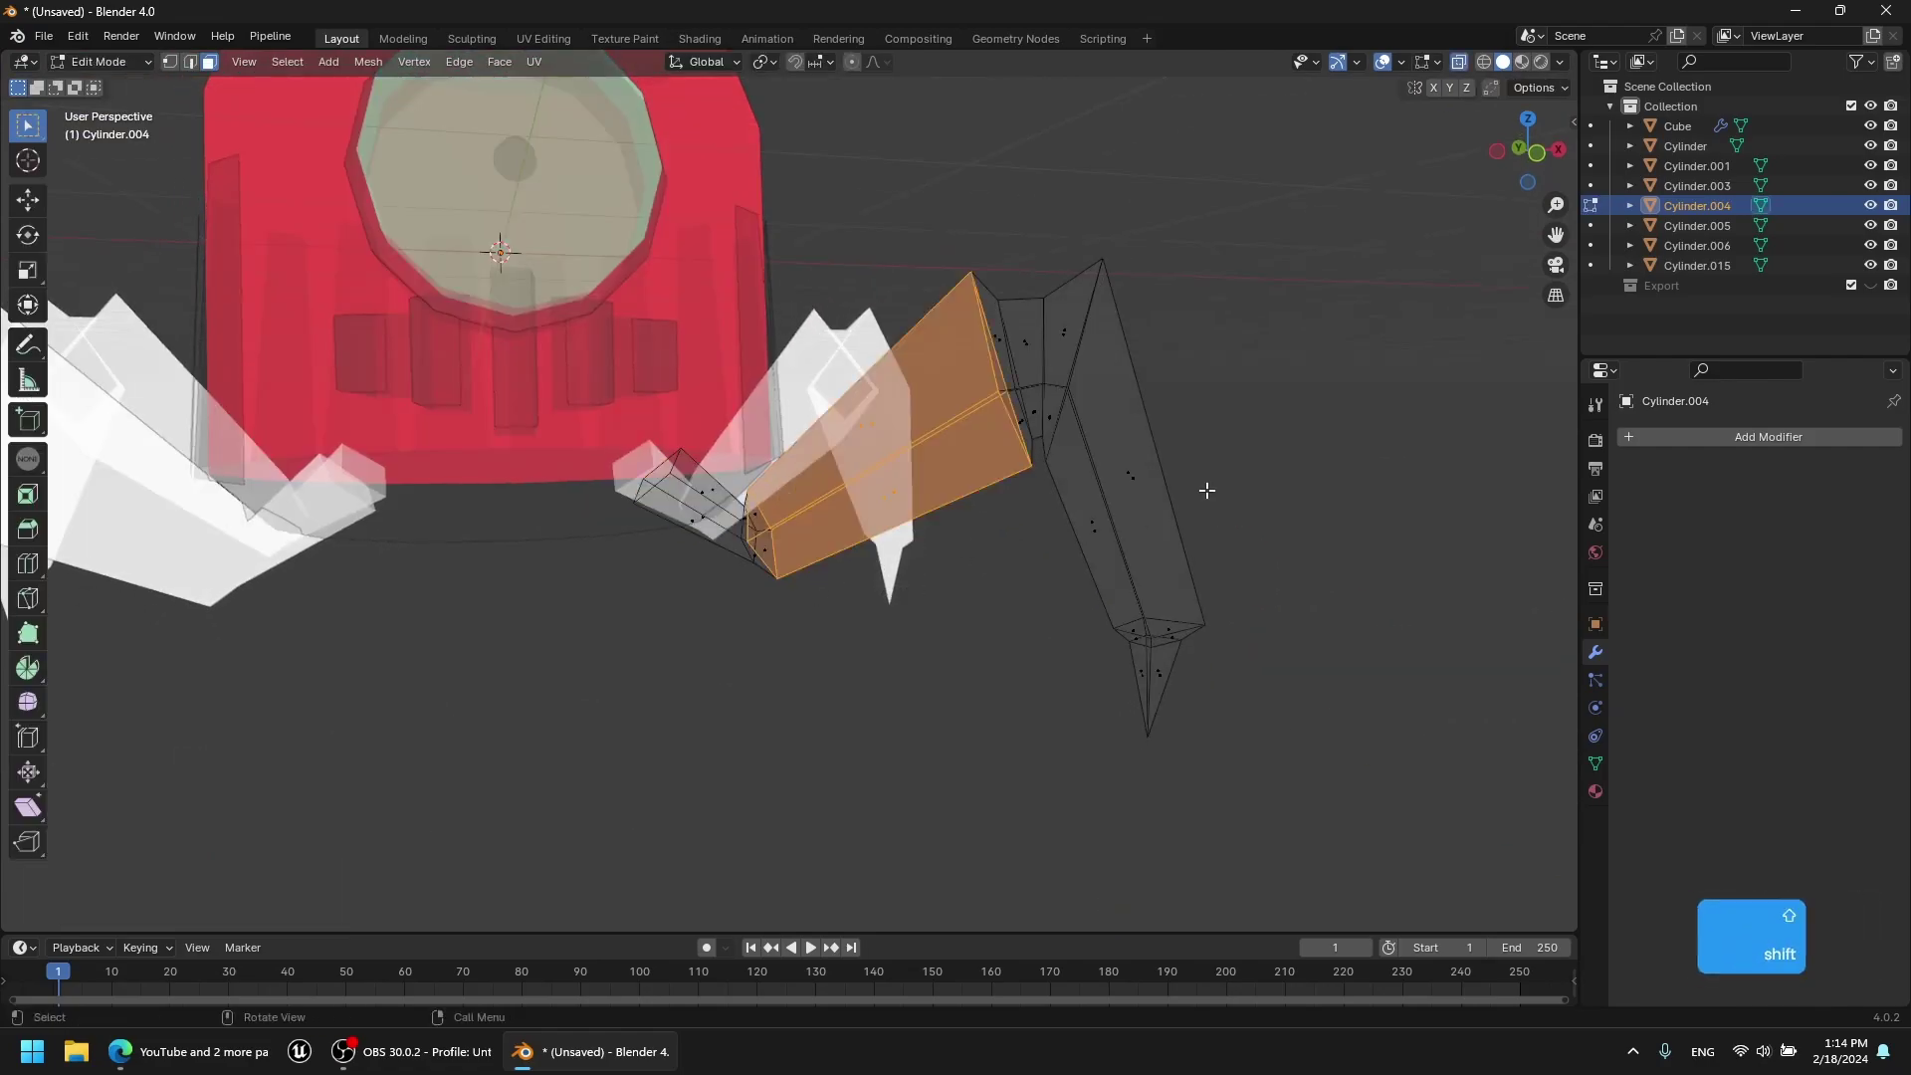
left_click_drag(1126, 512, 1067, 553, "shift")
middle_click_drag(1095, 537, 826, 488)
middle_click_drag(826, 487, 648, 329)
left_click_drag(661, 252, 595, 309, "shift")
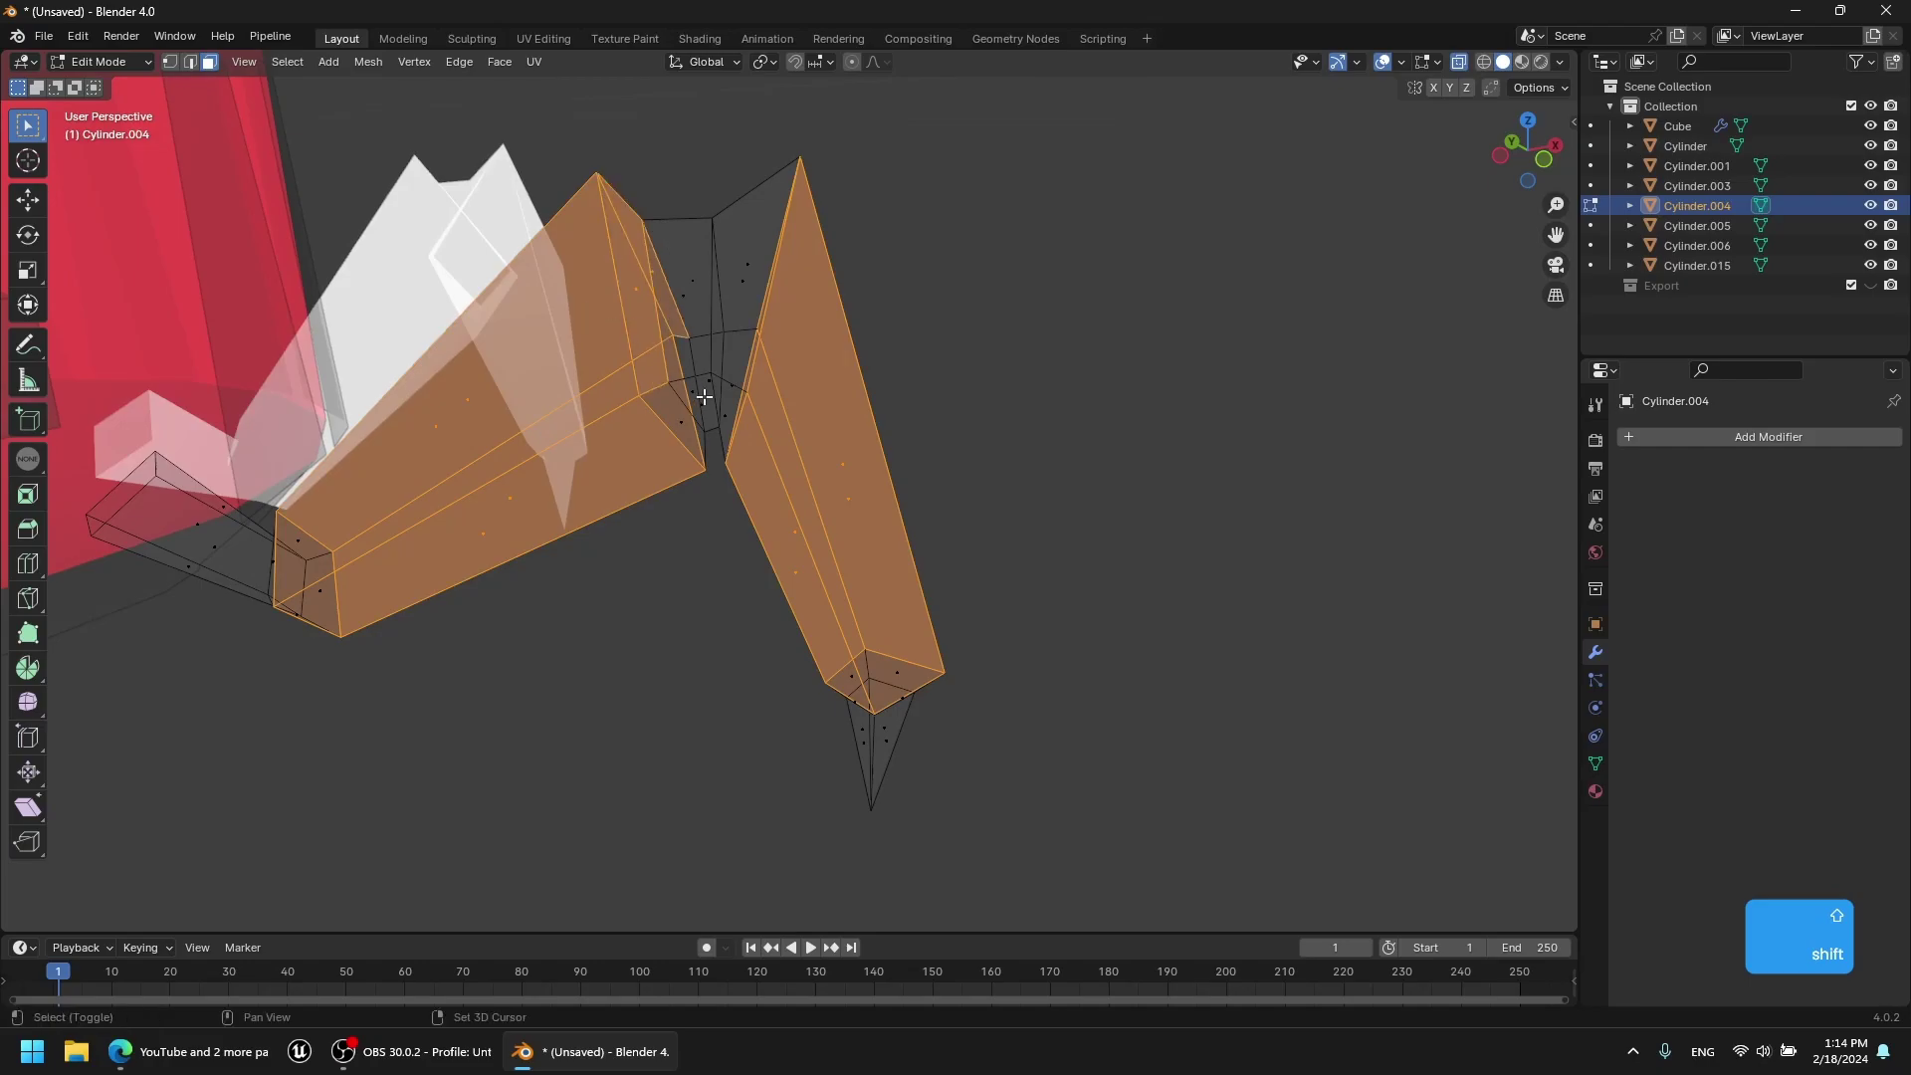
Refine the selection to cover the upper segment's knee-end faces and the lower segment's knee-side and foot-end faces.
key("ctrl+z")
middle_click_drag(669, 456, 713, 404)
left_click_drag(676, 451, 673, 455, "shift")
middle_click_drag(680, 460, 808, 542)
left_click_drag(802, 289, 767, 320, "shift")
middle_click_drag(768, 319, 732, 304)
left_click_drag(734, 314, 789, 374, "shift")
middle_click_drag(789, 373, 742, 343)
left_click_drag(785, 421, 754, 451, "shift")
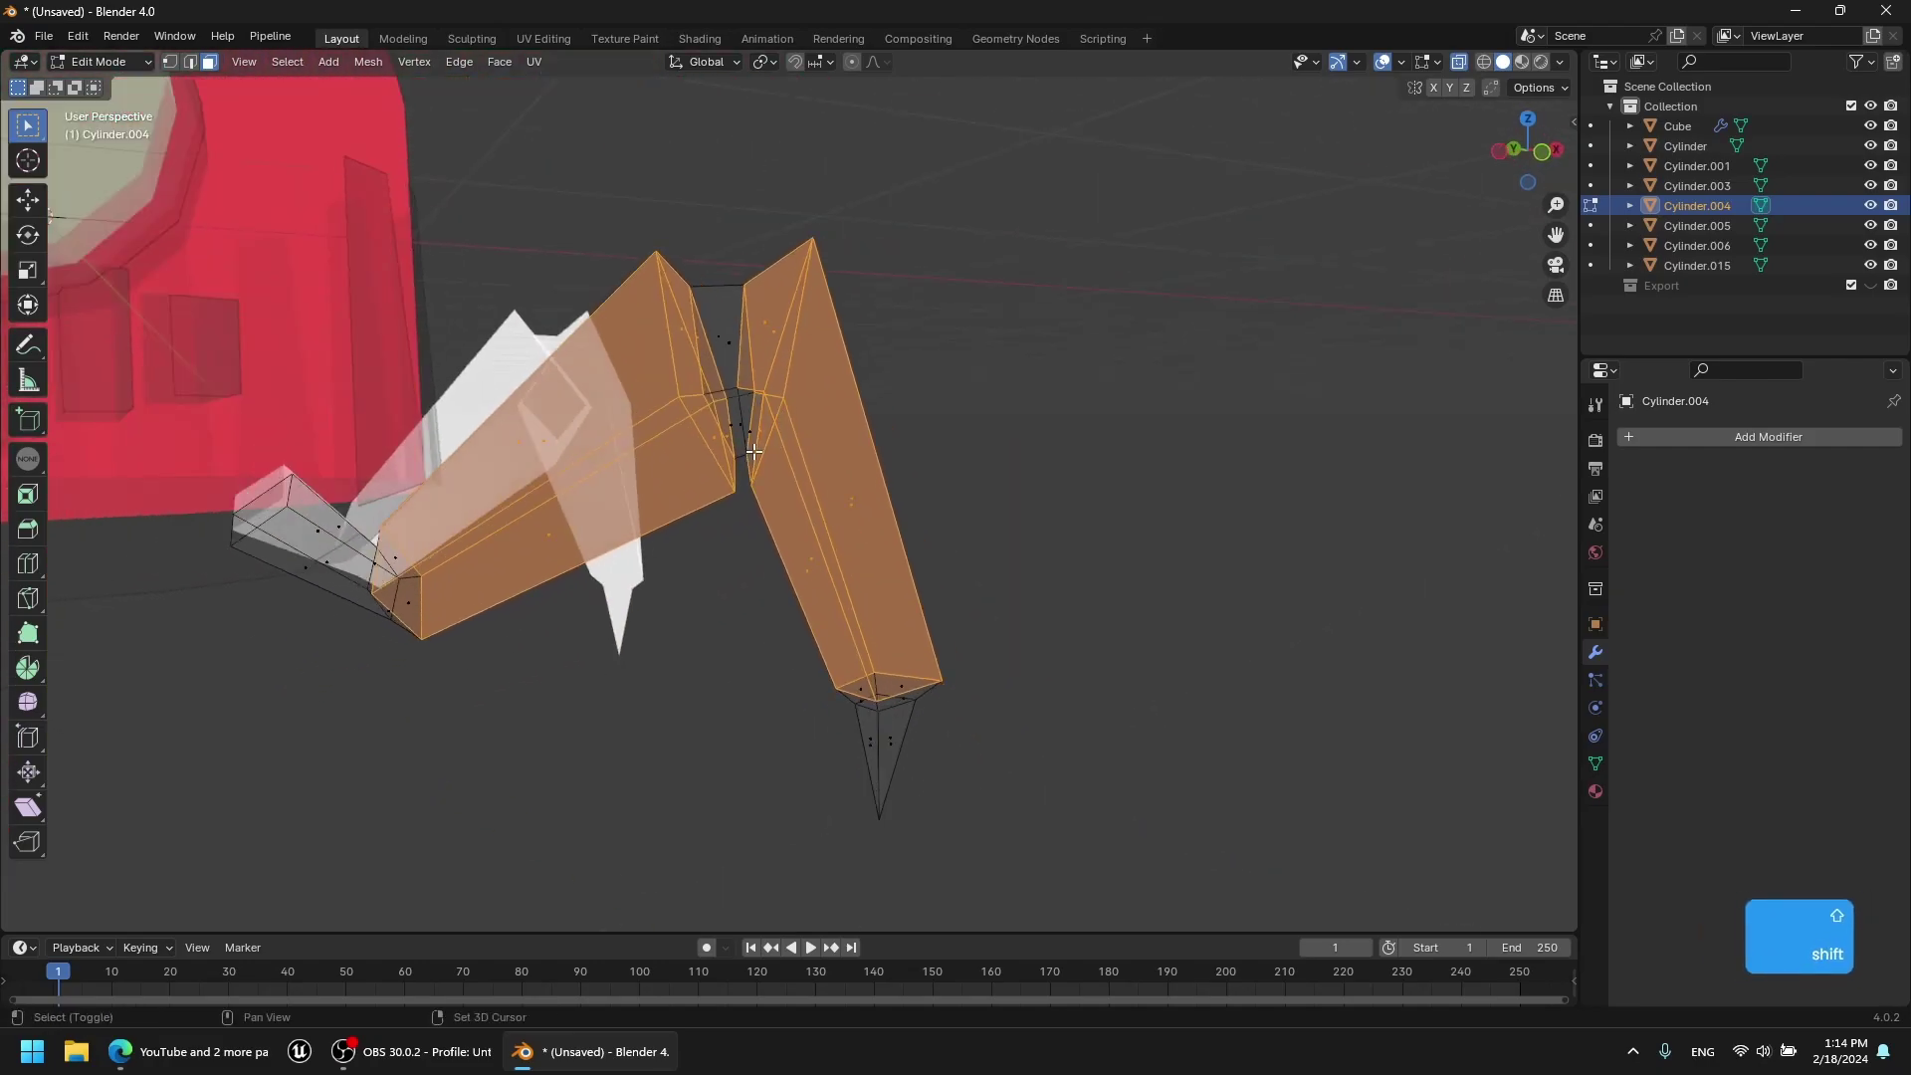
scroll(753, 450, "up", 1)
middle_click_drag(737, 426, 960, 793)
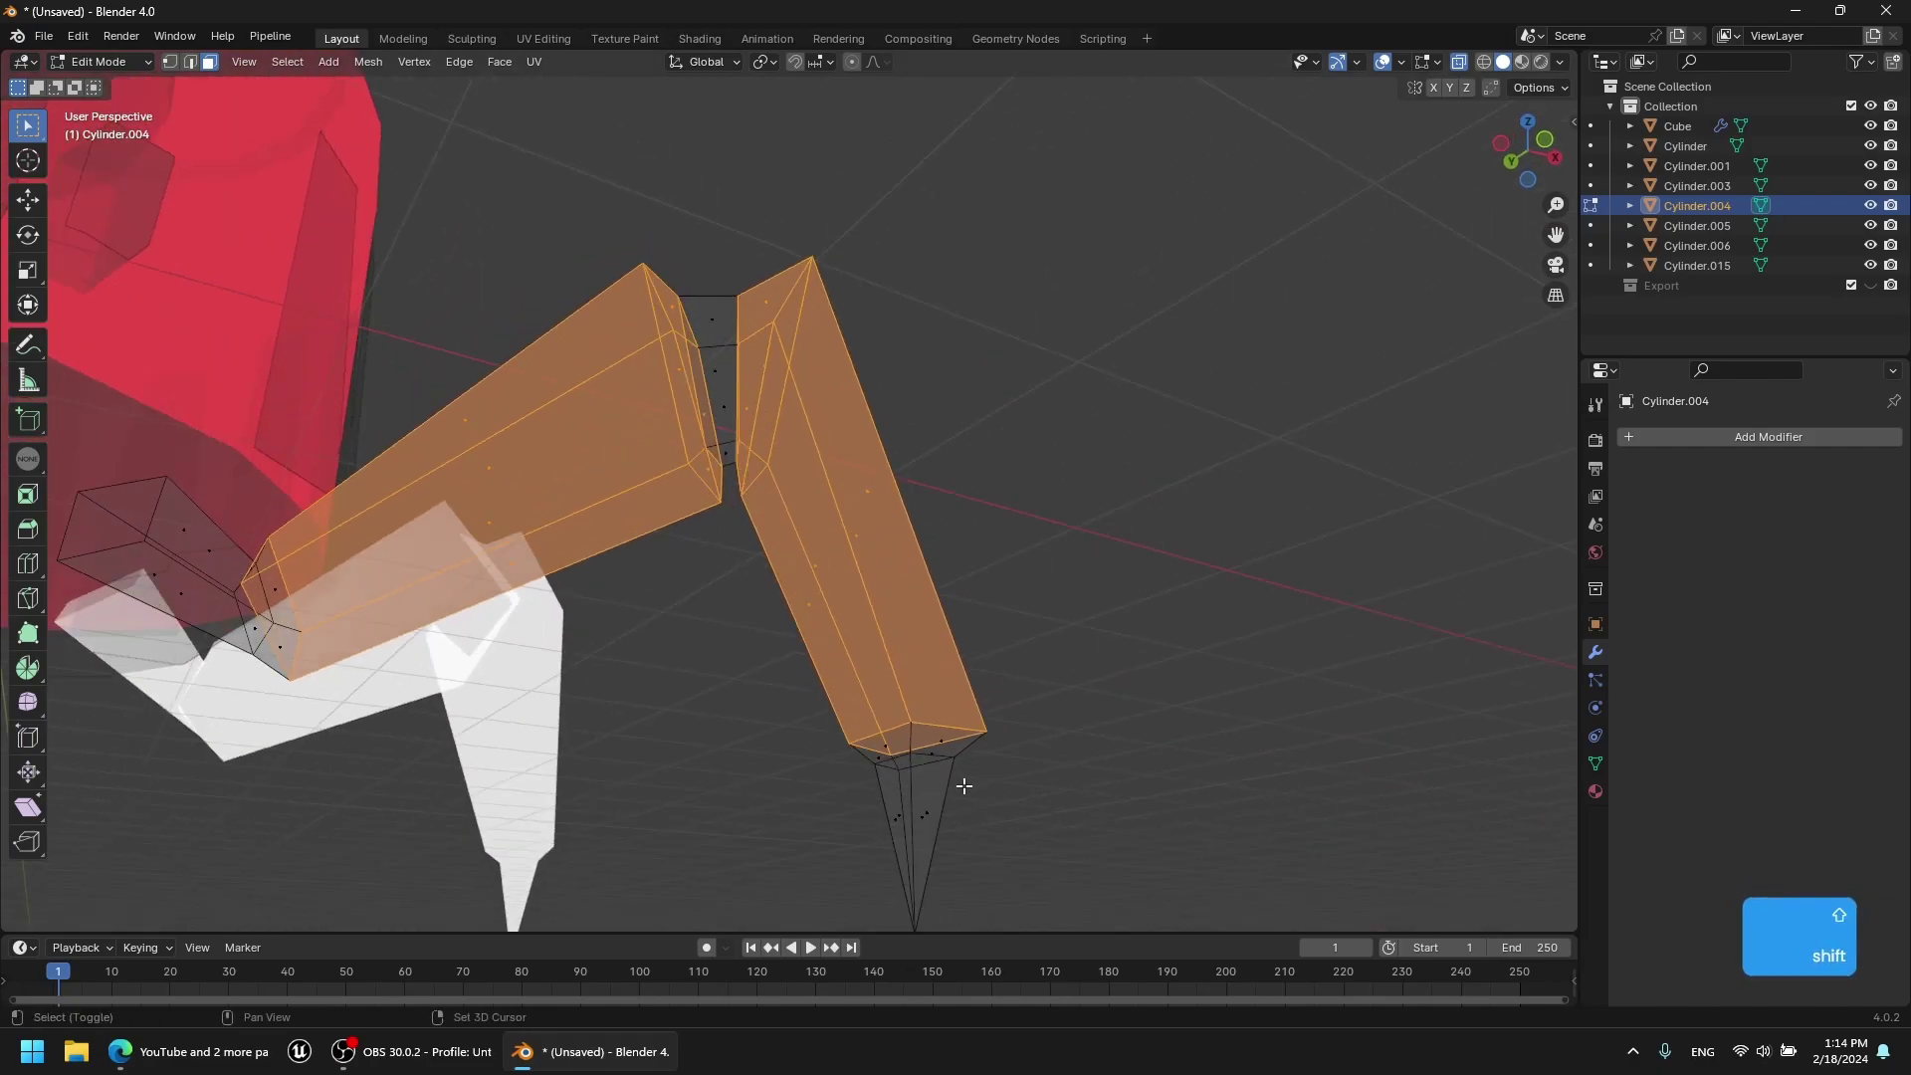
left_click_drag(862, 756, 852, 767, "shift")
middle_click_drag(852, 767, 376, 357)
scroll(518, 557, "down", 3)
Sample the body's red in vertex paint, turn on face masking and fill the selected leg segments with it.
key("Tab")
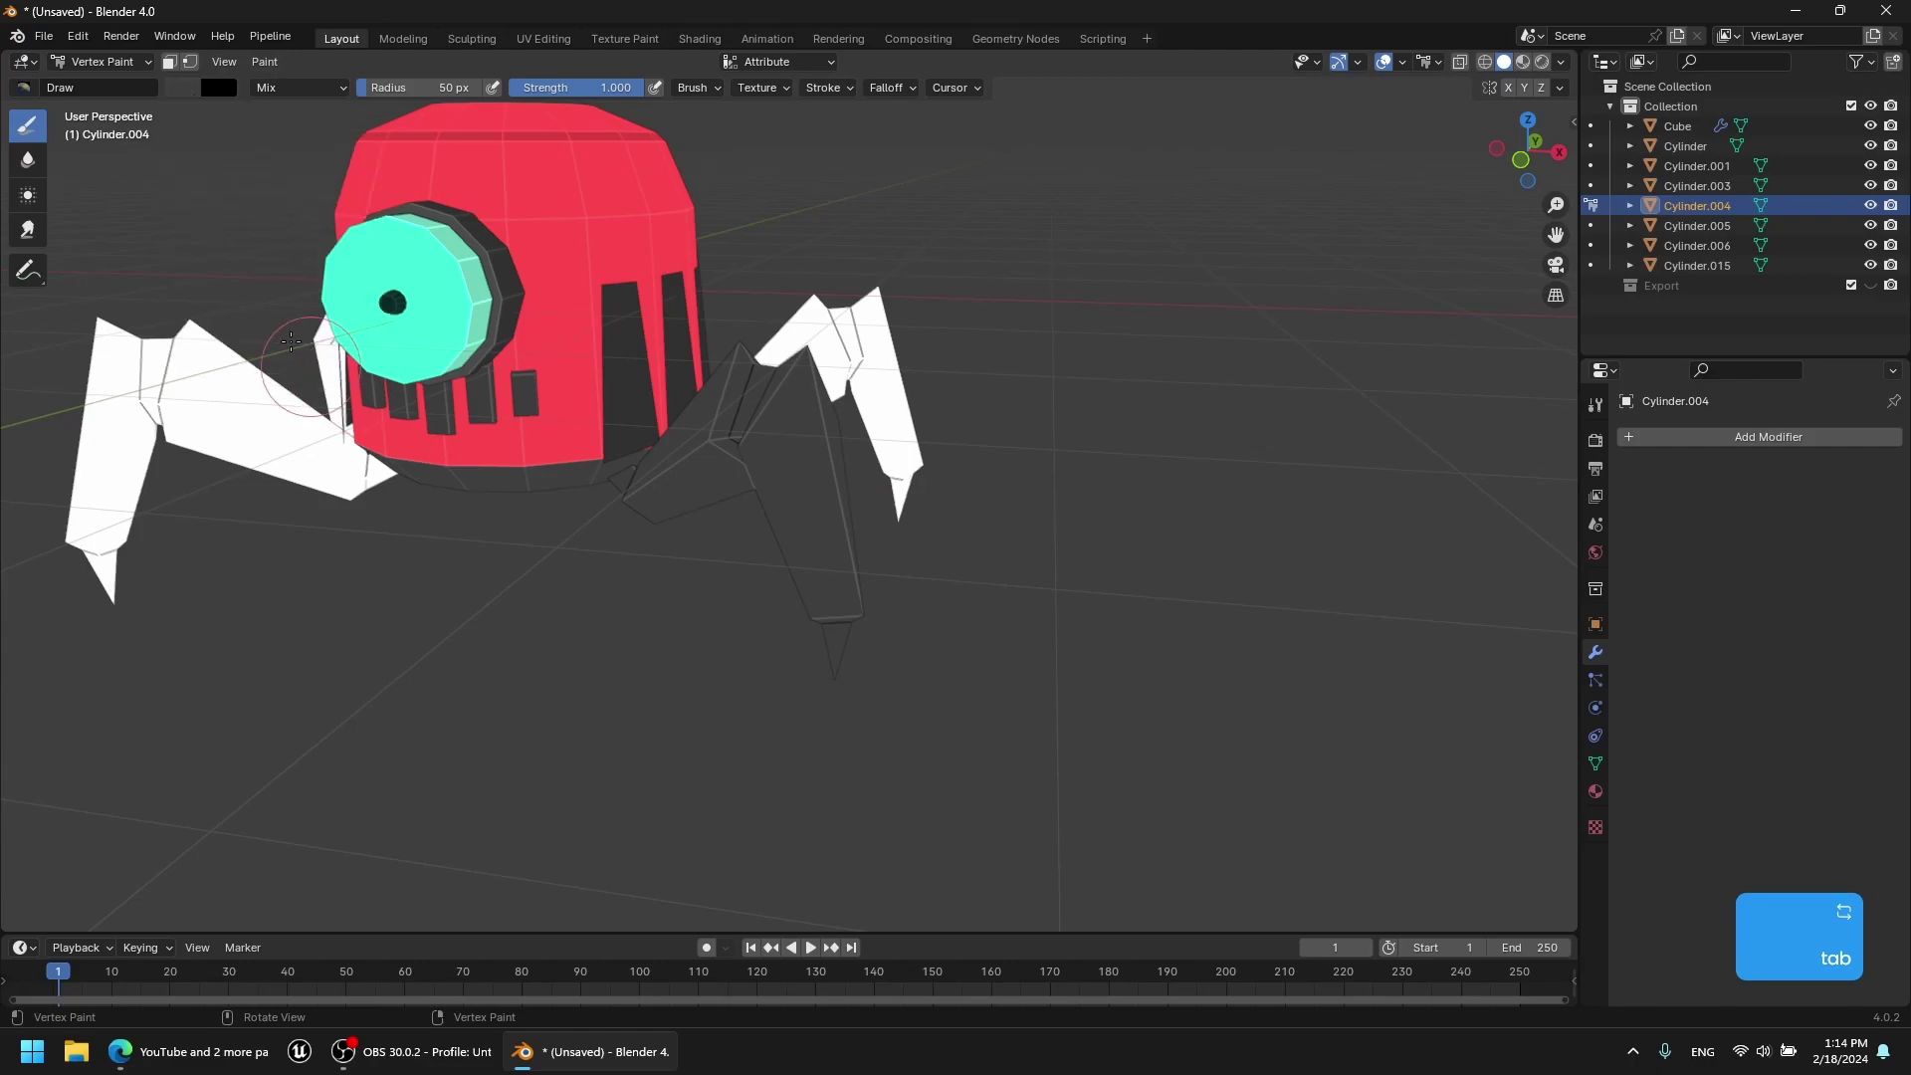
middle_click_drag(554, 233, 1007, 490)
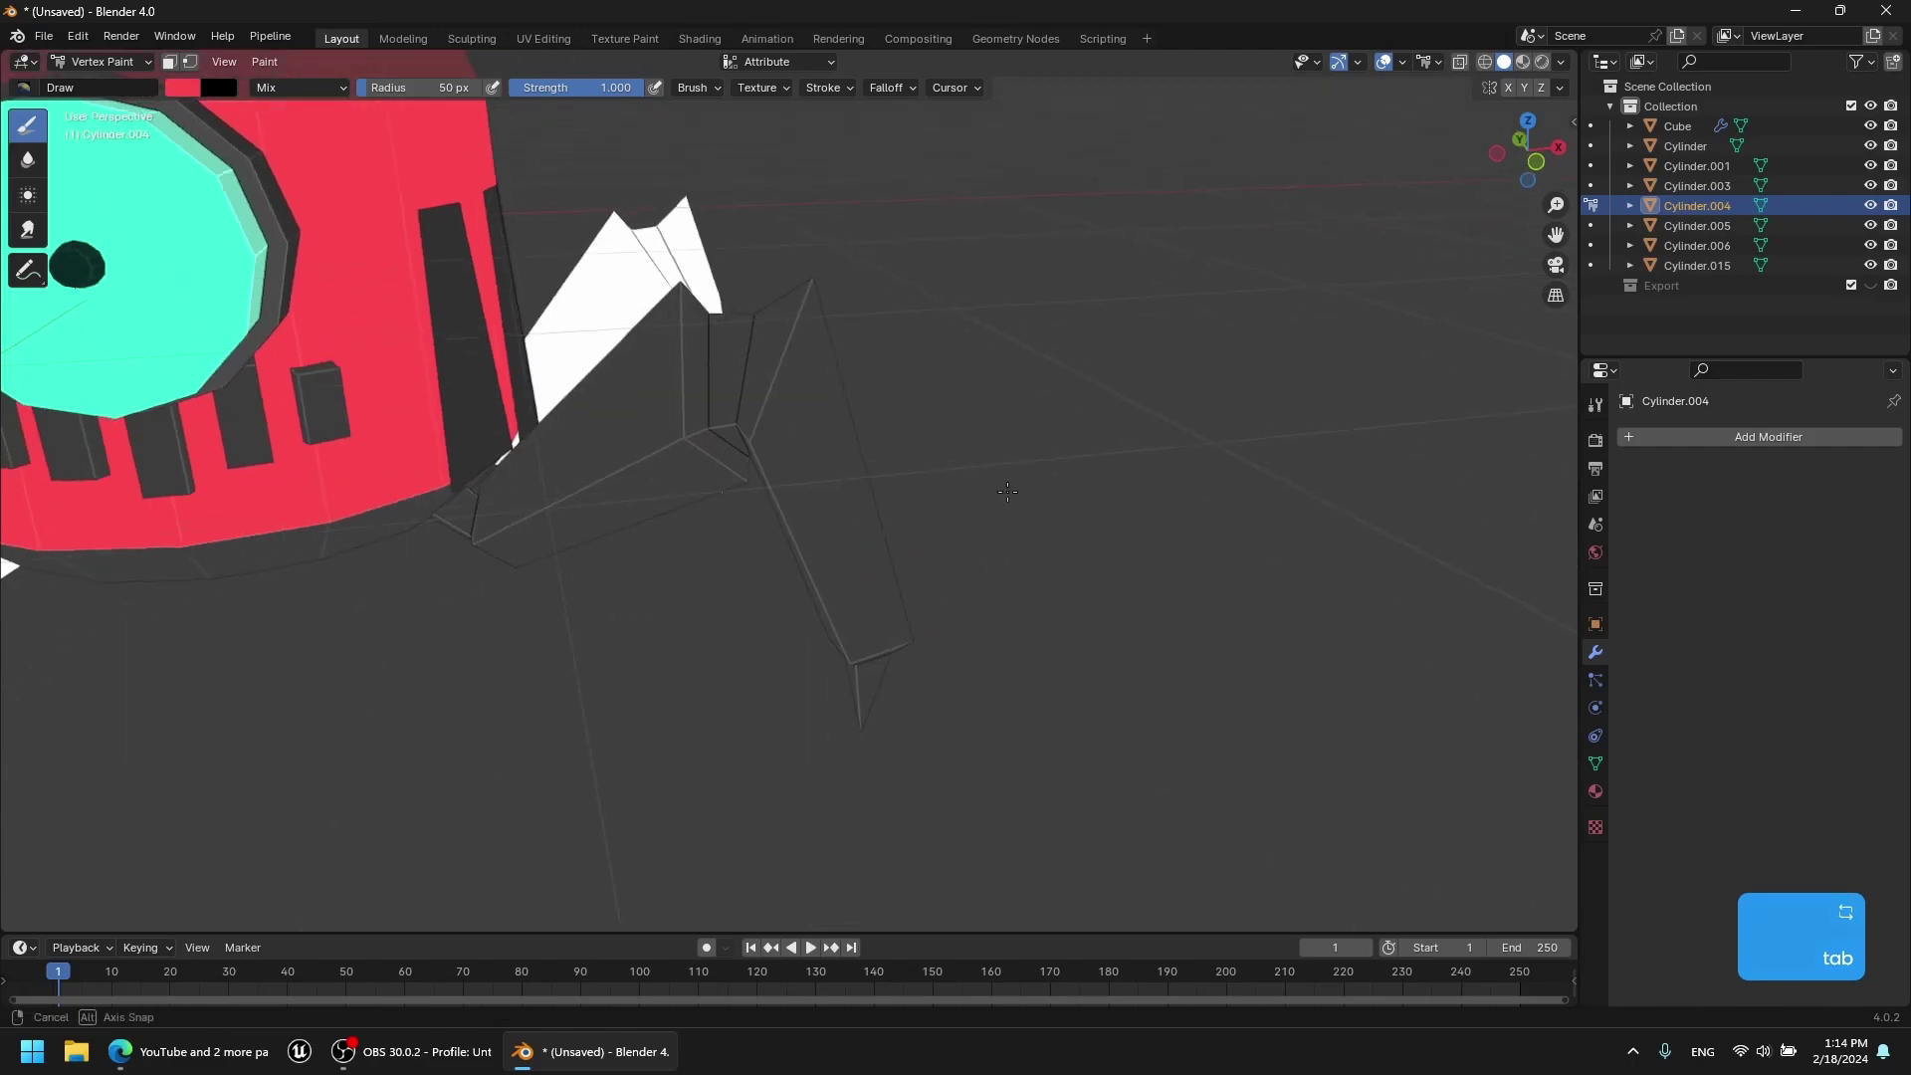
left_click(169, 68)
key("ctrl+x")
Select the face at the inner end of the leg's upper segment and fill it with the red vertex colour.
key("Tab")
mouse_move(1003, 584)
middle_mouse_down()
mouse_move(721, 481)
mouse_move(736, 542)
middle_mouse_up()
key("Tab")
key("Tab")
mouse_move(498, 628)
middle_mouse_down()
mouse_move(640, 566)
mouse_move(379, 563)
mouse_move(597, 478)
mouse_move(637, 557)
middle_mouse_up()
left_click(640, 567)
middle_click_drag(498, 598, 793, 468)
mouse_move(1041, 458)
middle_mouse_down()
mouse_move(687, 465)
mouse_move(644, 517)
mouse_move(589, 510)
middle_mouse_up()
left_click(105, 61)
left_click(107, 146)
key("ctrl+x")
Select the underside faces of the leg's upper and lower segments, including those around the knee.
key("Tab")
mouse_move(570, 295)
middle_mouse_down()
mouse_move(879, 431)
mouse_move(701, 553)
middle_mouse_up()
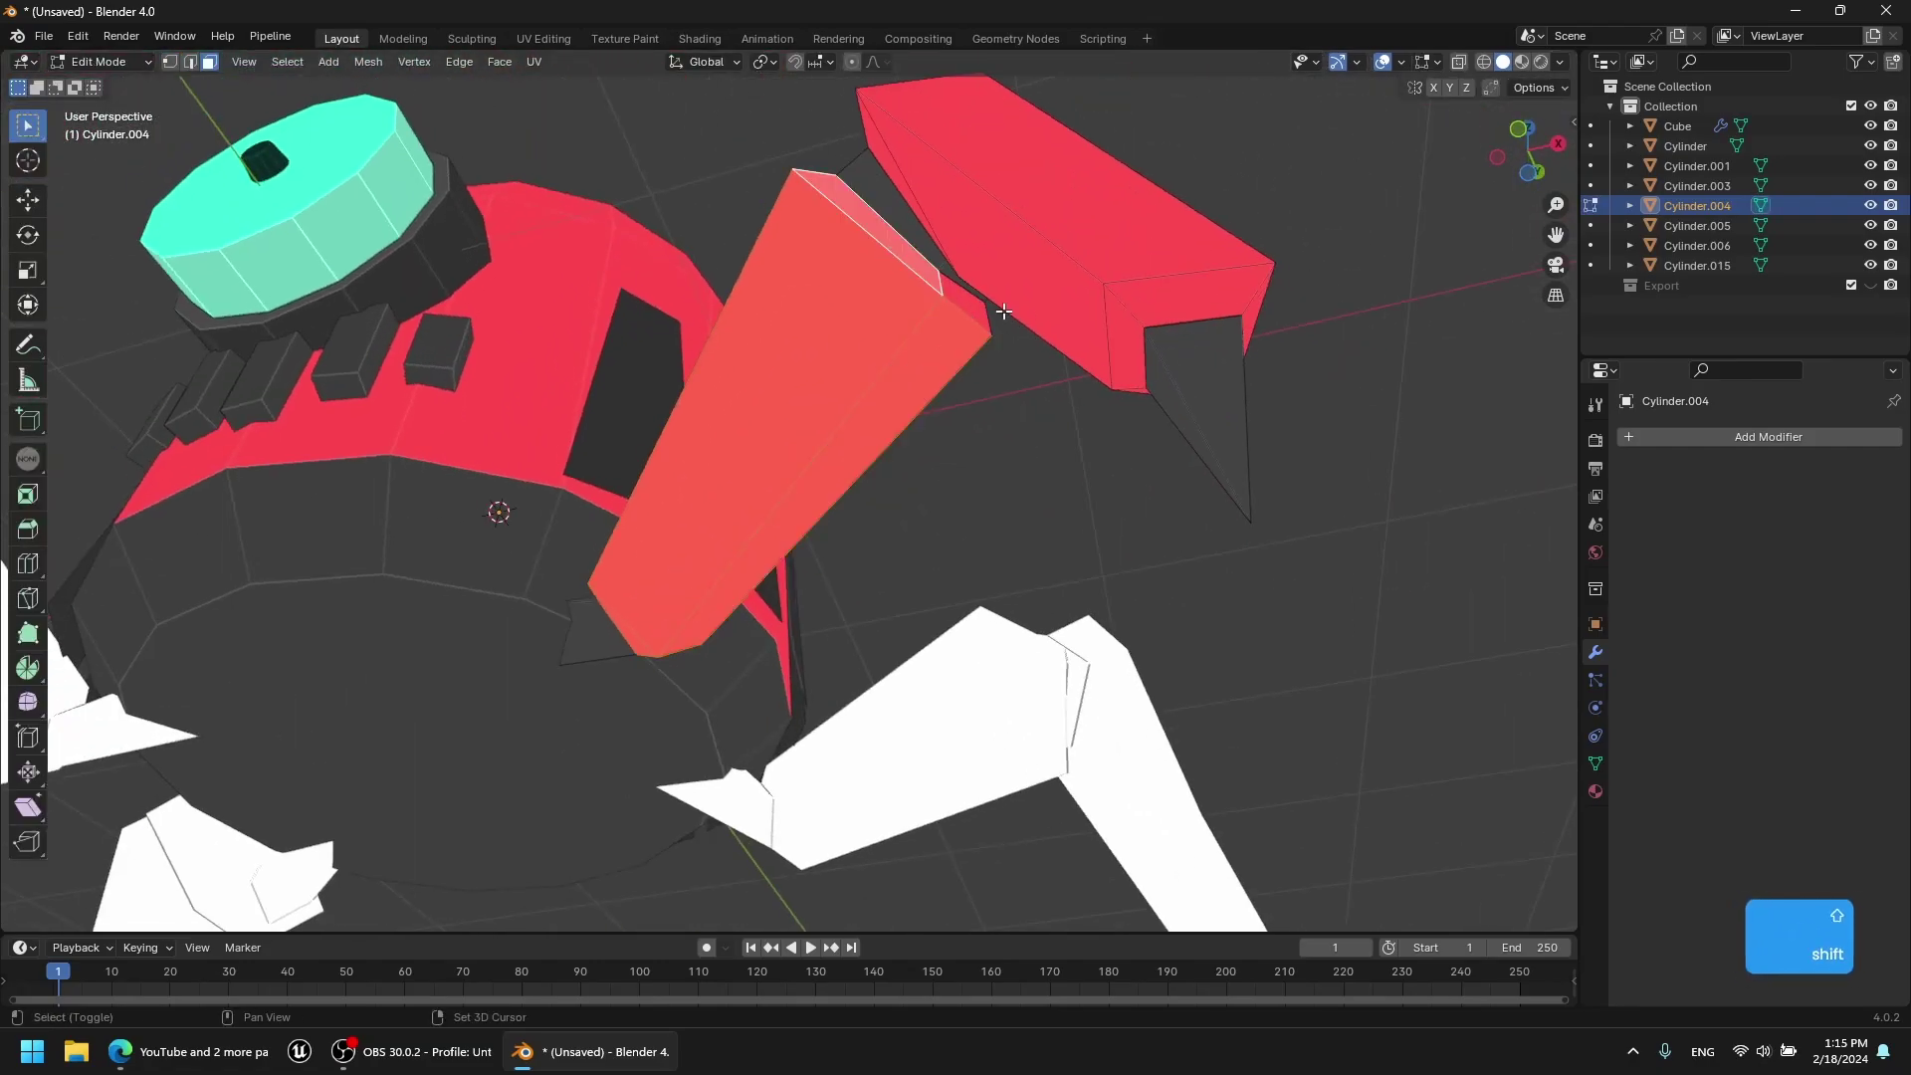
left_click(968, 303, "shift")
middle_click_drag(969, 304, 1060, 261)
left_click(1078, 248, "shift")
left_click(929, 177, "shift")
middle_click_drag(929, 176, 1127, 398)
left_click(1120, 528, "shift")
left_click(1022, 504, "shift")
mouse_move(1271, 538)
middle_mouse_down()
mouse_move(895, 691)
mouse_move(870, 585)
middle_mouse_up()
Try to fill the selected underside faces with a much darker red, and undo the fill.
key("Tab")
left_click(183, 88)
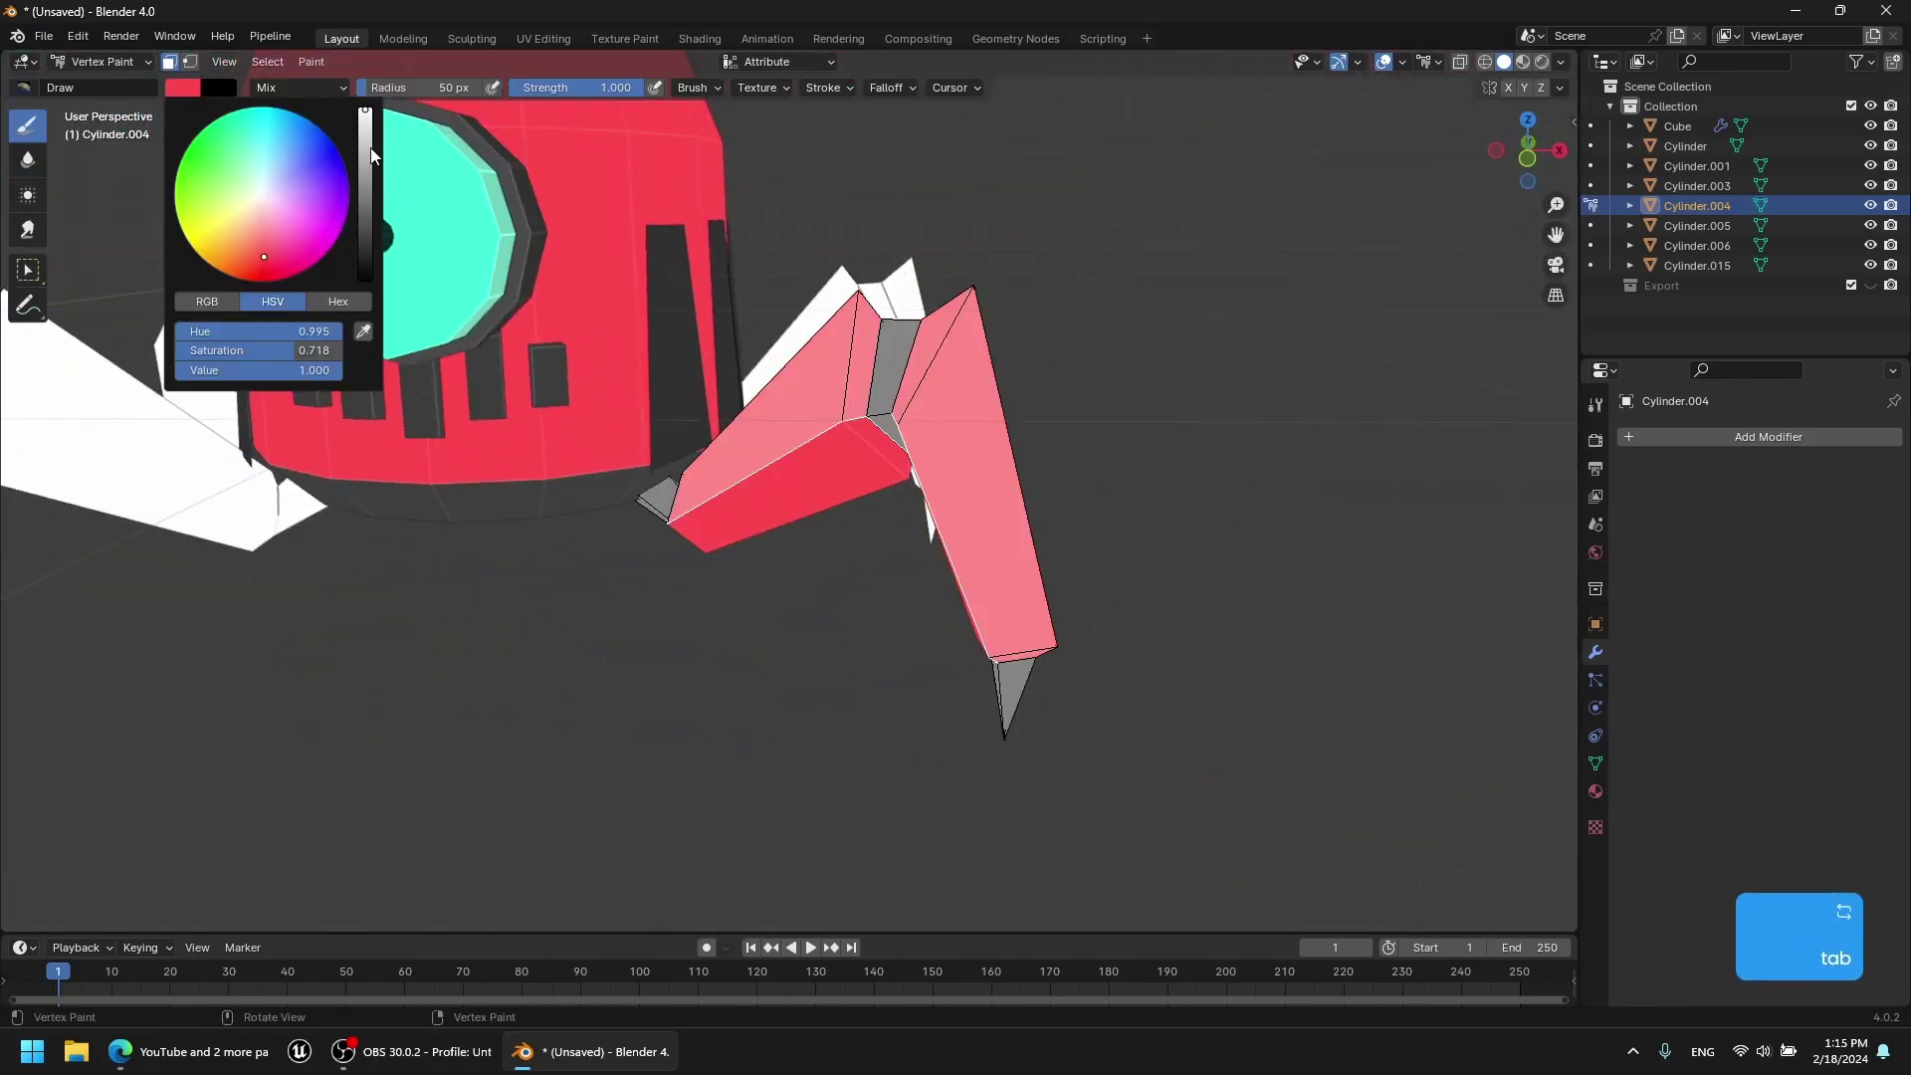
left_click(368, 156)
key("ctrl+x")
key("Tab")
key("alt+z")
key("alt+z")
key("ctrl+z")
key("ctrl+z")
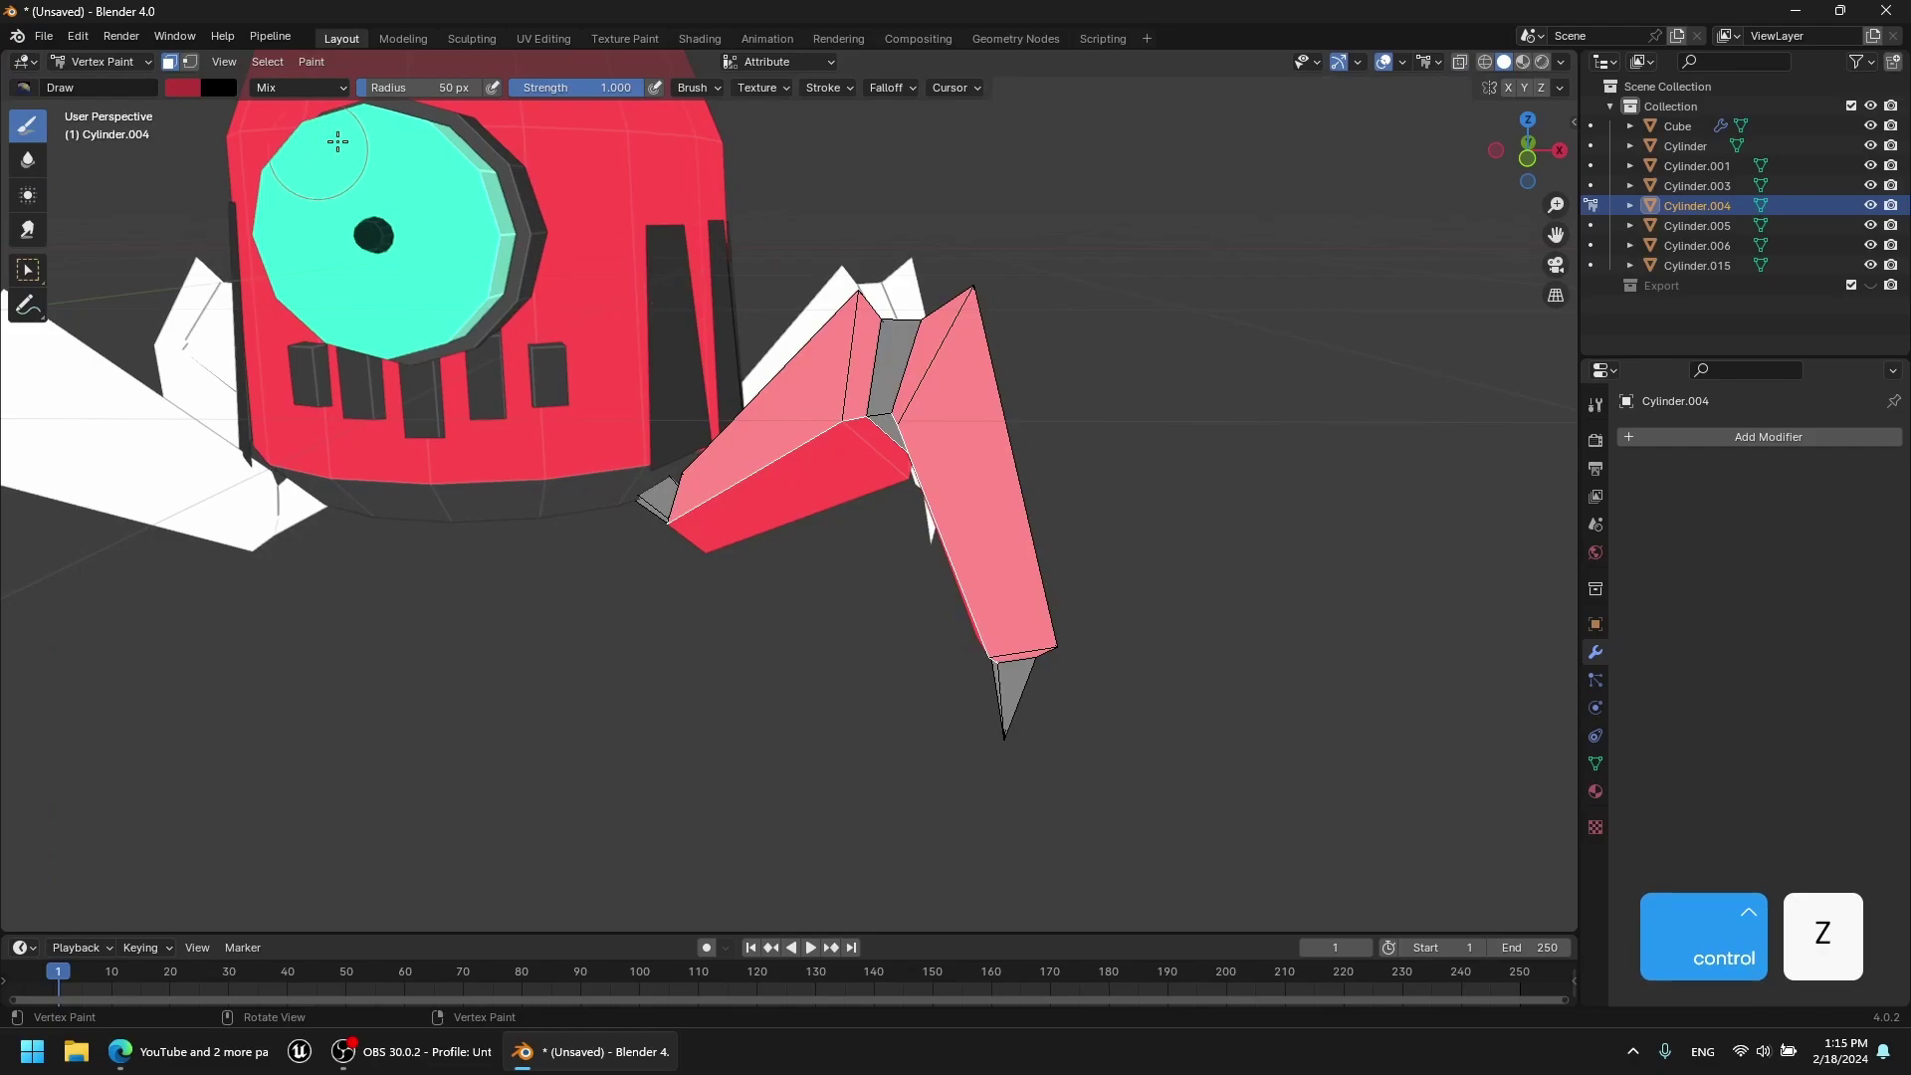
Resample the body's red, darken it slightly and fill the leg's selected underside faces with it.
left_click(181, 87)
left_click(365, 331)
left_click(343, 448)
left_click(183, 88)
key("alt+z")
middle_click_drag(1203, 410, 635, 414)
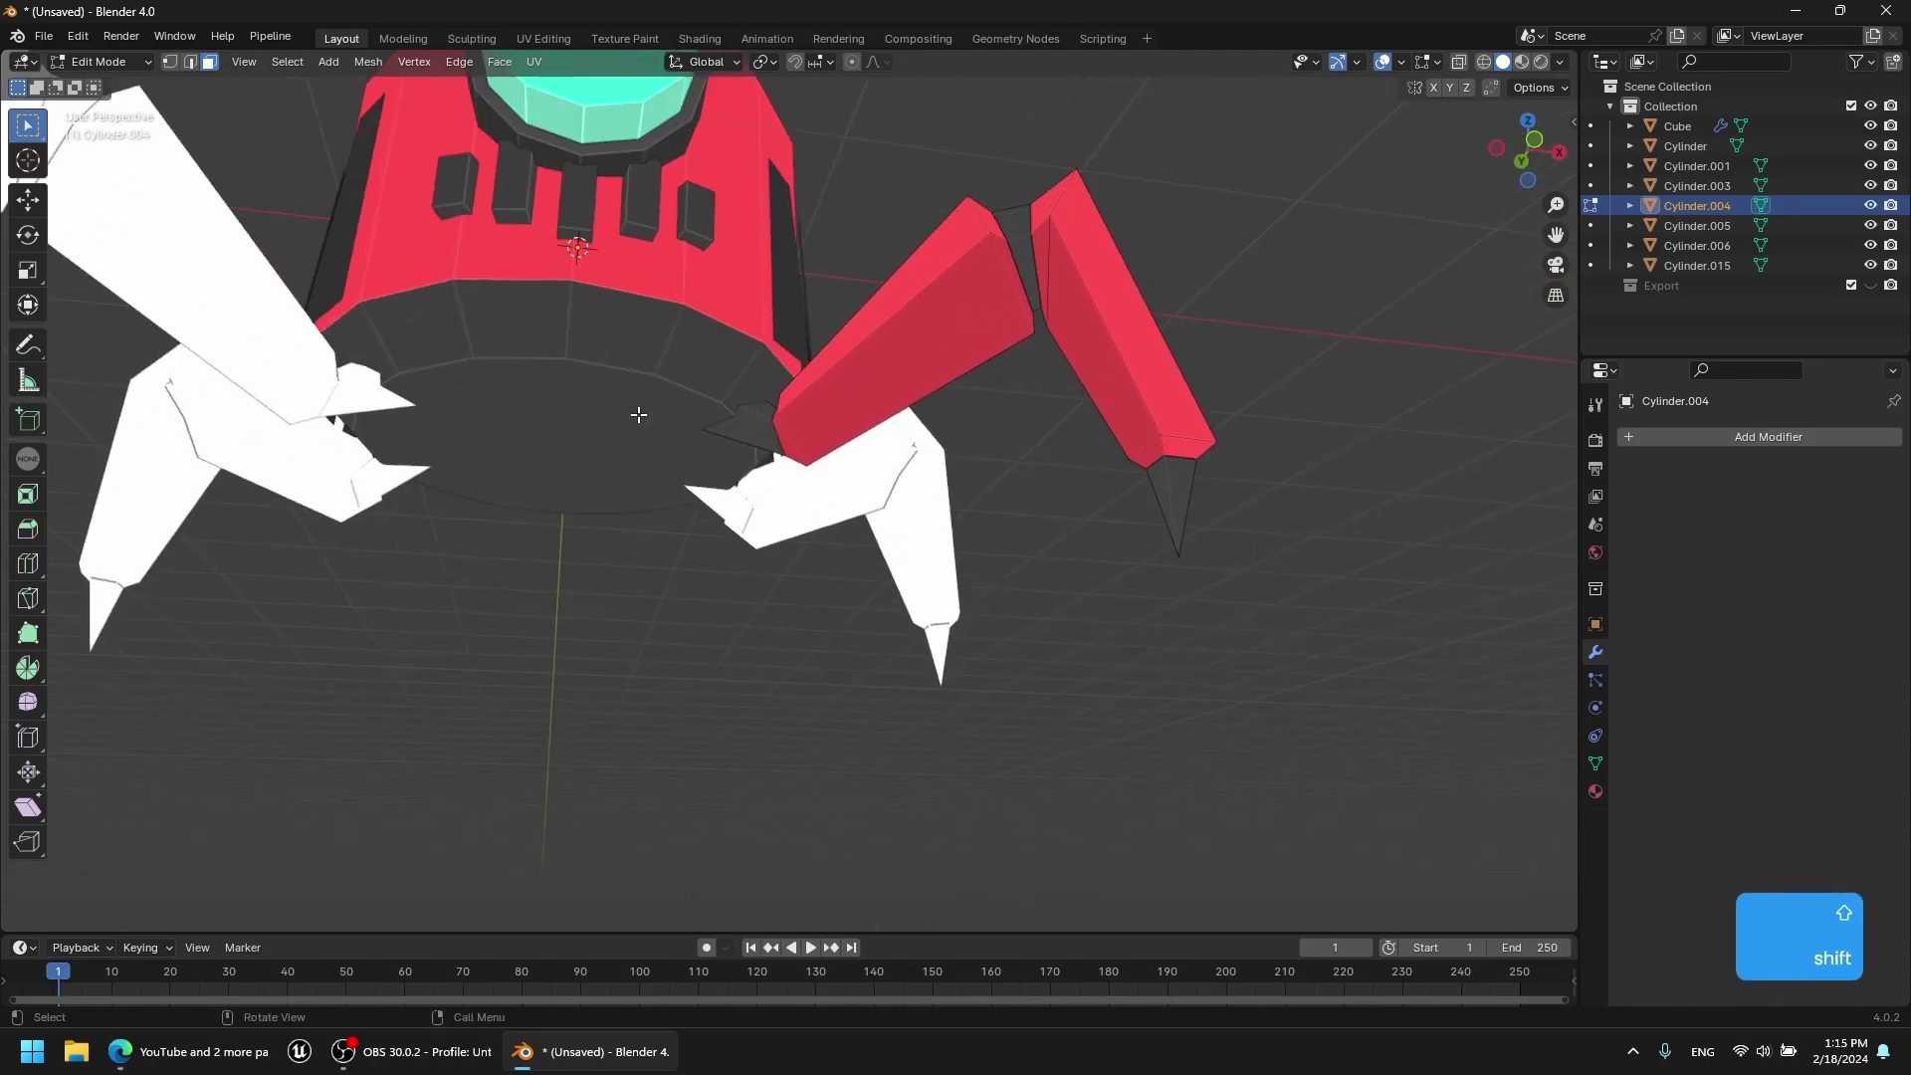
Switch to the body, select its large bottom face and recolour it in vertex paint with a sampled colour.
key("Tab")
left_click(551, 409)
key("Tab")
left_click(538, 406)
left_click(105, 63)
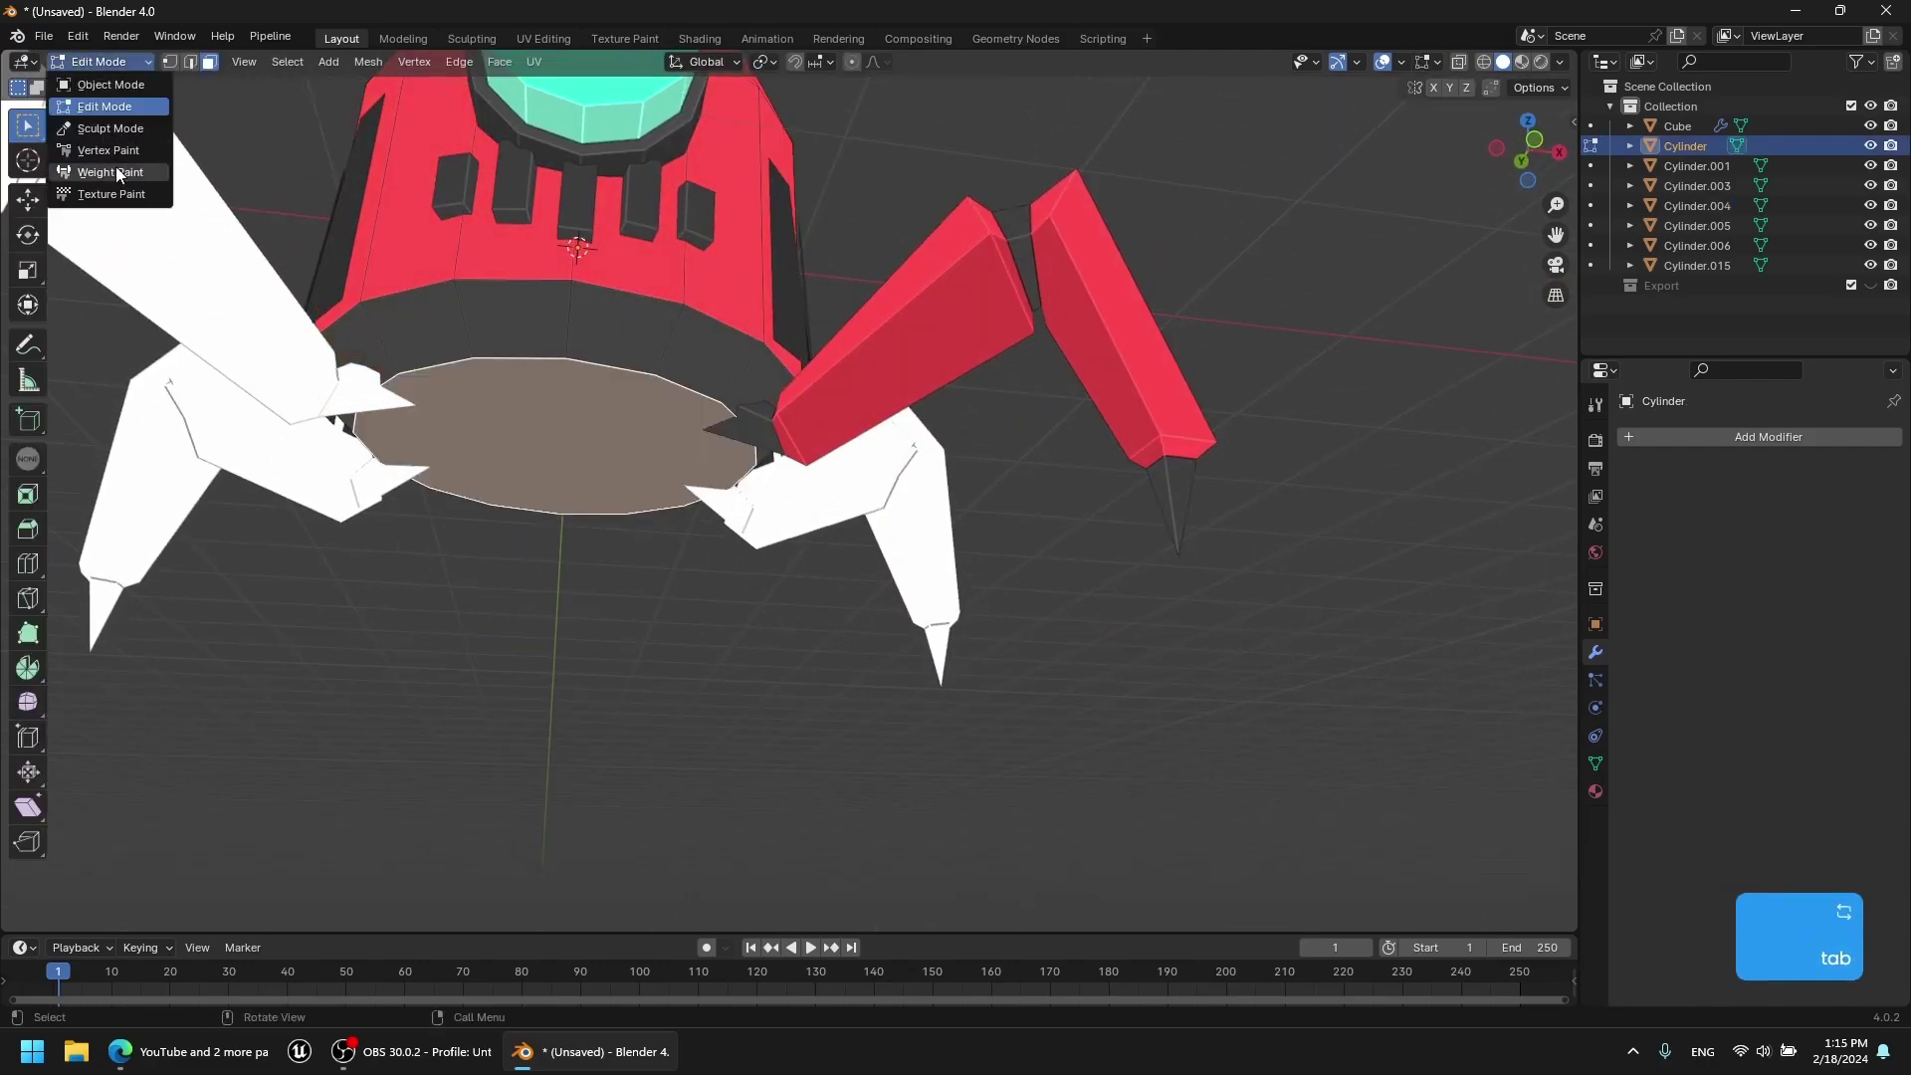
left_click(116, 169)
left_click(108, 154)
left_click(183, 88)
left_click(362, 328)
key("Tab")
mouse_move(763, 507)
middle_mouse_down()
mouse_move(866, 533)
mouse_move(972, 636)
mouse_move(768, 541)
mouse_move(933, 571)
middle_mouse_up()
scroll(895, 557, "up", 3)
middle_click_drag(846, 525, 796, 558)
scroll(789, 538, "down", 3)
Return to object mode and delete the three uncoloured white legs.
left_click(117, 62)
left_click(112, 88)
left_click(1112, 439)
left_click(940, 388)
middle_click_drag(542, 453, 615, 536)
left_click(623, 538, "shift")
left_click(720, 356, "shift")
key("x")
left_click(720, 356)
Duplicate the coloured leg in top view and rotate the copy 60° about the Z axis.
left_click(1001, 653)
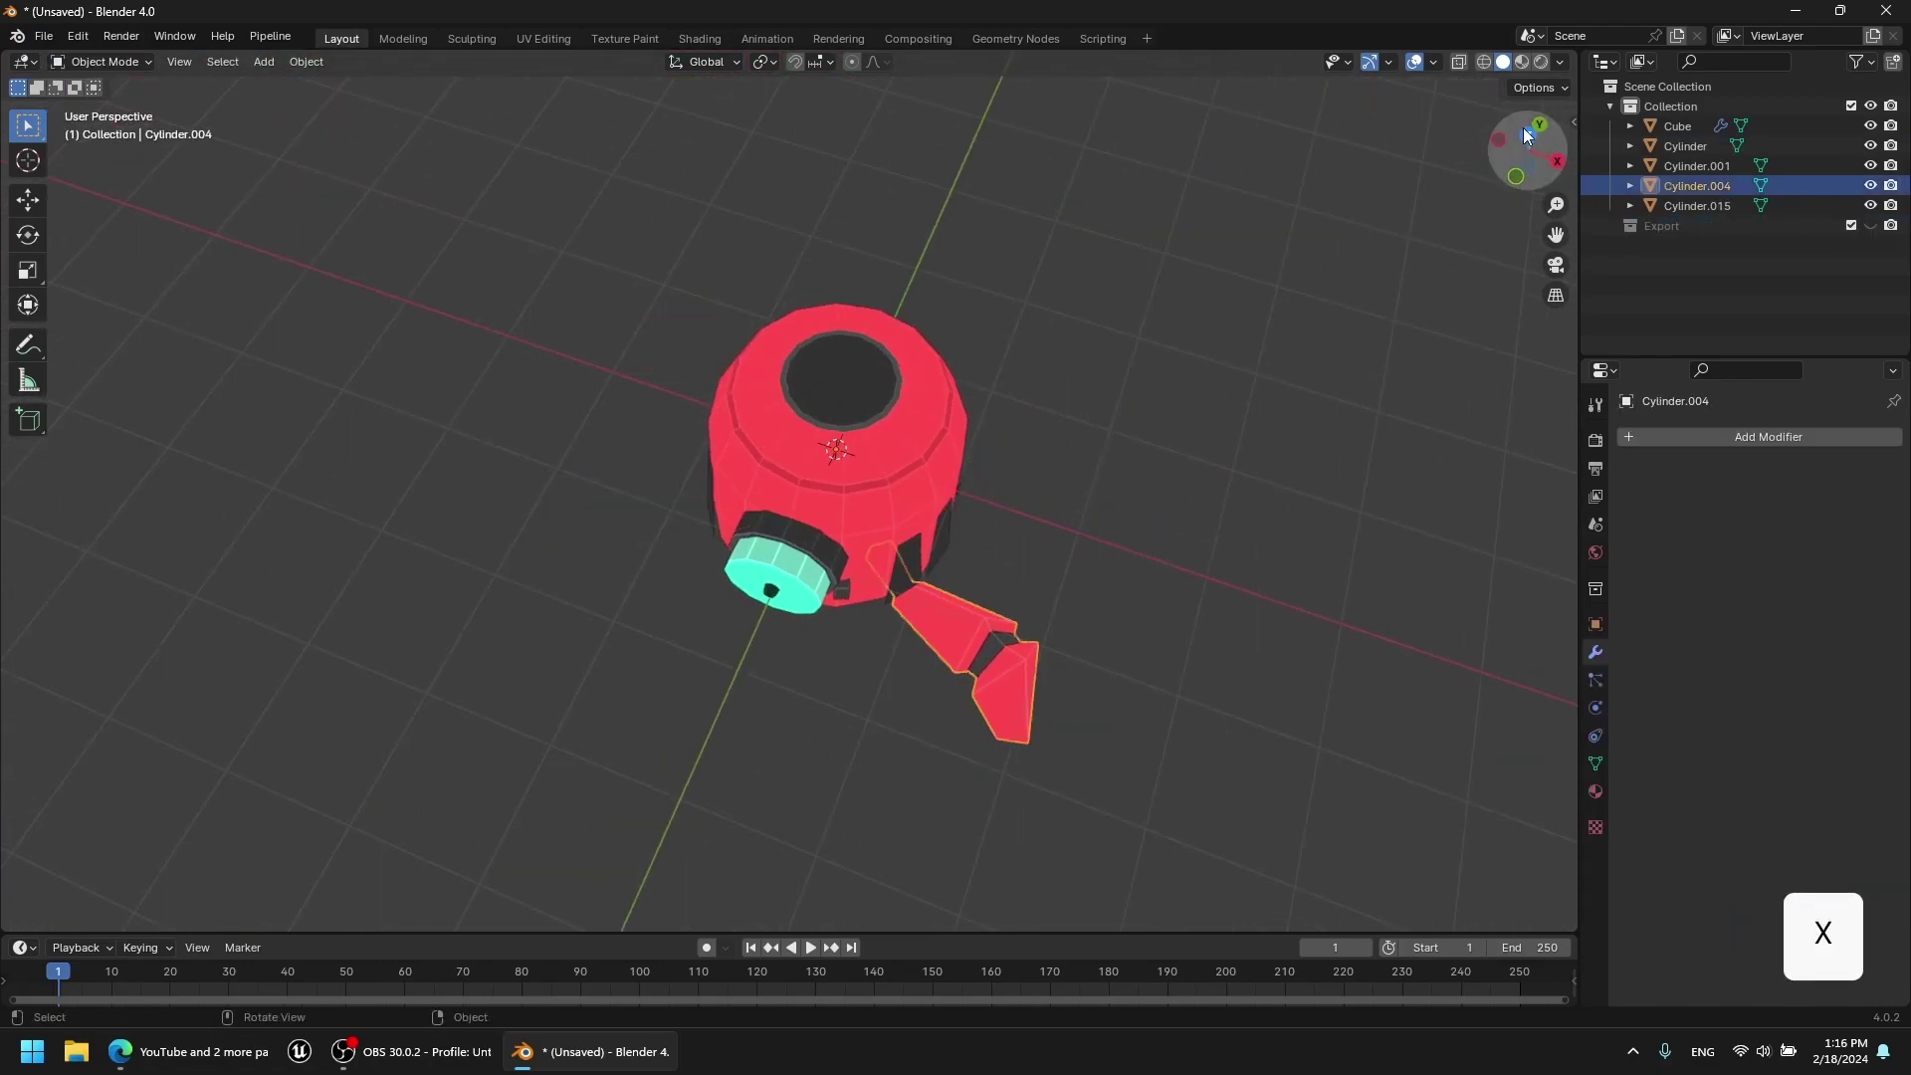
left_click(1527, 135)
key("shift+d")
key("r")
key("z")
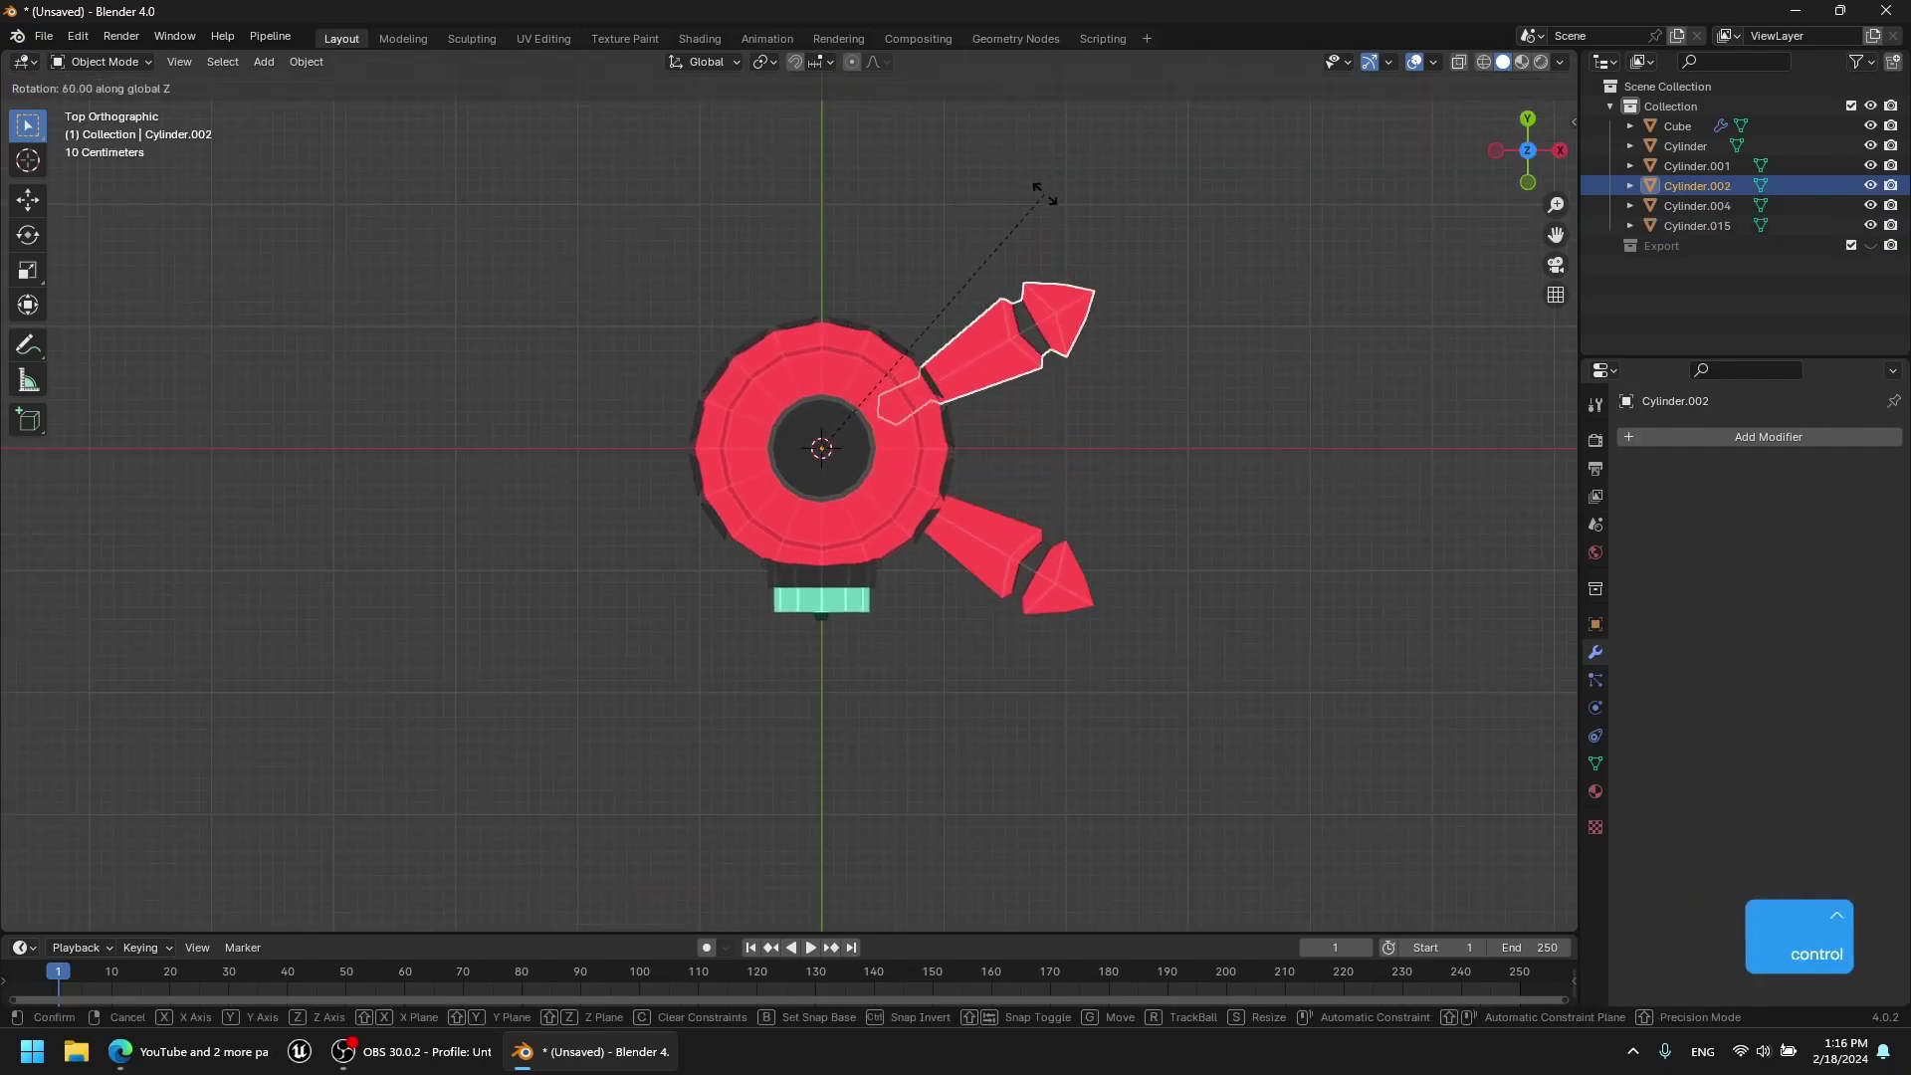
left_click(1045, 196)
Duplicate both coloured legs together and rotate the copies about Z to the opposite side of the body.
left_click(1007, 576, "shift")
key("shift+d")
key("r")
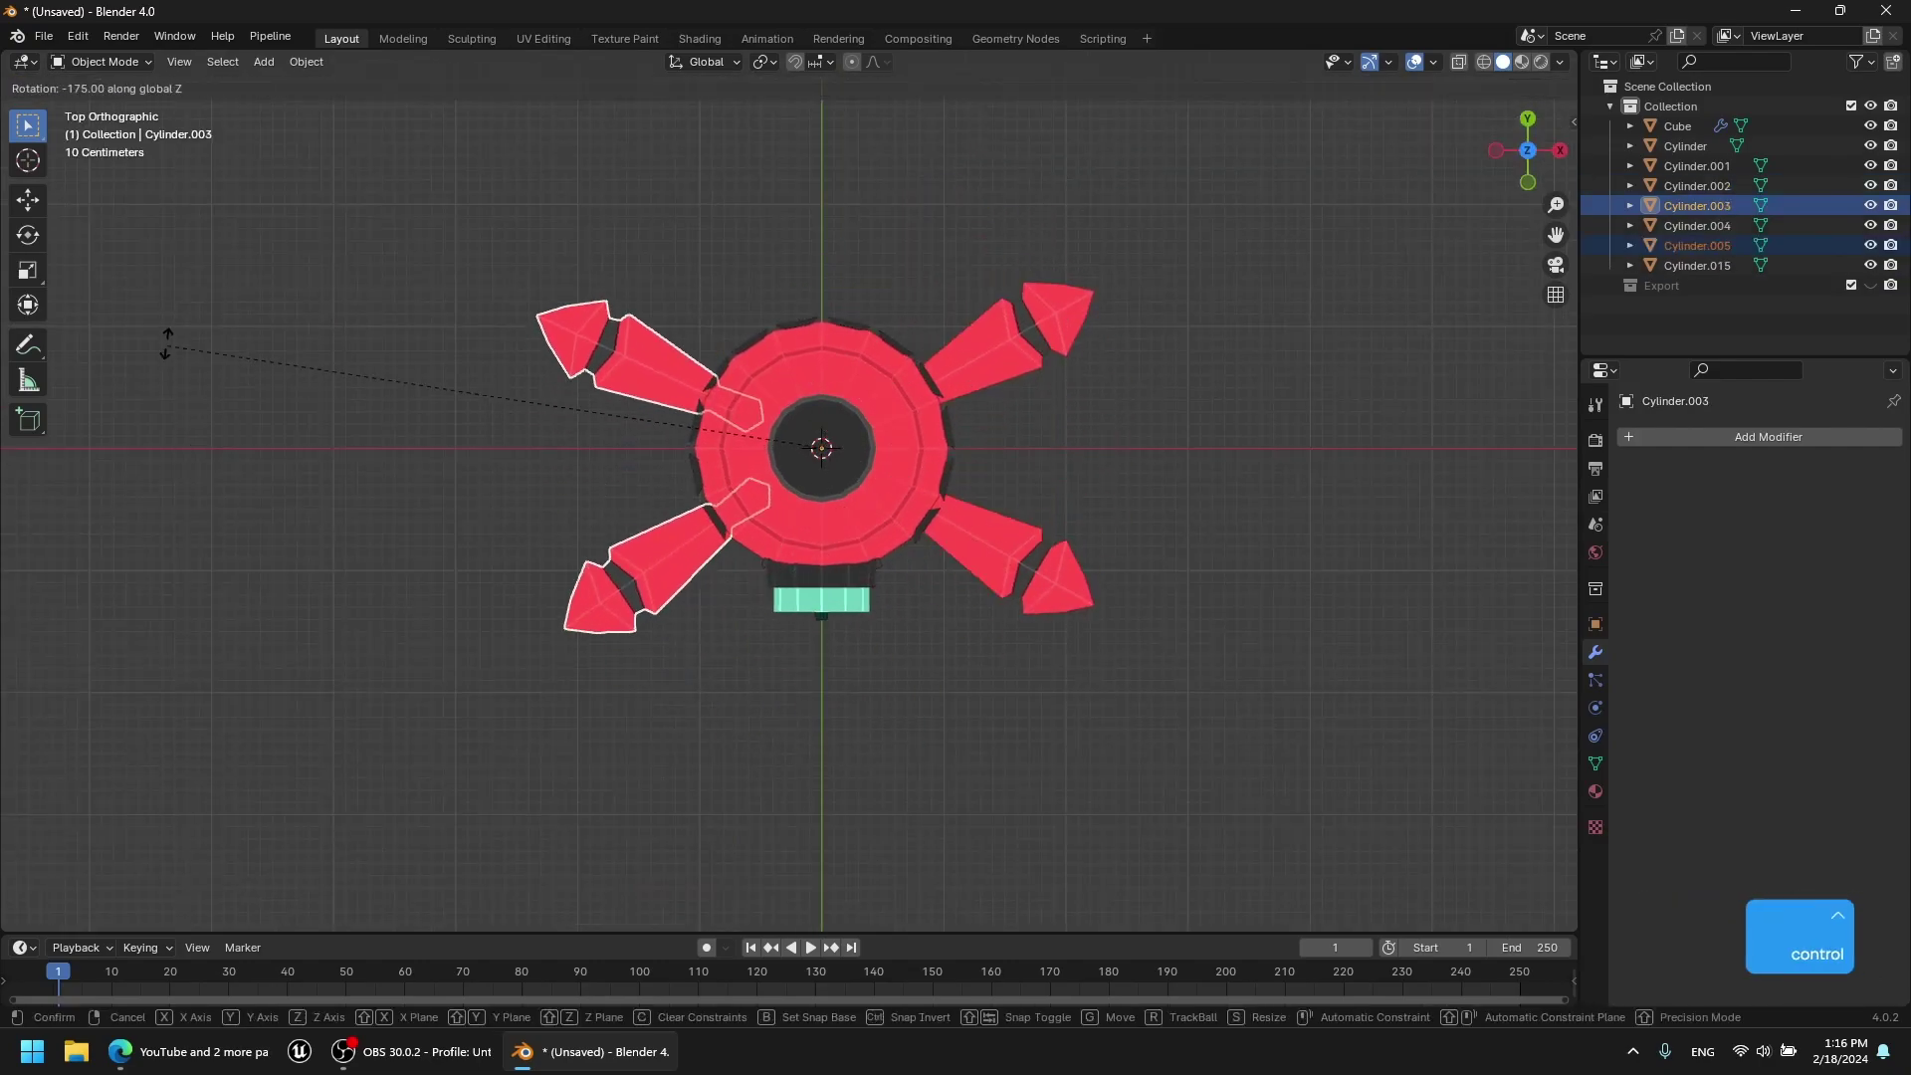
left_click(182, 323)
left_click(1158, 565)
middle_click_drag(1159, 565, 1149, 337)
scroll(1089, 564, "up", 2)
key("alt+a")
scroll(1090, 564, "up", 3)
middle_click_drag(1090, 563, 1035, 535)
scroll(1035, 536, "down", 3)
Select the legs, the side and front panels and the eye, with the body as the last, active object.
middle_click_drag(591, 566, 996, 622)
left_click(995, 622, "shift")
middle_click_drag(657, 677, 742, 696)
left_click(712, 726, "shift")
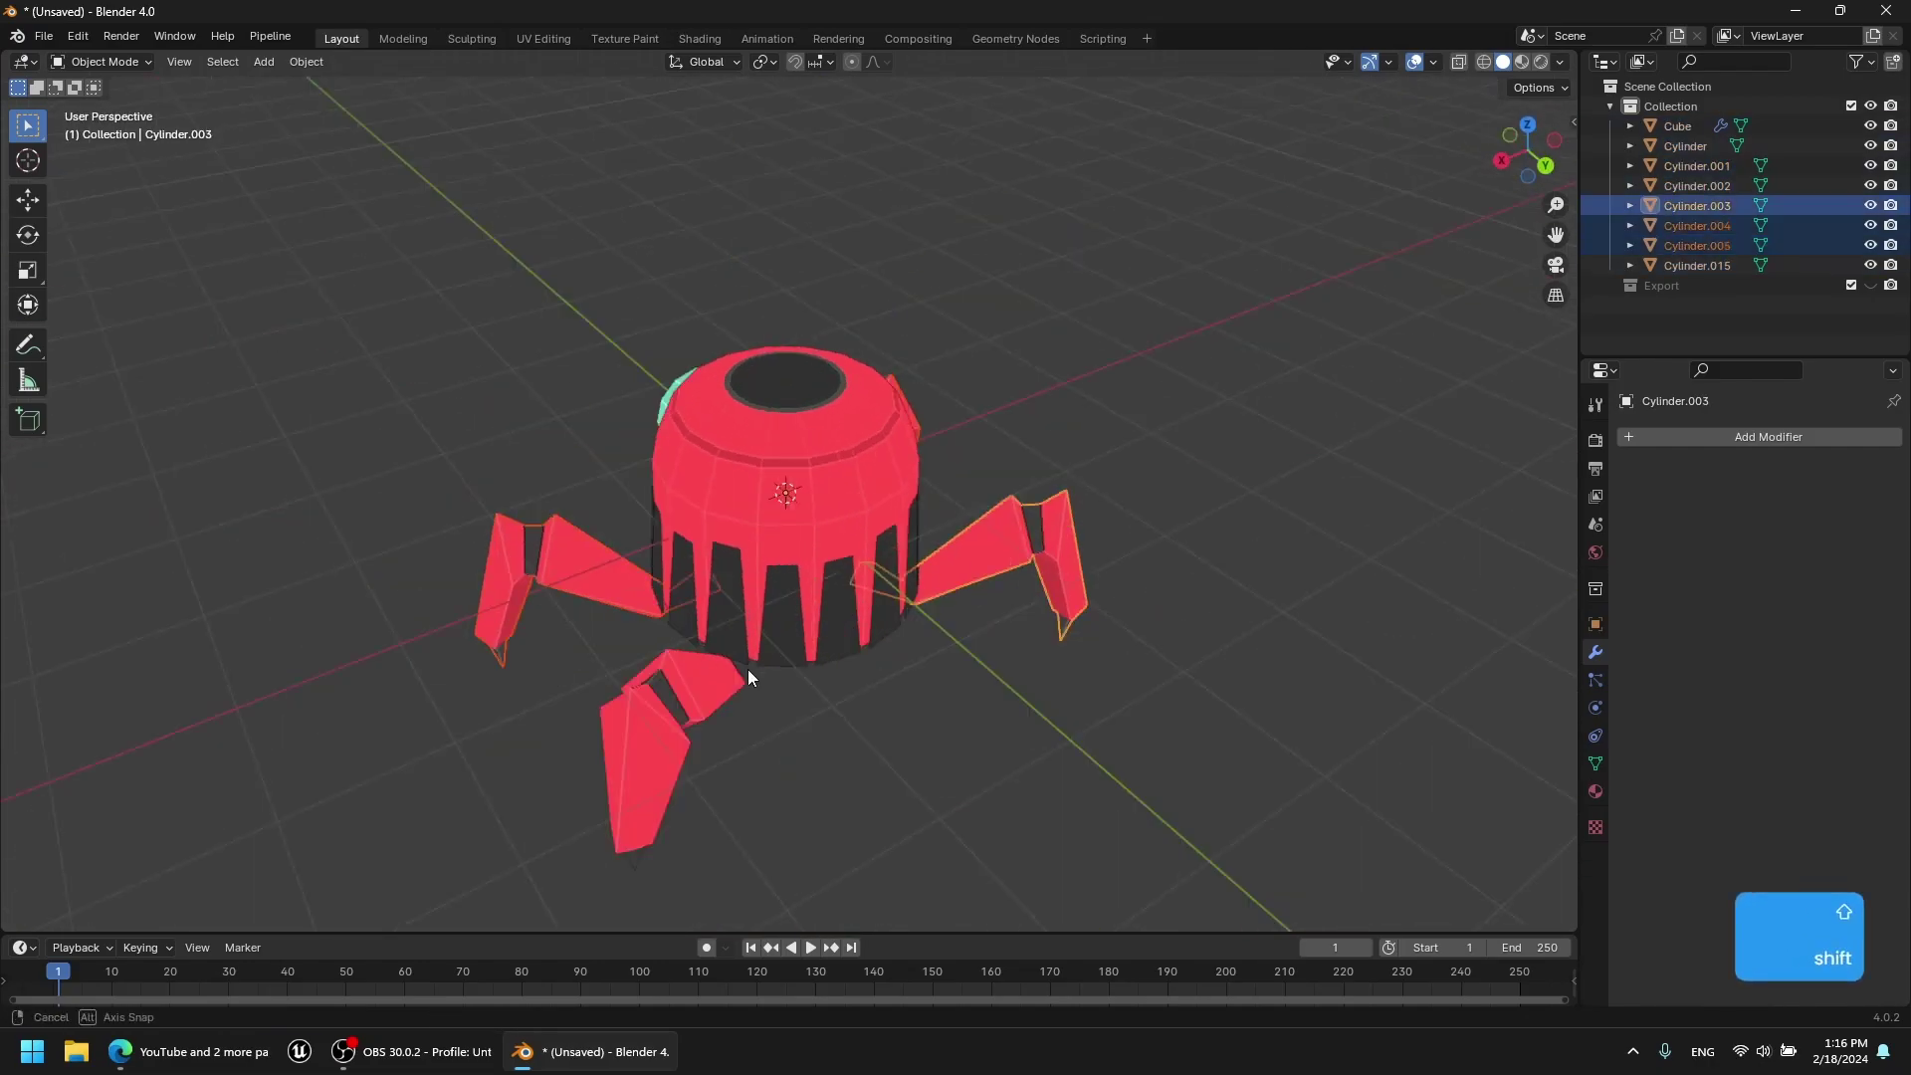
left_click(599, 595, "shift")
middle_click_drag(622, 602, 905, 585)
scroll(905, 585, "up", 2)
middle_click_drag(792, 665, 817, 595)
left_click(794, 571, "shift")
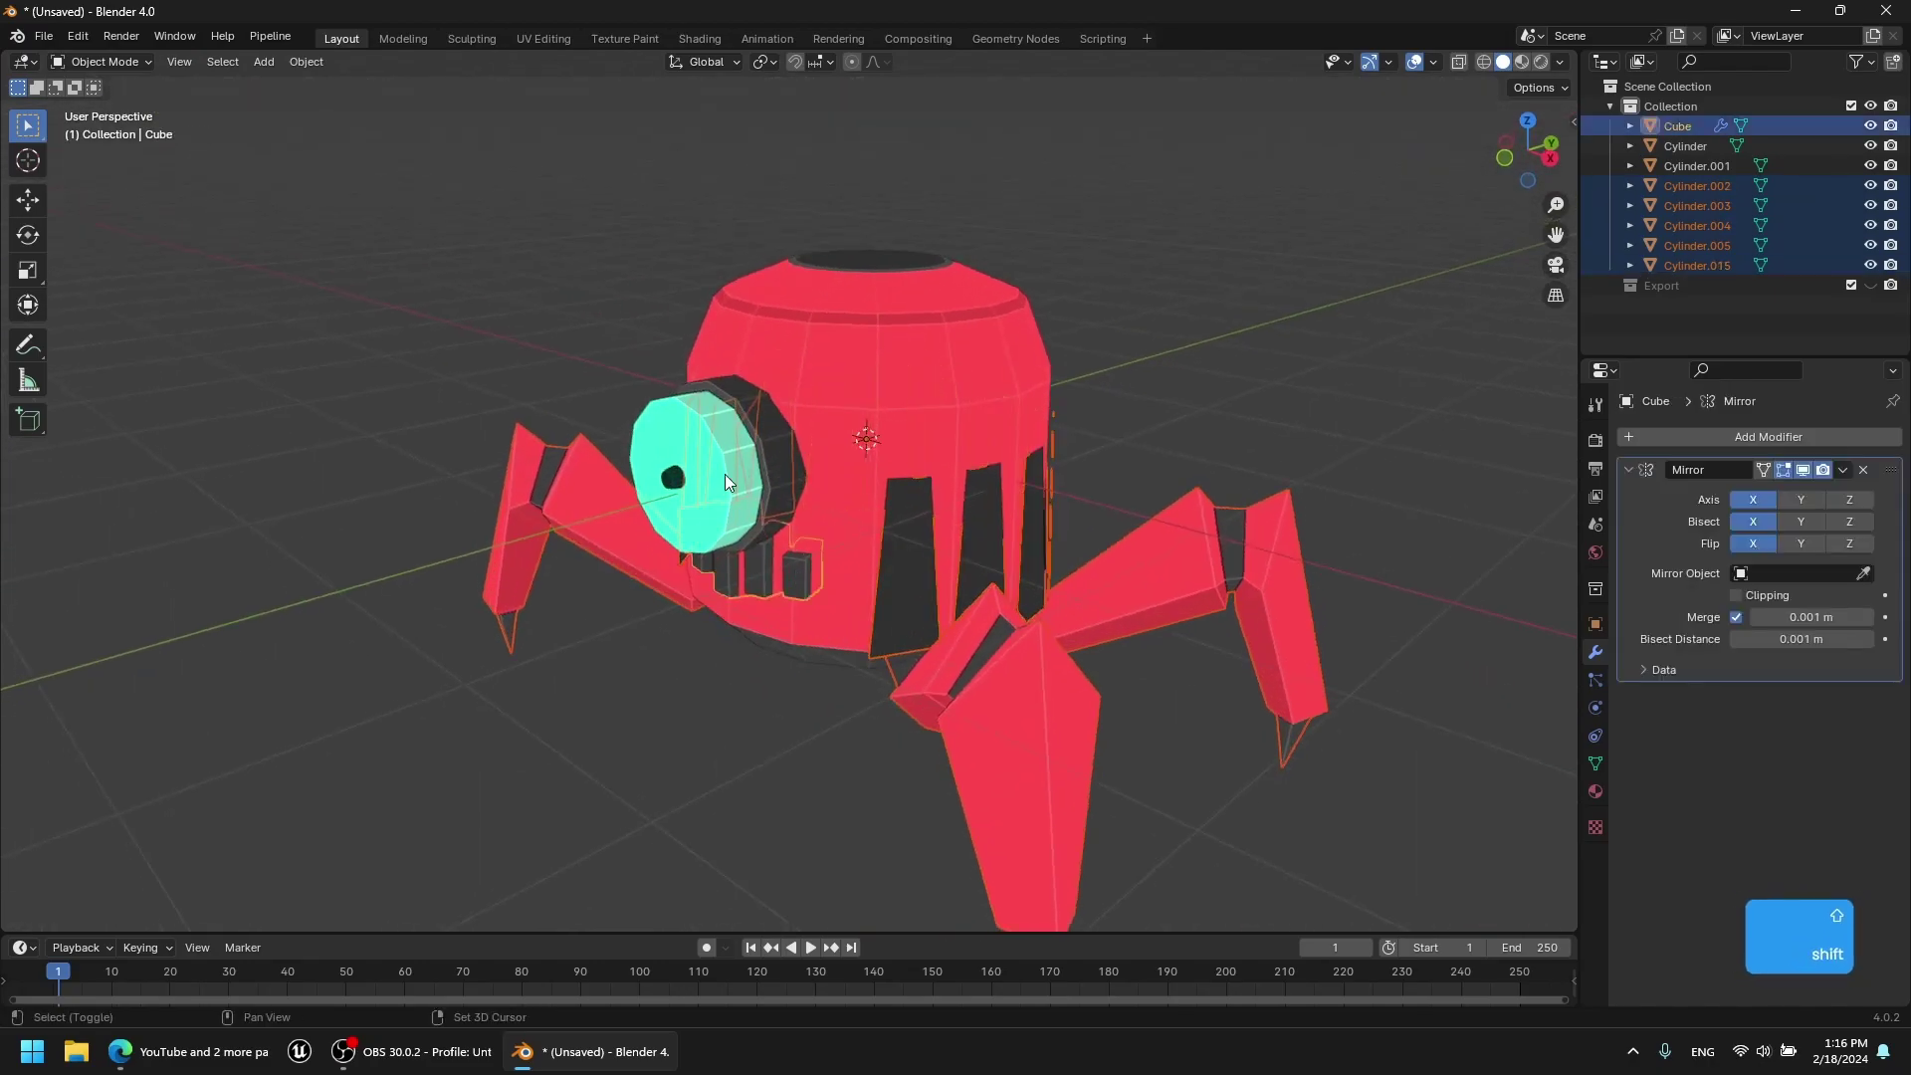
left_click(725, 474, "shift")
left_click(869, 367, "shift")
Try to join the selected parts into the body, and undo the join.
right_click(869, 368)
left_click(869, 367)
key("g")
right_click(659, 701)
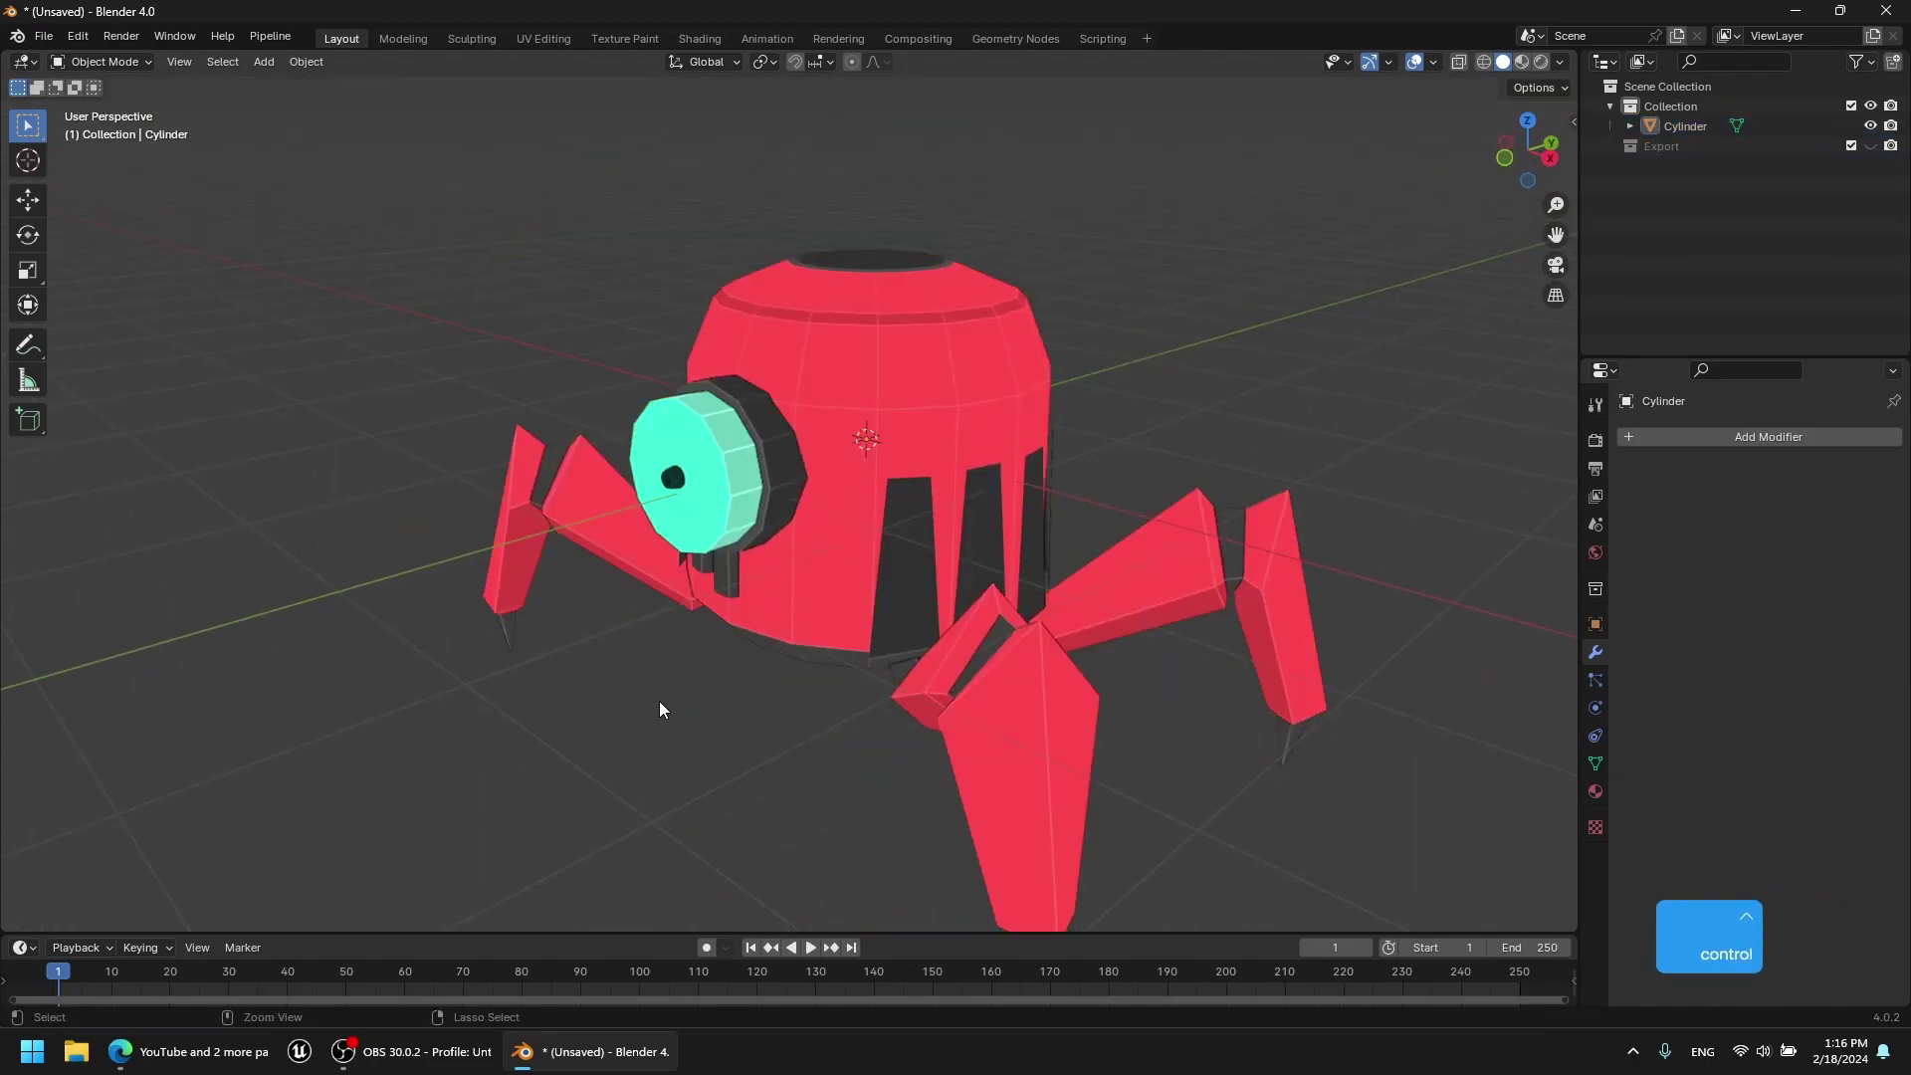
key("ctrl+z")
Apply the front panels' Mirror modifier and join all robot parts into the body object.
left_click(1824, 491)
left_click(1195, 697)
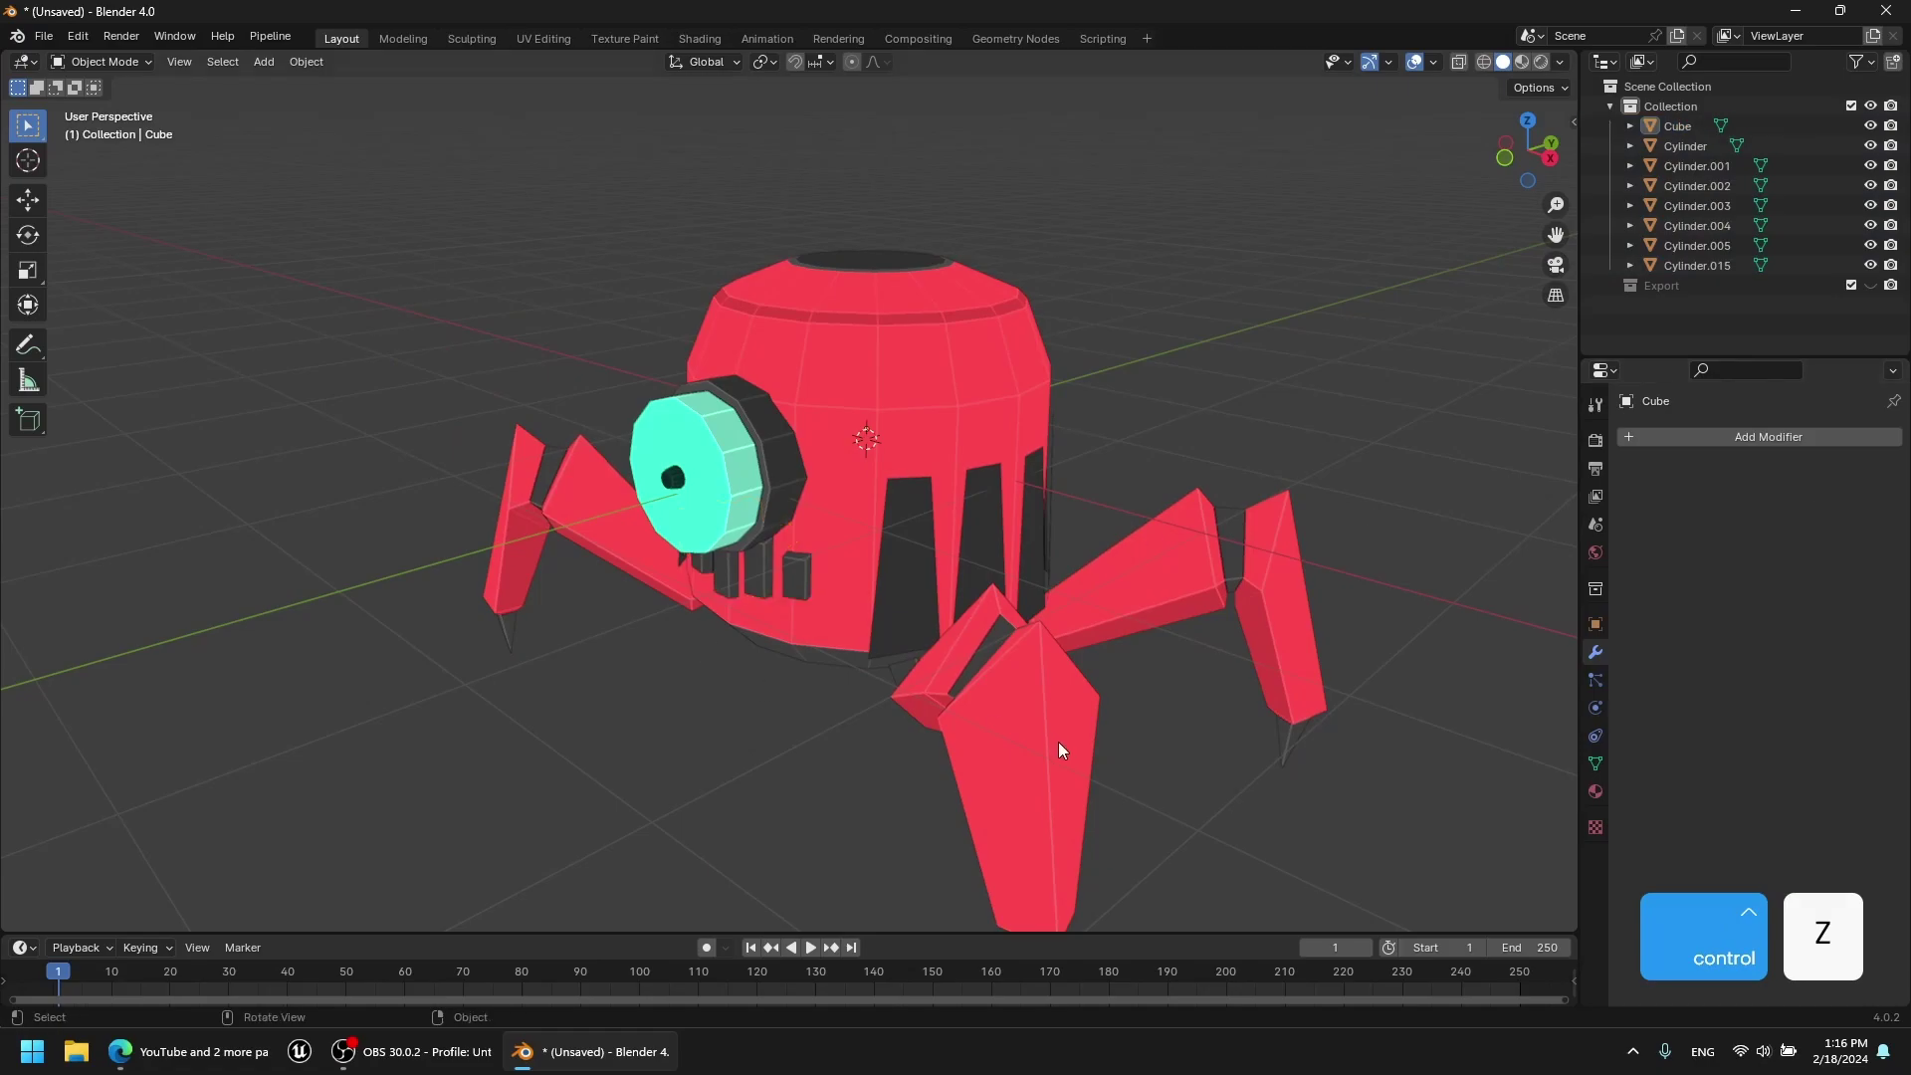
middle_click_drag(1055, 739, 1080, 723)
left_click(1080, 719)
key("a")
double_click(958, 387, "shift")
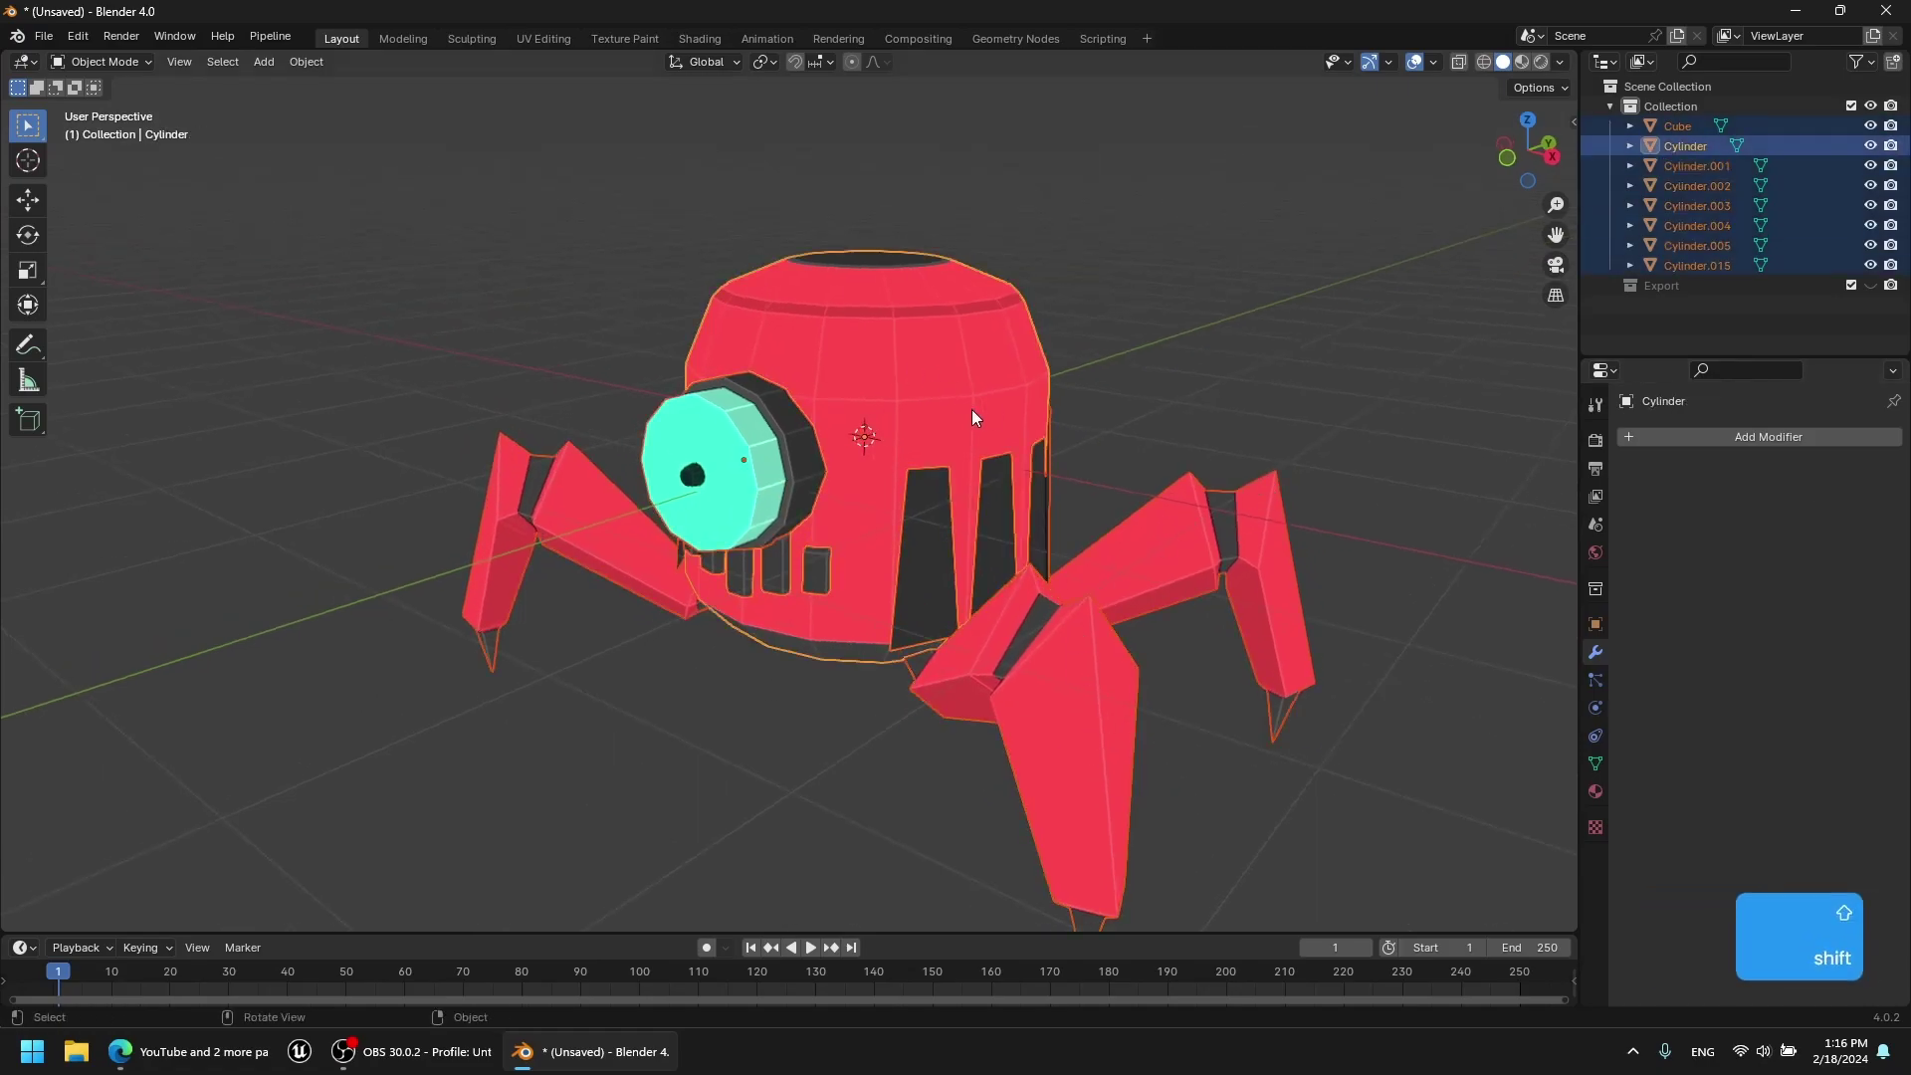
key("ctrl+j")
Try moving the joined robot to test it, and undo the move.
key("g")
left_click(1138, 382)
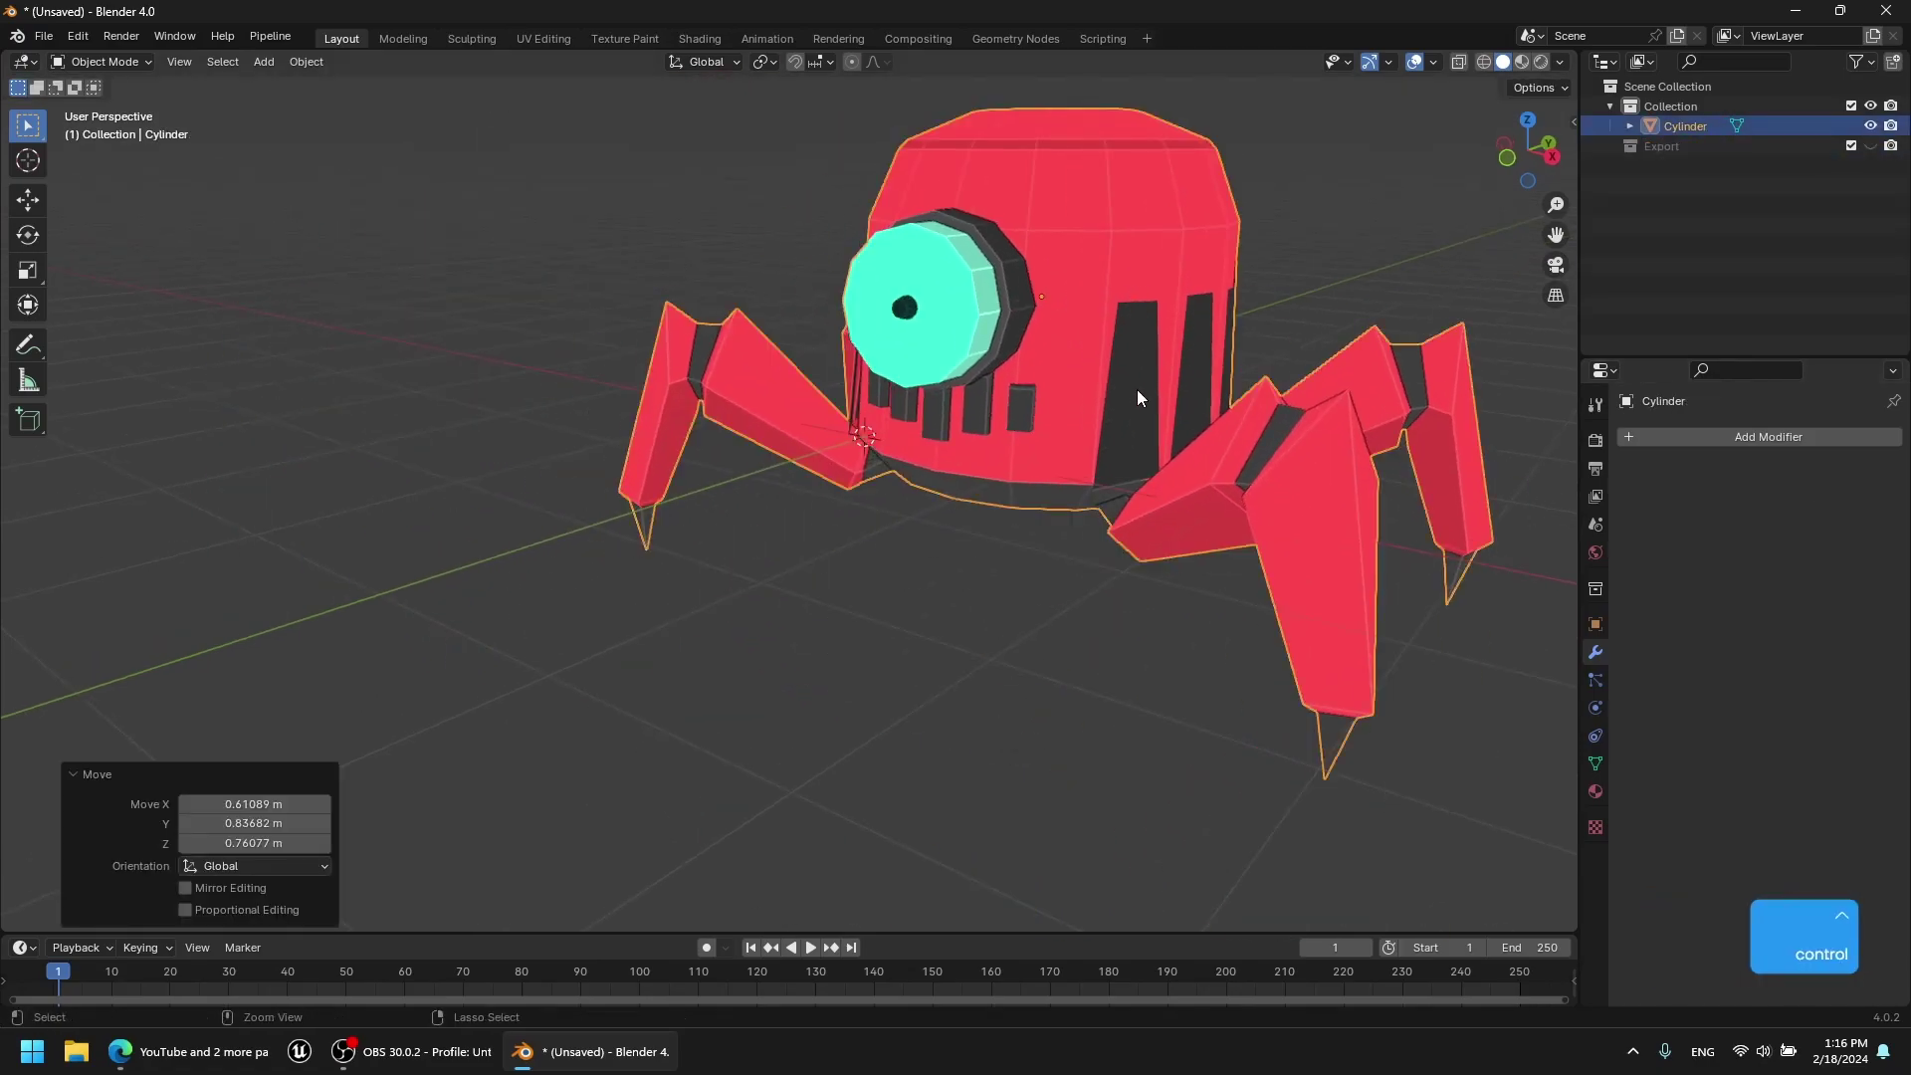
key("ctrl+z")
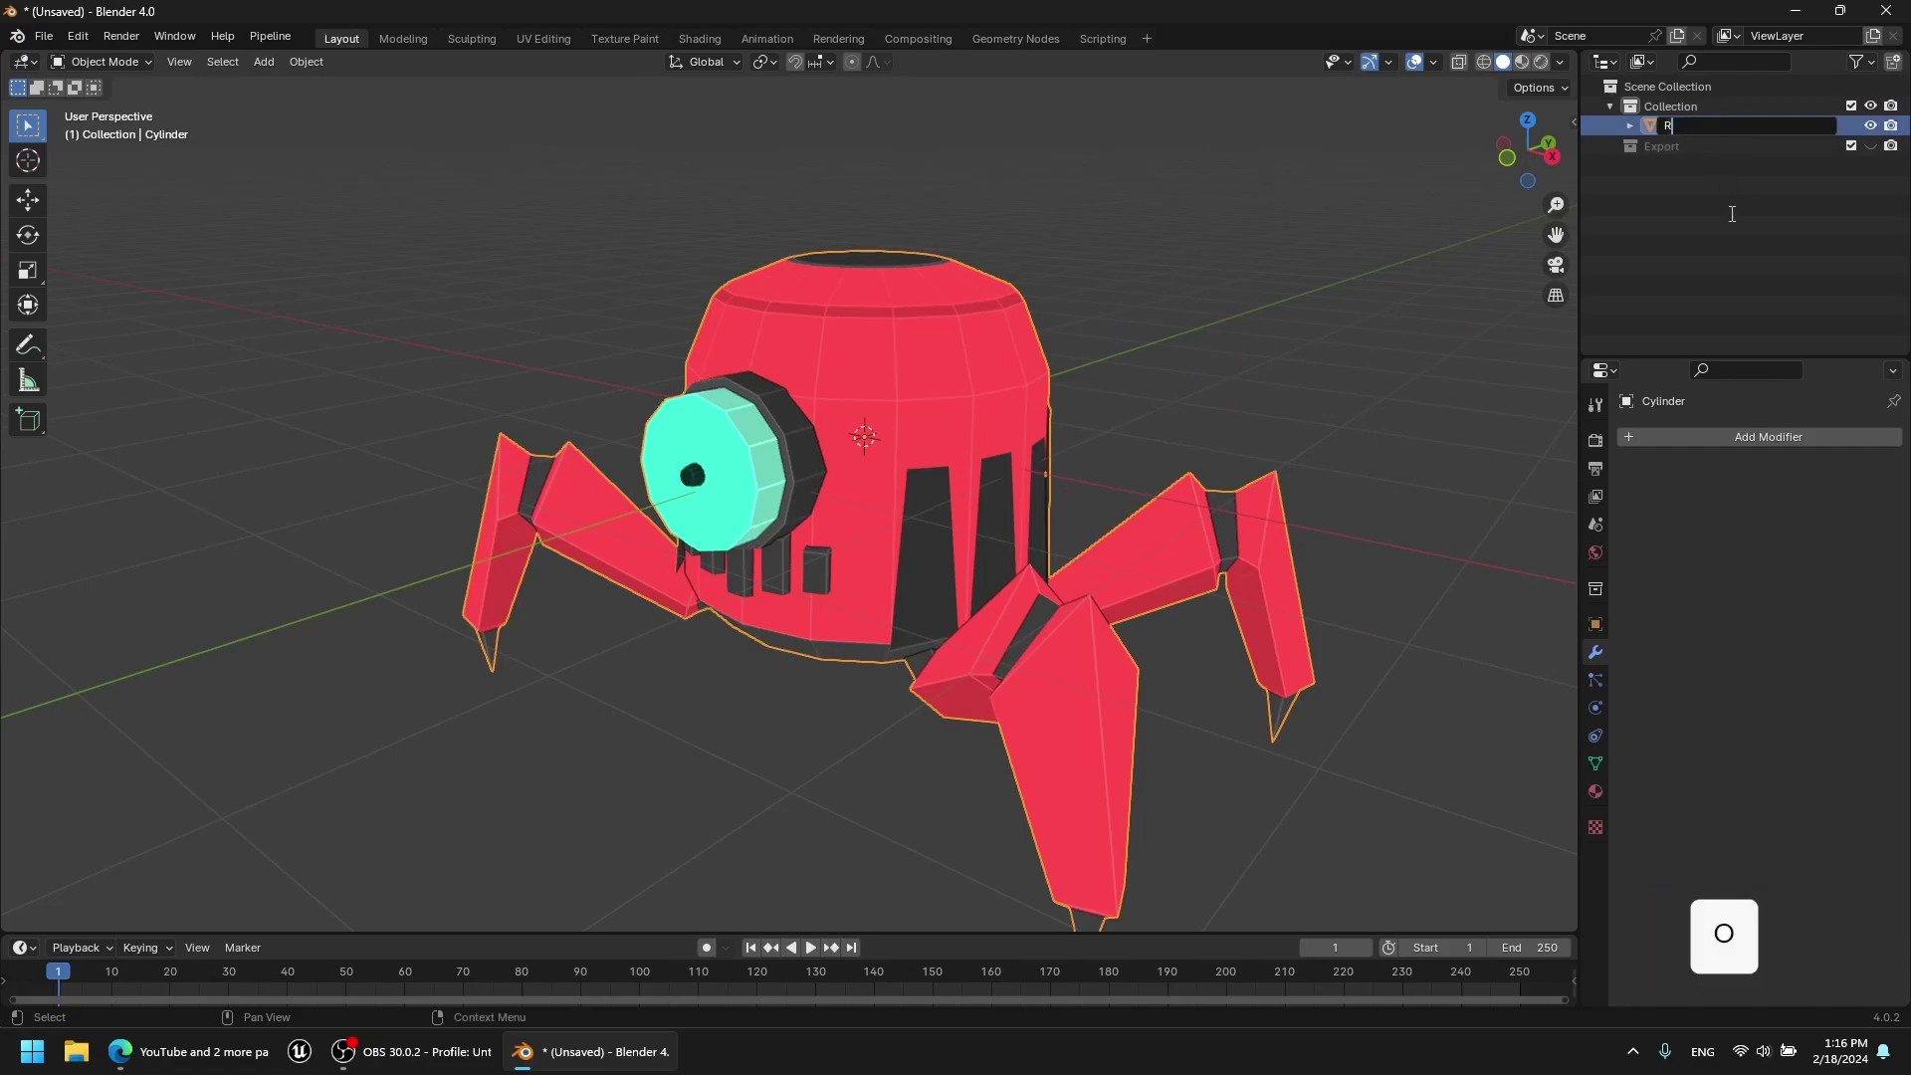
Name the joined object Robo and move it up 1.7 m along Z in front view.
left_click(1508, 158)
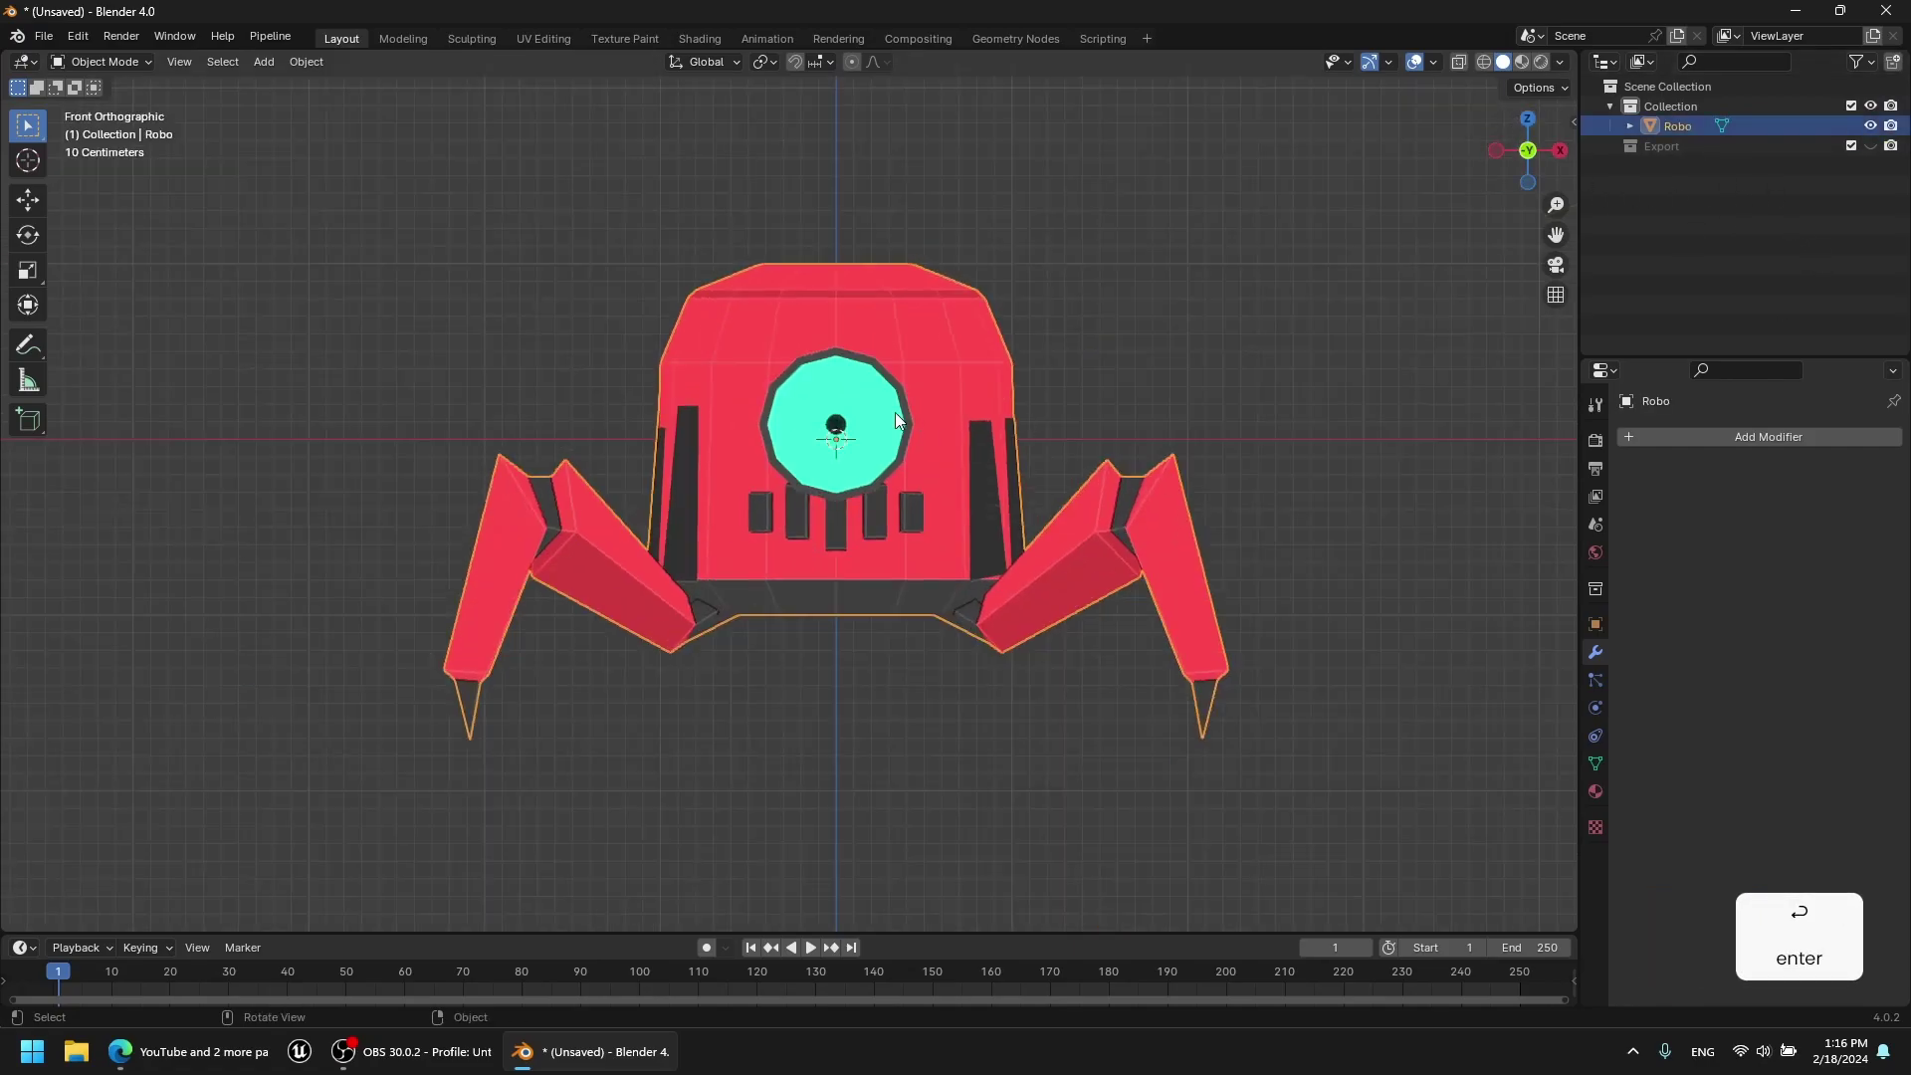
key("g")
key("z")
left_click(868, 107, "ctrl")
middle_click_drag(860, 338, 832, 419, "shift")
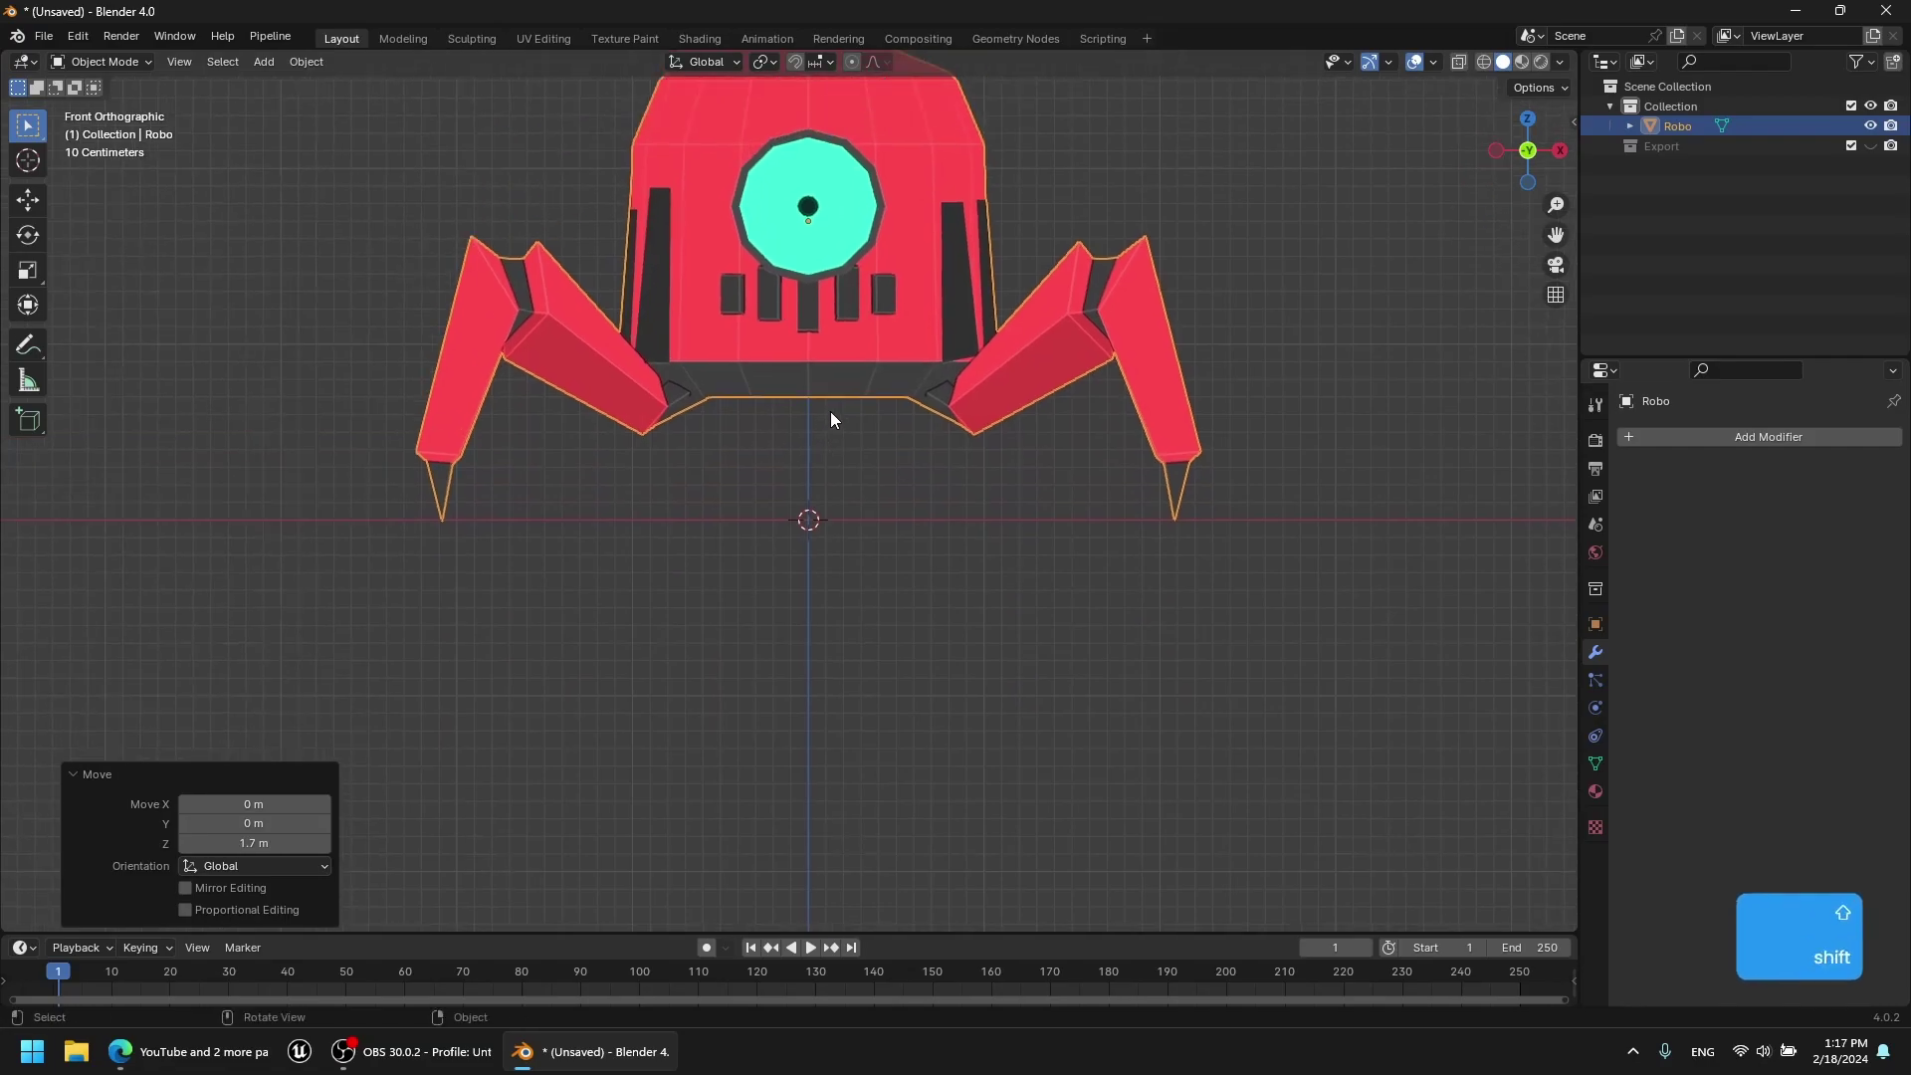
Set the robot's origin to the 3D cursor at the world centre and deselect it.
left_click(307, 62)
mouse_move(371, 102)
left_click(557, 144)
middle_click_drag(1235, 552, 856, 503)
left_click(1055, 623)
Save the Blender file under the name robo.
key("grave")
key("ctrl+s")
key("Escape")
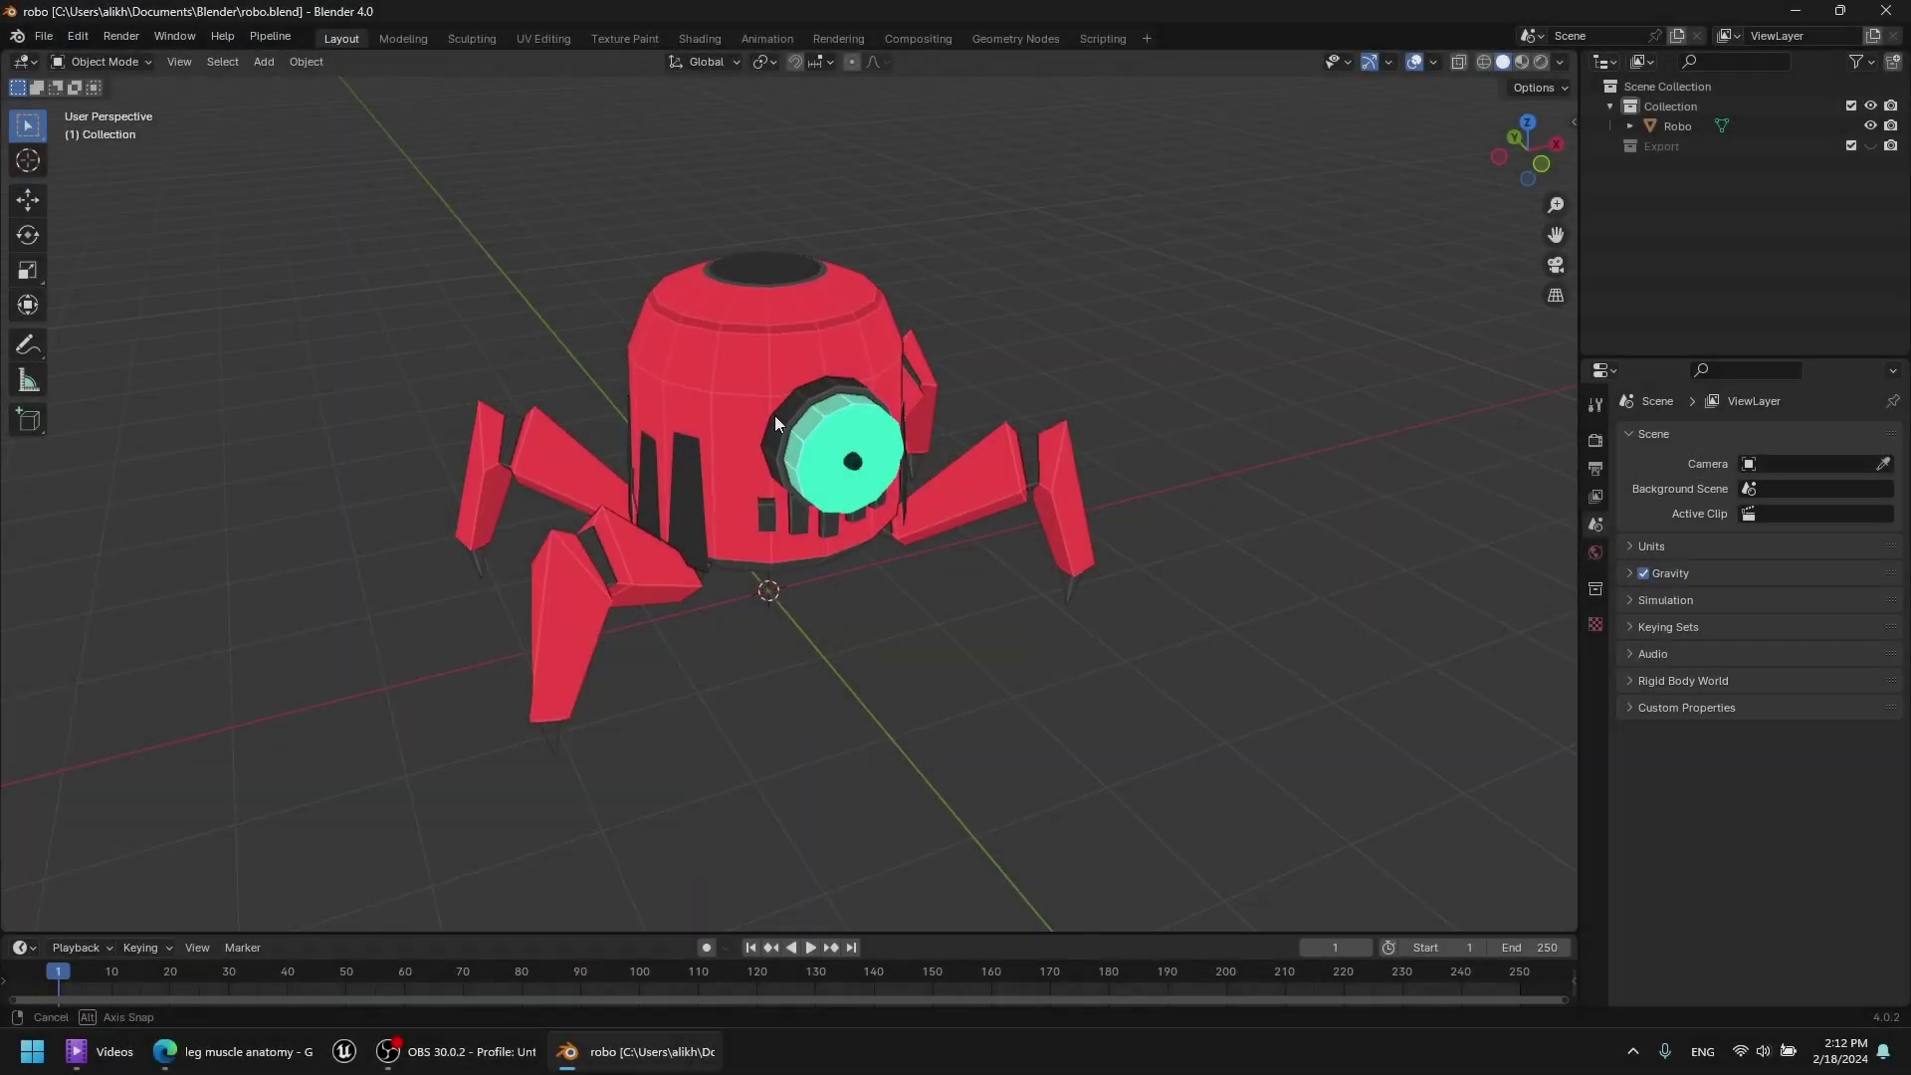
Add an armature with a single bone at the world centre and enter Edit Mode in front view.
key("grave")
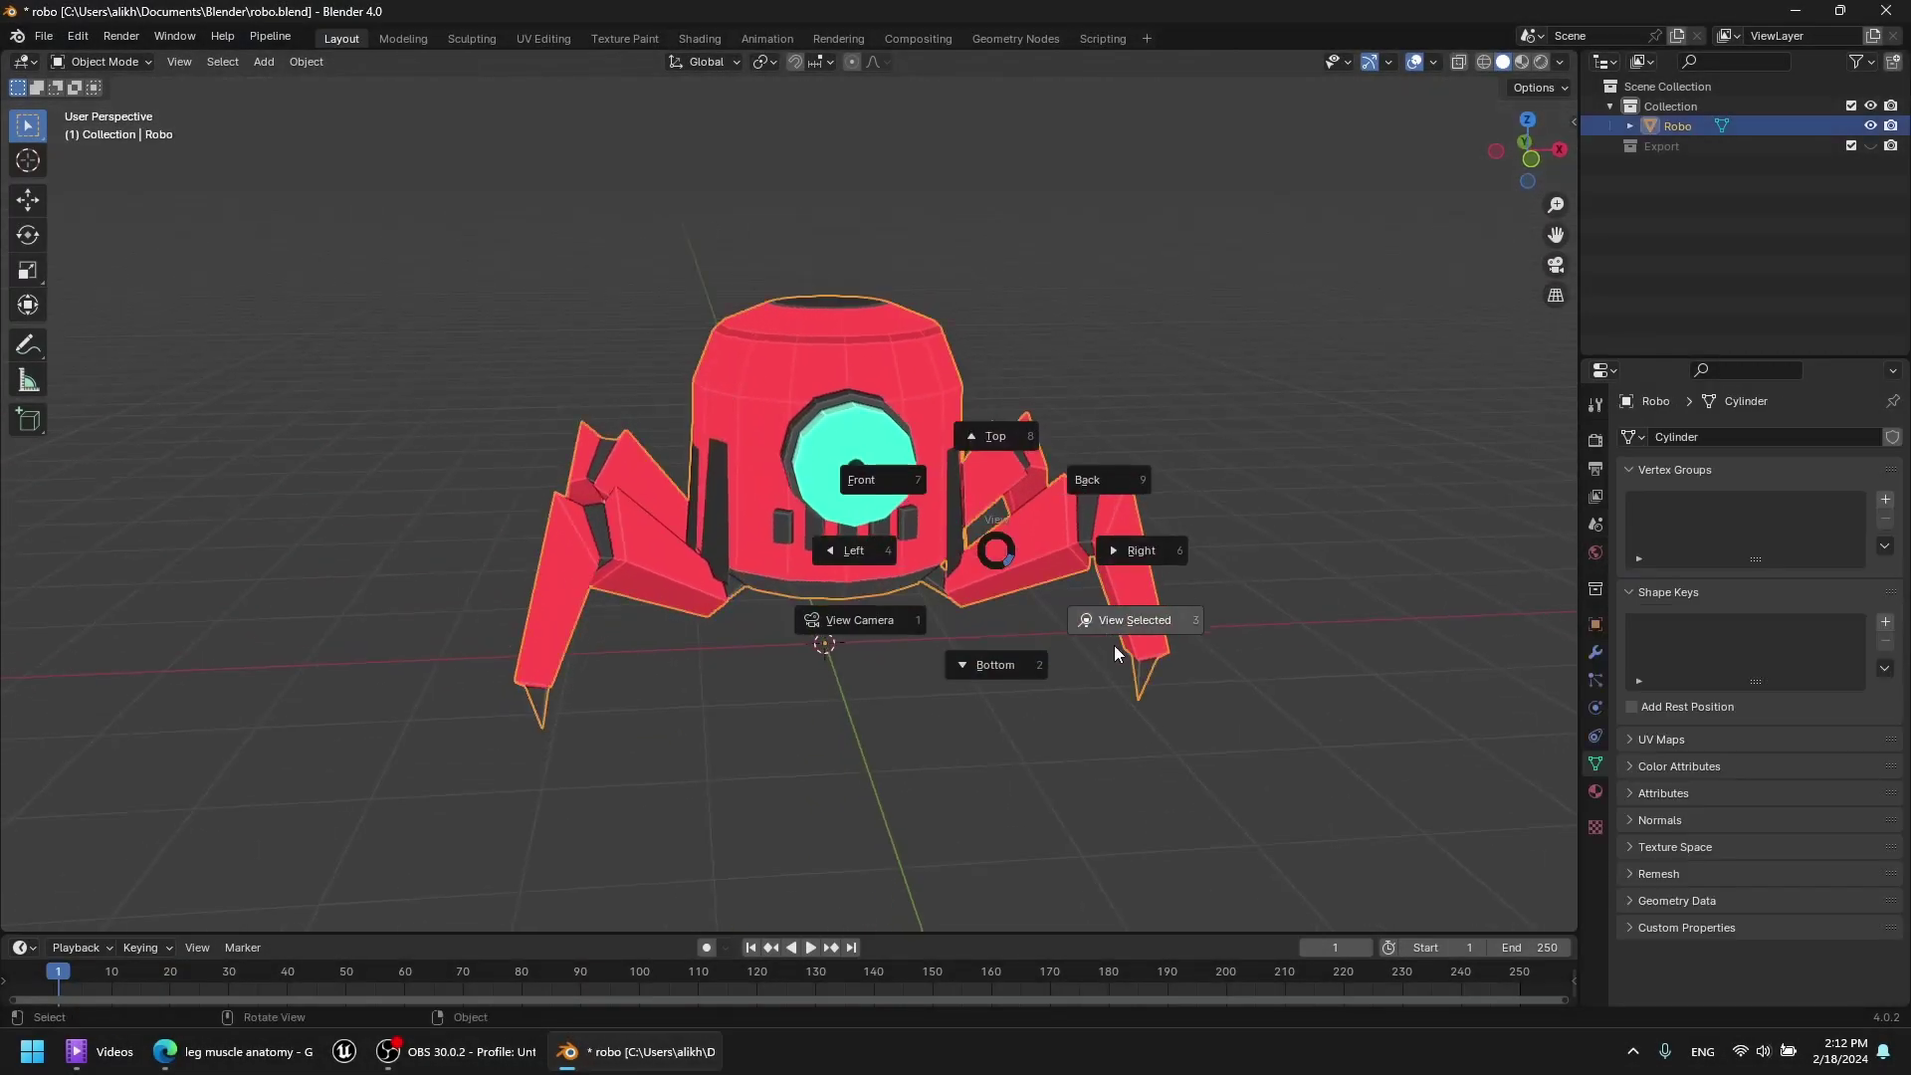
left_click(1103, 633)
middle_click_drag(1103, 633, 924, 547)
left_click(264, 62)
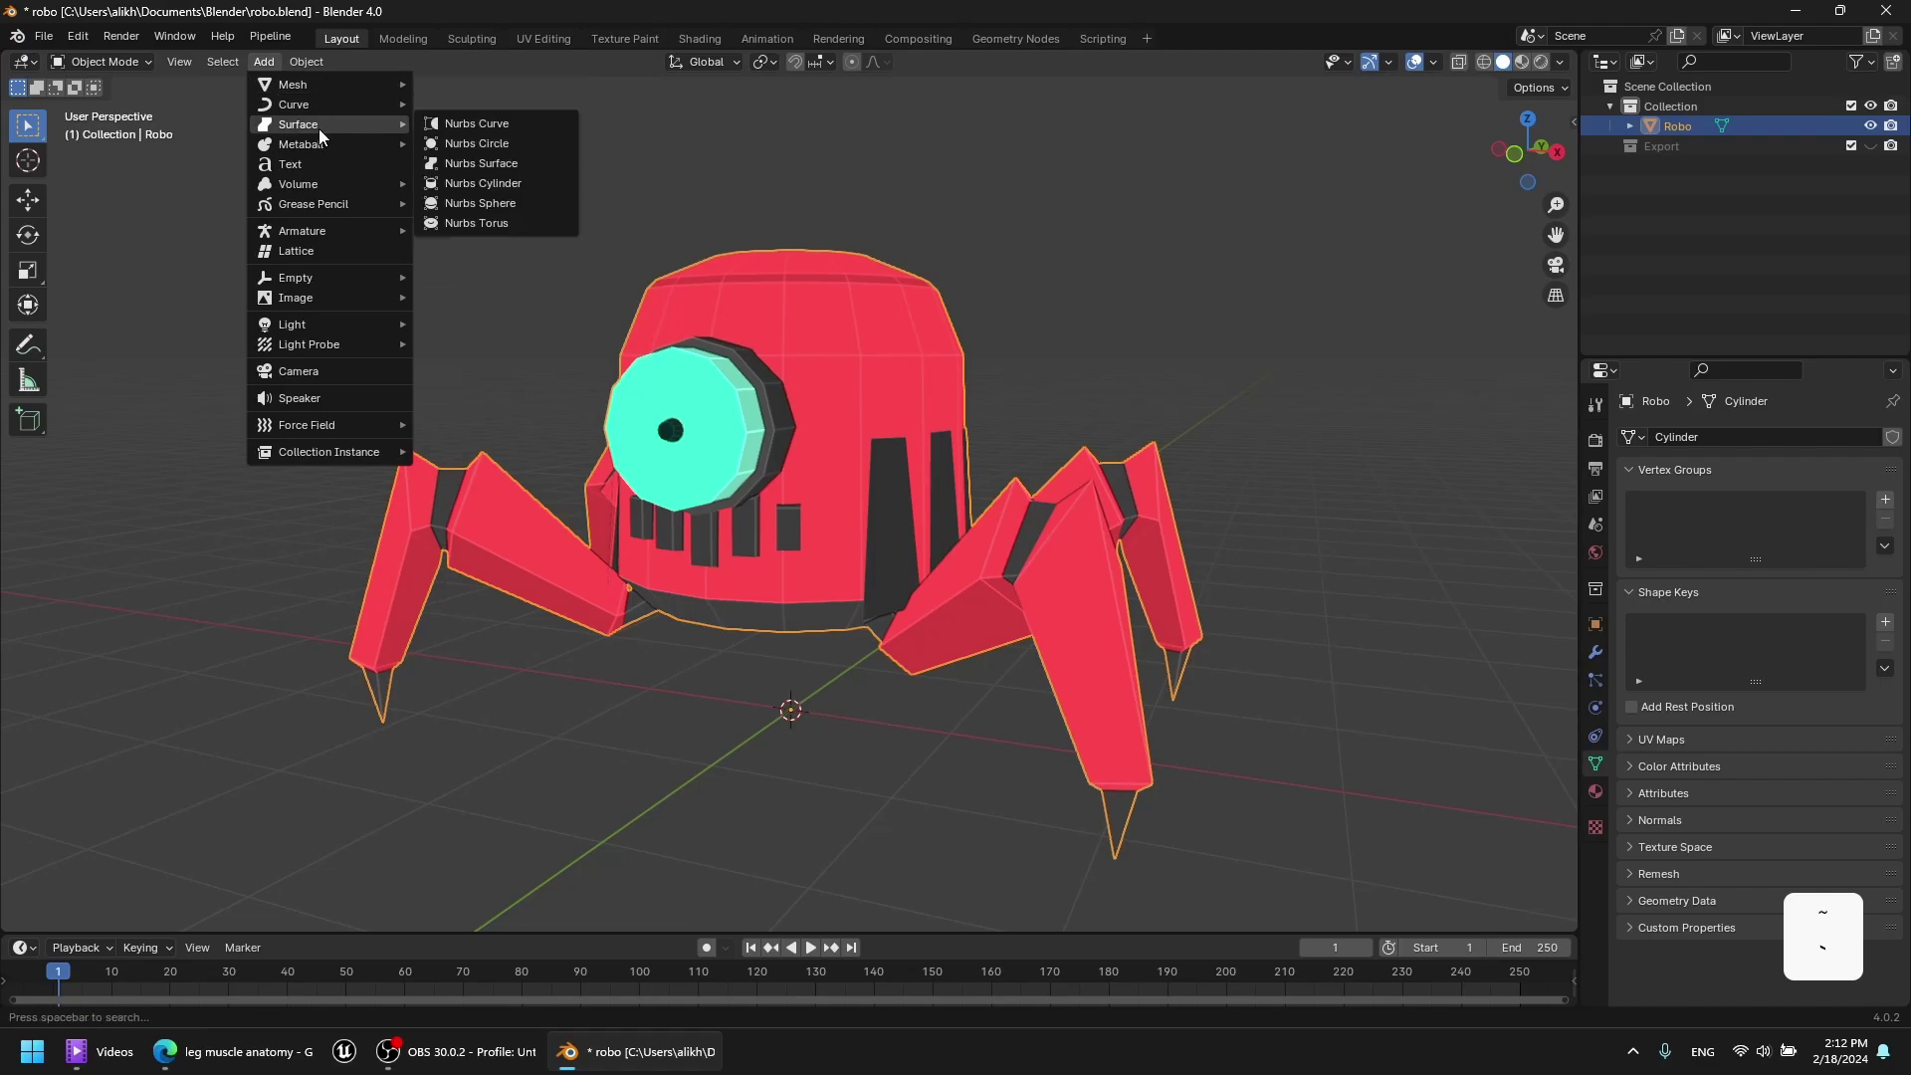
left_click(468, 229)
key("KP_1")
scroll(796, 796, "up", 5)
key("Tab")
Move the bone up into the body's positive X side with X-ray on, and show the armature in front with bone axes.
left_click(798, 893)
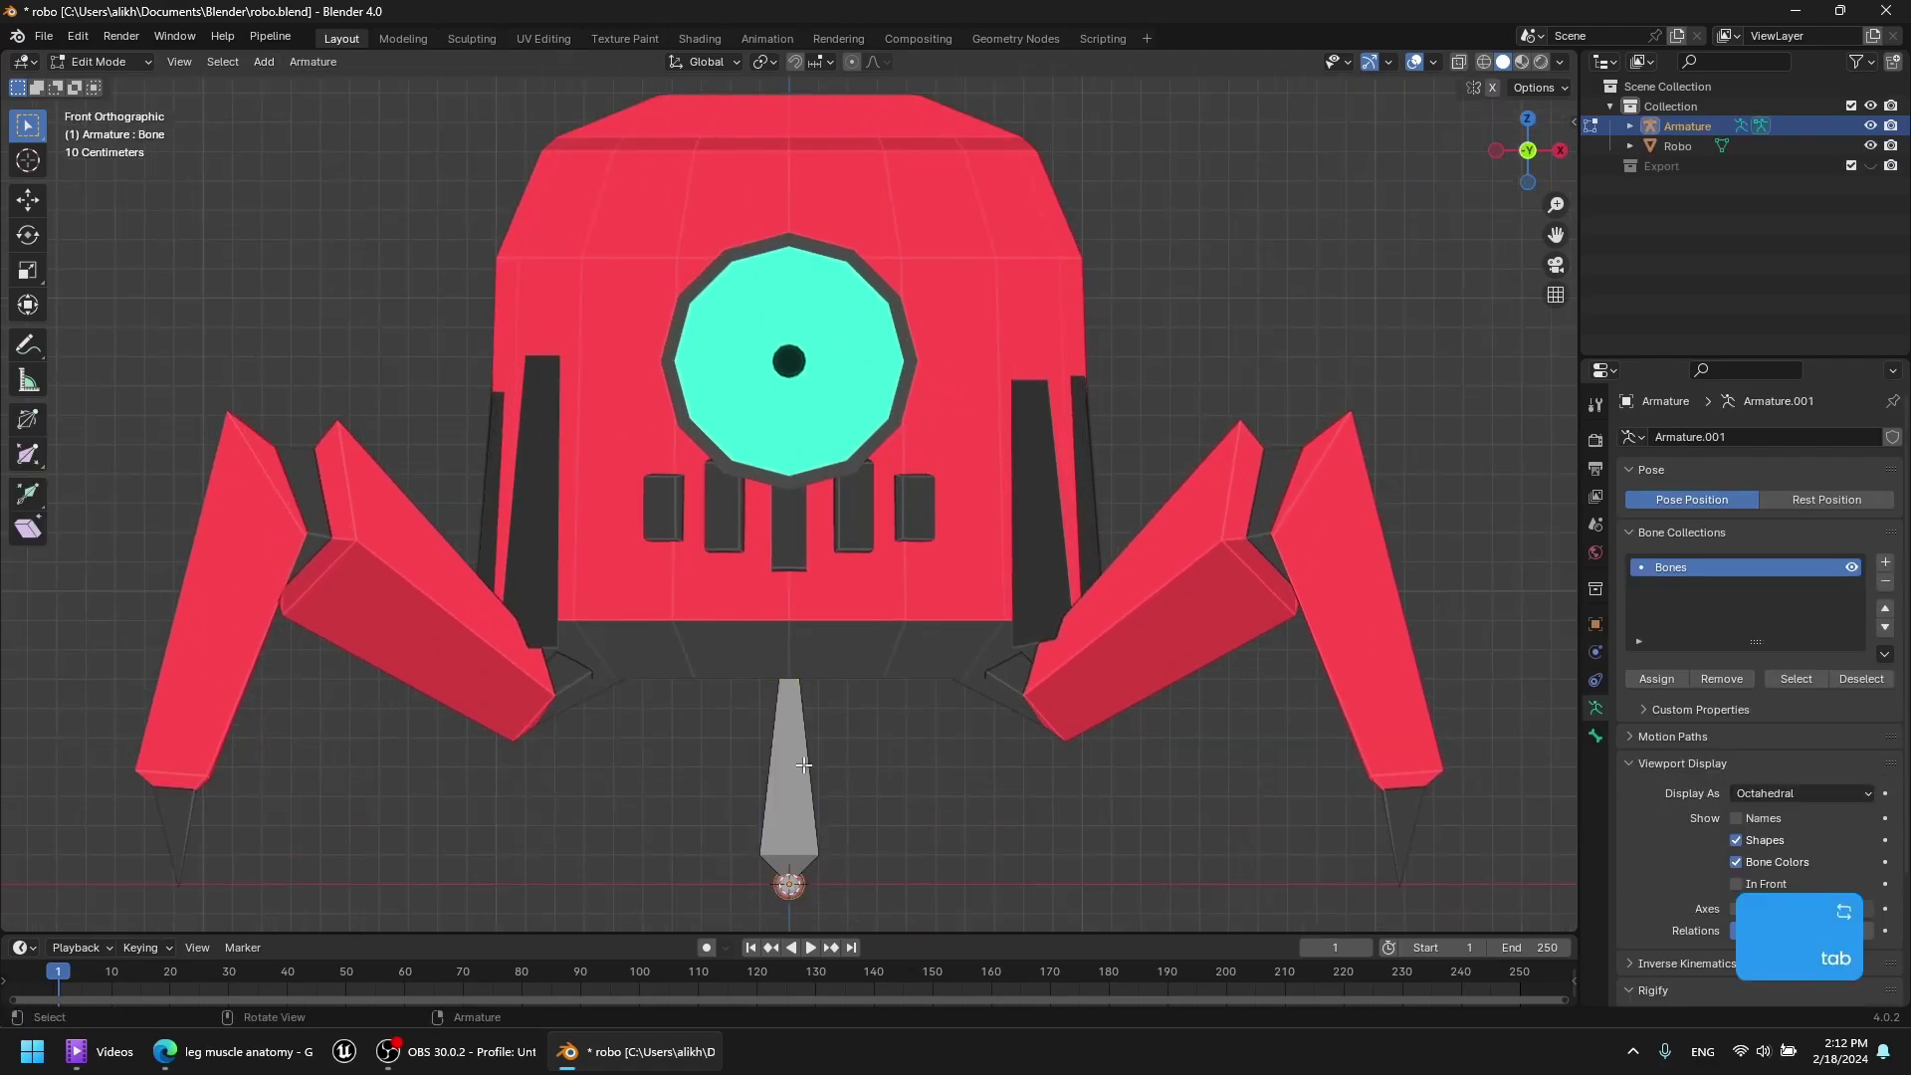
key("g")
left_click(948, 691)
key("alt+z")
key("g")
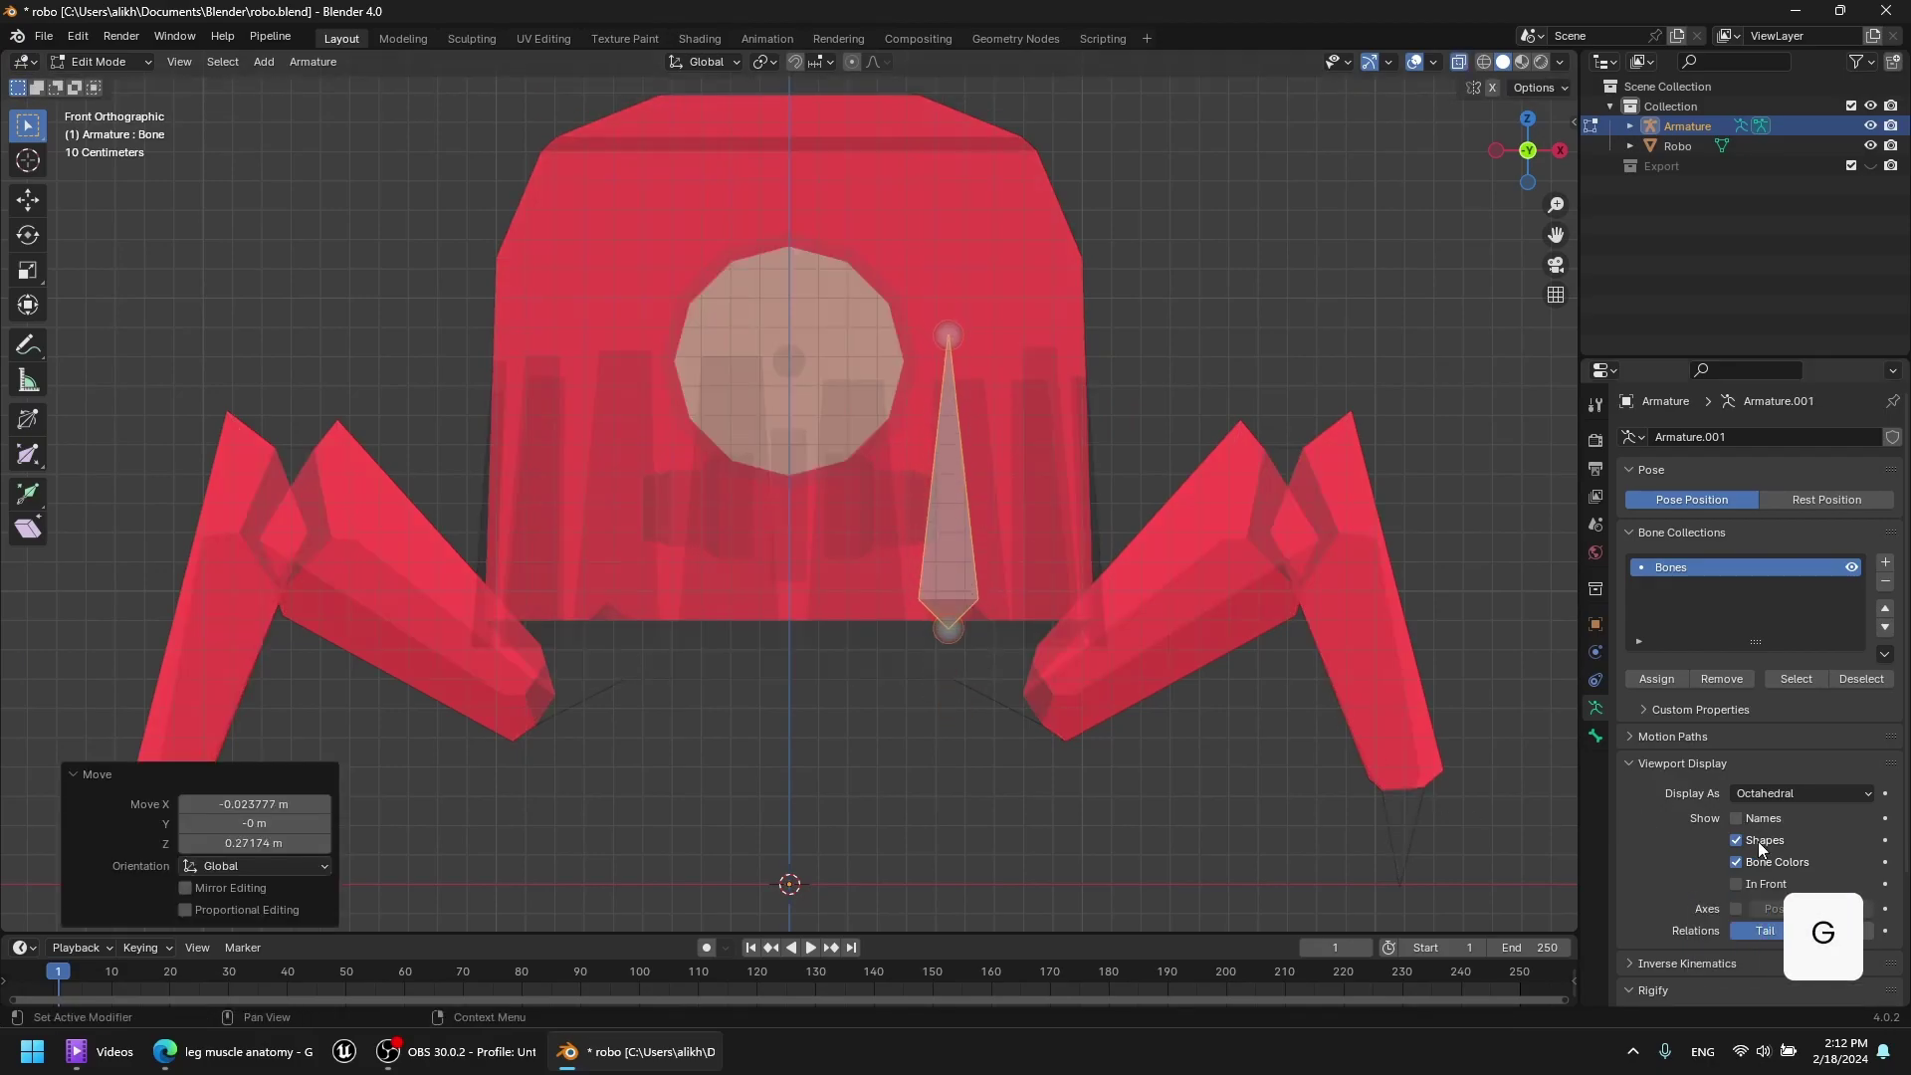
left_click(1737, 910)
Try rotating the bone in front view, and undo the rotation.
scroll(1379, 536, "up", 3)
middle_click_drag(1378, 536, 964, 384, "shift")
key("r")
left_click(843, 862)
key("ctrl+z")
Turn on snapping to increments with Absolute Grid Snap.
scroll(751, 614, "down", 4)
middle_click_drag(750, 615, 762, 578)
scroll(742, 588, "up", 3)
left_click(794, 62)
left_click(828, 63)
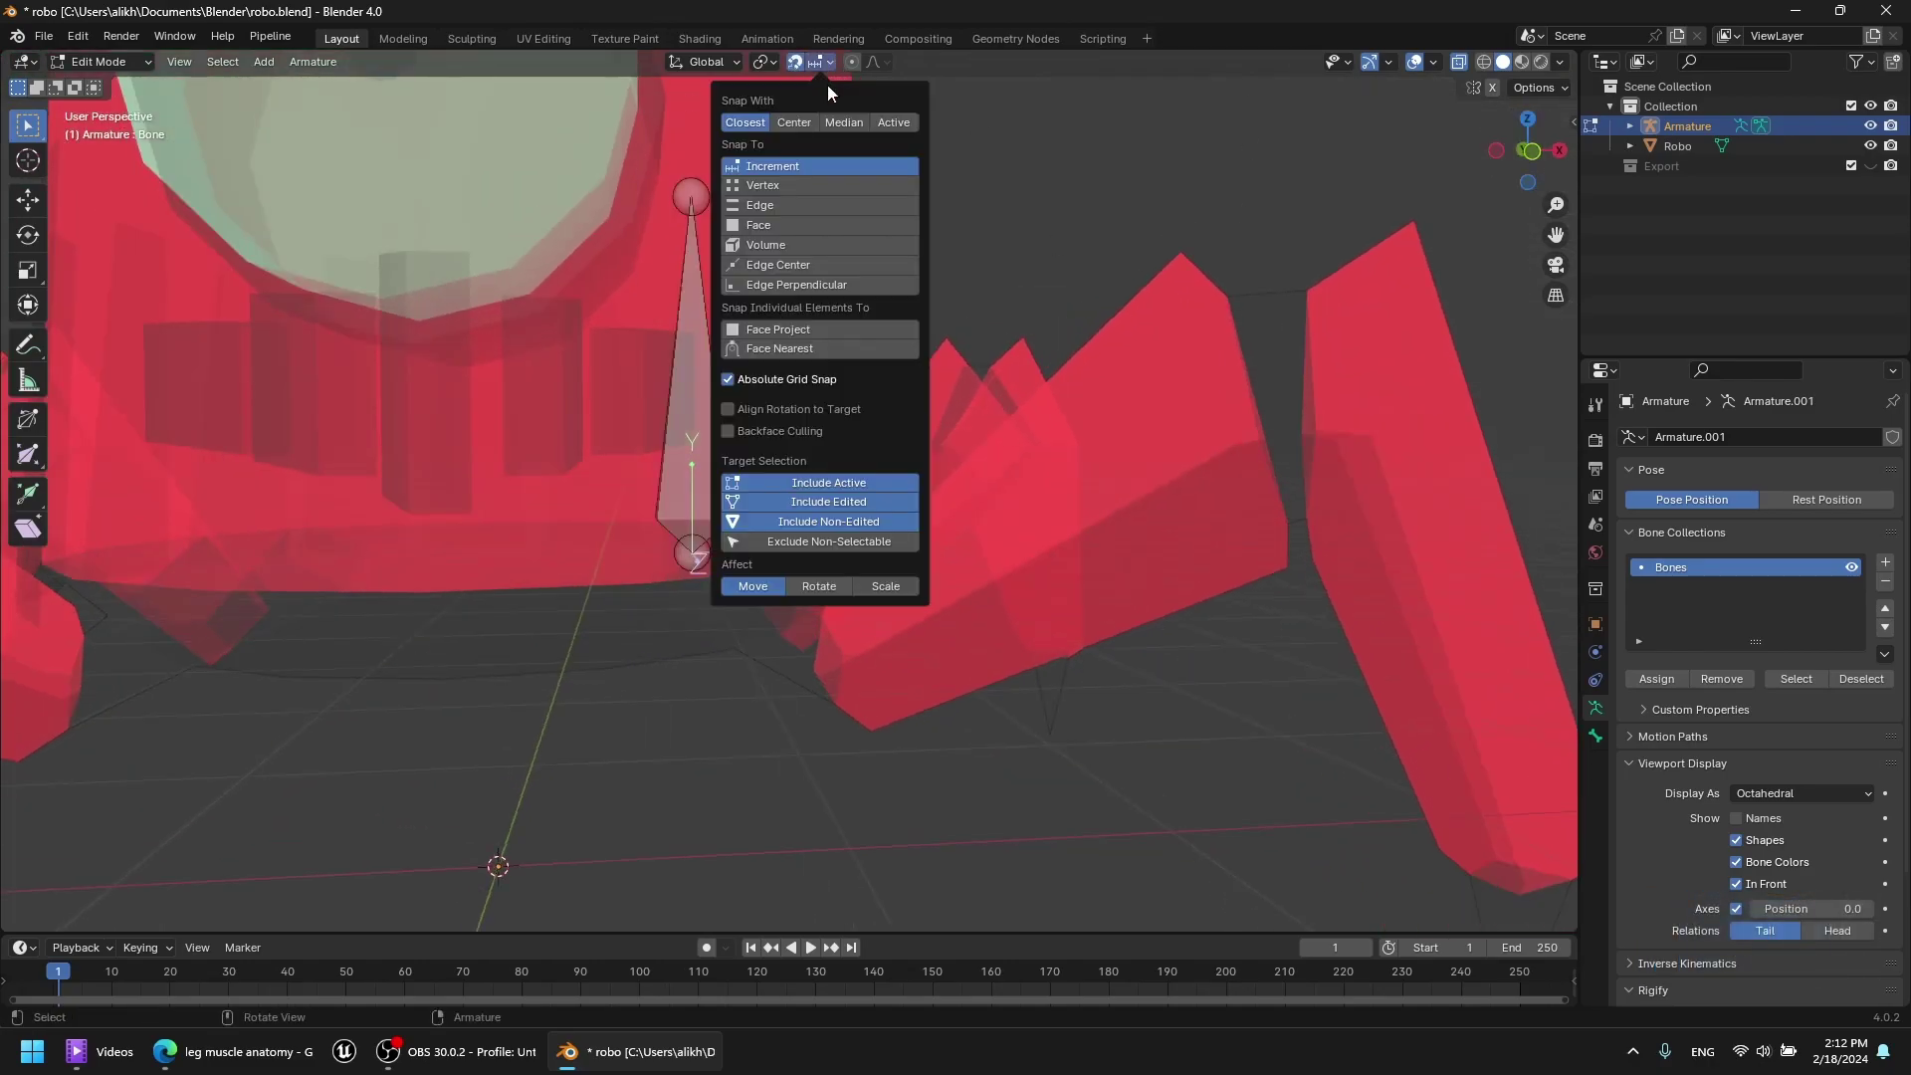
In top view, place the bone's ends so it runs from inside the body toward the front leg on the positive X side.
key("KP_7")
scroll(875, 577, "up", 2)
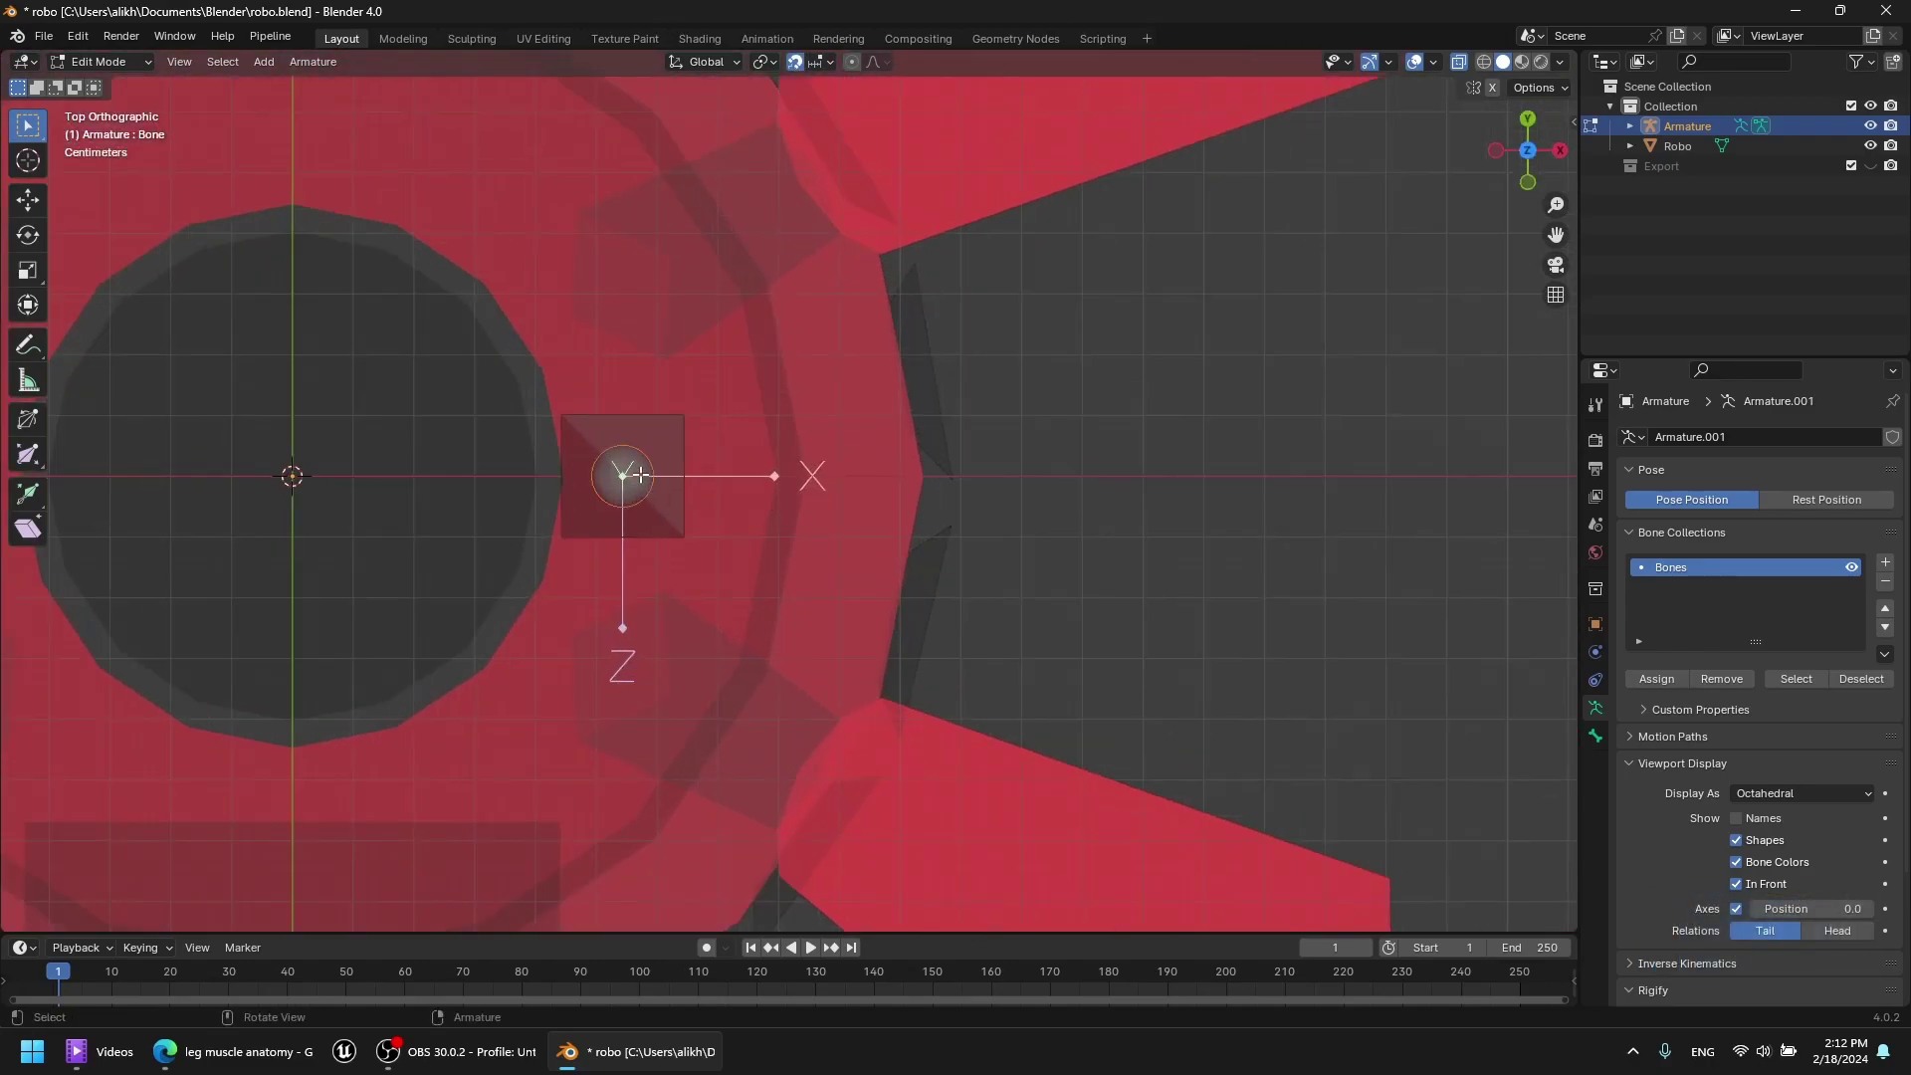
key("g")
left_click(836, 788)
left_click(623, 504)
key("g")
left_click(603, 698)
middle_click_drag(603, 698, 527, 522)
Lower the bone's outer end 1.27 m in front view to the front leg's inner joint.
scroll(538, 522, "down", 3)
left_click(1517, 159)
key("g")
left_click(791, 568)
Extrude the upper-leg bone to the knee and the lower-leg bone down the shin in front view.
middle_click_drag(790, 569, 1113, 399)
scroll(1113, 399, "down", 1)
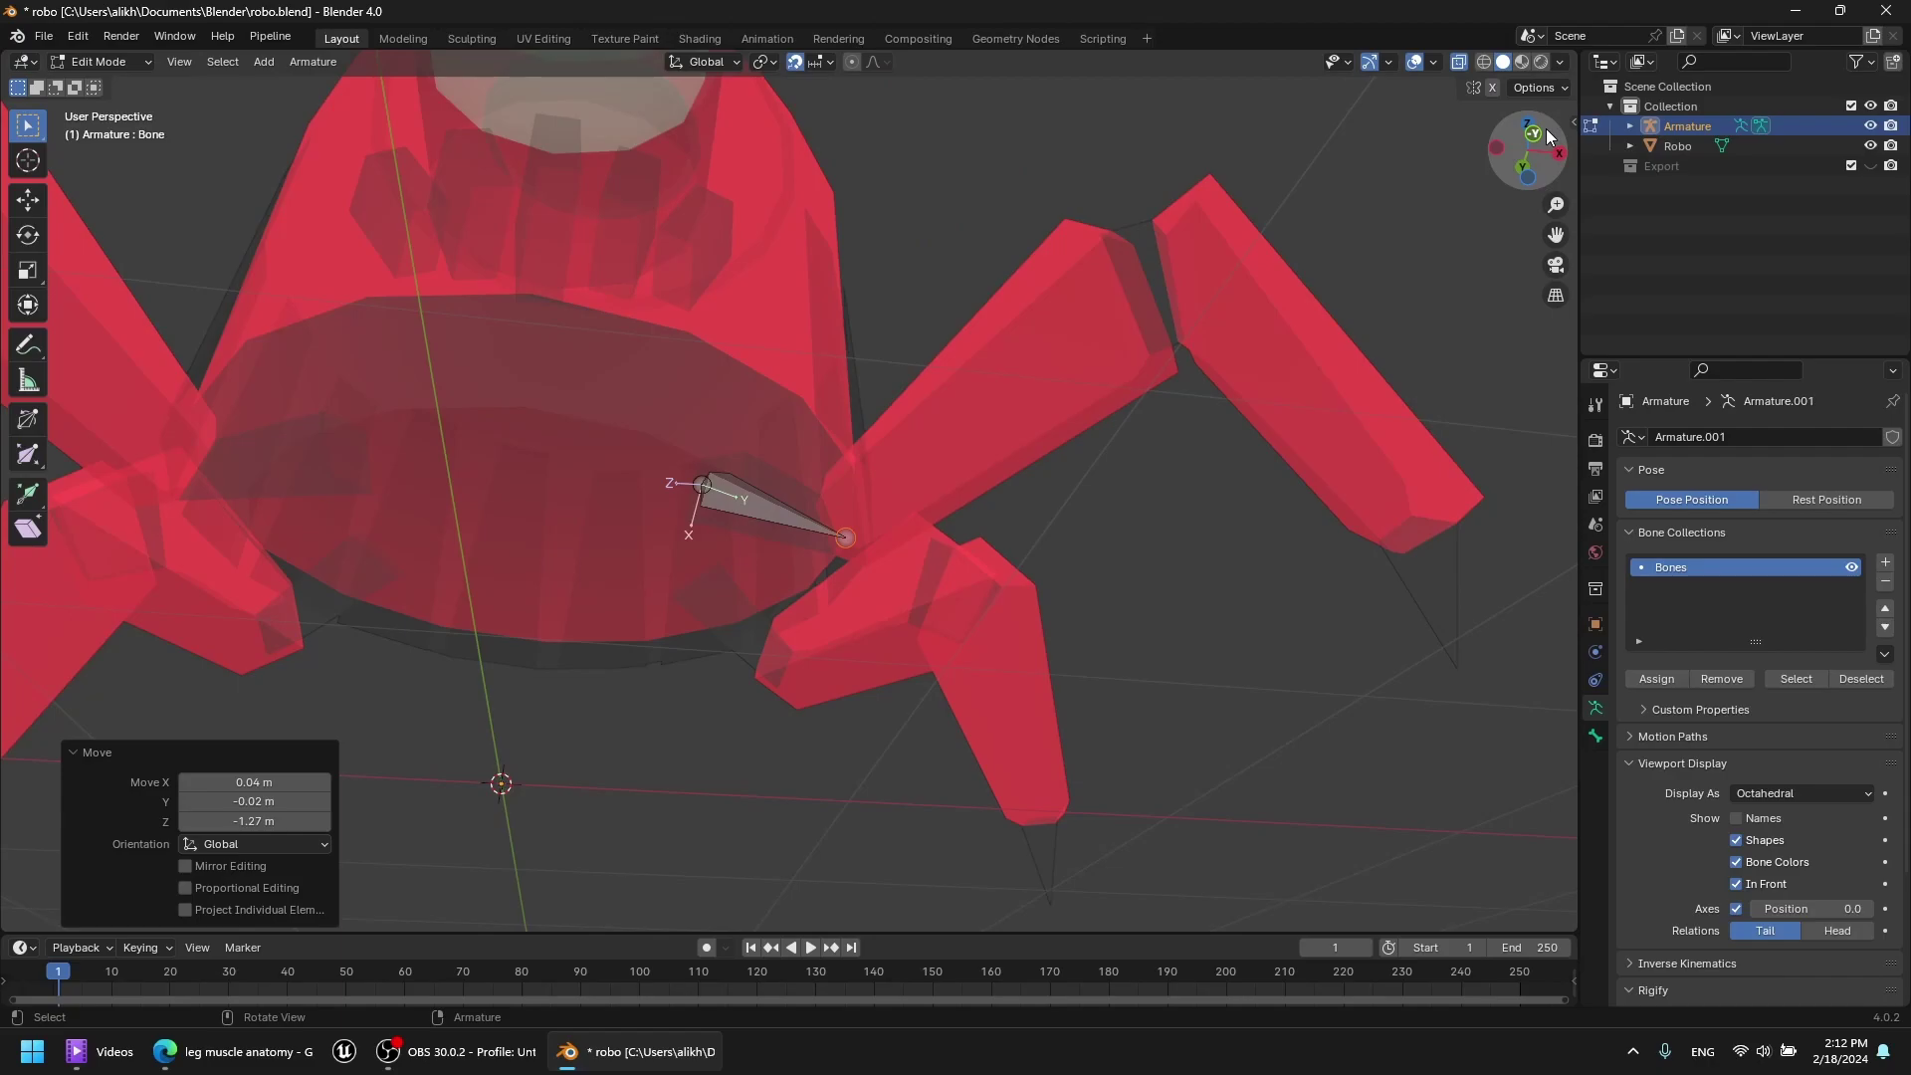
left_click(1538, 132)
key("e")
left_click(1135, 368)
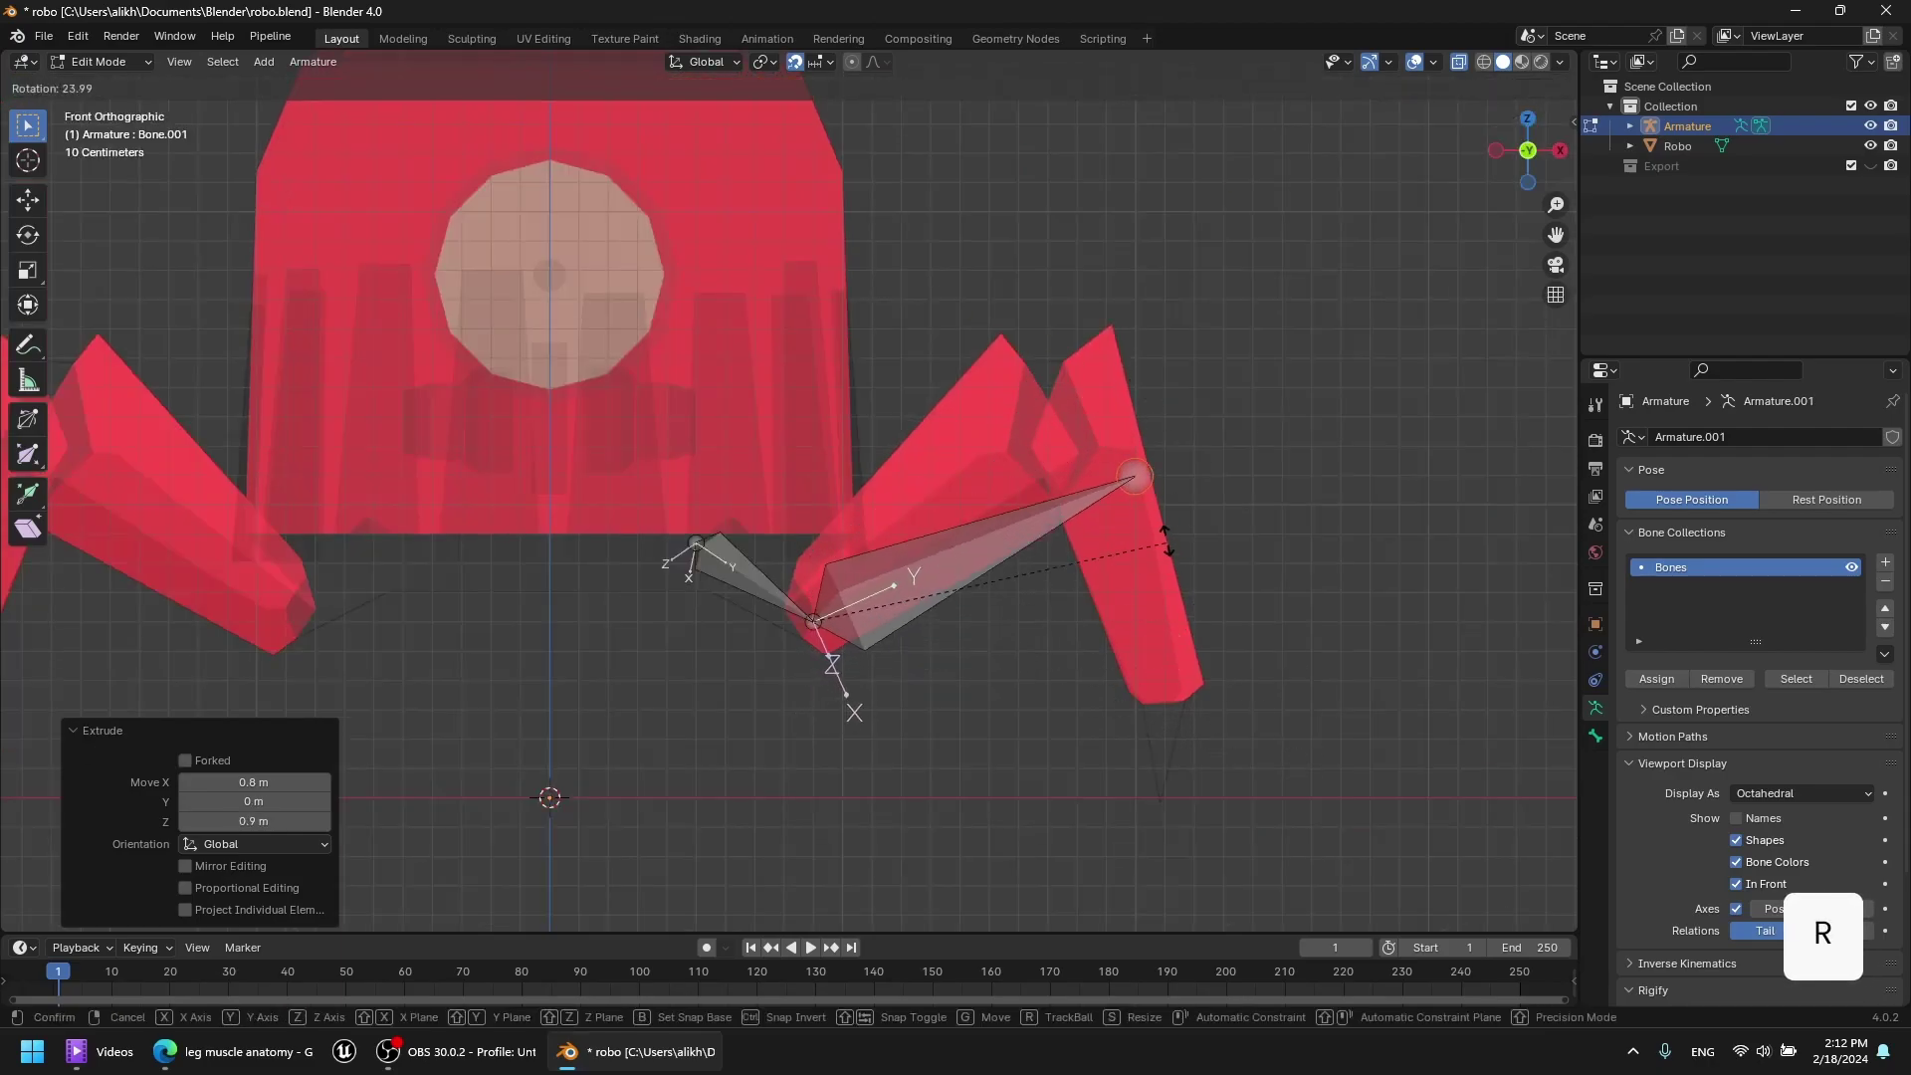
key("e")
left_click(1243, 834)
key("e")
right_click(1238, 861)
key("ctrl+z")
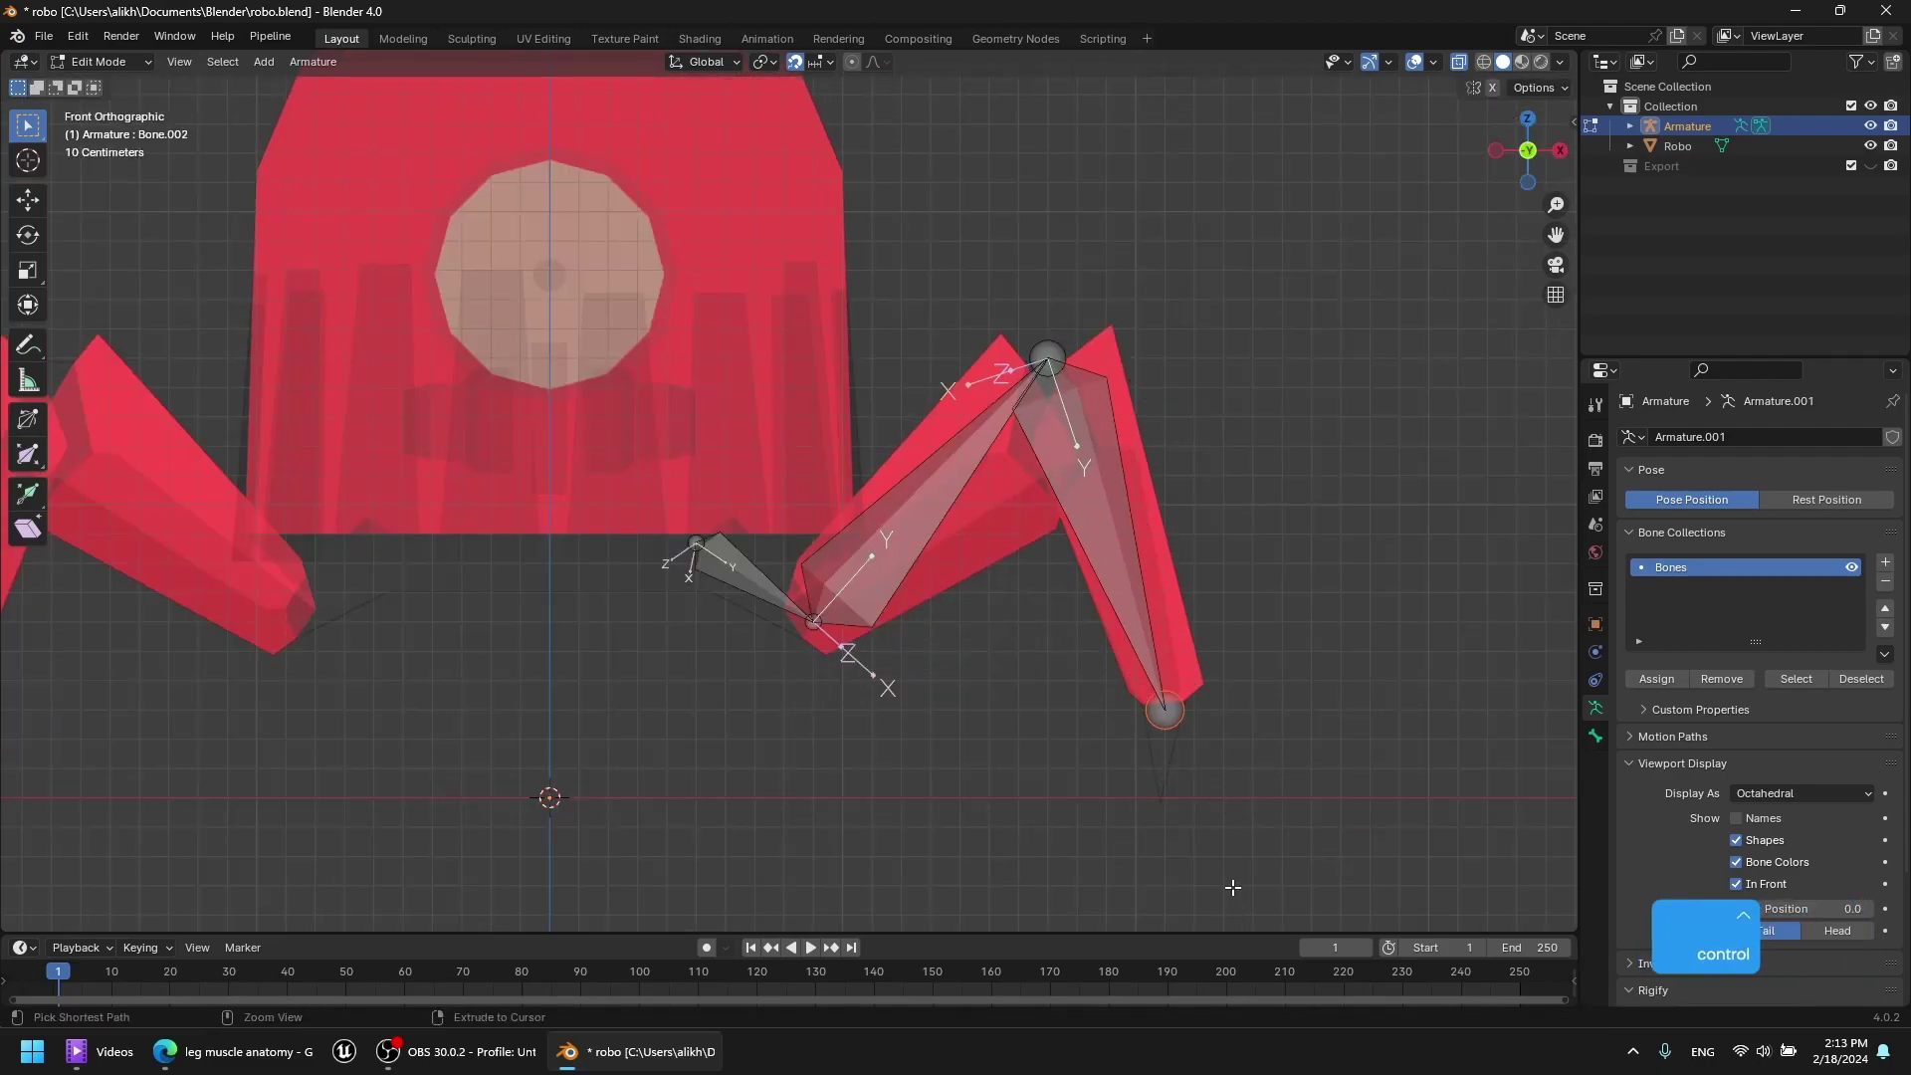
Lower the shin bone's end to the foot tip at ground level and extrude a 0.5 m foot bone along X.
key("g")
left_click(1217, 903)
key("r")
left_click(1252, 924)
key("e")
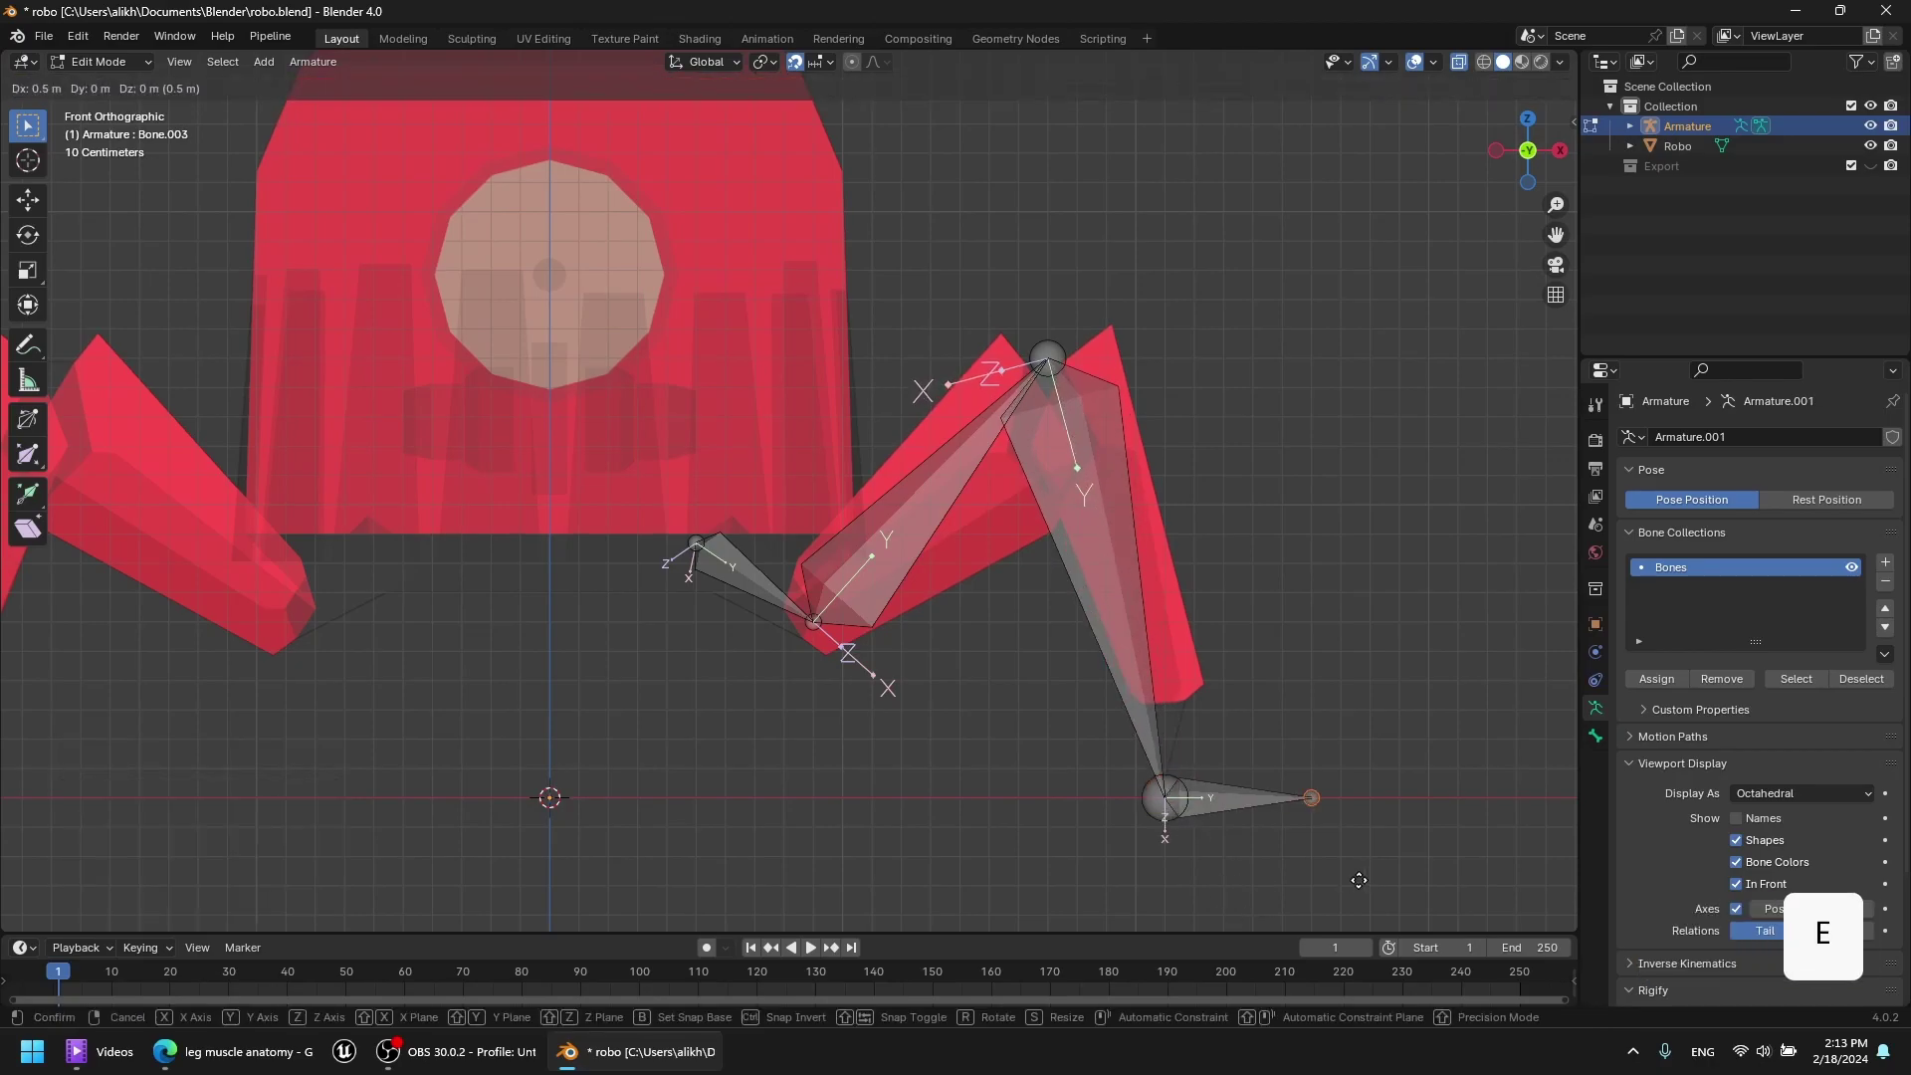
left_click(1361, 881)
Adjust the knee joint and check the inner leg joint's placement against the leg mesh in front view.
left_click(1048, 374)
key("g")
left_click(1046, 380)
scroll(990, 438, "up", 2)
middle_click_drag(985, 440, 773, 378, "shift")
key("g")
left_click(920, 328)
left_click(549, 653)
key("g")
left_click(551, 660)
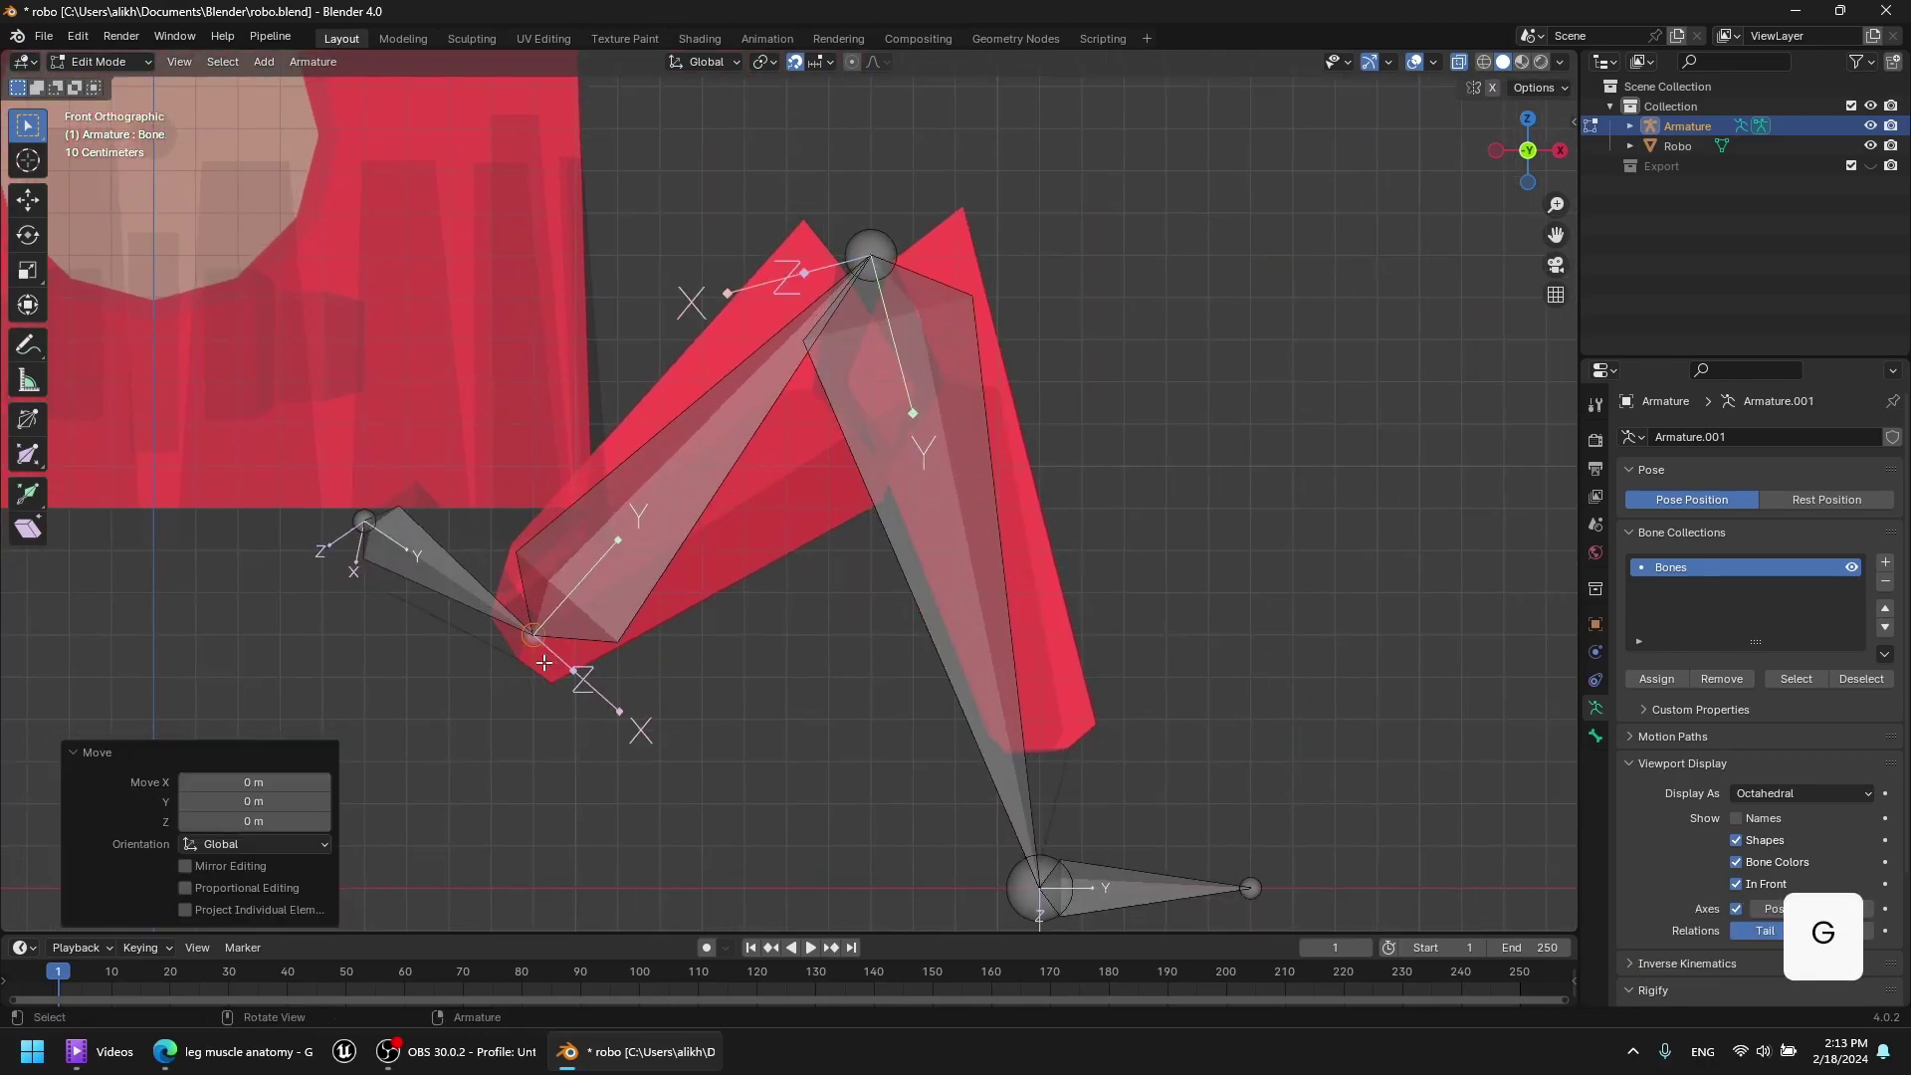
In top view, move the knee and ankle joints onto the front leg and the foot bone's tip -1 m along Y.
left_click(1527, 119)
scroll(1045, 428, "down", 4)
middle_click_drag(856, 558, 721, 264, "shift")
scroll(712, 249, "up", 3)
left_click(629, 139)
key("g")
left_click(654, 469)
left_click(781, 150)
left_click(825, 474)
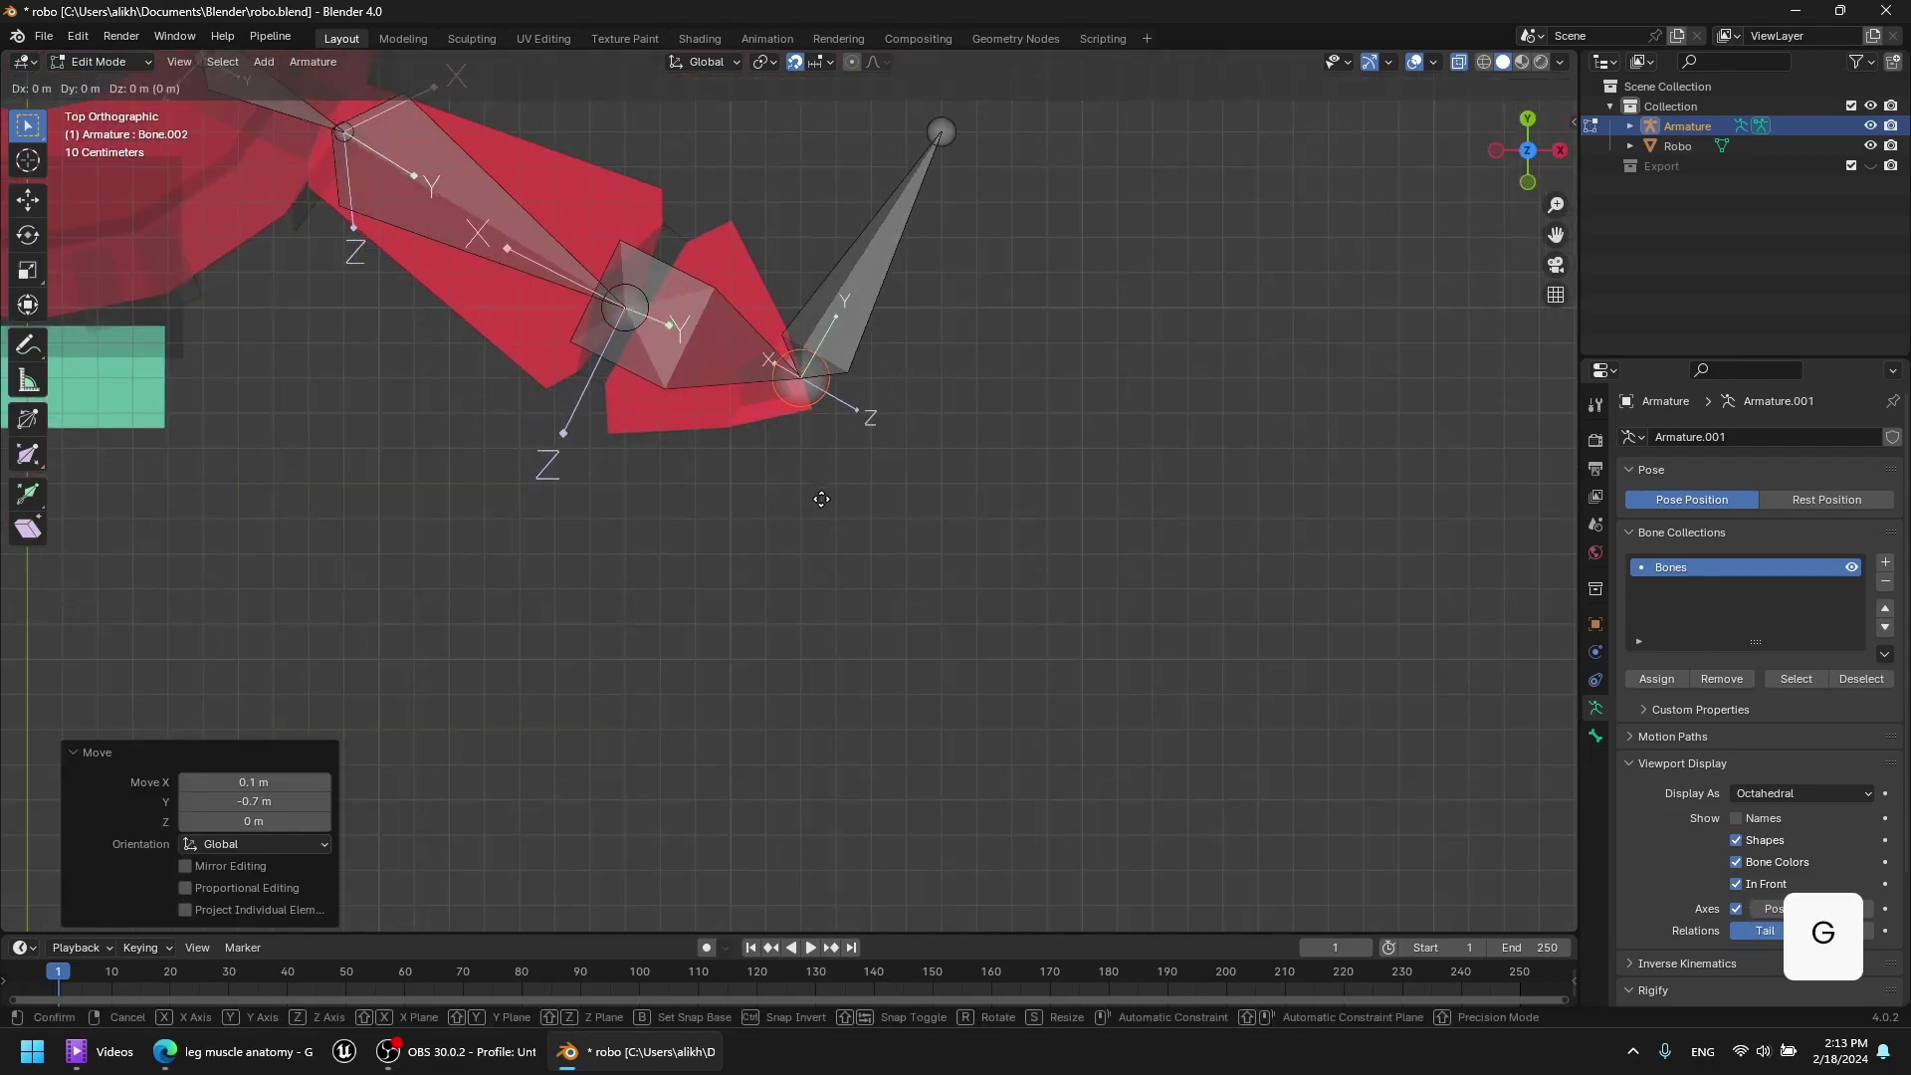
left_click(929, 145)
key("g")
left_click(959, 525)
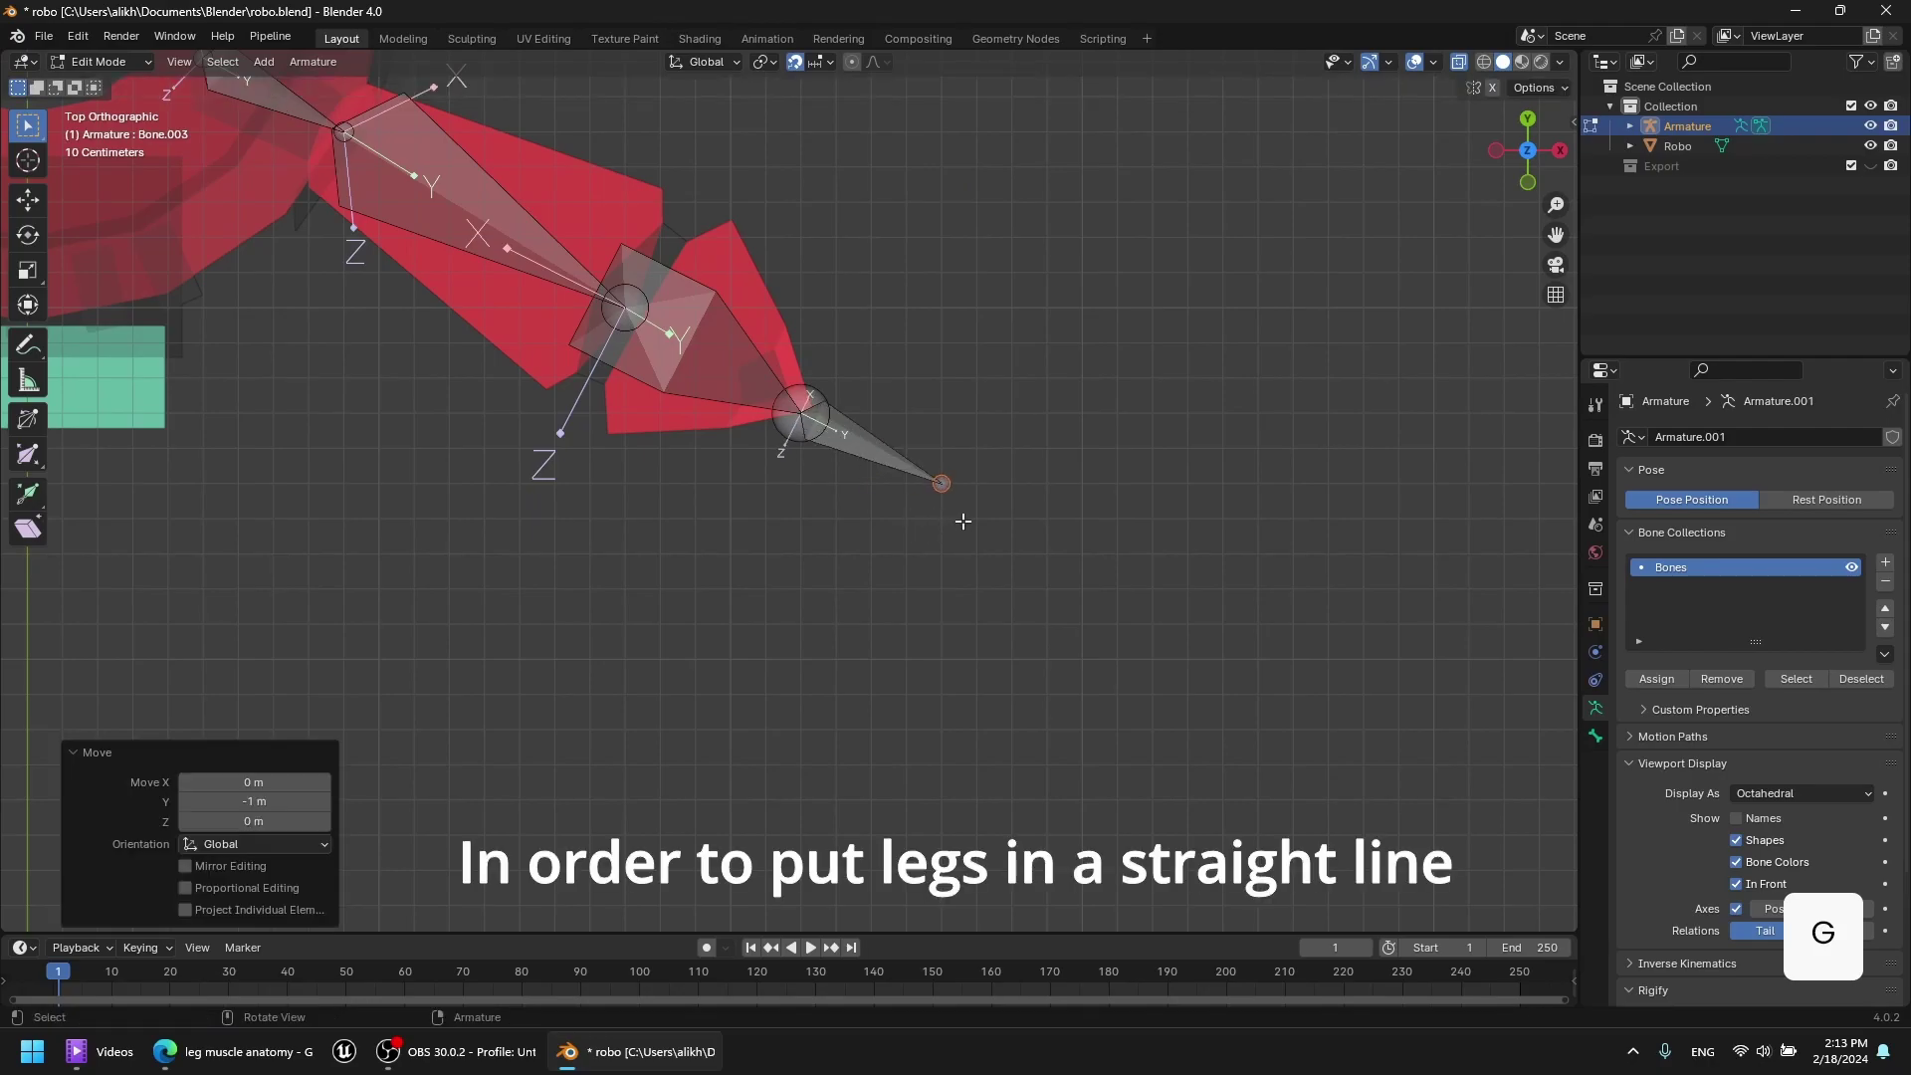
Rotate all leg bones 30° about Z in top view and scale them to 0 along Y to straighten the chain.
scroll(846, 408, "down", 4)
scroll(731, 283, "up", 3)
middle_click_drag(732, 284, 796, 409, "shift")
key("a")
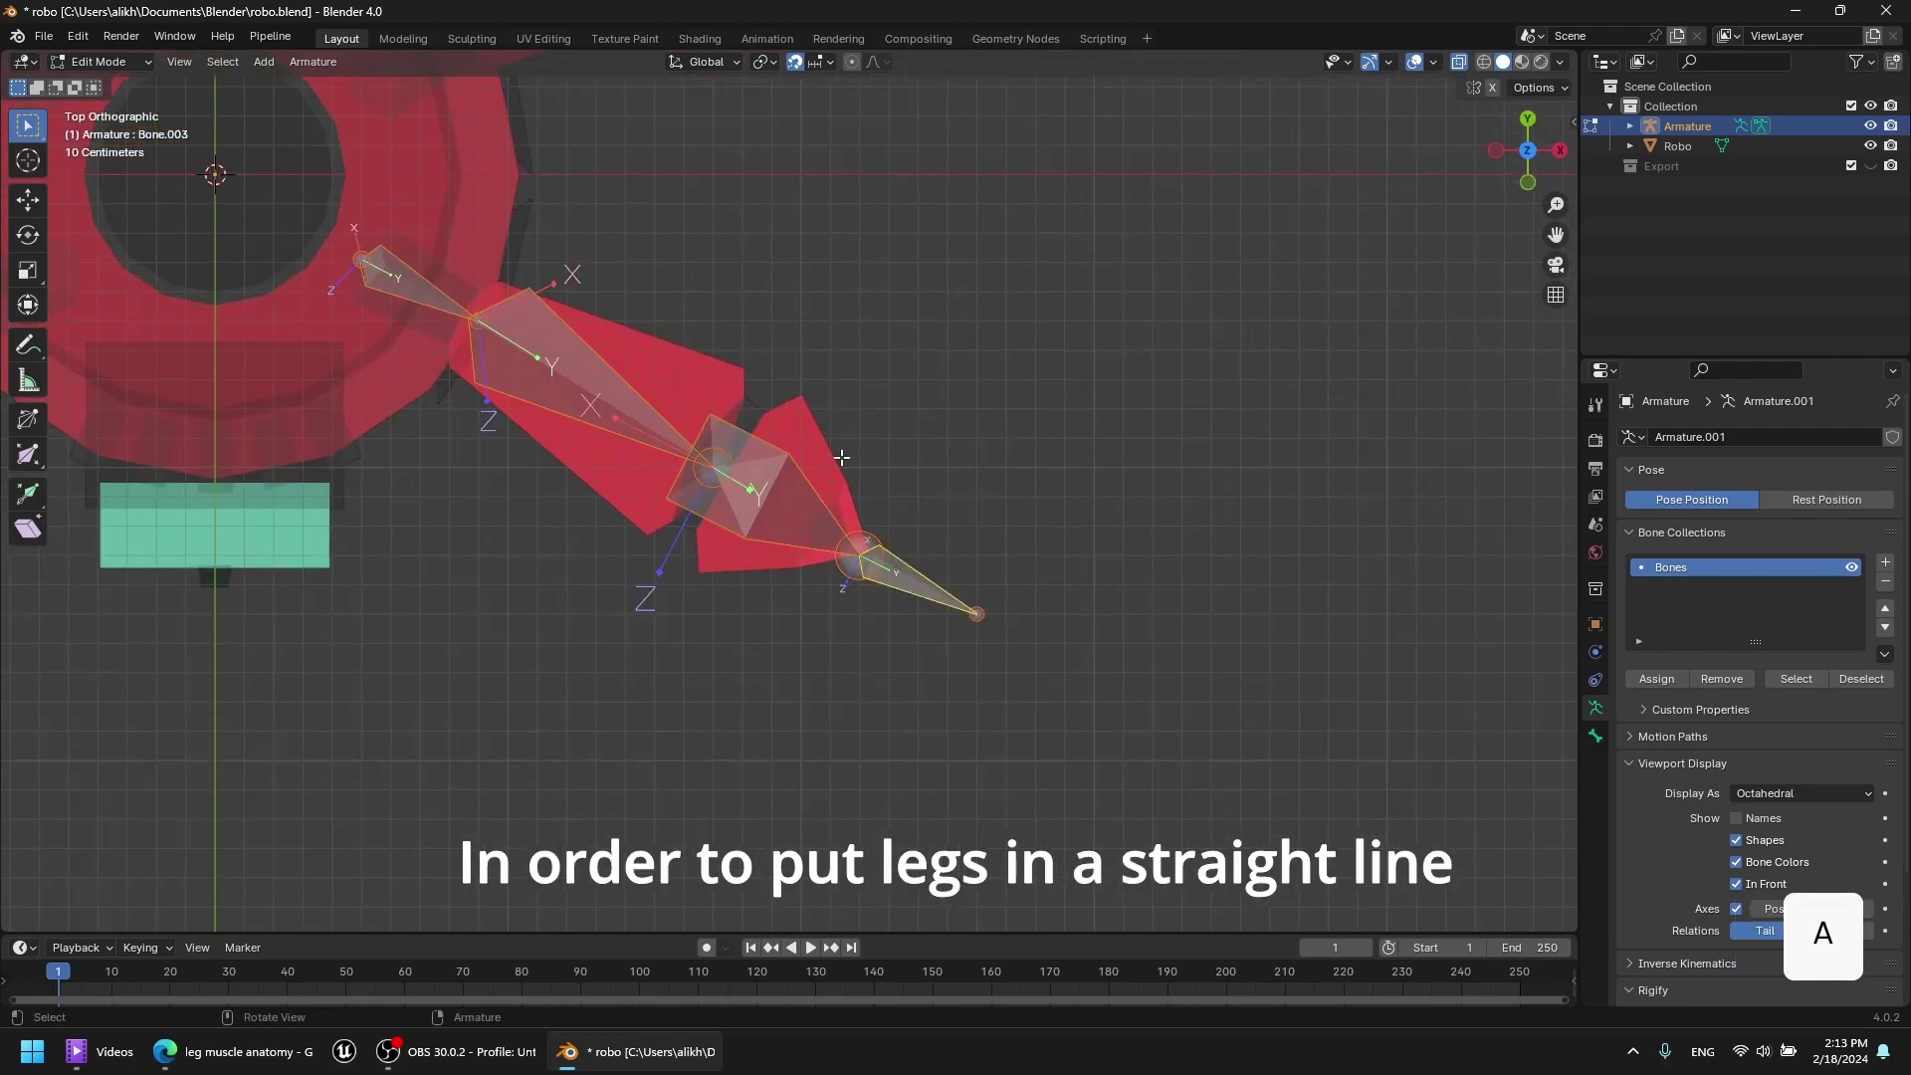
key("0")
key("Return")
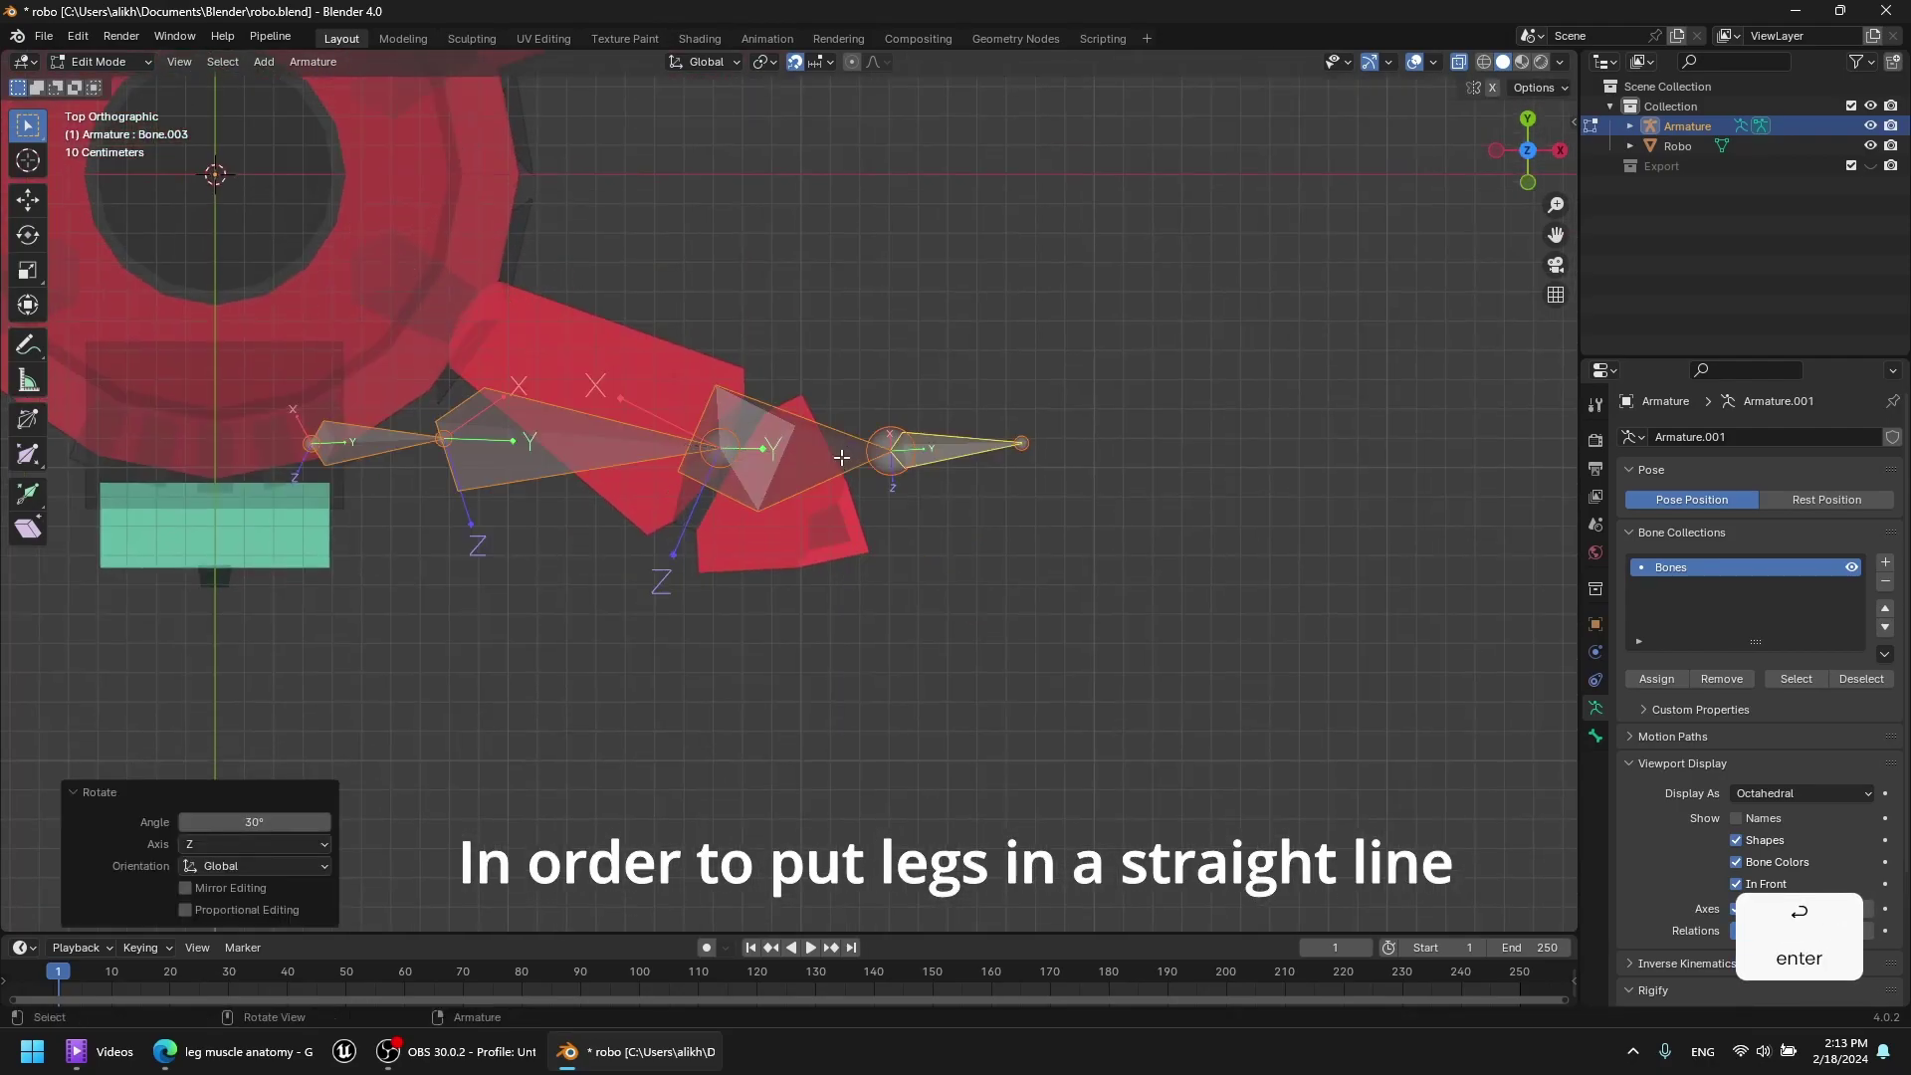
key("s")
key("0")
key("Return")
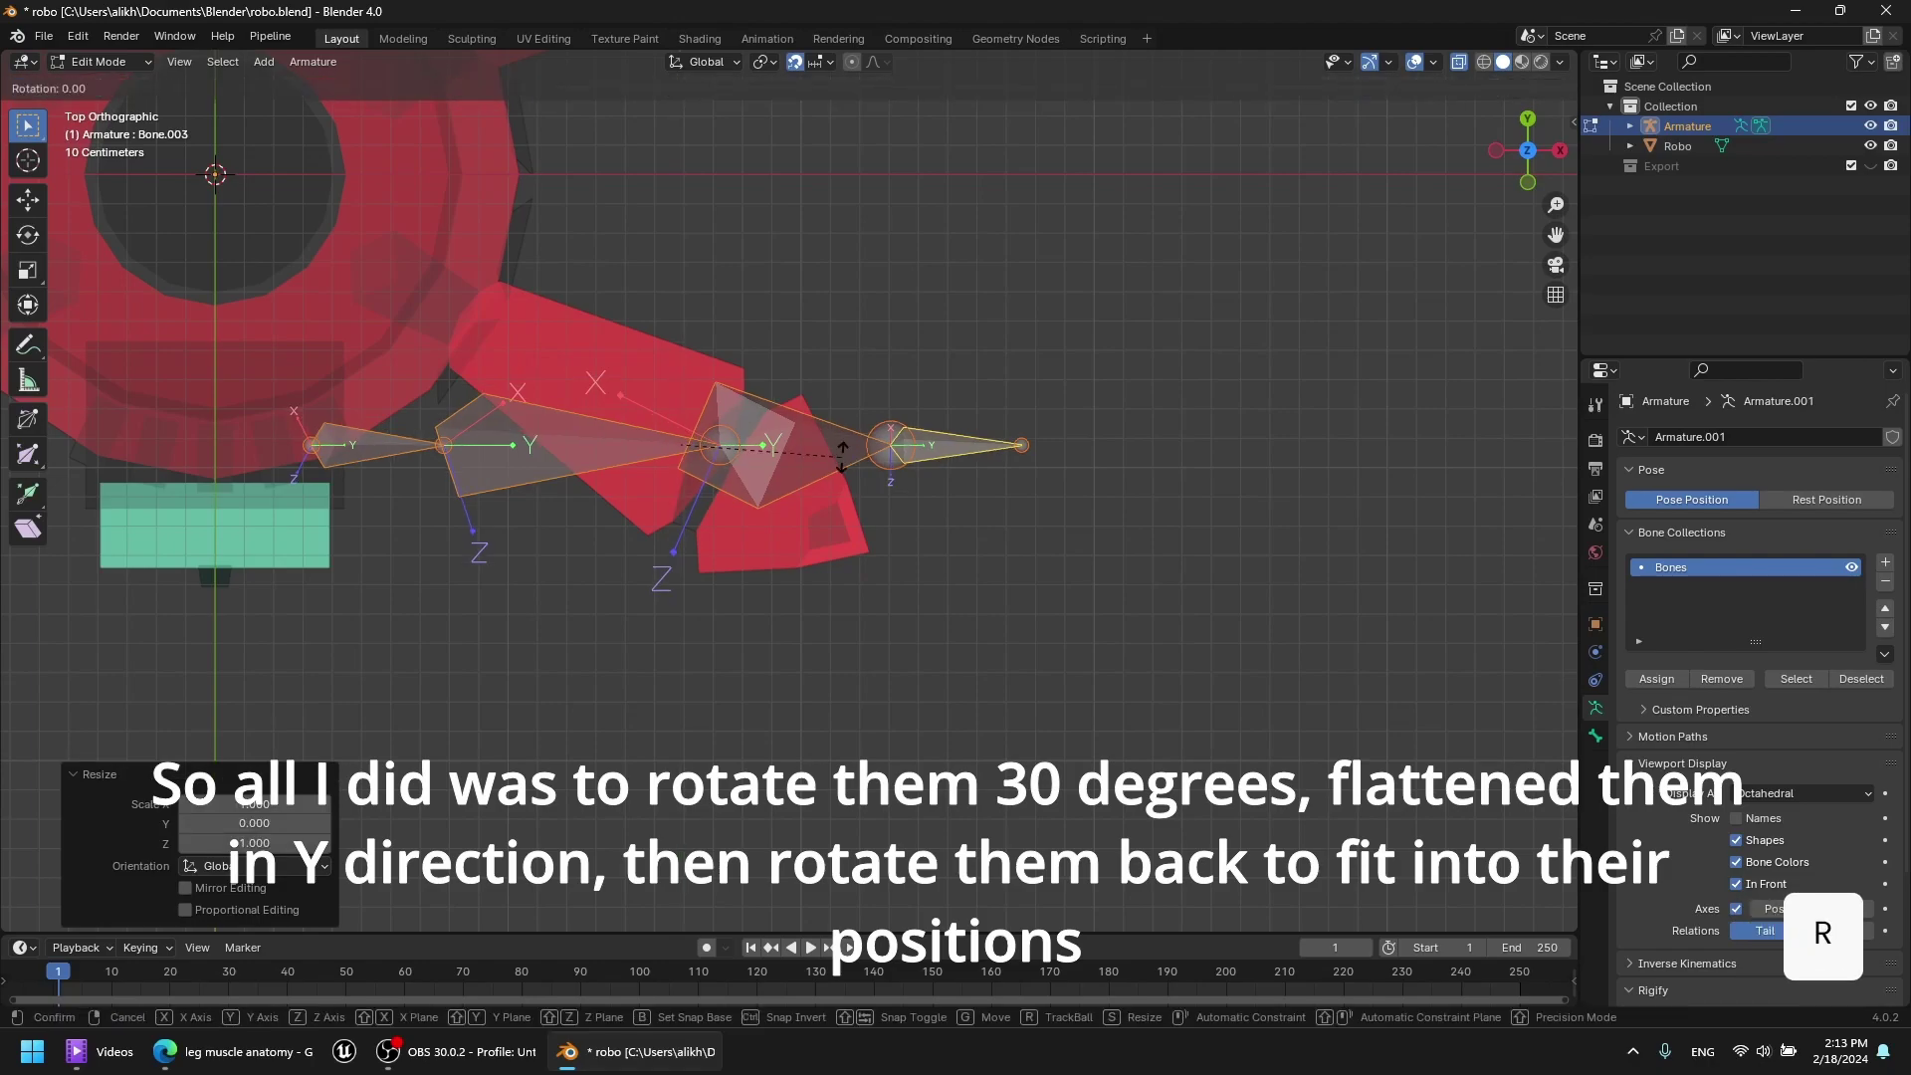
Try rotating the leg bones back 30° and shifting a joint along X, and undo both changes.
key("3")
key("0")
key("Return")
middle_click_drag(840, 456, 1032, 642)
key("ctrl+z")
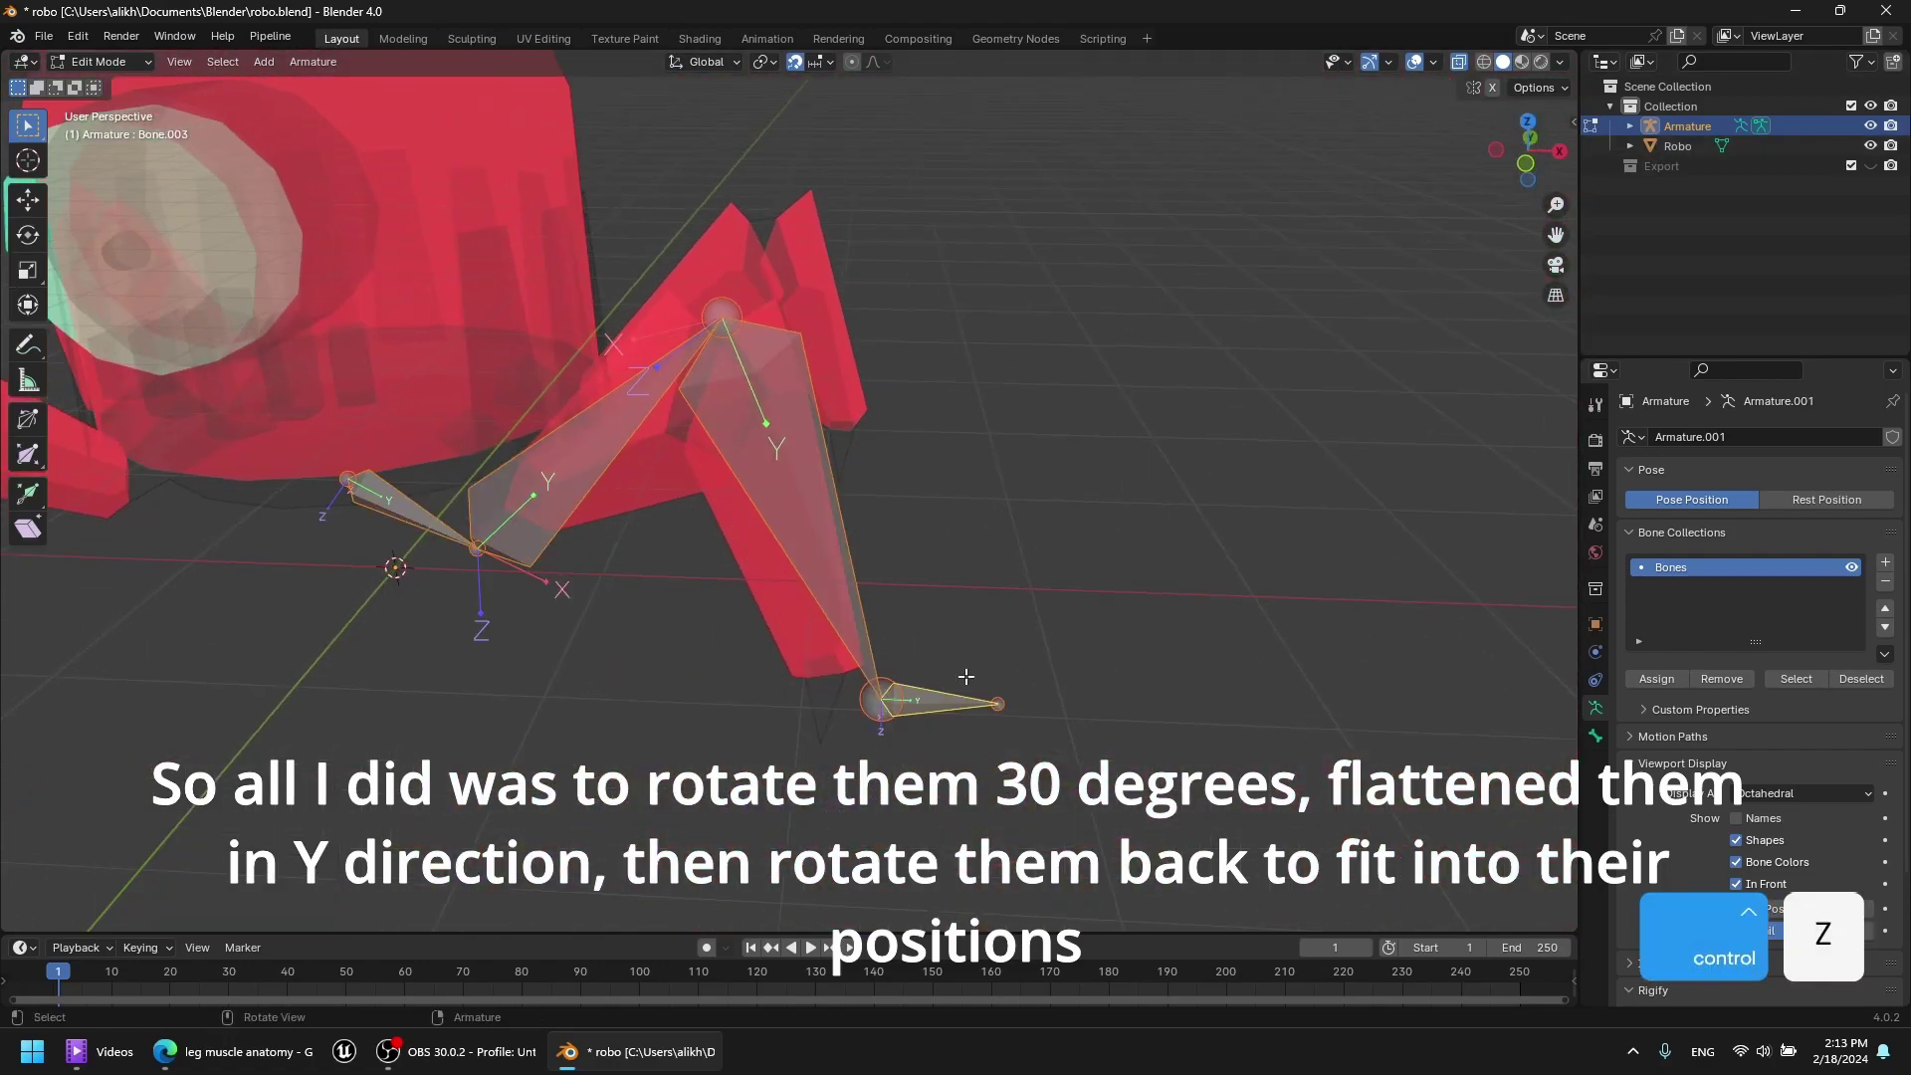
key("g")
key("x")
left_click(794, 709)
key("ctrl+z")
Shift the ankle joint and the foot bone's tip along X in front view.
left_click(1526, 162)
scroll(876, 637, "up", 6)
middle_click_drag(876, 637, 773, 322, "shift")
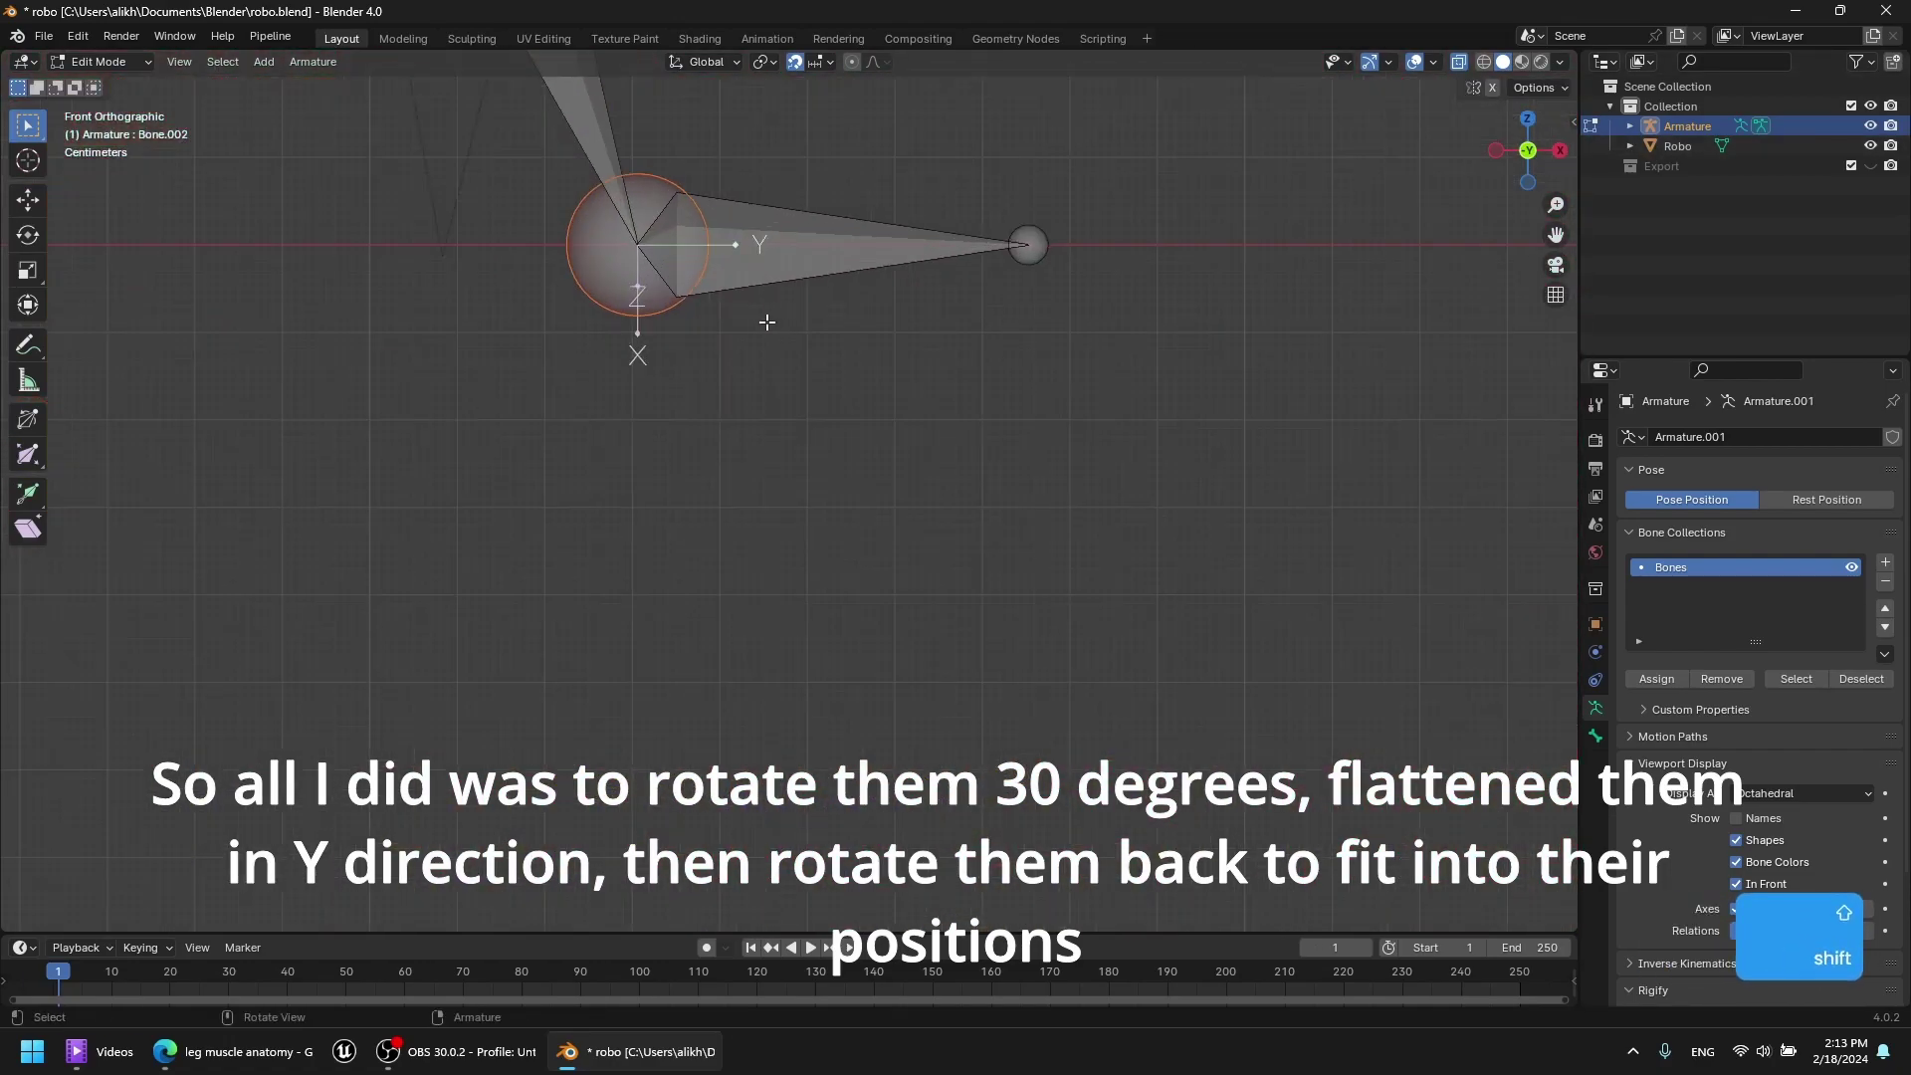
key("g")
key("x")
left_click(687, 276)
scroll(712, 269, "down", 8)
key("a")
scroll(752, 456, "up", 5)
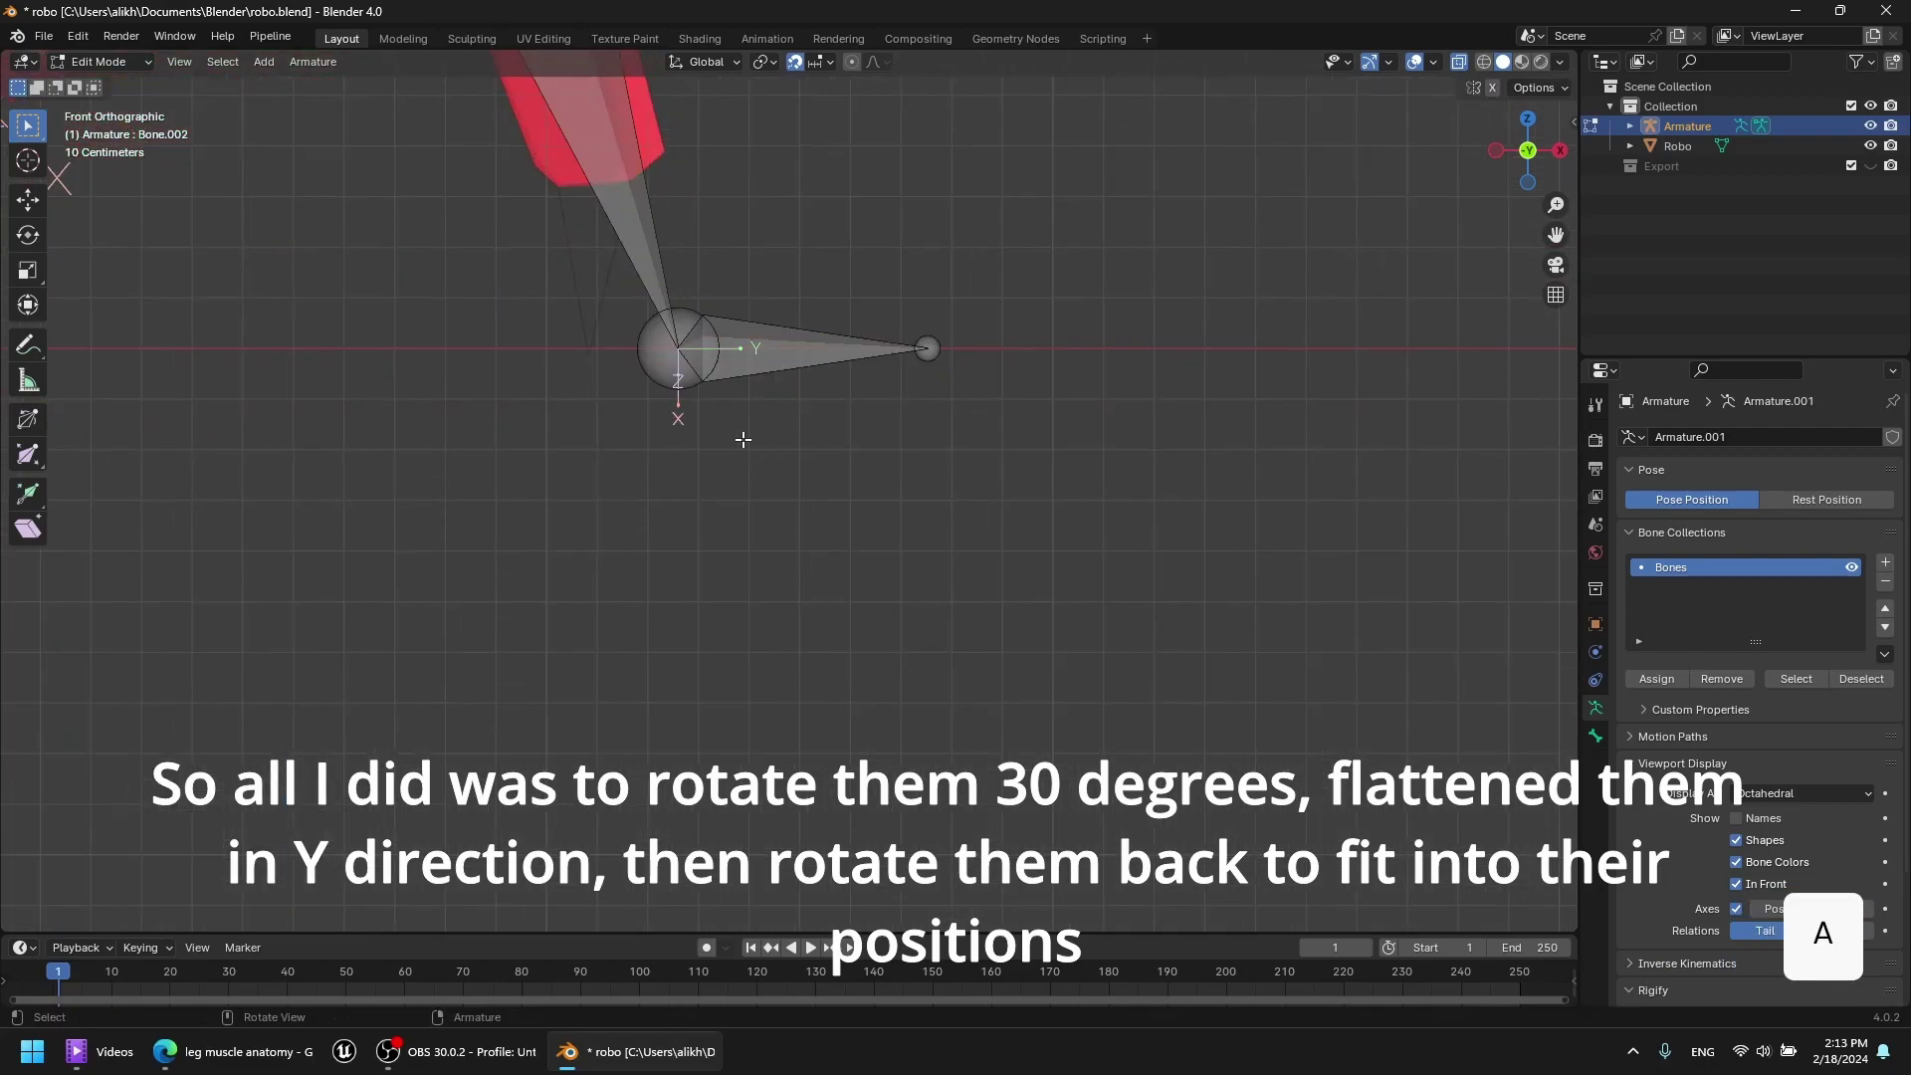
key("g")
key("x")
left_click(861, 374)
left_click(941, 354)
Rotate all leg bones back 30° so the straightened chain lines up with the front leg, and inspect the fit.
scroll(931, 344, "down", 6)
key("a")
scroll(915, 331, "up", 3)
middle_click_drag(796, 309, 1241, 265)
key("Return")
scroll(680, 414, "down", 3)
scroll(1241, 265, "up", 1)
left_click(266, 237)
scroll(298, 269, "up", 1)
middle_click_drag(410, 395, 550, 470, "shift")
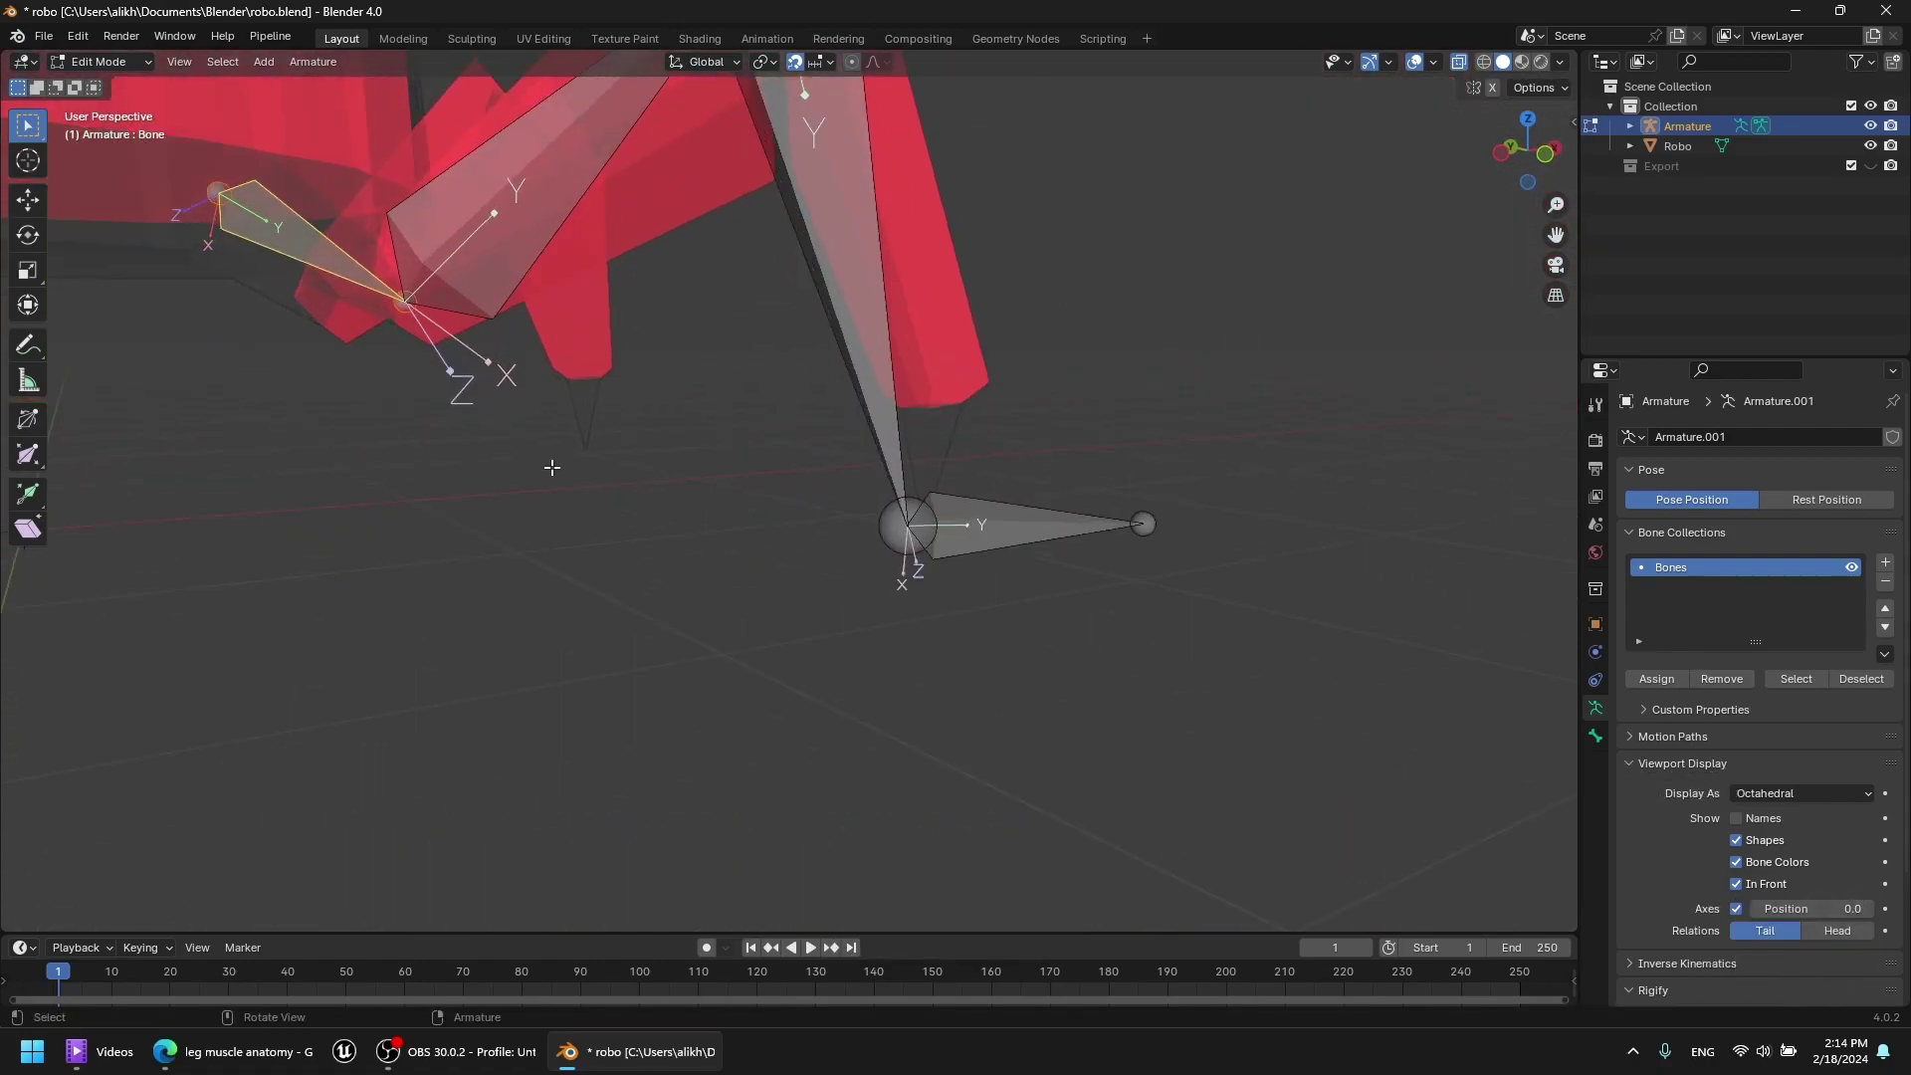
Duplicate all leg bones in top view and rotate the copy 60° about Z.
key("a")
scroll(552, 469, "down", 6)
key("KP_7")
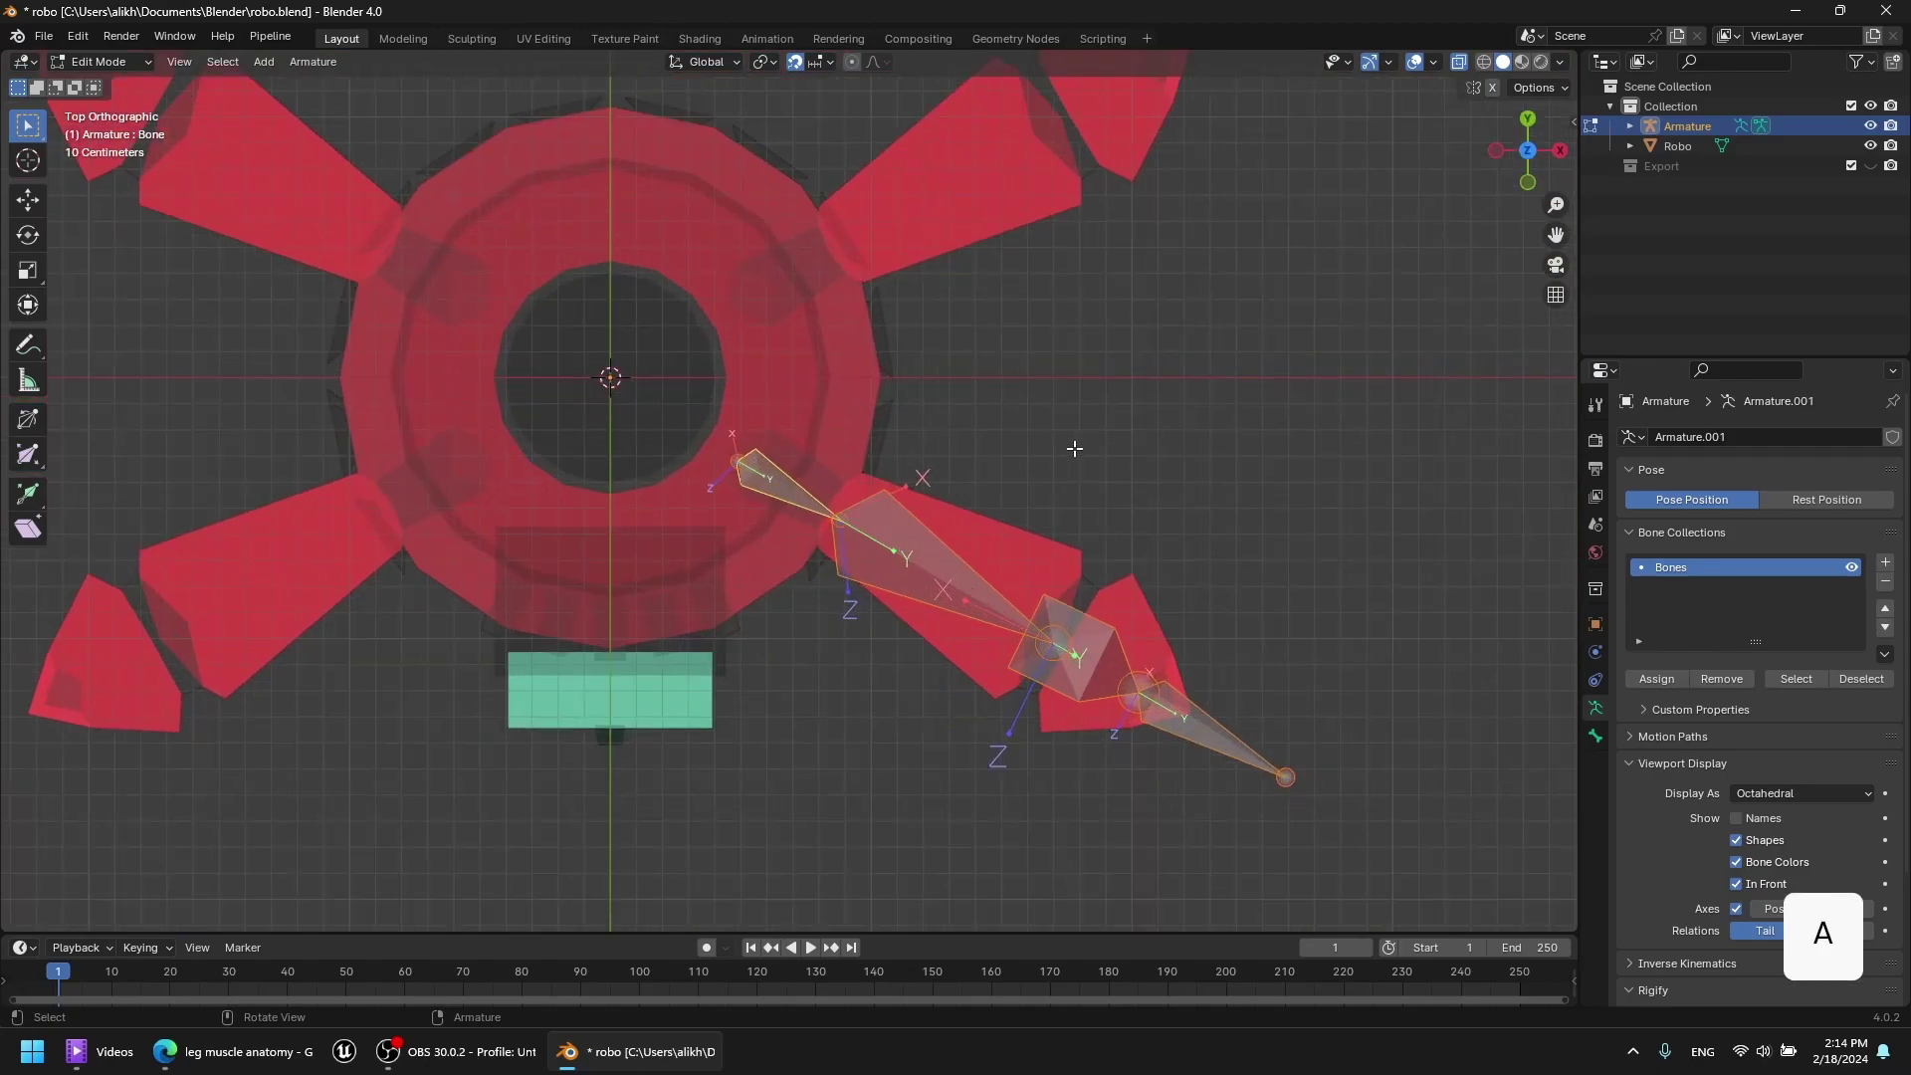
key("shift+d")
left_click(1079, 290)
type("rz")
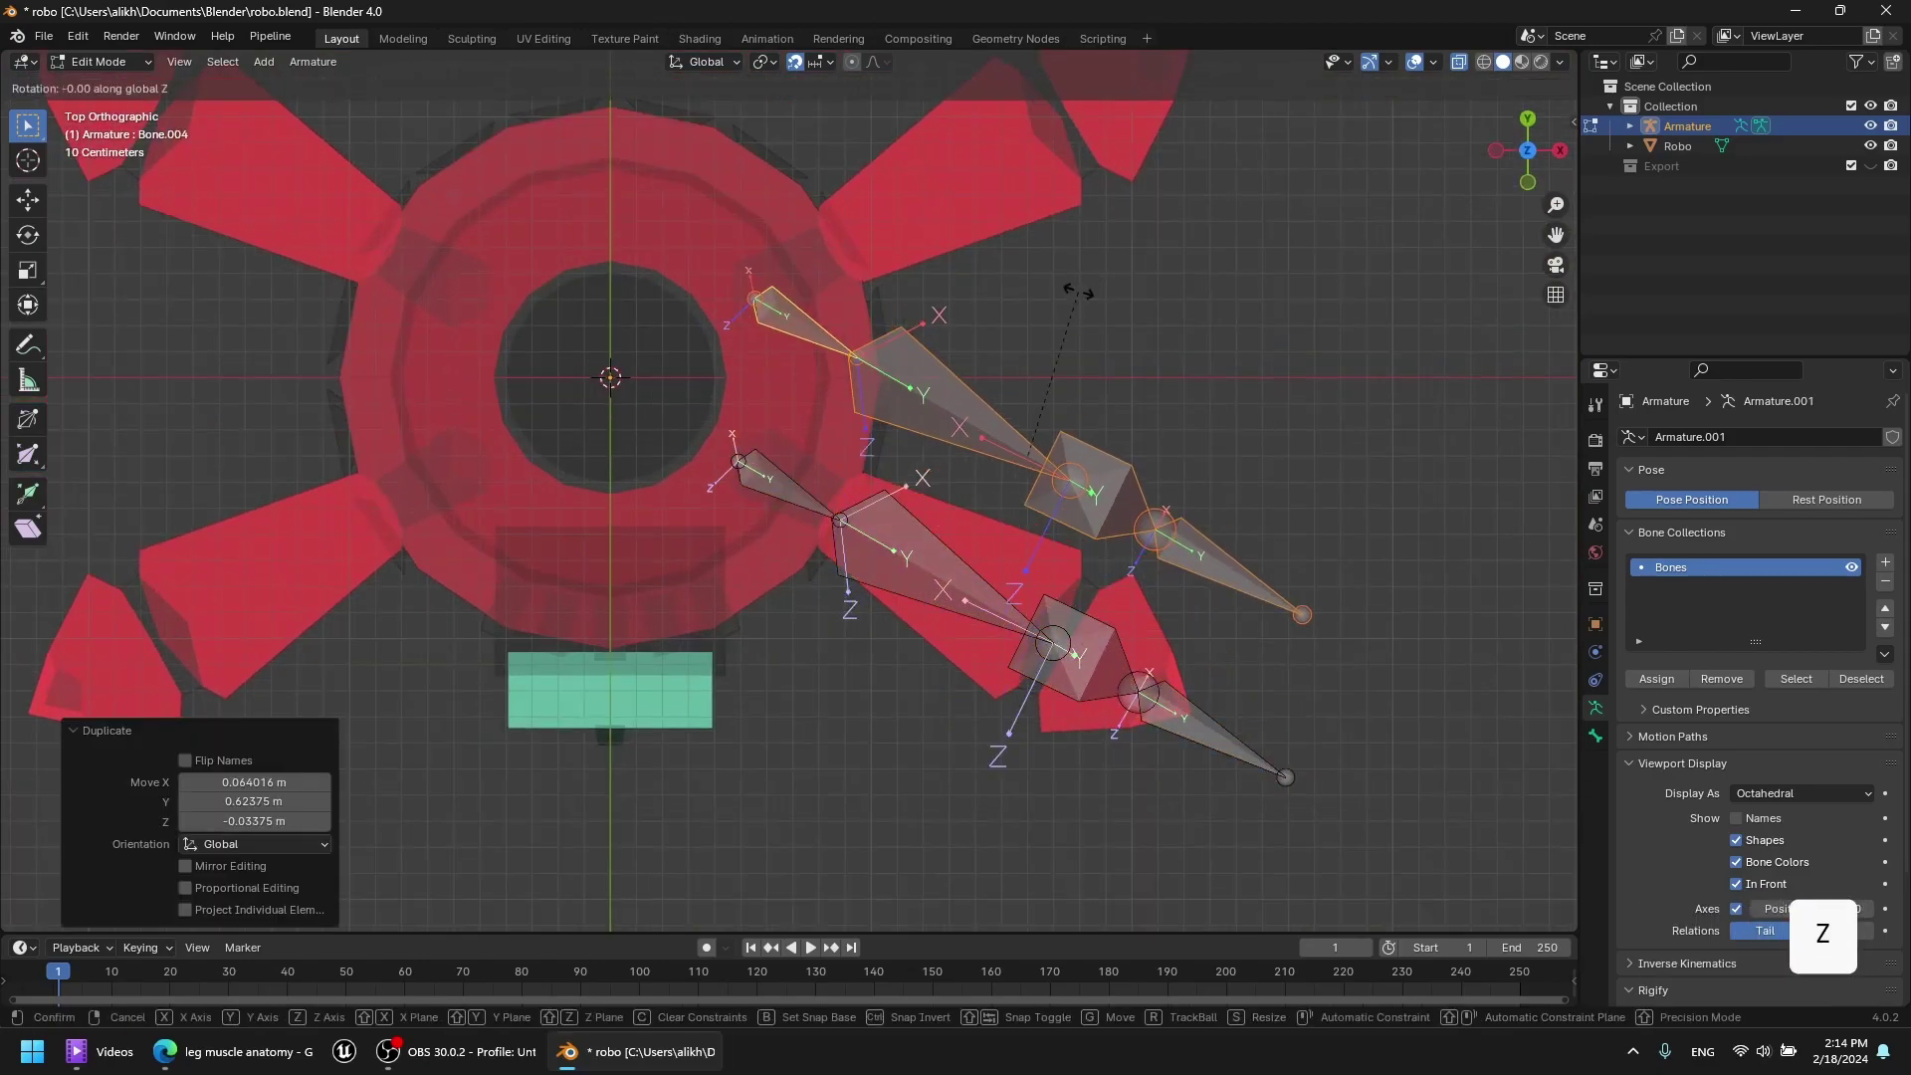
type("60")
key("Return")
Try positioning the copied bones over the rear leg on the positive X side, and undo back to the original chain.
key("g")
left_click(1013, 394)
middle_click_drag(1011, 392, 872, 236)
left_click(1528, 120)
middle_click_drag(1088, 278, 939, 367, "shift")
key("g")
left_click(1070, 283)
scroll(1070, 284, "up", 4)
middle_click_drag(1109, 129, 995, 350, "shift")
key("g")
left_click(976, 362)
scroll(975, 363, "down", 5)
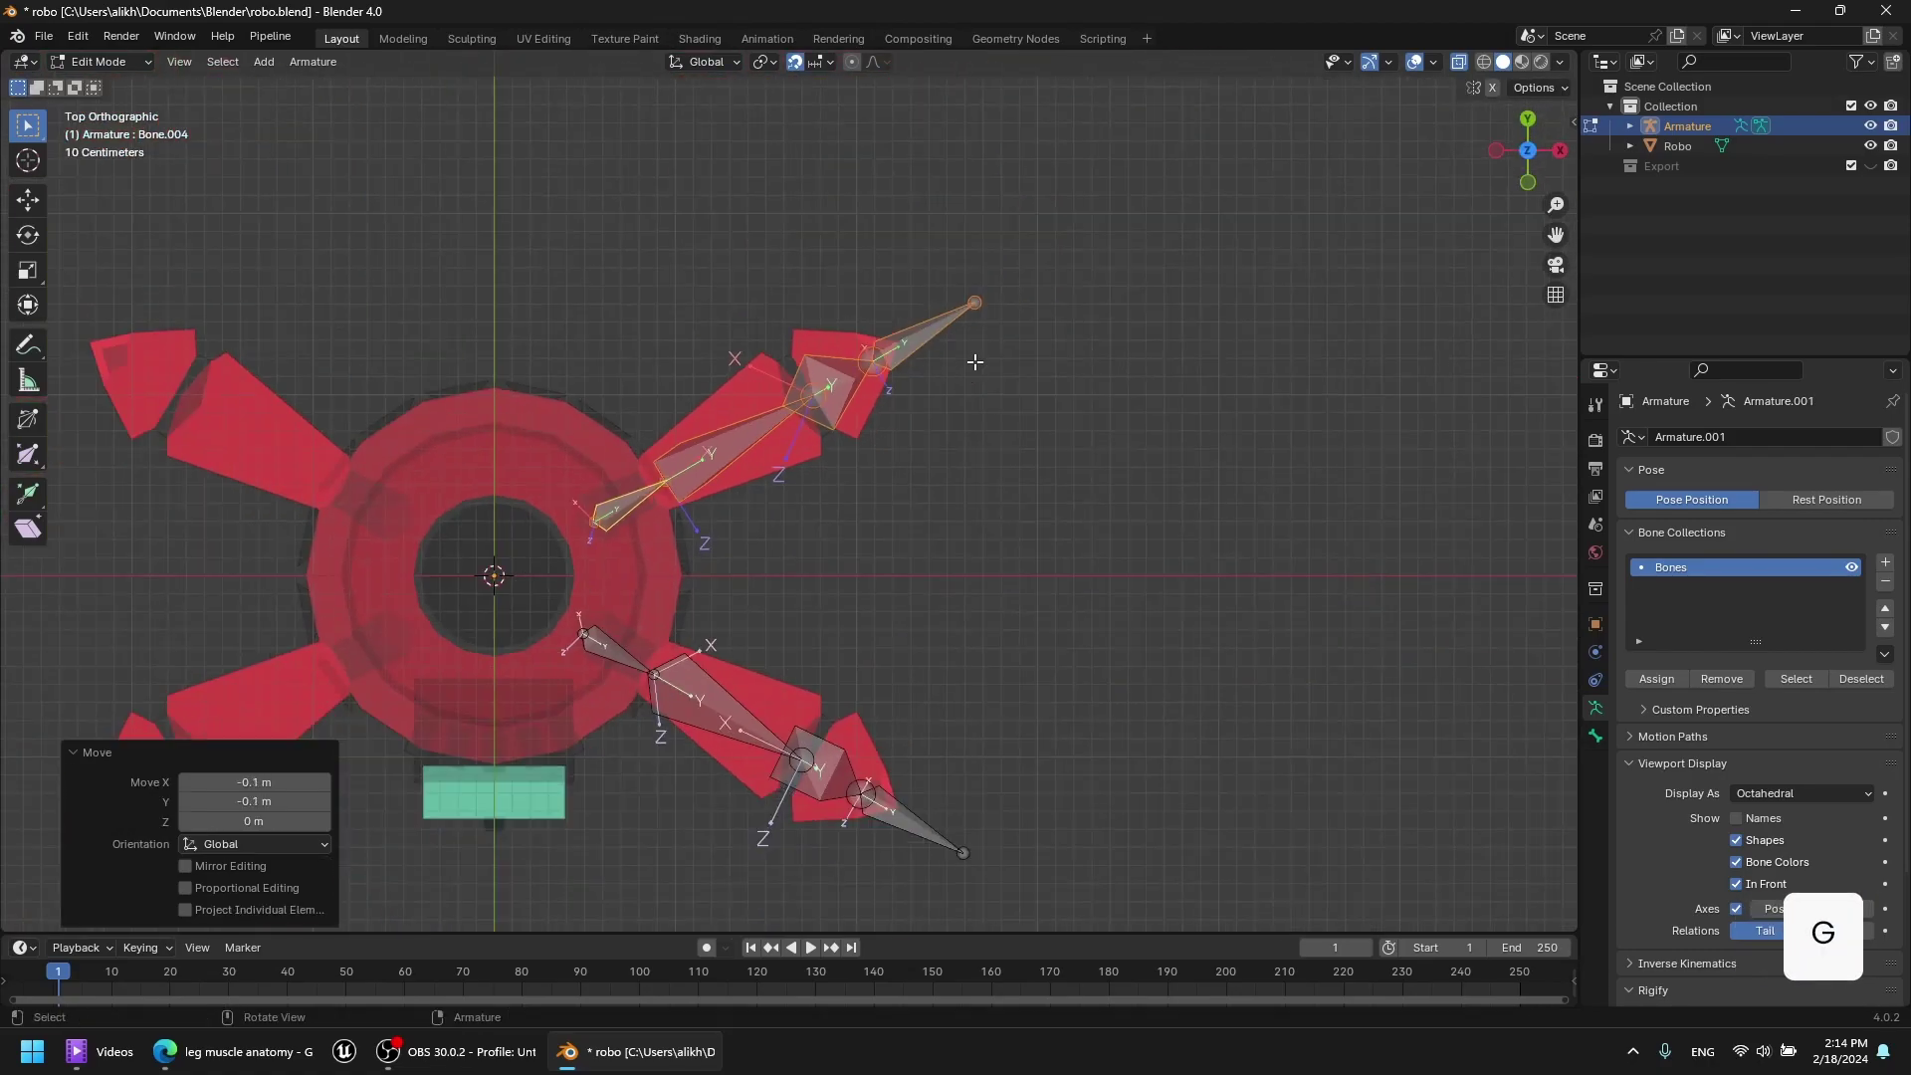
key("ctrl+z")
Duplicate the leg bones in place with 0 m offset.
key("shift+d")
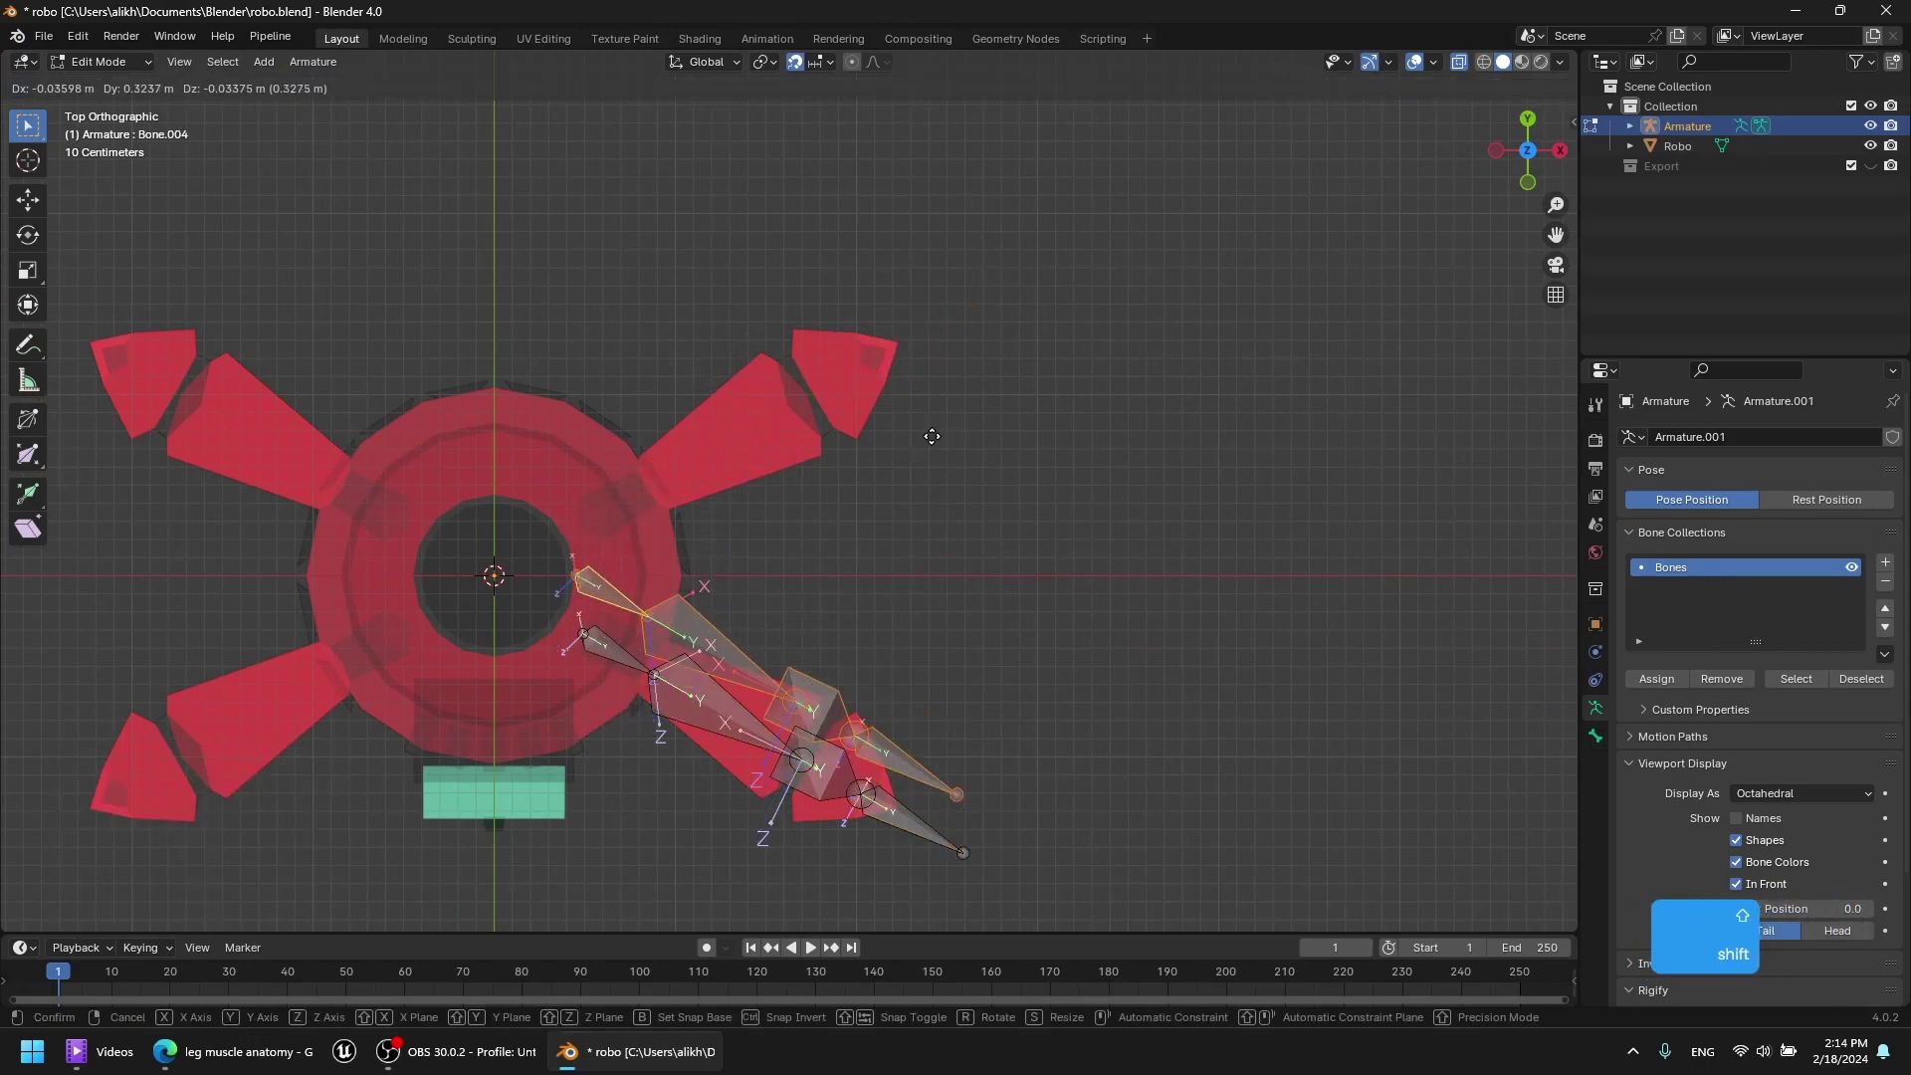
key("0")
key("Return")
key("r")
key("x")
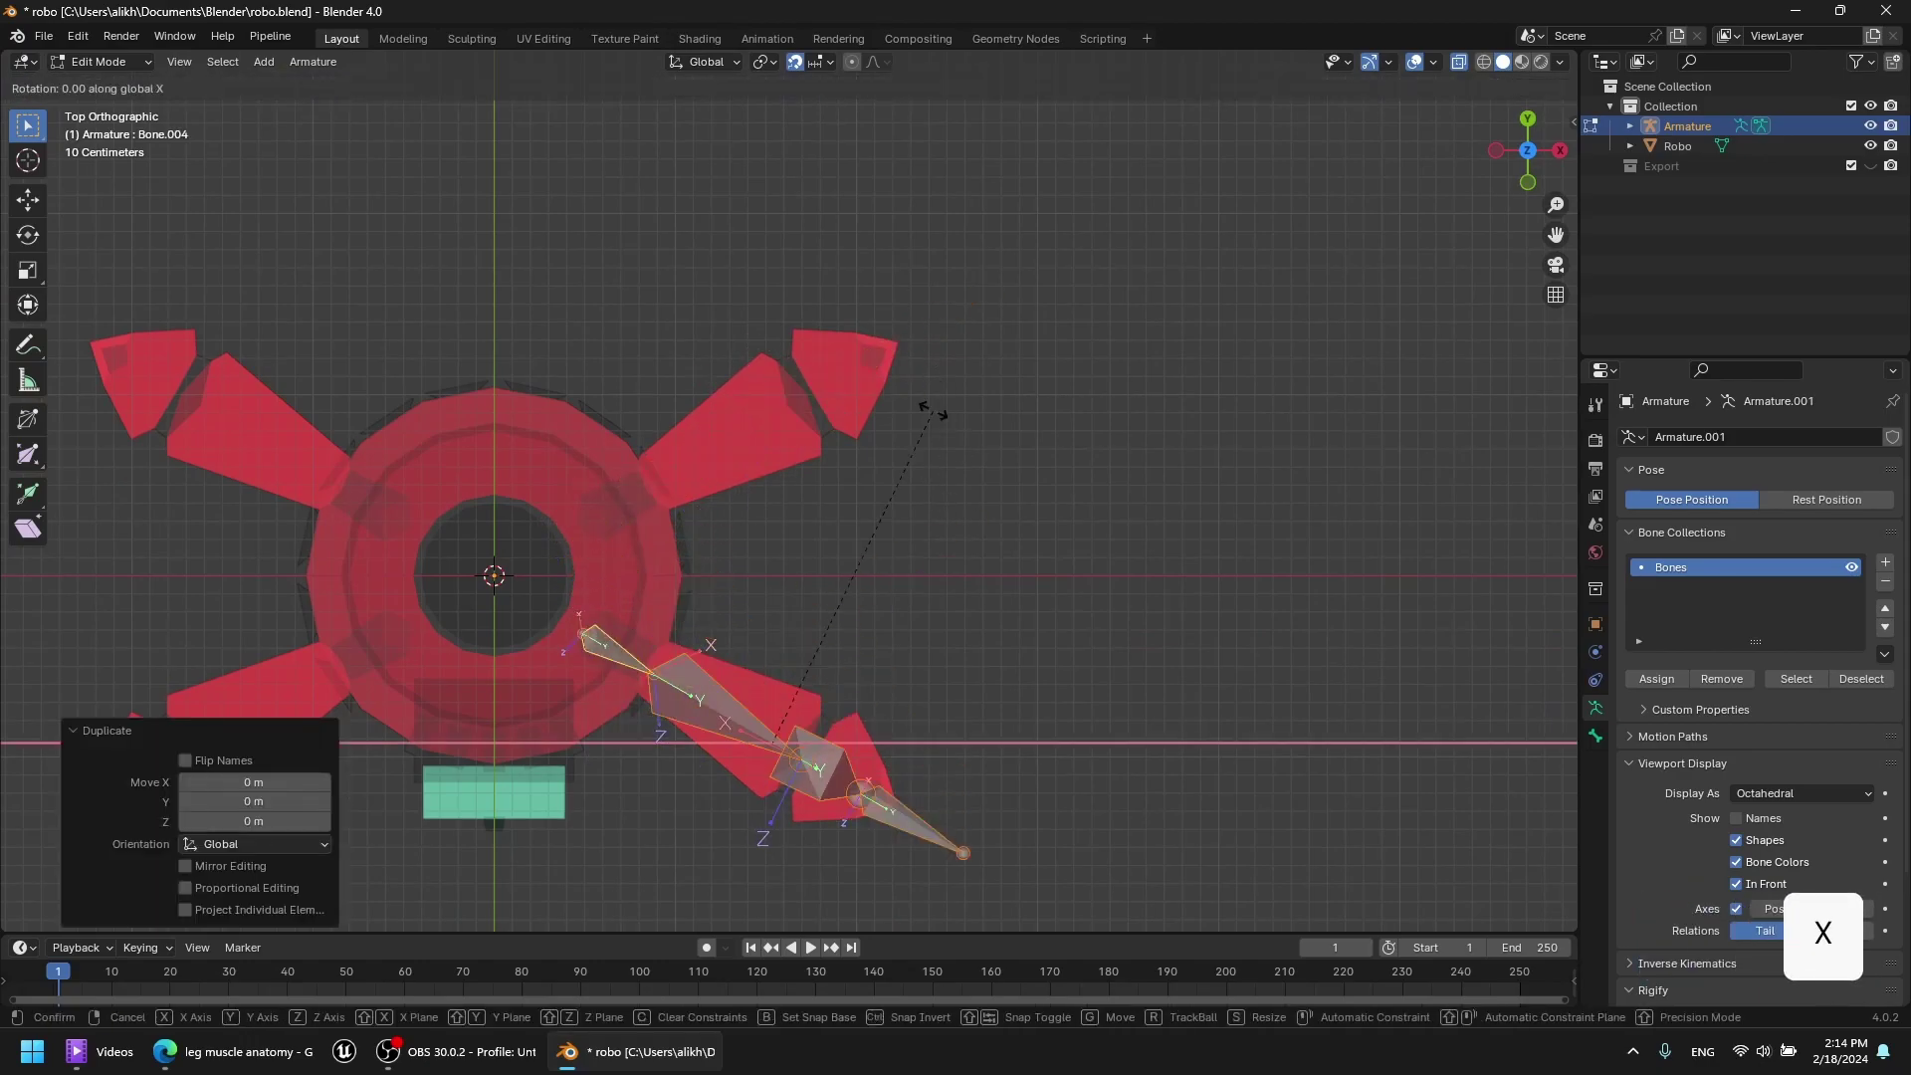
key("Return")
key("ctrl+z")
Rotate the copied bones 60° about Z and move them 1.8238 m along Y onto the rear leg.
key("r")
key("z")
key("6")
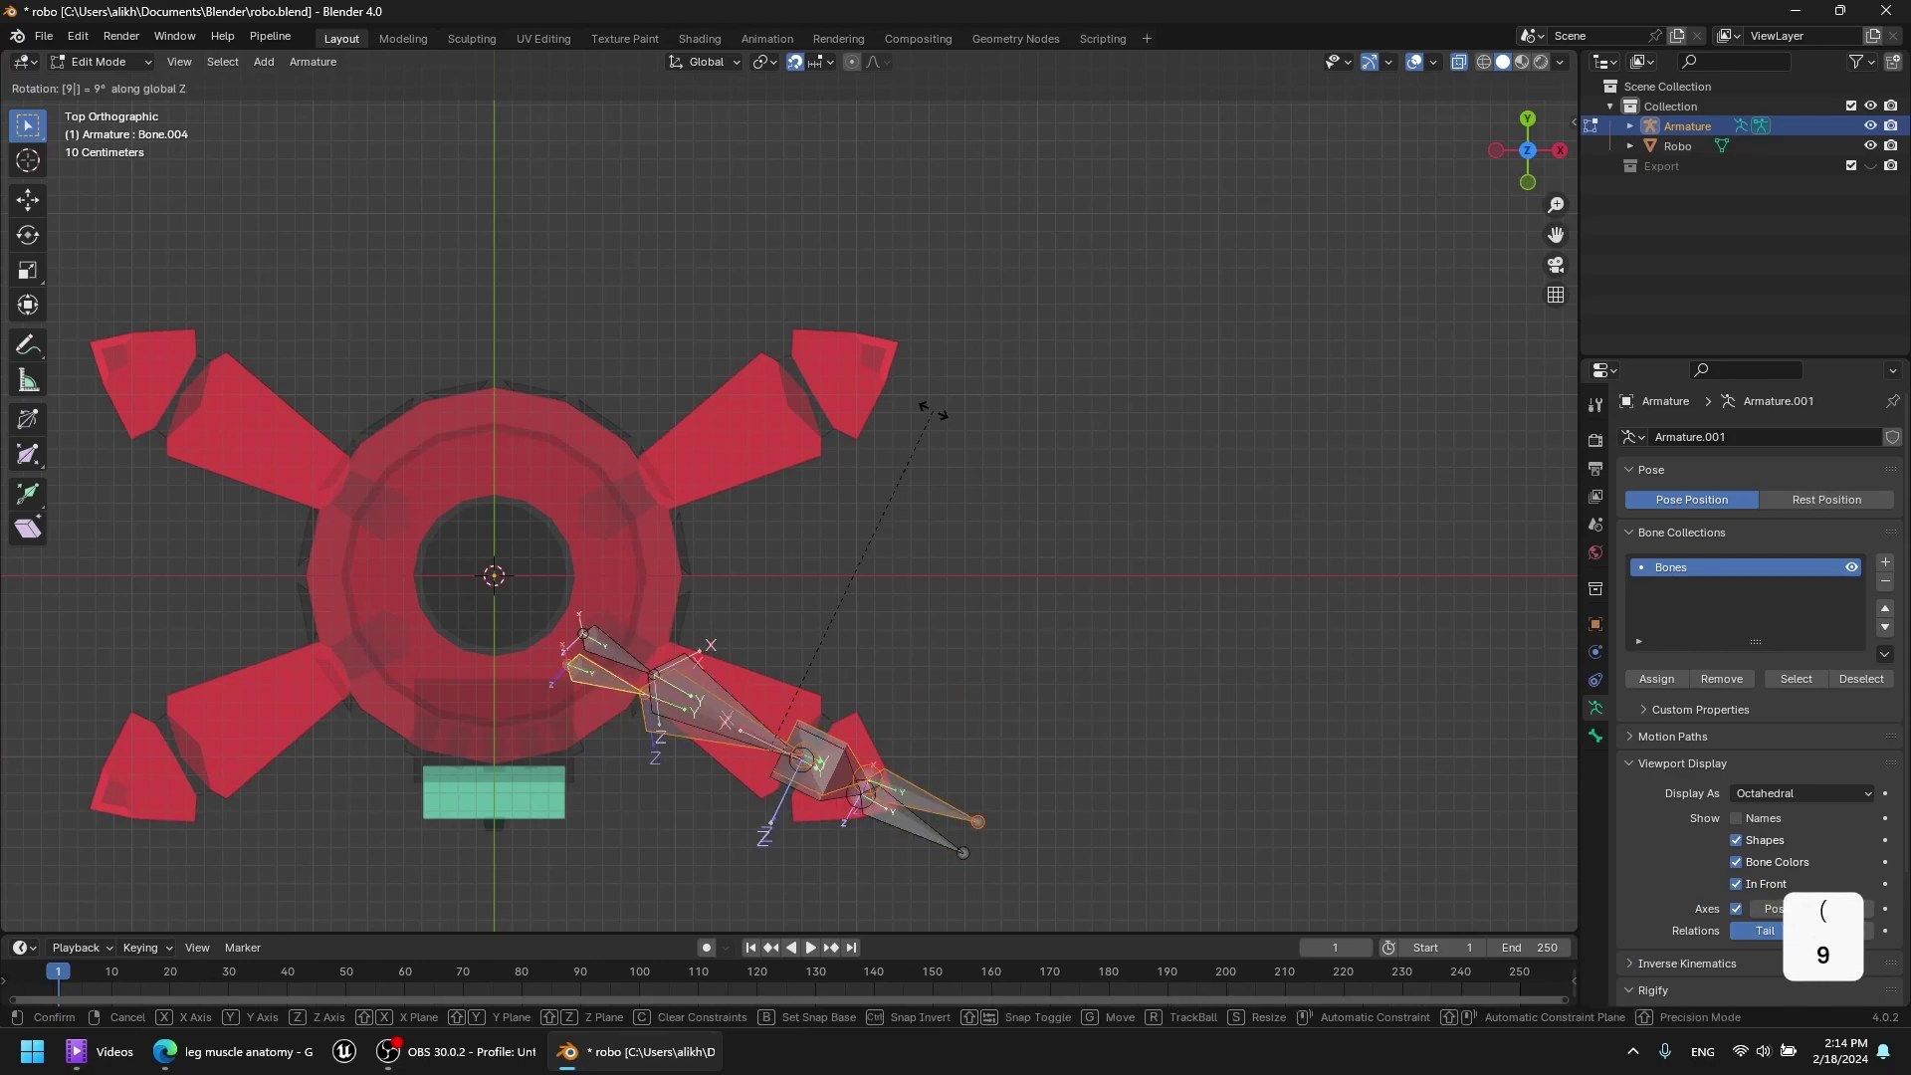
key("0")
key("Return")
key("y")
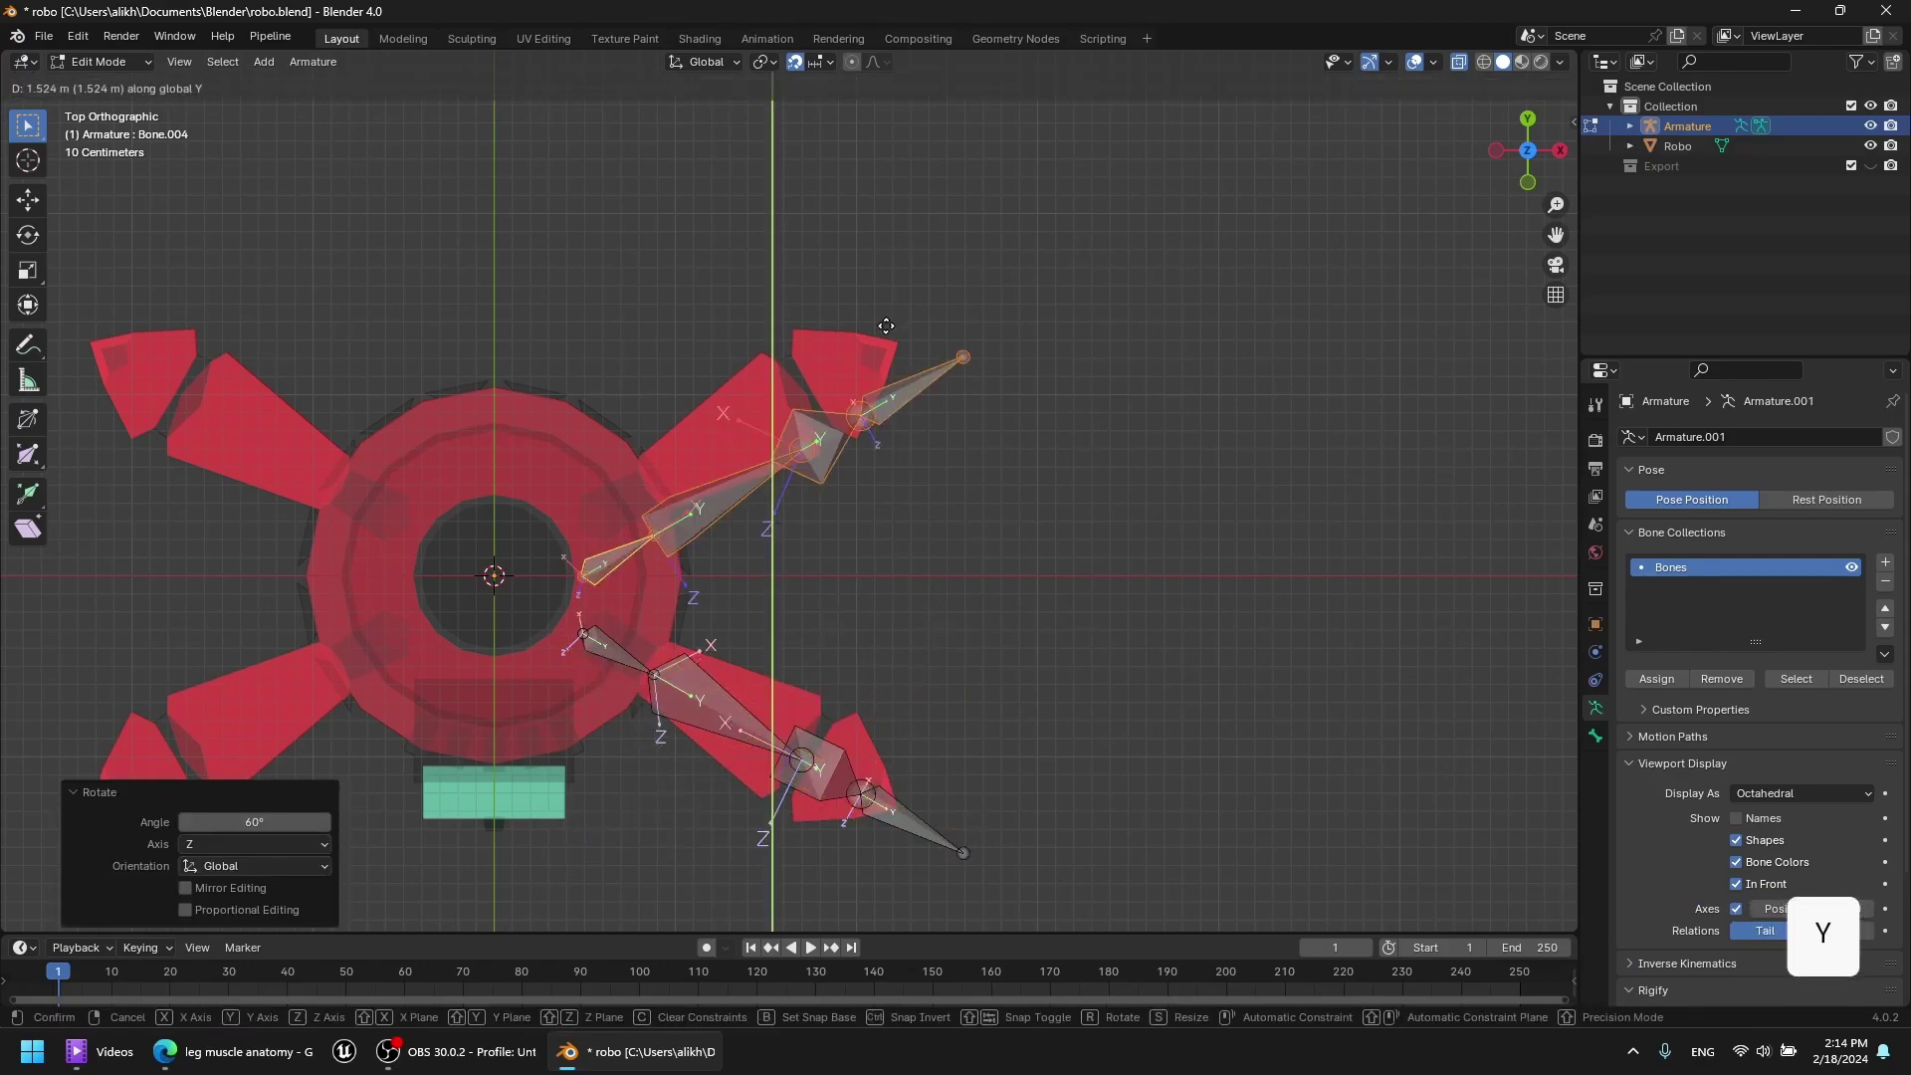
left_click(891, 271)
Nudge the copied leg bones slightly further along Y to align them with the rear leg.
scroll(780, 494, "up", 7)
middle_click_drag(531, 737, 648, 493, "shift")
scroll(764, 190, "down", 2)
middle_click_drag(764, 190, 660, 571, "shift")
scroll(738, 466, "down", 1)
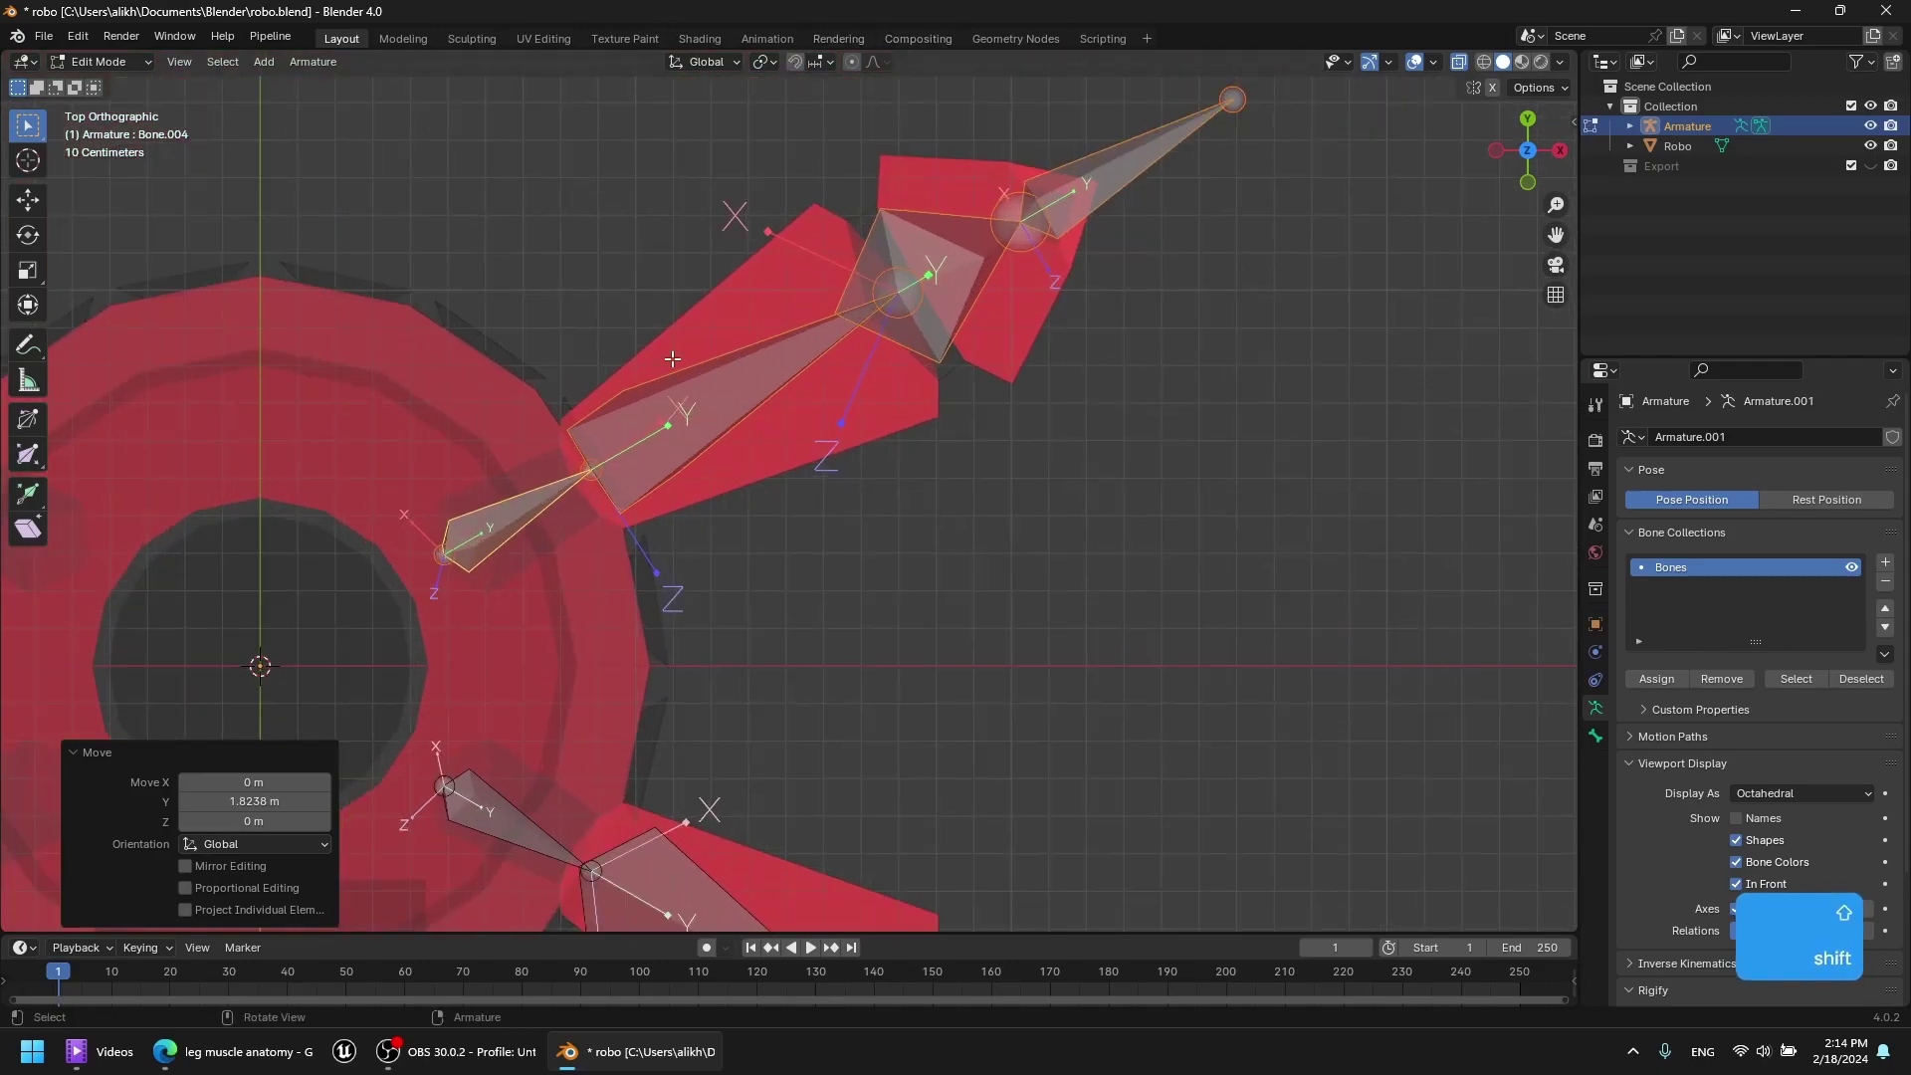
key("y")
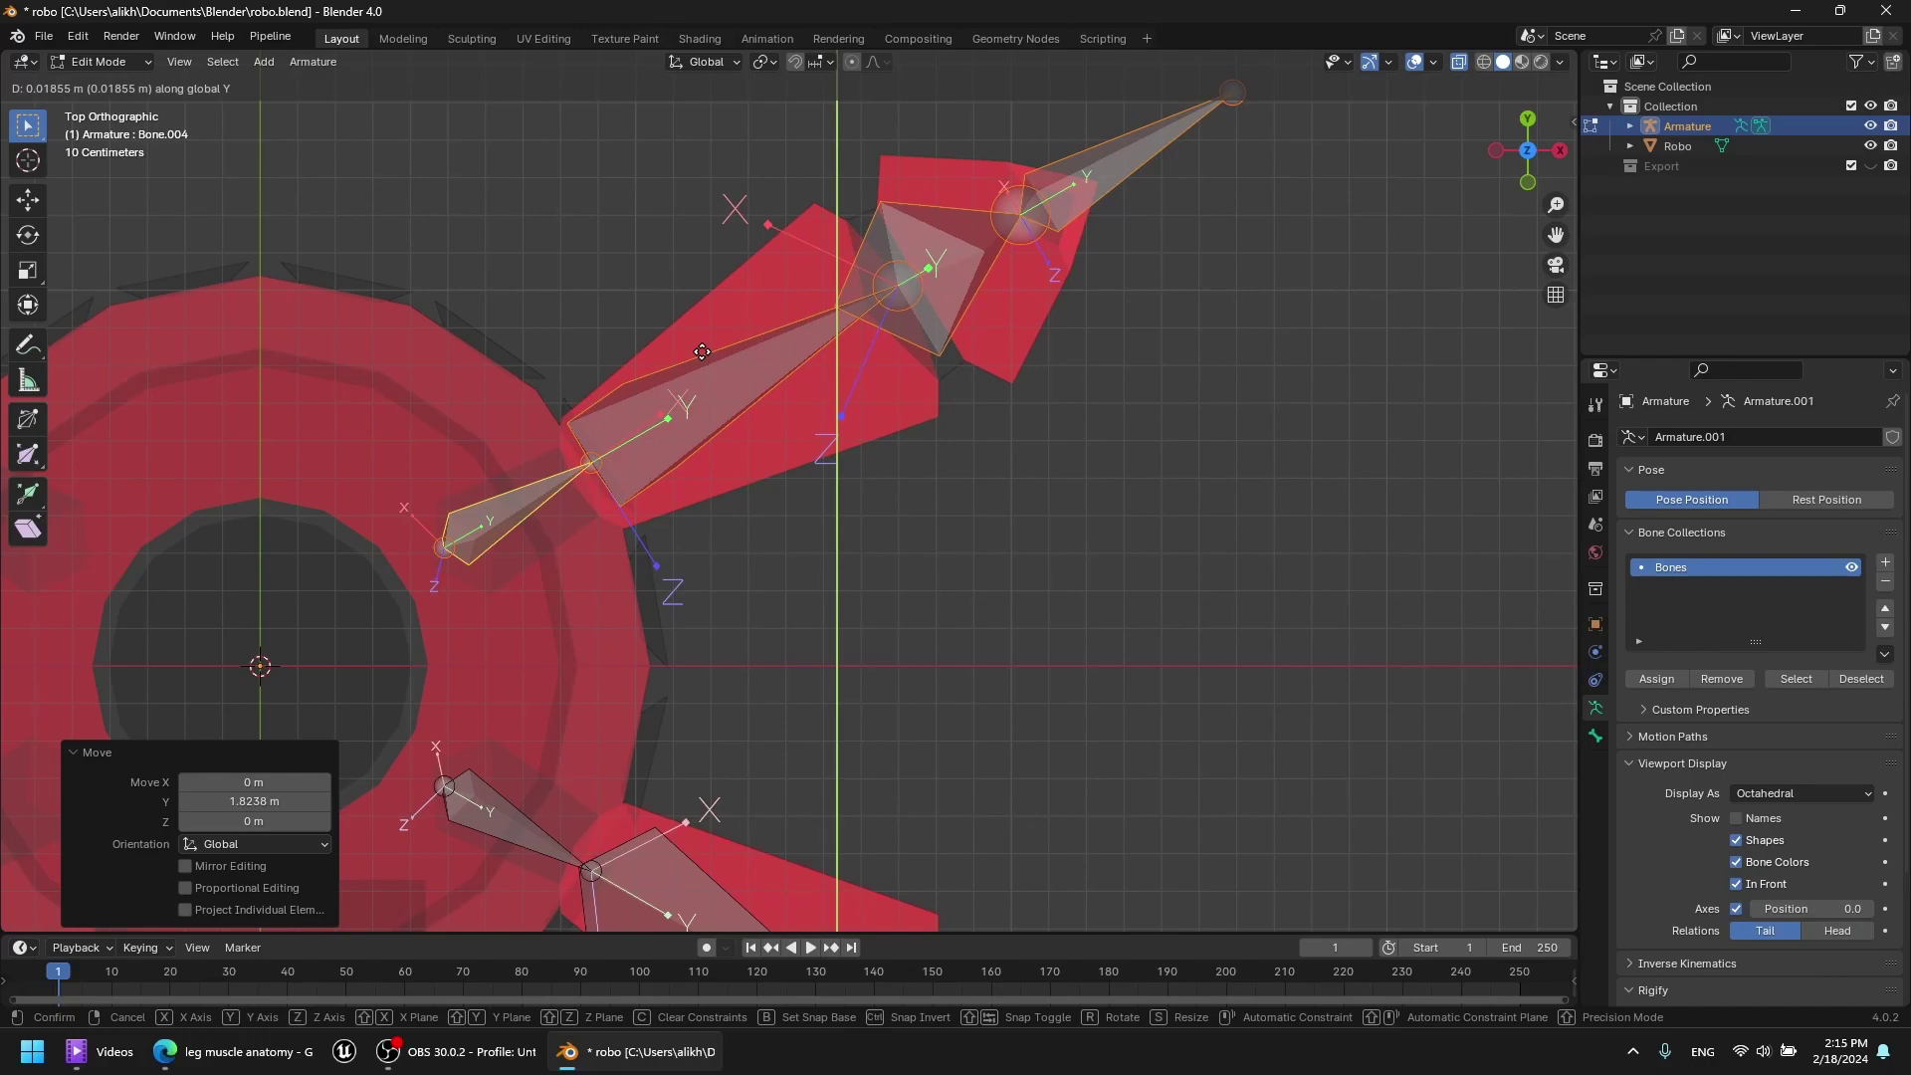
left_click(704, 367)
Display the bone transform properties and set the front hip bone's roll to 51°.
left_click(1011, 474)
scroll(1011, 474, "down", 5)
middle_click_drag(572, 716, 555, 537)
scroll(552, 547, "up", 5)
left_click(536, 567)
key("grave")
middle_click_drag(981, 572, 1028, 526)
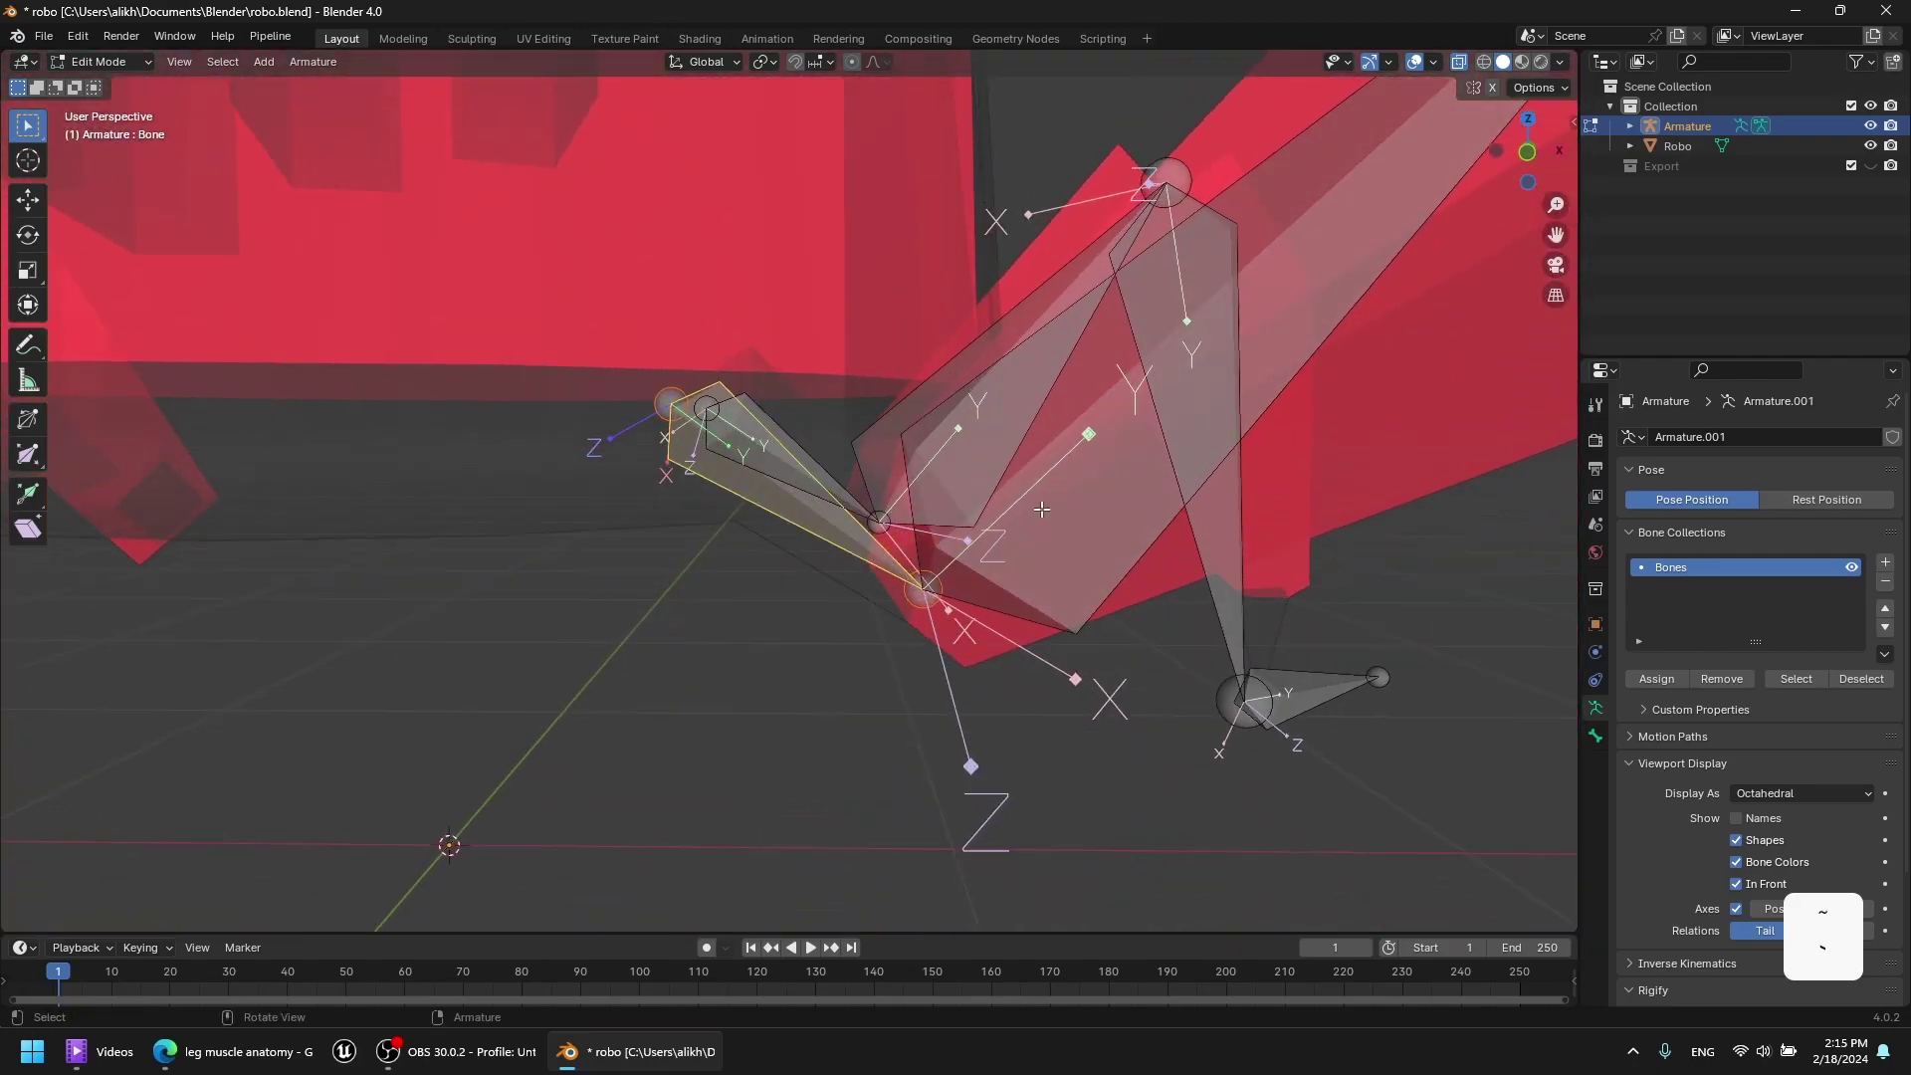
scroll(1195, 398, "down", 4)
middle_click_drag(1194, 398, 1025, 458)
scroll(1026, 458, "down", 5)
middle_click_drag(1120, 349, 1220, 359)
scroll(1220, 359, "up", 4)
key("n")
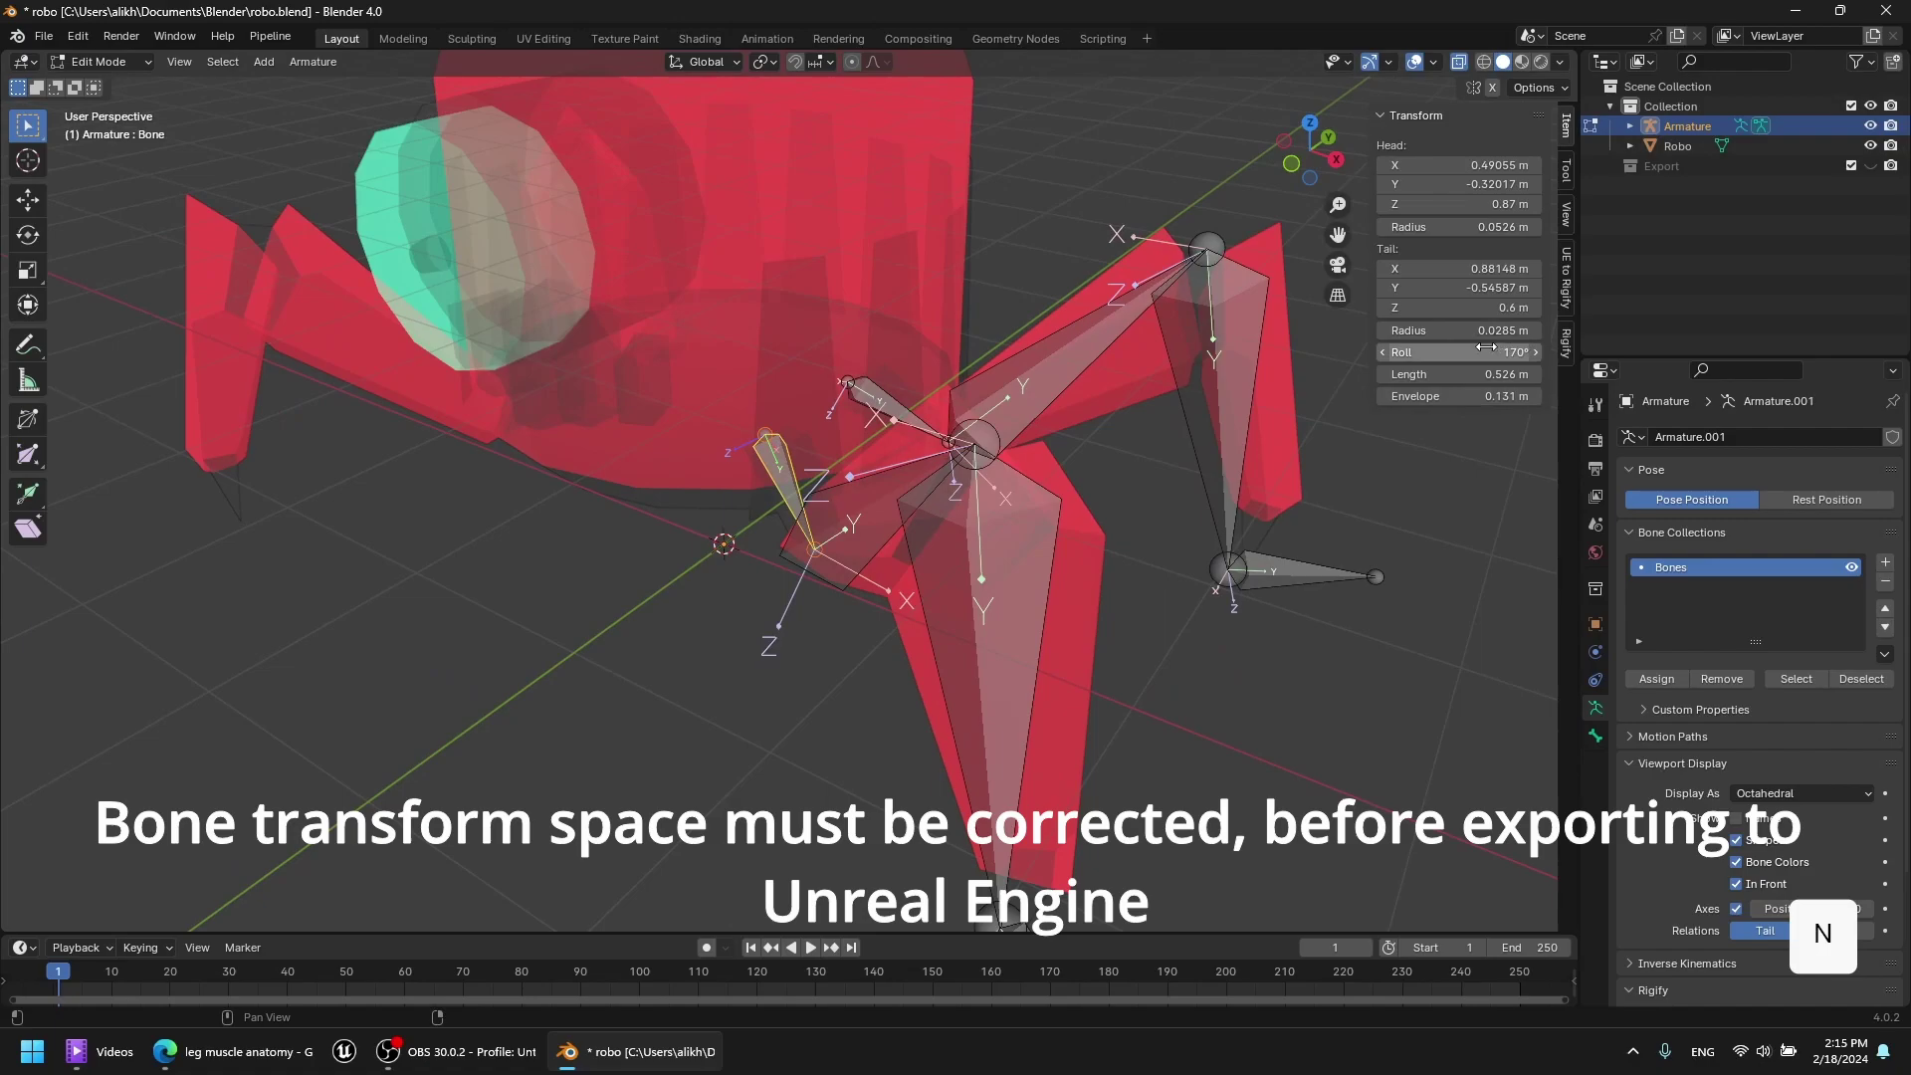
left_click(1313, 125)
scroll(1324, 214, "up", 3)
middle_click_drag(1329, 219, 1382, 374, "shift")
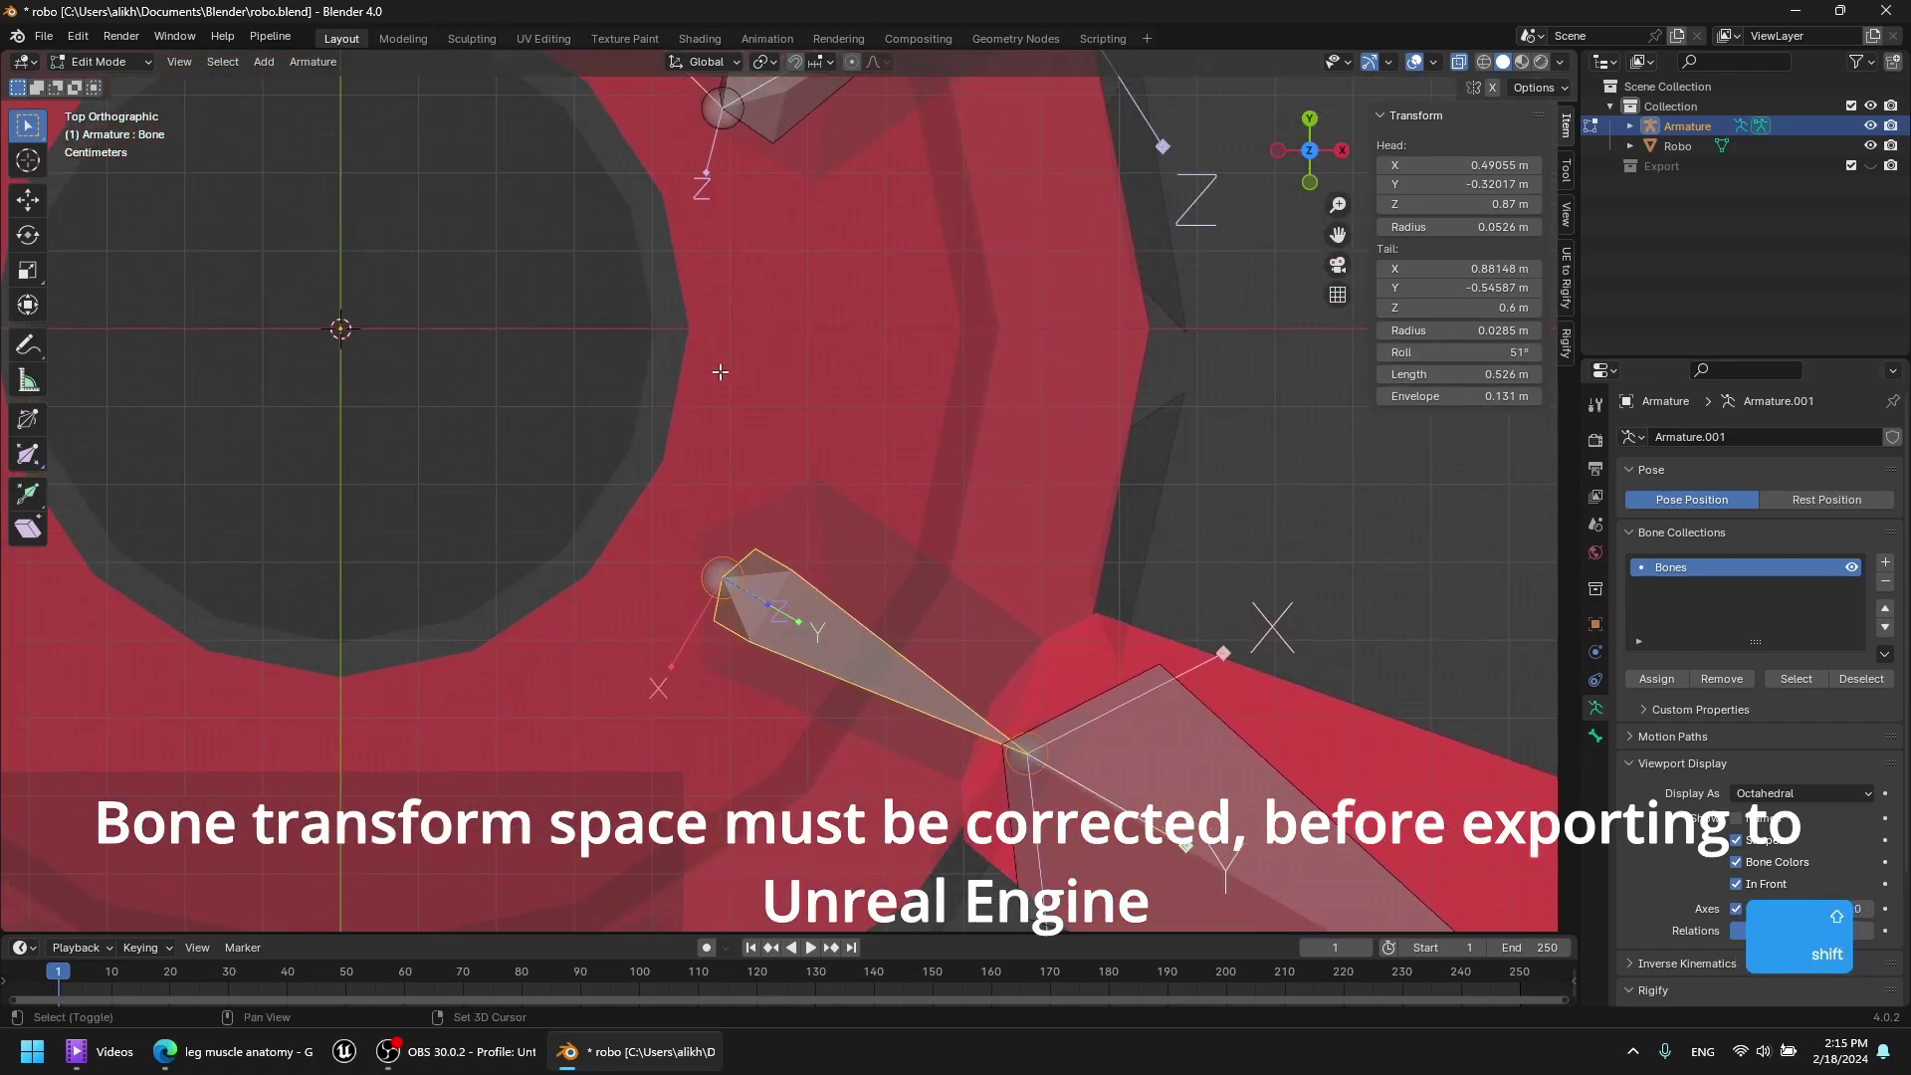
Set the rear hip bone's roll to 18° in top view.
middle_click_drag(721, 370, 628, 542, "shift")
left_click(621, 304)
left_click_drag(1459, 352, 1394, 353)
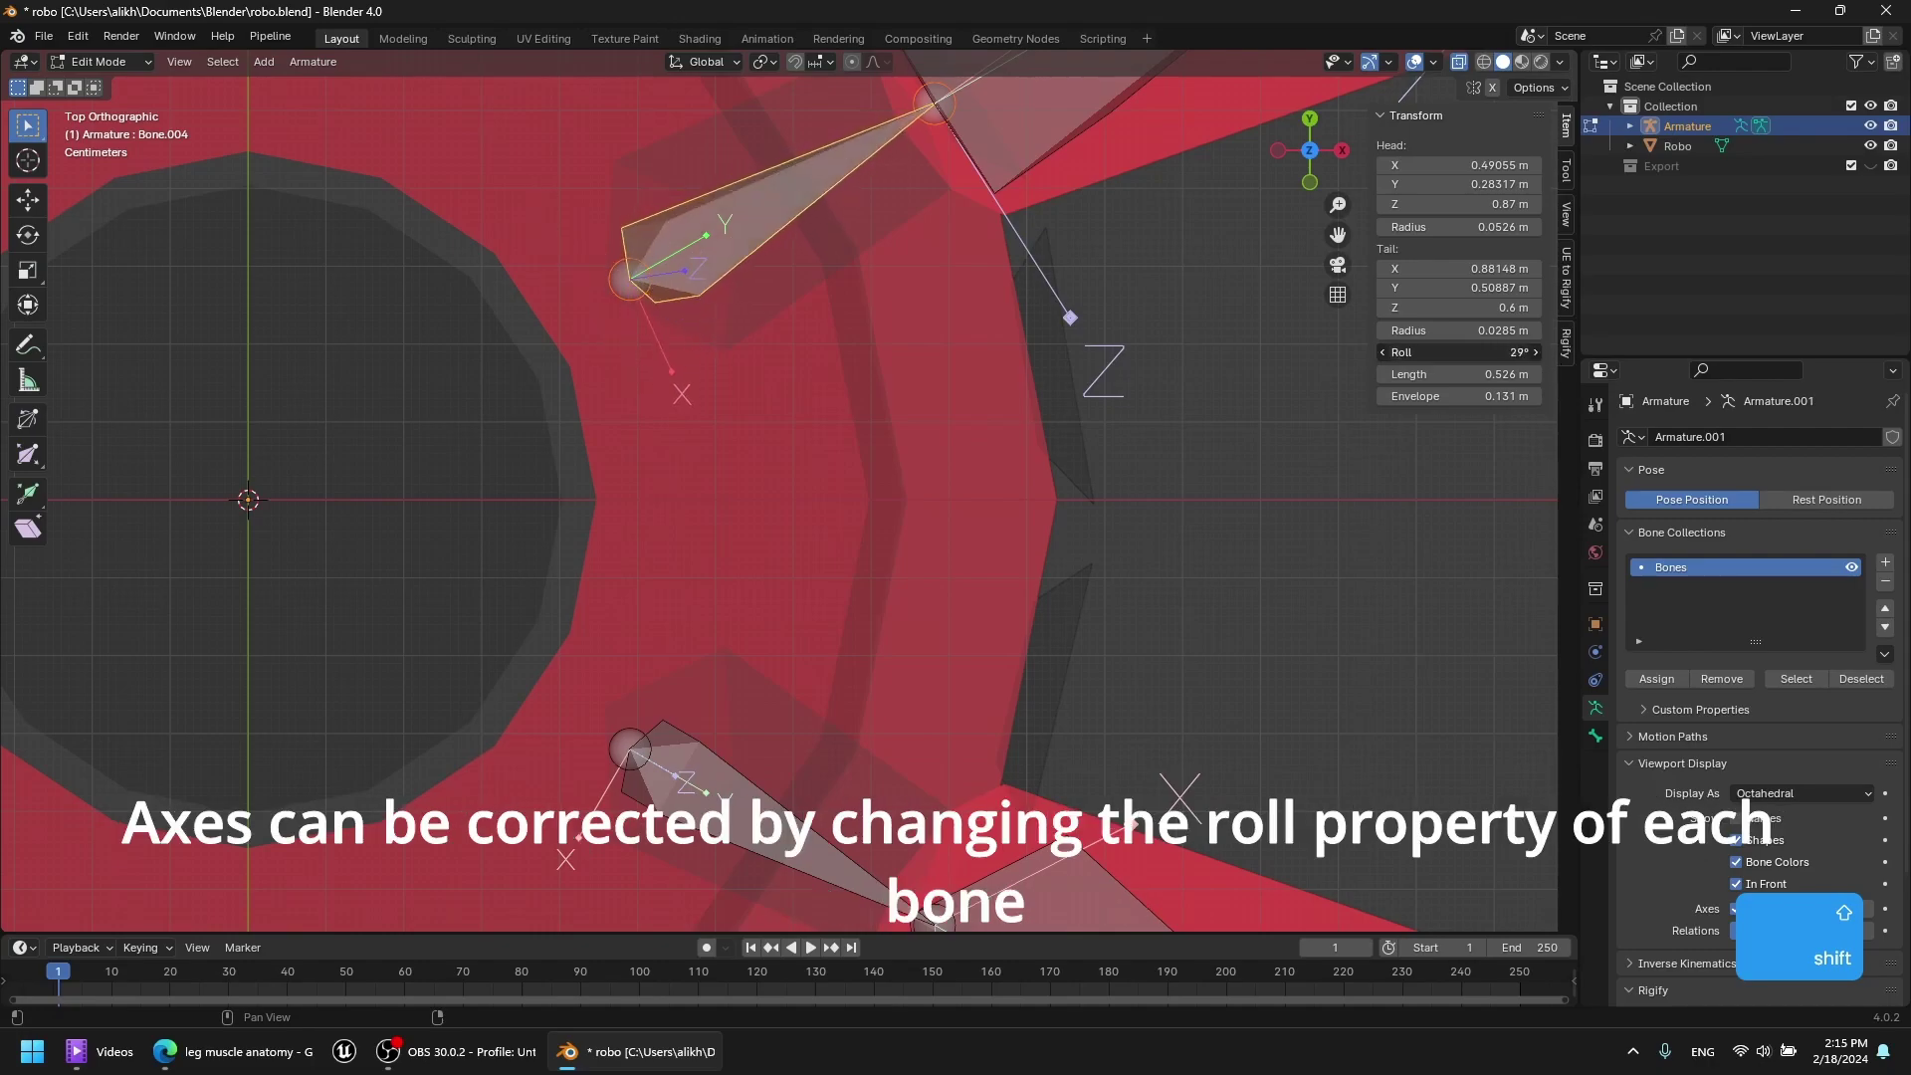
Set the front upper-leg bone's roll to -69° so its Z axis points up.
middle_click_drag(1336, 450, 988, 469)
middle_click_drag(649, 602, 710, 635)
left_click(557, 619, "shift")
middle_click_drag(875, 648, 765, 743)
left_click(702, 735)
left_click(602, 624)
middle_click_drag(602, 626, 766, 522)
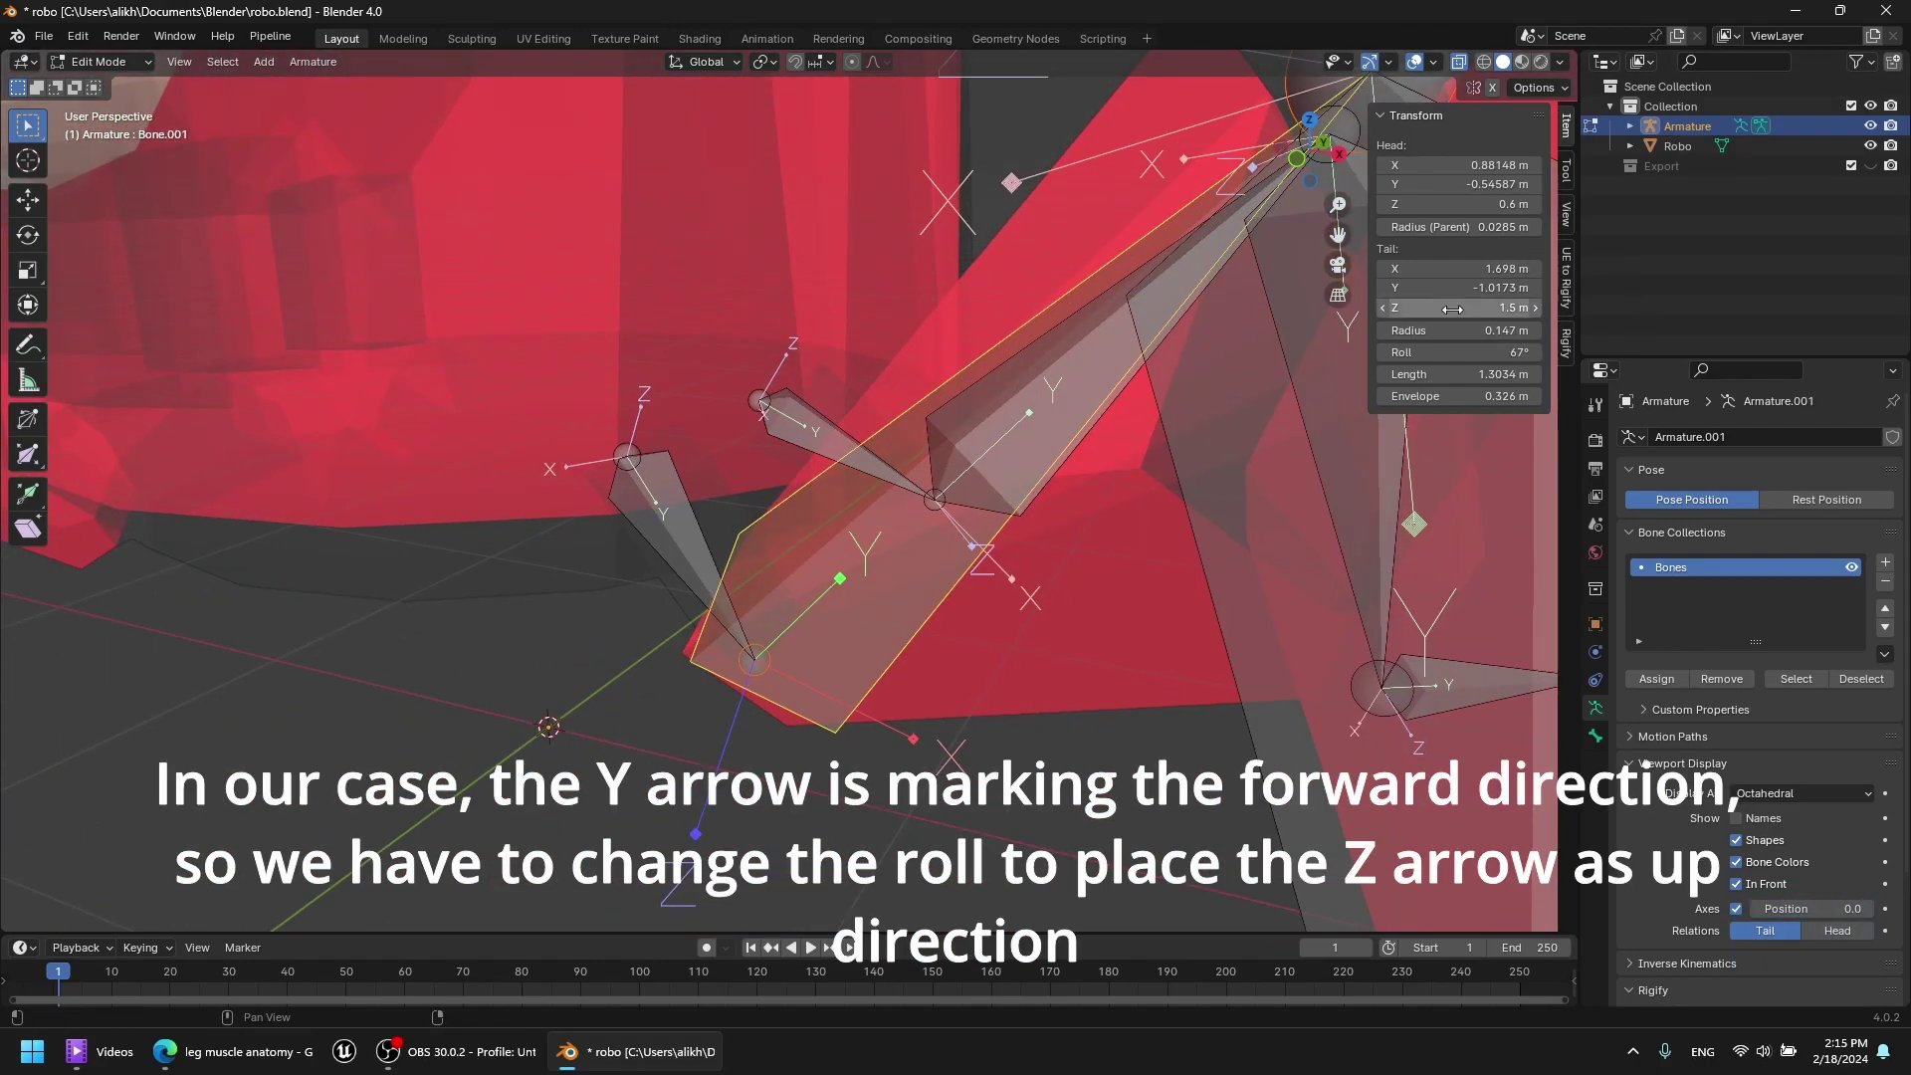
left_click_drag(1459, 353, 1370, 352)
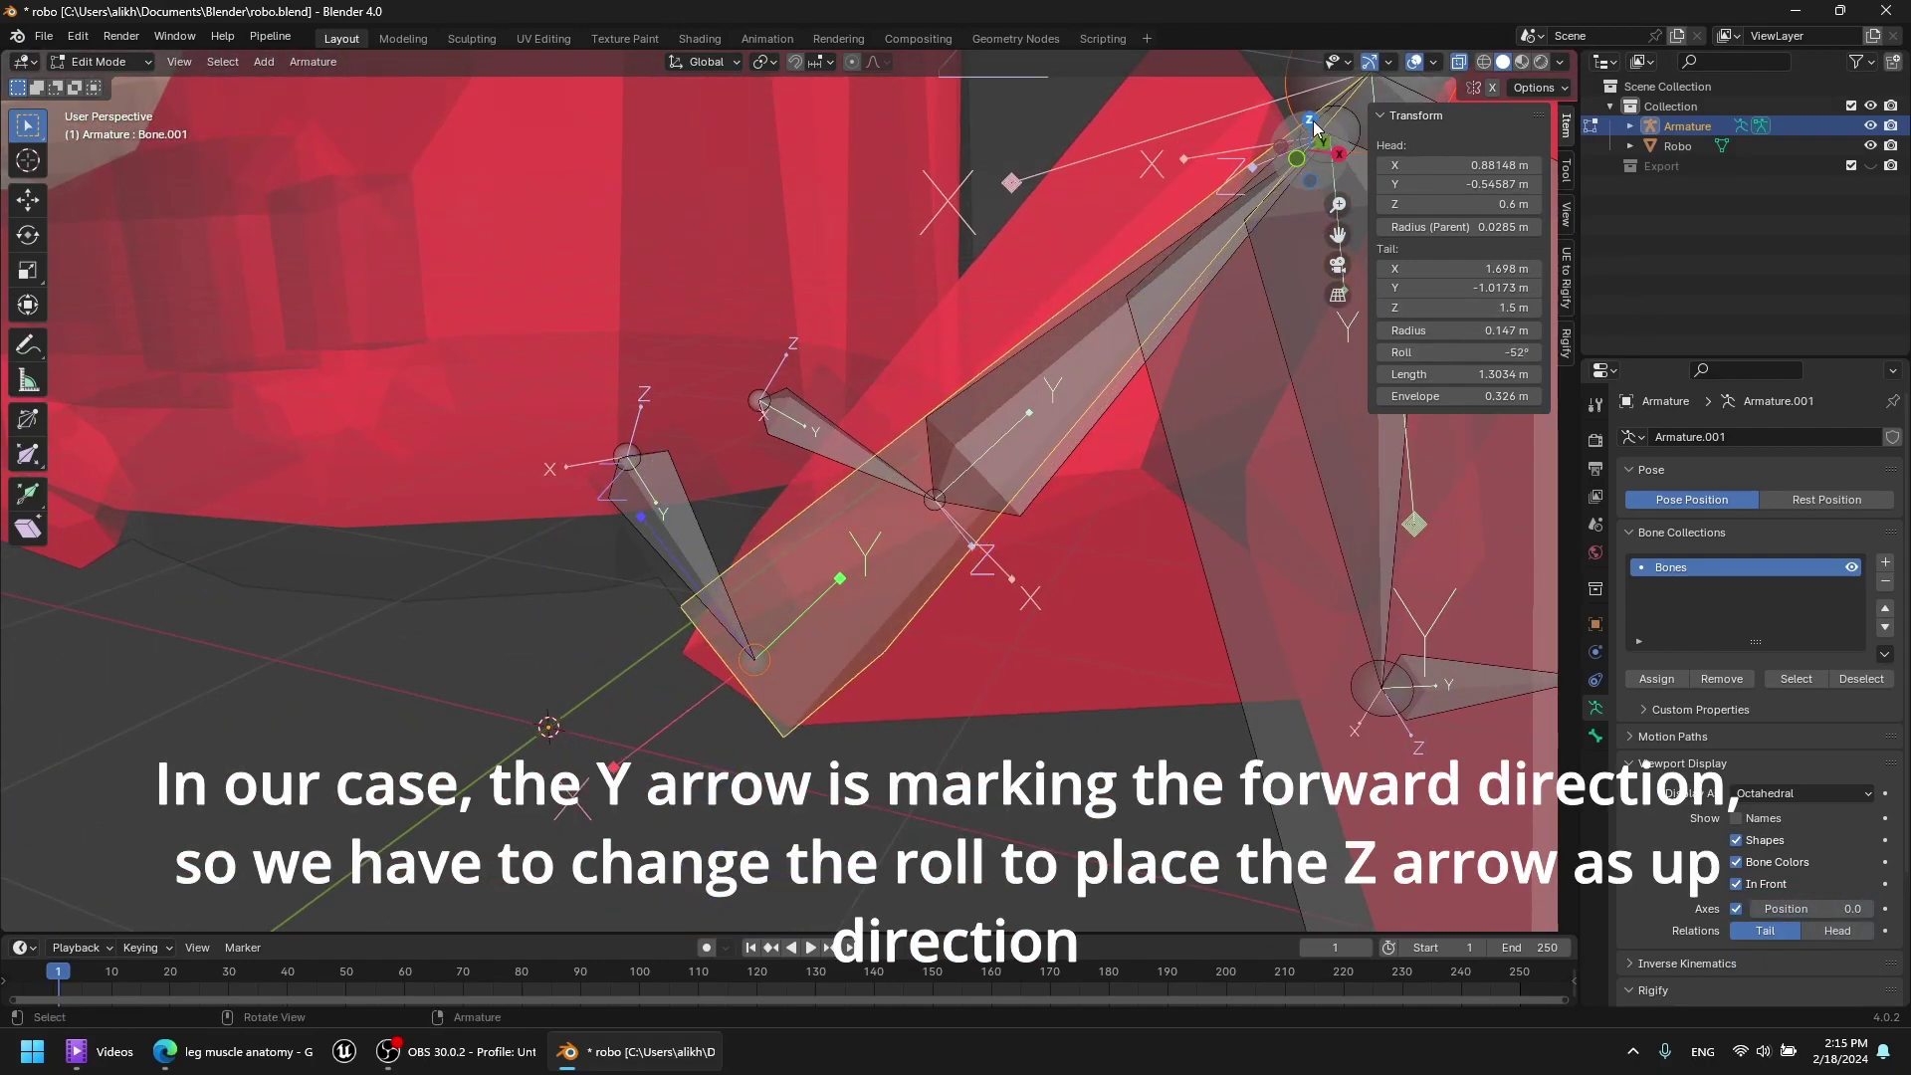
left_click(1311, 123)
left_click_drag(1459, 352, 1410, 352, "shift")
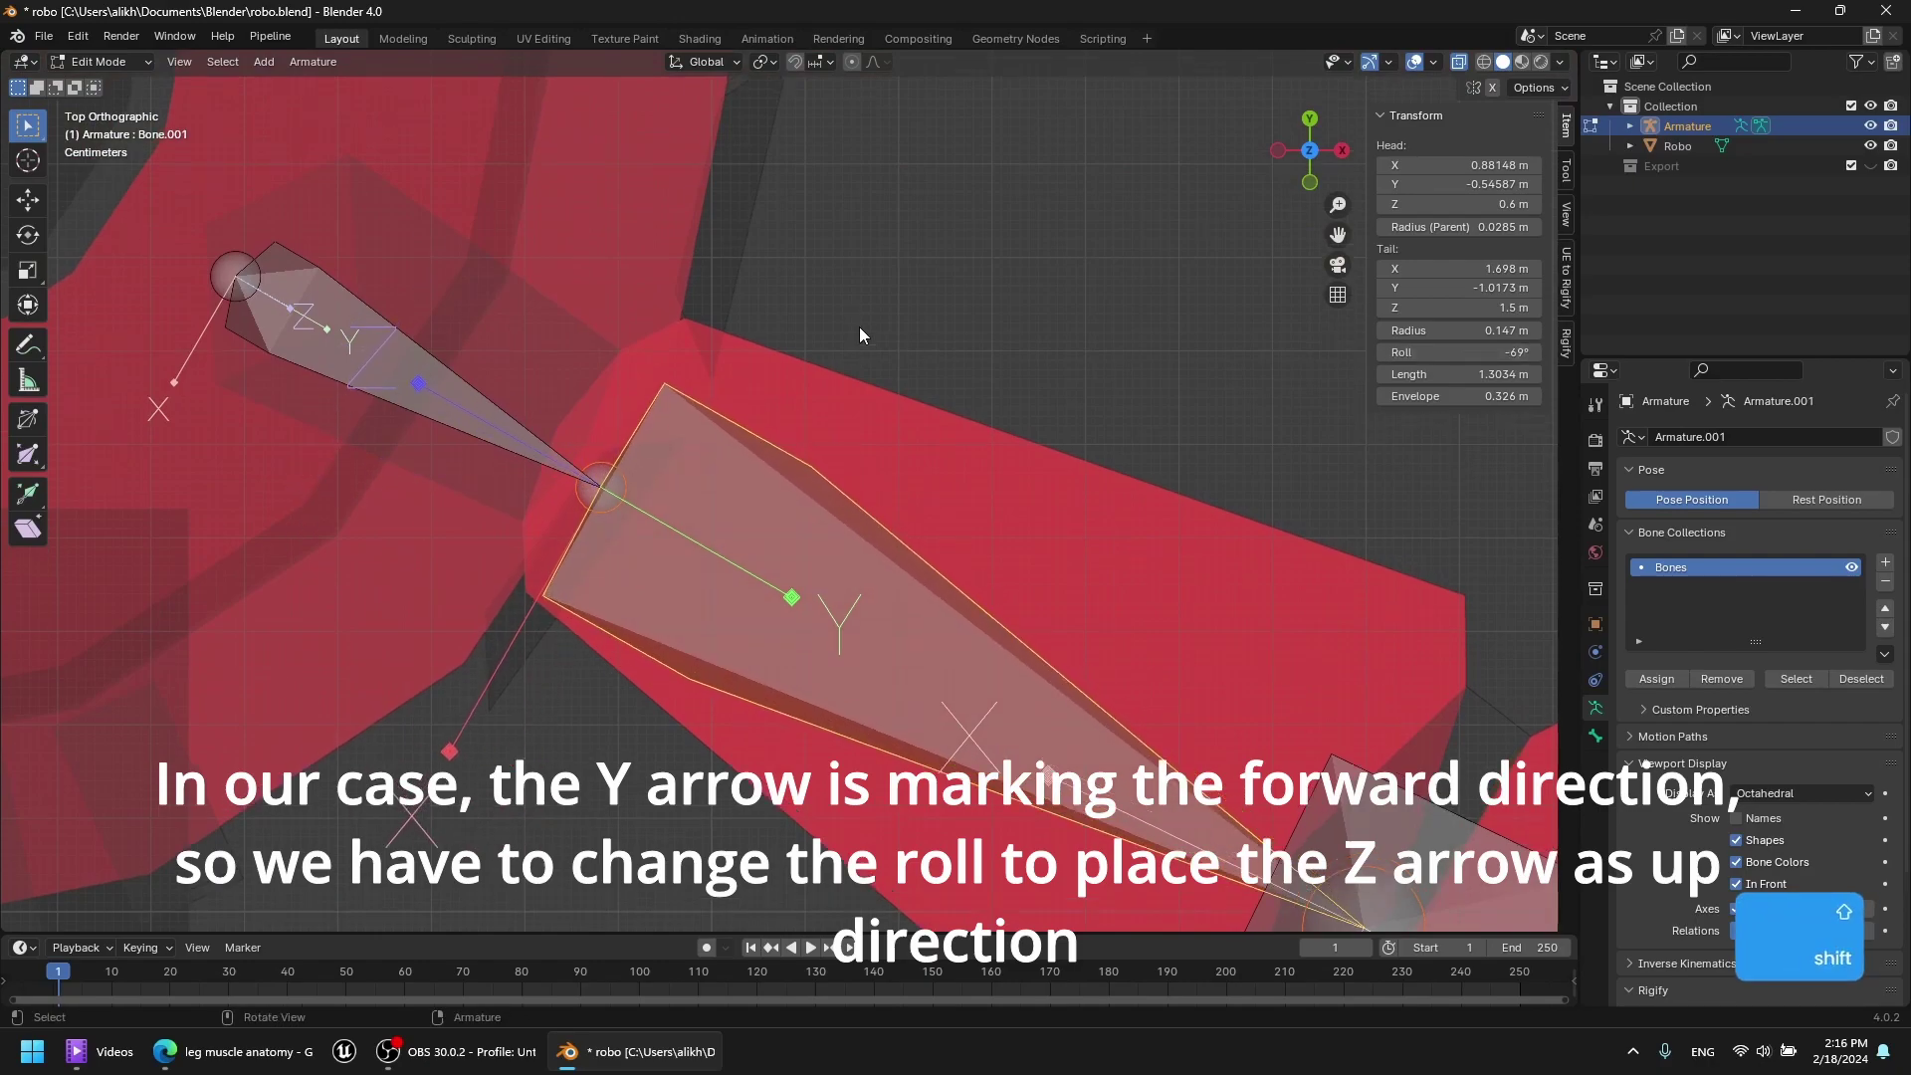
Set the rear upper-leg bone's roll to -26° in top view.
scroll(858, 326, "down", 4)
middle_click_drag(781, 149, 767, 481, "shift")
scroll(771, 478, "up", 2)
left_click(856, 274)
left_click_drag(1482, 352, 1423, 353, "shift")
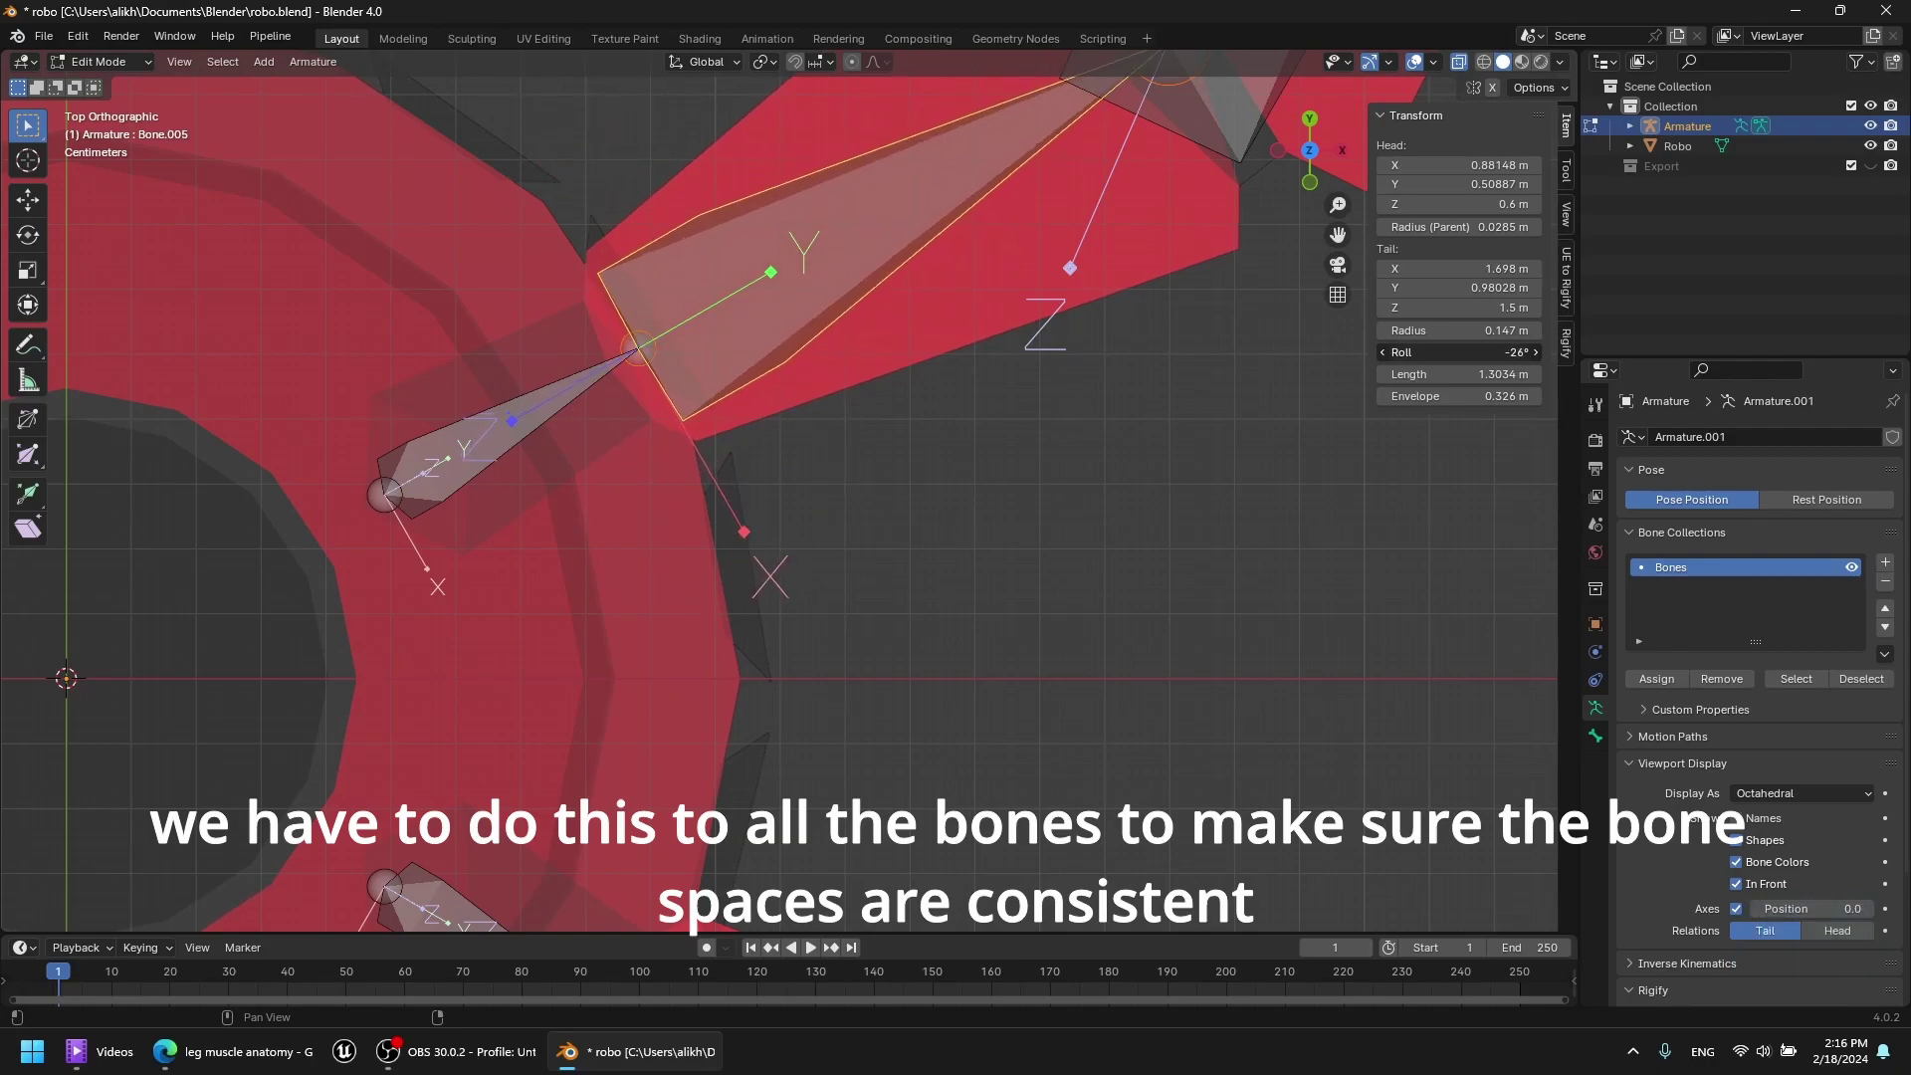
Set the rear lower-leg bone's roll to 49° in top view.
scroll(780, 491, "down", 4)
middle_click_drag(985, 378, 780, 284, "shift")
left_click(782, 165)
middle_click_drag(1185, 444, 1162, 704, "shift")
scroll(1161, 703, "up", 2)
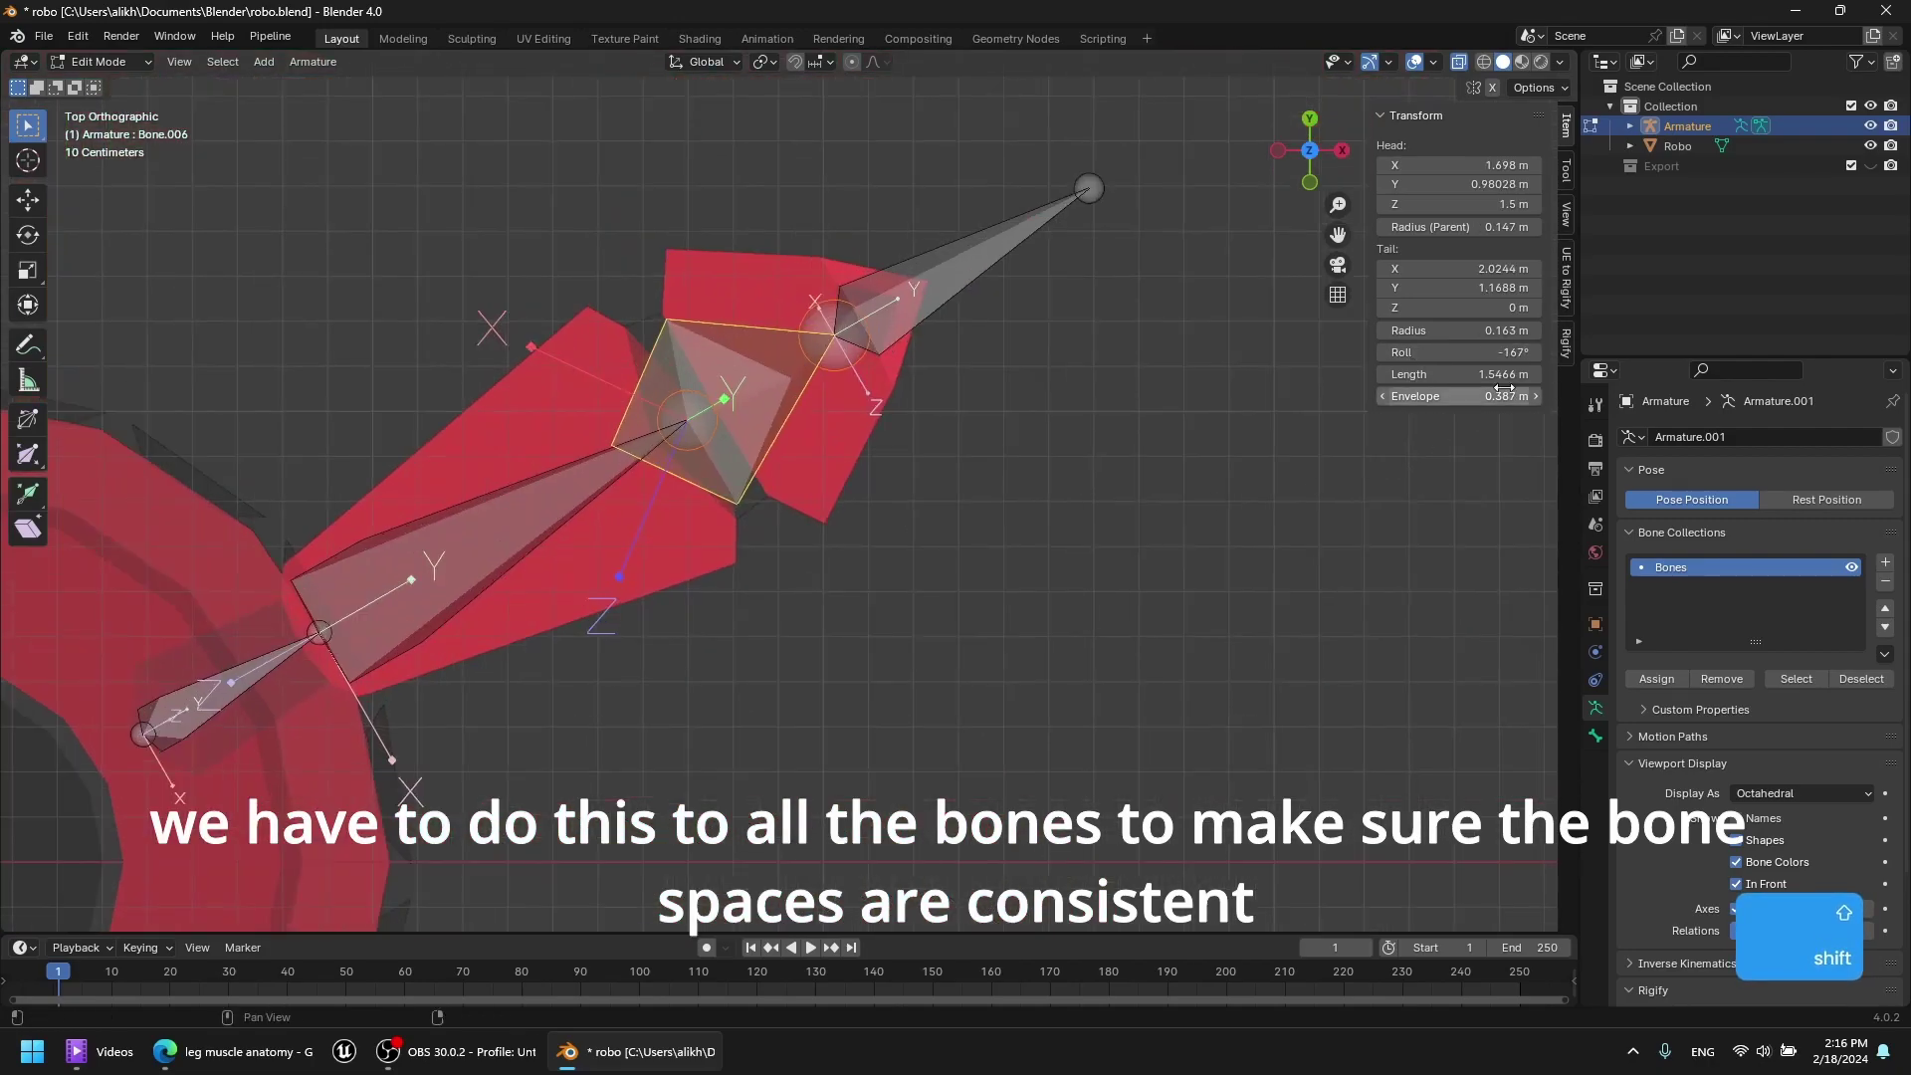
left_click_drag(1474, 353, 1475, 353)
Set the front lower-leg bone's roll to -253° and the front toe bone's roll to 0°.
middle_click_drag(851, 681, 754, 55, "shift")
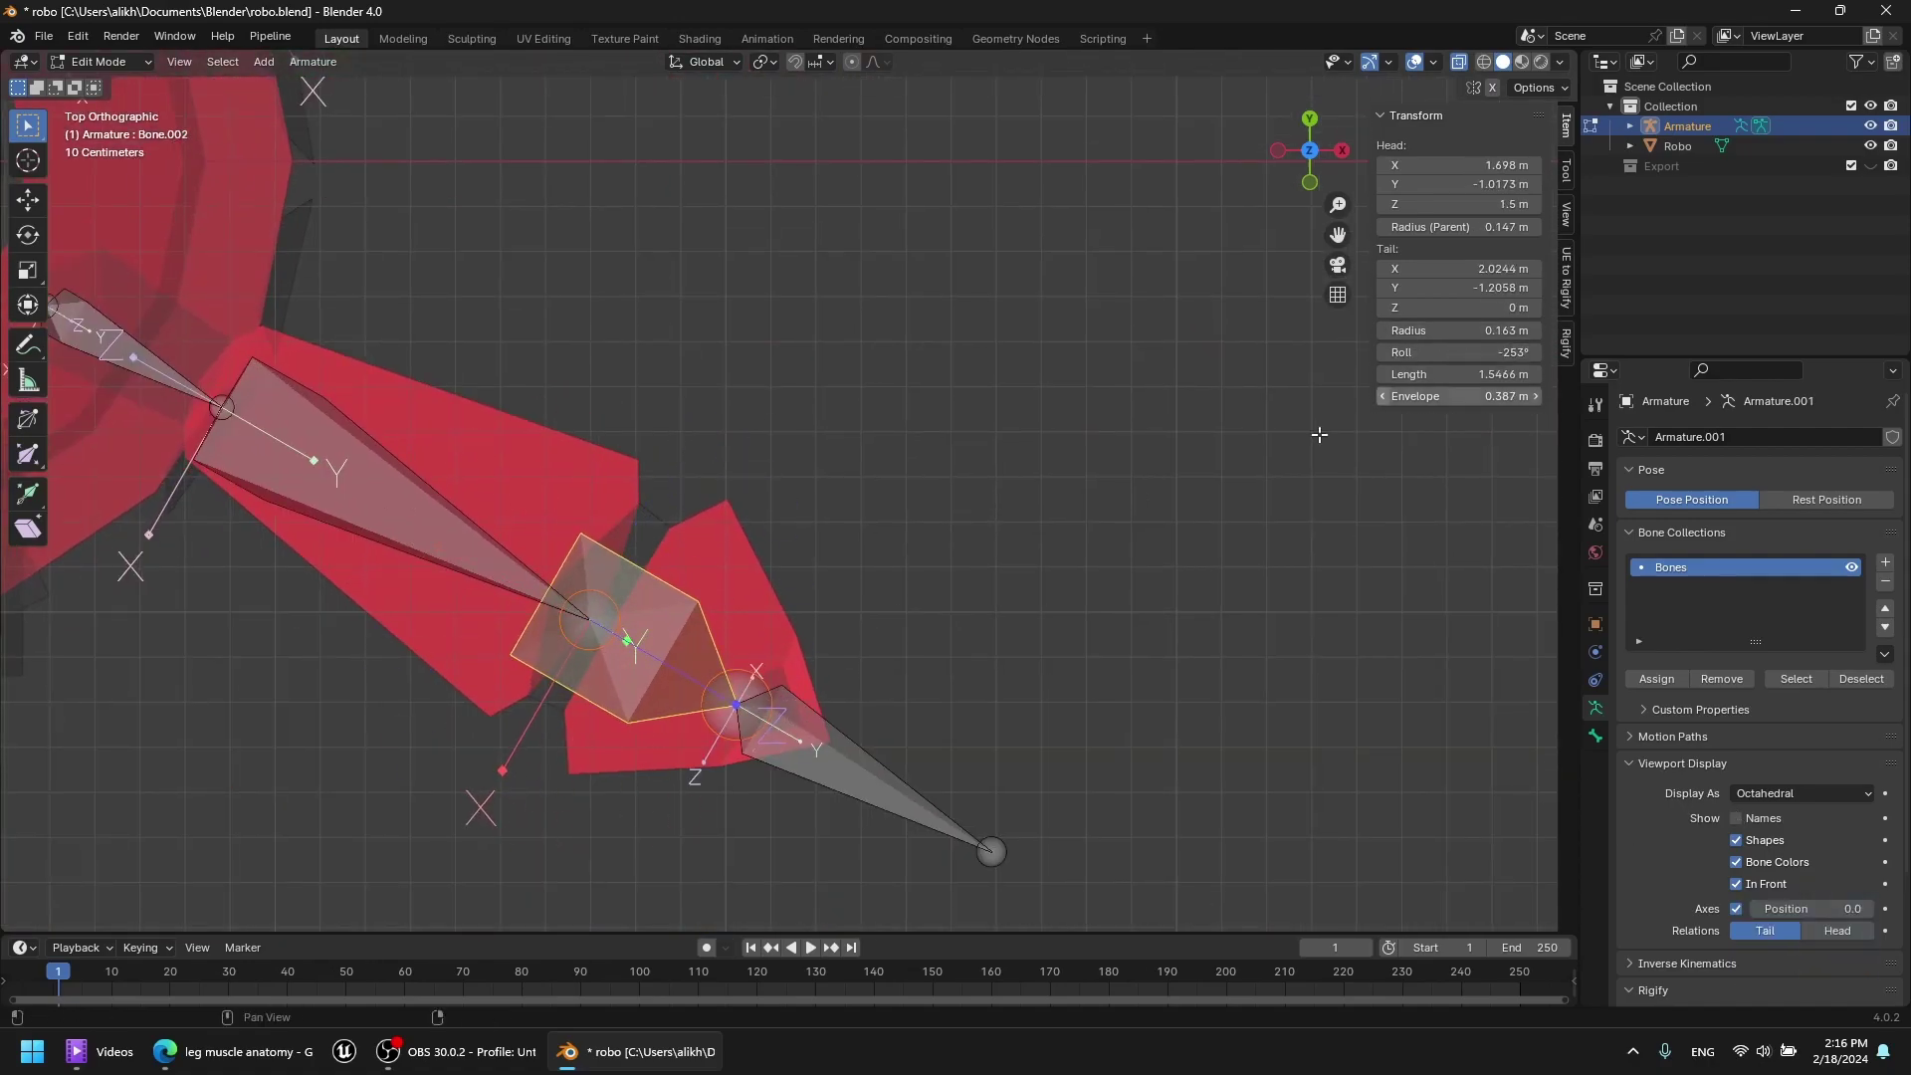
key("bracketright")
key("KP_Decimal")
type("0")
key("Return")
Set the rear toe bone's roll to 0°.
scroll(753, 428, "down", 5)
middle_click_drag(748, 421, 769, 916, "shift")
scroll(661, 387, "up", 3)
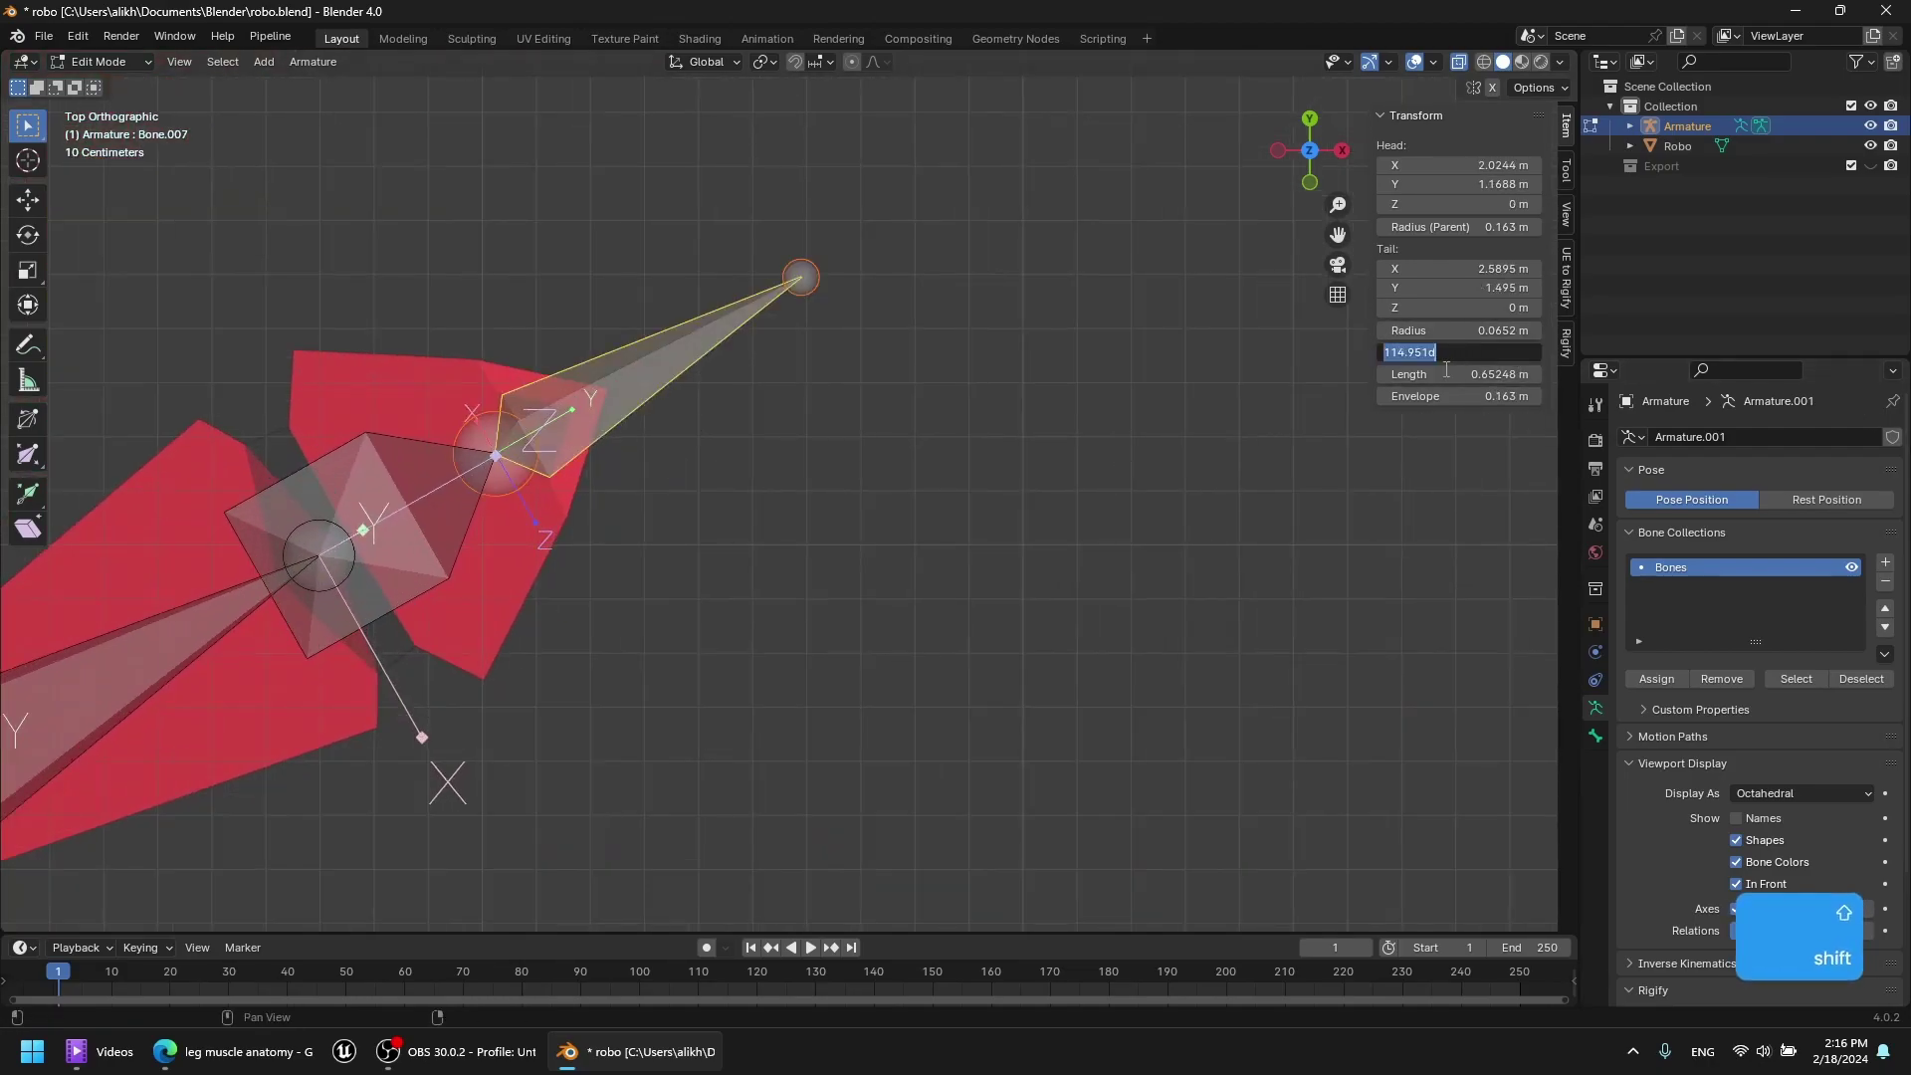
Expand the armature hierarchy in the outliner and rename its Armature.001 data to root.
scroll(1090, 487, "down", 4)
middle_click_drag(1090, 488, 405, 560)
middle_click_drag(554, 416, 572, 363, "shift")
middle_click_drag(573, 364, 687, 418)
left_click(593, 557)
left_click(1628, 126)
left_click(1652, 164)
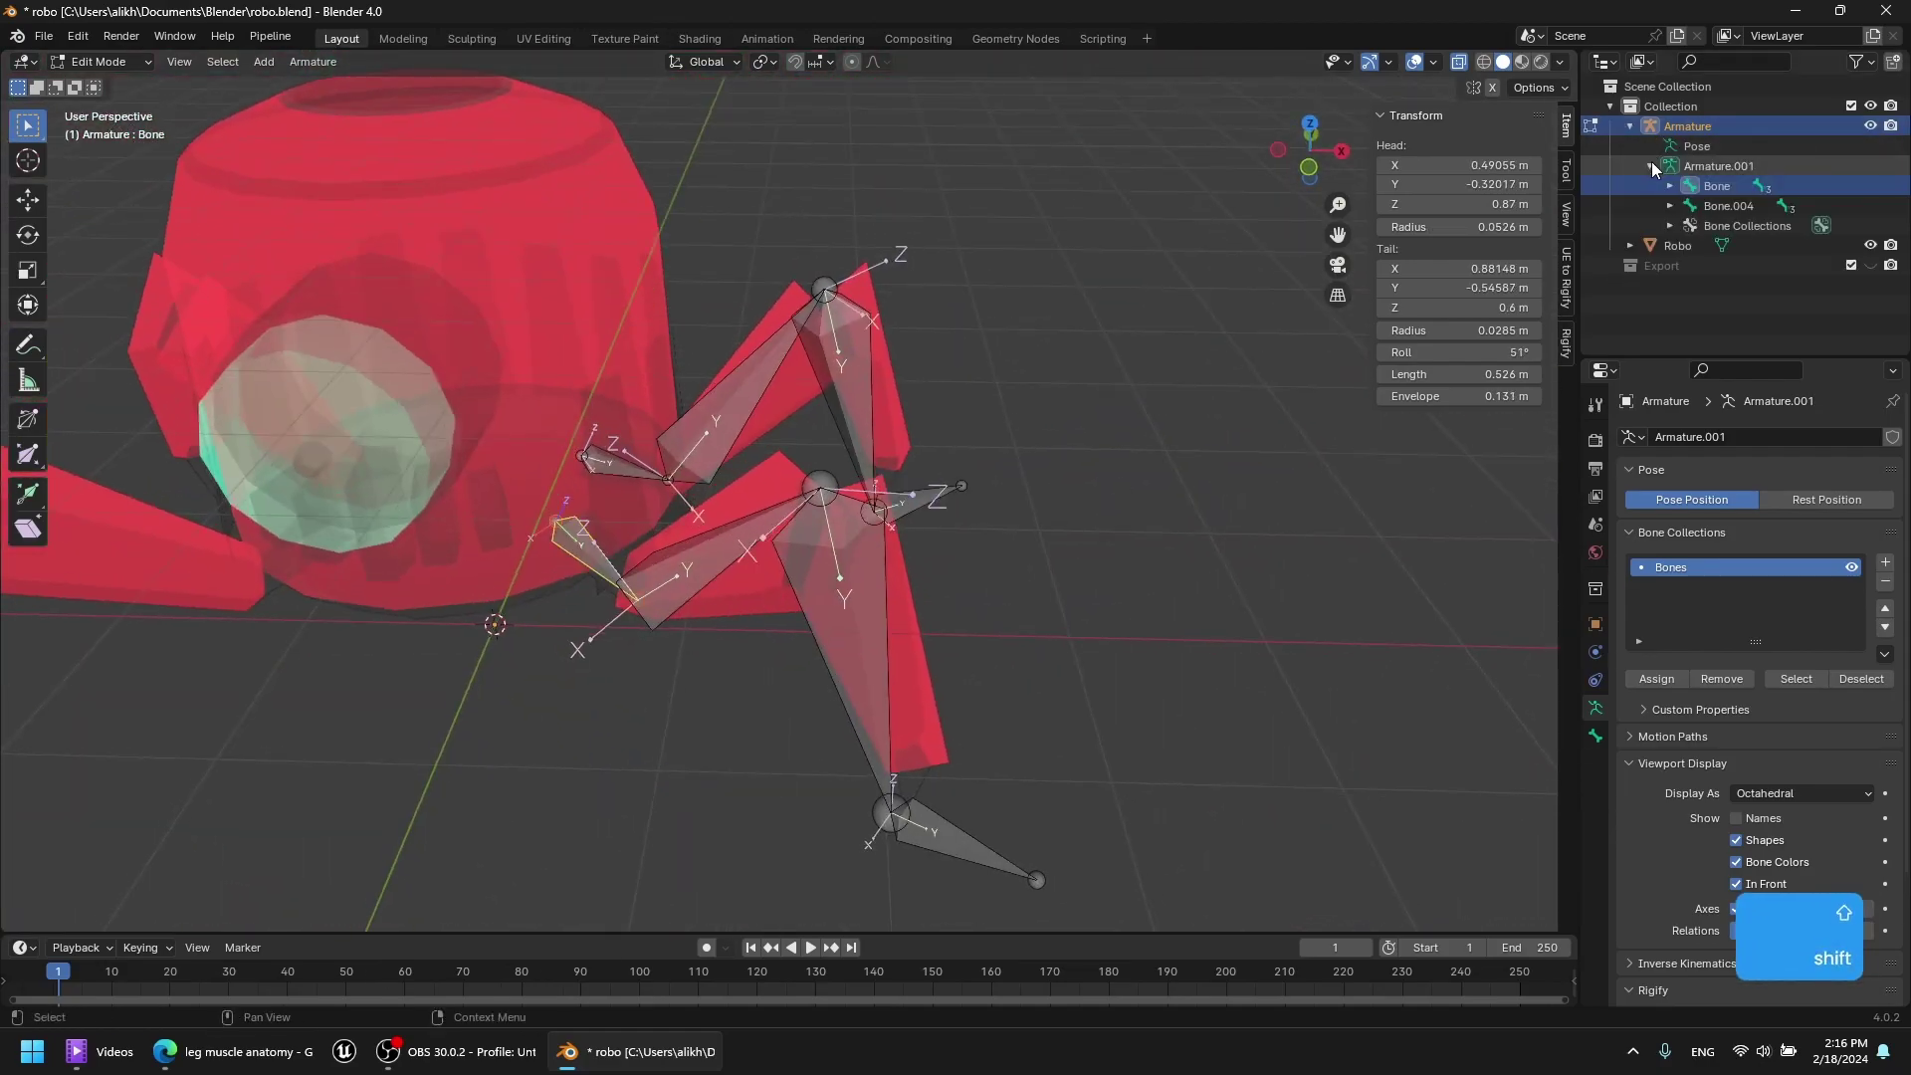
double_click(1714, 165)
type("root")
key("Return")
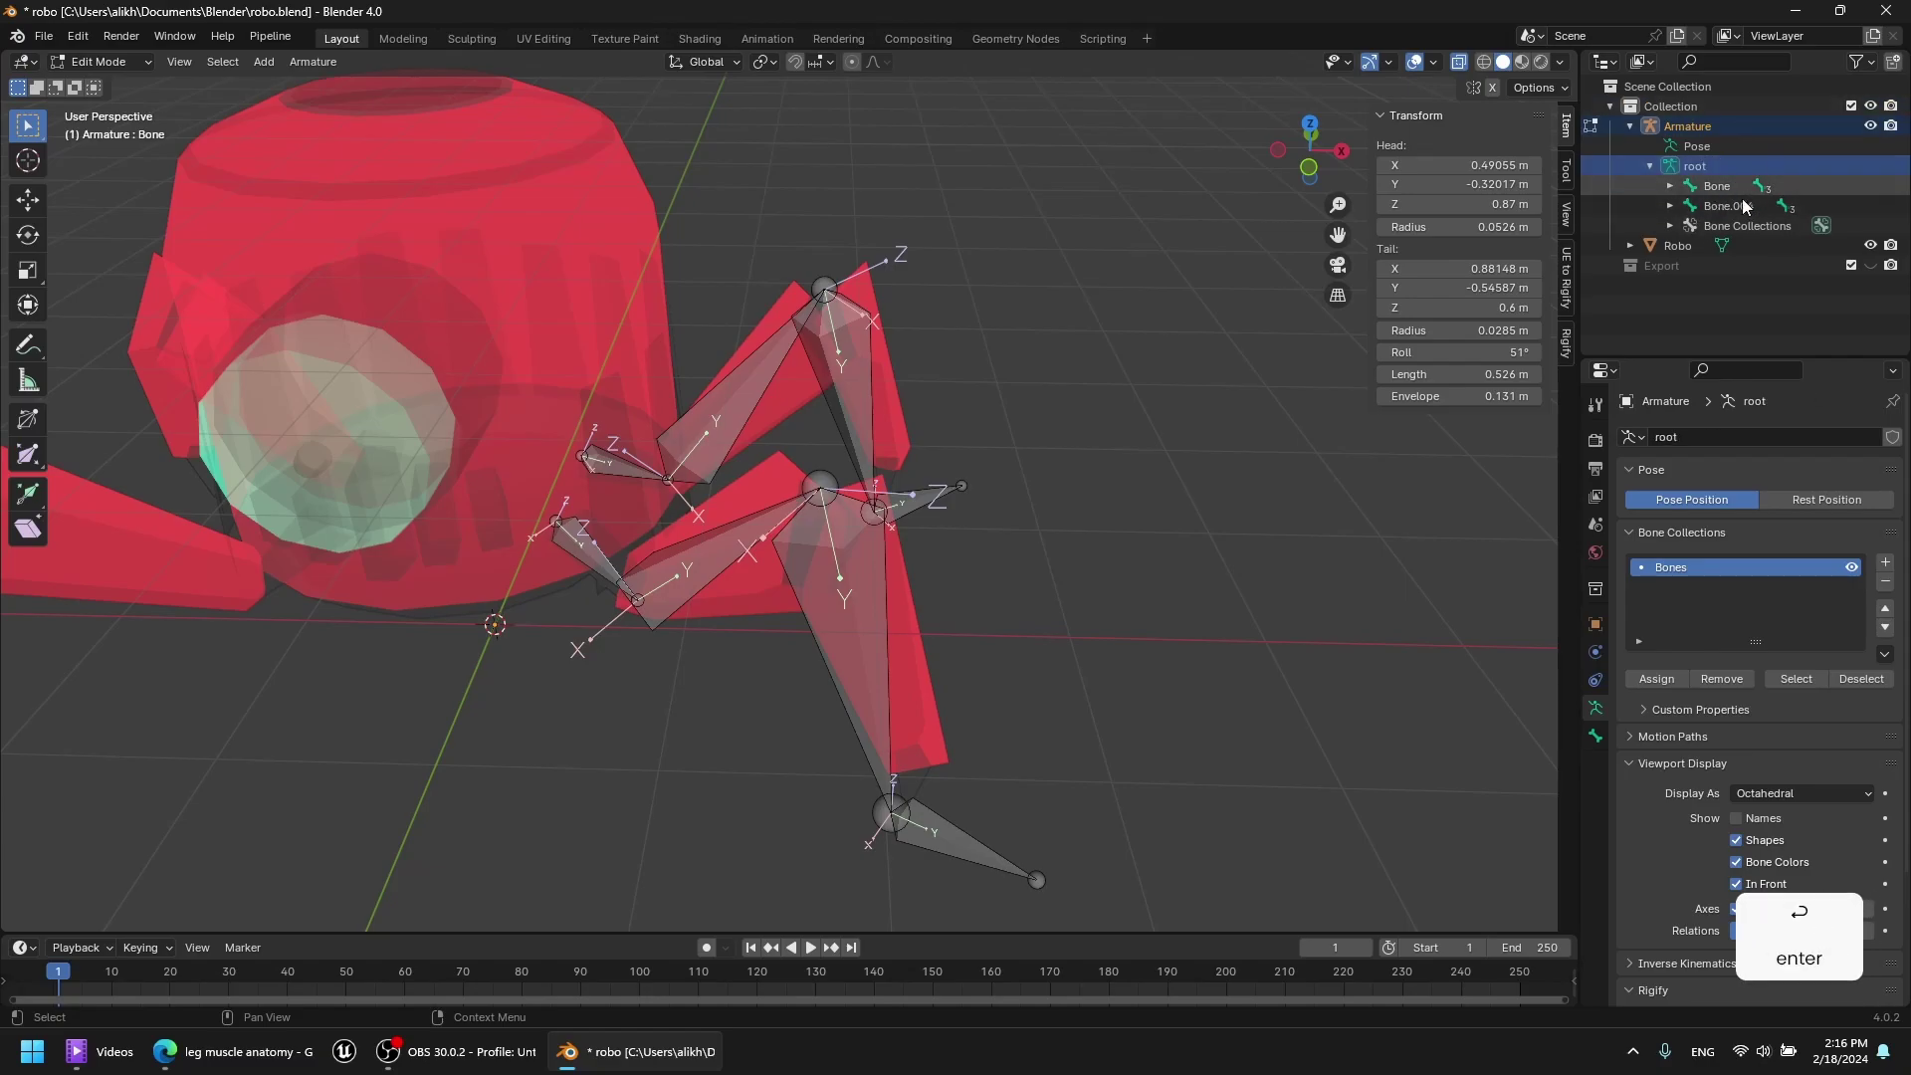
Rename the front hip bone to hip_front_l and the rear hip bone to hip_back_l.
middle_click_drag(1205, 418, 1165, 426)
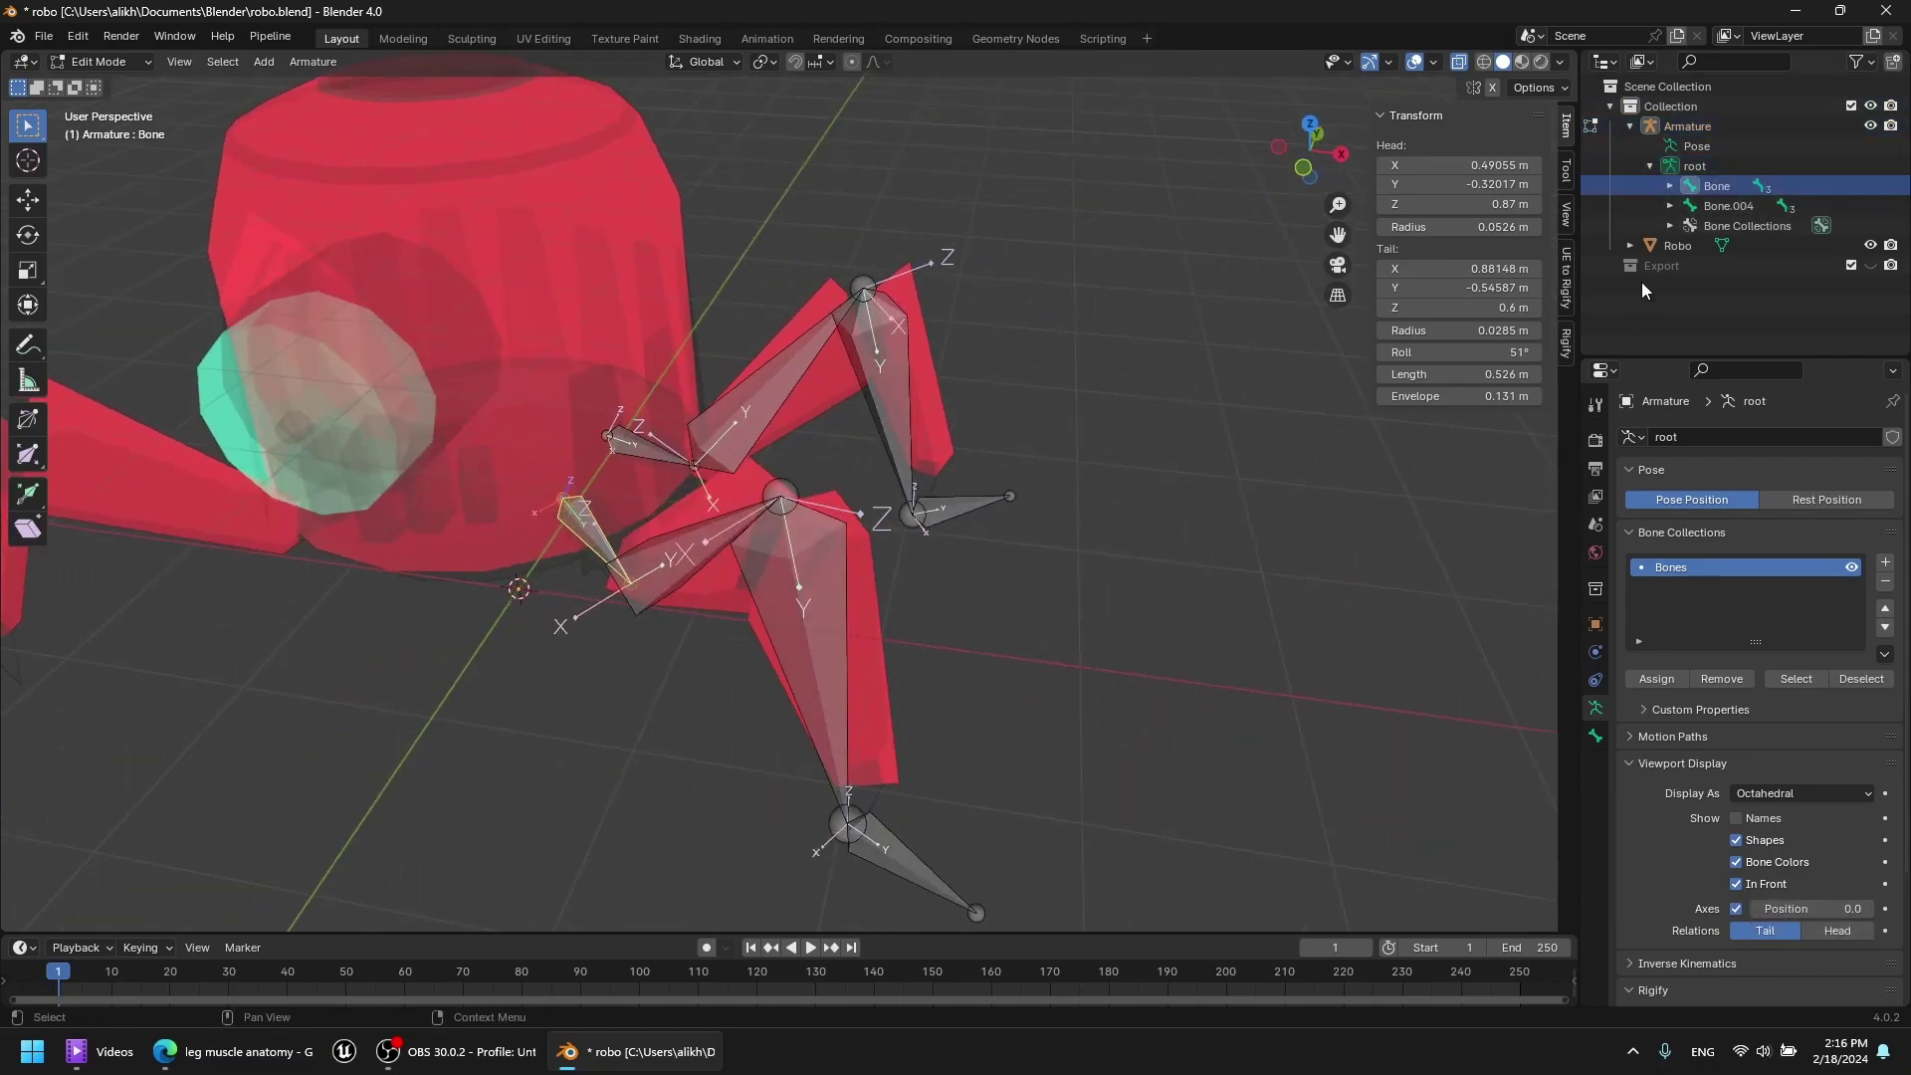
left_click(1722, 190)
type("hip_front_l")
left_click(1740, 207)
key("F2")
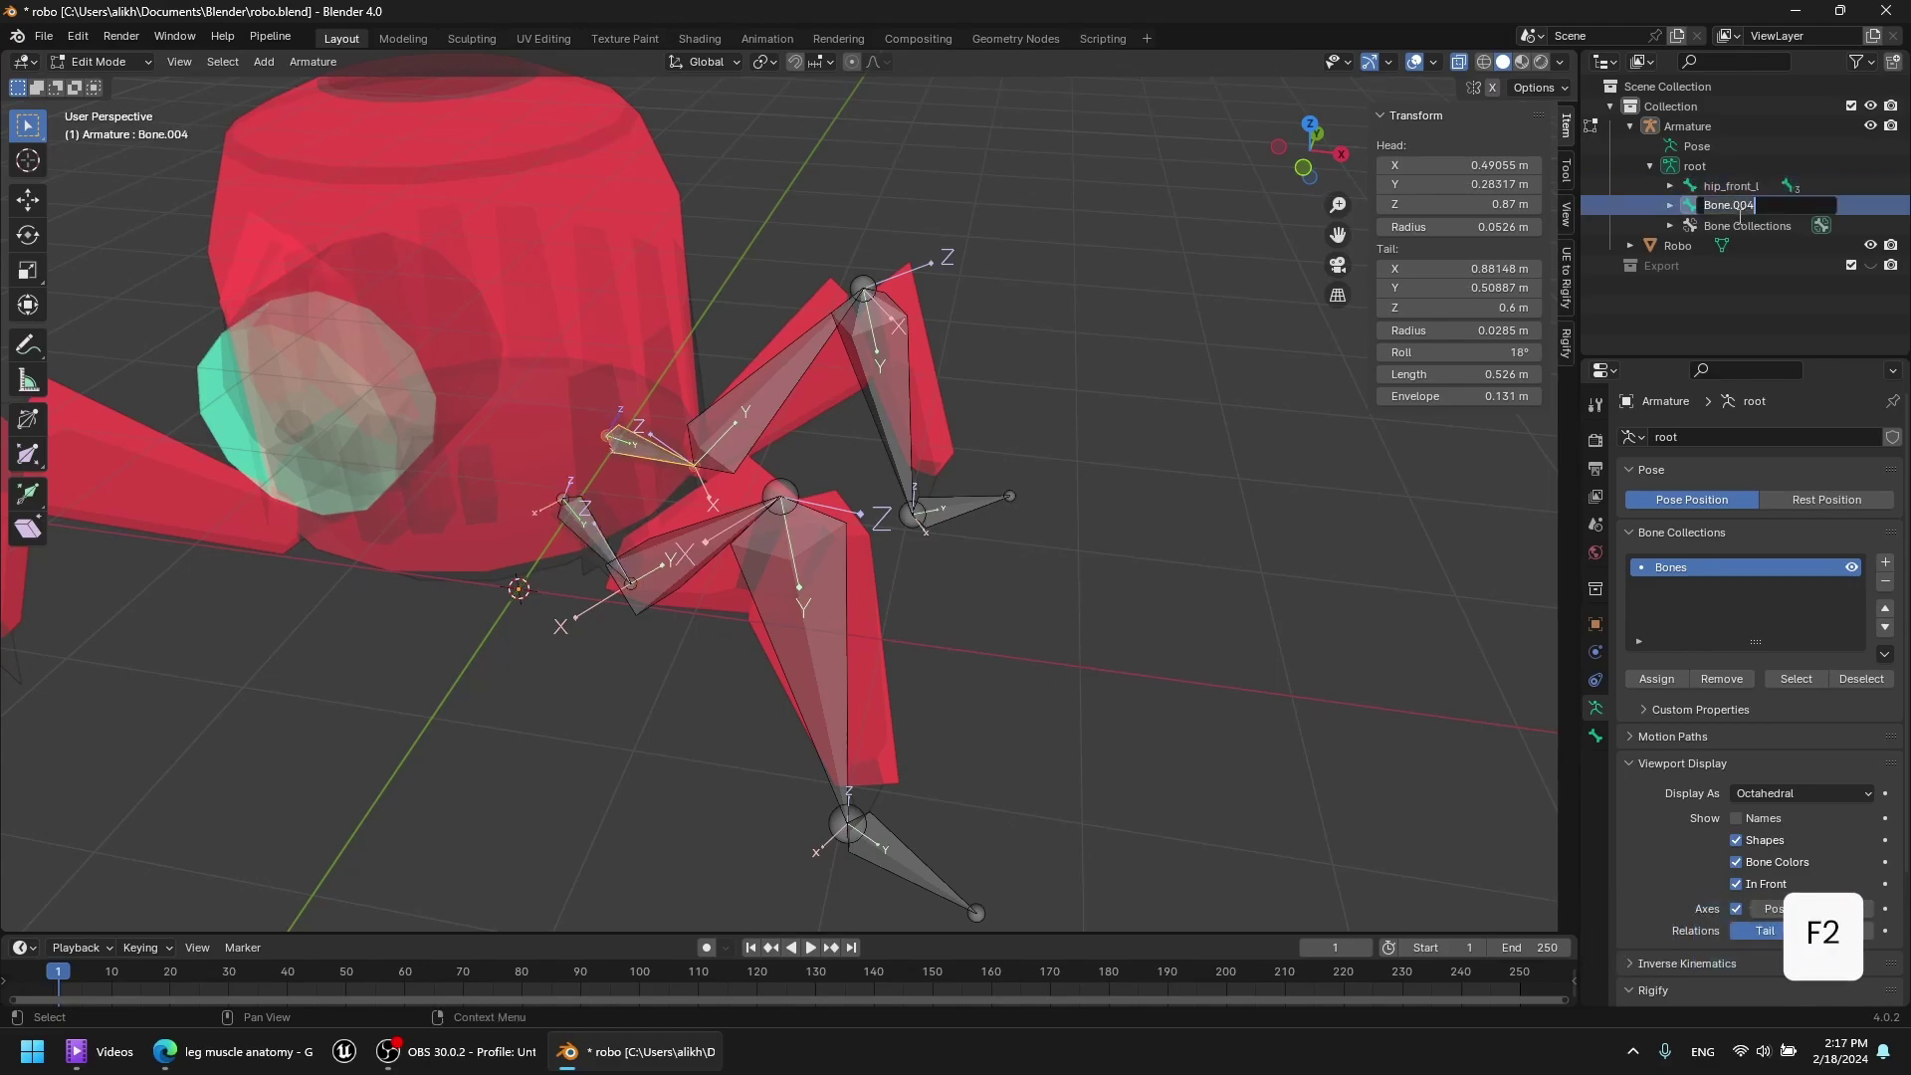
type("hip_back_l")
key("Return")
Expand both leg bone chains in the outliner and rename Bone.001 to leg_front_l.
middle_click_drag(1245, 408, 1114, 368)
scroll(1000, 396, "up", 4)
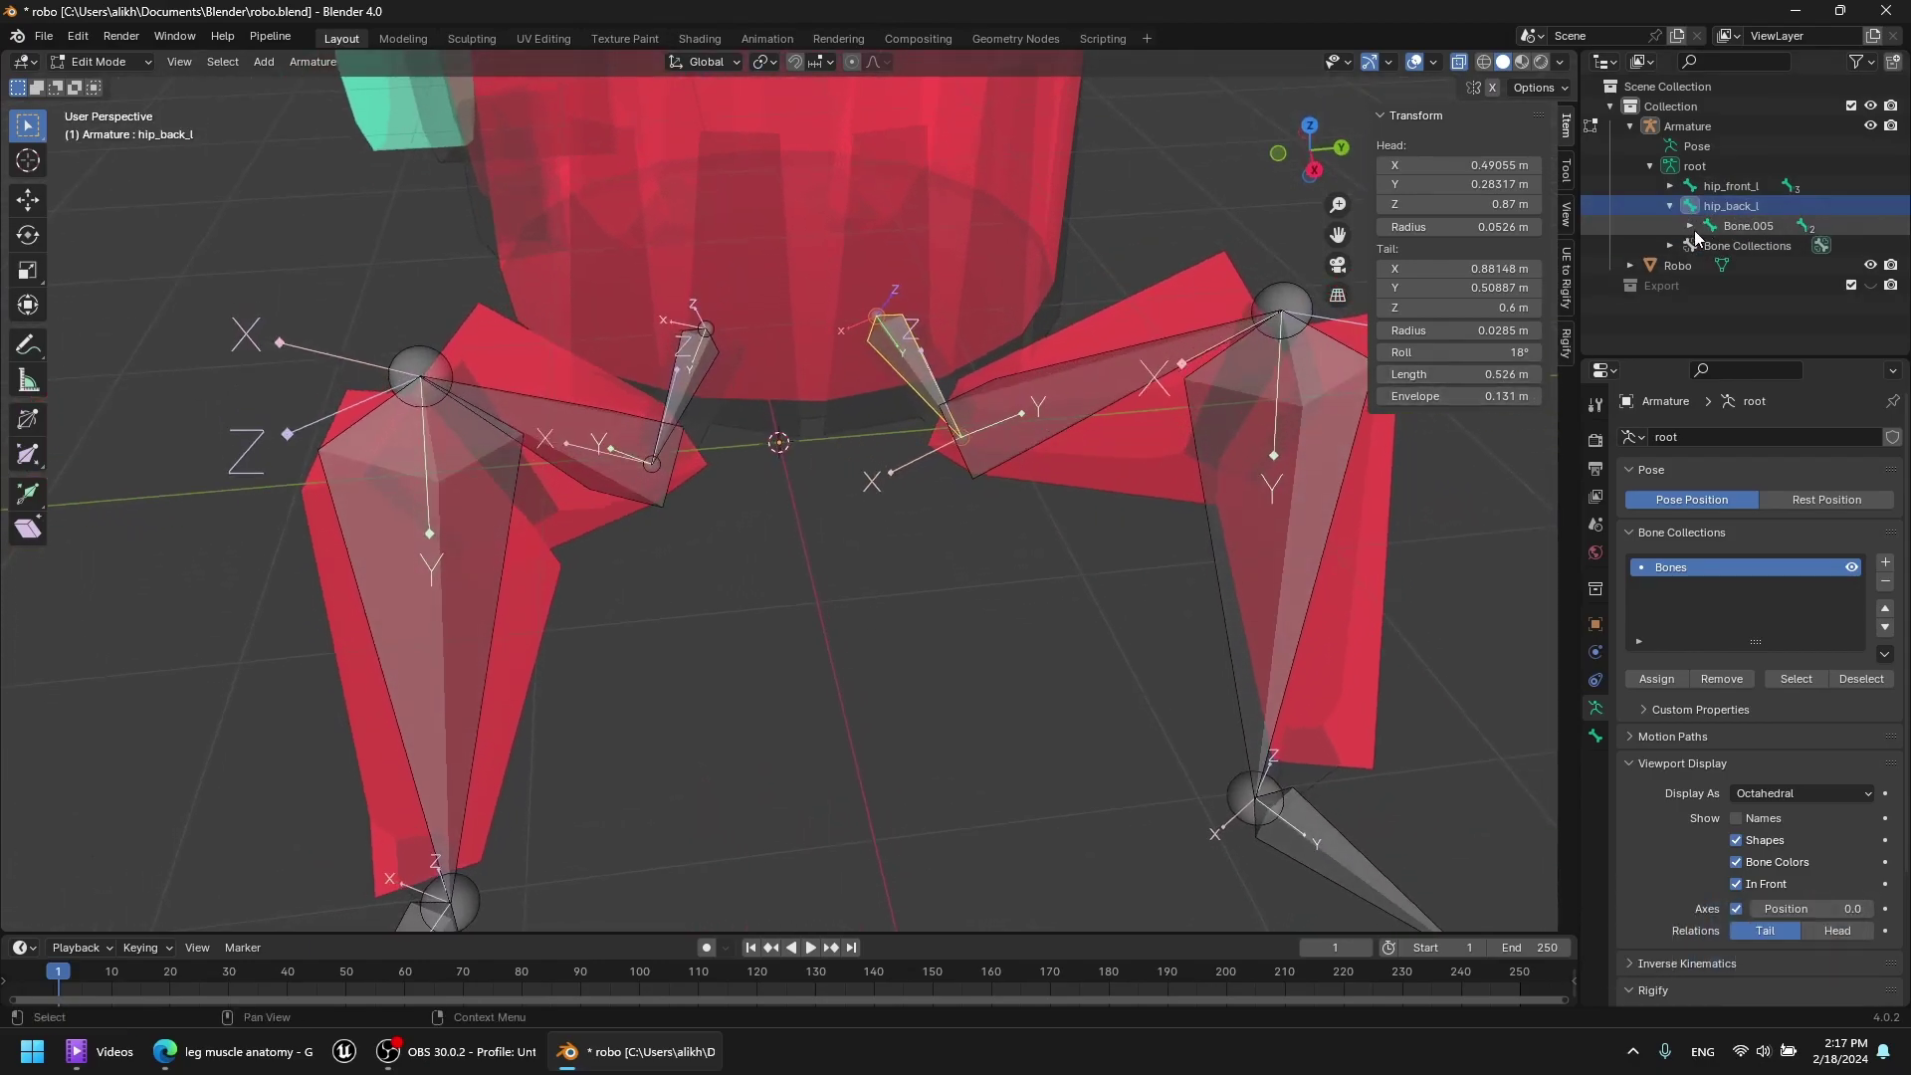
left_click(1671, 187)
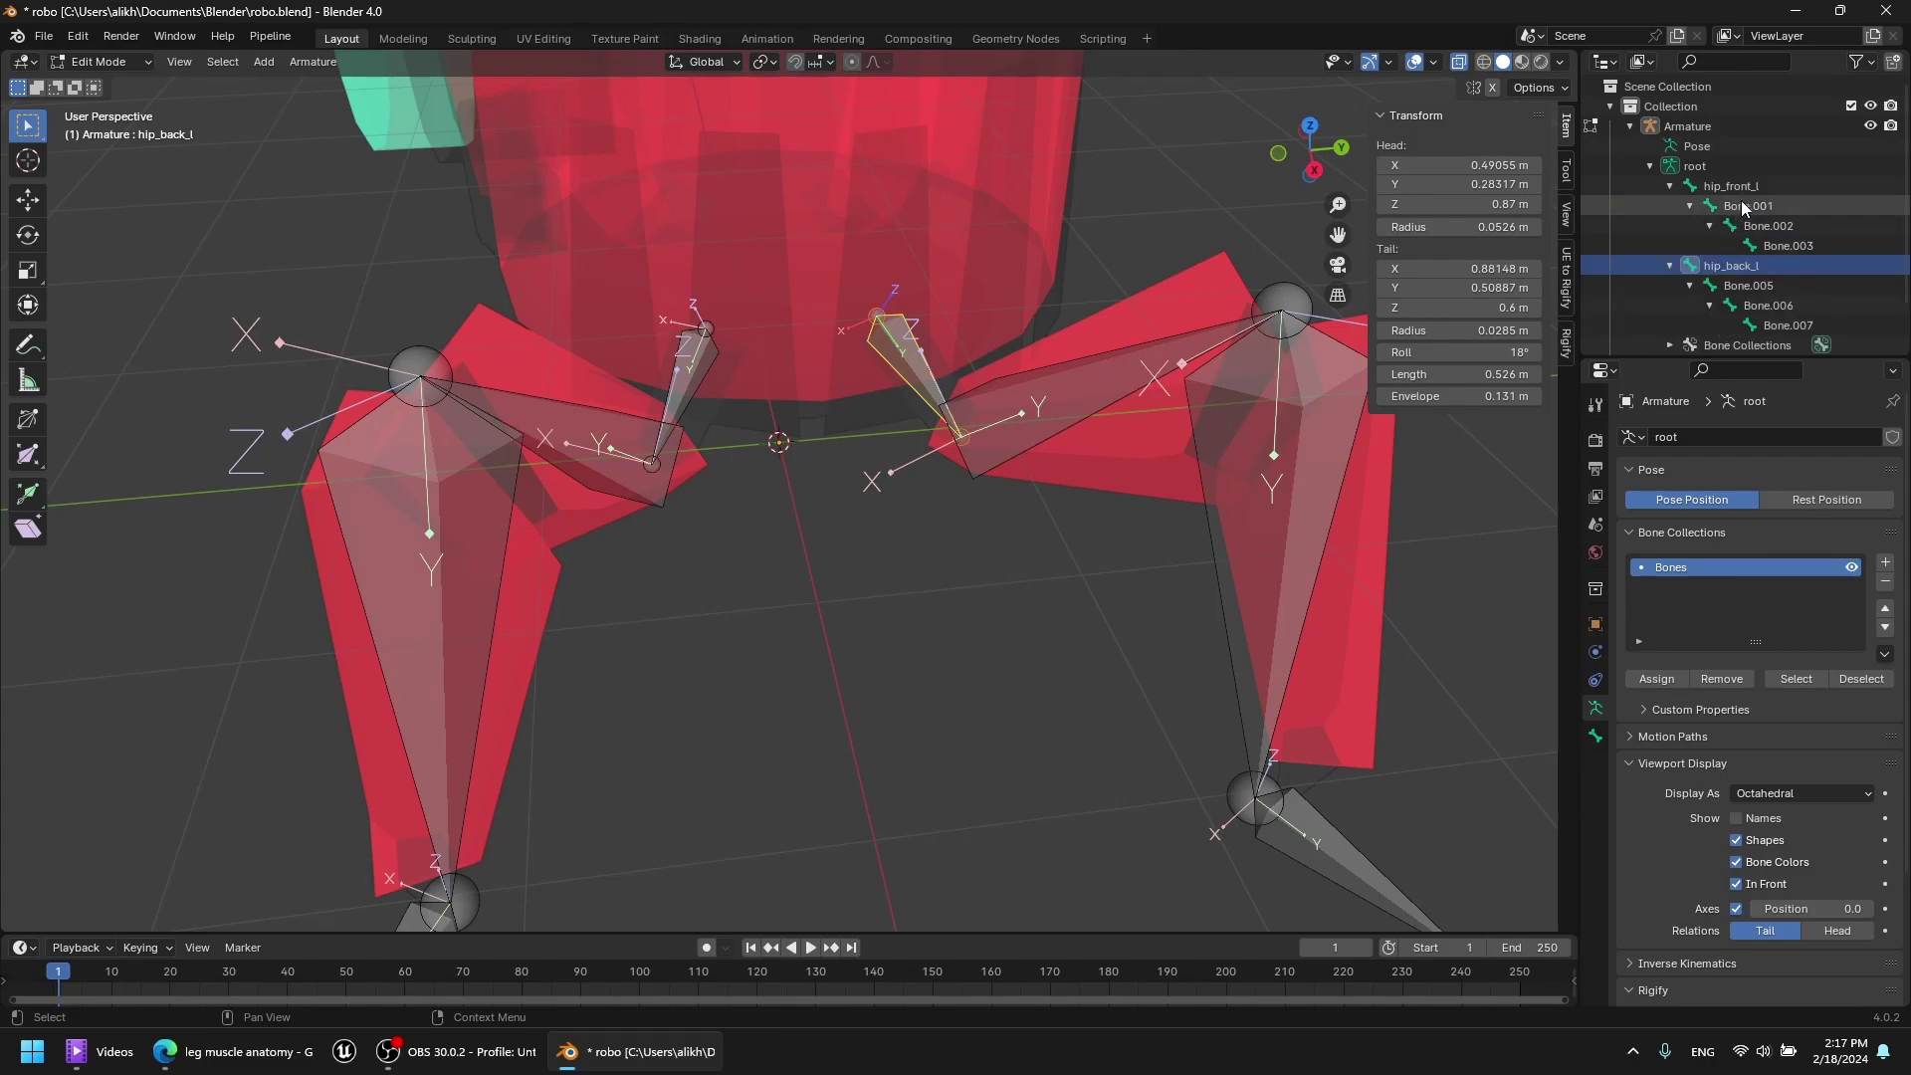
left_click(1744, 207)
key("F2")
type("leg_front_l")
key("Return")
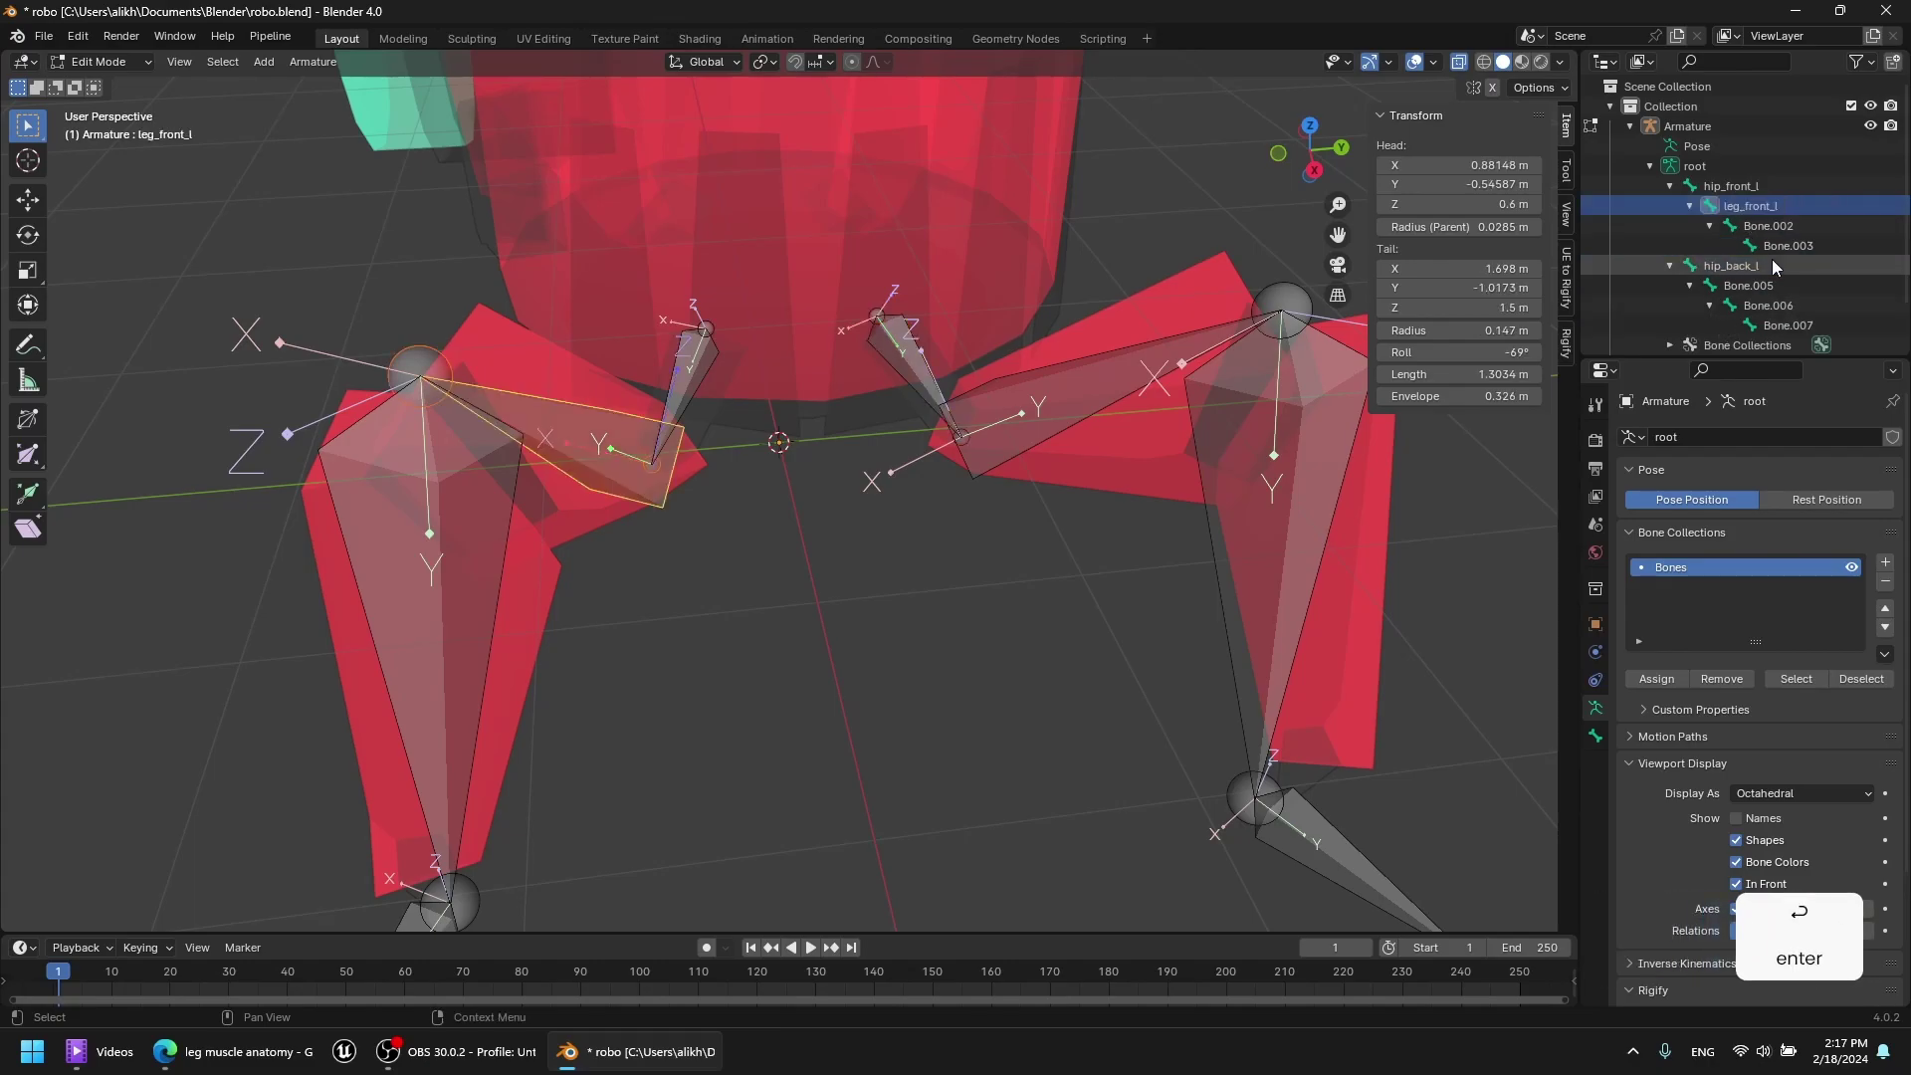
Rename Bone.002 to foot_front_l and Bone.003 to toe_front_l.
key("Down")
key("F2")
type("foot_front_l")
key("Return")
key("Down")
key("F2")
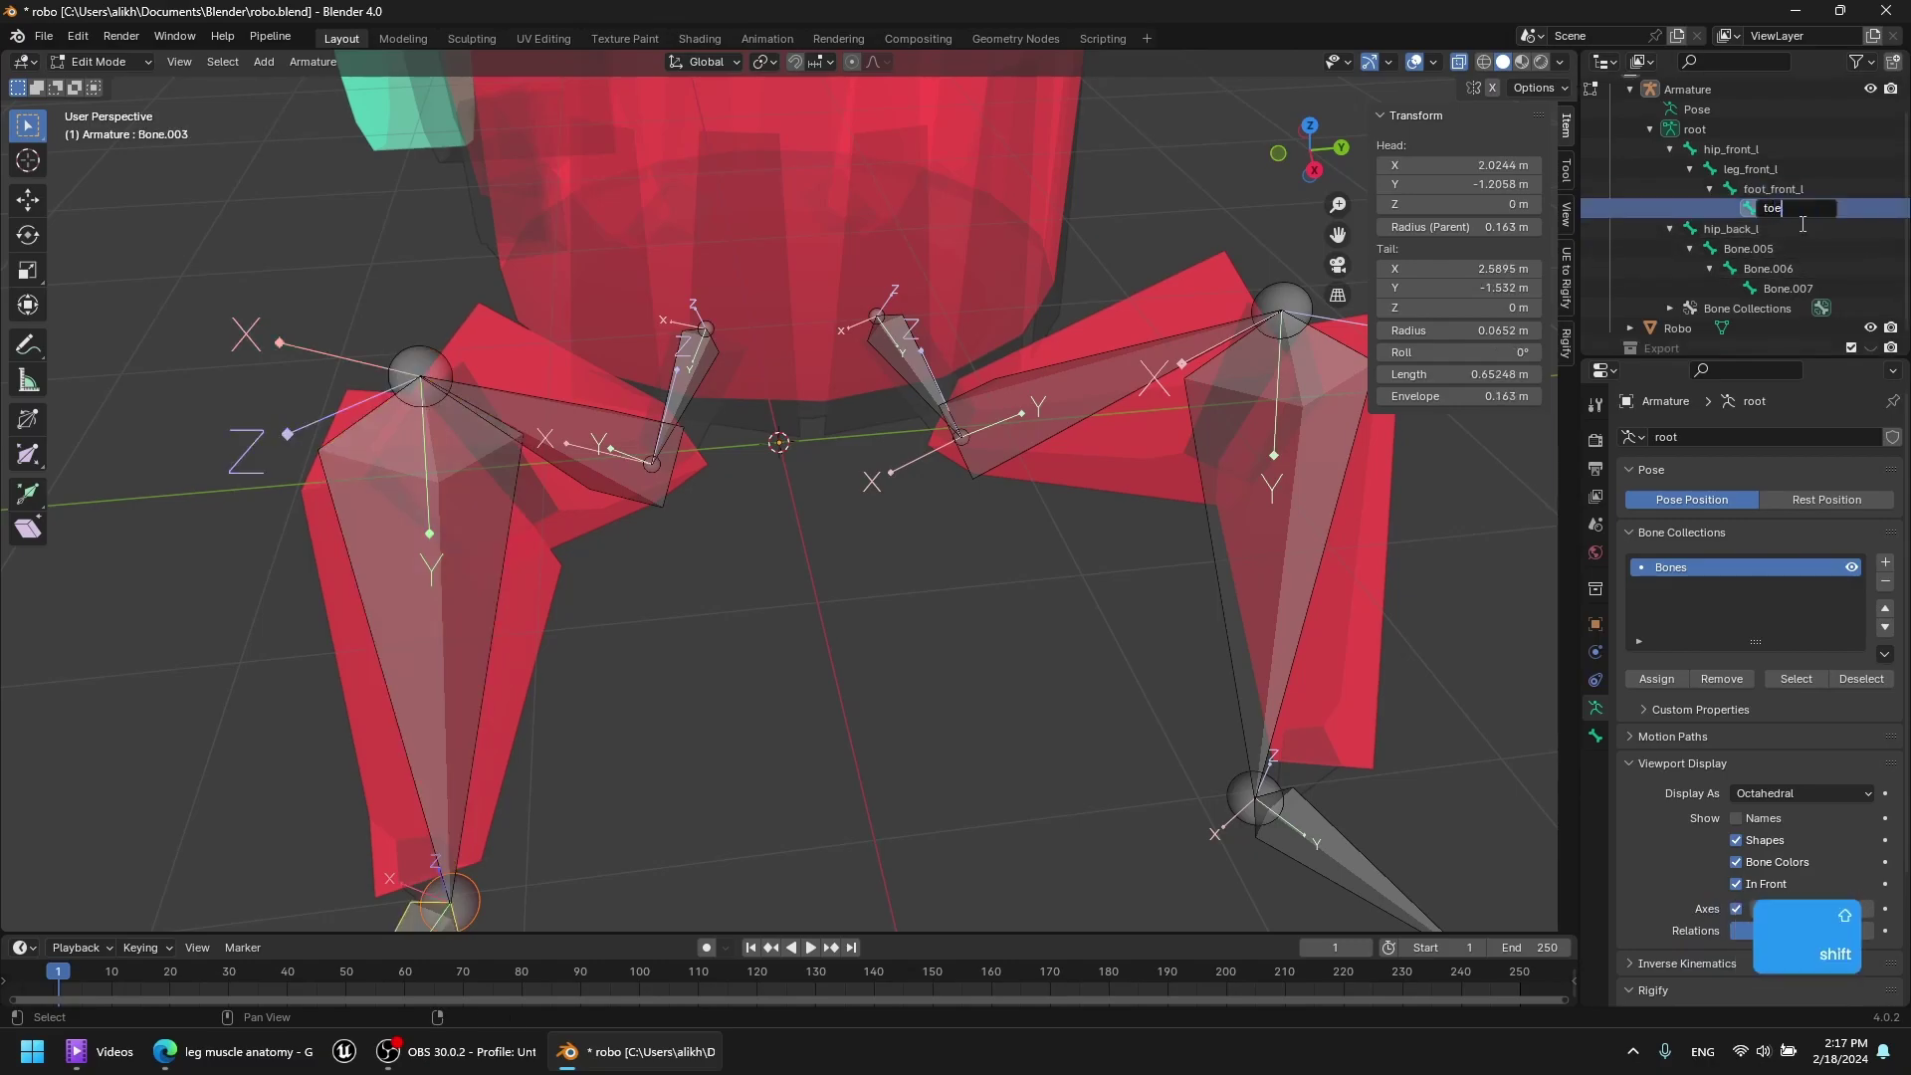
Rename Bone.005 to leg_back_l and Bone.006 to foot_back_l.
left_click(1753, 255)
key("F2")
type("le")
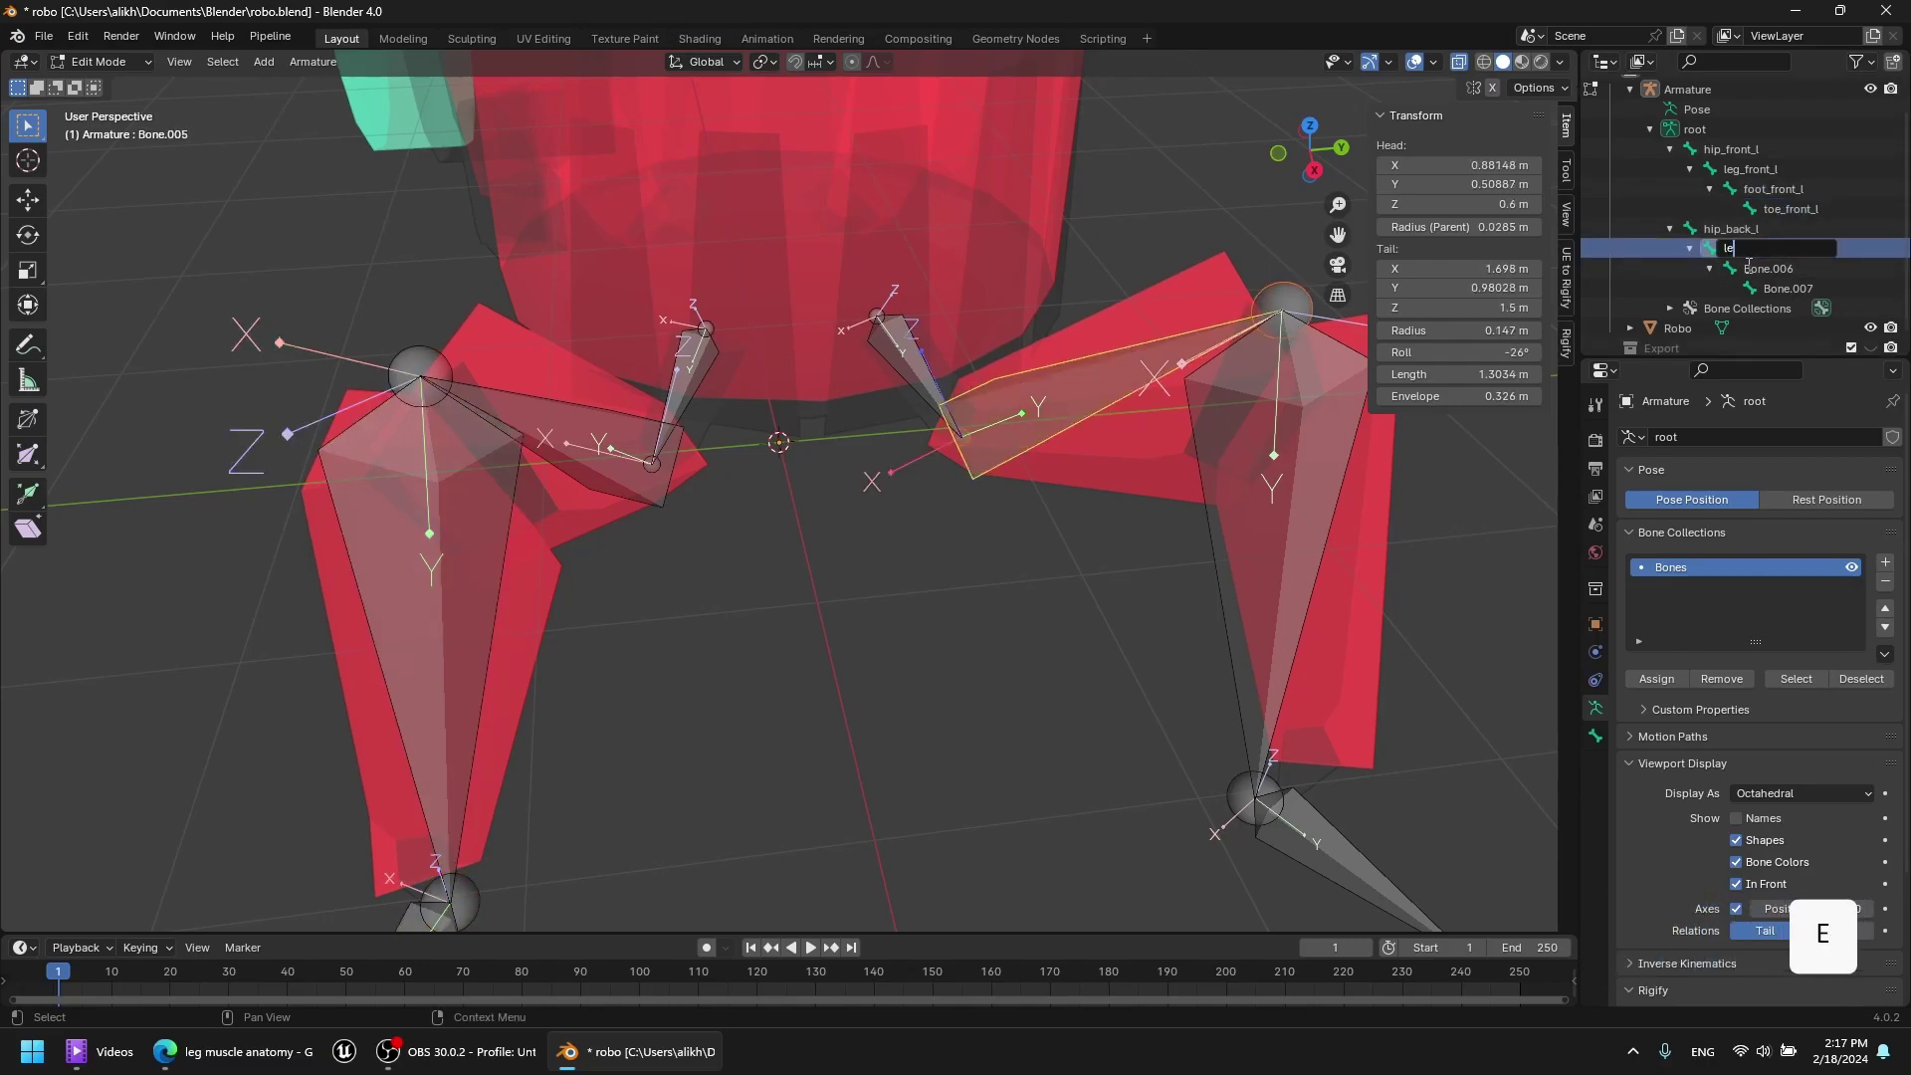
key("Down")
key("F2")
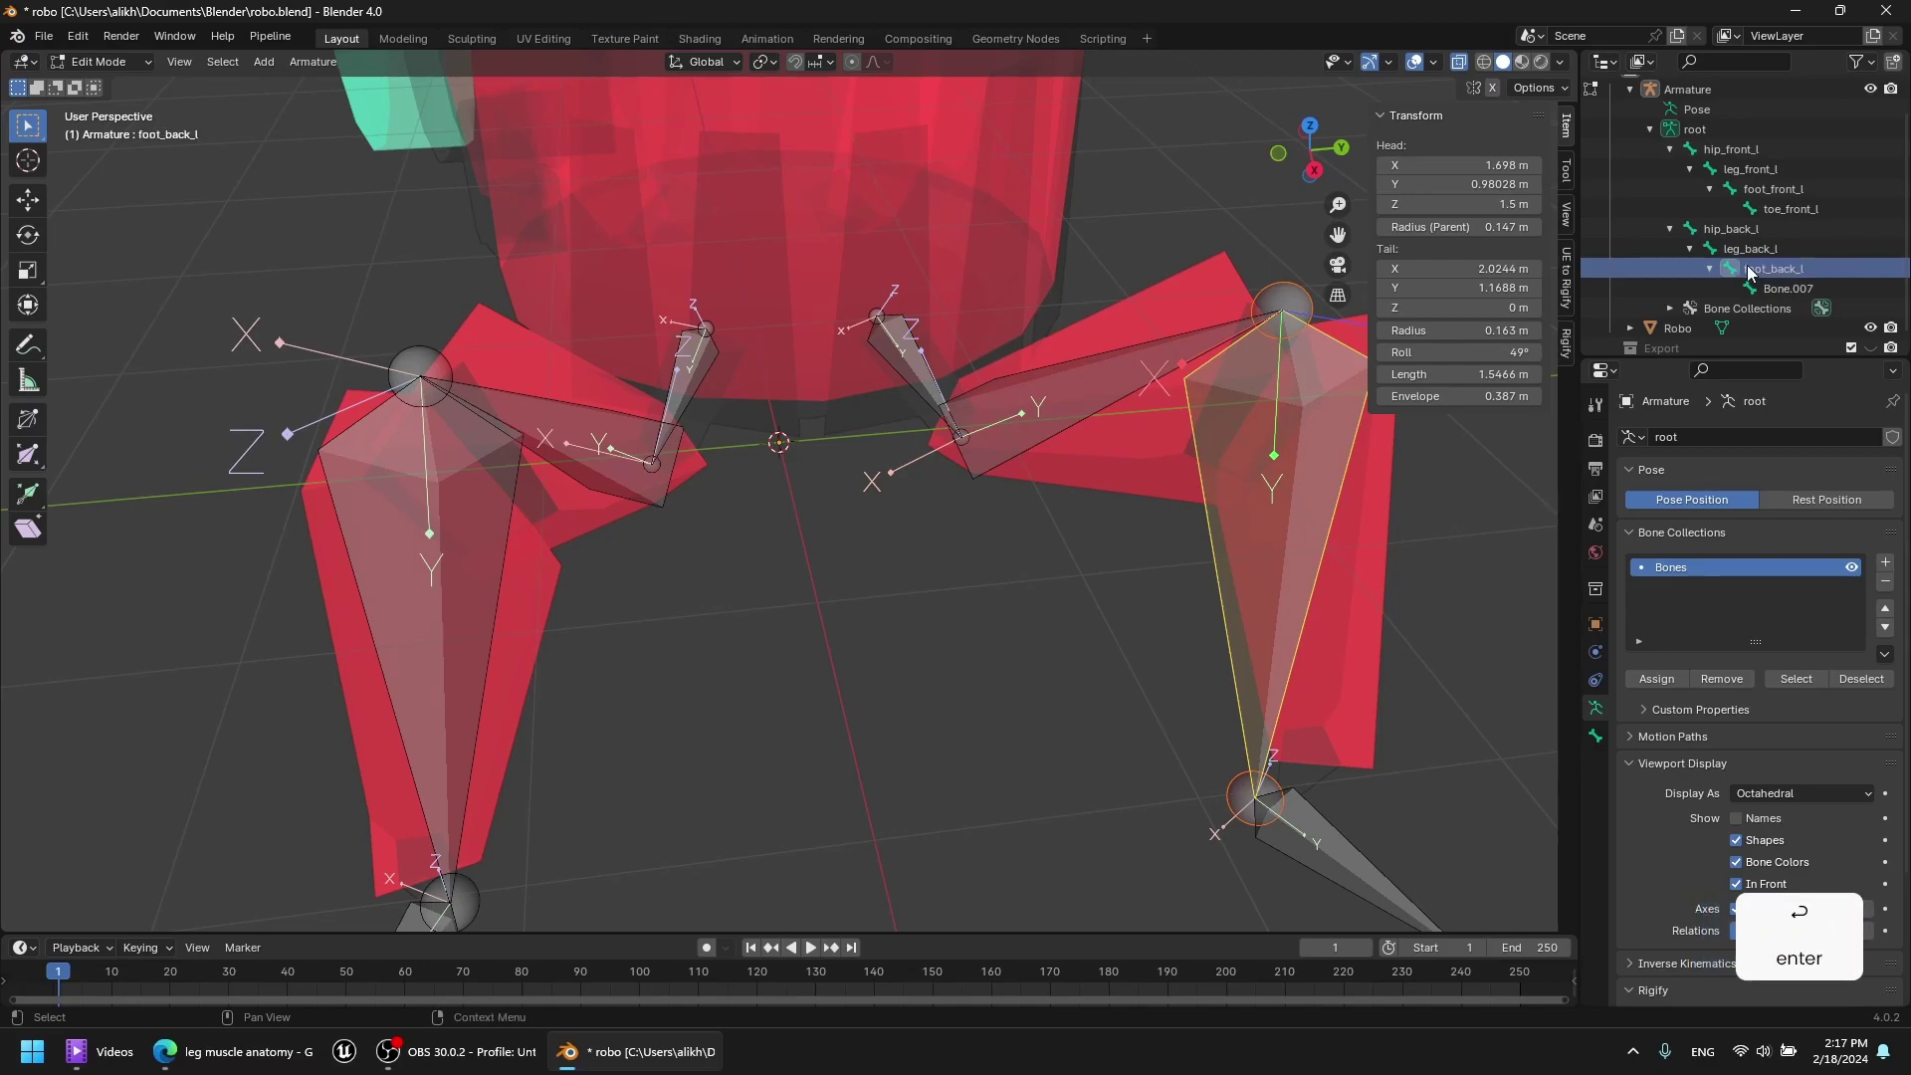
Rename Bone.007, the rear toe bone, to toe_back_l.
key("Down")
key("F2")
type("toe_back_l")
key("Return")
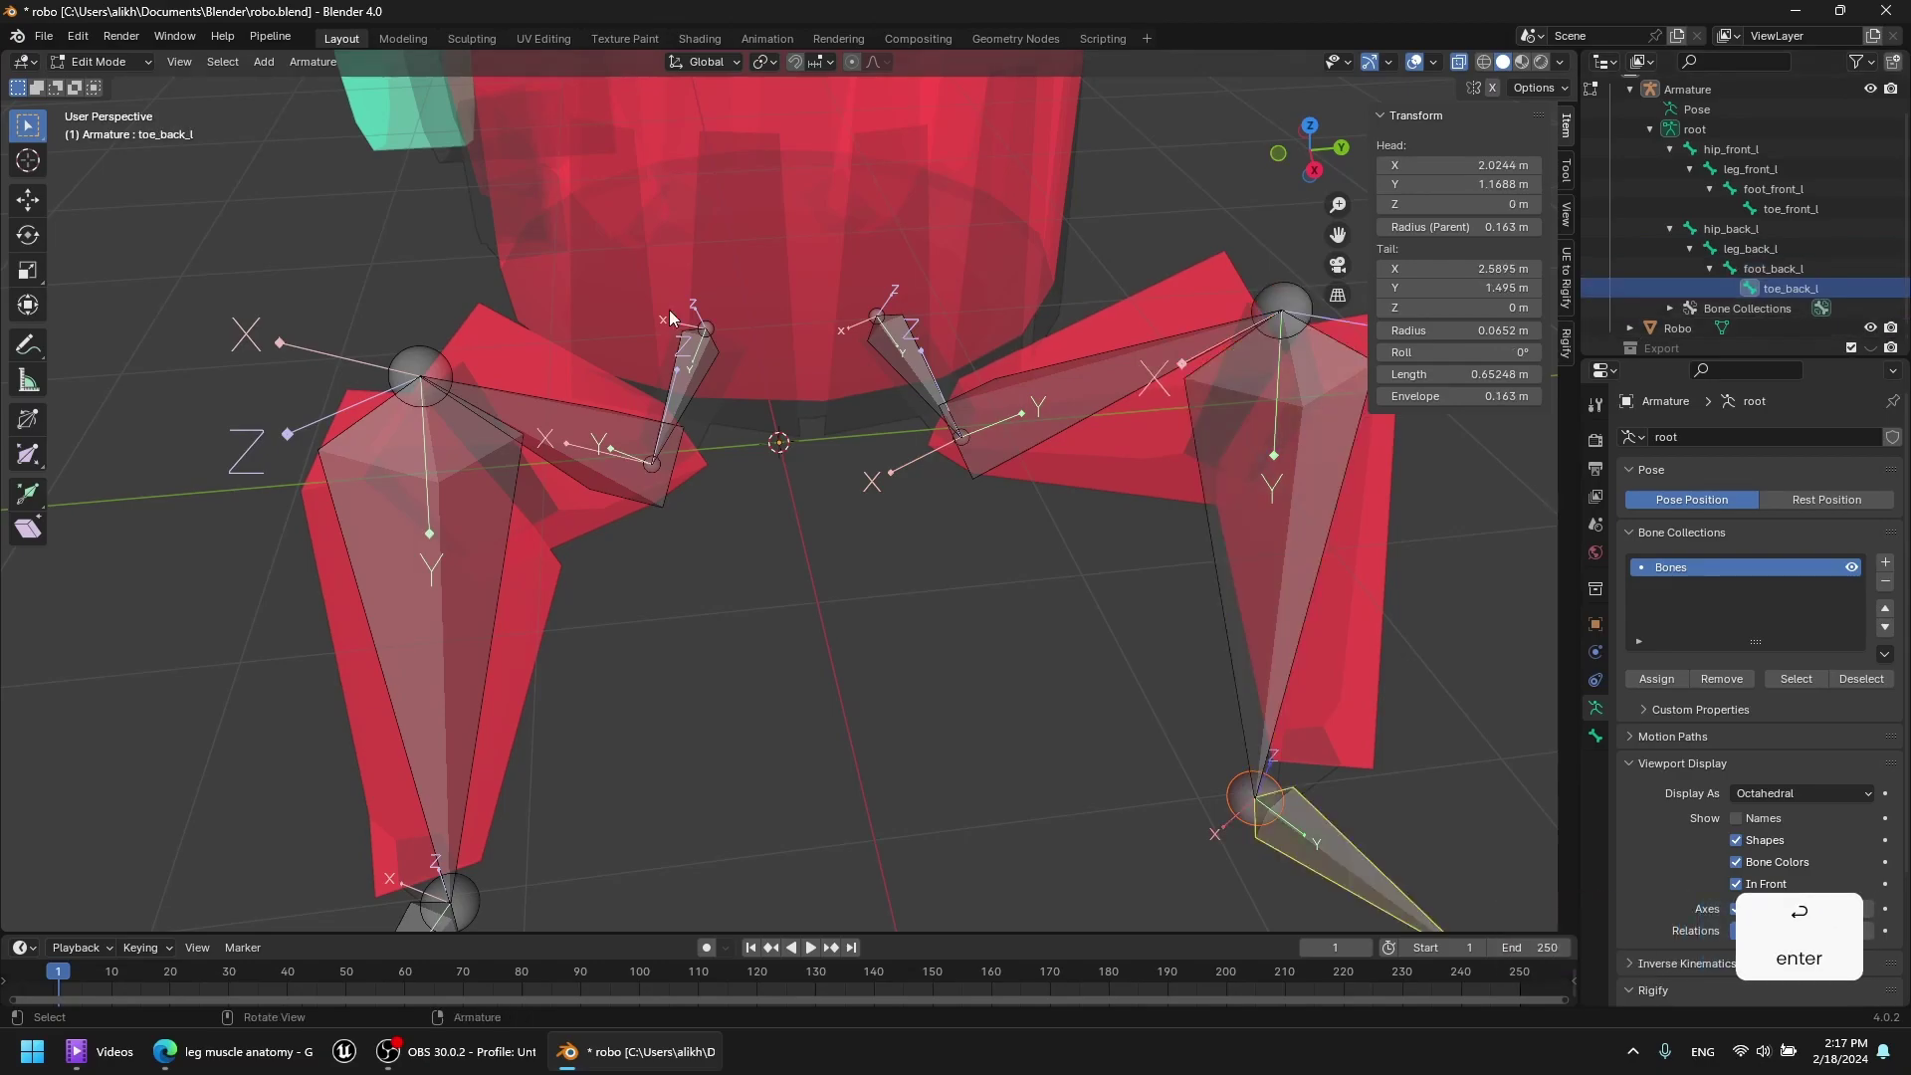
Symmetrize all the armature bones to create the _r legs on the opposite side, and save the file.
scroll(945, 385, "down", 4)
middle_click_drag(942, 385, 1054, 370)
key("a")
right_click(969, 372)
left_click(859, 364)
middle_click_drag(876, 379, 606, 529)
key("alt+a")
key("ctrl+s")
Turn off X-ray display and put the armature in Object Mode.
middle_click_drag(605, 528, 1042, 461, "shift")
scroll(833, 469, "down", 6)
scroll(936, 453, "up", 5)
scroll(936, 453, "down", 4)
key("Tab")
key("Tab")
key("Tab")
key("alt+z")
key("Tab")
key("Tab")
scroll(828, 477, "up", 1)
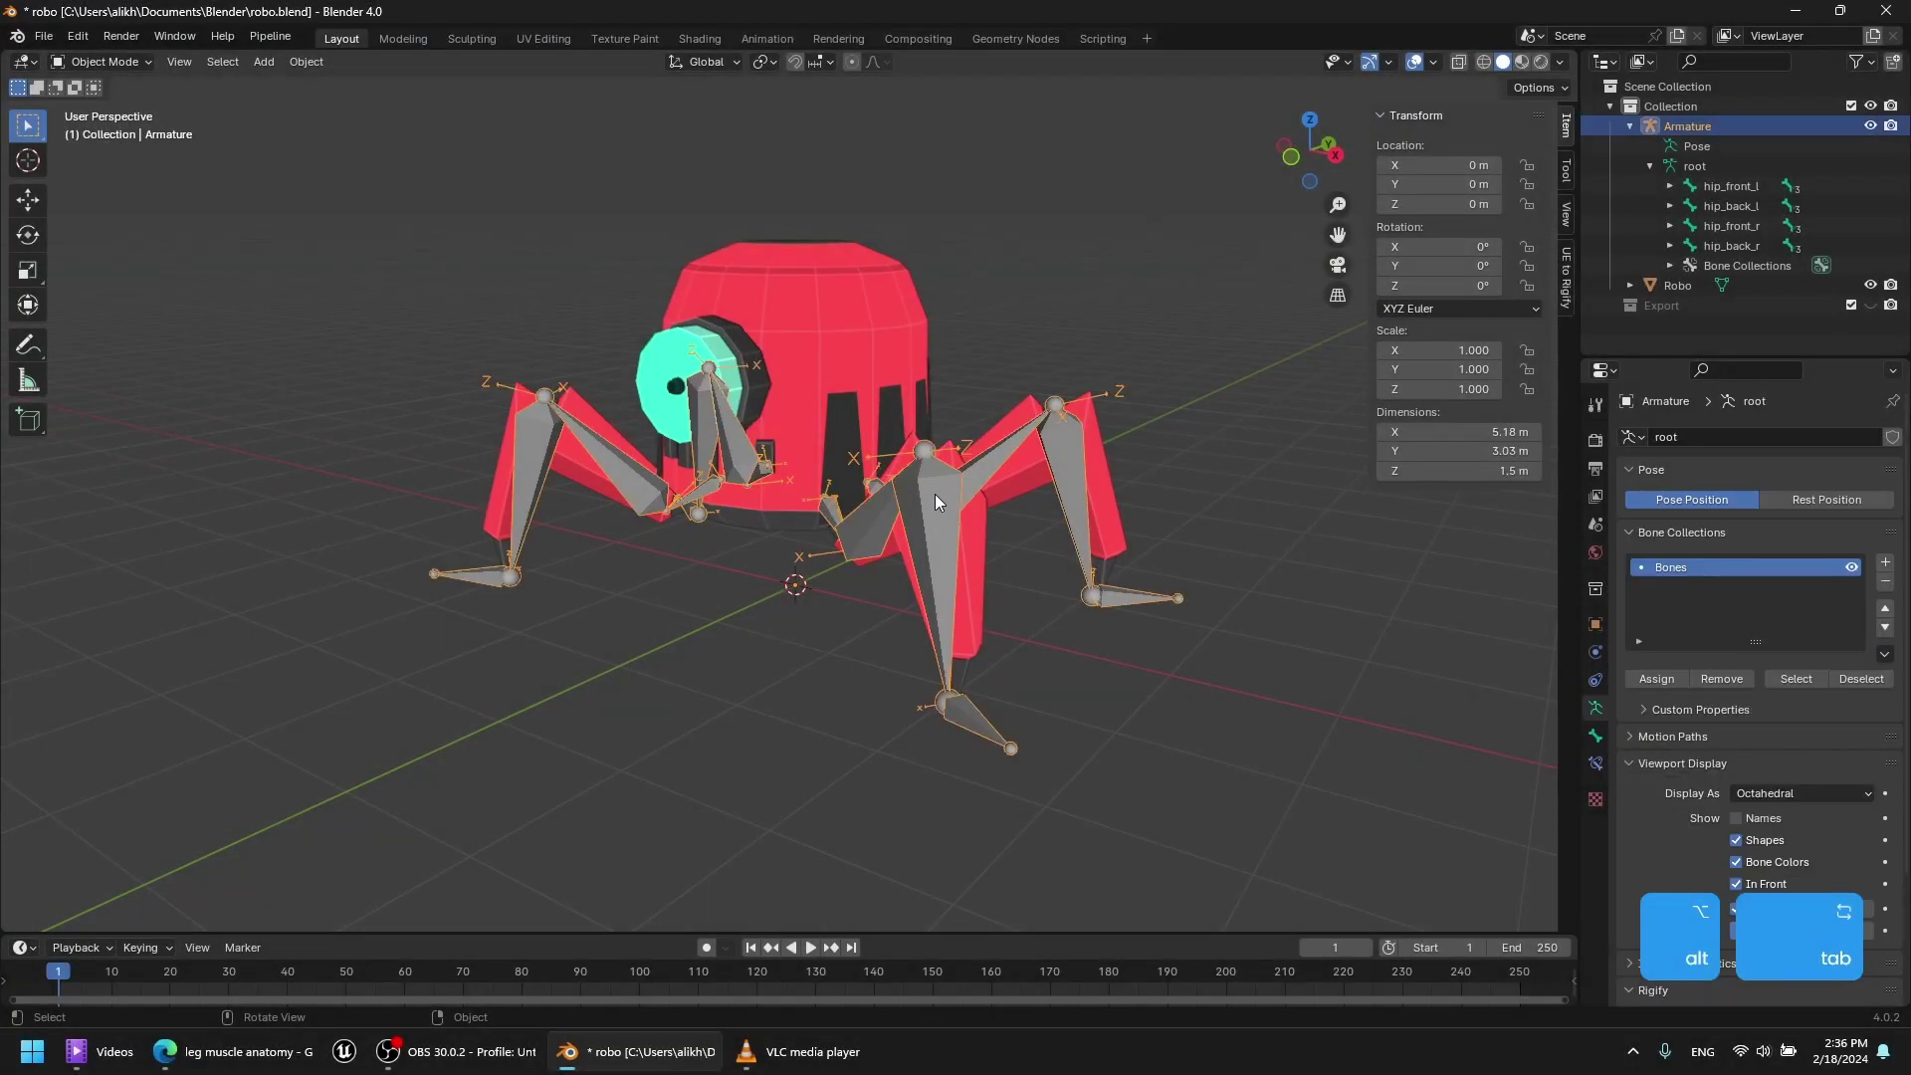
left_click(814, 326, "shift")
key("ctrl+p")
key("Escape")
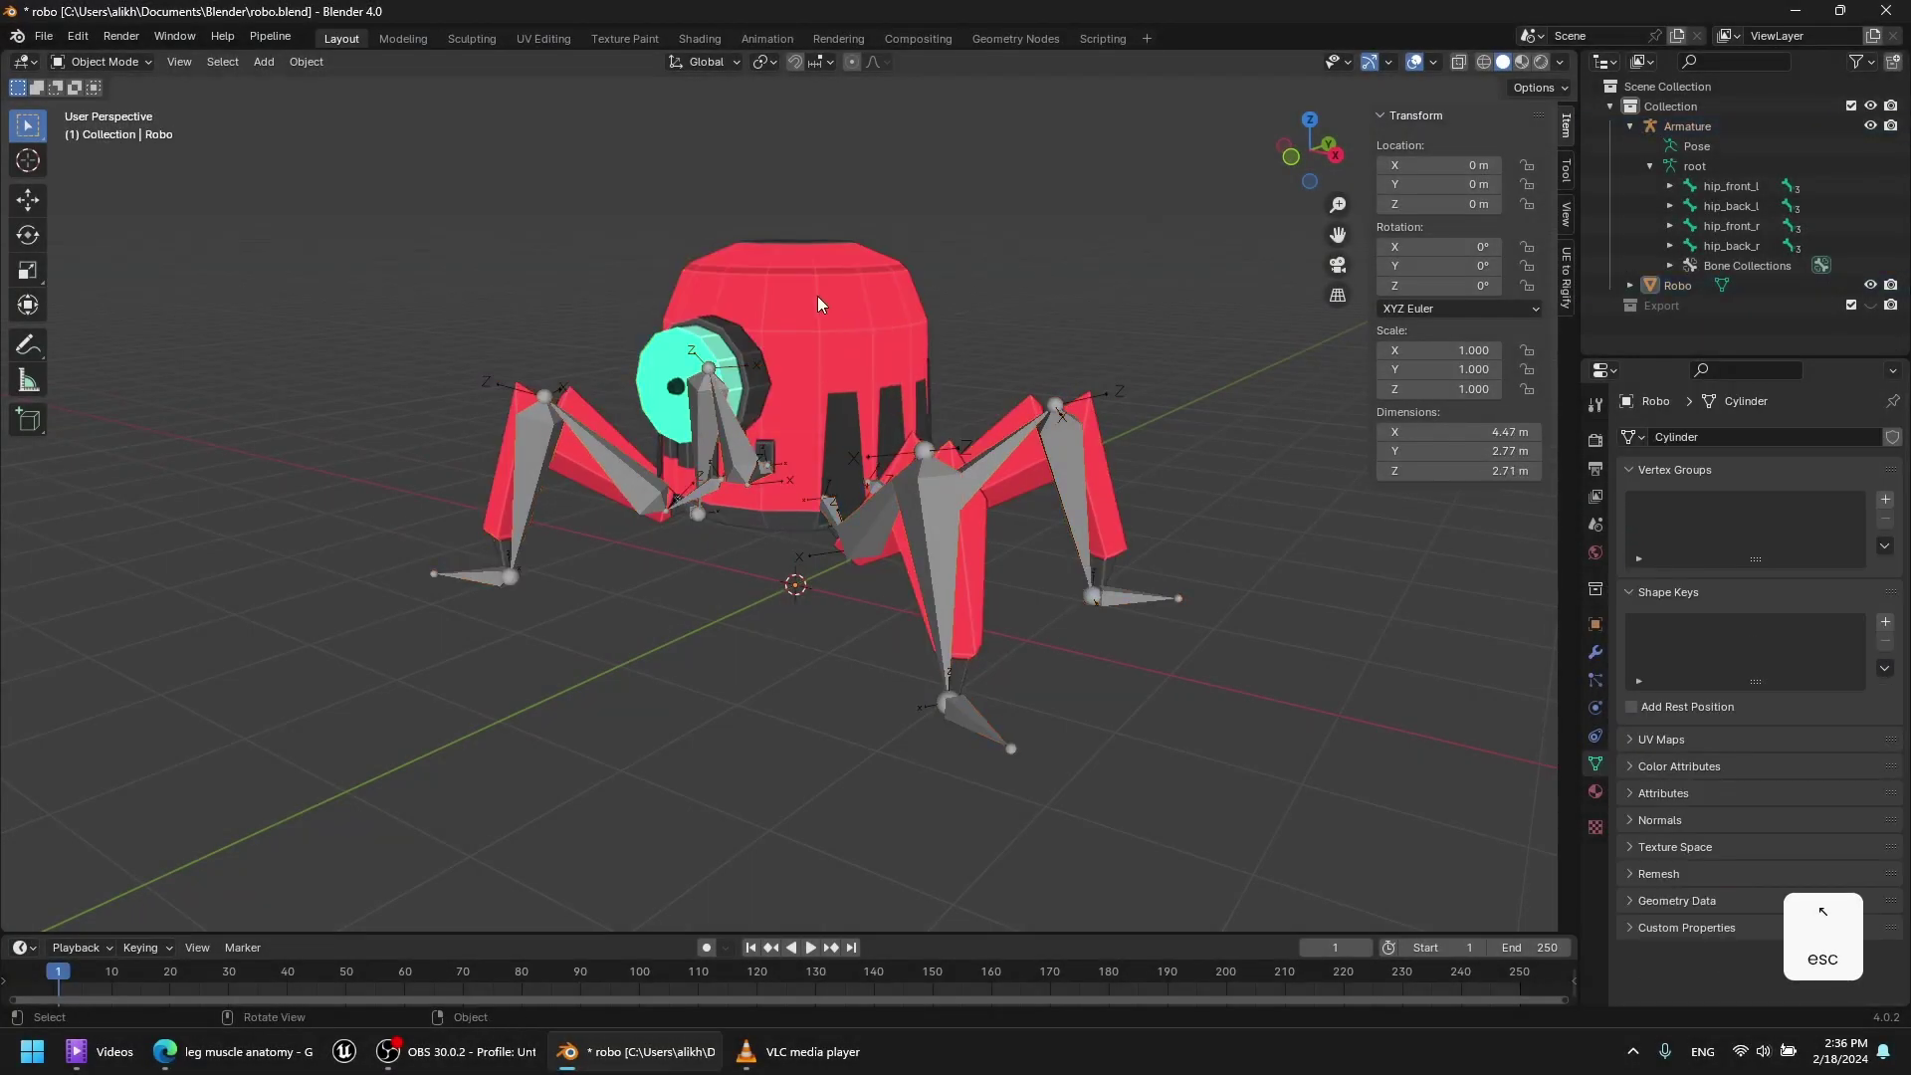
Parent the Robo mesh to the armature with automatic weights.
left_click(955, 493, "shift")
key("ctrl+p")
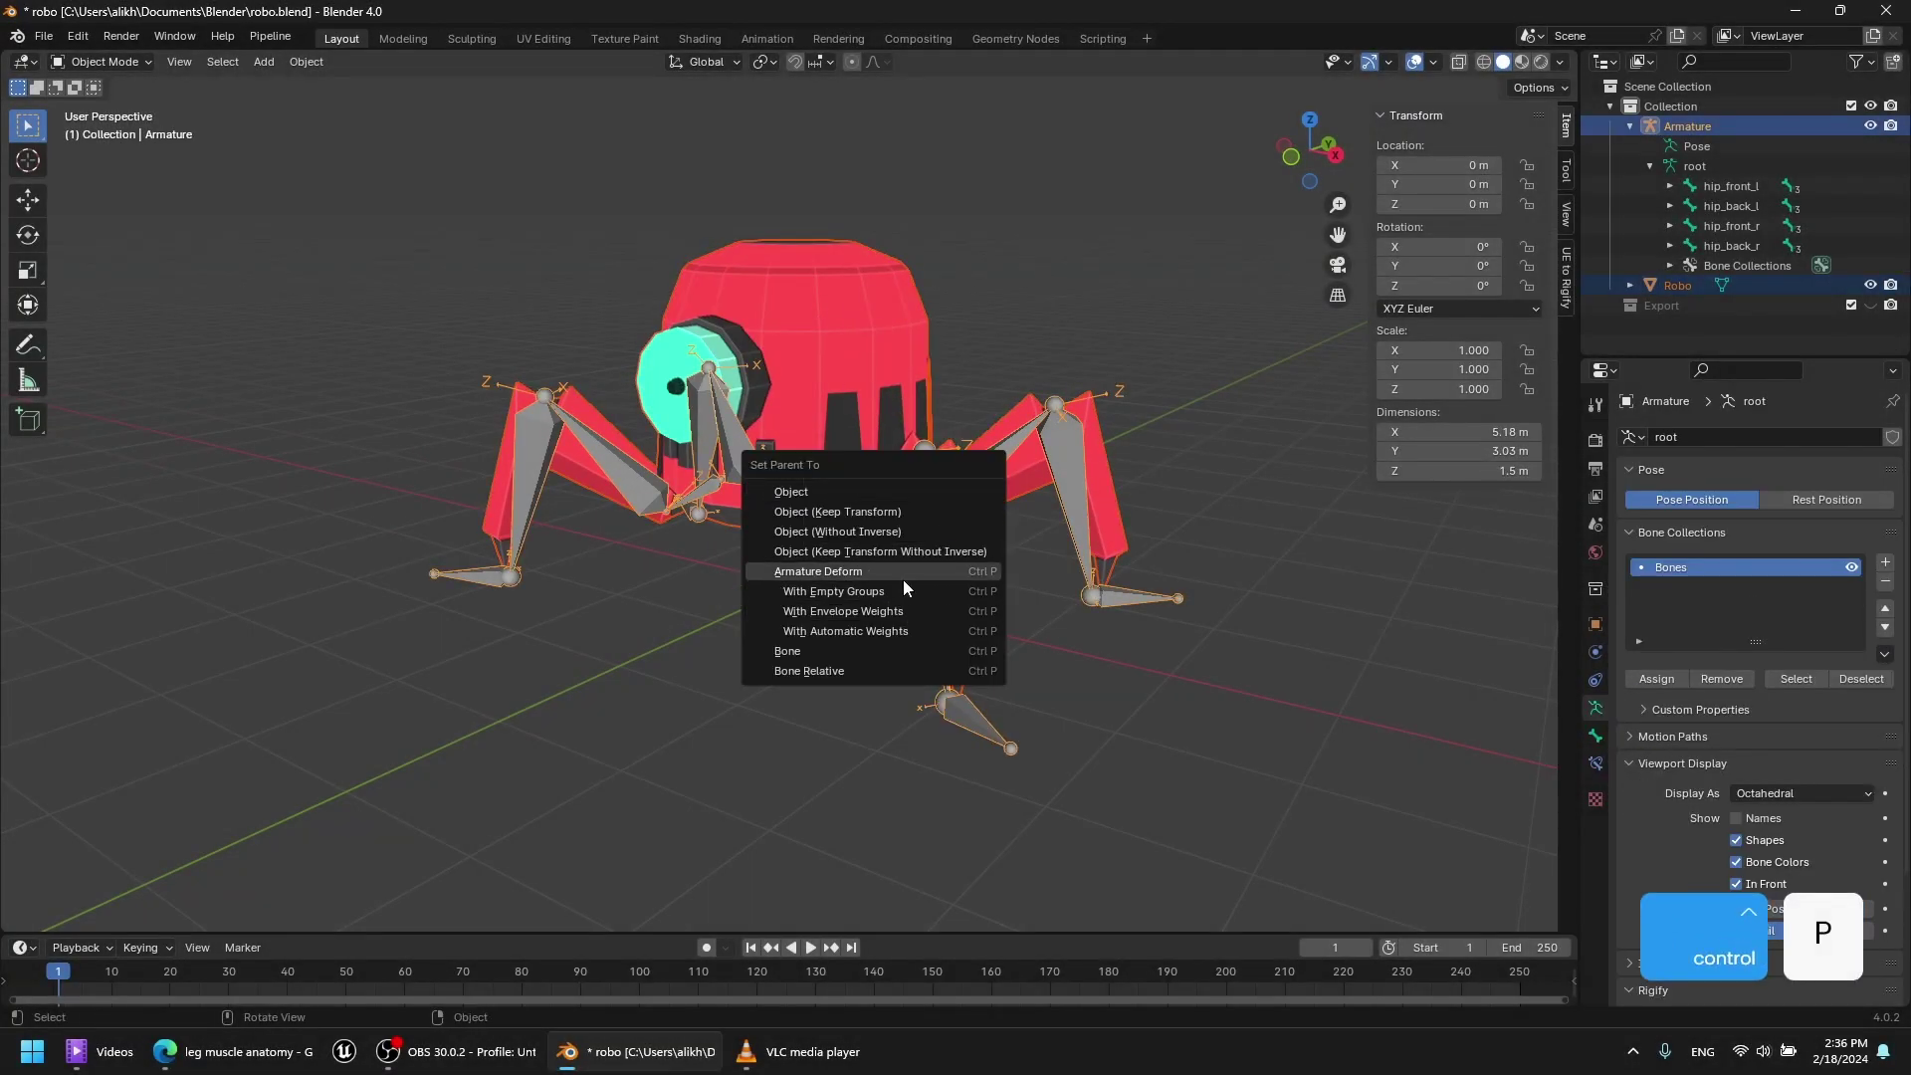
left_click(936, 625)
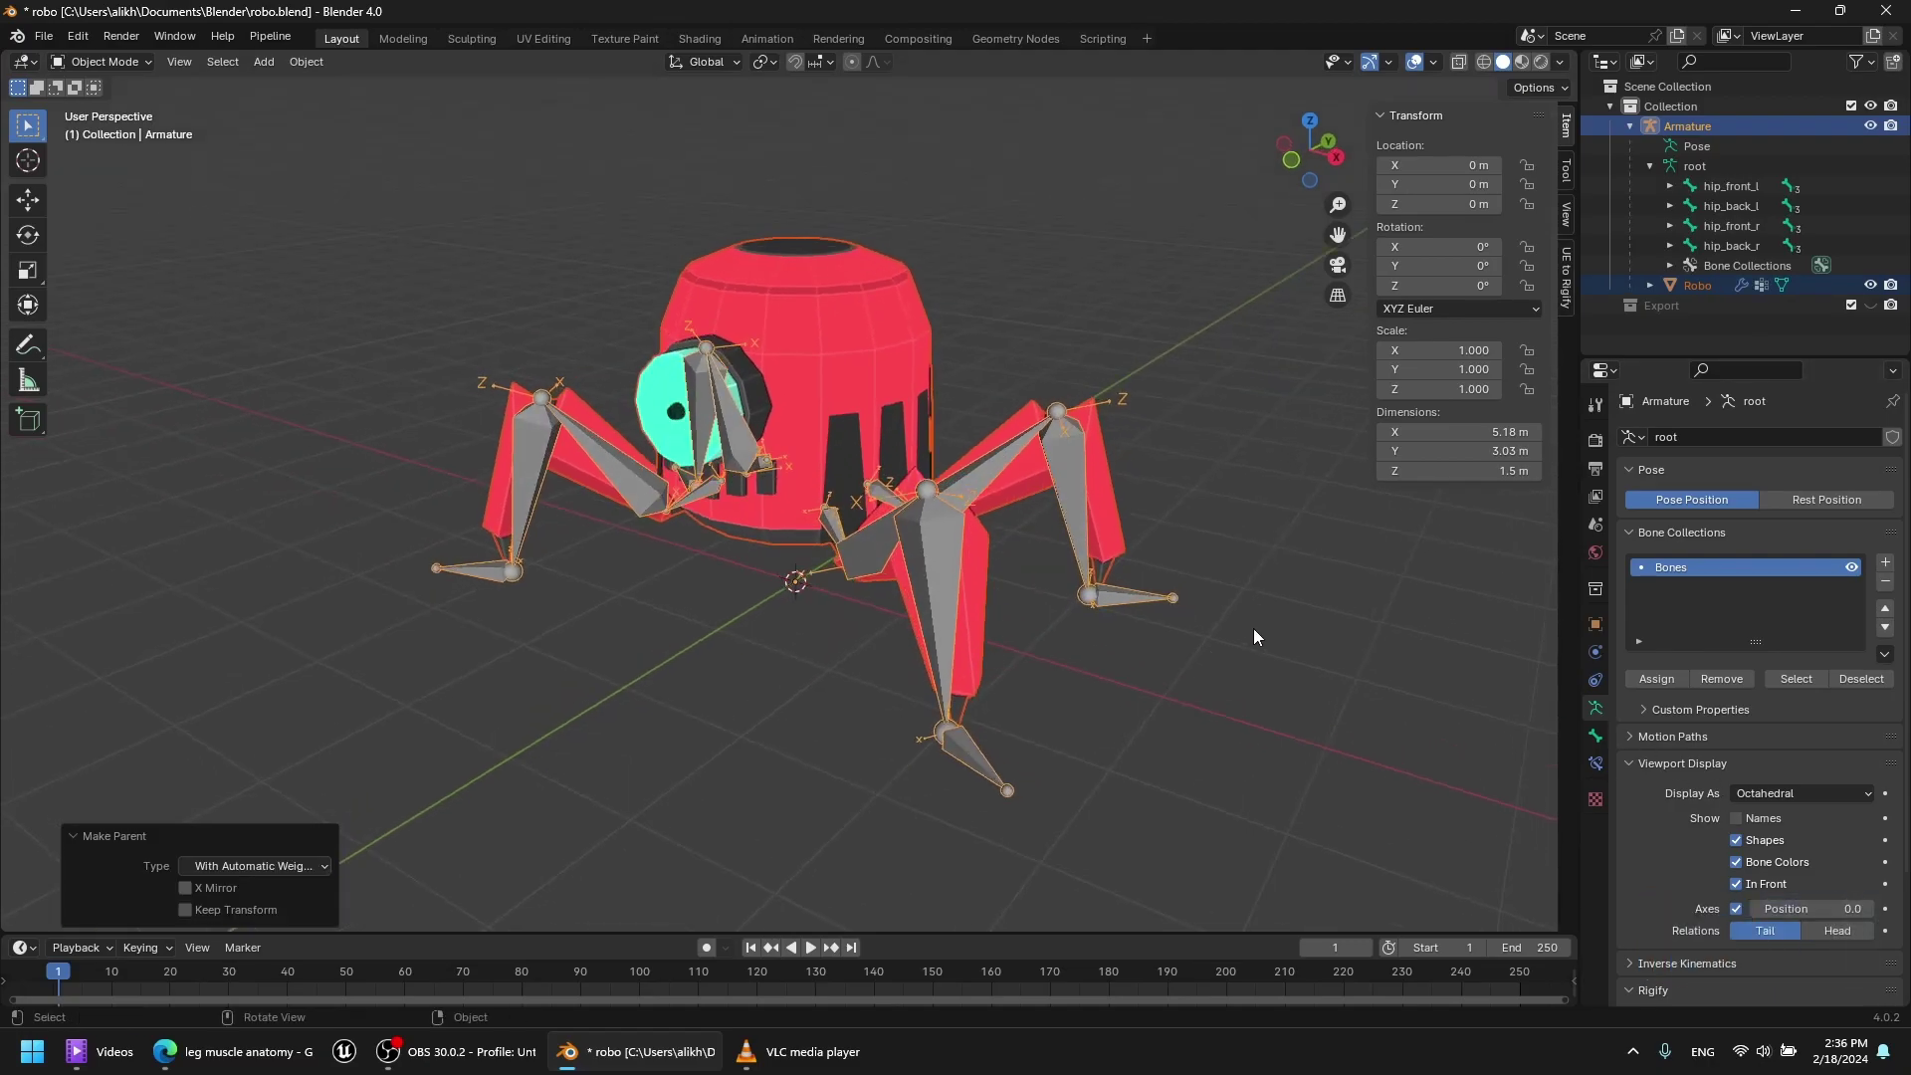
Select only the Robo mesh, switch it to Weight Paint mode and enlarge the vertex groups list.
scroll(1252, 629, "up", 2)
left_click(1203, 809)
left_click(868, 311)
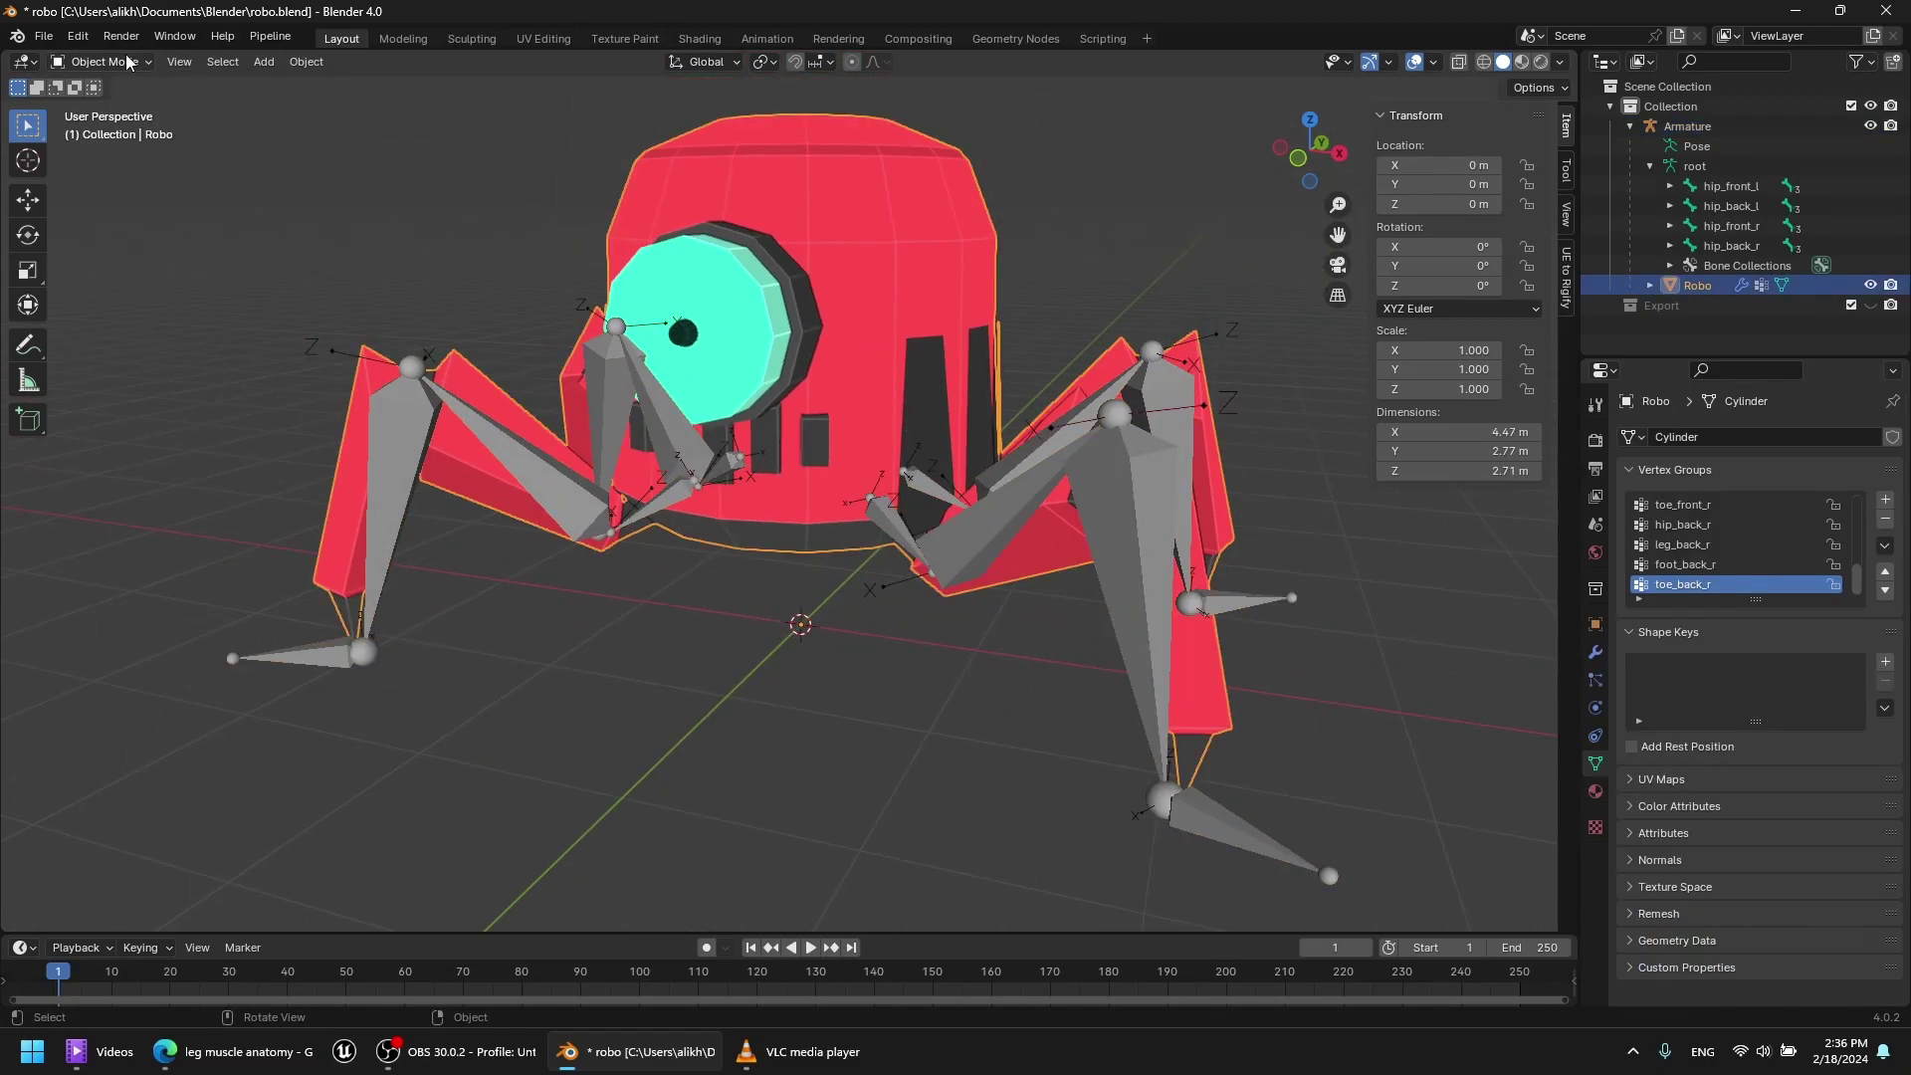
left_click(128, 63)
left_click(129, 165)
middle_click_drag(796, 458, 719, 453)
left_click_drag(1700, 603, 1777, 908)
Examine the automatic weights of the hip_front_l and leg_front_l vertex groups on the robot.
middle_click_drag(1195, 686, 1234, 687)
left_click(1704, 506)
left_click(1704, 524)
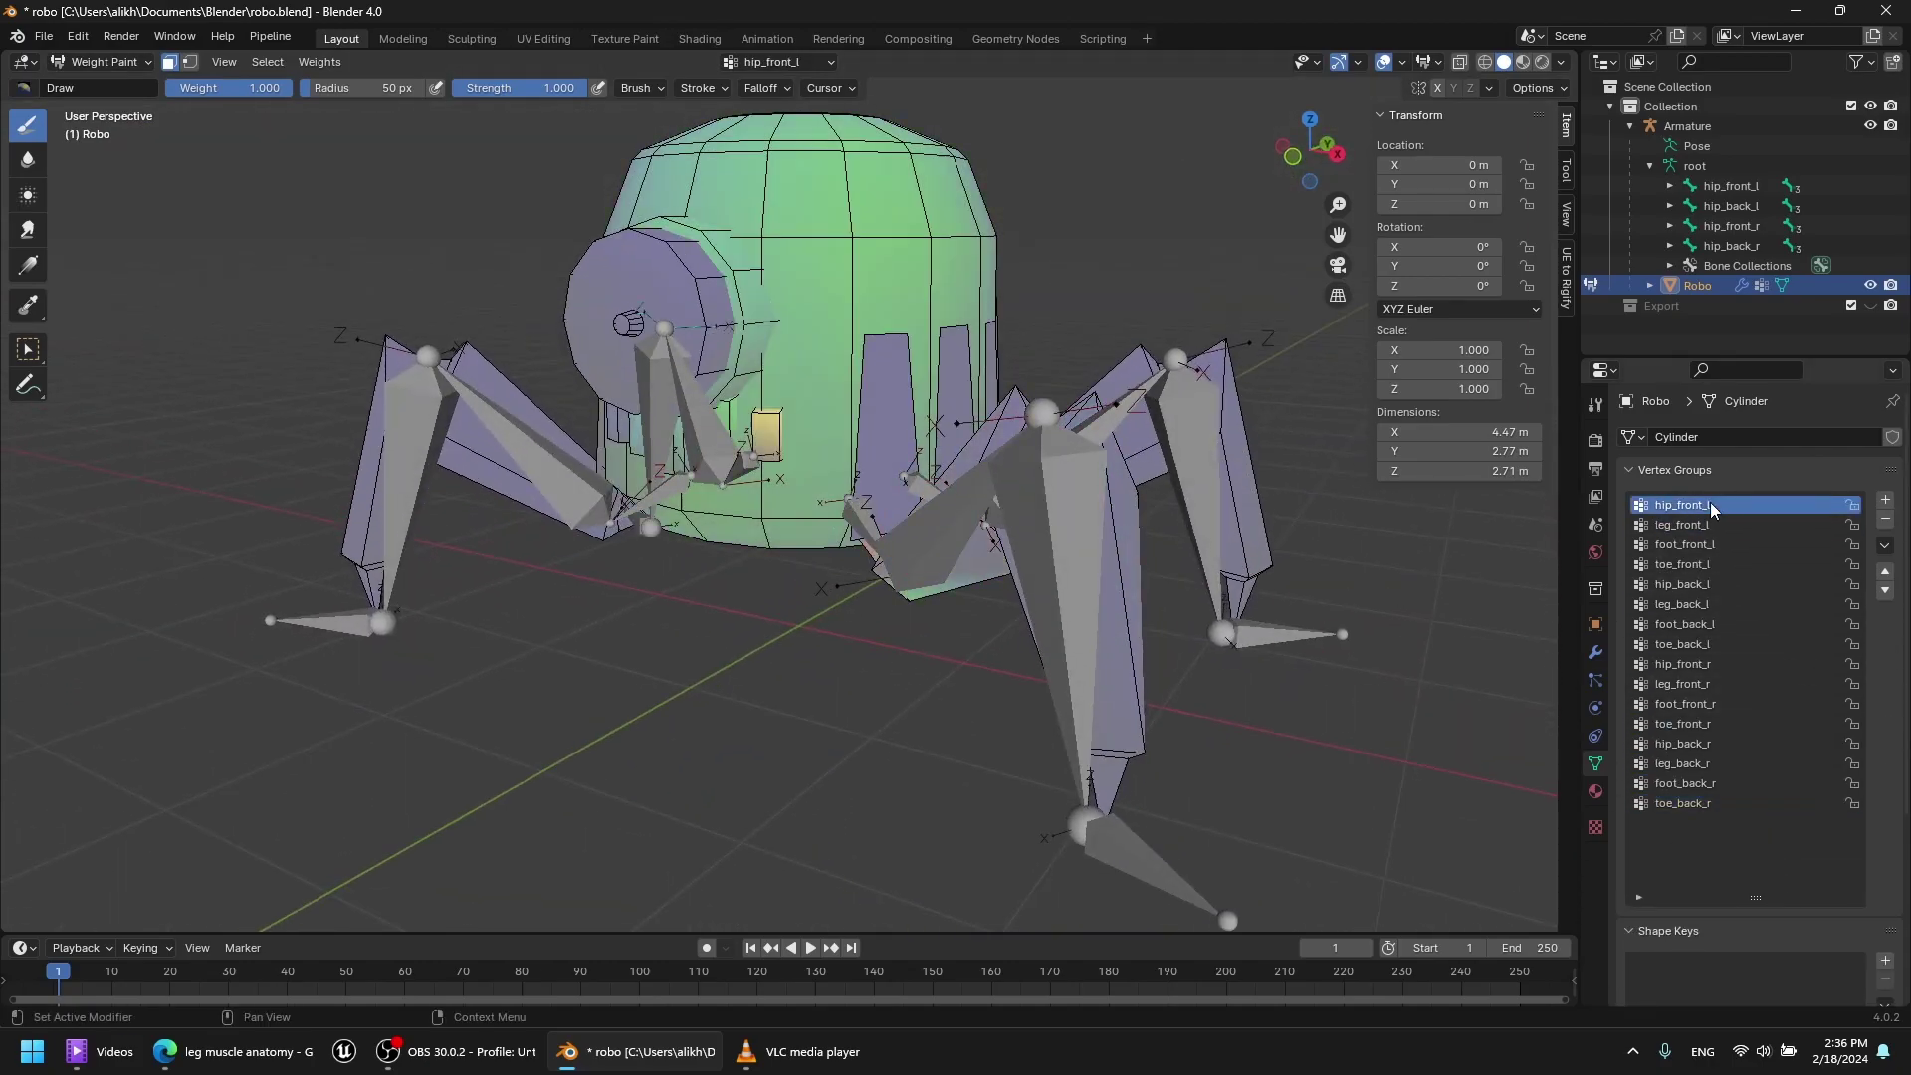
left_click(1710, 508)
middle_click_drag(826, 424, 807, 422)
key("a")
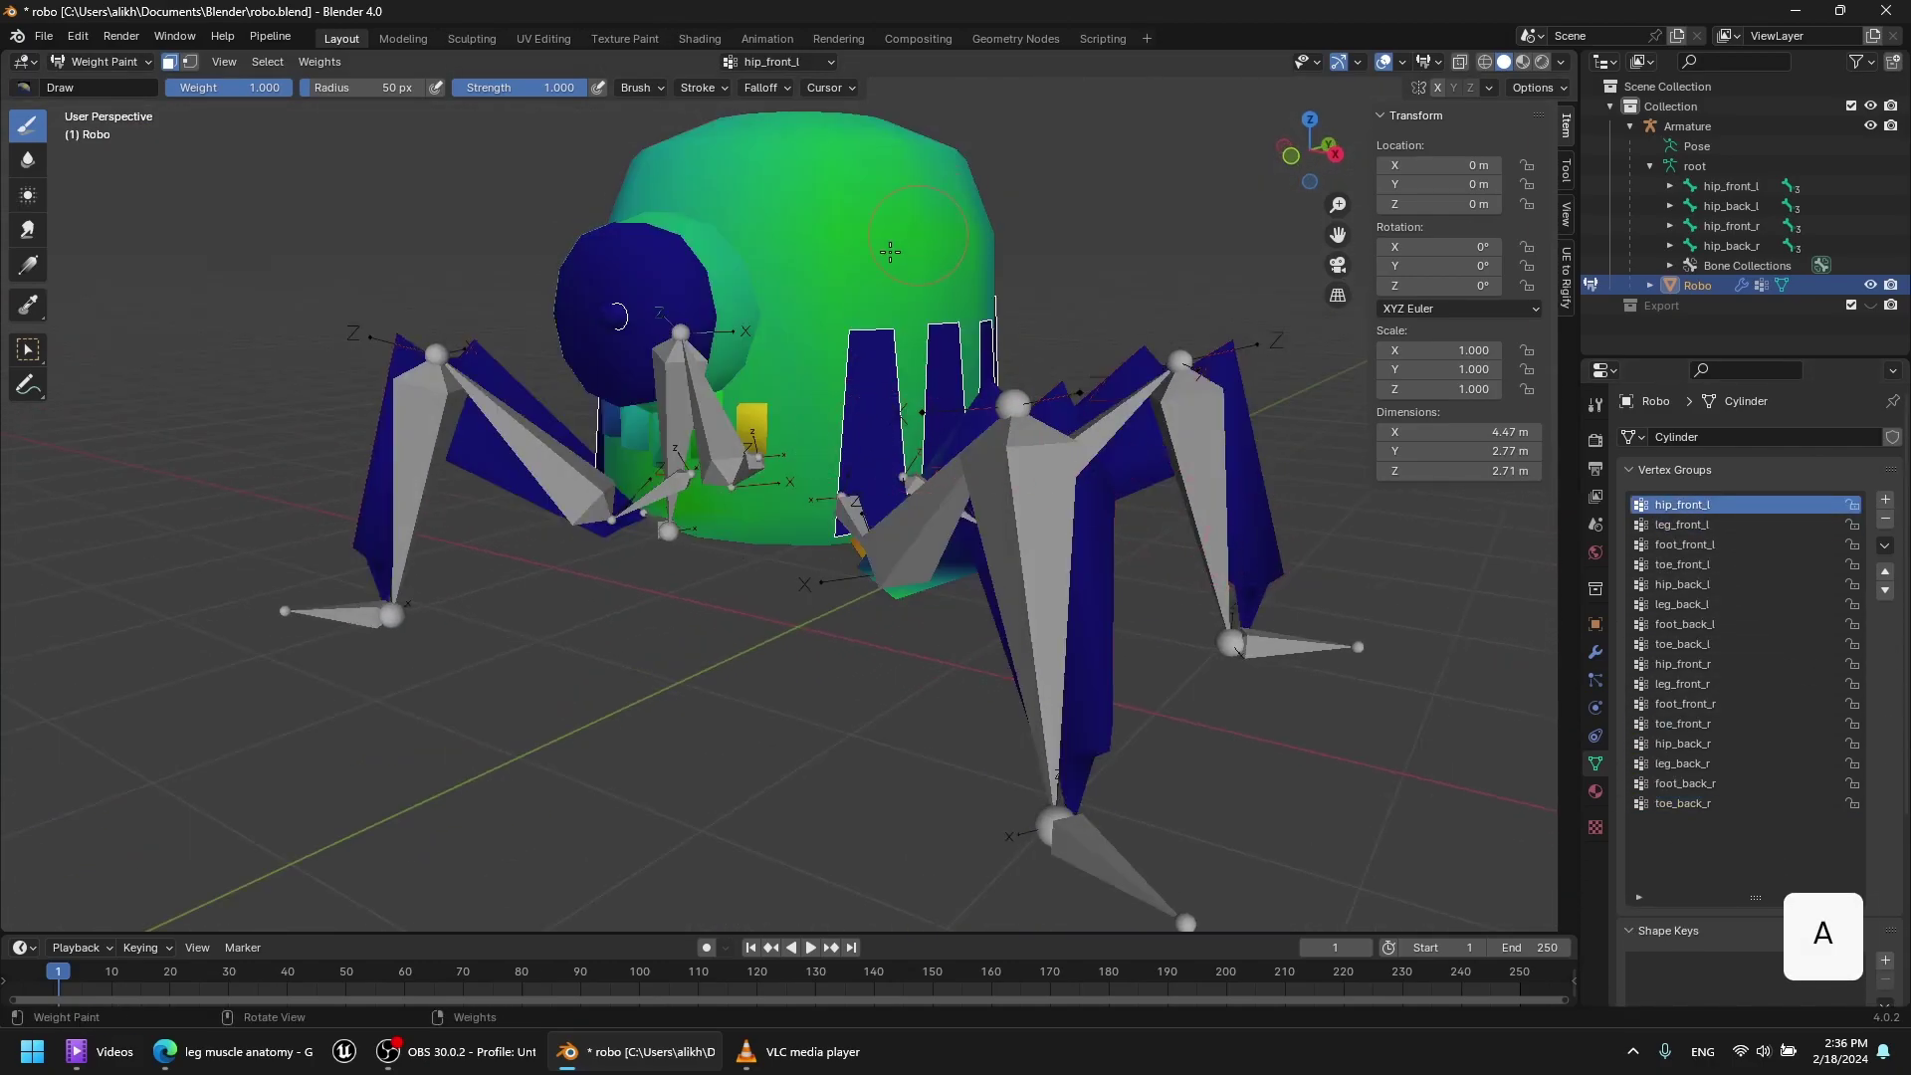
key("Tab")
key("a")
key("Tab")
scroll(1712, 702, "down", 7)
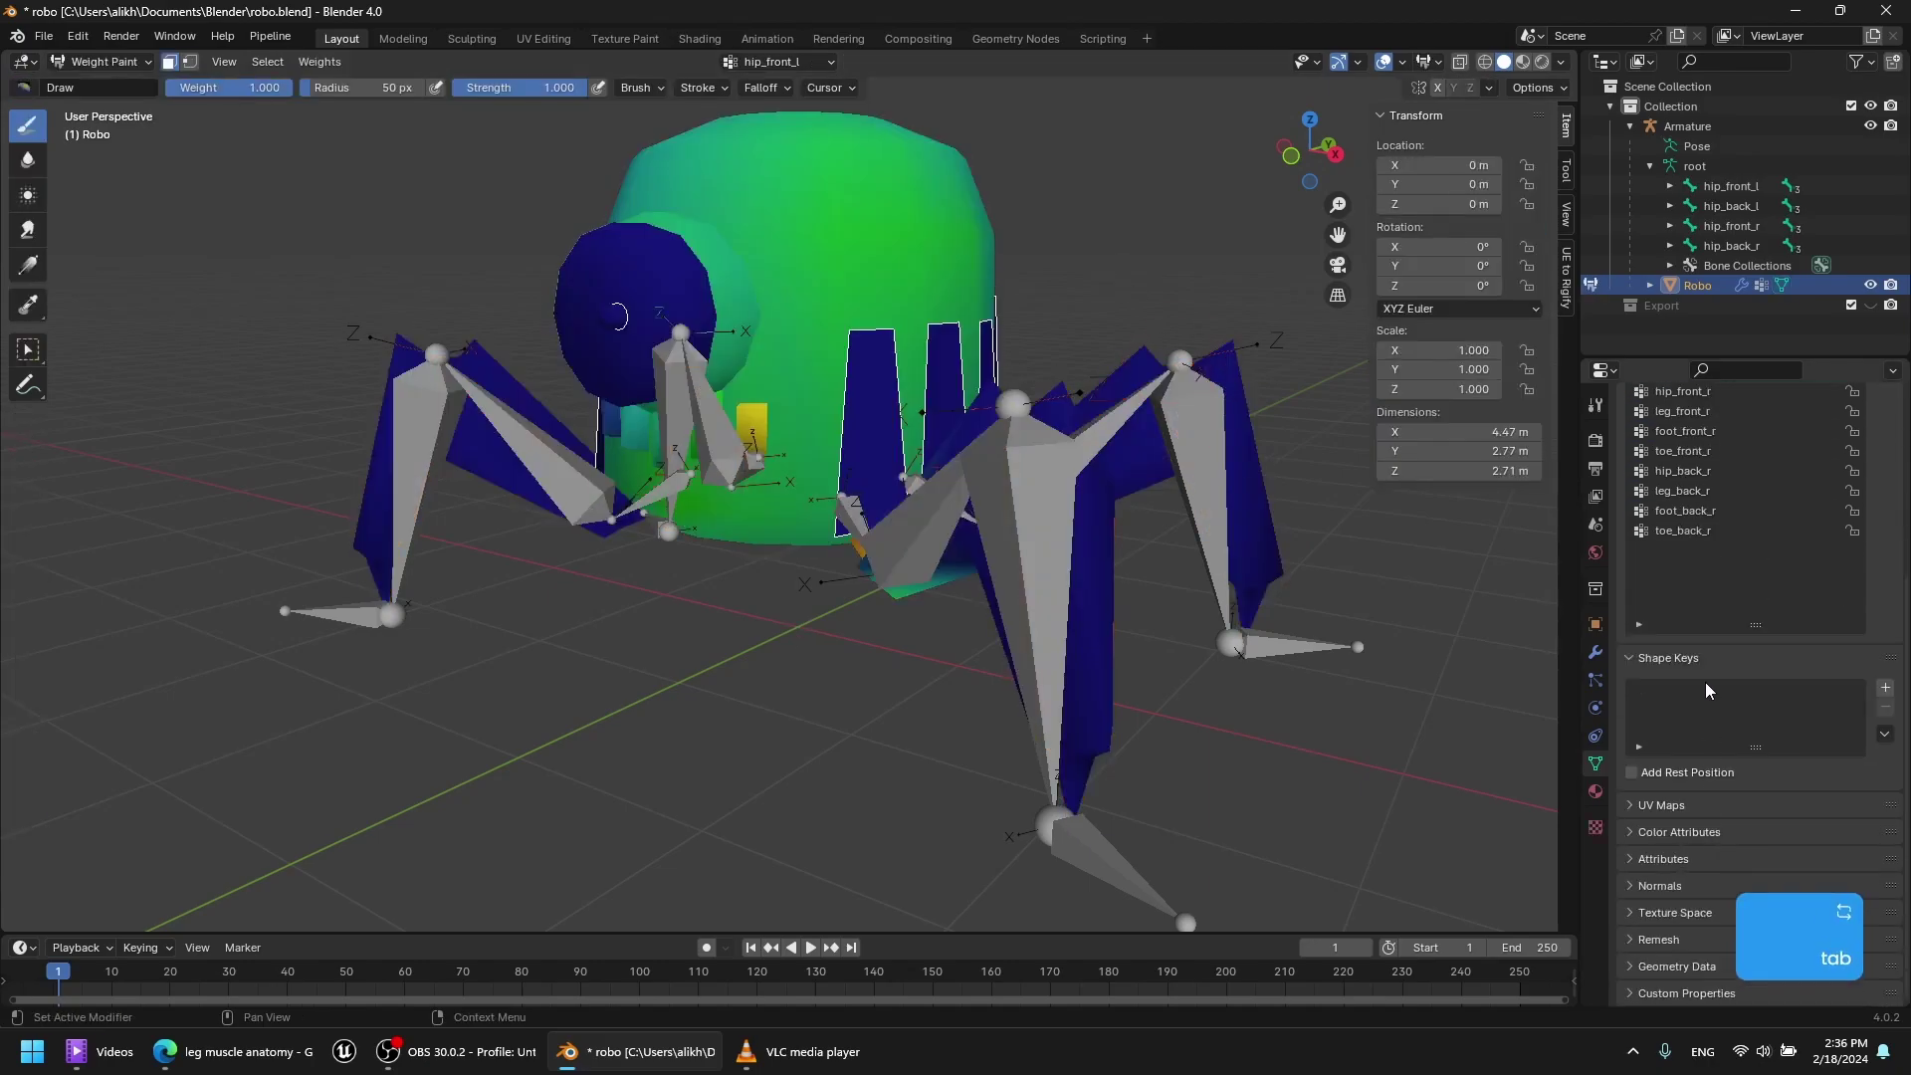
Select the whole Robo mesh in Edit Mode and remove its vertices from every vertex group, hip_front_l through toe_back_r.
scroll(1712, 701, "up", 4)
middle_click_drag(1090, 450, 1048, 460)
left_click(117, 63)
left_click(122, 85)
left_click(121, 64)
left_click(129, 106)
left_click(1018, 251)
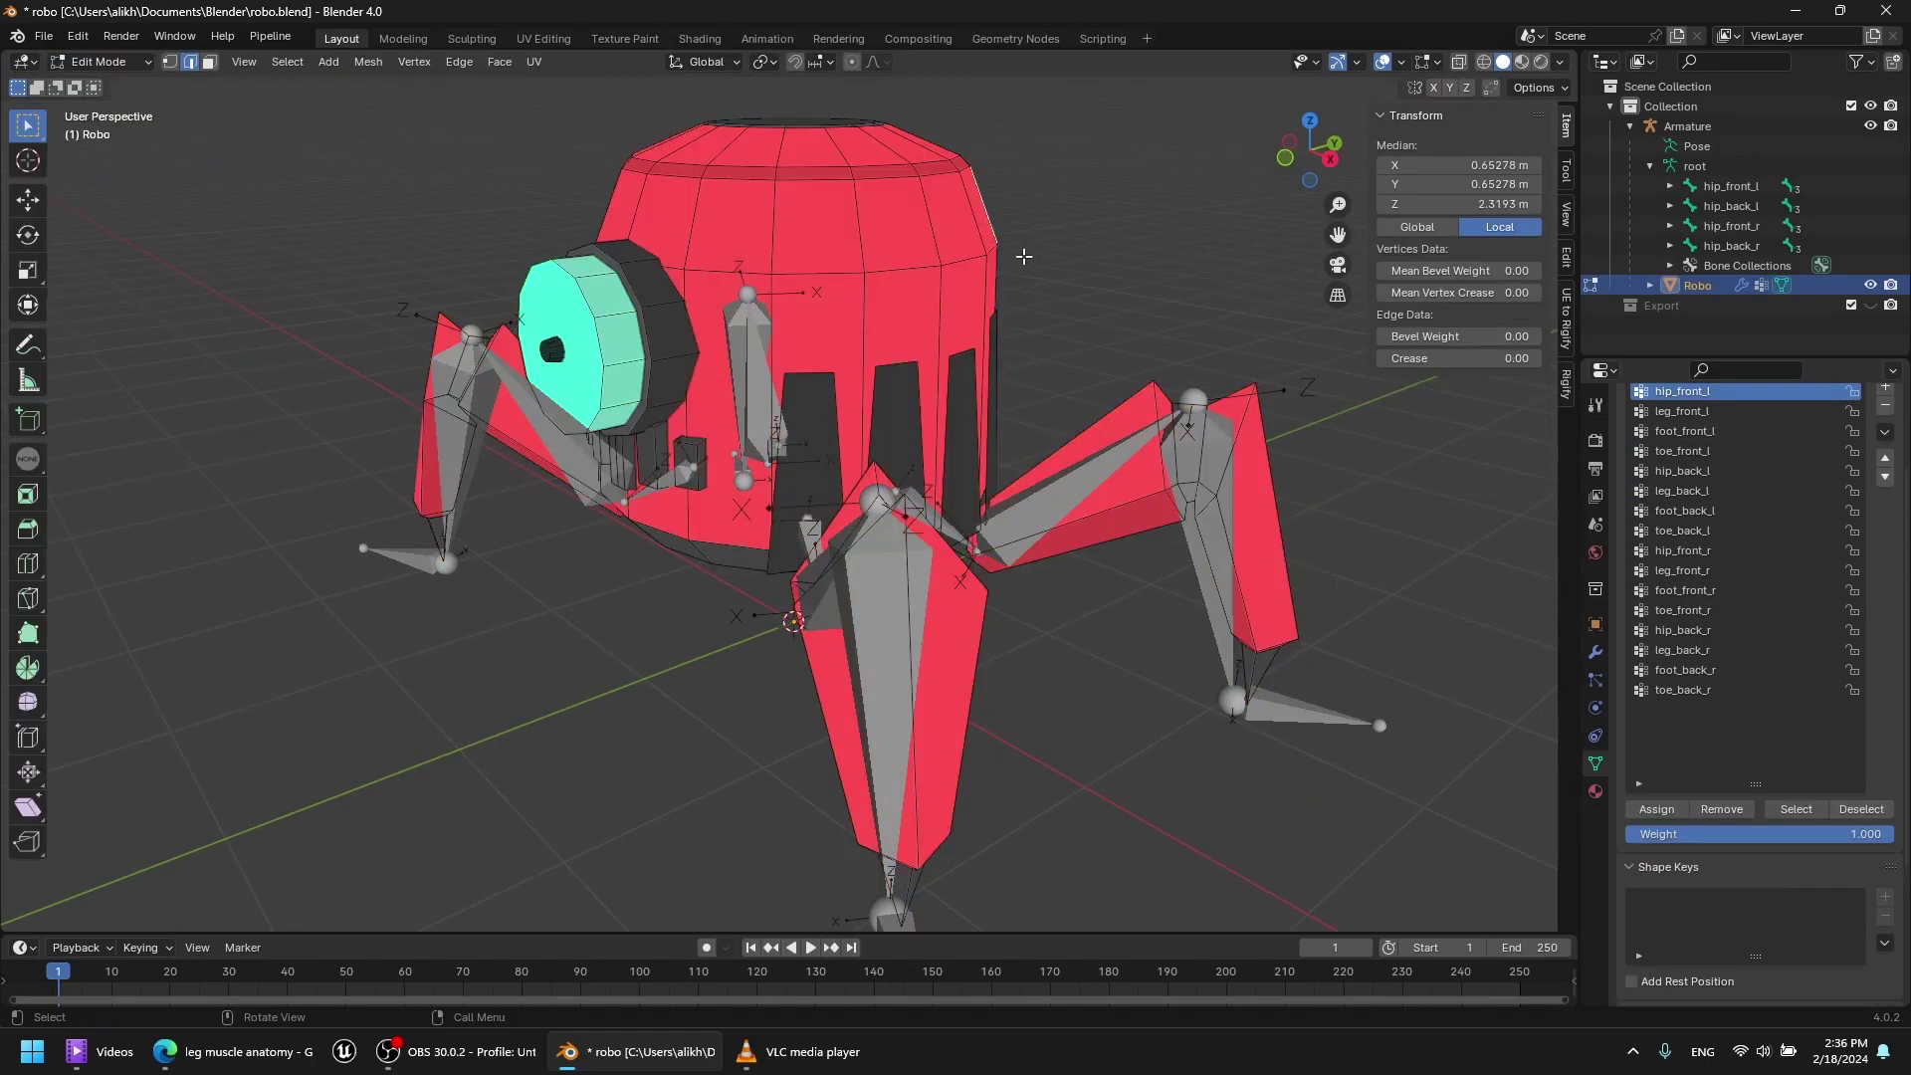
key("a")
scroll(1737, 617, "up", 1)
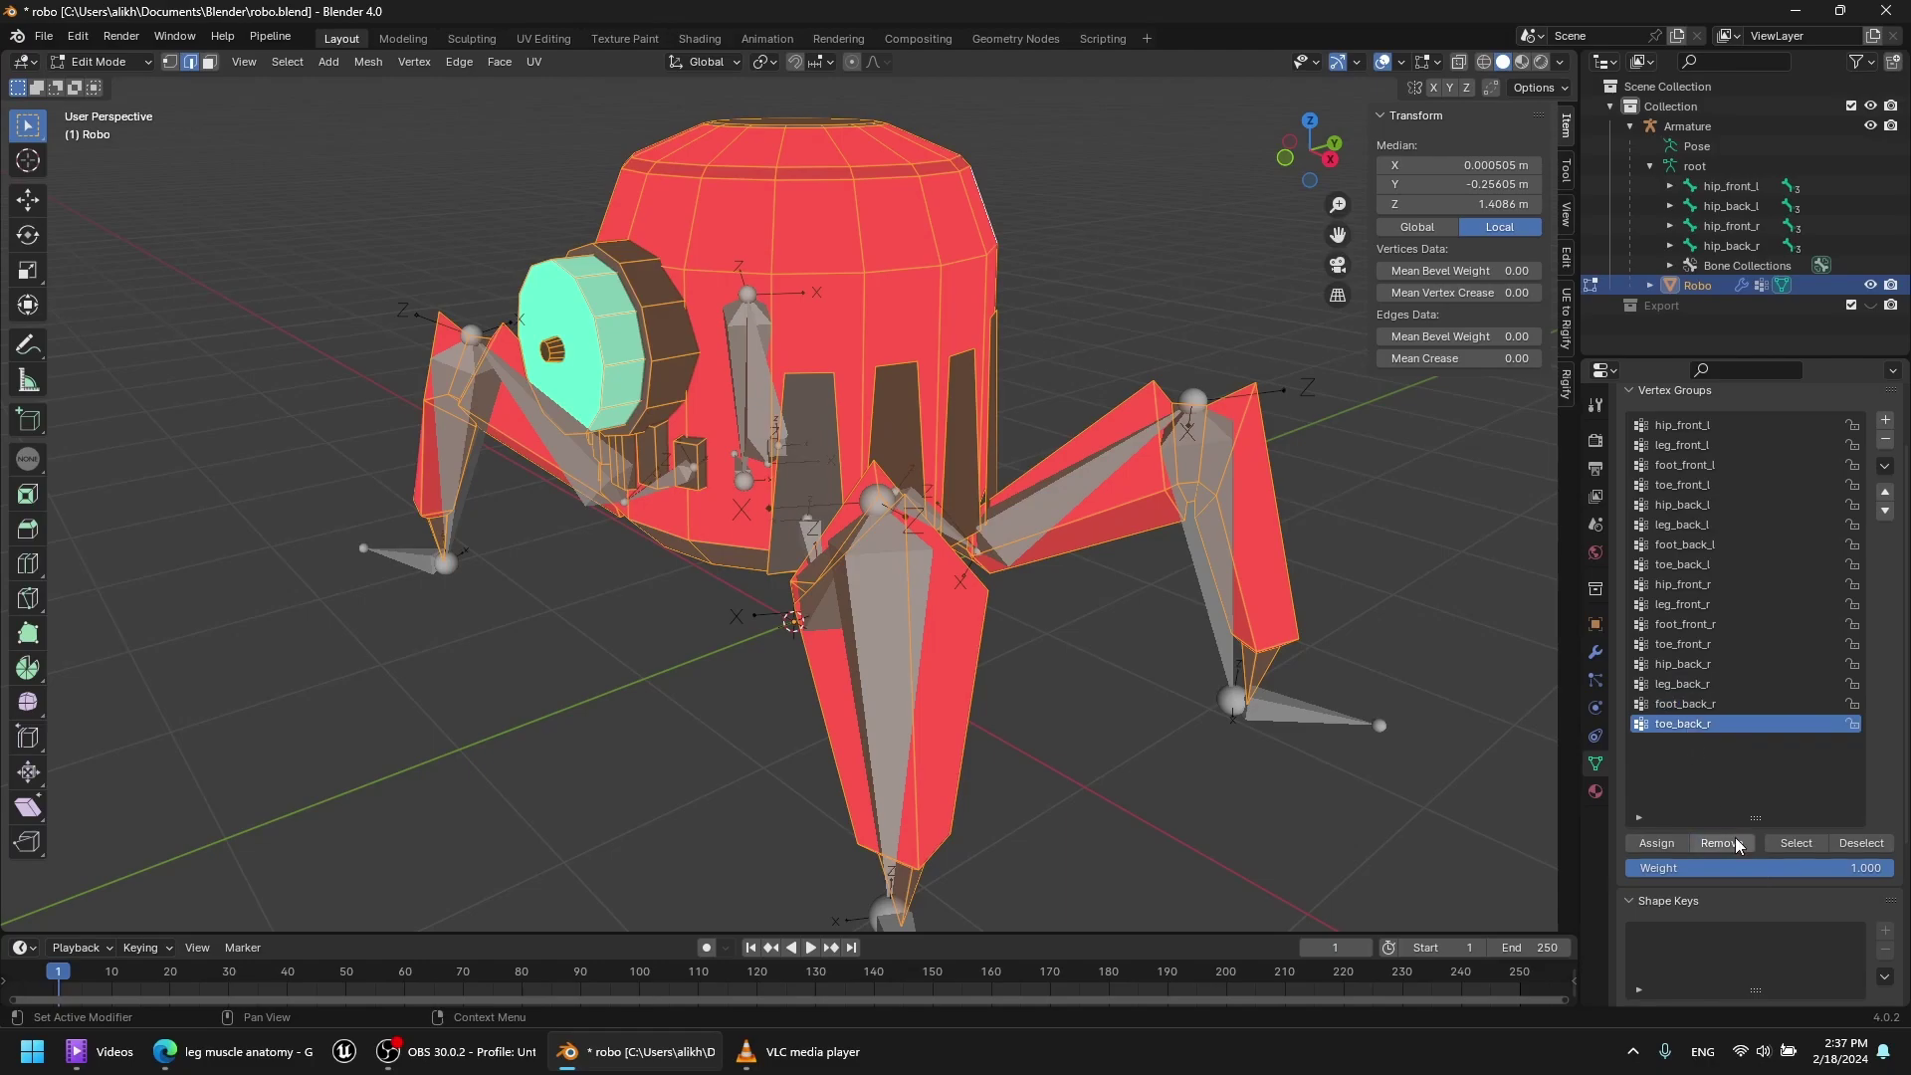
left_click(1122, 314)
Clear the selection on the Robo mesh and isolate its front left leg by hiding everything else in Edit Mode.
middle_click_drag(1122, 315, 1167, 317)
scroll(1167, 316, "up", 2)
key("Tab")
left_click(124, 36)
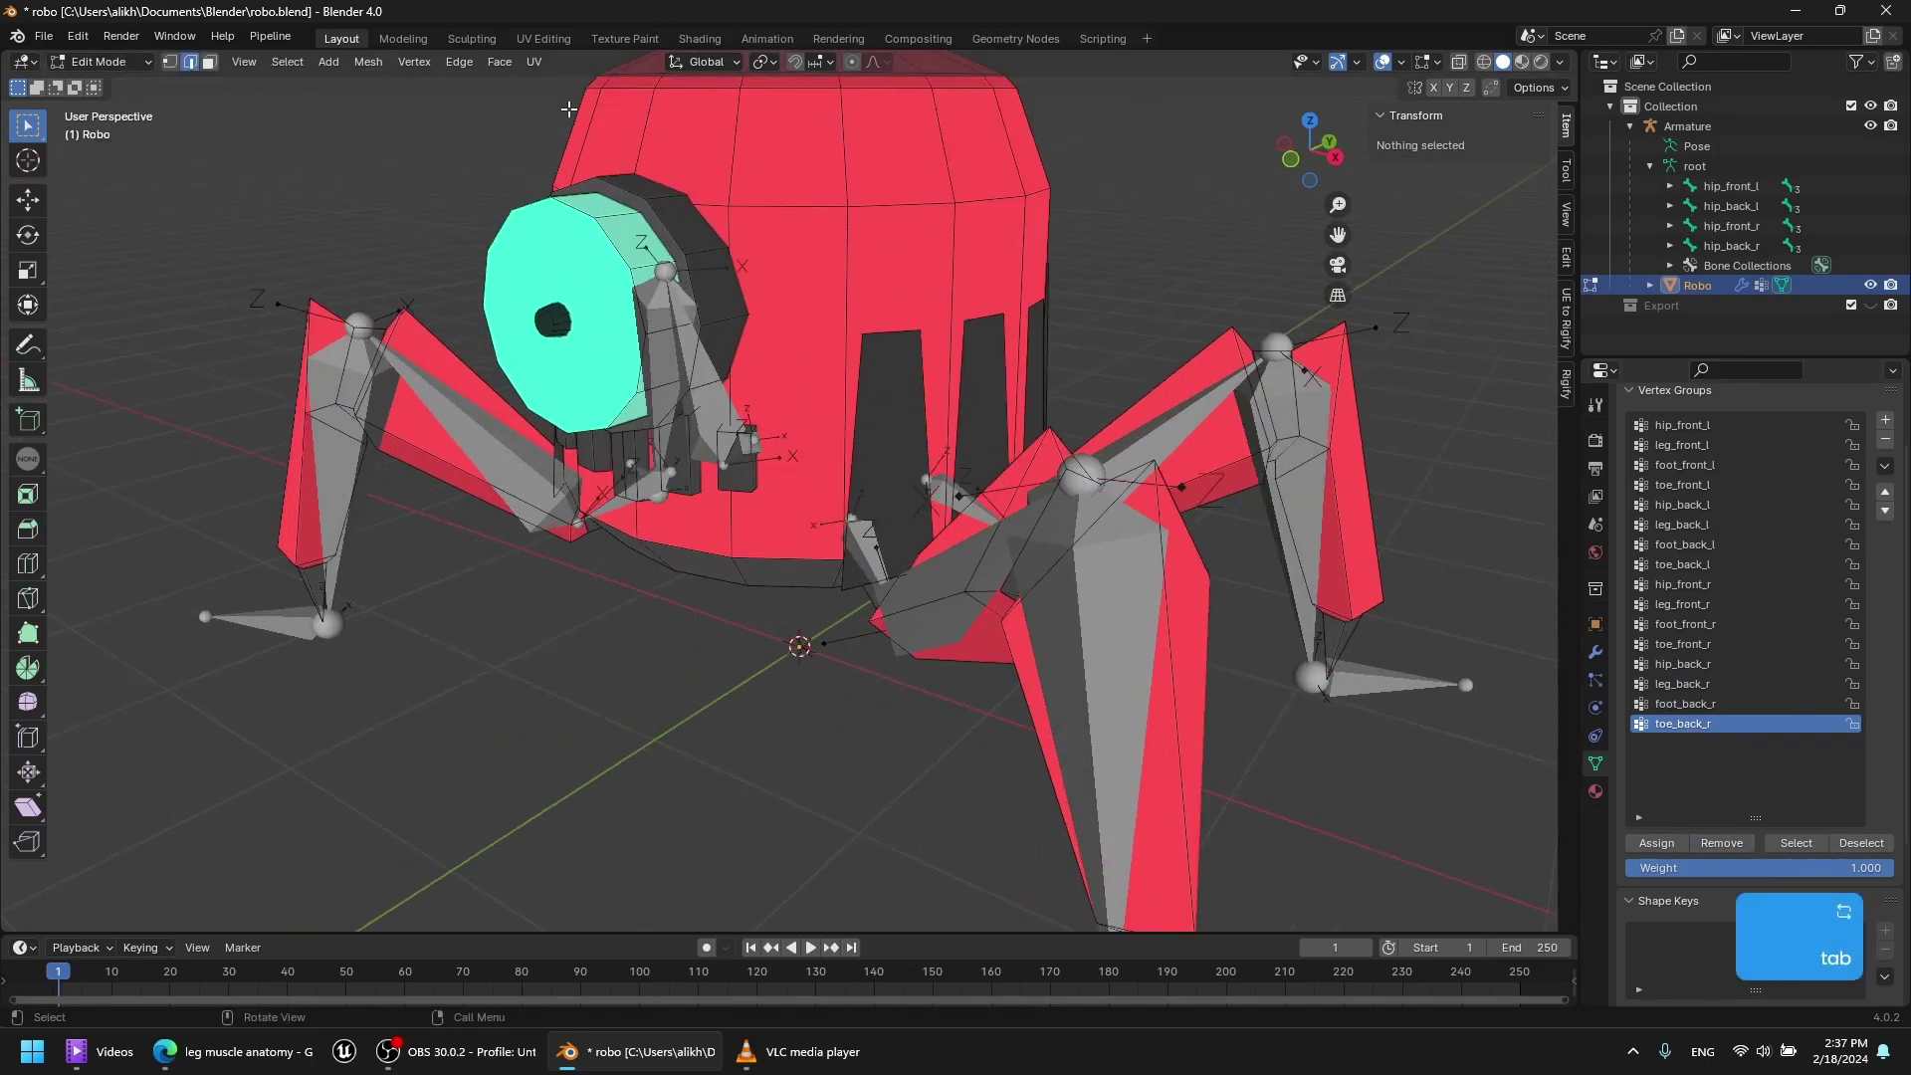
middle_click_drag(512, 80, 542, 84)
mouse_move(804, 508)
middle_mouse_down()
mouse_move(955, 517)
mouse_move(836, 514)
middle_mouse_up()
scroll(896, 597, "down", 3)
left_click(924, 663)
middle_click_drag(923, 663, 1008, 573)
scroll(1073, 572, "up", 2)
middle_click_drag(1007, 573, 957, 557, "shift")
key("l")
key("shift+h")
Select all faces of the front left leg's short hip segment in face select mode, including those behind.
left_click(766, 448)
scroll(811, 492, "up", 2)
key("alt+z")
scroll(818, 502, "up", 4)
middle_click_drag(818, 502, 900, 491)
left_click_drag(901, 491, 812, 677)
key("3")
left_click_drag(879, 541, 817, 686)
mouse_move(901, 657)
middle_mouse_down()
mouse_move(969, 630)
mouse_move(1082, 714)
mouse_move(1085, 676)
mouse_move(1110, 667)
mouse_move(1106, 683)
mouse_move(1440, 463)
middle_mouse_up()
key("alt+z")
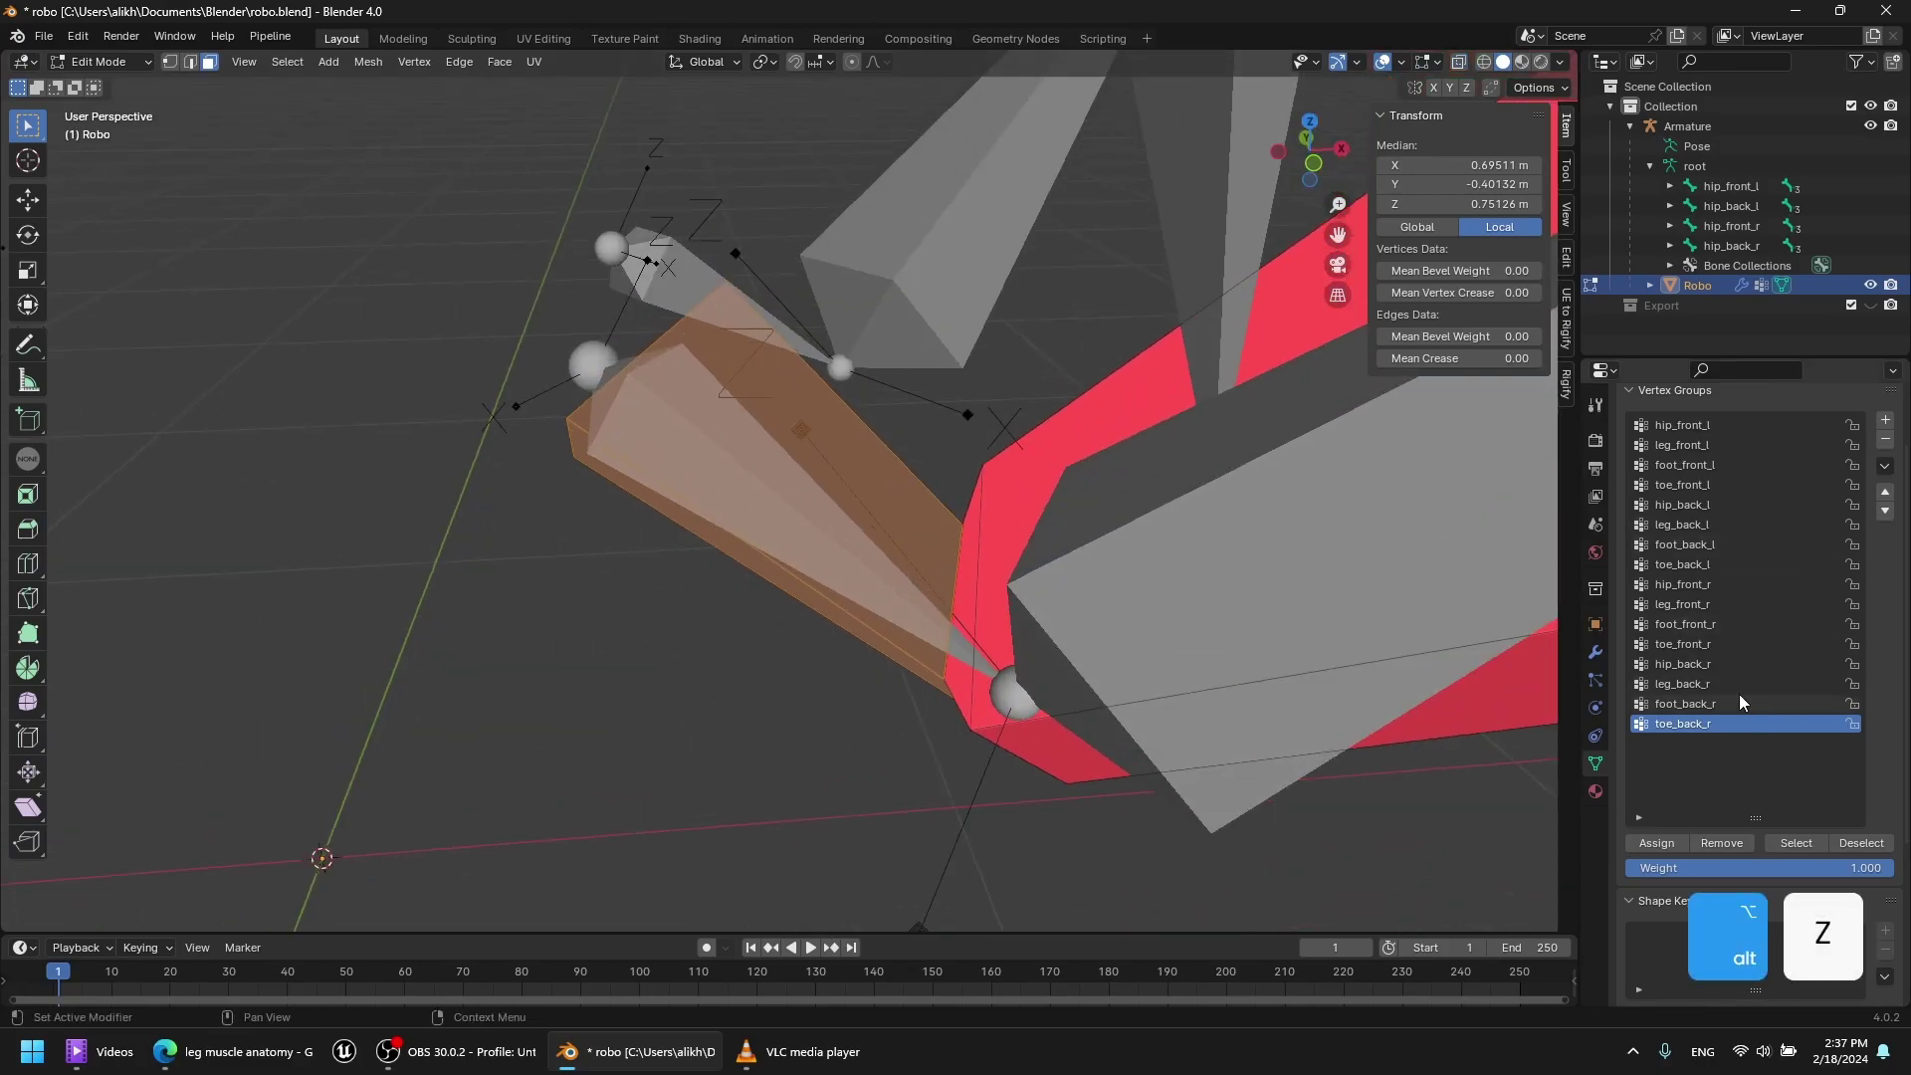
Assign the selected hip faces to the hip_front_l vertex group with weight 1.000.
left_click(1718, 422)
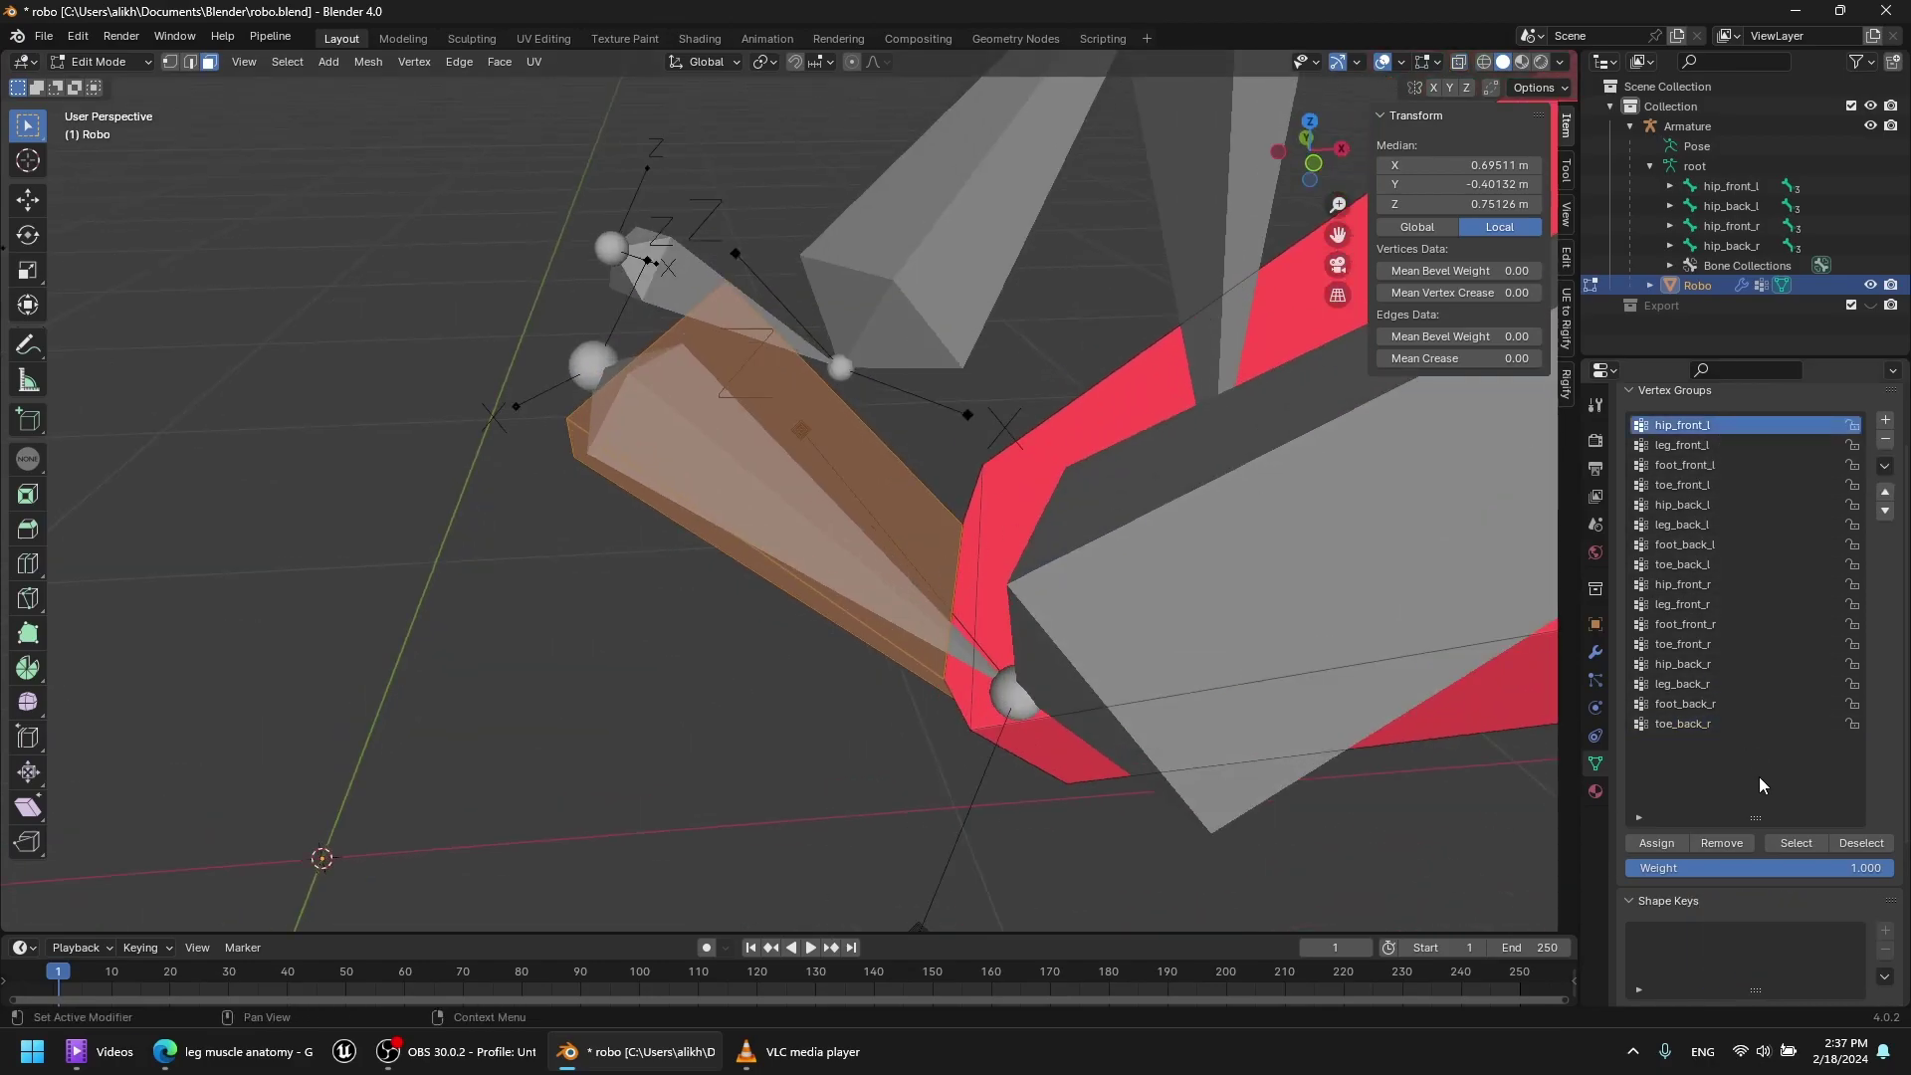
middle_click_drag(1328, 687, 1334, 517)
left_click(1660, 846)
middle_click_drag(1085, 637, 1156, 593)
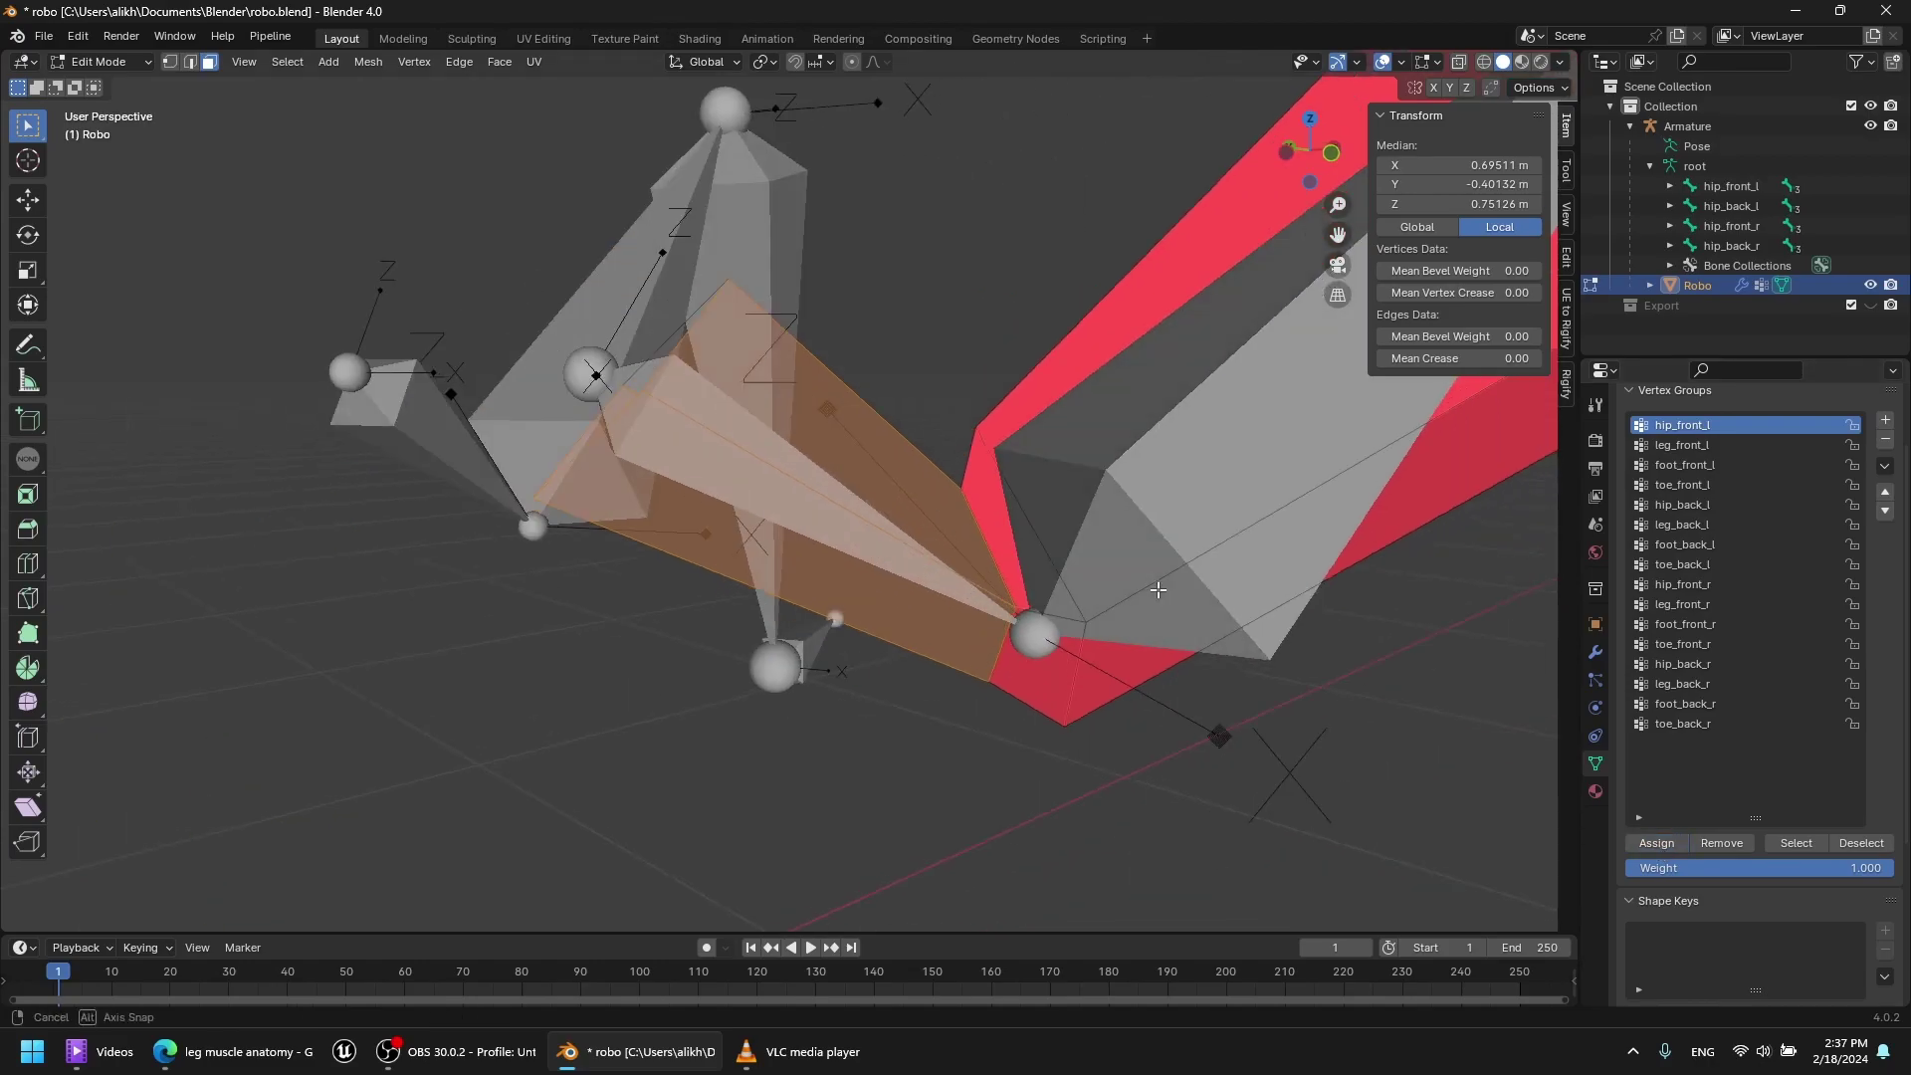
Switch the Robo mesh to Weight Paint mode and check the hip_front_l weights on the isolated leg.
scroll(1156, 558, "down", 4)
middle_click_drag(1160, 512, 1059, 501, "shift")
left_click(103, 62)
left_click(116, 170)
scroll(776, 418, "up", 2)
mouse_move(856, 388)
middle_mouse_down()
mouse_move(771, 496)
mouse_move(806, 474)
mouse_move(900, 511)
mouse_move(972, 474)
mouse_move(1015, 498)
mouse_move(1036, 482)
middle_mouse_up()
scroll(899, 512, "down", 1)
Select the faces of the front left leg's upper segment in Edit Mode, adding the small faces at the knee end.
key("Tab")
key("alt+z")
left_click_drag(934, 320, 799, 616)
middle_click_drag(995, 572, 920, 601)
scroll(921, 601, "up", 1)
middle_click_drag(1148, 328, 1170, 302)
left_click(1168, 299, "shift")
left_click(1123, 329, "shift")
left_click(1159, 526, "shift")
left_click(1178, 507, "shift")
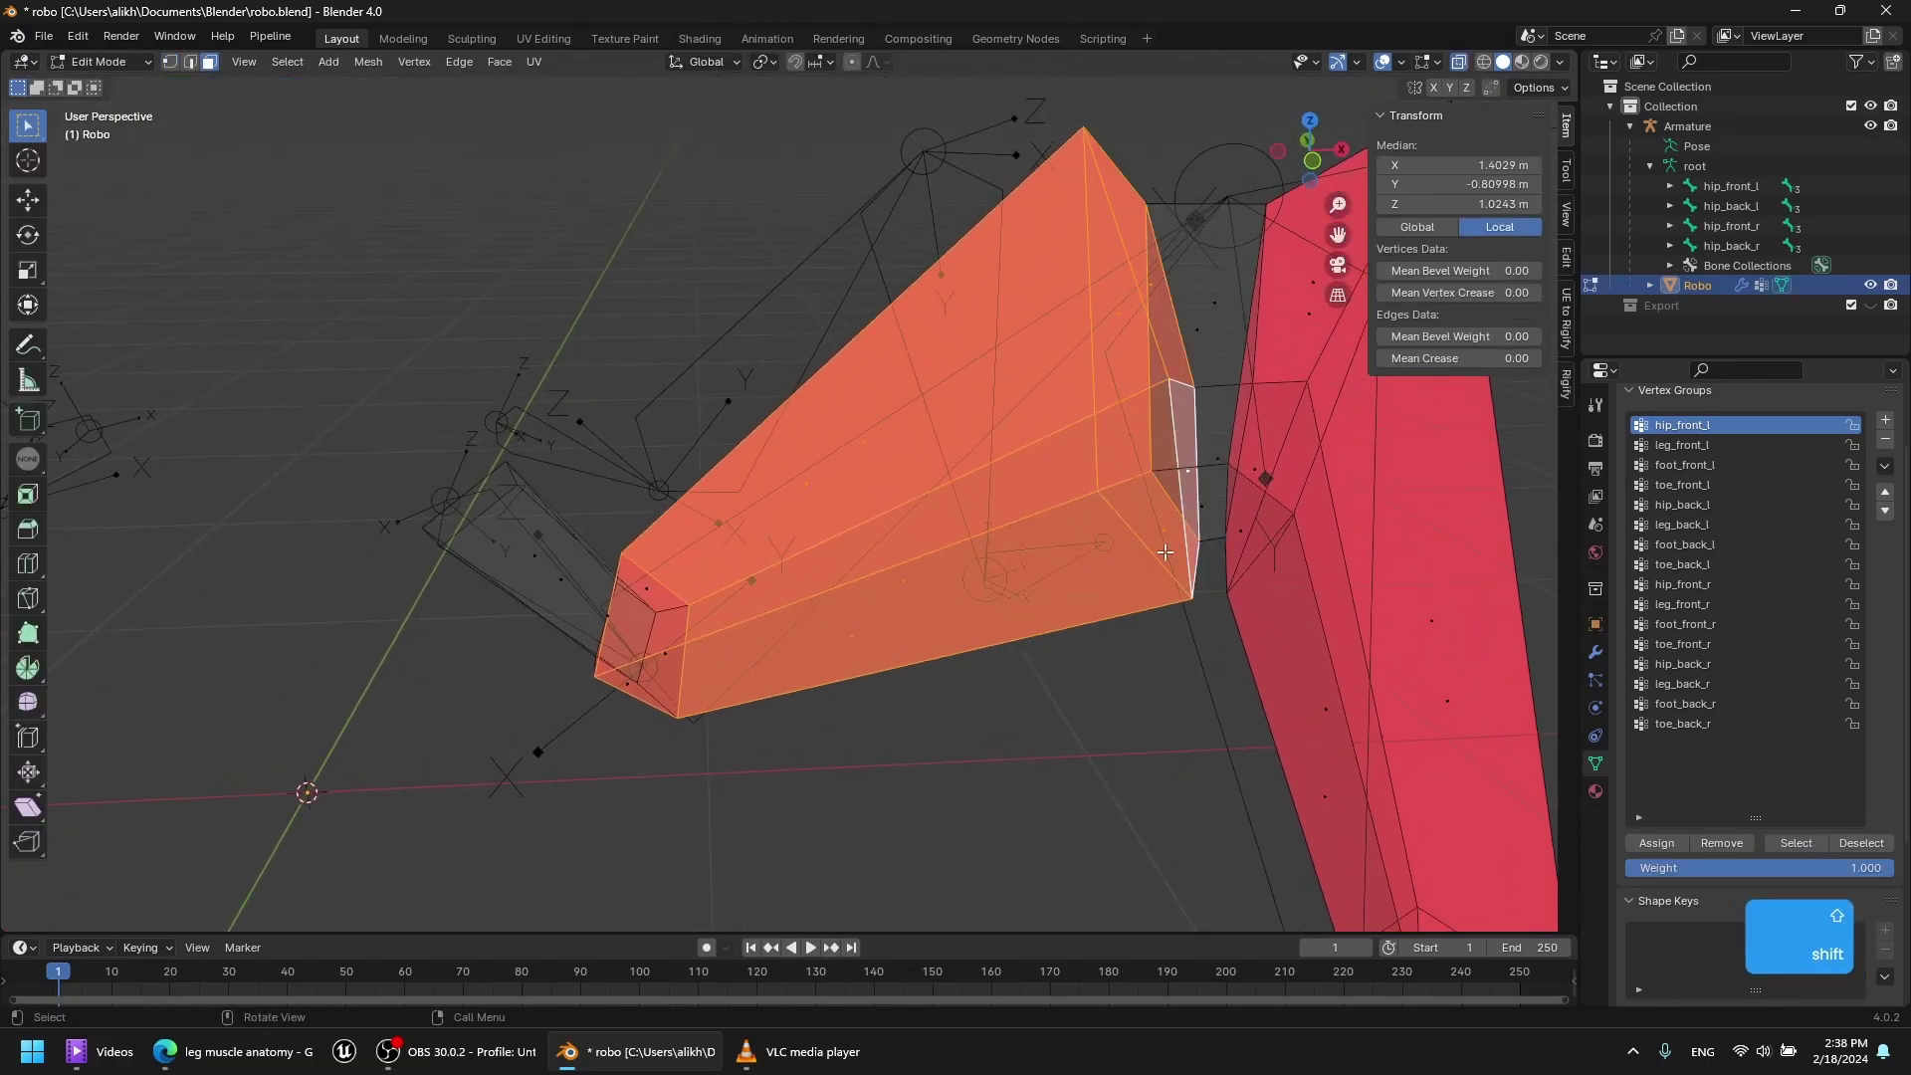
key("alt+z")
key("alt+z")
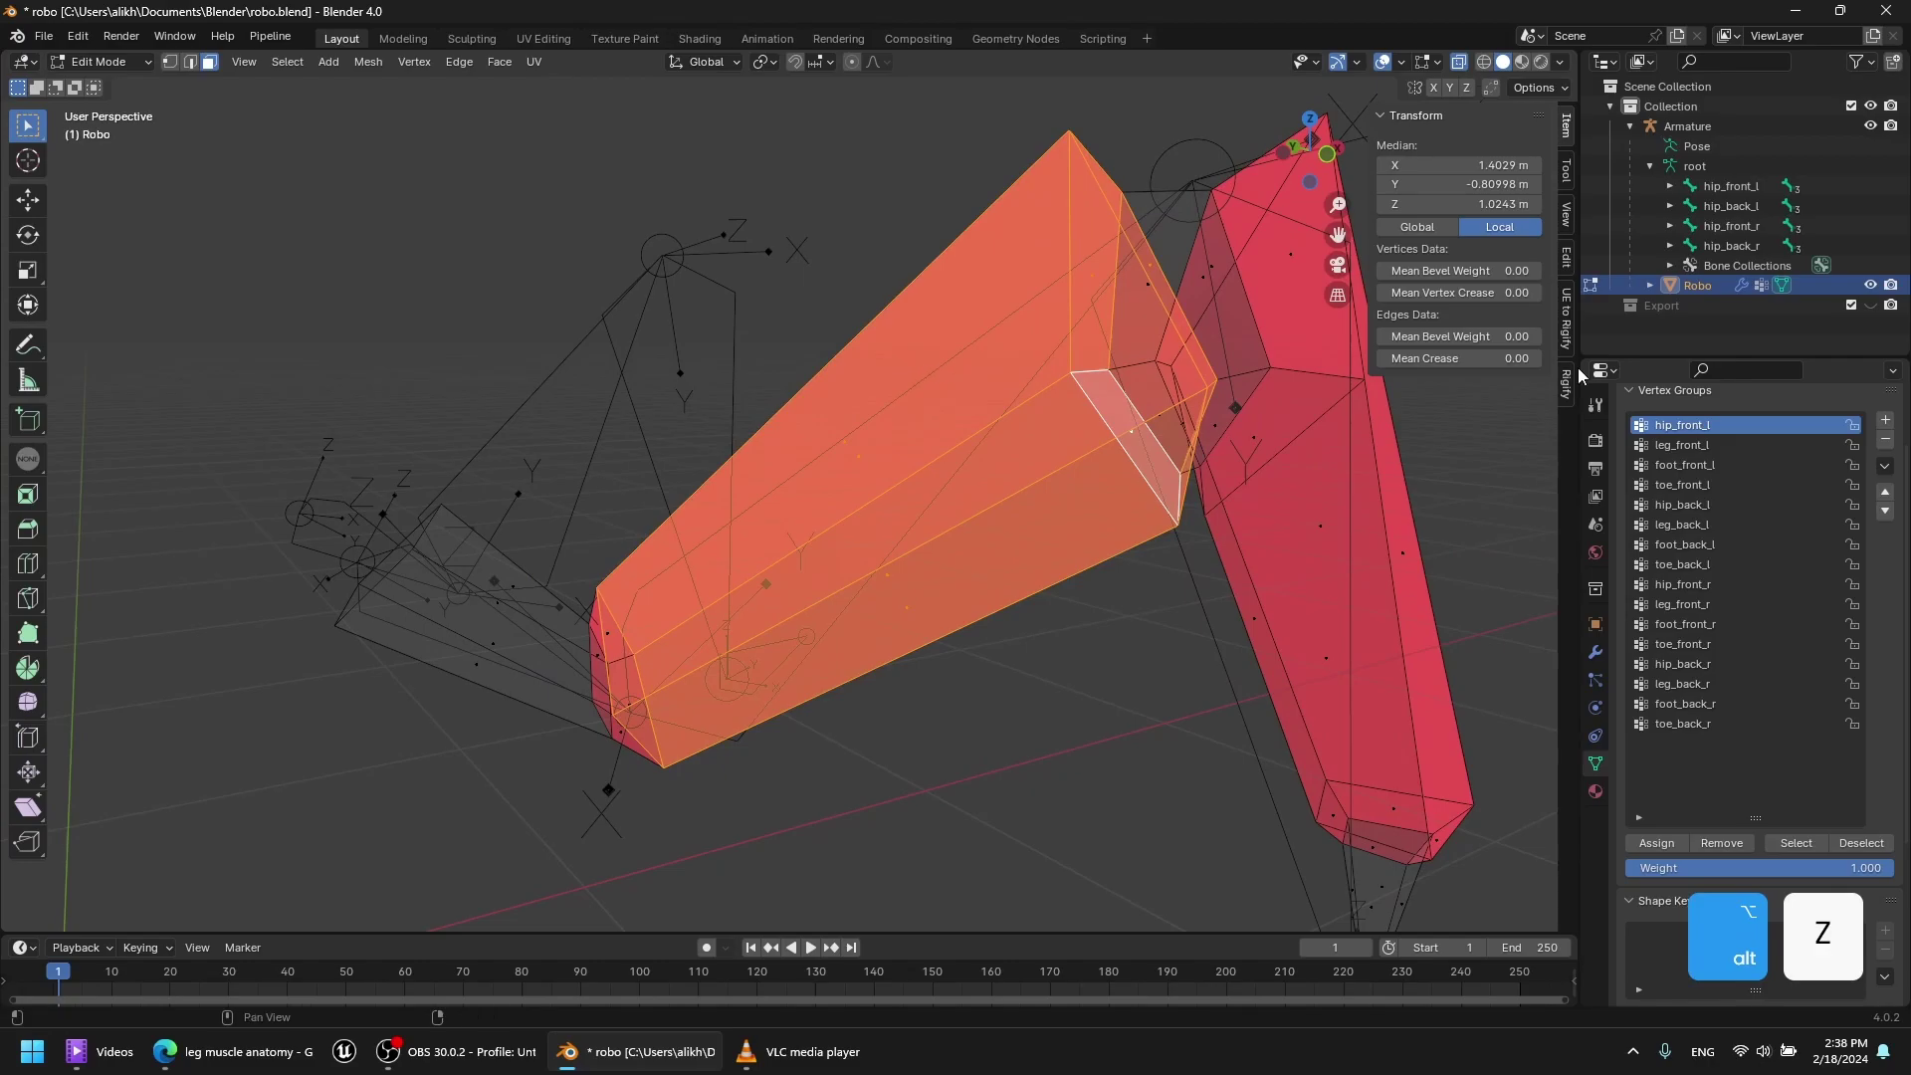
key("alt+z")
Undo the mistaken fill on hip_front_l and fill the selected upper-segment faces with weight 1.000 in leg_front_l.
key("Tab")
key("ctrl+x")
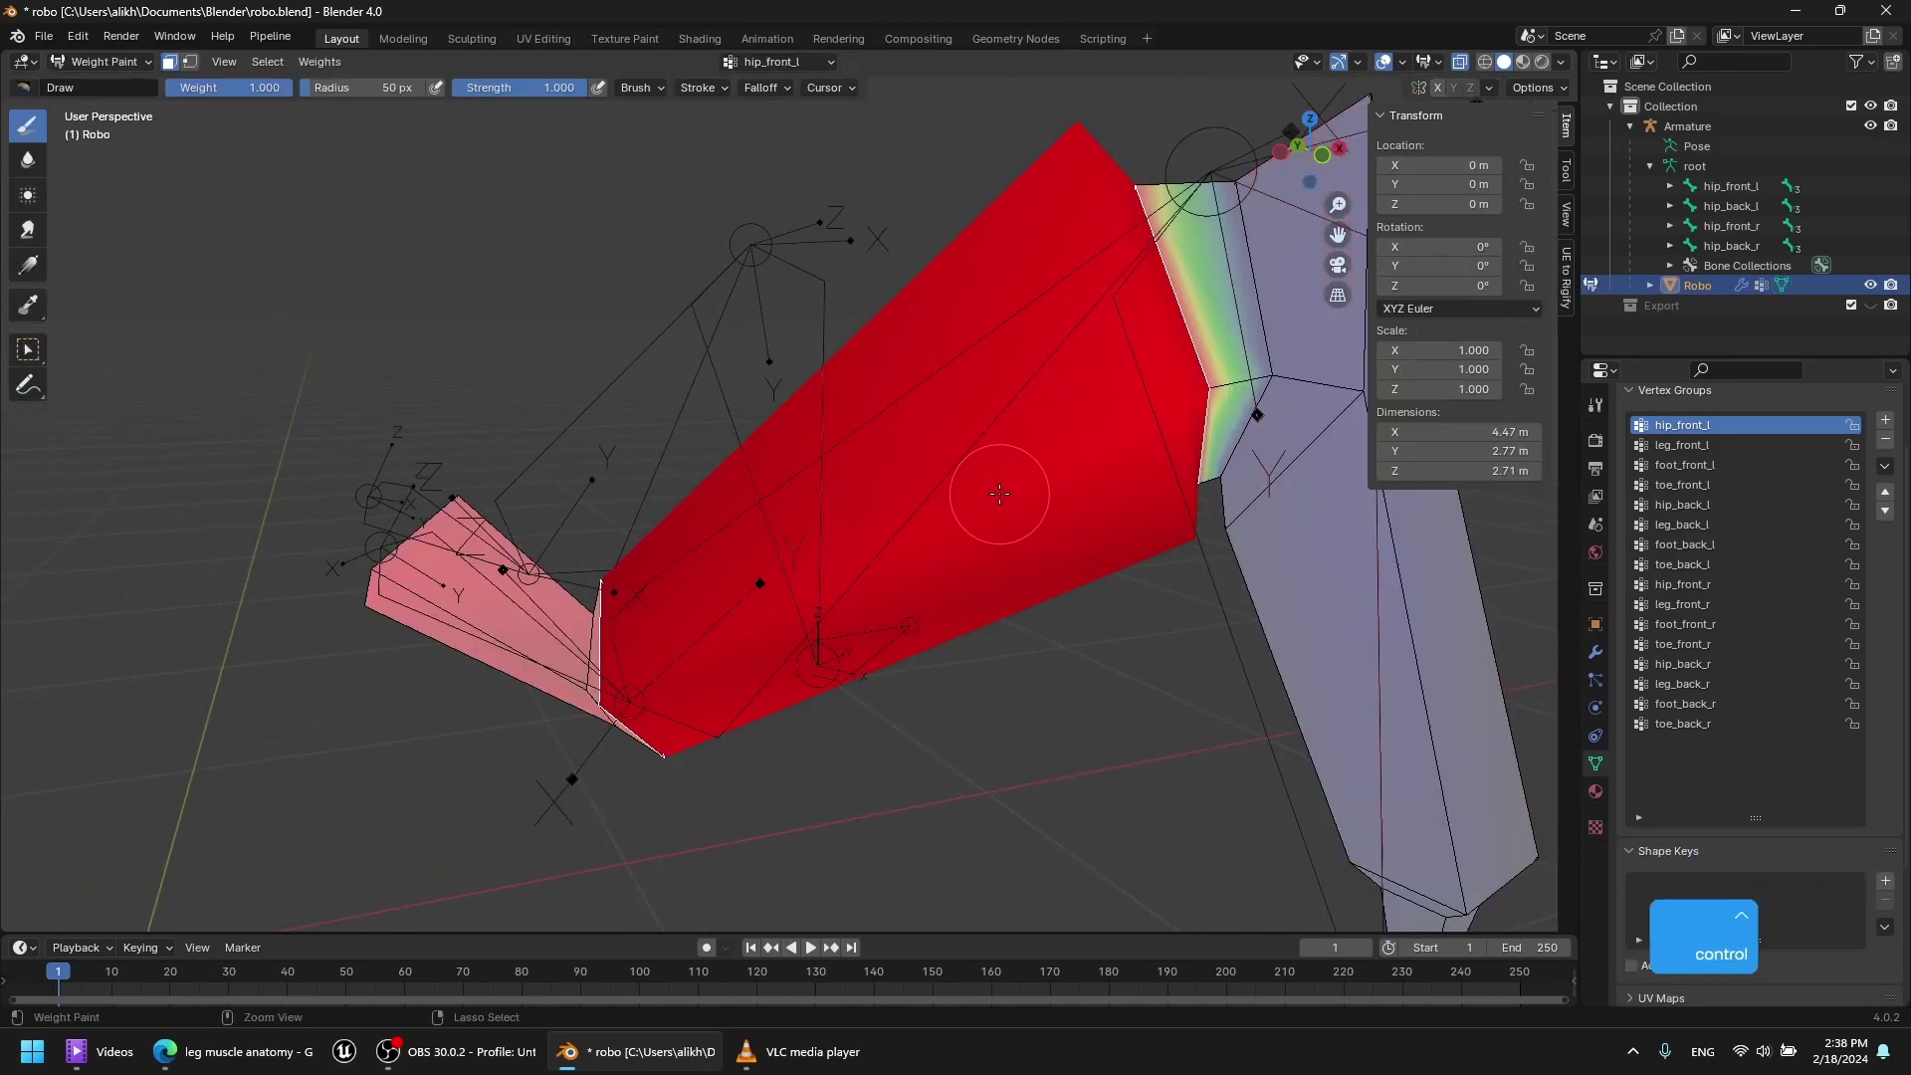
key("ctrl+z")
left_click(1704, 450)
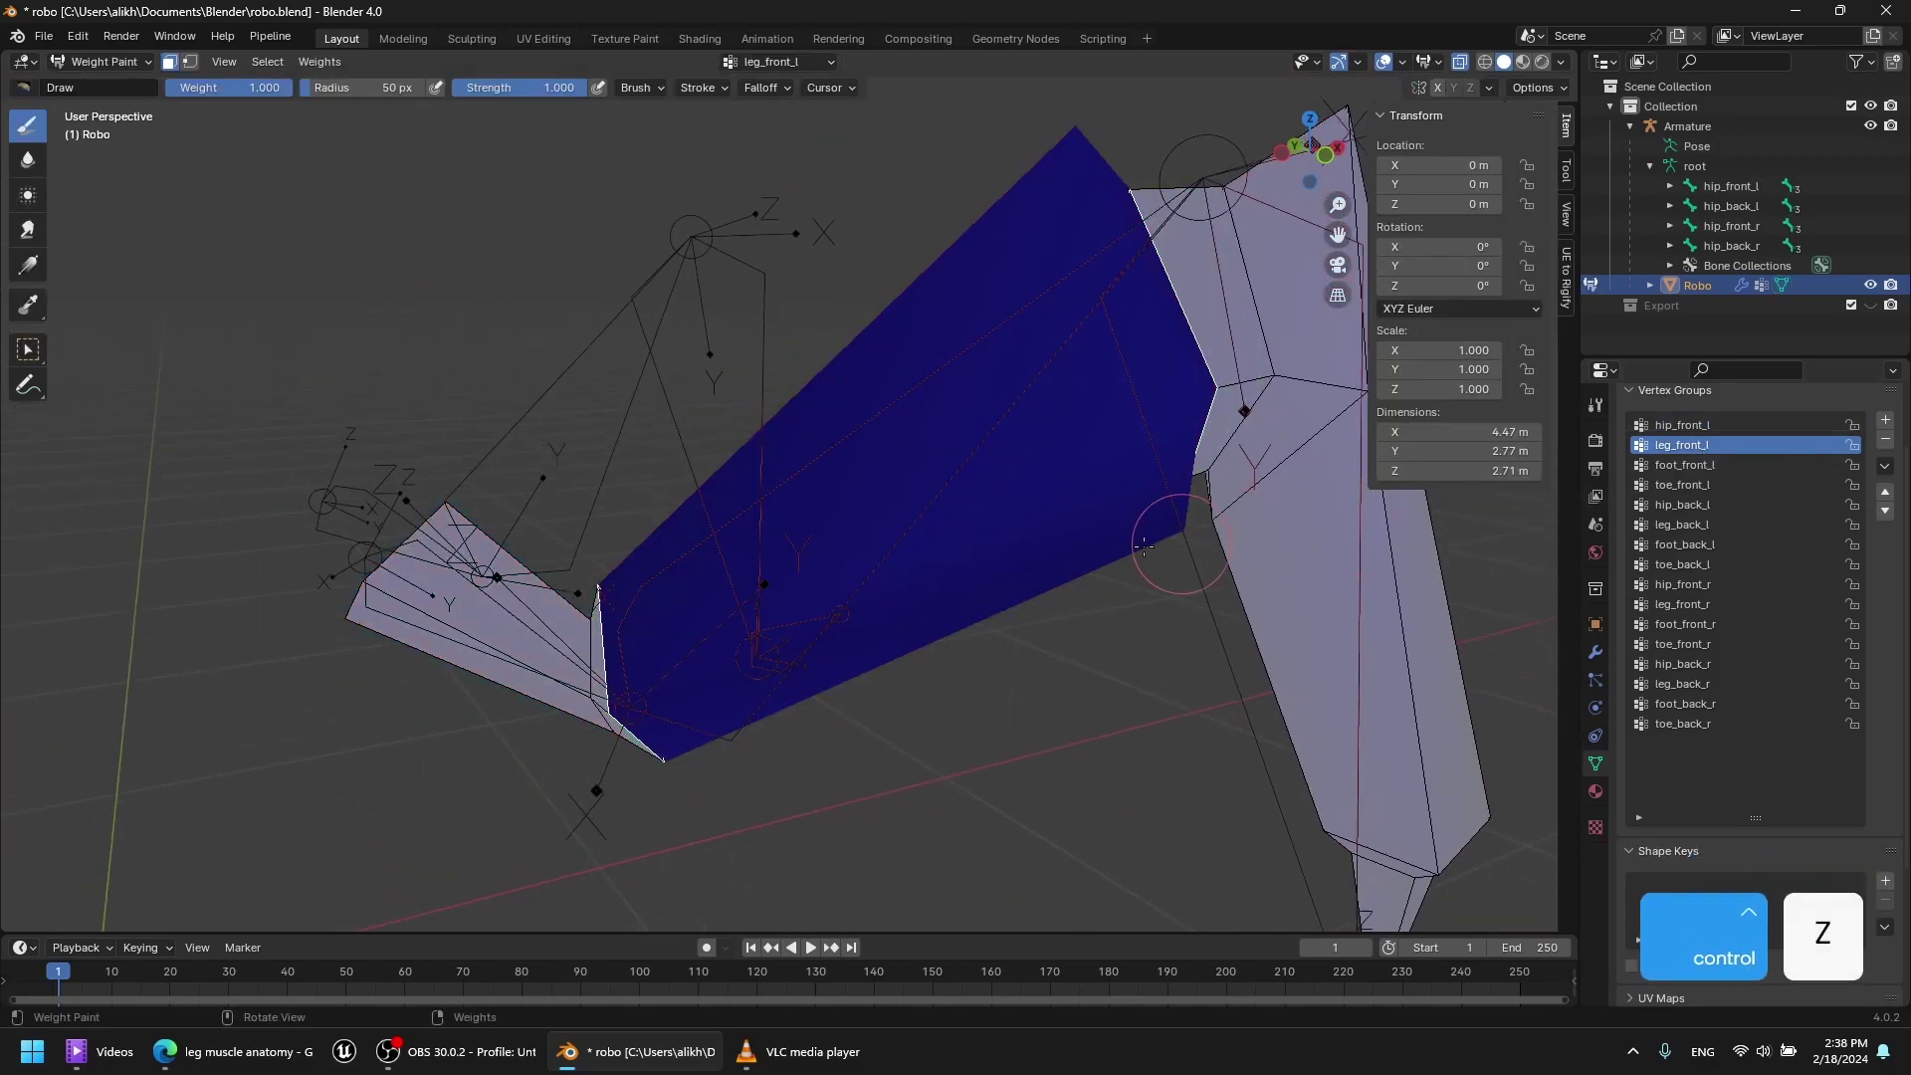
key("ctrl+x")
left_click(1712, 427)
left_click(1707, 449)
middle_click_drag(1392, 522, 1088, 584, "shift")
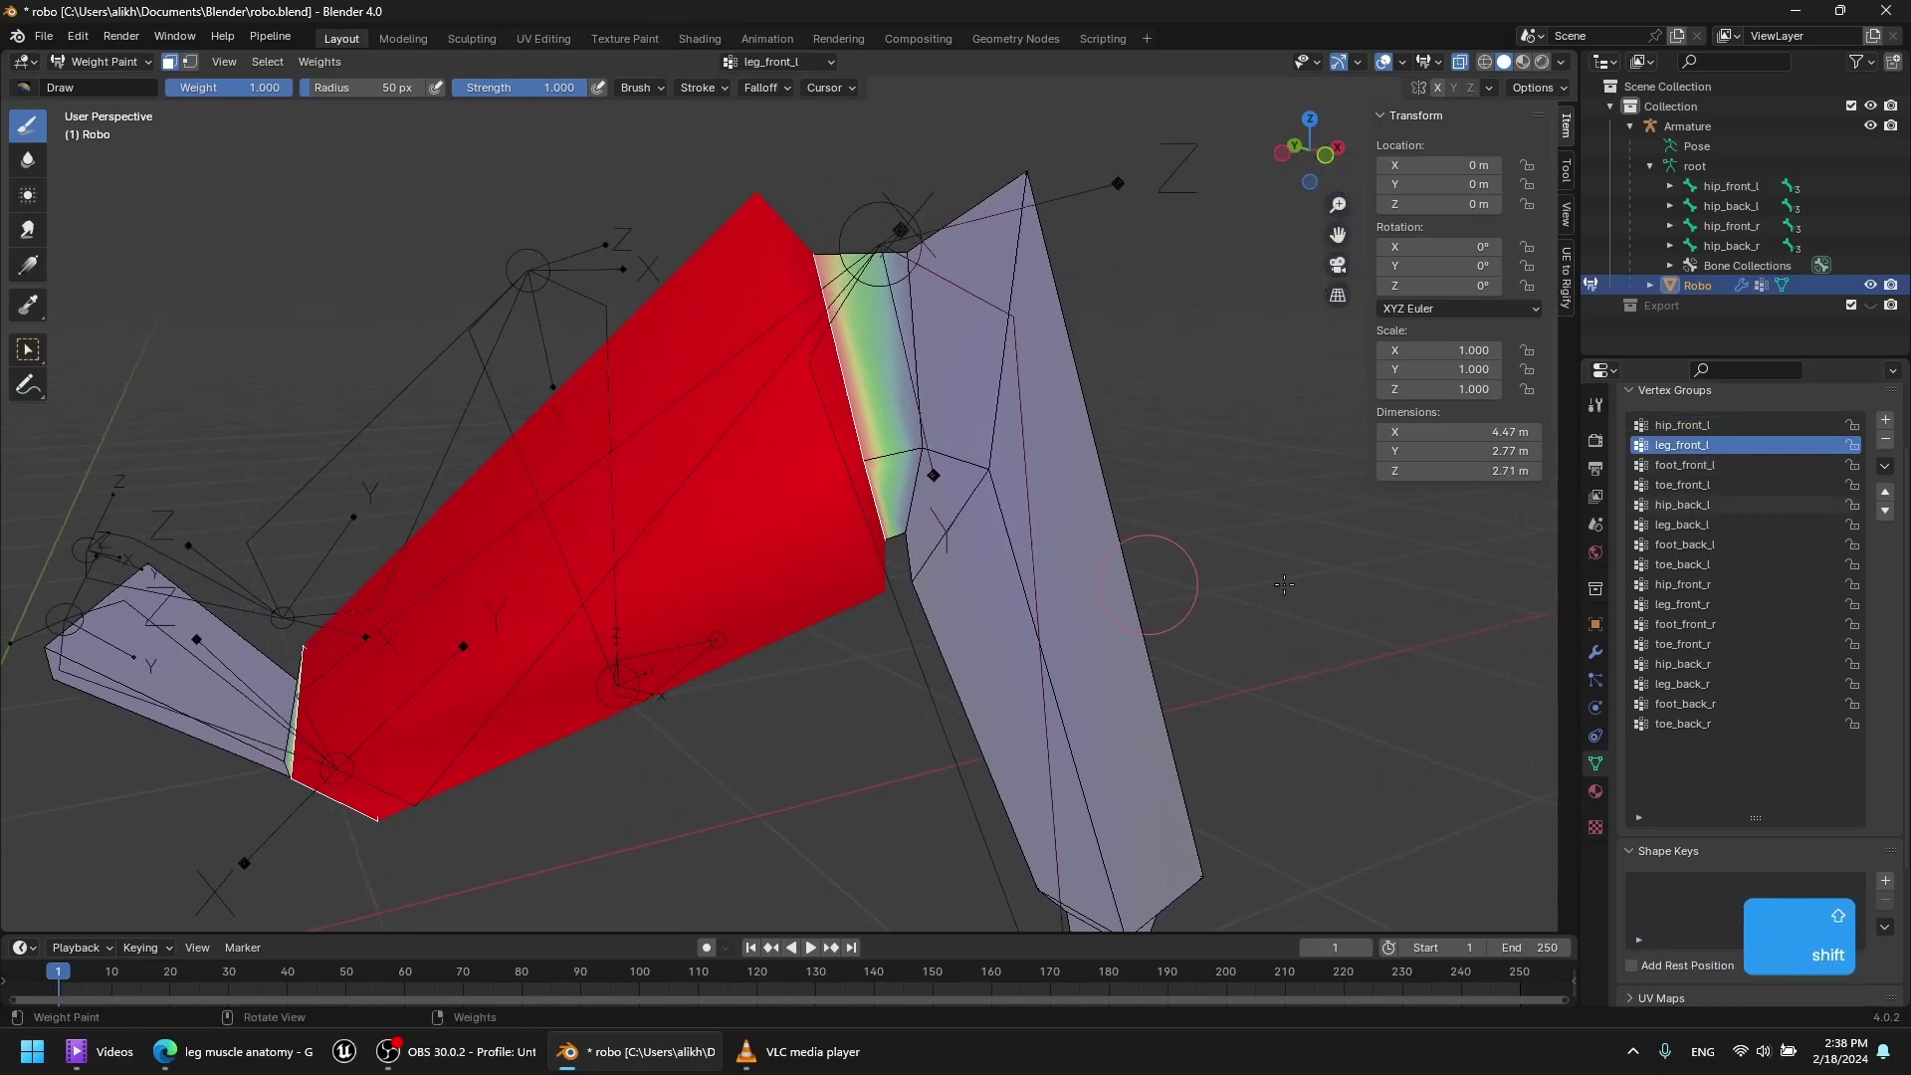
Make foot_front_l the active vertex group, select the front left leg's lower segment faces and grow the selection.
left_click(1715, 465)
key("Tab")
middle_click_drag(1098, 497, 1105, 538)
left_click_drag(1129, 571, 1037, 705)
left_click_drag(965, 637, 1035, 762, "shift")
middle_click_drag(1120, 716, 996, 540)
left_click(288, 62)
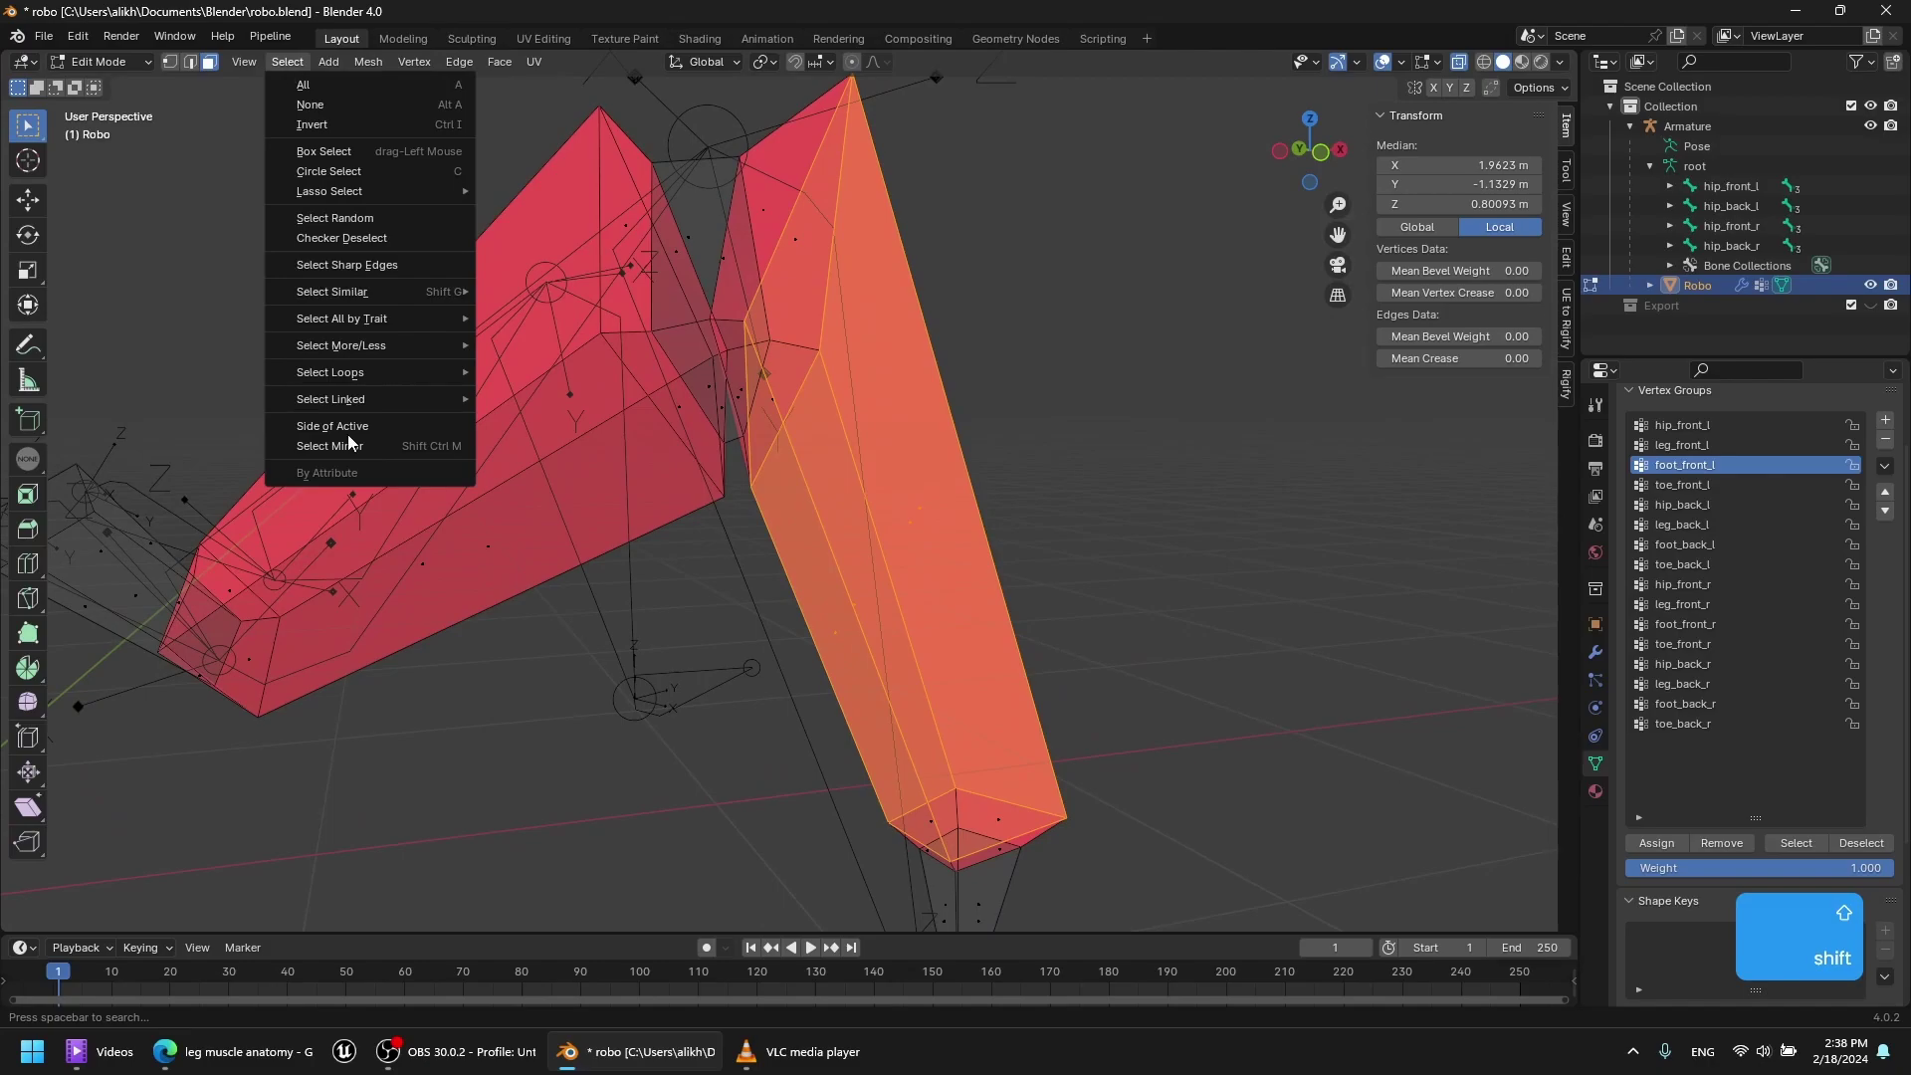
mouse_move(386, 348)
left_click(520, 346)
Fill the selected lower-segment faces of the front left leg with weight 1.000 in foot_front_l.
scroll(853, 468, "down", 3)
middle_click_drag(851, 466, 876, 480)
scroll(876, 480, "up", 3)
key("Tab")
key("ctrl+x")
Add the pointed foot tip to the selection and fill it with weight 1.000 in foot_front_l.
scroll(1049, 618, "down", 3)
middle_click_drag(1049, 637, 1014, 573, "shift")
scroll(1015, 572, "up", 1)
key("Tab")
left_click_drag(989, 572, 844, 715, "shift")
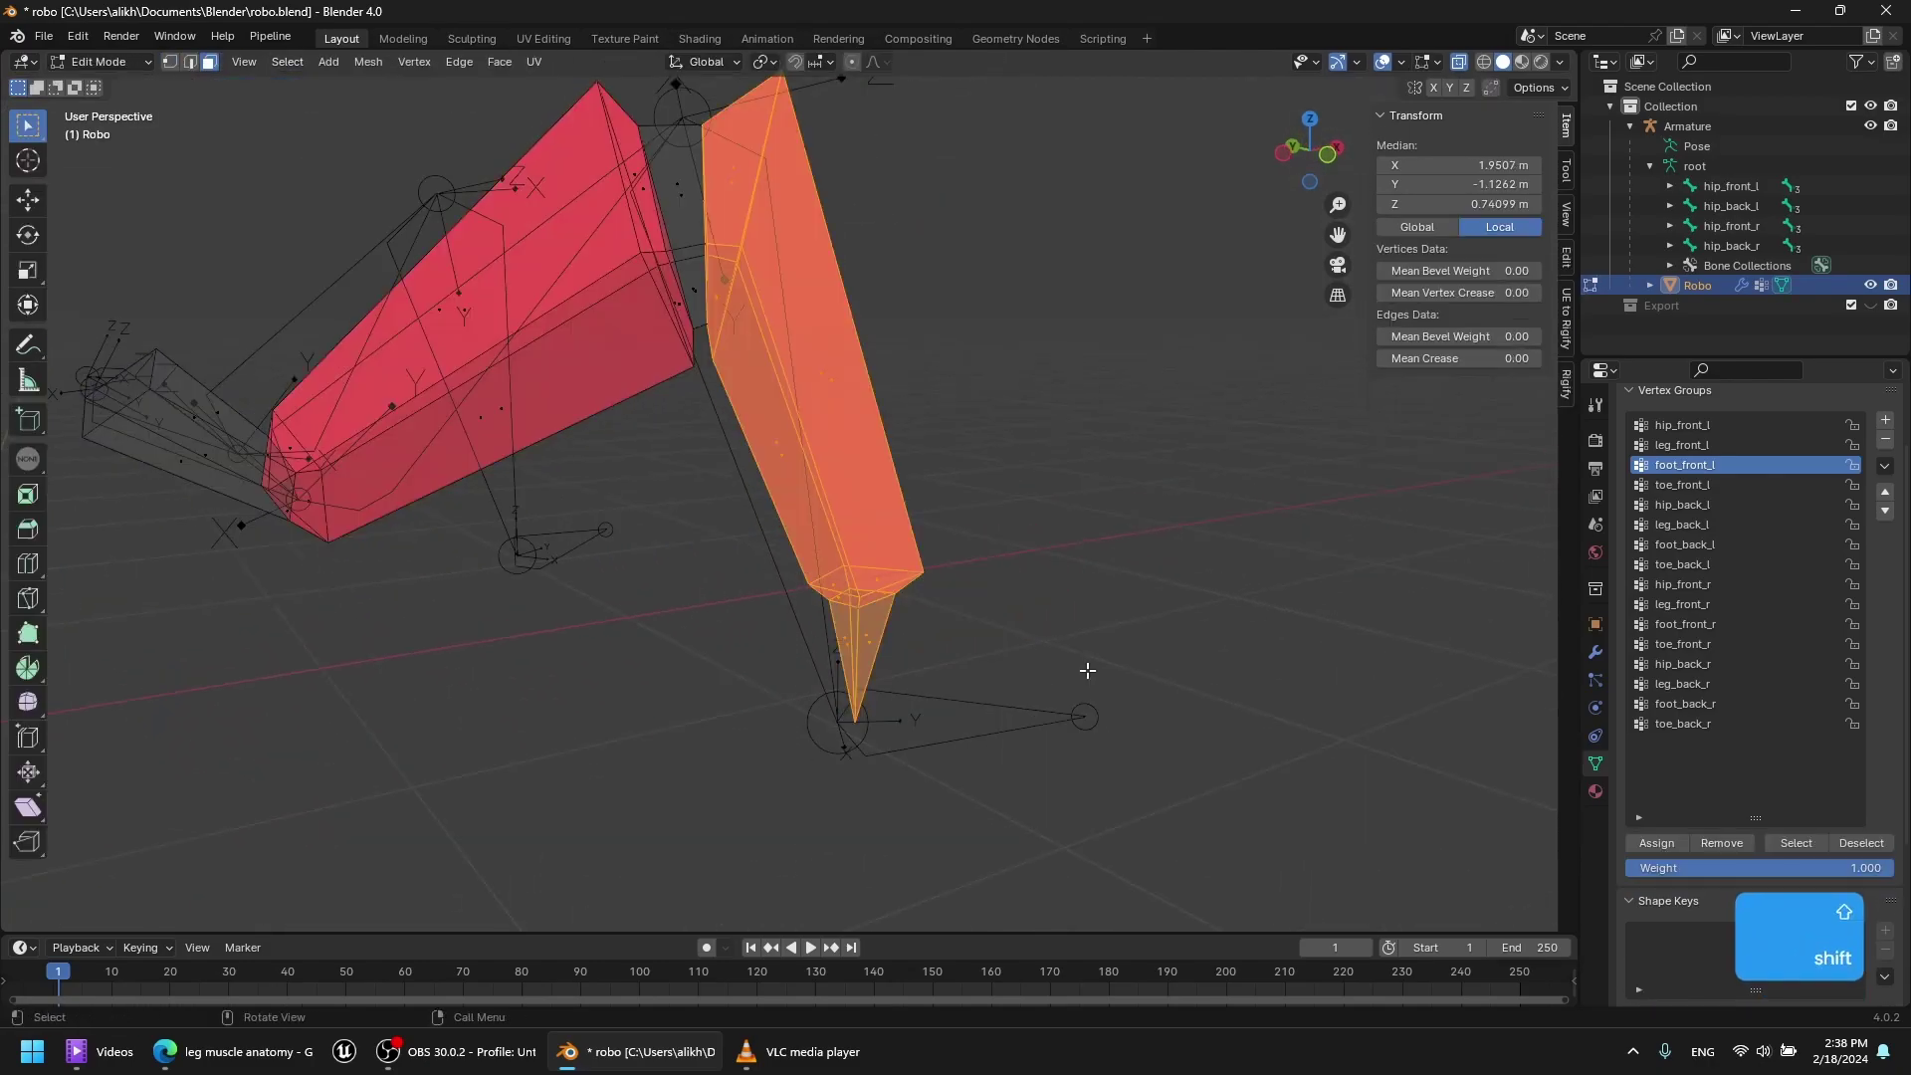
key("Tab")
key("ctrl+x")
Delete the four unused toe vertex groups: toe_front_l, toe_back_l, toe_front_r and toe_back_r.
key("Tab")
left_click(1692, 486)
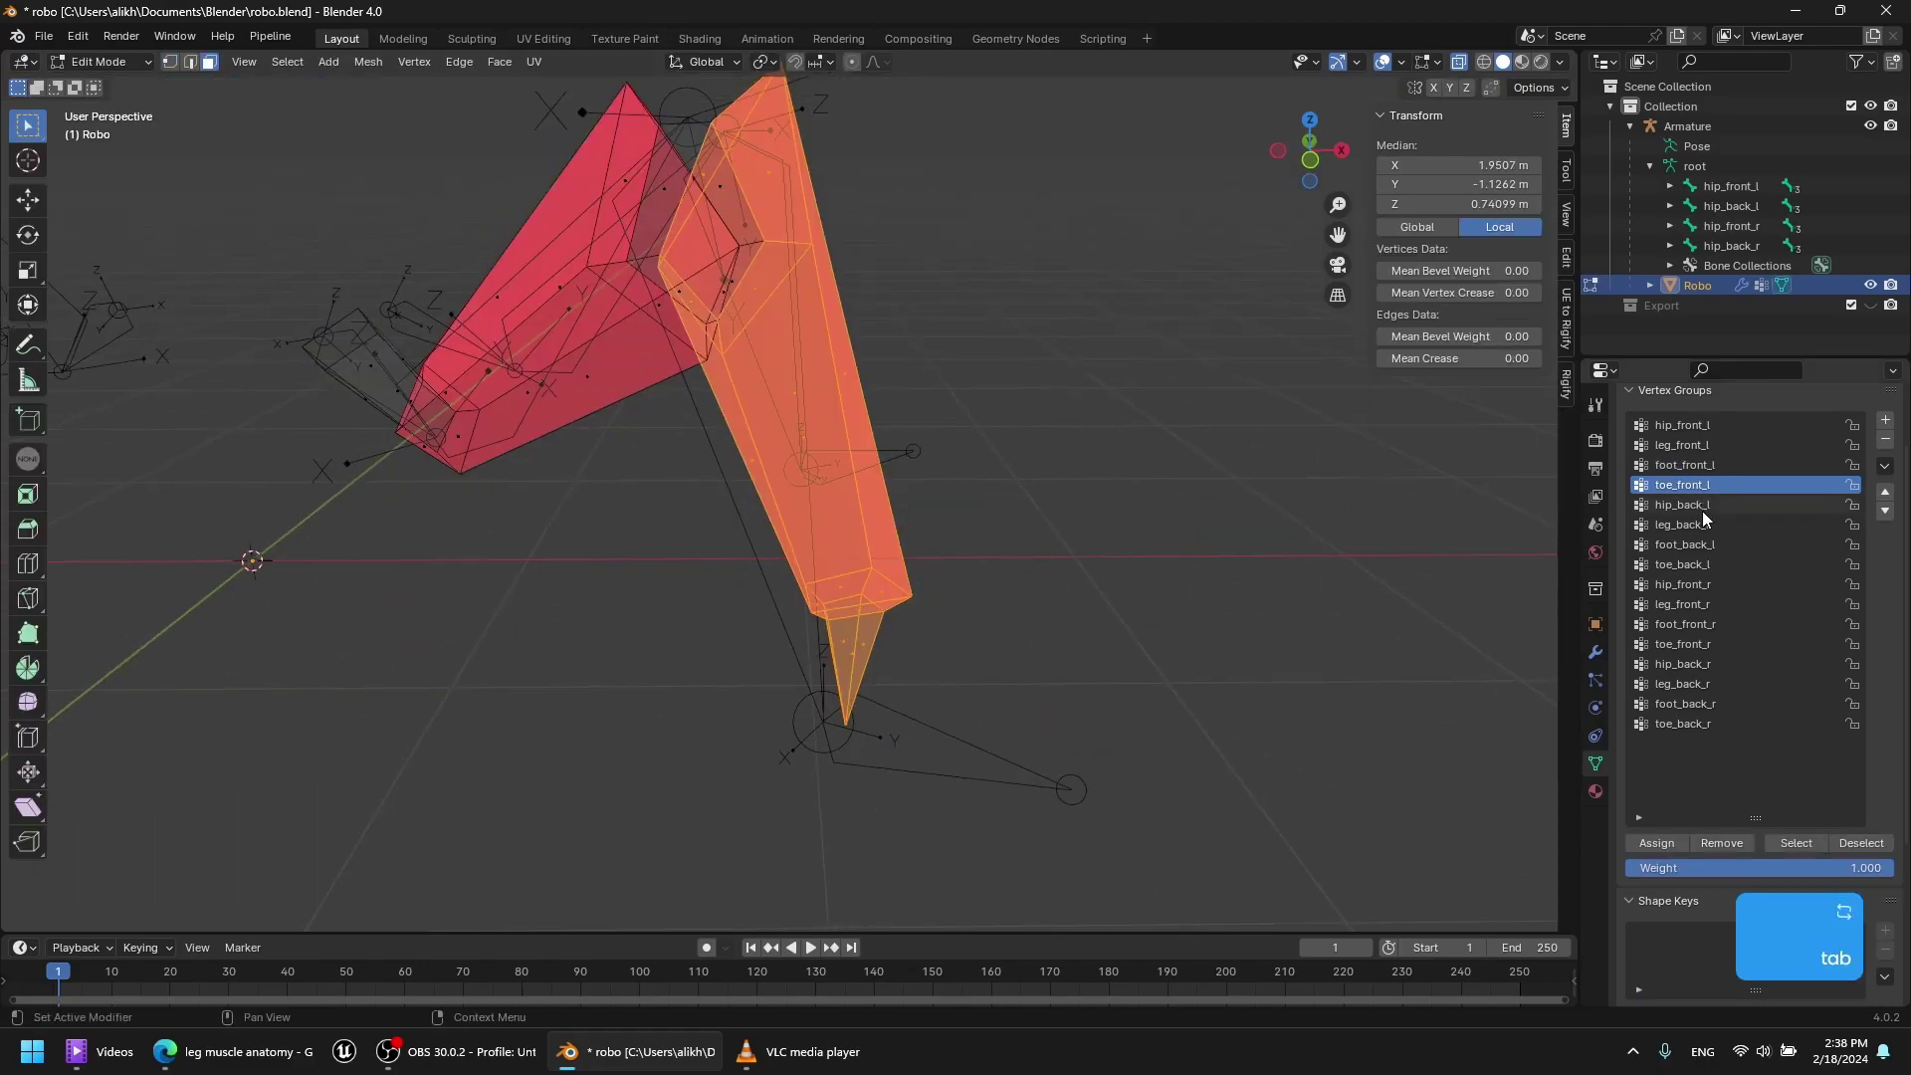
left_click(1721, 844)
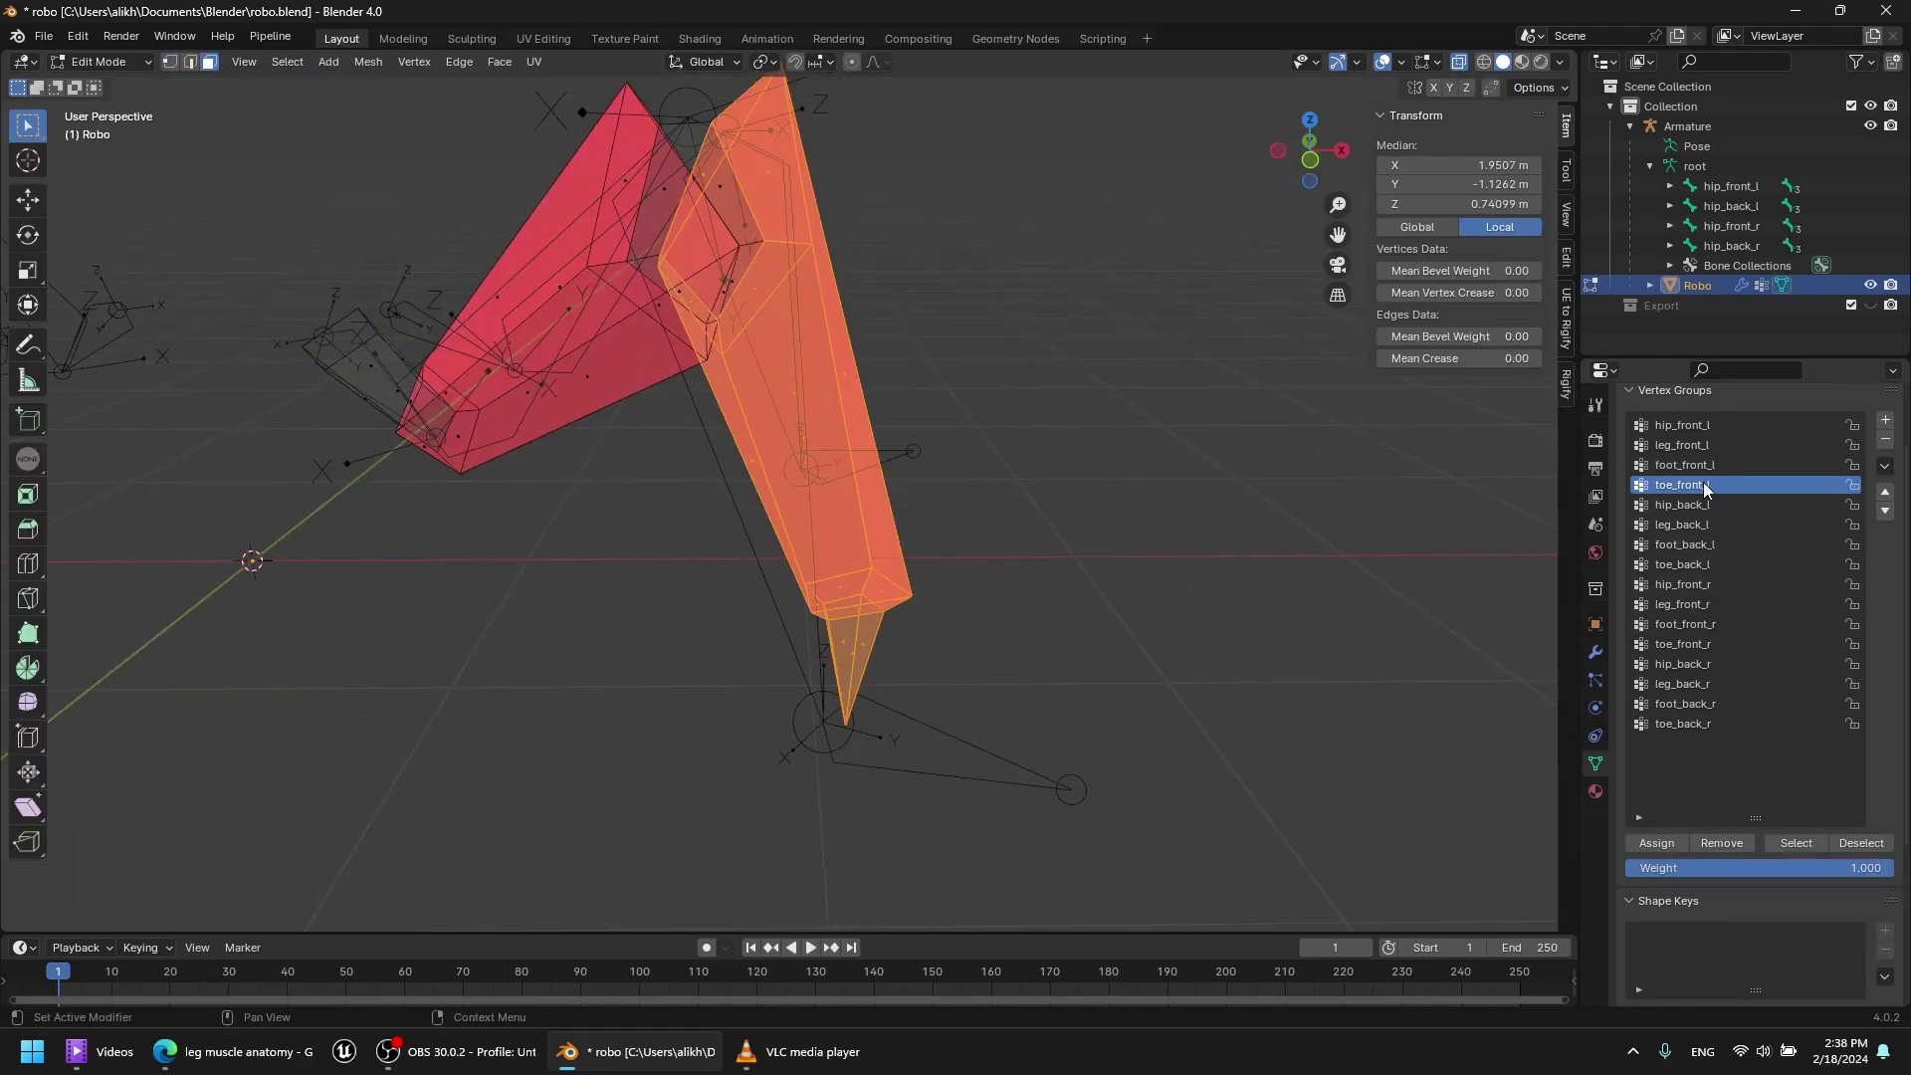
key("Tab")
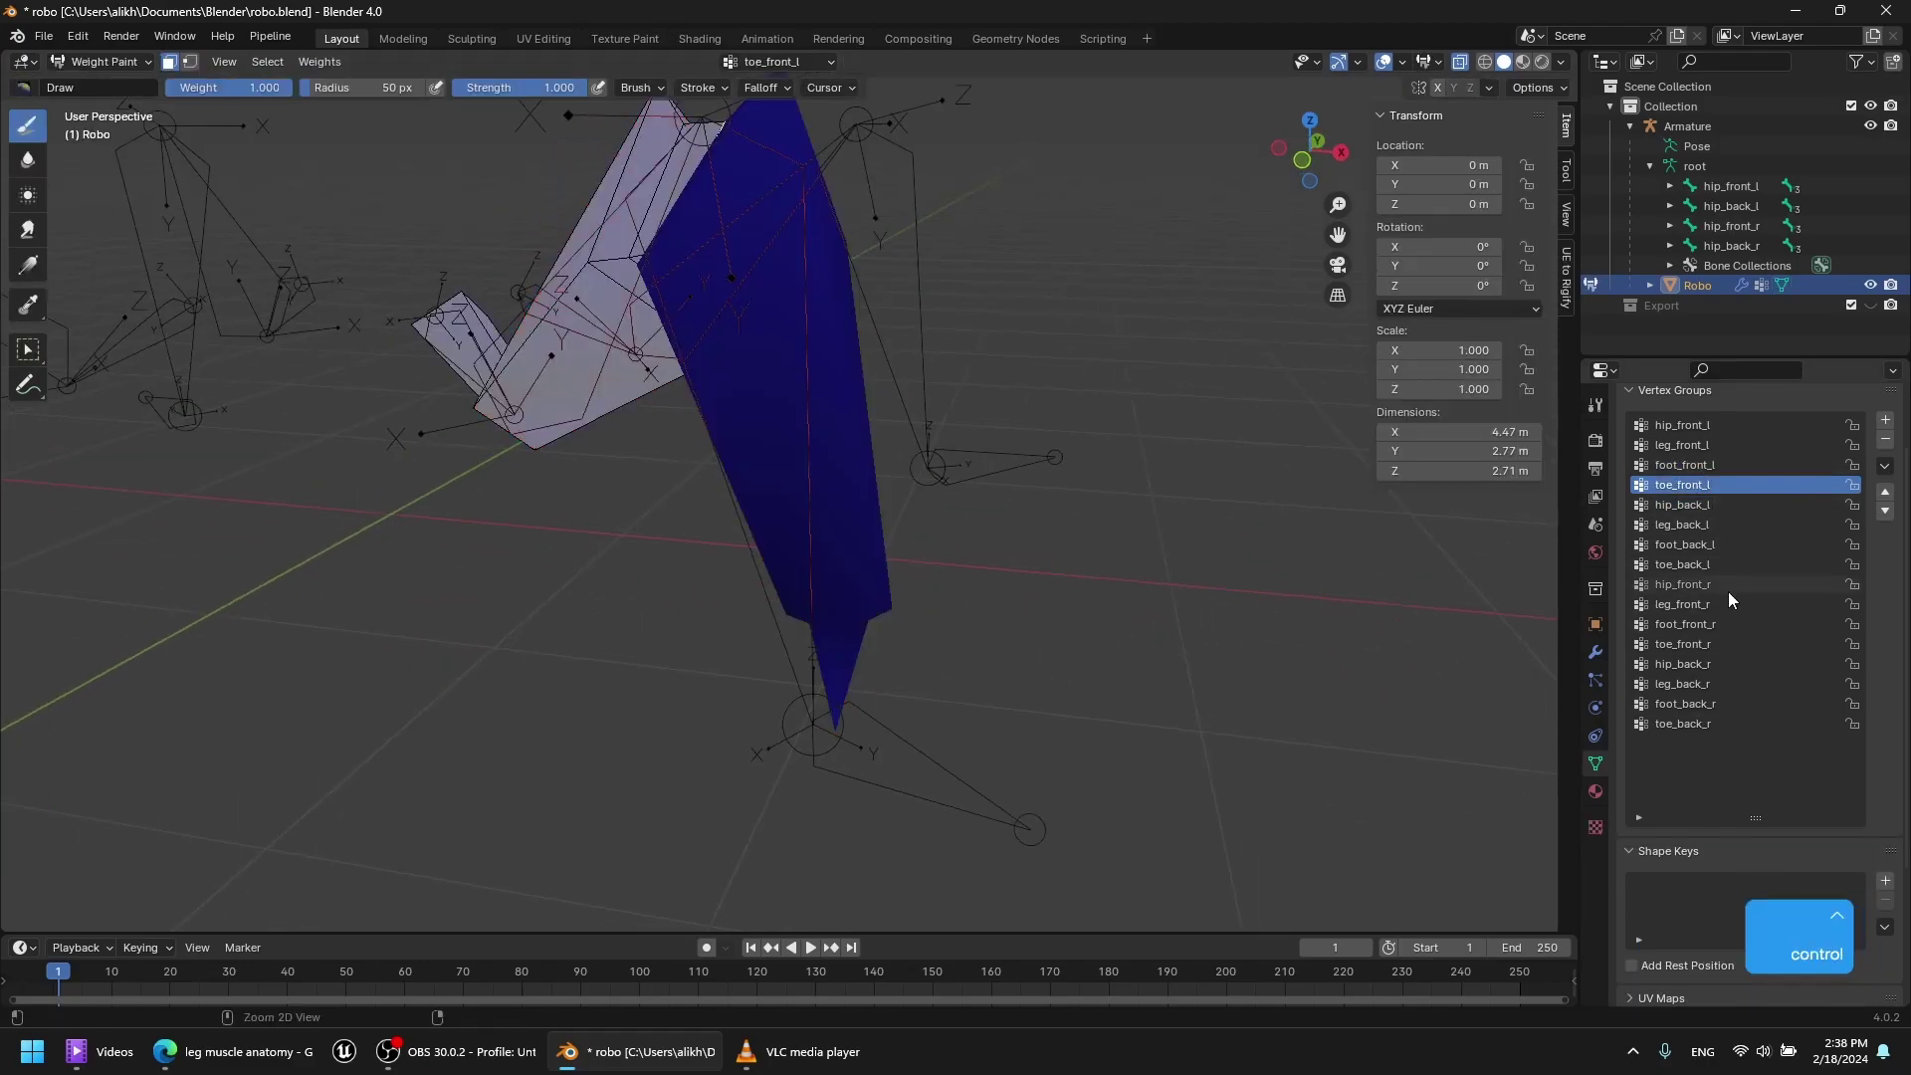
left_click(1885, 441)
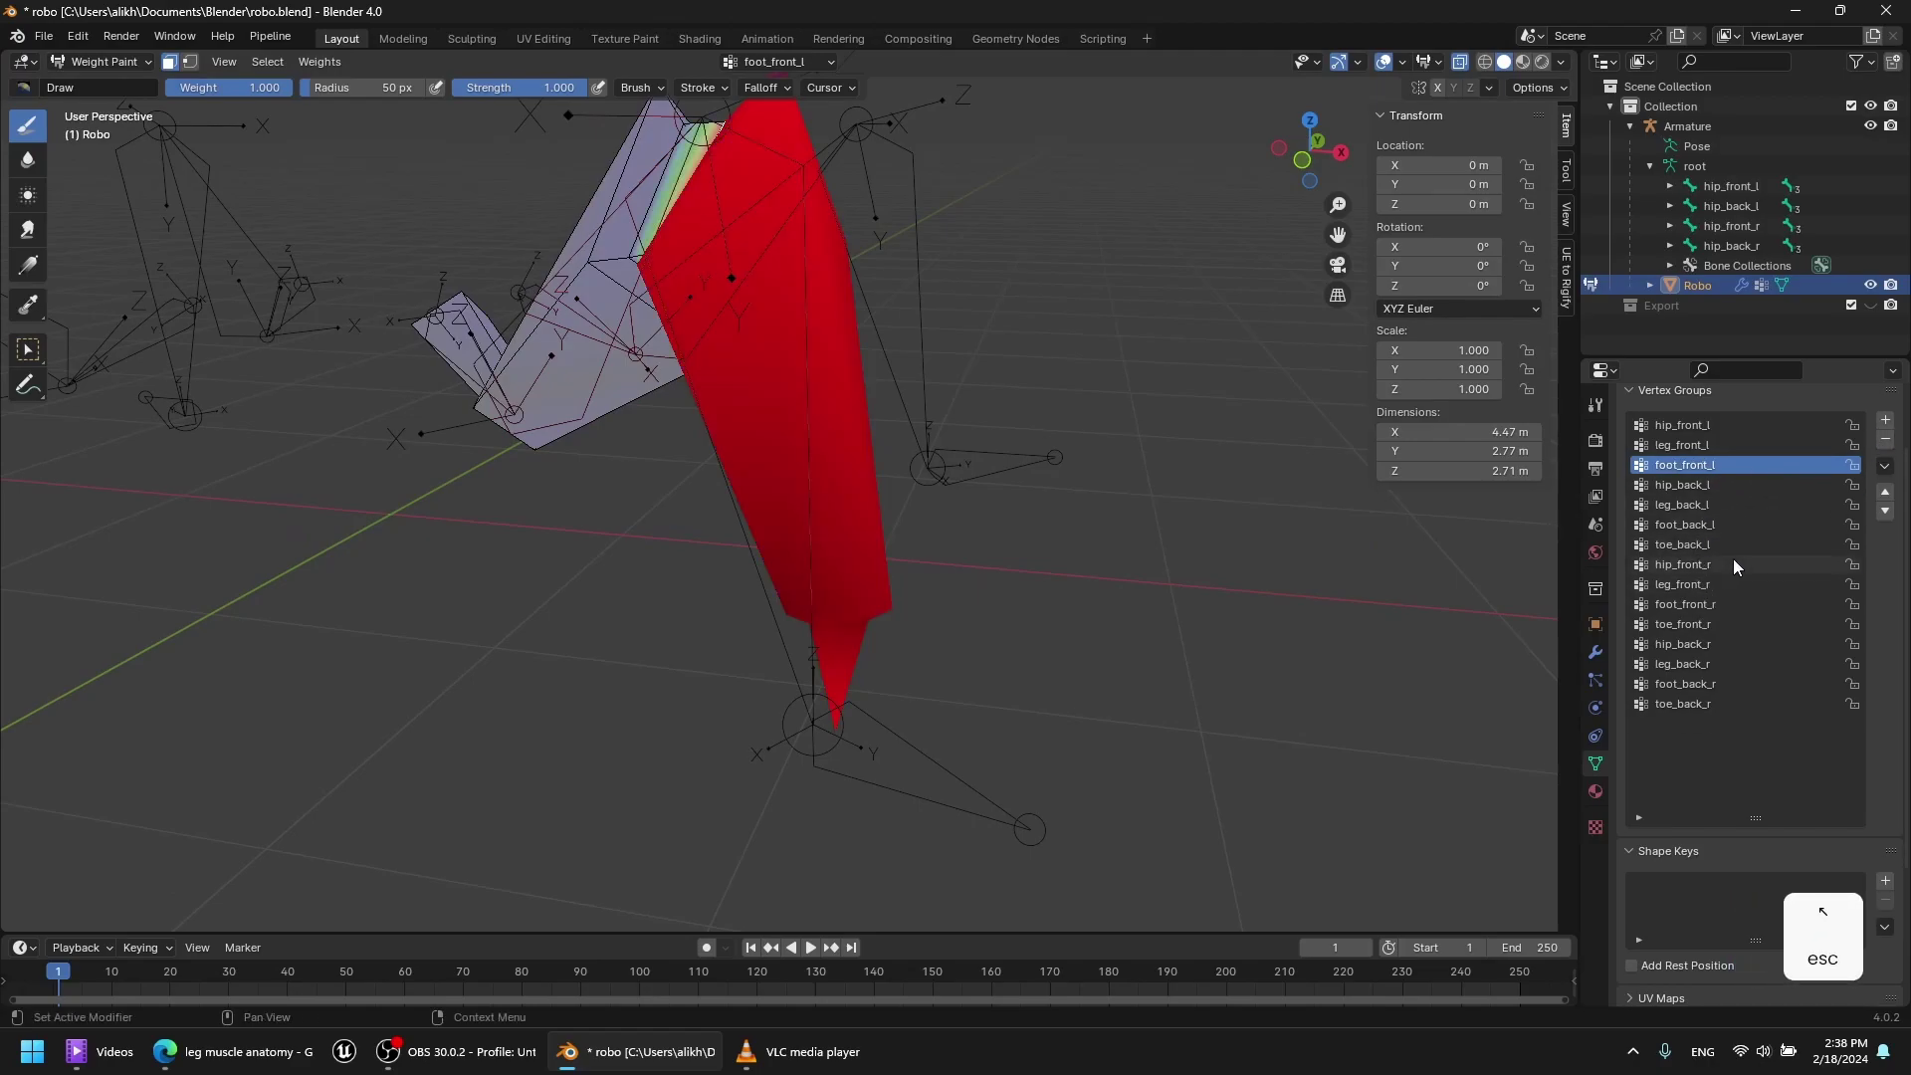
left_click(1707, 545)
left_click(1886, 439)
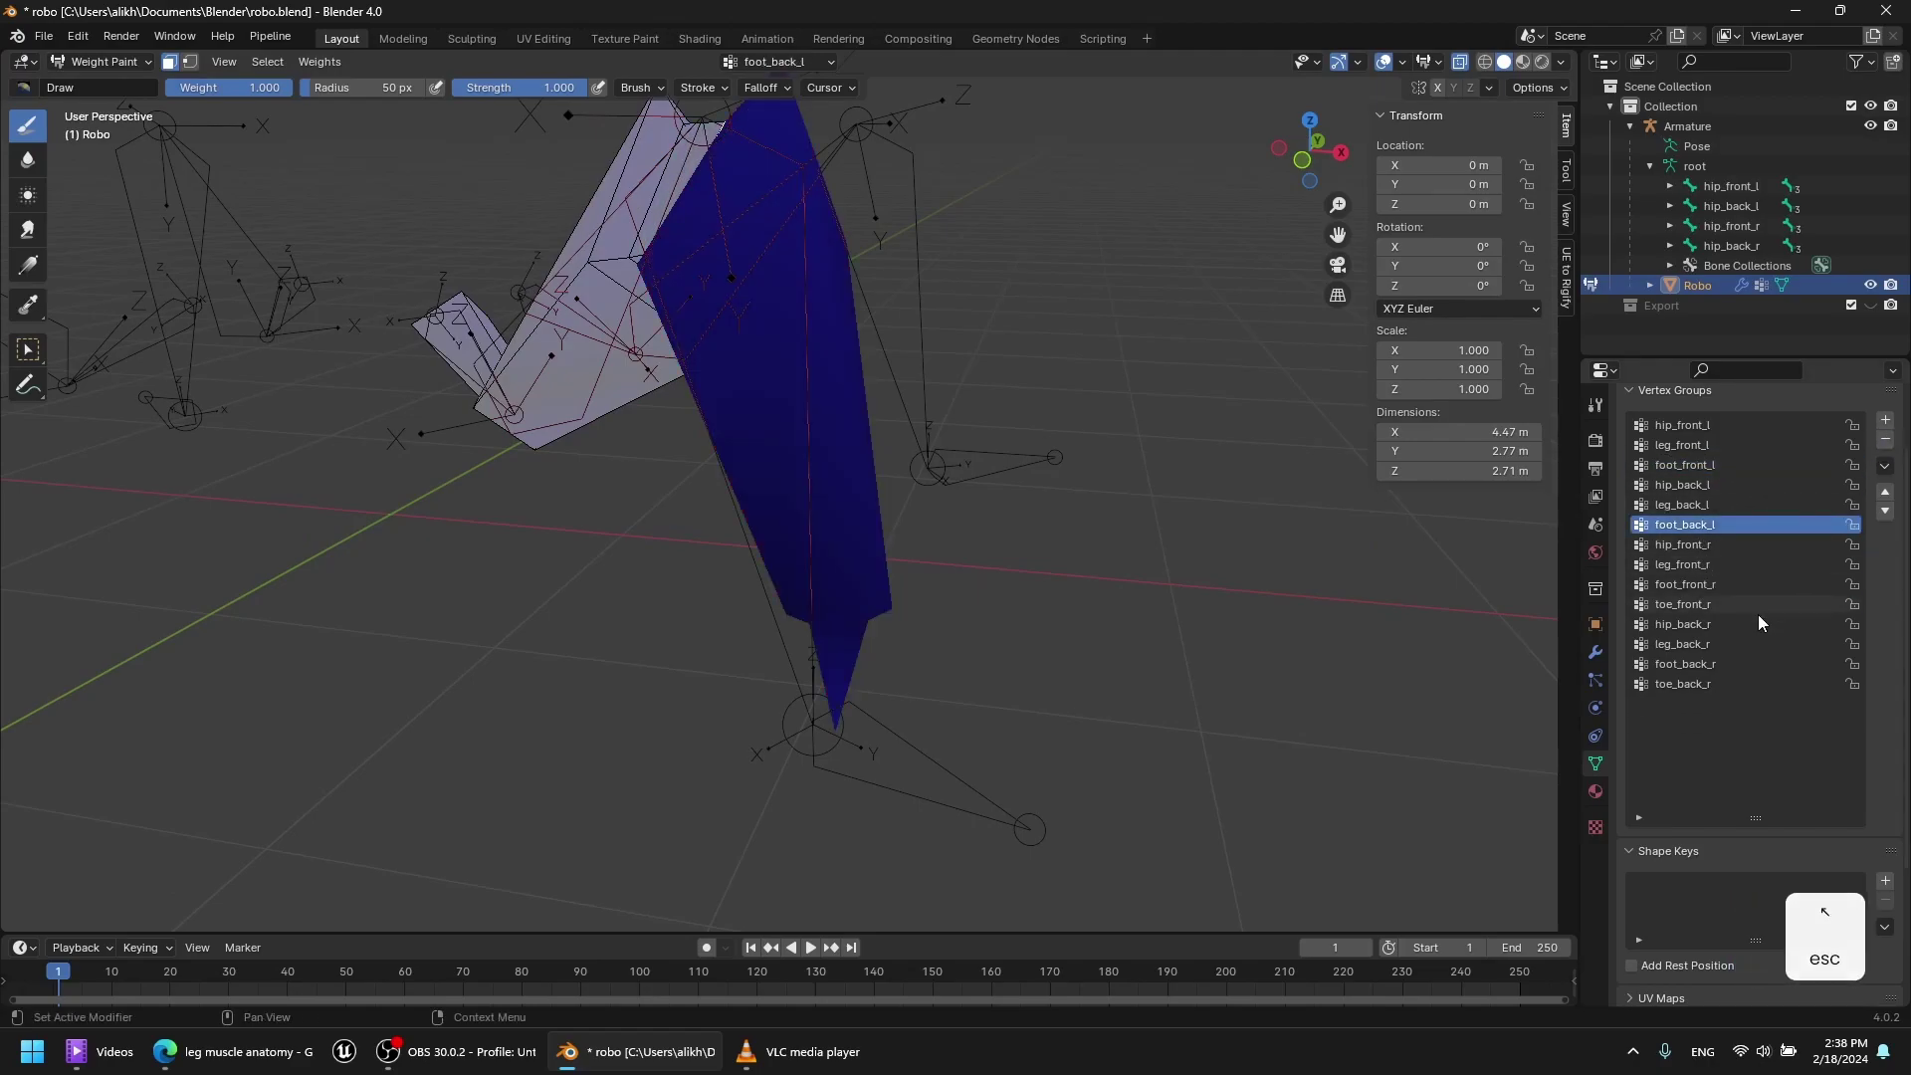
left_click(1885, 449)
left_click(1706, 663)
left_click(1885, 439)
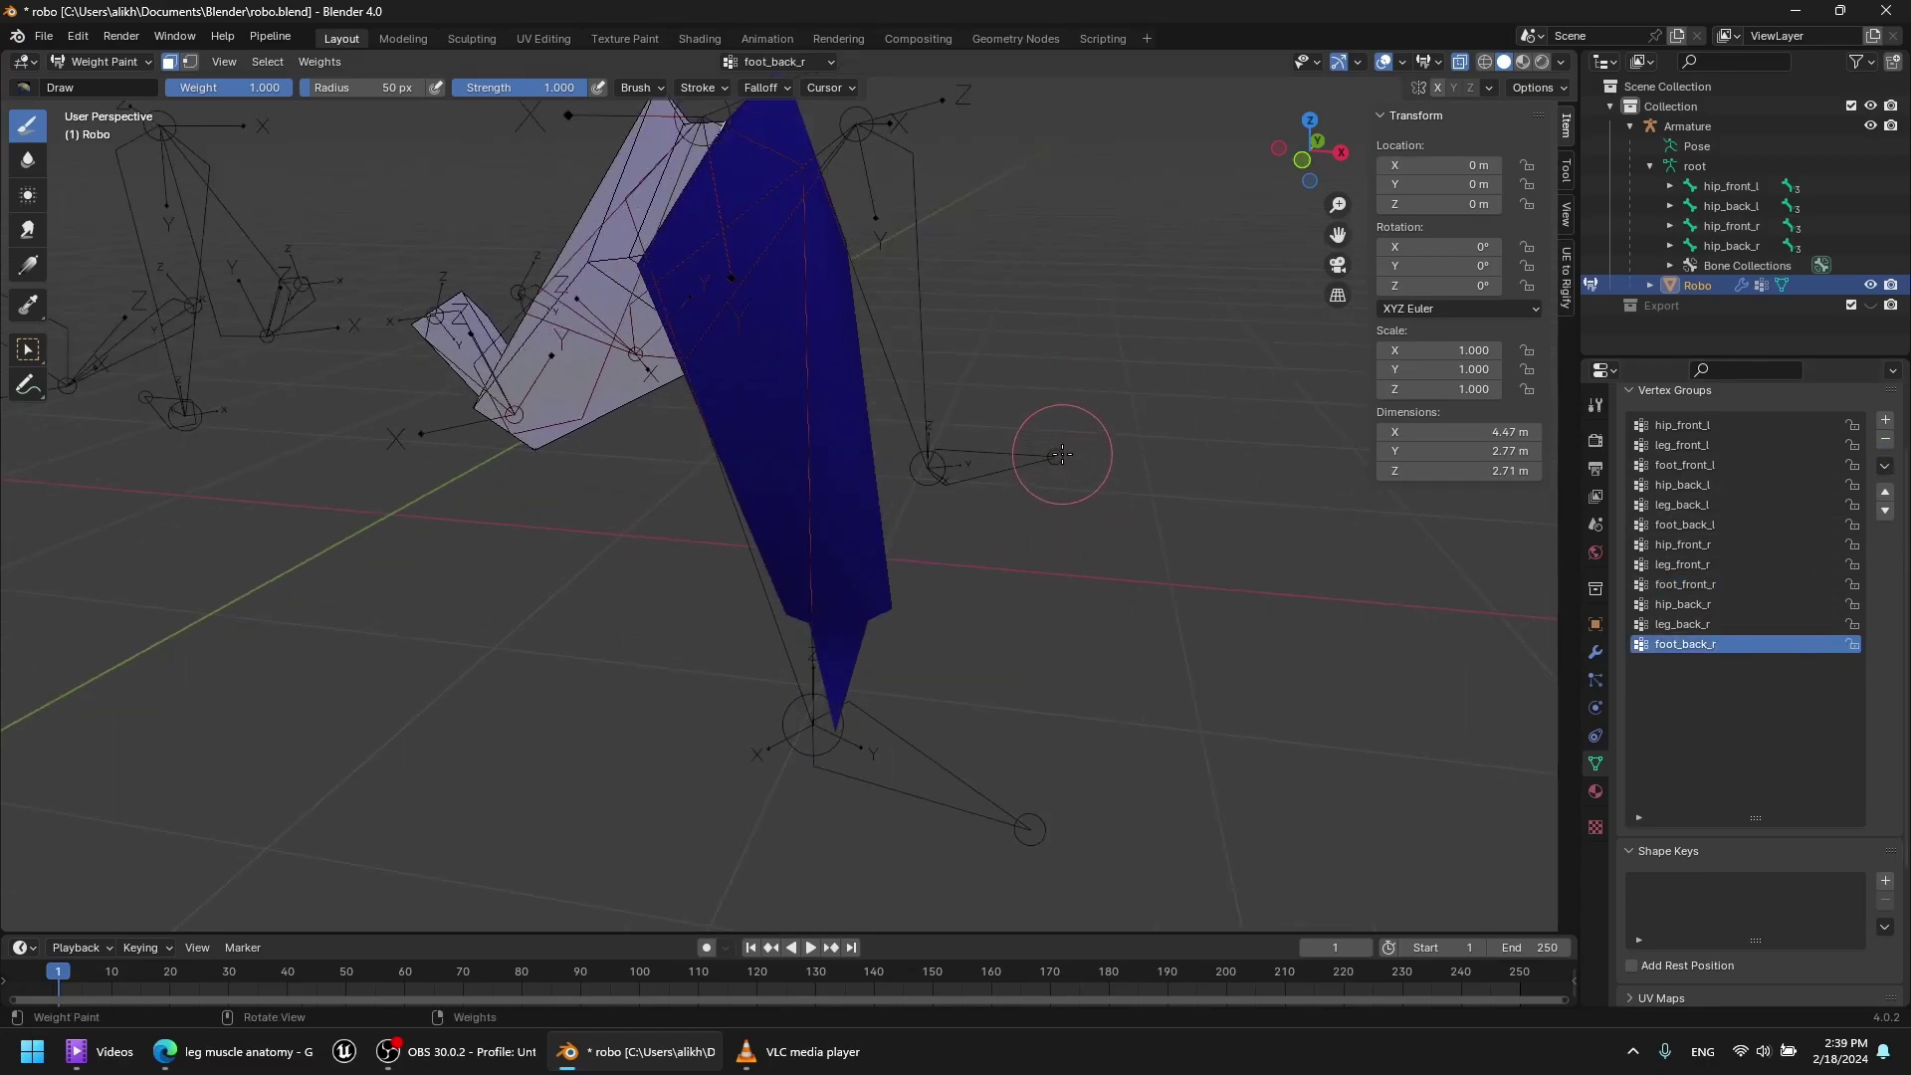
Unhide the whole Robo mesh, clear the selection and isolate the linked faces of the back left leg.
middle_click_drag(1062, 454, 734, 448)
key("Tab")
scroll(734, 448, "down", 3)
scroll(806, 458, "up", 2)
mouse_move(975, 418)
middle_mouse_down("shift")
mouse_move(806, 494)
mouse_move(1055, 498)
middle_mouse_up("shift")
middle_click_drag(1085, 472, 942, 465, "shift")
left_click(600, 267)
key("Tab")
key("Tab")
key("Tab")
key("Tab")
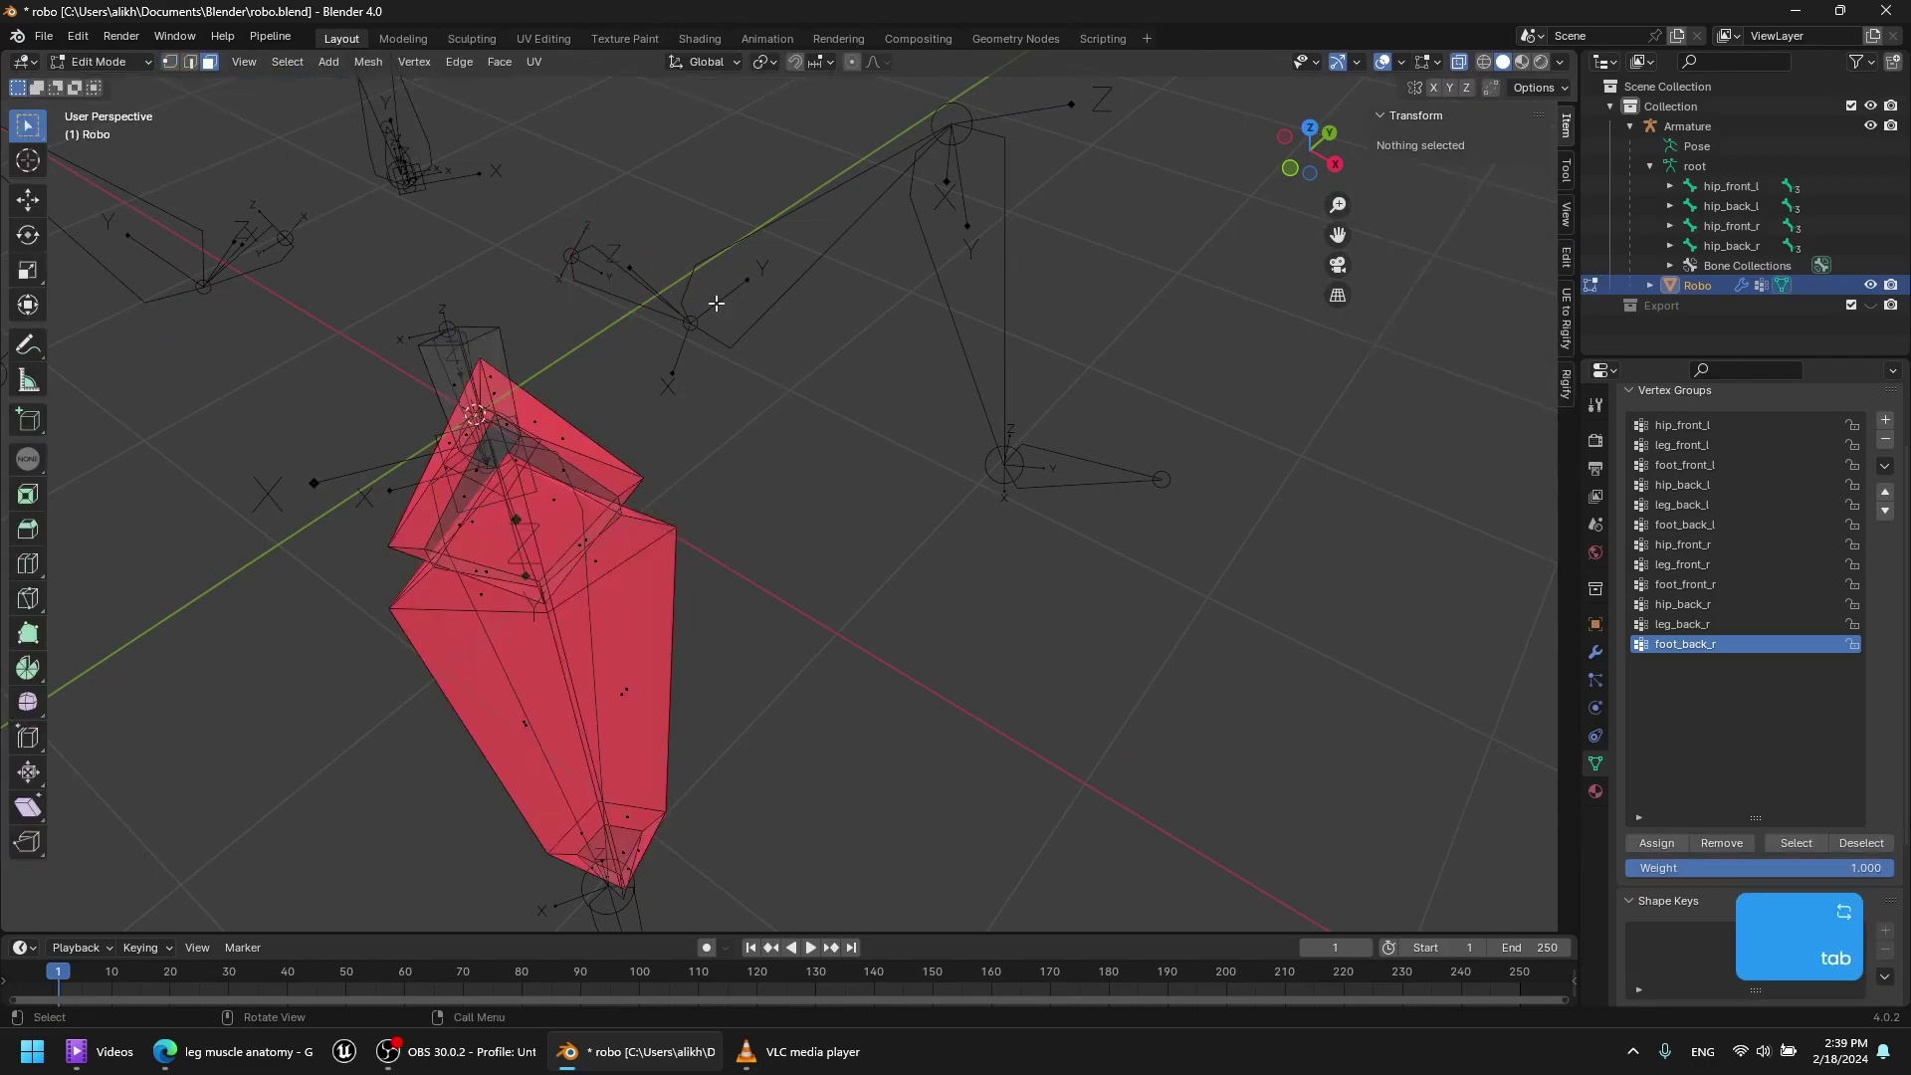
key("alt+h")
key("alt+a")
key("l")
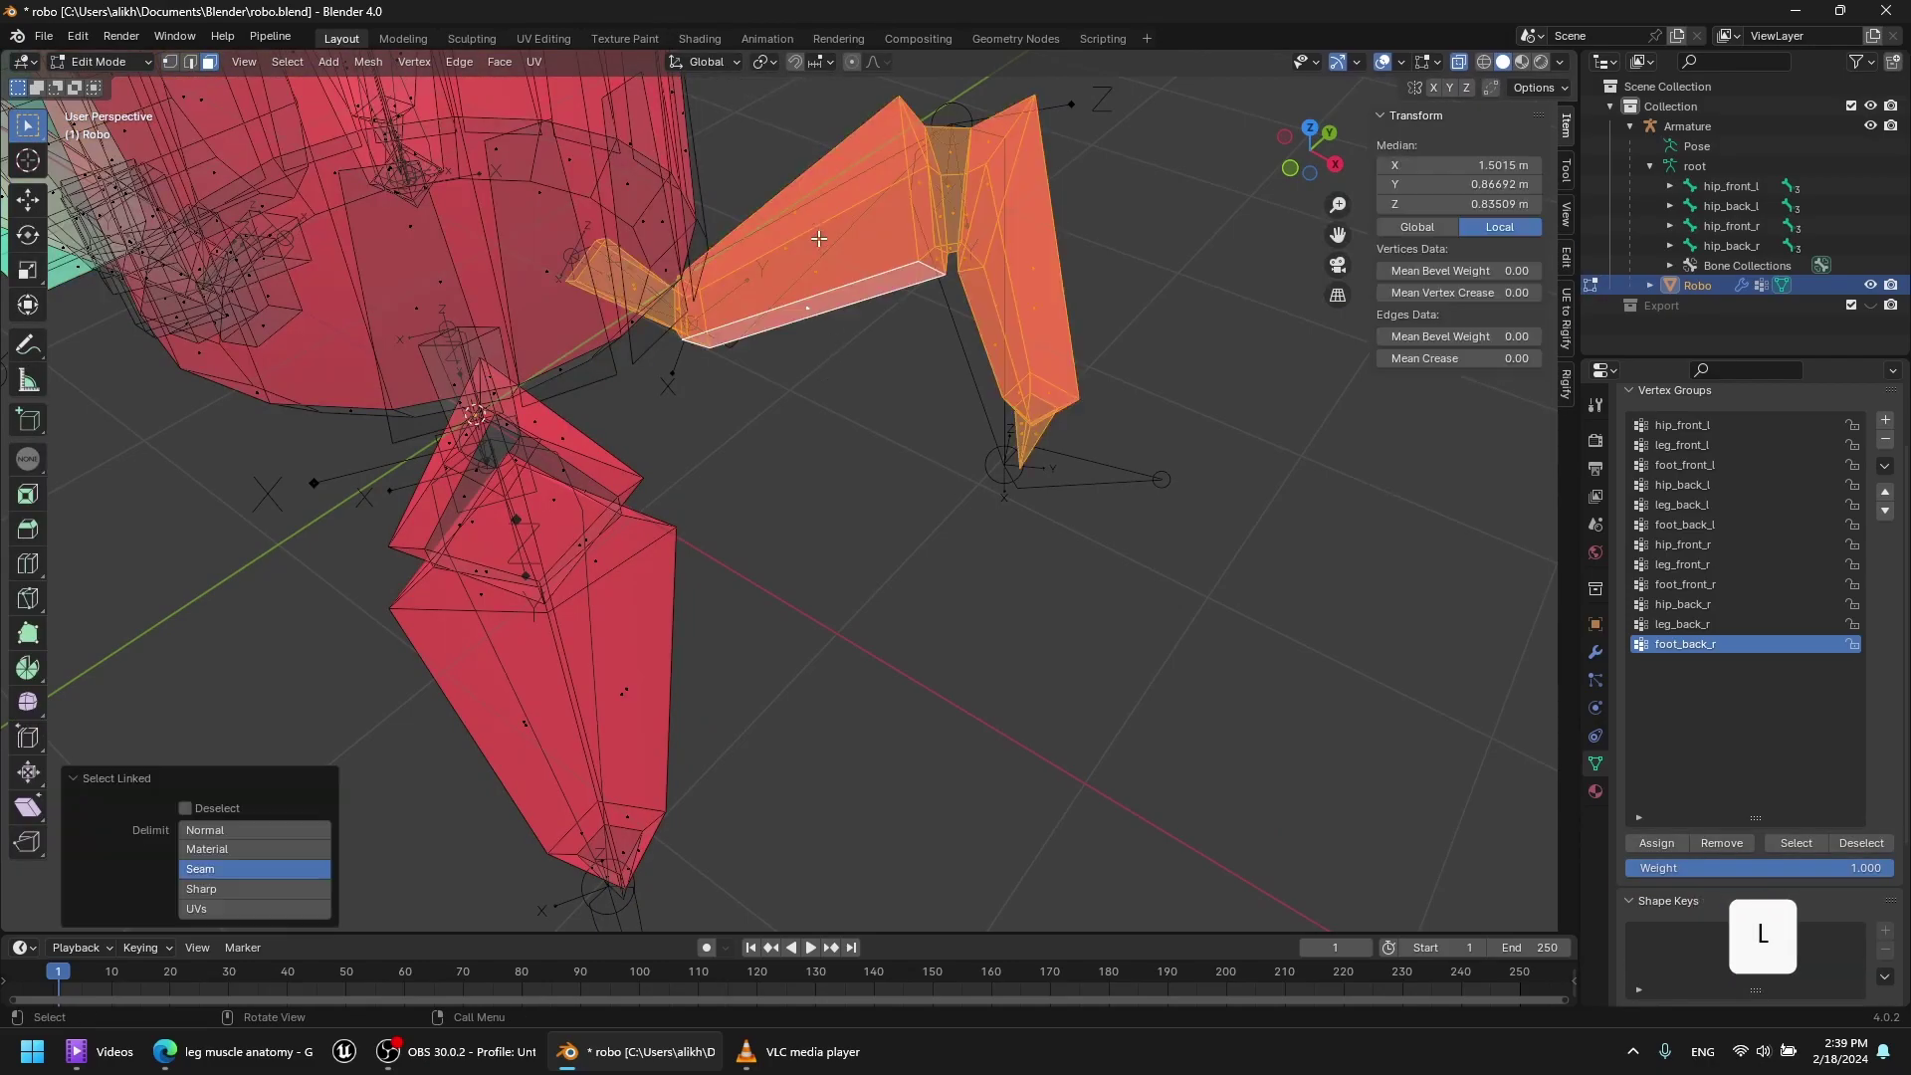
key("shift+h")
Select the back left leg's short hip segment and fill it with weight 1.000 in the hip_back_l group.
middle_click_drag(802, 235, 657, 383)
scroll(598, 401, "up", 3)
middle_click_drag(657, 383, 597, 398)
left_click_drag(418, 338, 627, 488)
middle_click_drag(648, 463, 786, 408)
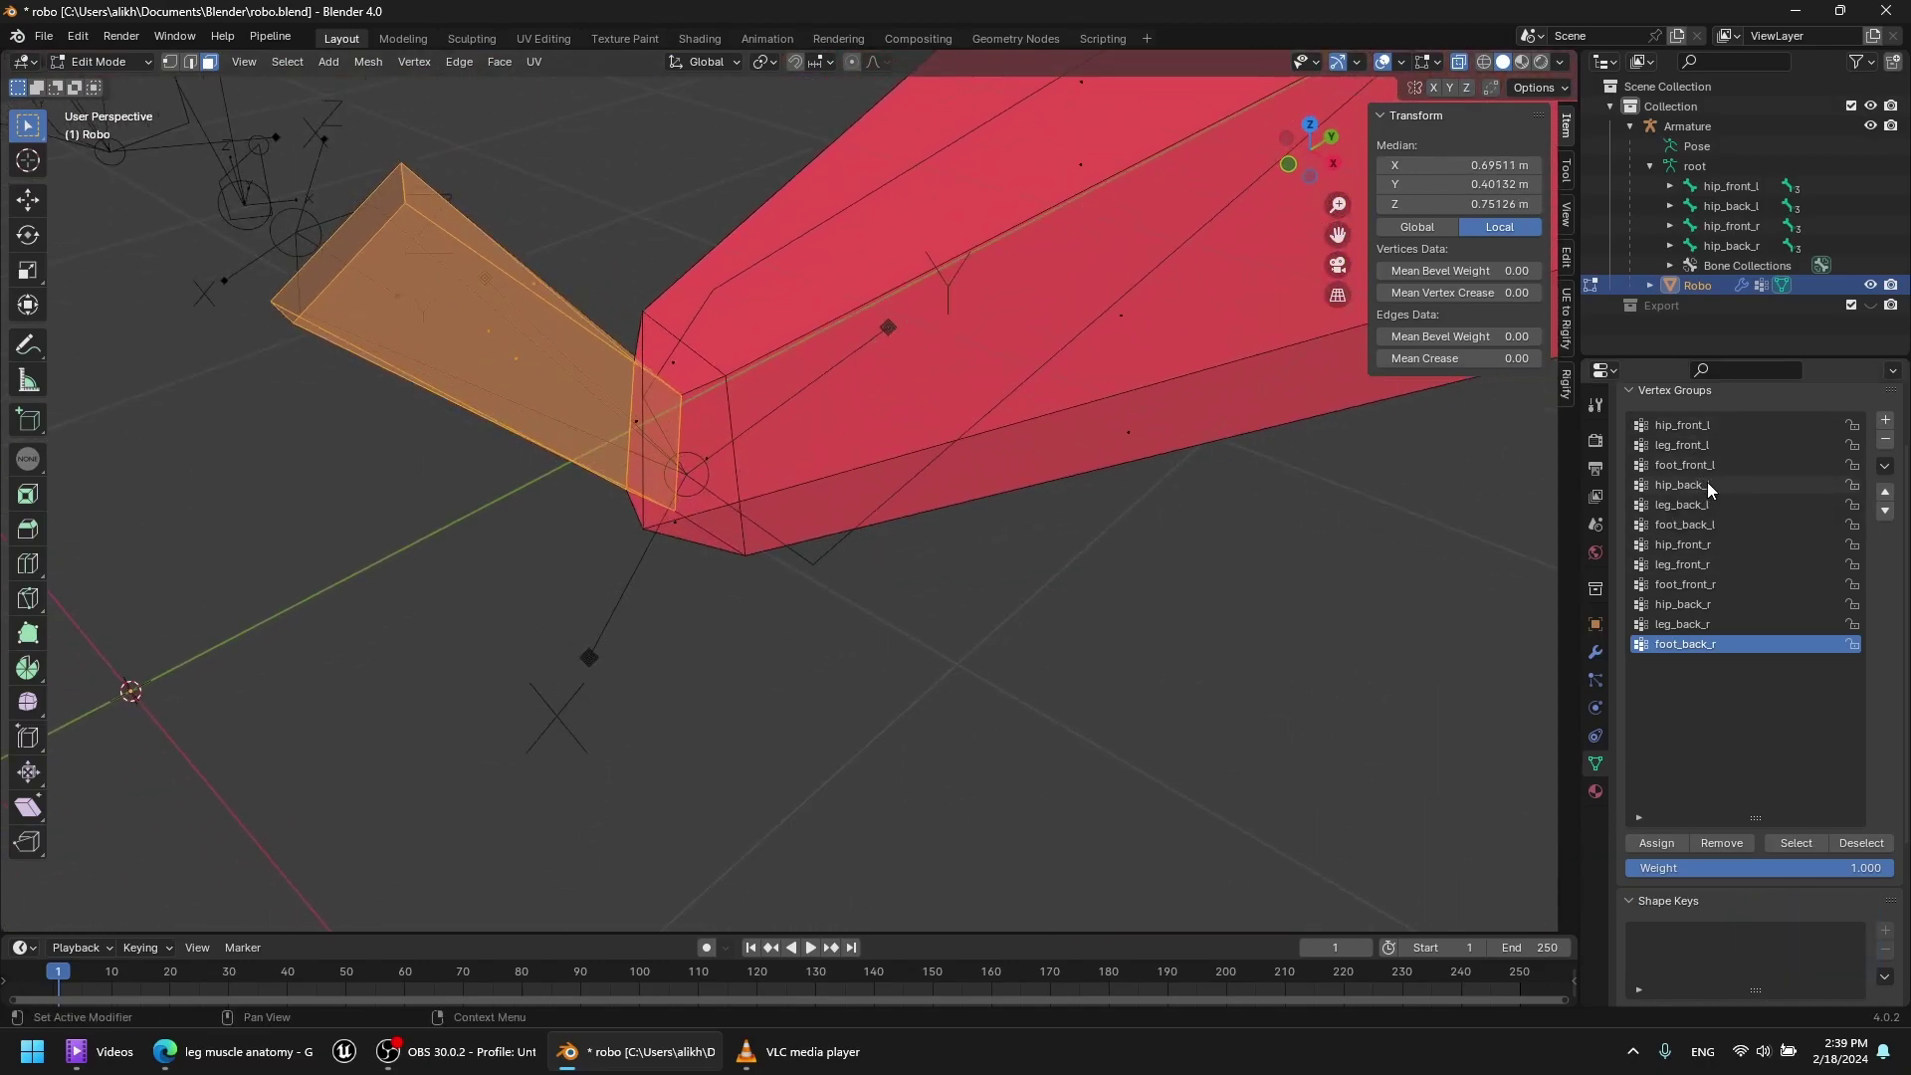
left_click(1706, 485)
mouse_move(951, 490)
middle_mouse_down()
mouse_move(947, 505)
mouse_move(1066, 405)
mouse_move(936, 547)
middle_mouse_up()
key("Tab")
key("ctrl+x")
Select the back left leg's upper segment for the leg_back_l group, including the small faces at the knee end.
key("Tab")
scroll(1009, 447, "down", 2)
left_click_drag(952, 315, 791, 632)
mouse_move(955, 557)
middle_mouse_down()
mouse_move(1011, 588)
mouse_move(981, 557)
middle_mouse_up()
middle_click_drag(981, 557, 928, 545)
left_click(993, 318, "shift")
middle_click_drag(993, 329, 996, 418)
left_click(990, 403, "shift")
scroll(1007, 552, "up", 1)
left_click(1100, 525, "shift")
left_click(1145, 549, "shift")
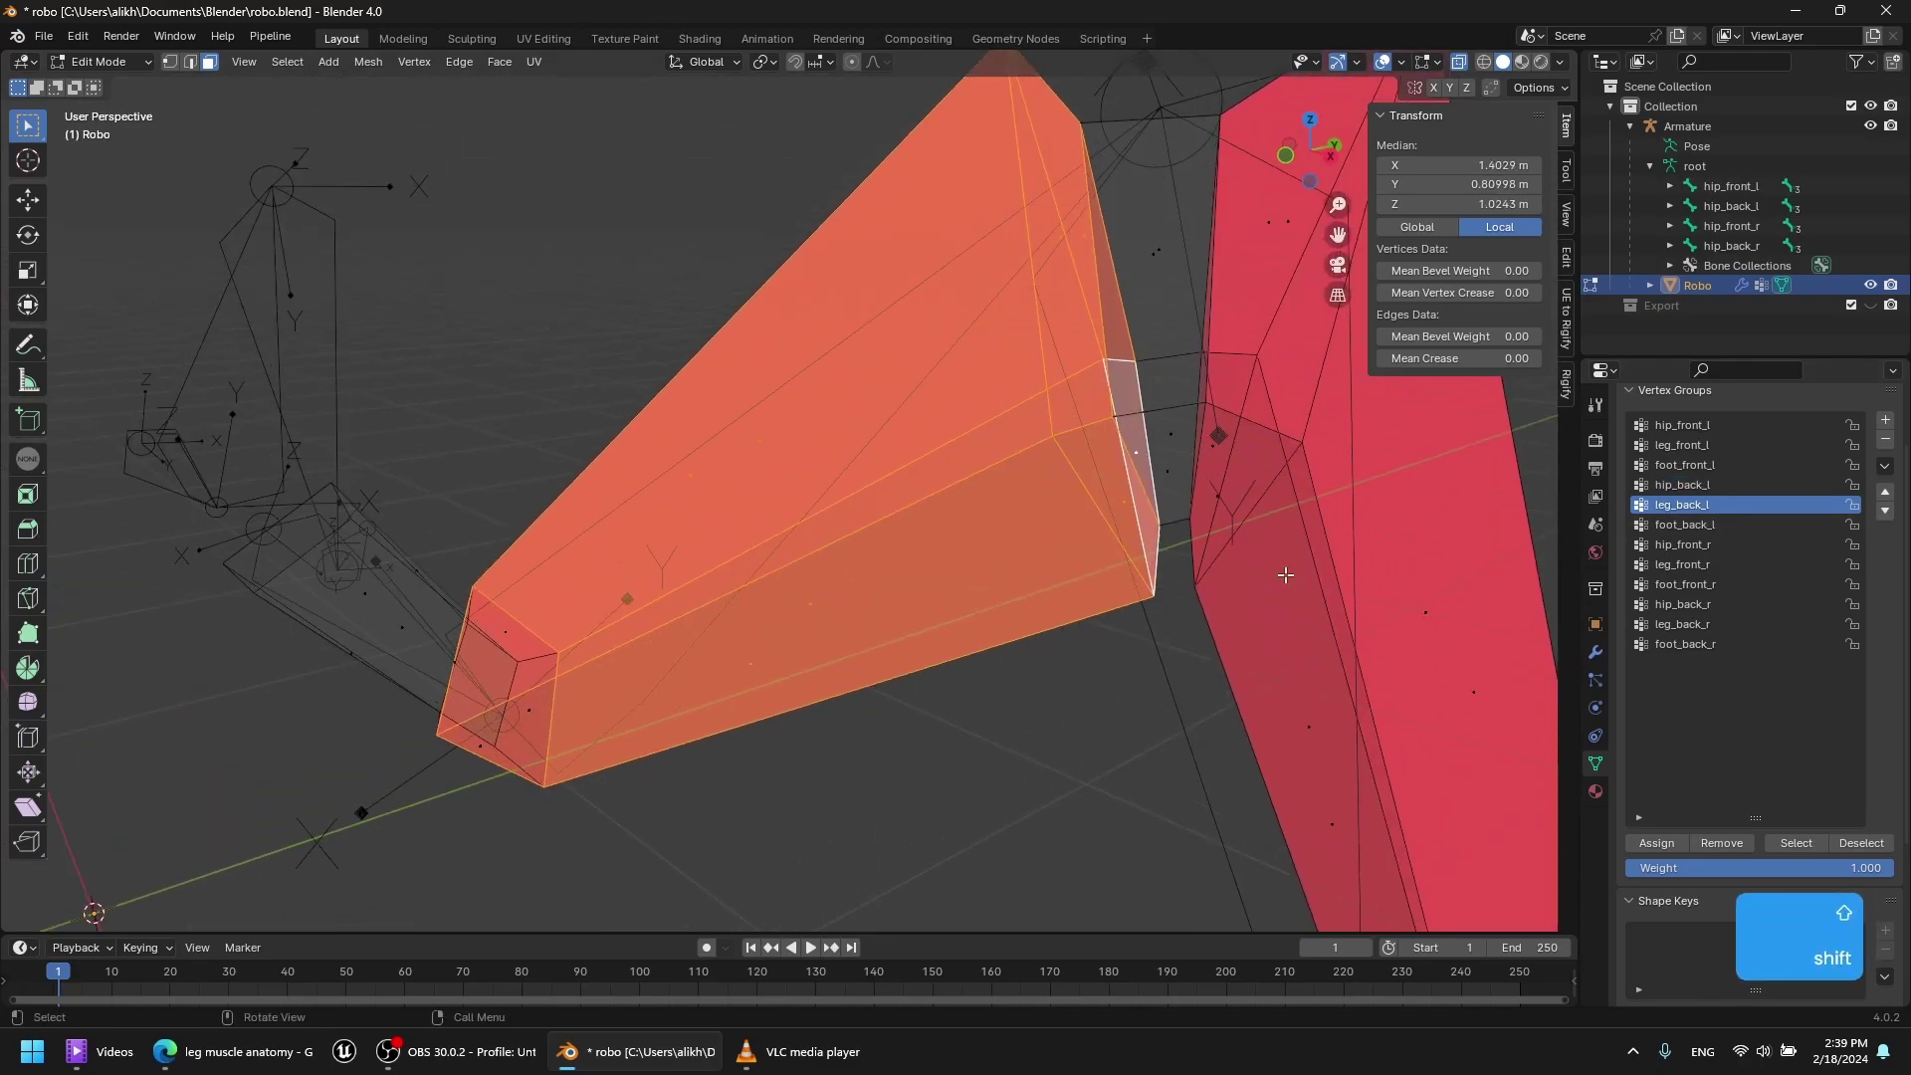
scroll(1050, 587, "down", 5)
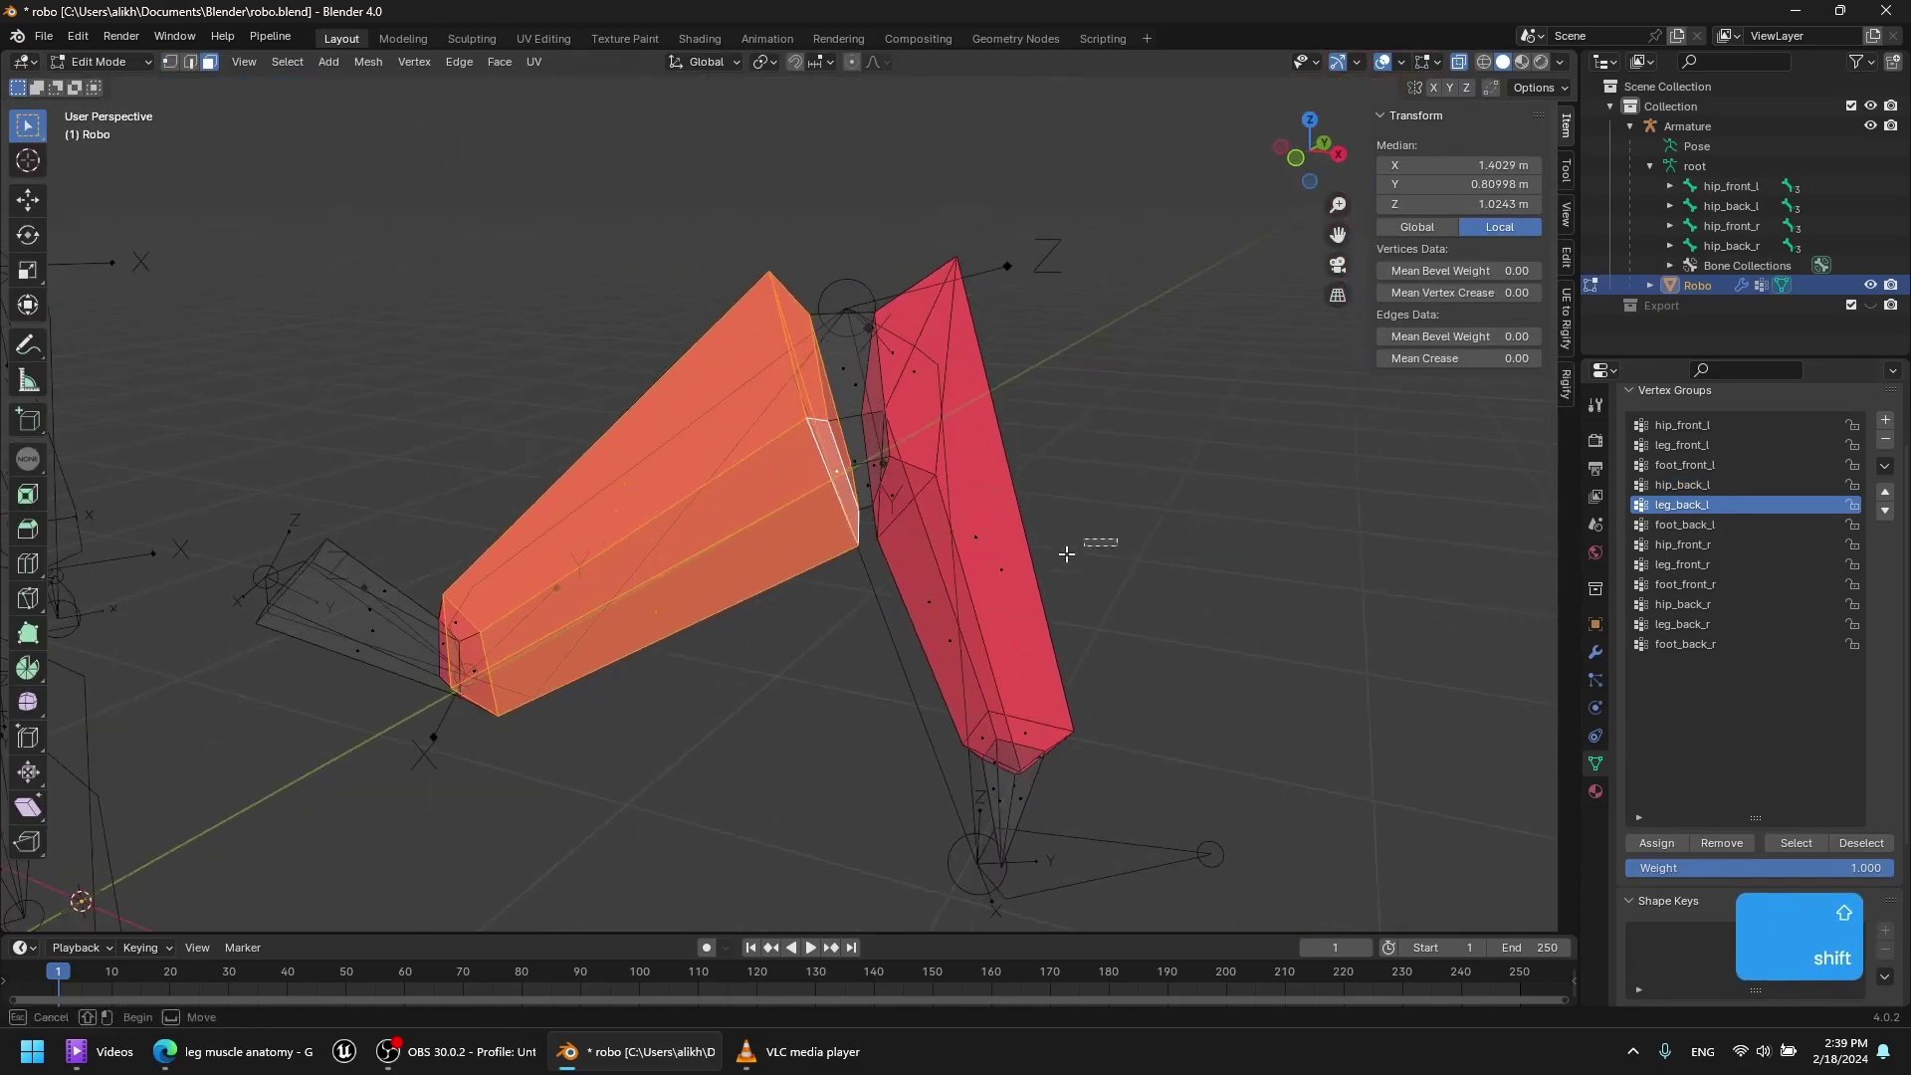
Select the back left leg's lower segment with its pointed tip and fill it with weight 1.000 in foot_back_l.
left_click_drag(1115, 537, 910, 685)
left_click_drag(1075, 494, 942, 891, "shift")
scroll(965, 597, "up", 2)
middle_click_drag(966, 399, 807, 439)
key("alt+z")
key("alt+z")
middle_click_drag(1056, 349, 1093, 369)
scroll(1093, 370, "down", 1)
key("Tab")
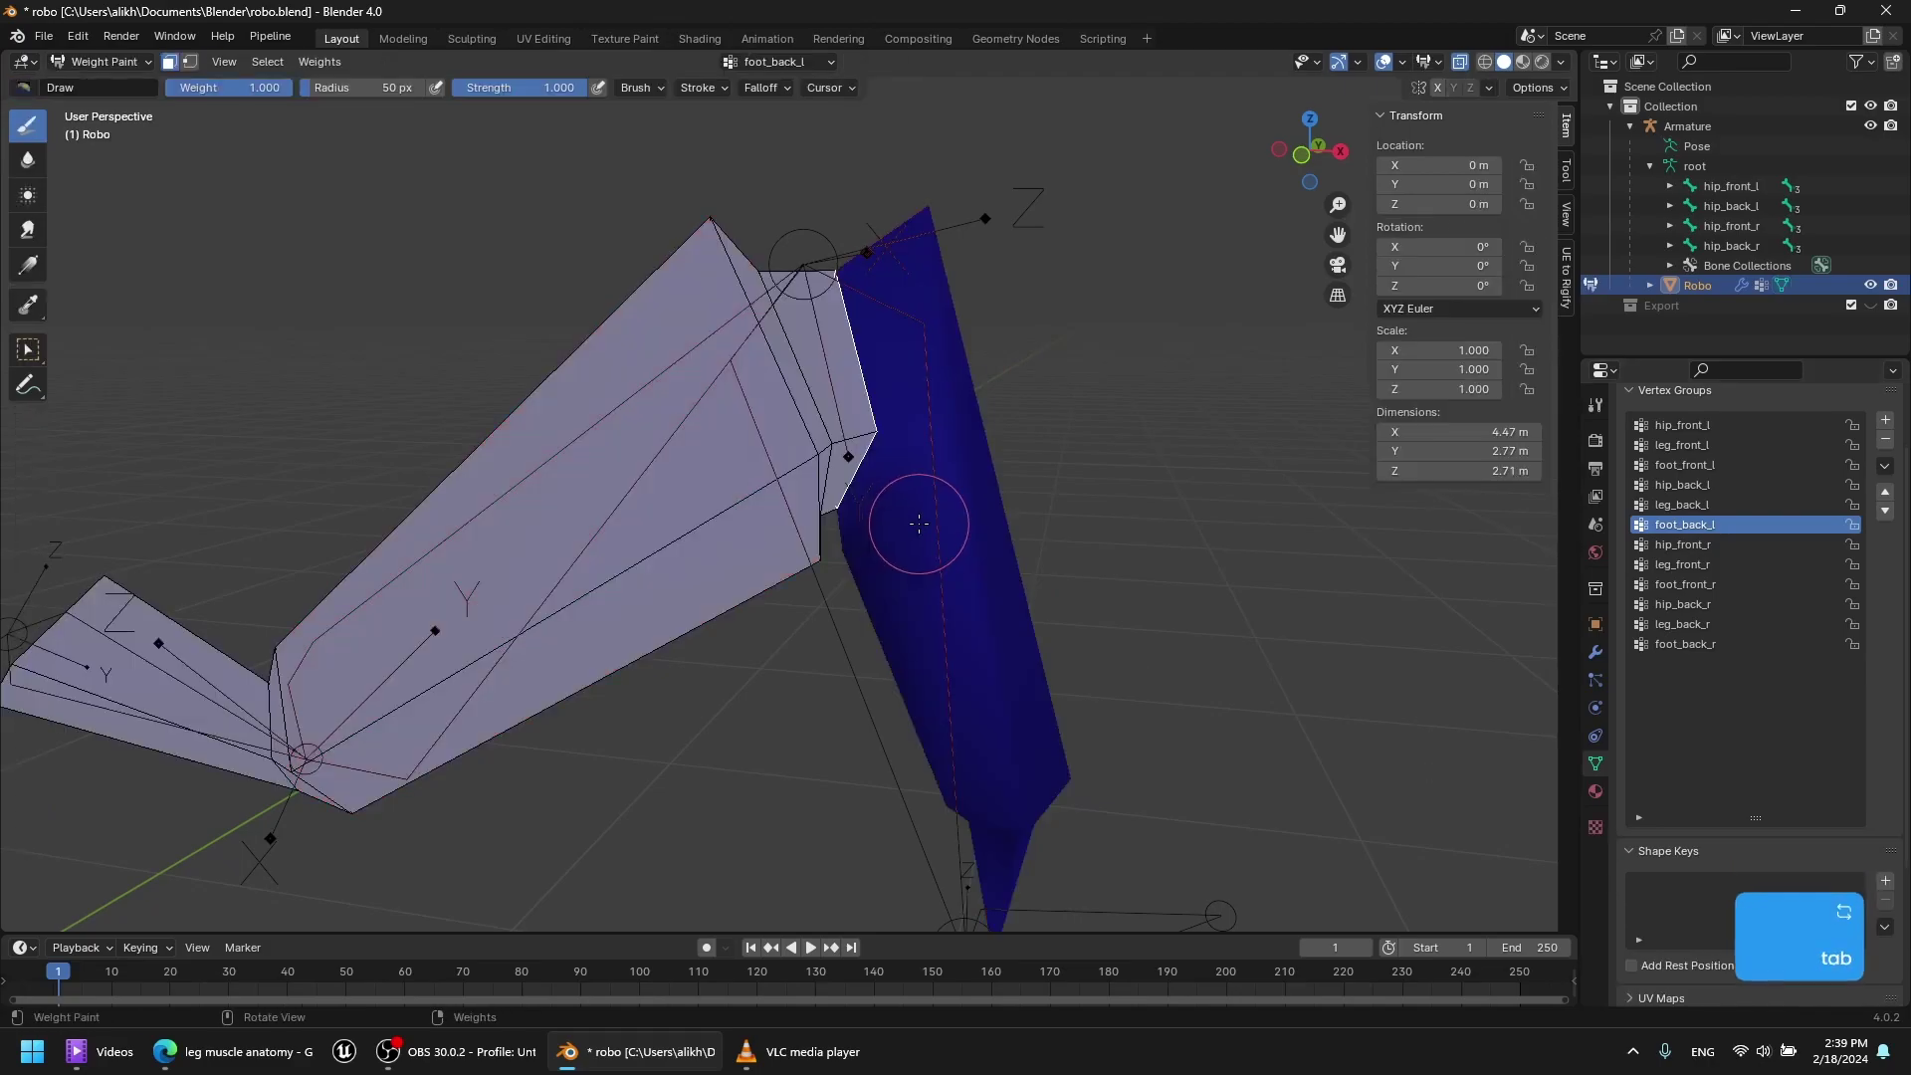
key("ctrl+x")
scroll(955, 518, "down", 5)
mouse_move(964, 516)
middle_mouse_down()
mouse_move(762, 542)
mouse_move(900, 557)
mouse_move(490, 598)
middle_mouse_up()
Unhide the rest of the Robo mesh in Edit Mode and isolate the linked faces of the back right leg.
key("Tab")
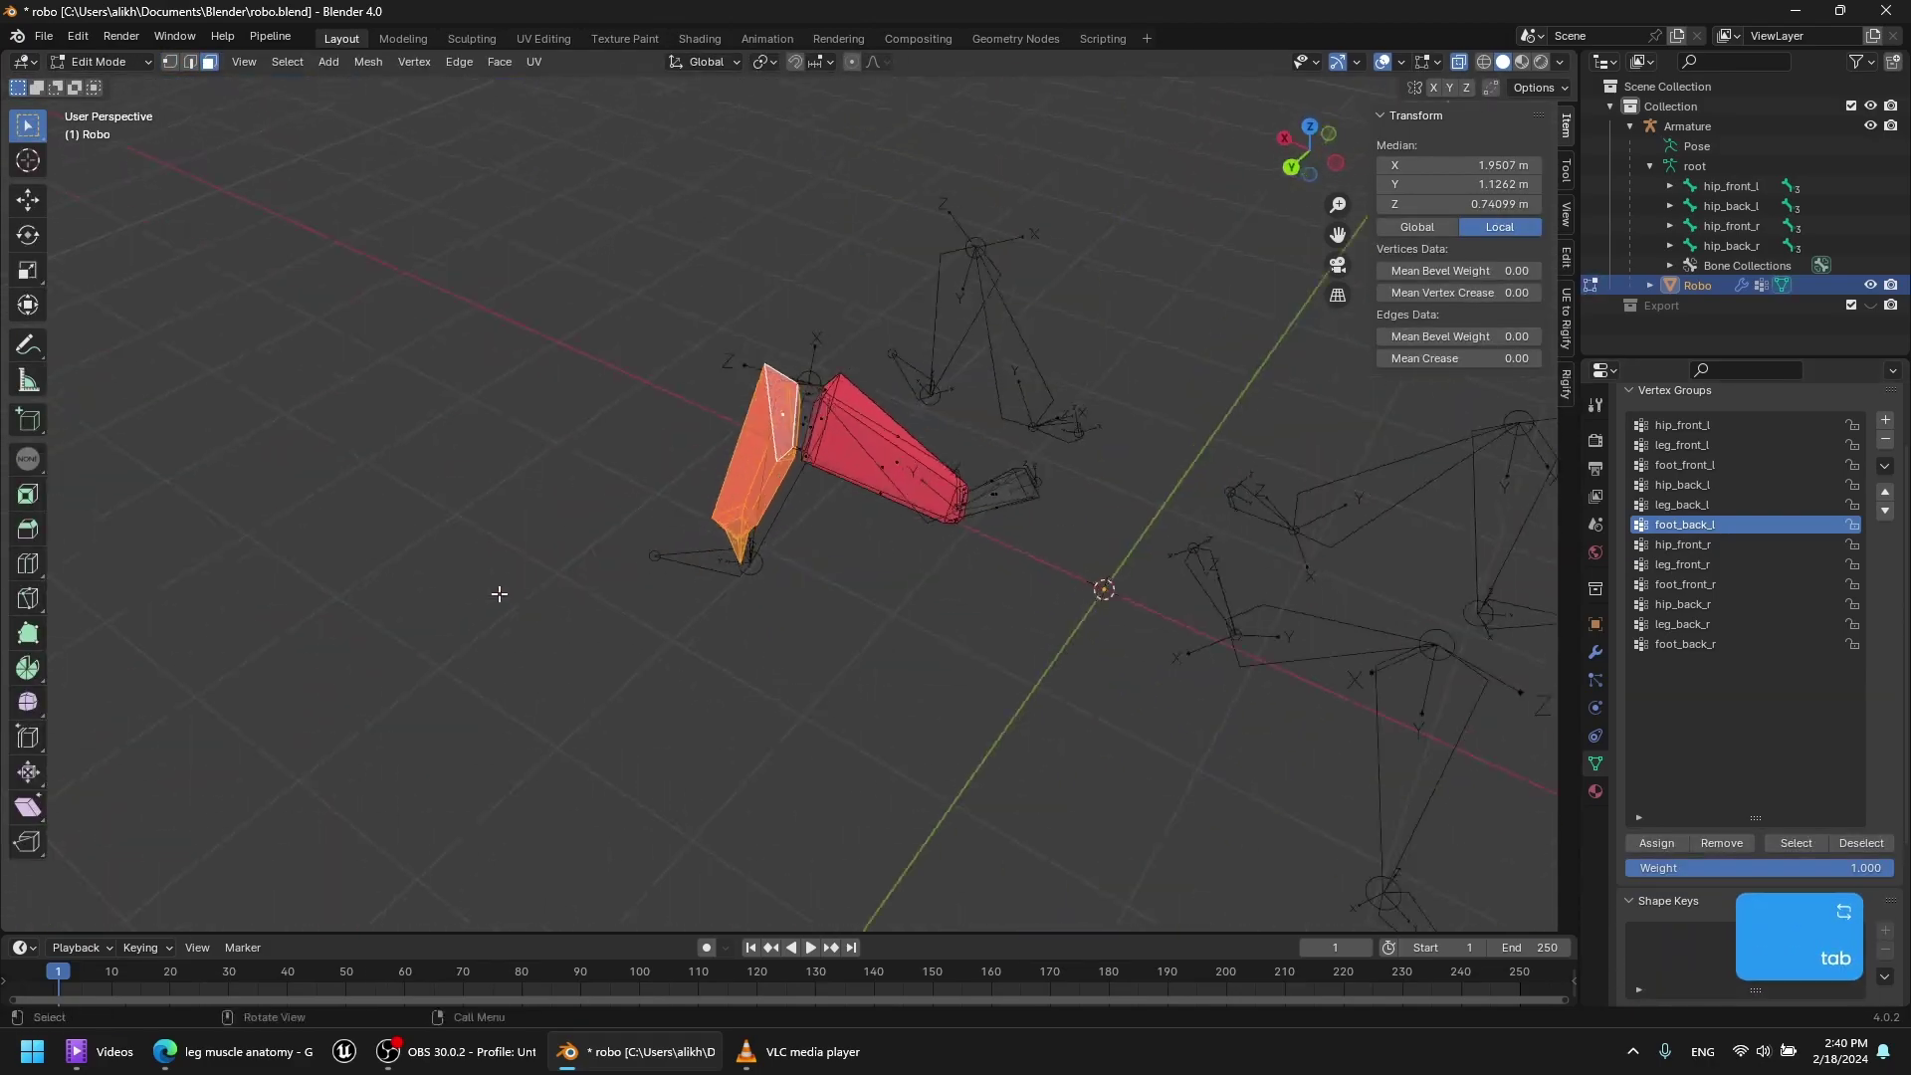
middle_click_drag(1489, 597, 1074, 556, "shift")
key("alt+h")
left_click(907, 678)
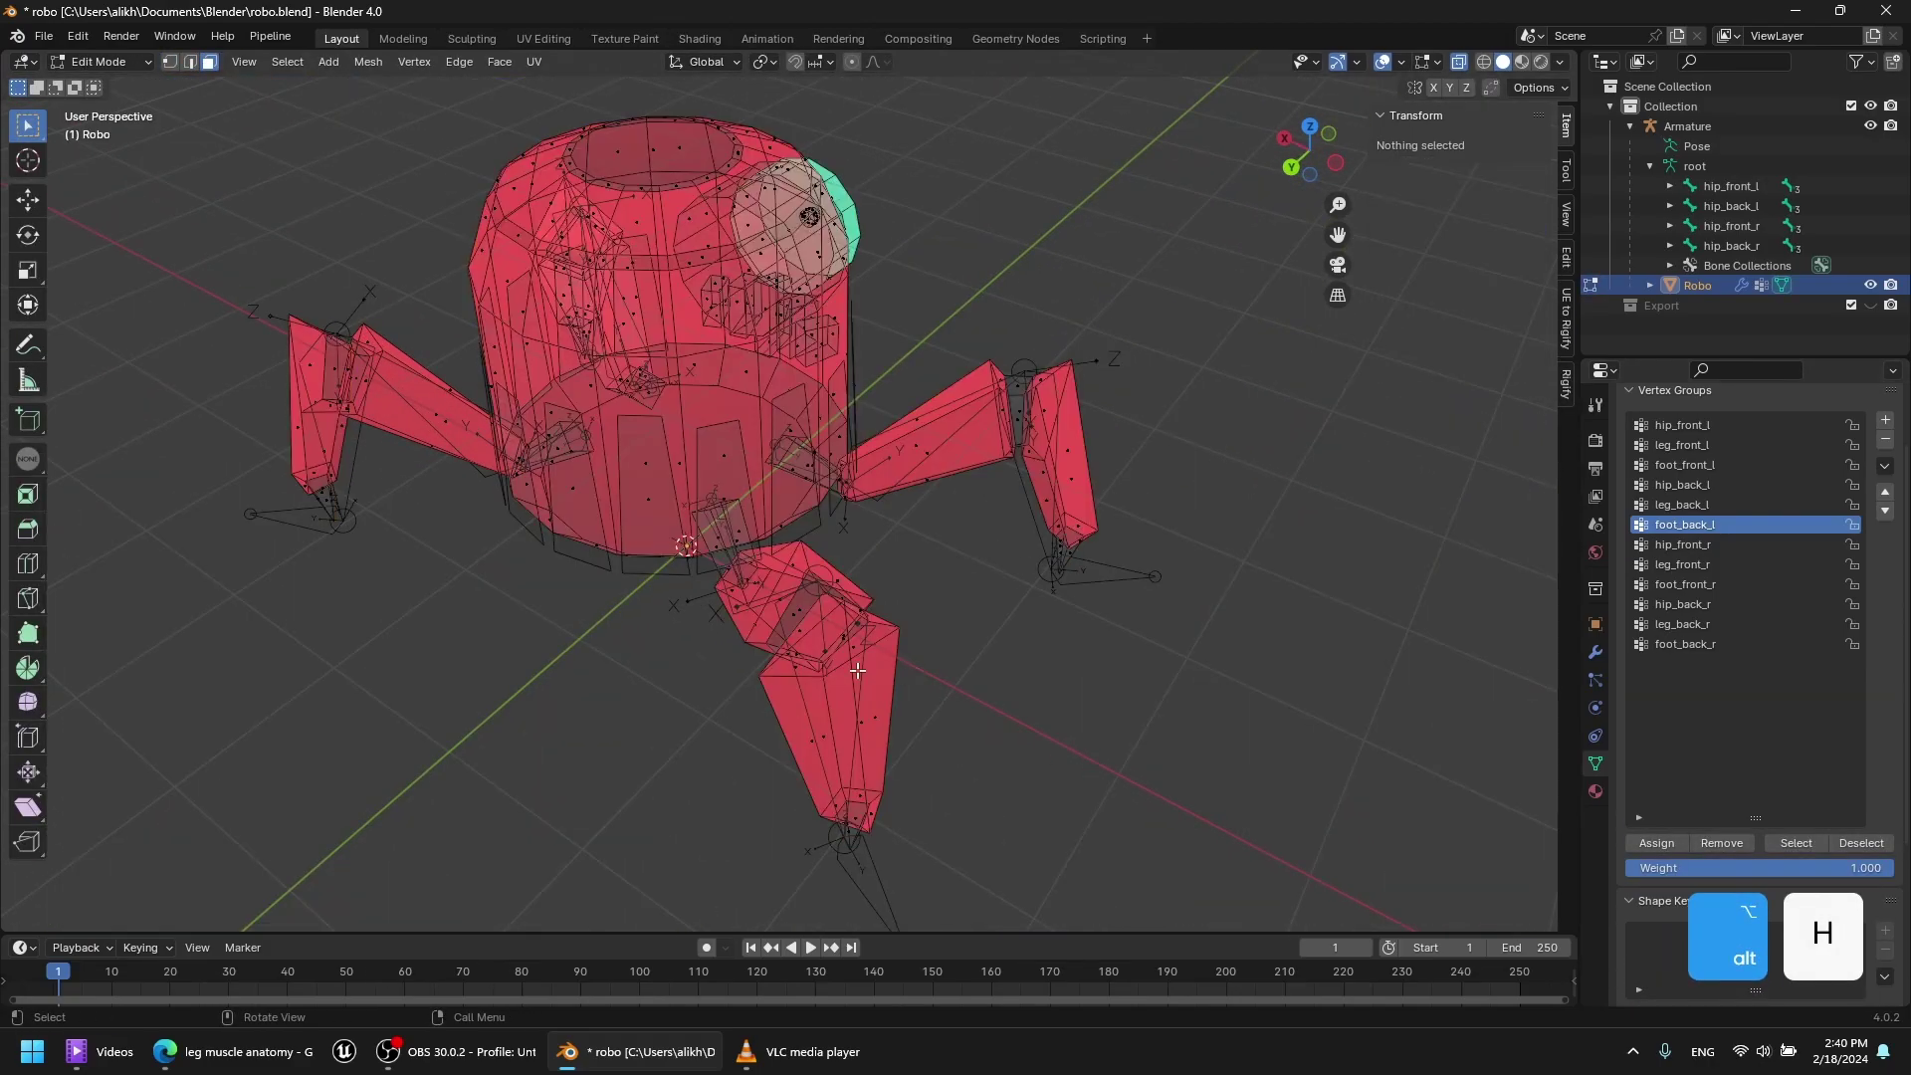
key("l")
key("shift+h")
Select the faces around the back right leg's short hip segment for the hip_back_r group.
middle_click_drag(865, 668, 674, 627)
scroll(674, 627, "up", 5)
scroll(486, 582, "down", 2)
left_click(403, 448, "alt")
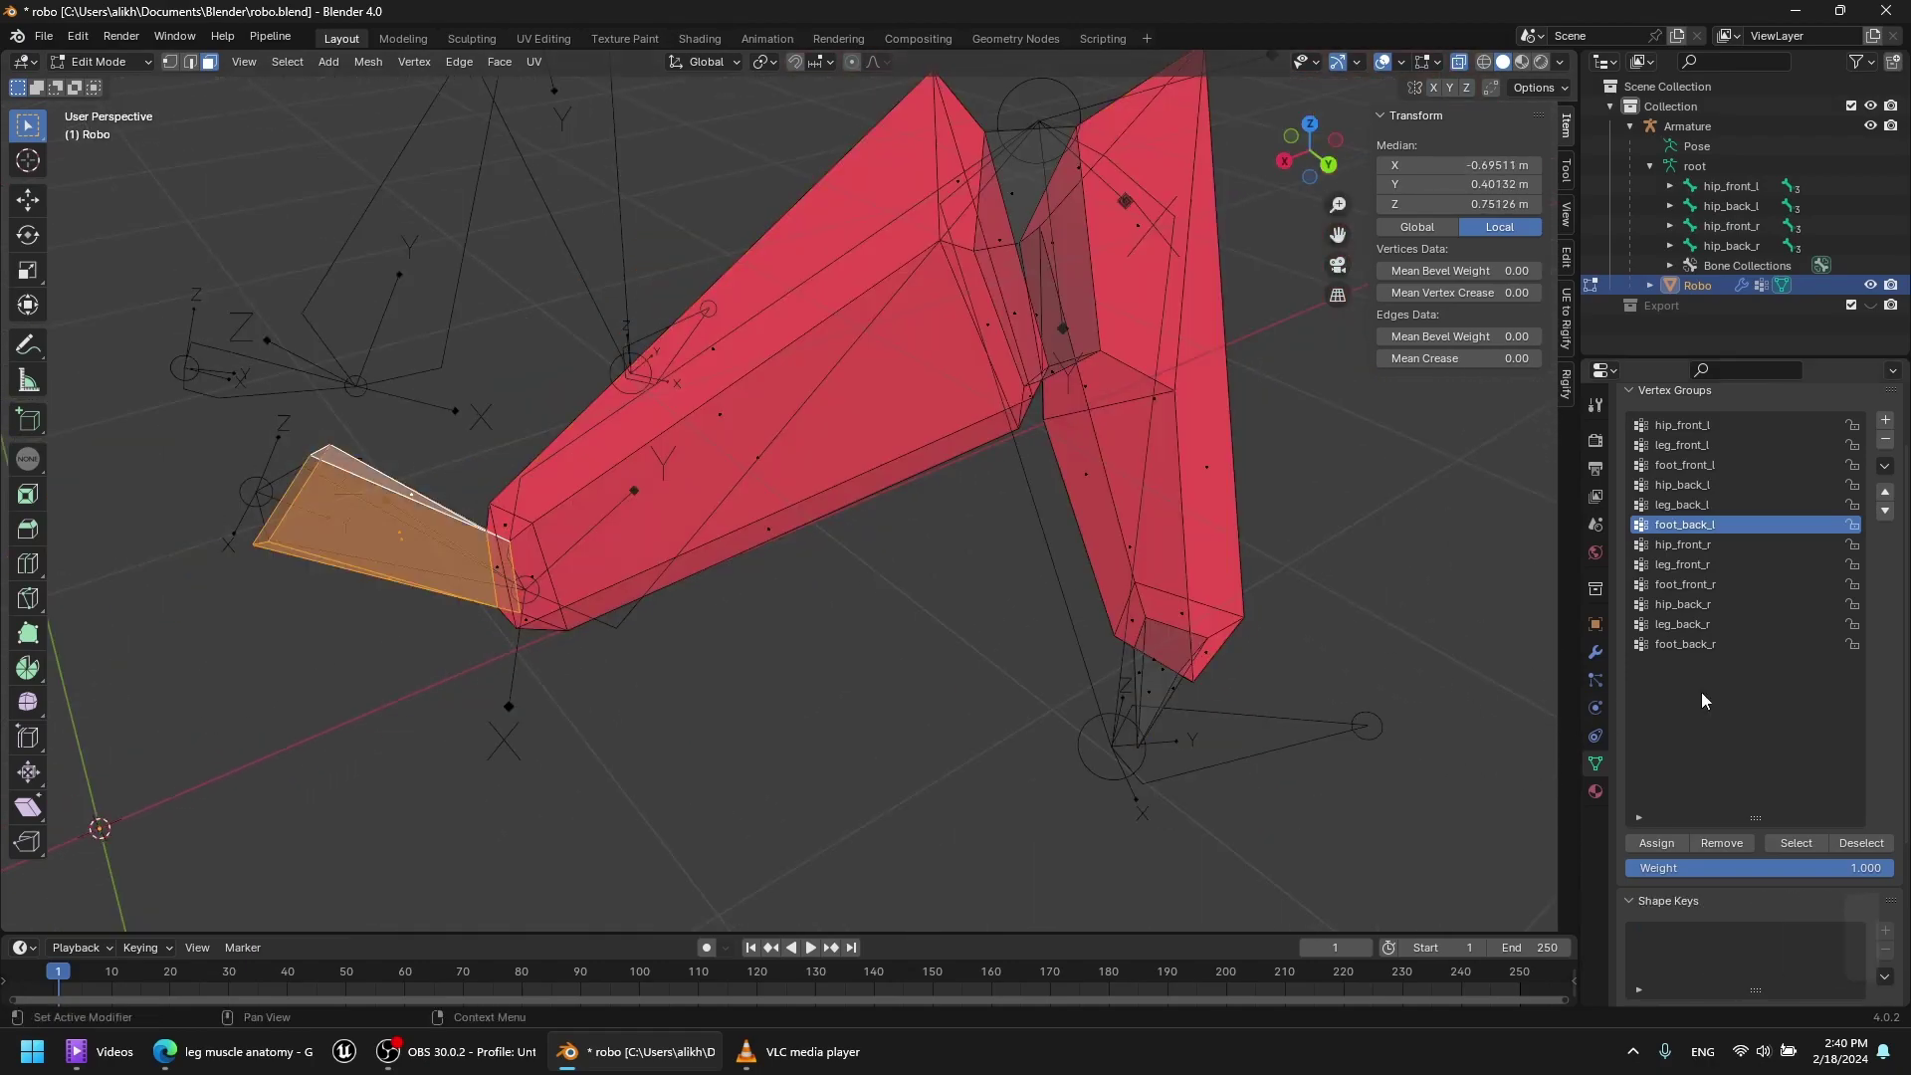
Unhide all the remaining parts of the Robo mesh around the back right leg.
scroll(990, 491, "down", 8)
middle_click_drag(956, 479, 1076, 529)
key("alt+h")
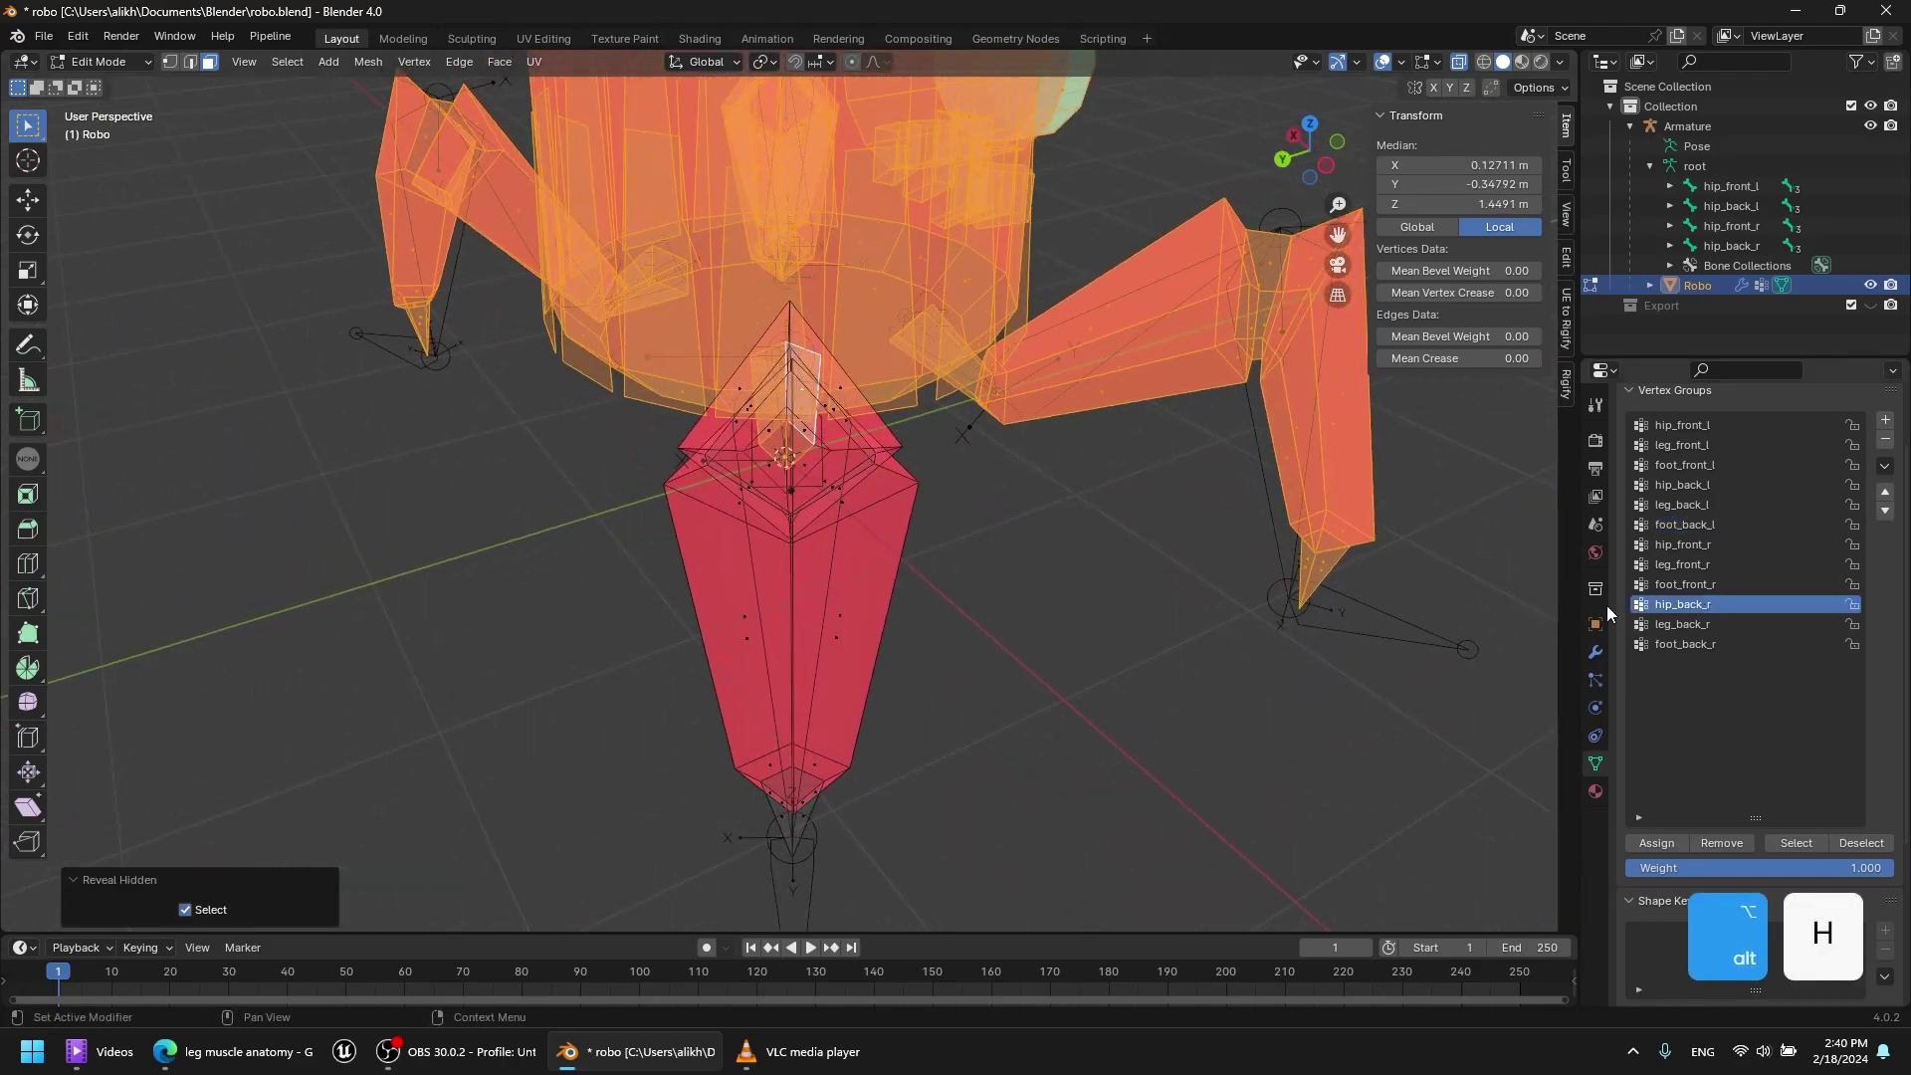
Isolate the linked faces of the back right leg in Edit Mode and select its short hip segment.
middle_click_drag(589, 685, 725, 678)
left_click(781, 543)
key("l")
key("shift+h")
middle_click_drag(802, 467, 868, 466)
left_click_drag(558, 375, 428, 548)
key("grave")
Select the faces of the back right leg's upper segment and fill them with weight 1.000 in leg_back_r.
middle_click_drag(751, 588, 772, 568)
scroll(1086, 620, "down", 2)
scroll(1087, 620, "down", 6)
middle_click_drag(1087, 620, 1049, 597)
scroll(1049, 597, "up", 3)
middle_click_drag(1104, 534, 970, 585, "shift")
middle_click_drag(970, 585, 1032, 533)
left_click_drag(881, 313, 1053, 543)
middle_click_drag(1175, 299, 895, 448, "shift")
scroll(896, 448, "up", 1)
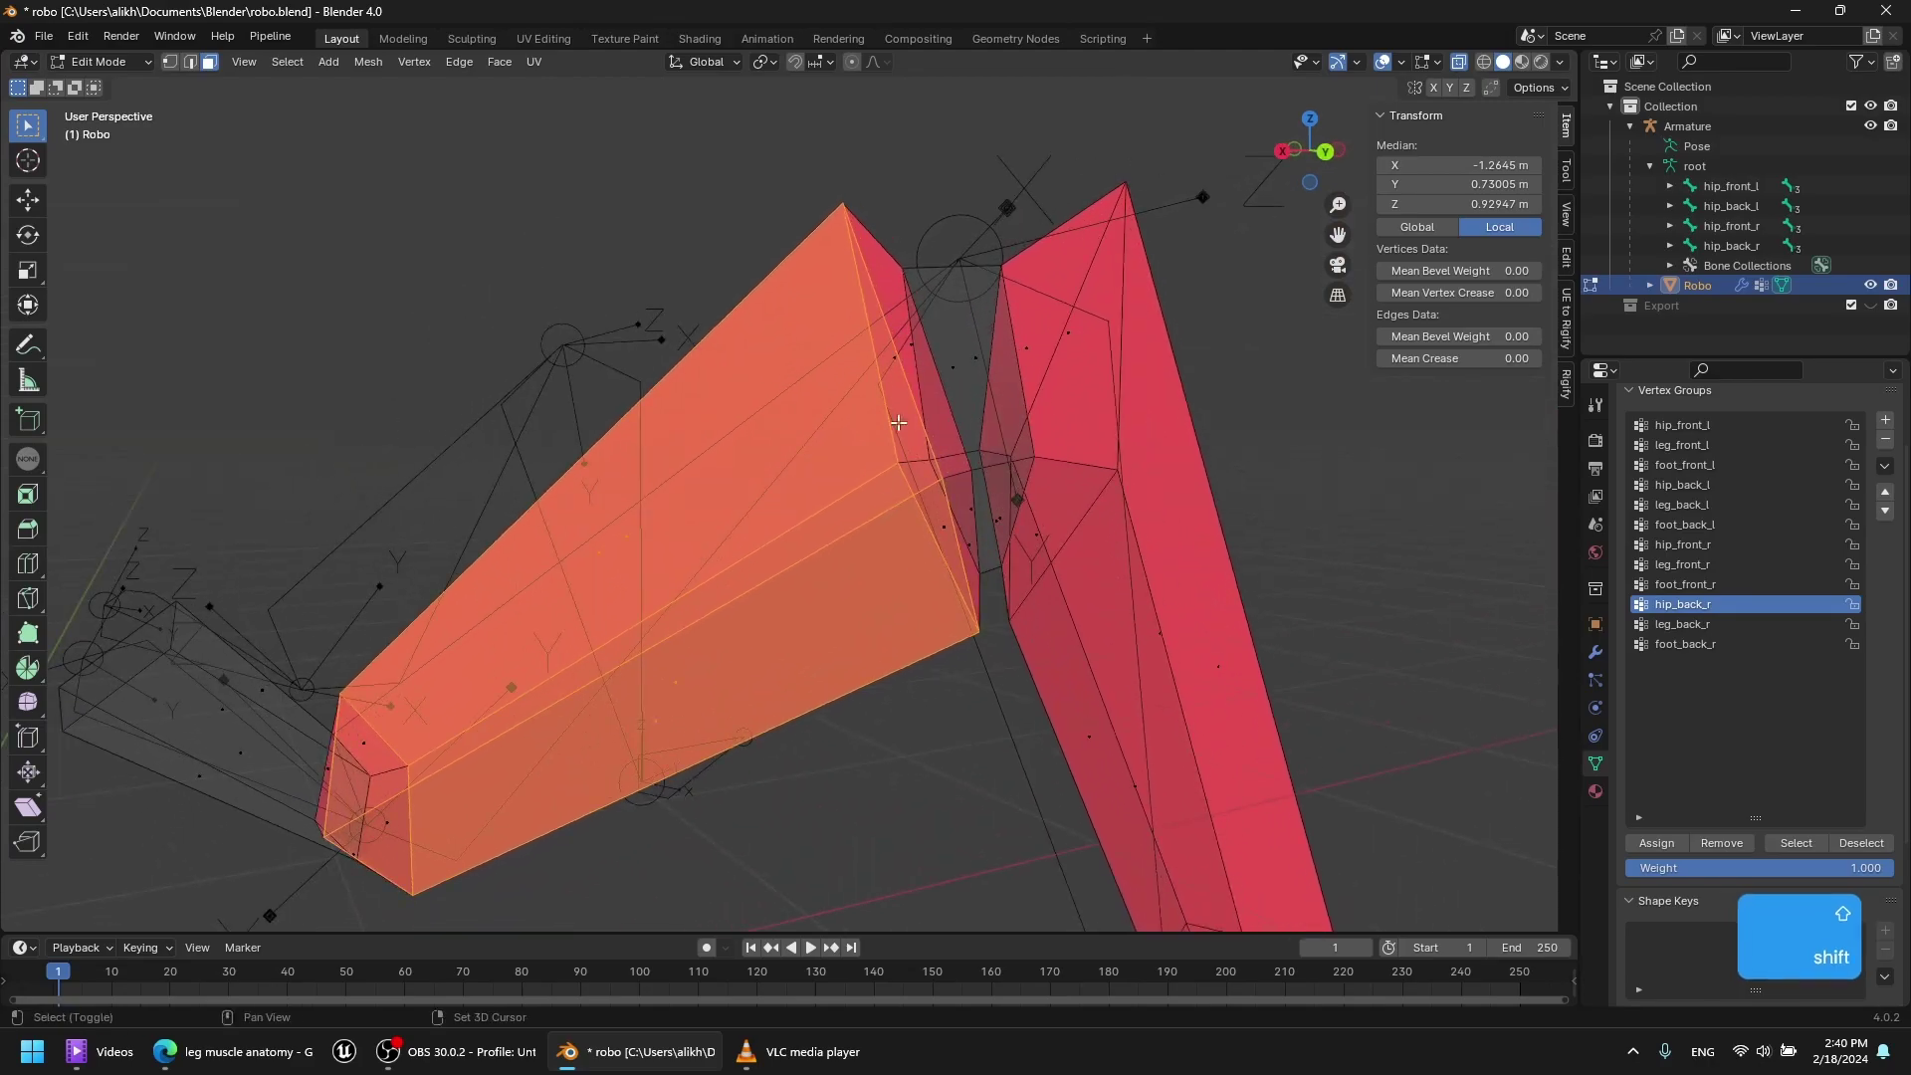
middle_click_drag(983, 525, 1394, 631)
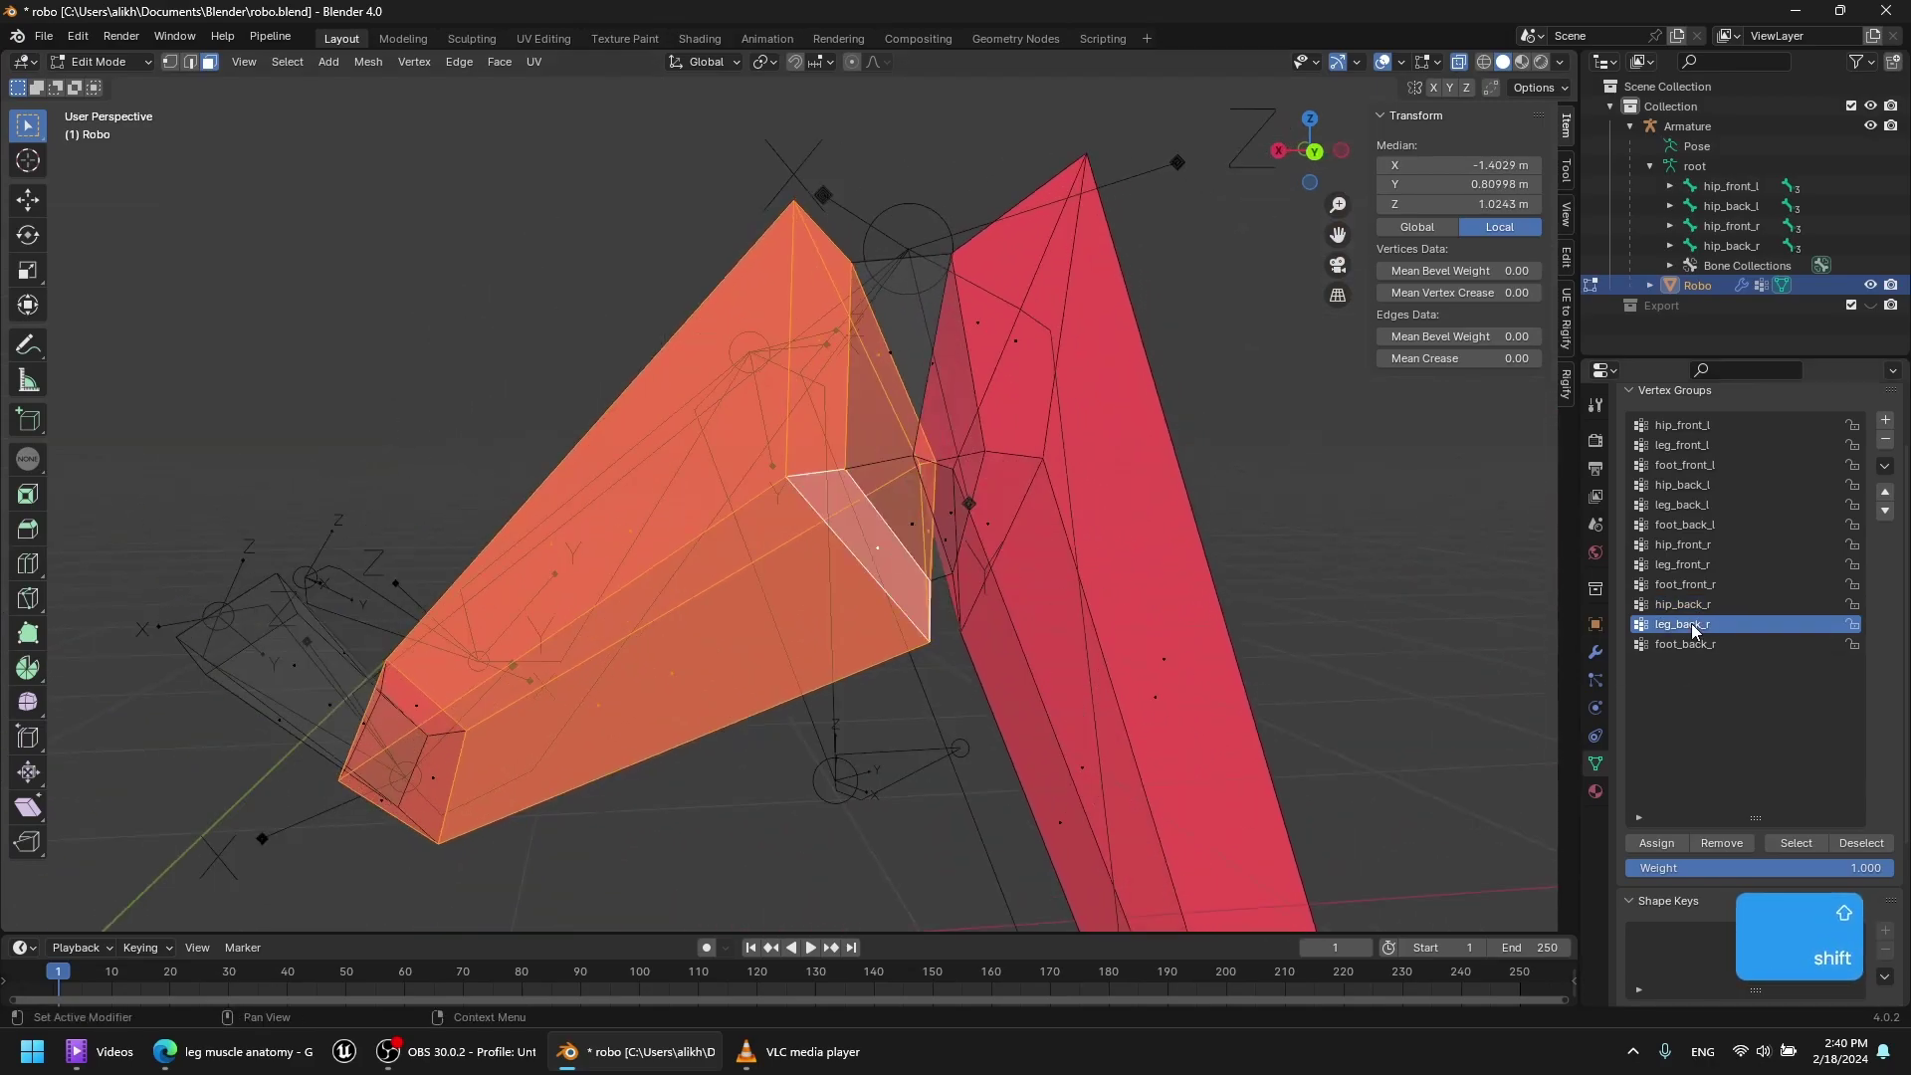
key("Tab")
key("Tab")
left_click(1682, 604)
key("Tab")
left_click(1682, 625)
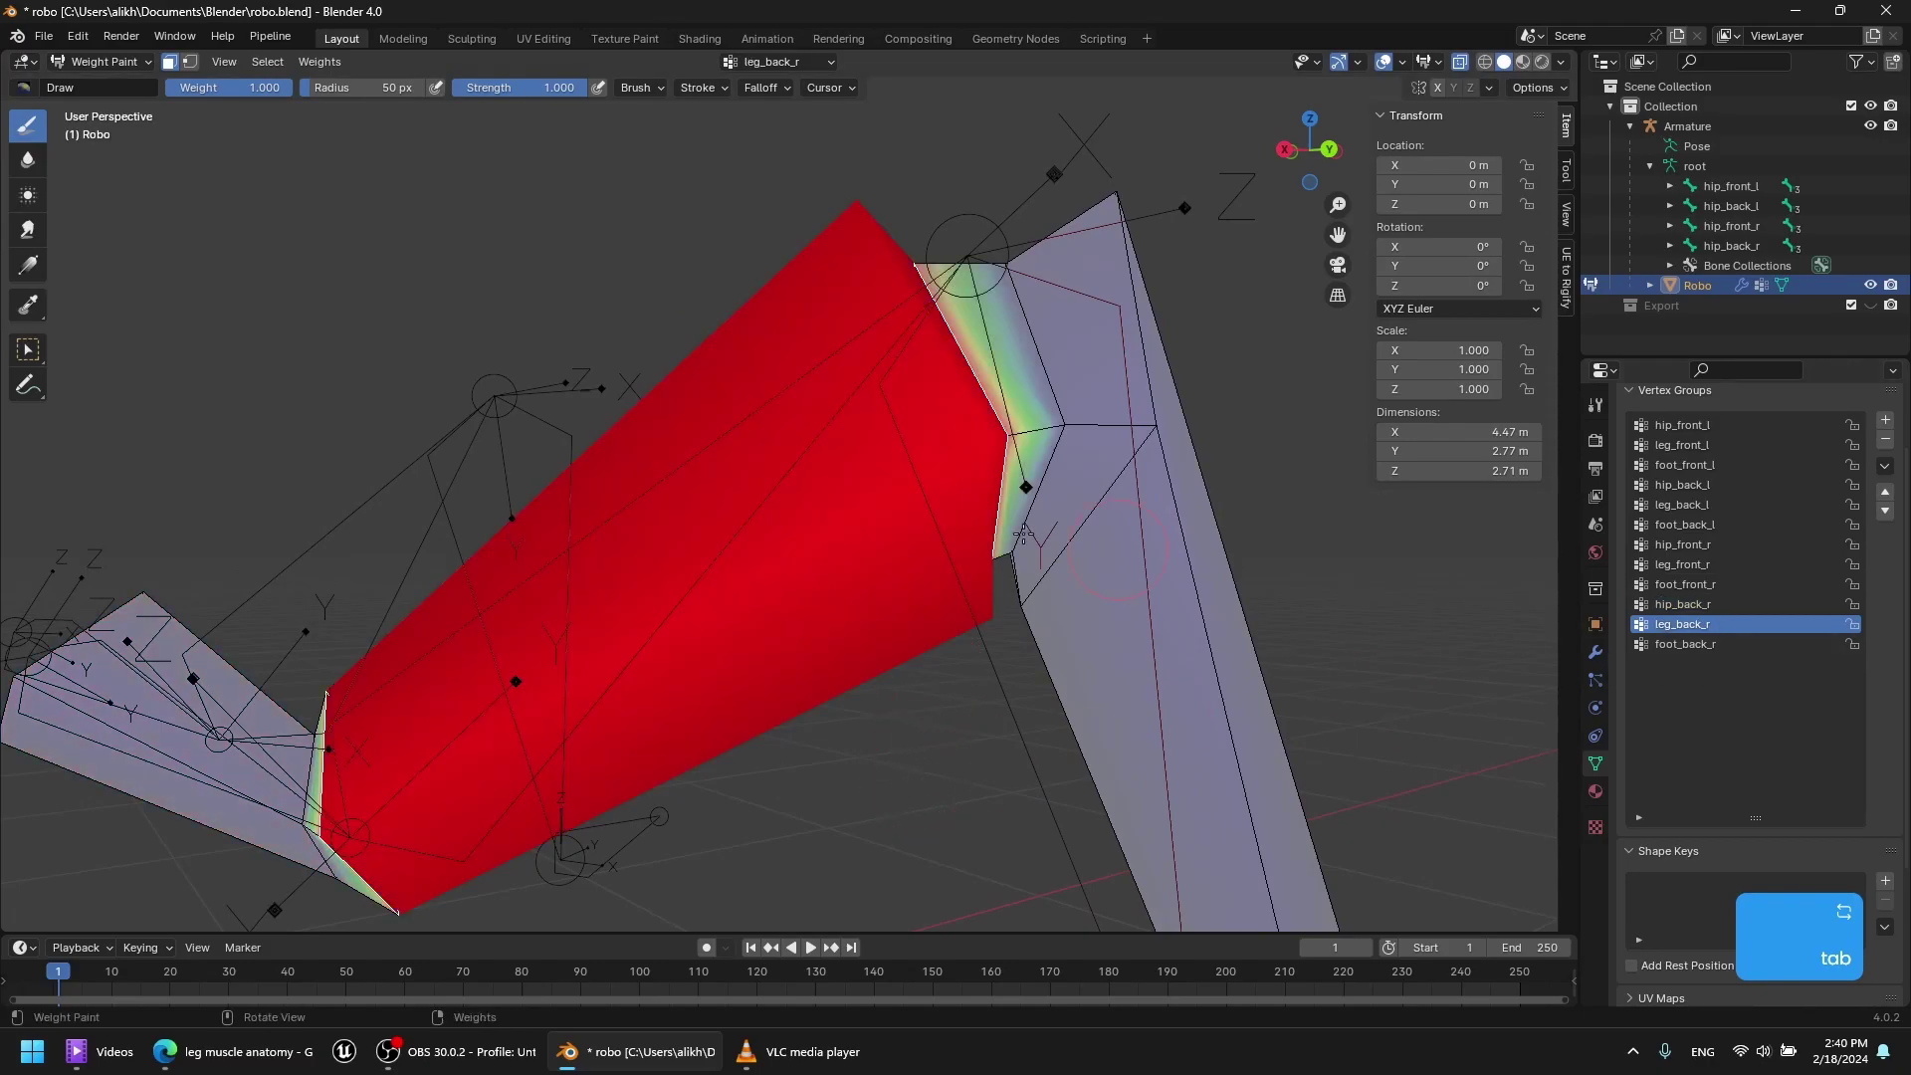
Select the back right leg's lower segment including its pointed tip and fill it with full weight in foot_back_r.
left_click(1714, 652)
key("Tab")
scroll(1085, 585, "down", 2)
left_click(1155, 602)
left_click_drag(1098, 575, 951, 732)
middle_click_drag(950, 732, 933, 556, "shift")
left_click_drag(1181, 603, 959, 796, "shift")
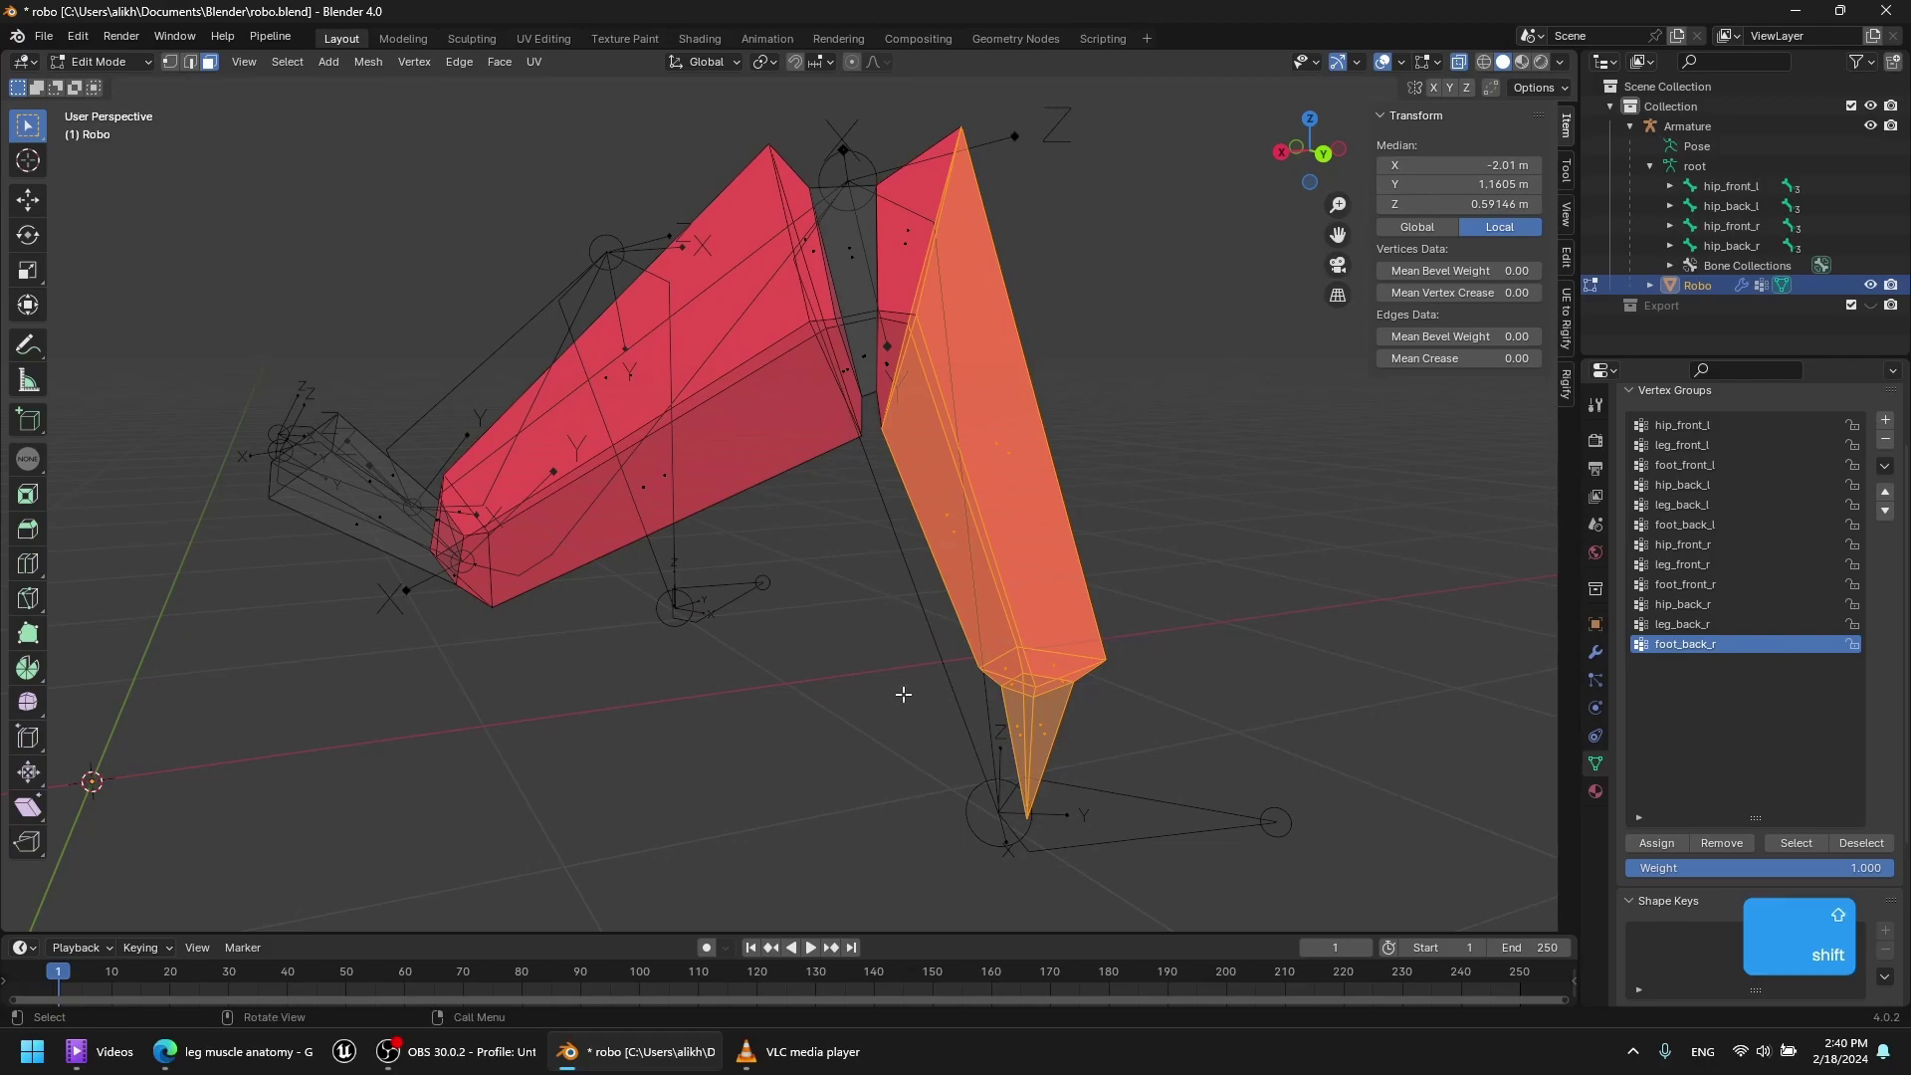
left_click(287, 61)
mouse_move(422, 345)
left_click(535, 348)
middle_click_drag(901, 393, 941, 421)
key("Tab")
key("ctrl+x")
Unhide the rest of the Robo mesh in Edit Mode and isolate the linked faces of the front right leg.
scroll(1103, 430, "down", 3)
key("Tab")
middle_click_drag(1104, 432, 921, 488)
middle_click_drag(921, 548, 939, 435, "shift")
key("alt+h")
left_click(931, 509)
key("l")
middle_click_drag(974, 332, 931, 344)
middle_click_drag(1185, 343, 866, 428, "shift")
scroll(1045, 415, "up", 2)
scroll(866, 428, "up", 3)
middle_click_drag(980, 597, 947, 427, "shift")
key("shift+h")
scroll(946, 427, "down", 3)
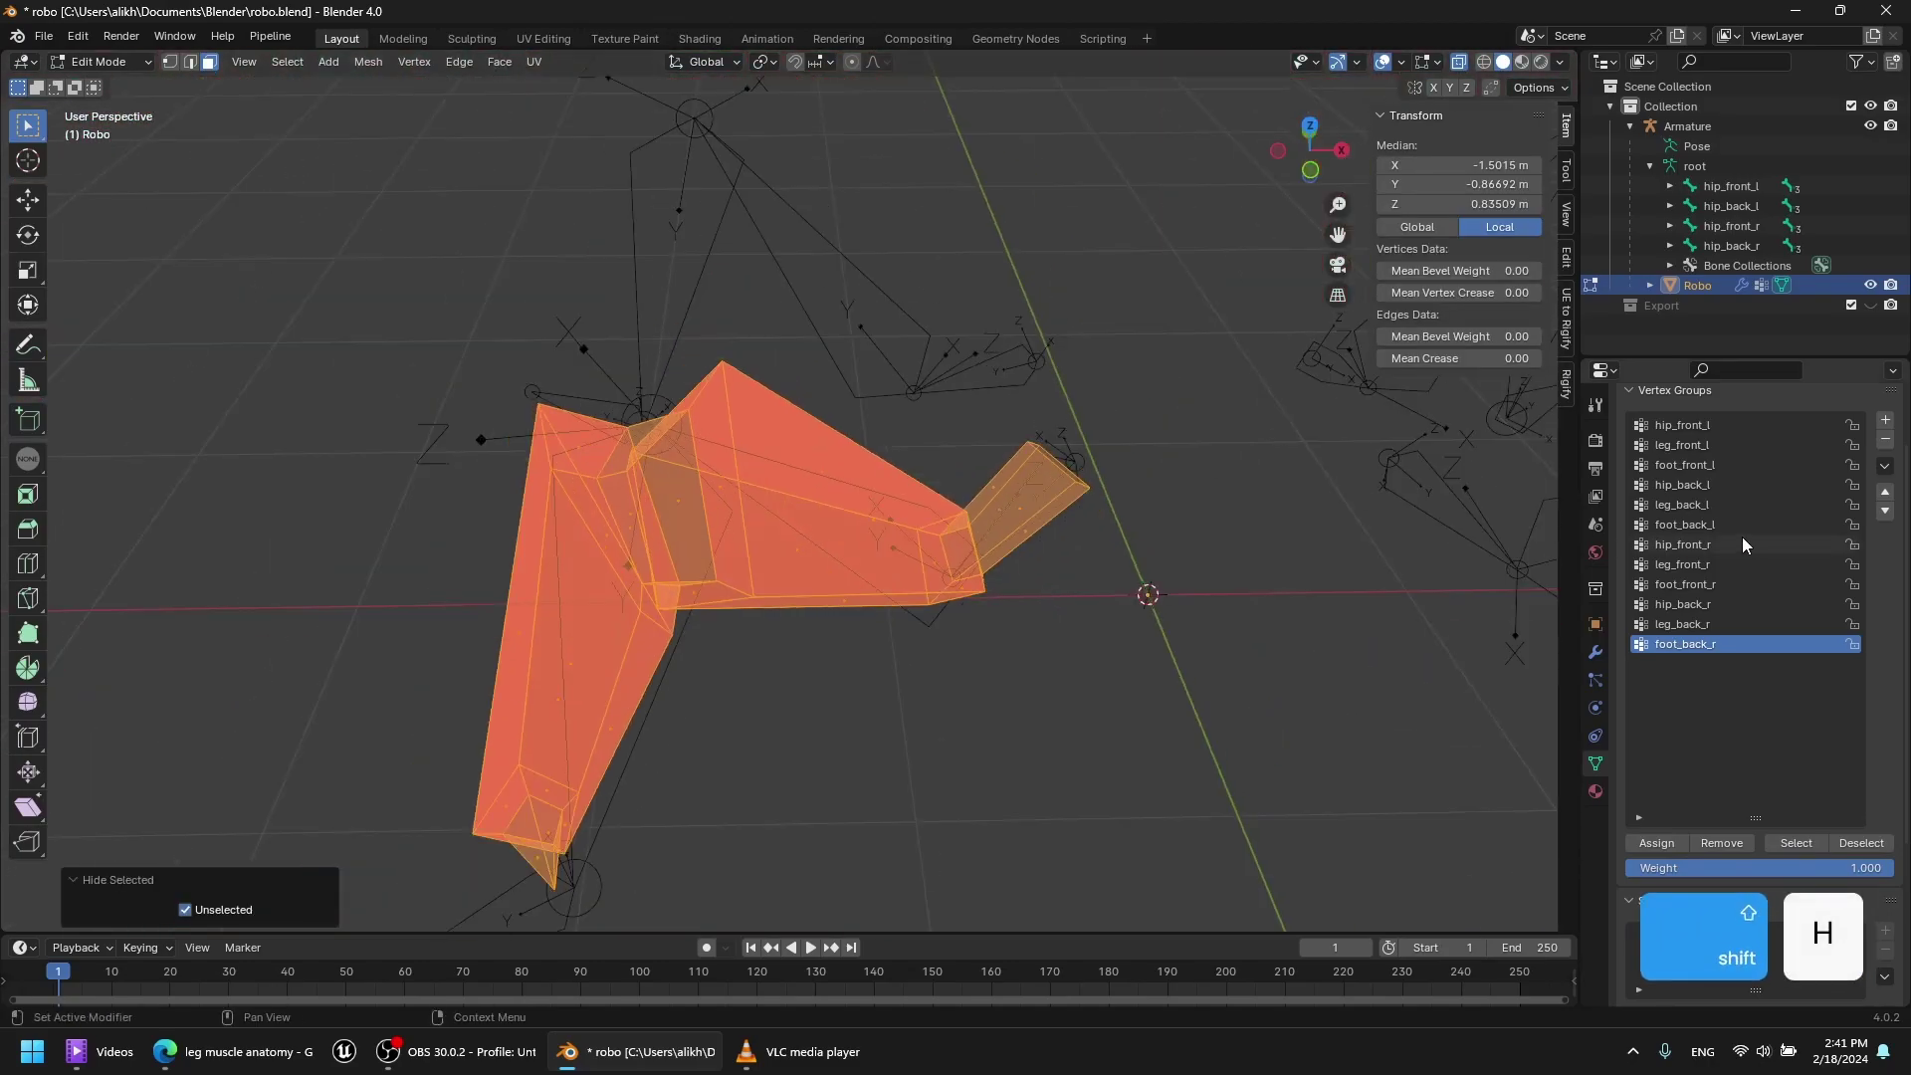
Select the front right leg's short hip segment for the hip_front_r vertex group and check it in Weight Paint mode.
left_click(1741, 547)
middle_click_drag(1244, 582, 1160, 488)
left_click_drag(1214, 433, 979, 709)
key("ctrl+Tab")
key("Tab")
Select the front right leg's upper segment and give its faces full weight in leg_front_r.
mouse_move(896, 543)
middle_mouse_down()
mouse_move(866, 542)
mouse_move(917, 527)
middle_mouse_up()
left_click(809, 406)
left_click(791, 454, "shift")
middle_click_drag(791, 454, 913, 691)
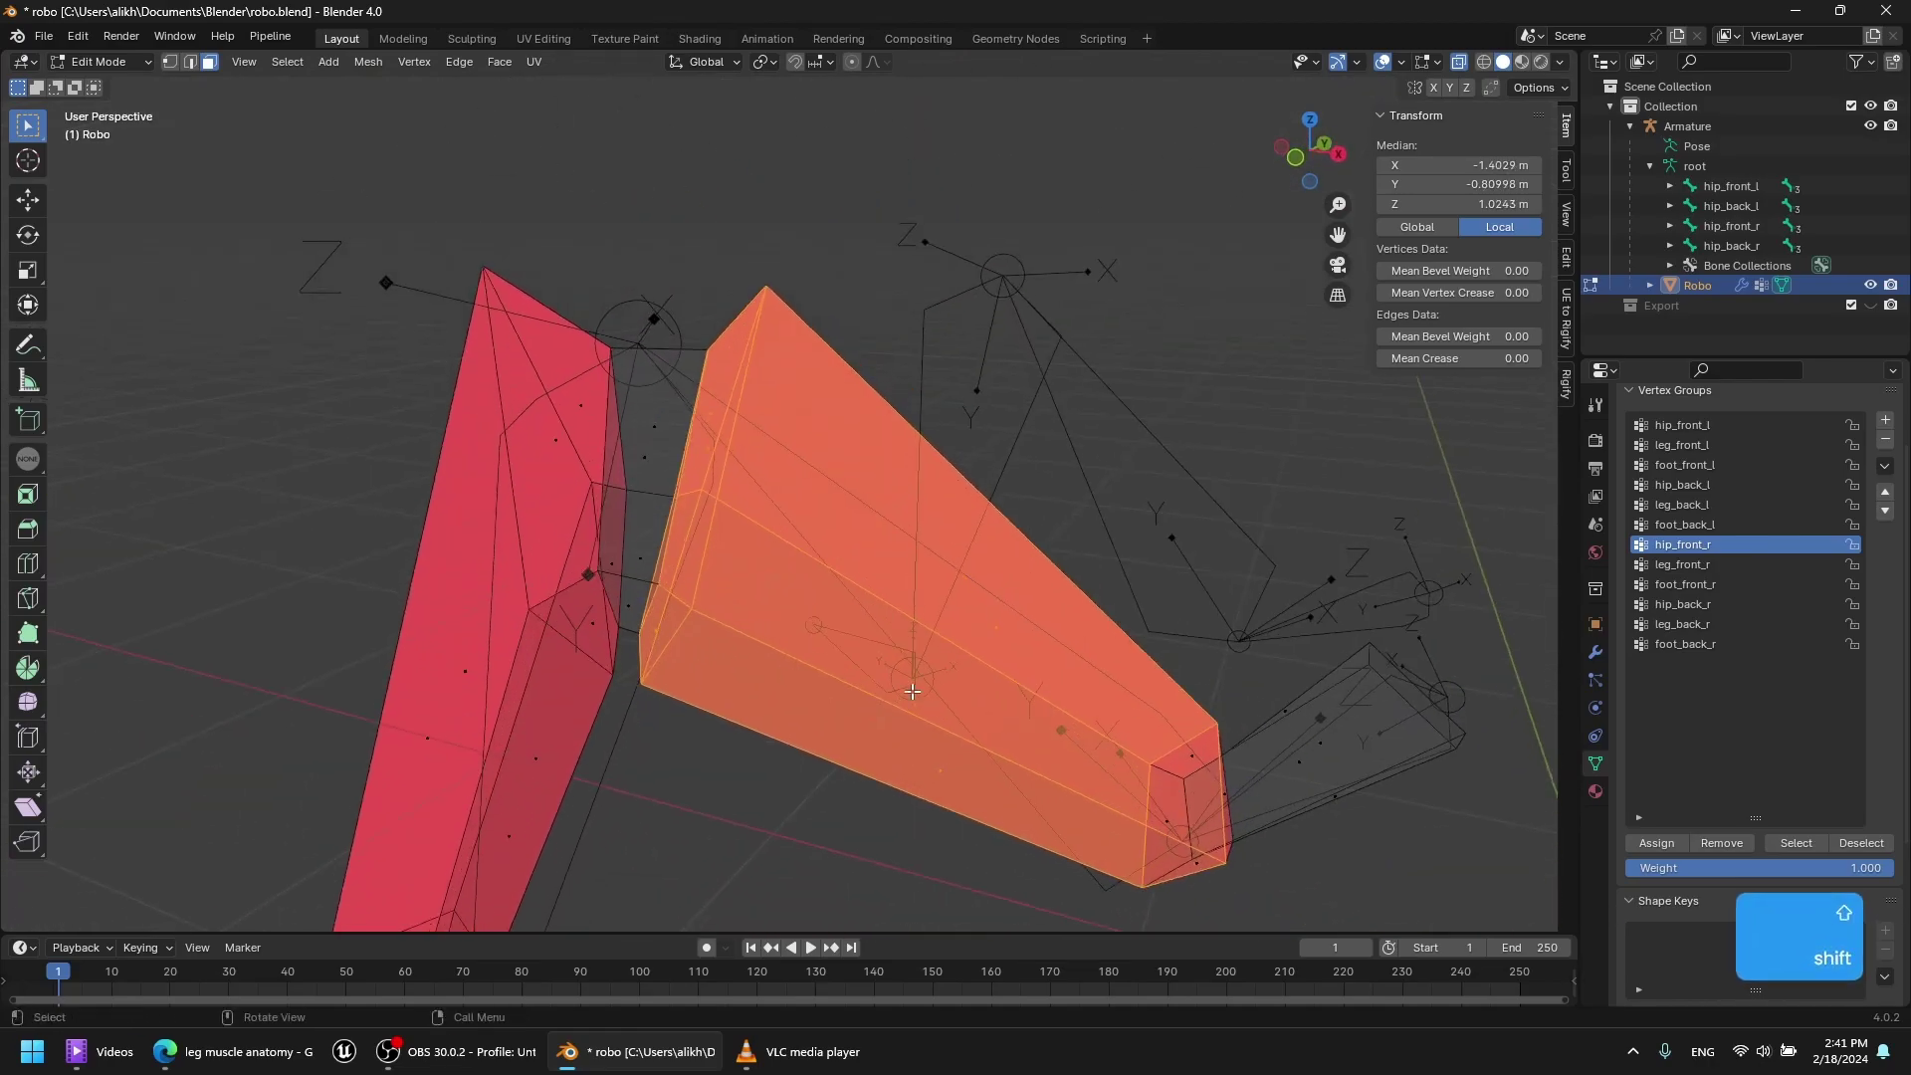
left_click(1696, 564)
key("Tab")
key("Tab")
Select the faces around the upper end of the front right leg's lower segment.
scroll(1126, 601, "down", 1)
scroll(1125, 601, "down", 2)
mouse_move(995, 538)
middle_mouse_down()
mouse_move(929, 474)
mouse_move(1030, 516)
middle_mouse_up()
scroll(741, 386, "up", 3)
middle_click_drag(741, 386, 755, 311)
scroll(754, 369, "down", 1)
left_click(750, 440)
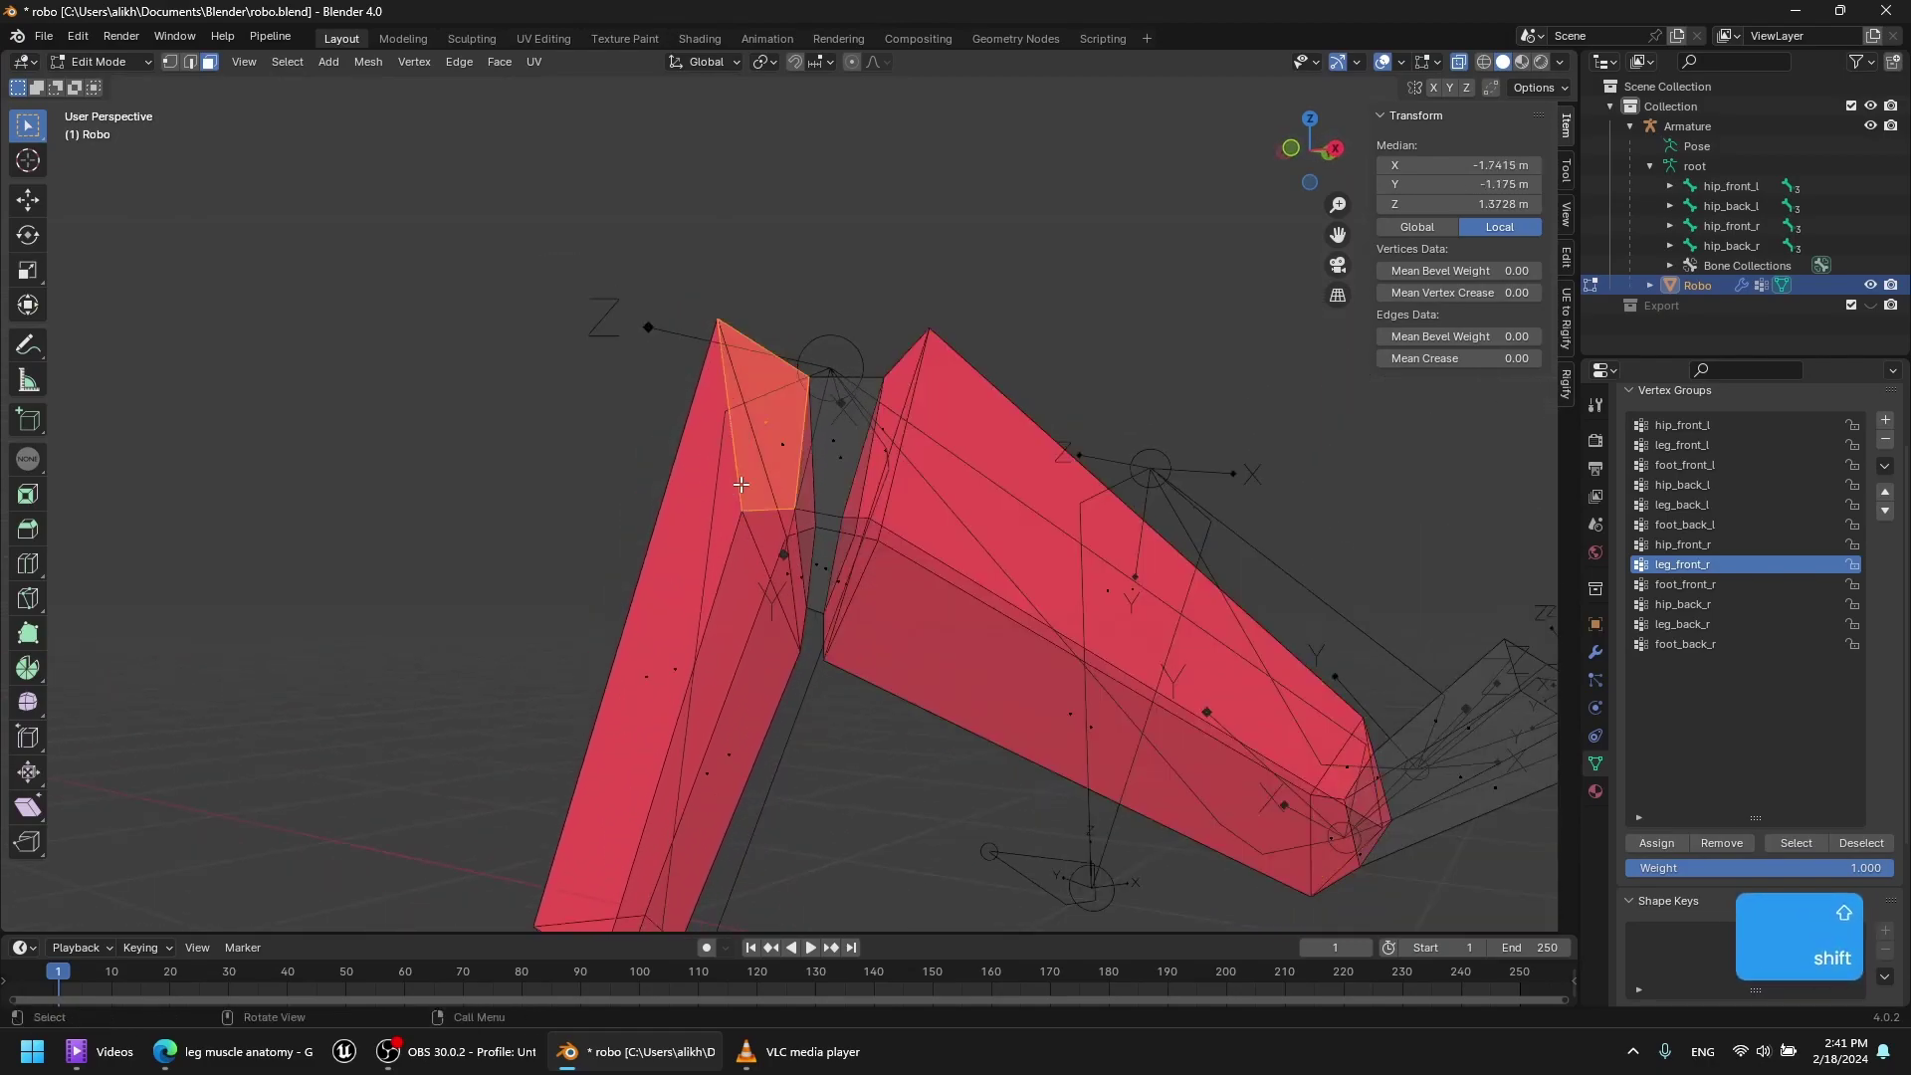
left_click(799, 438, "shift")
middle_click_drag(943, 585, 904, 538)
left_click(796, 573, "shift")
left_click(803, 600, "shift")
Add the remaining lower-segment and pointed tip faces to the selection and assign them to foot_front_r with weight 1.000.
middle_click_drag(856, 607, 567, 622)
left_click_drag(949, 614, 784, 786, "shift")
middle_click_drag(984, 805, 955, 617, "shift")
left_click_drag(1005, 633, 804, 881, "shift")
middle_click_drag(1225, 674, 1198, 700)
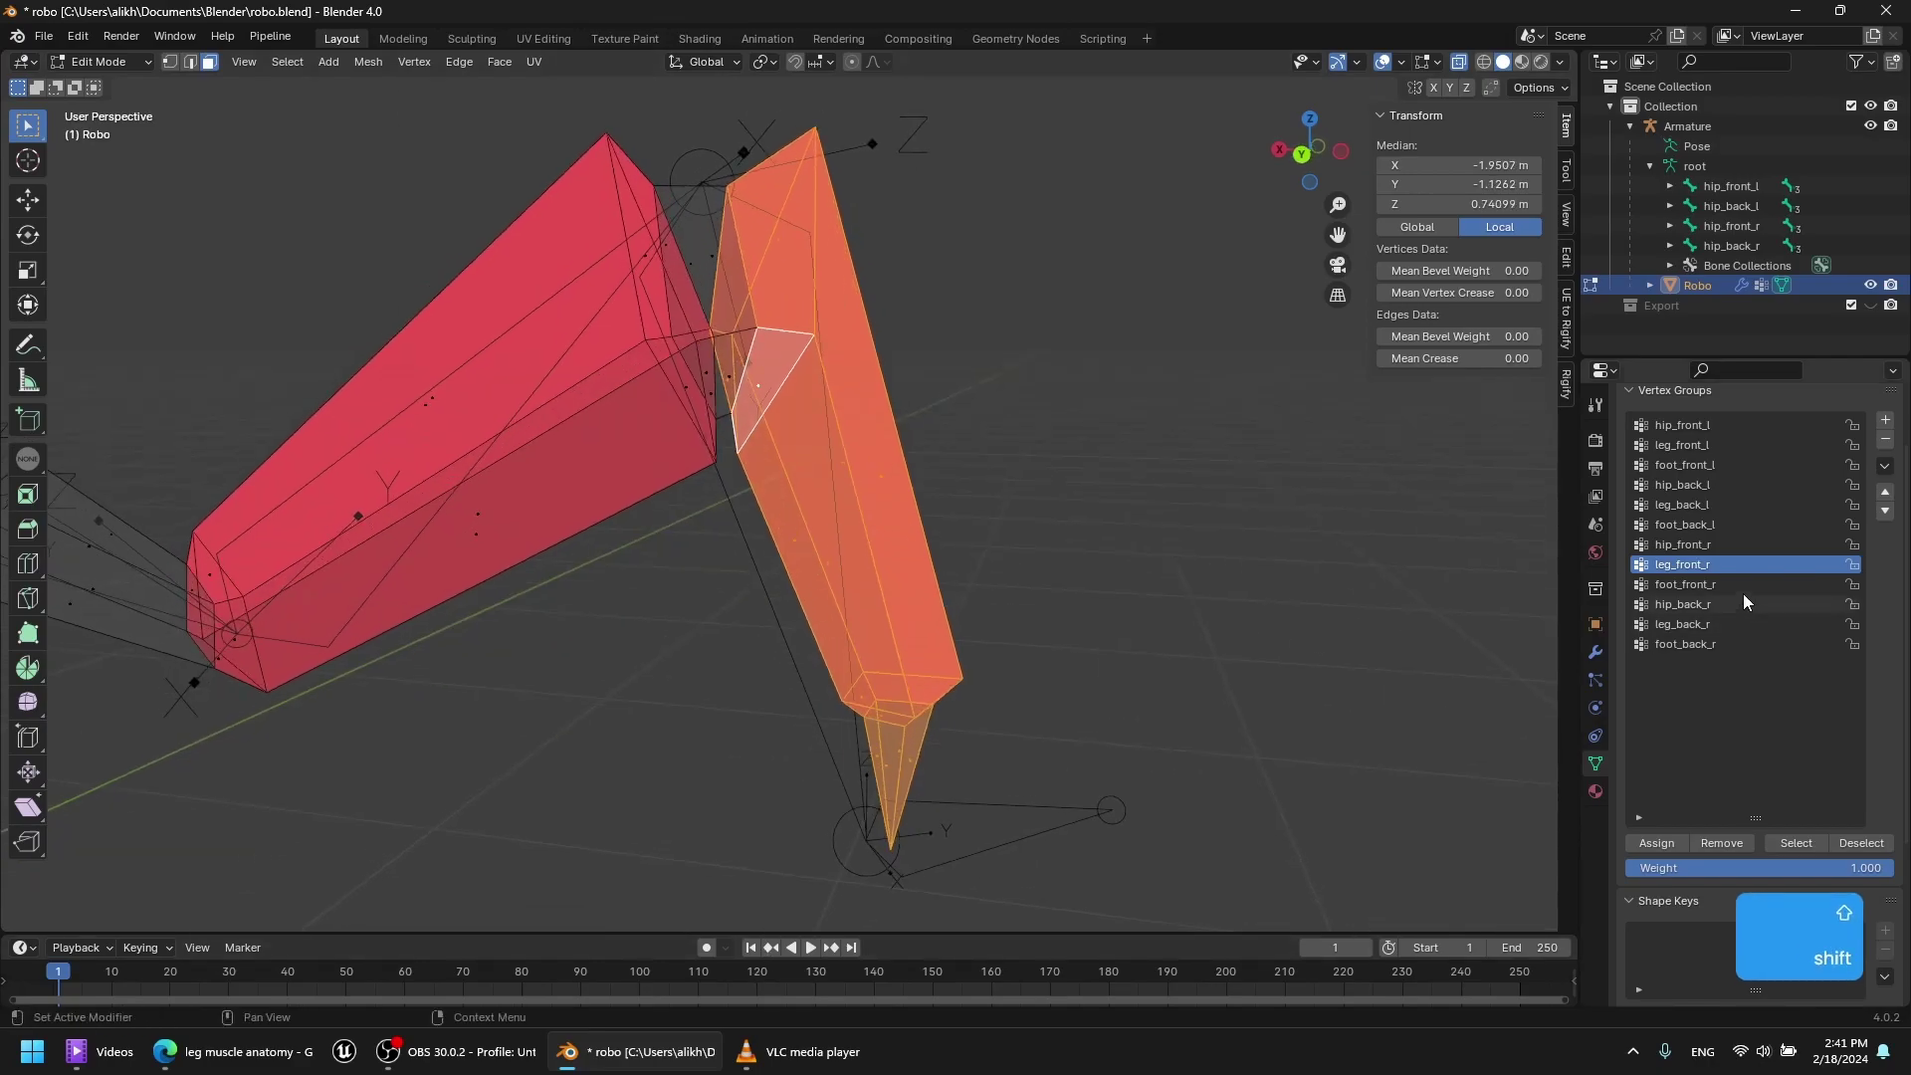
left_click(1734, 587)
left_click(1656, 841)
key("Tab")
key("Tab")
Return to Object Mode and turn off the X-ray display.
middle_click_drag(1095, 416, 856, 453)
left_click(112, 63)
left_click(117, 86)
left_click(1048, 422)
scroll(1048, 422, "down", 5)
key("alt+z")
Unhide all hidden faces of the Robo mesh in Edit Mode and return to Object Mode.
left_click(983, 356)
key("Tab")
key("alt+h")
key("Tab")
Select the armature and switch it to Pose Mode.
left_click(1012, 582)
middle_click_drag(1095, 388, 858, 351, "shift")
scroll(996, 418, "down", 3)
left_click(1007, 426)
key("grave")
middle_click_drag(1007, 430, 1085, 470)
left_click(106, 128)
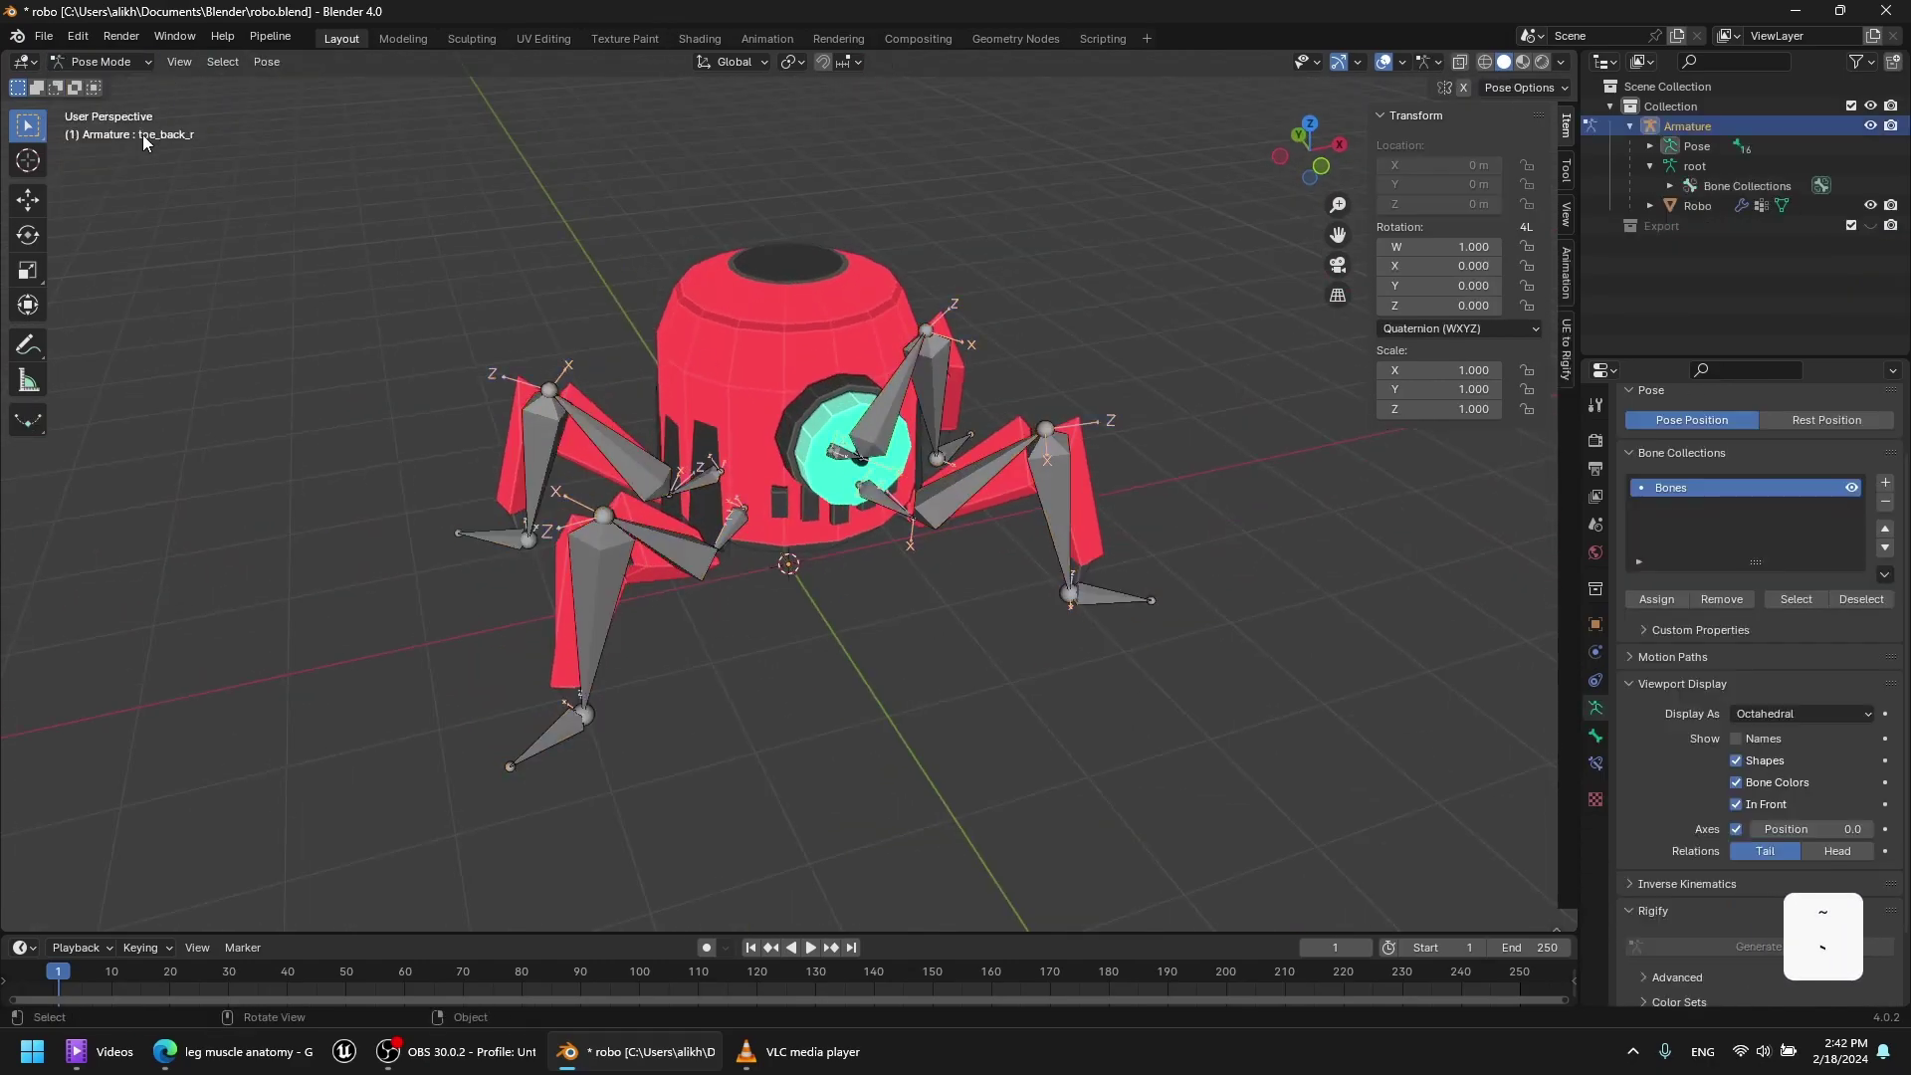
Try moving the bone at the front right foot to test the leg's deformation, and undo the move.
left_click(593, 720)
key("g")
left_click(479, 611)
middle_click_drag(480, 612, 679, 499)
key("ctrl+z")
Try rotating the leg_front_r bone around the global X, Z and Y axes to test the skinning.
left_click(661, 512)
key("r")
key("x")
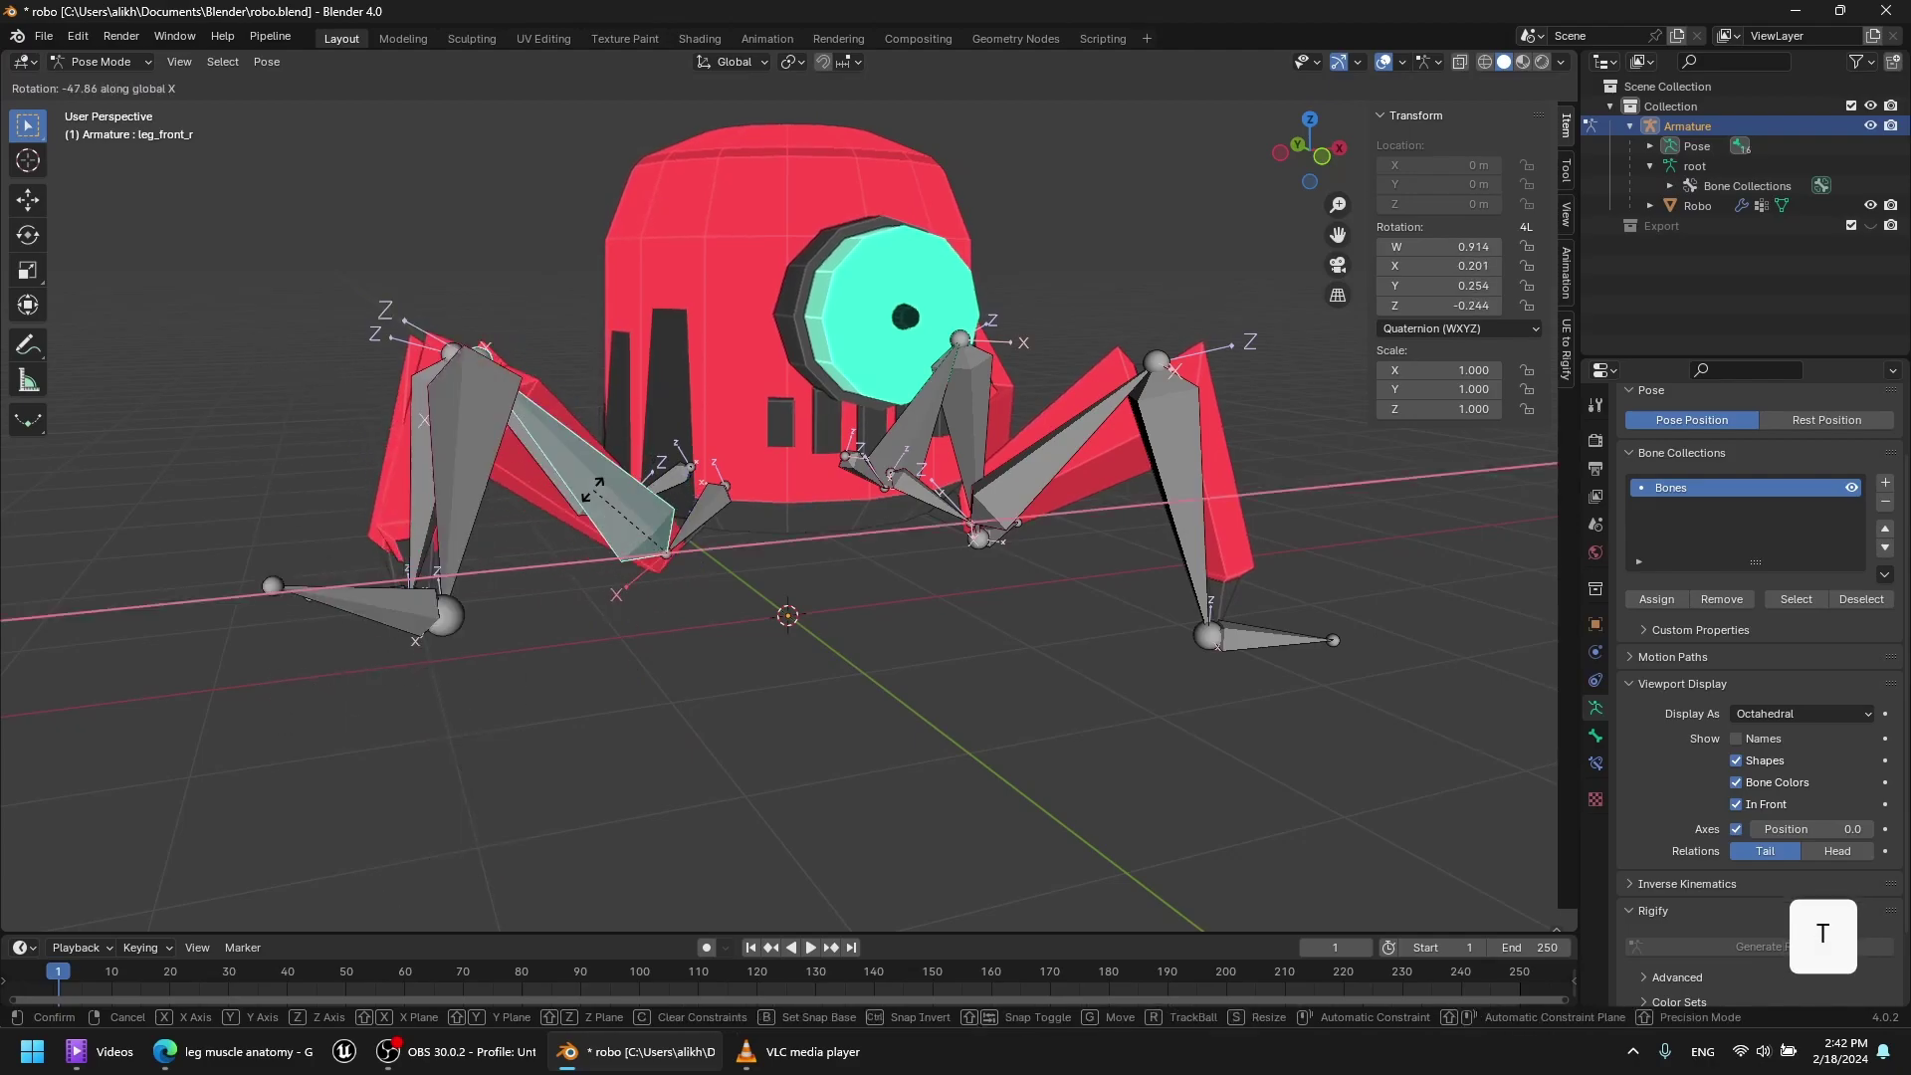
key("z")
key("y")
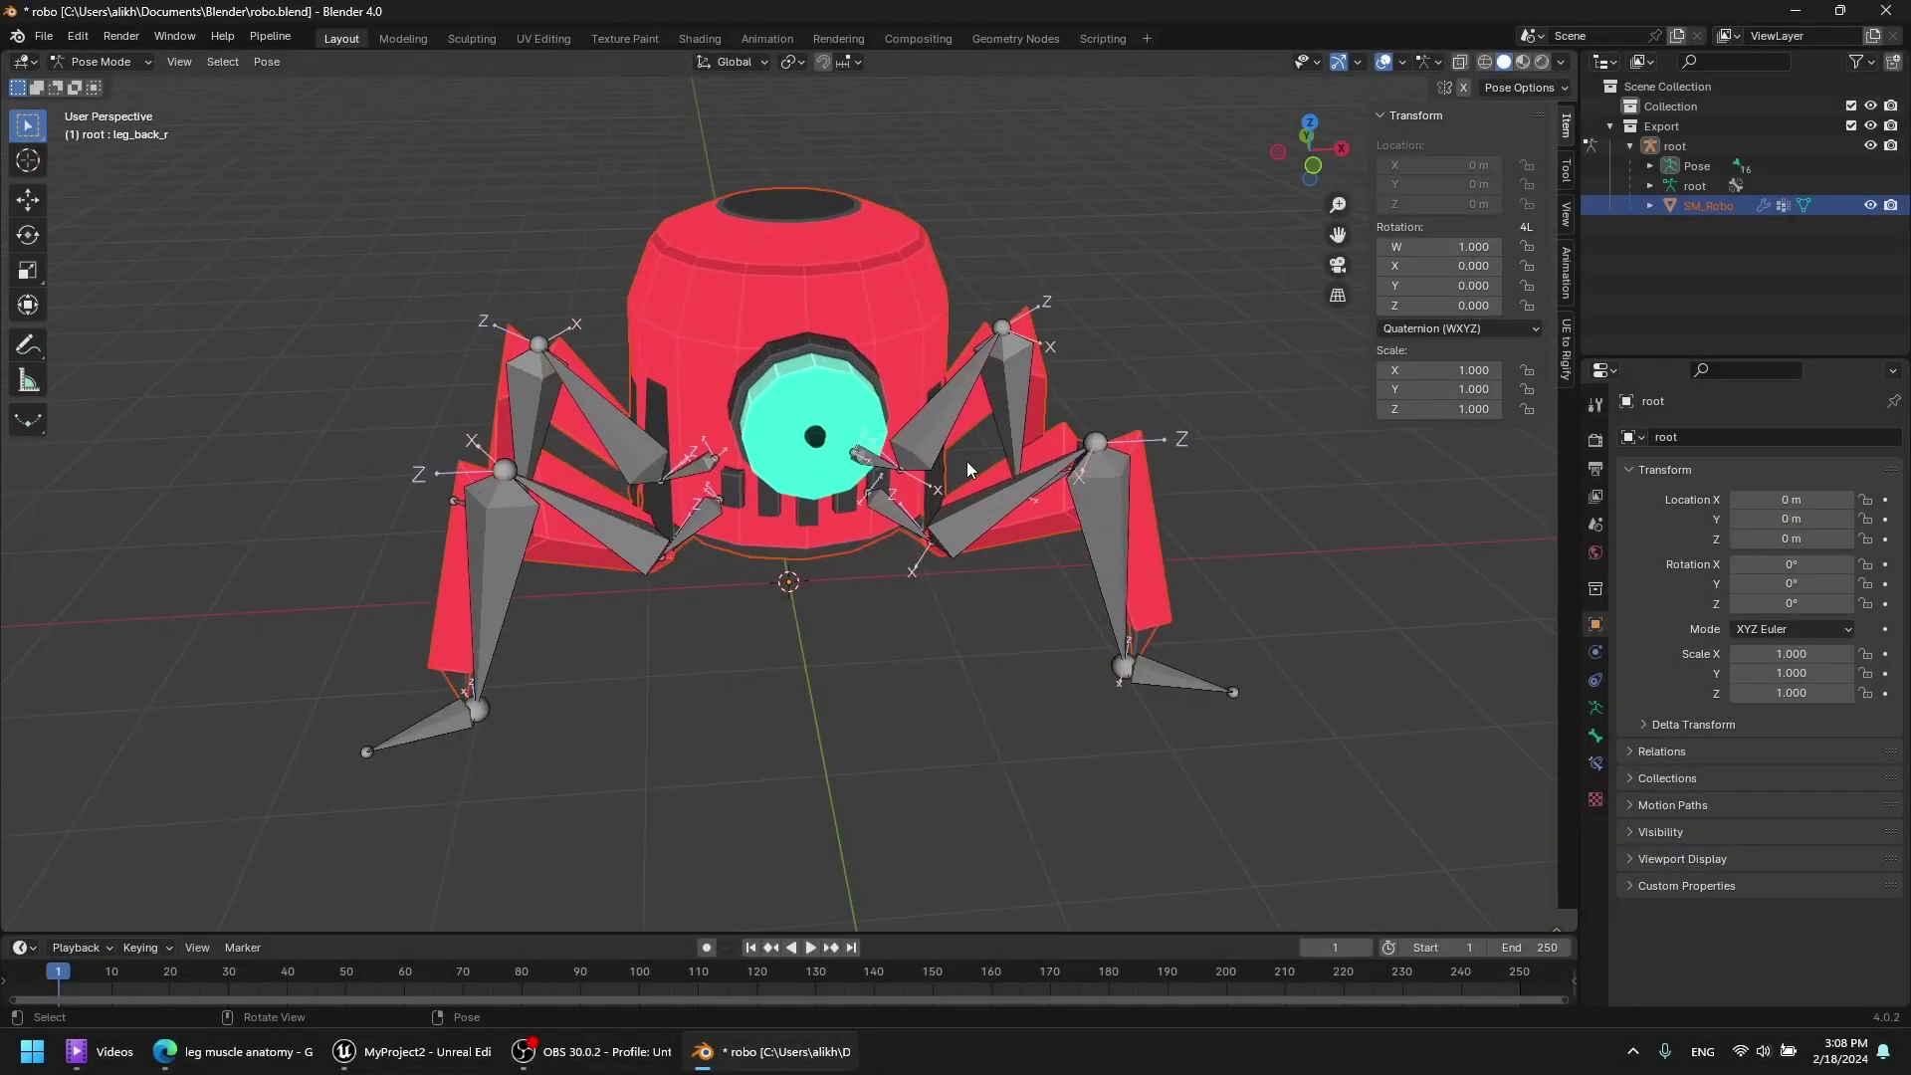
Rename the SM_Robo mesh in the Export collection as SKEL_Robo.
double_click(1709, 205)
key("Left")
type("KEL")
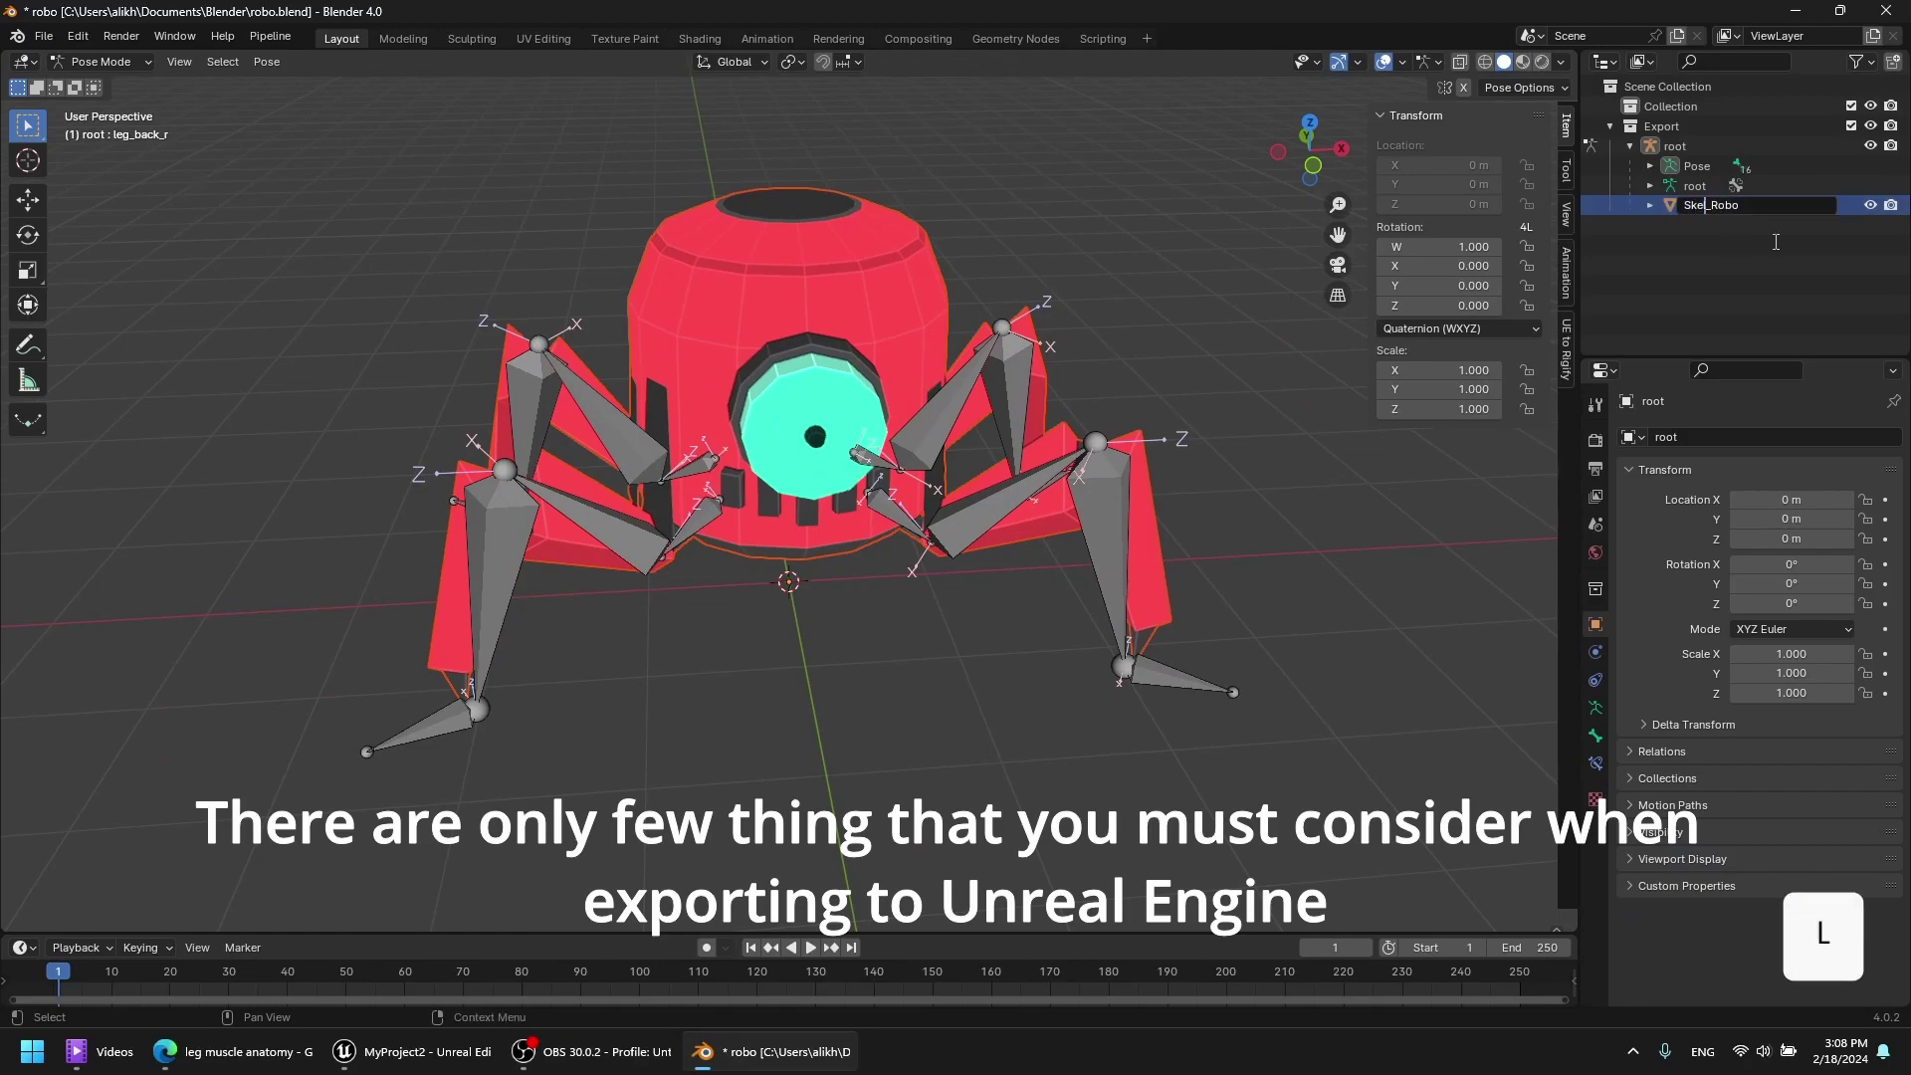
key("Delete")
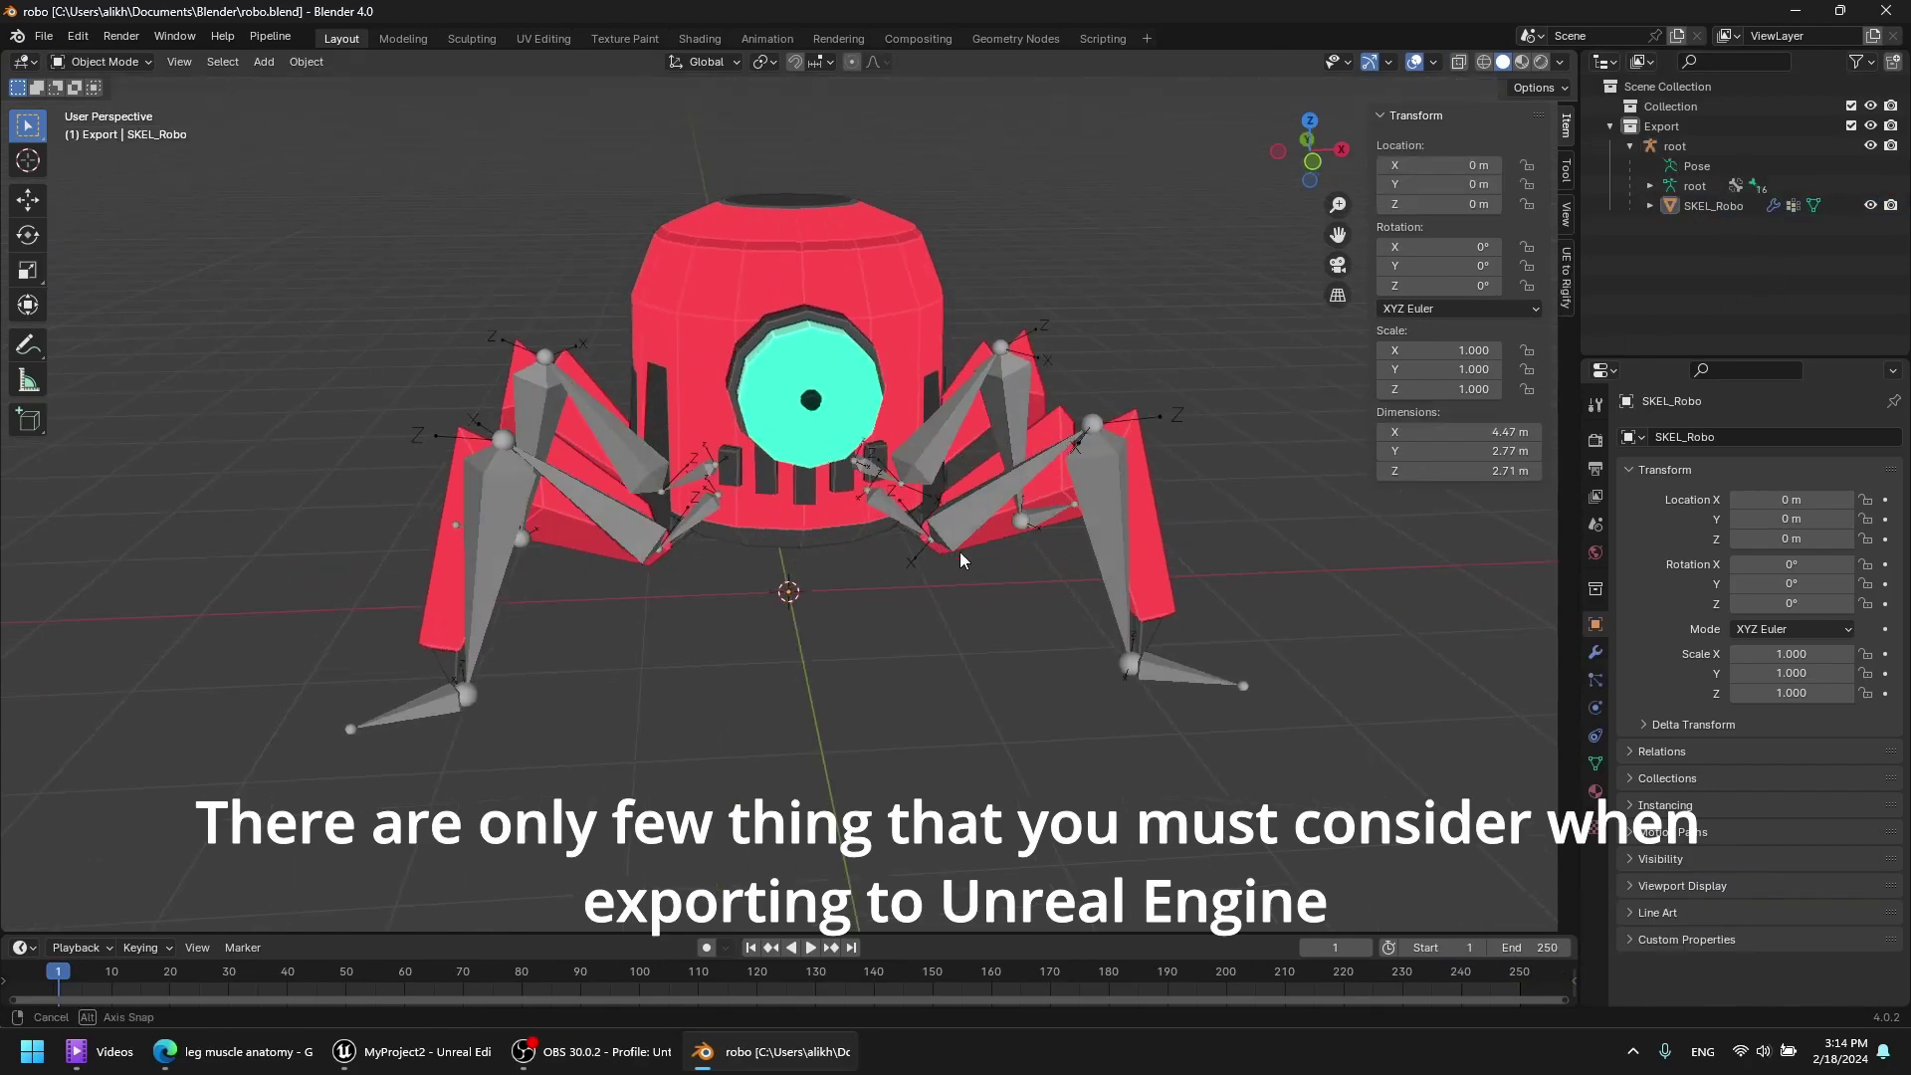
Scale the root armature in the Export collection up by a factor of 100.
middle_click_drag(960, 551, 1055, 577)
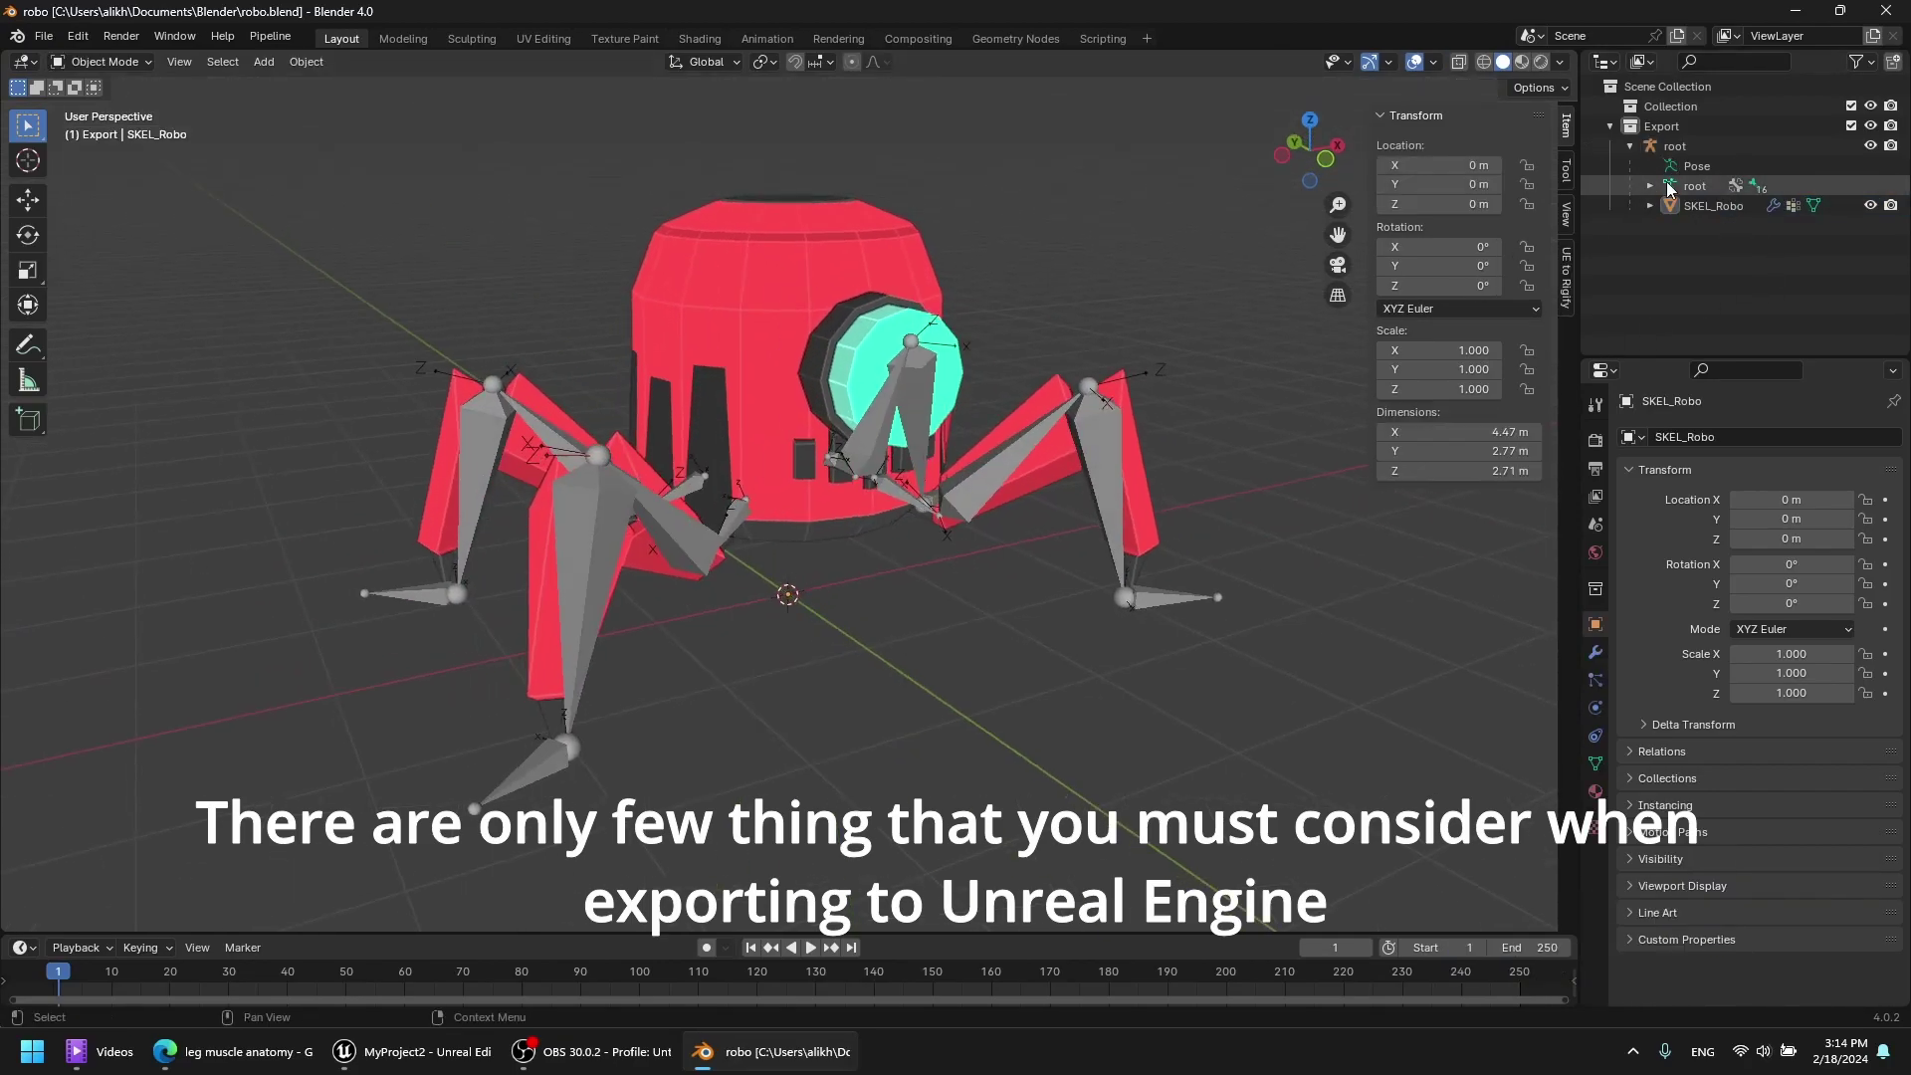
left_click(1723, 206)
left_click(1675, 145)
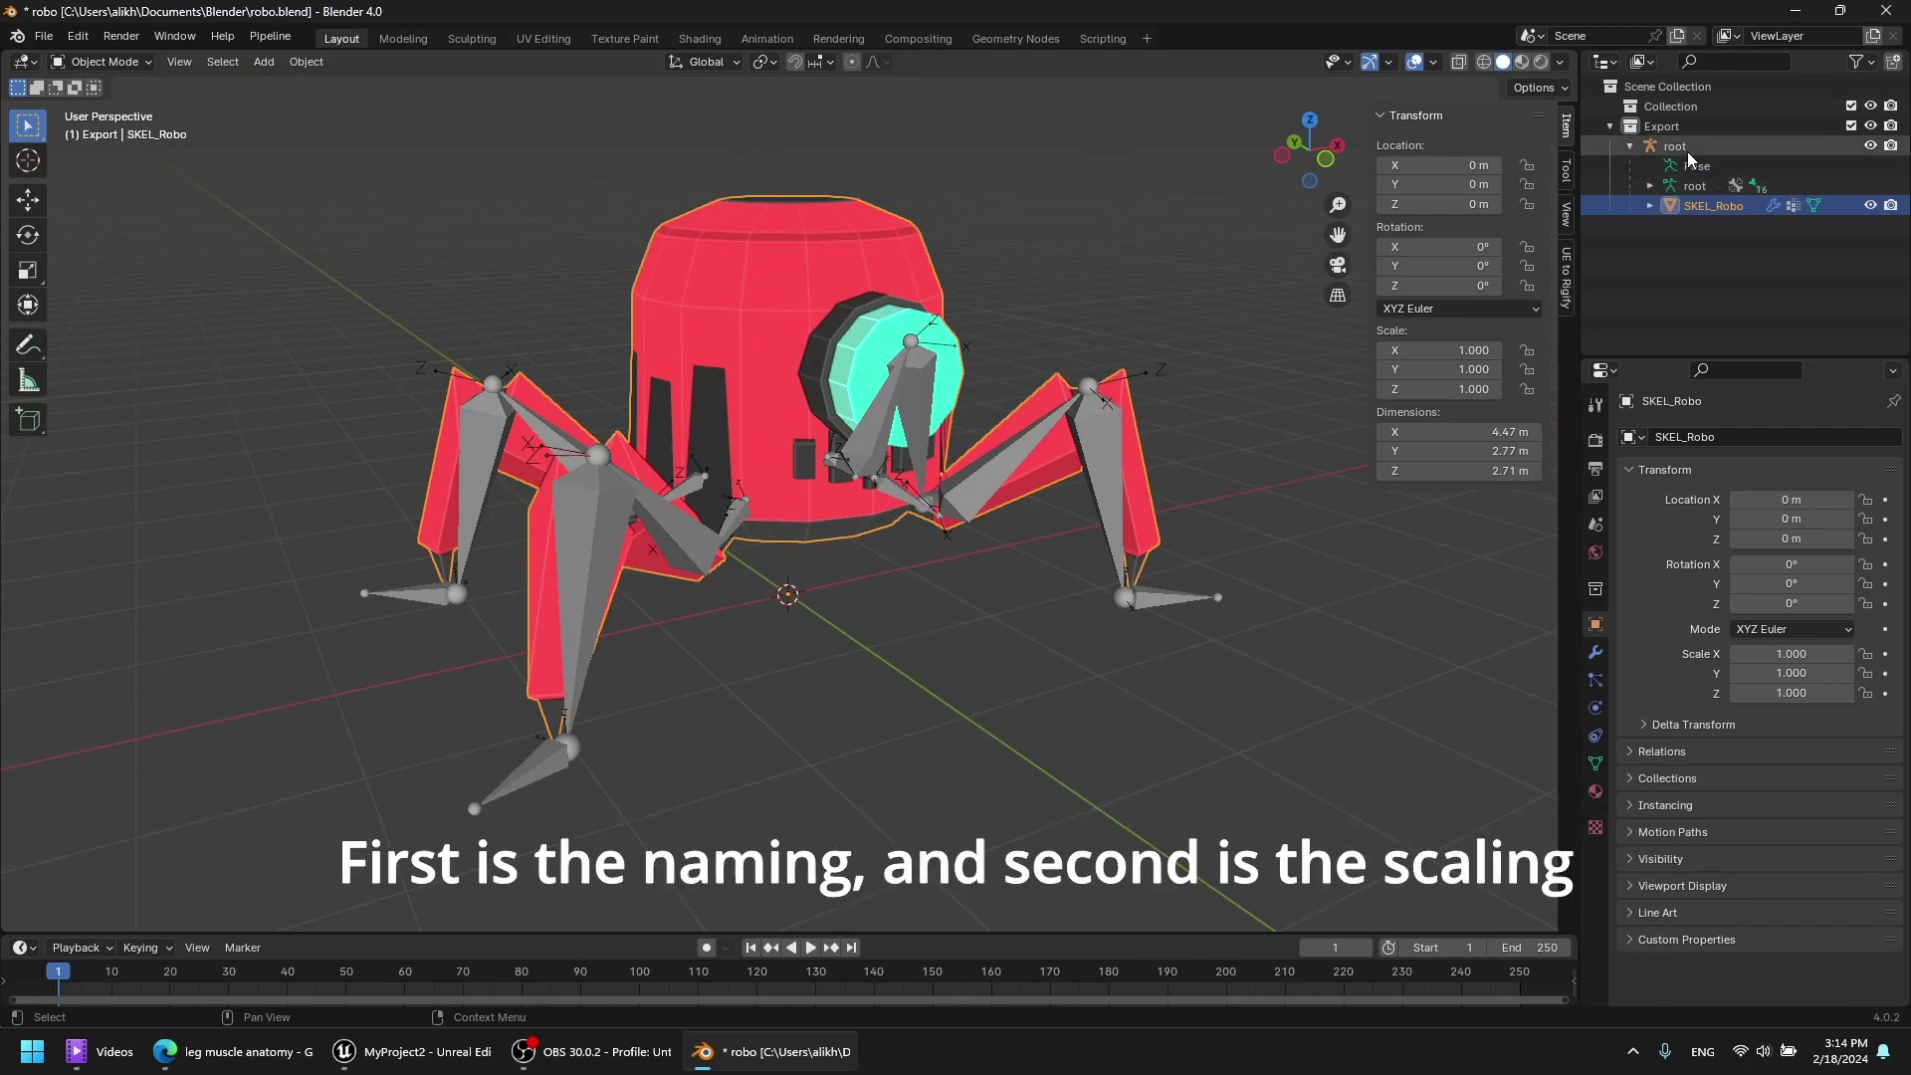
scroll(998, 548, "down", 4)
type("s100")
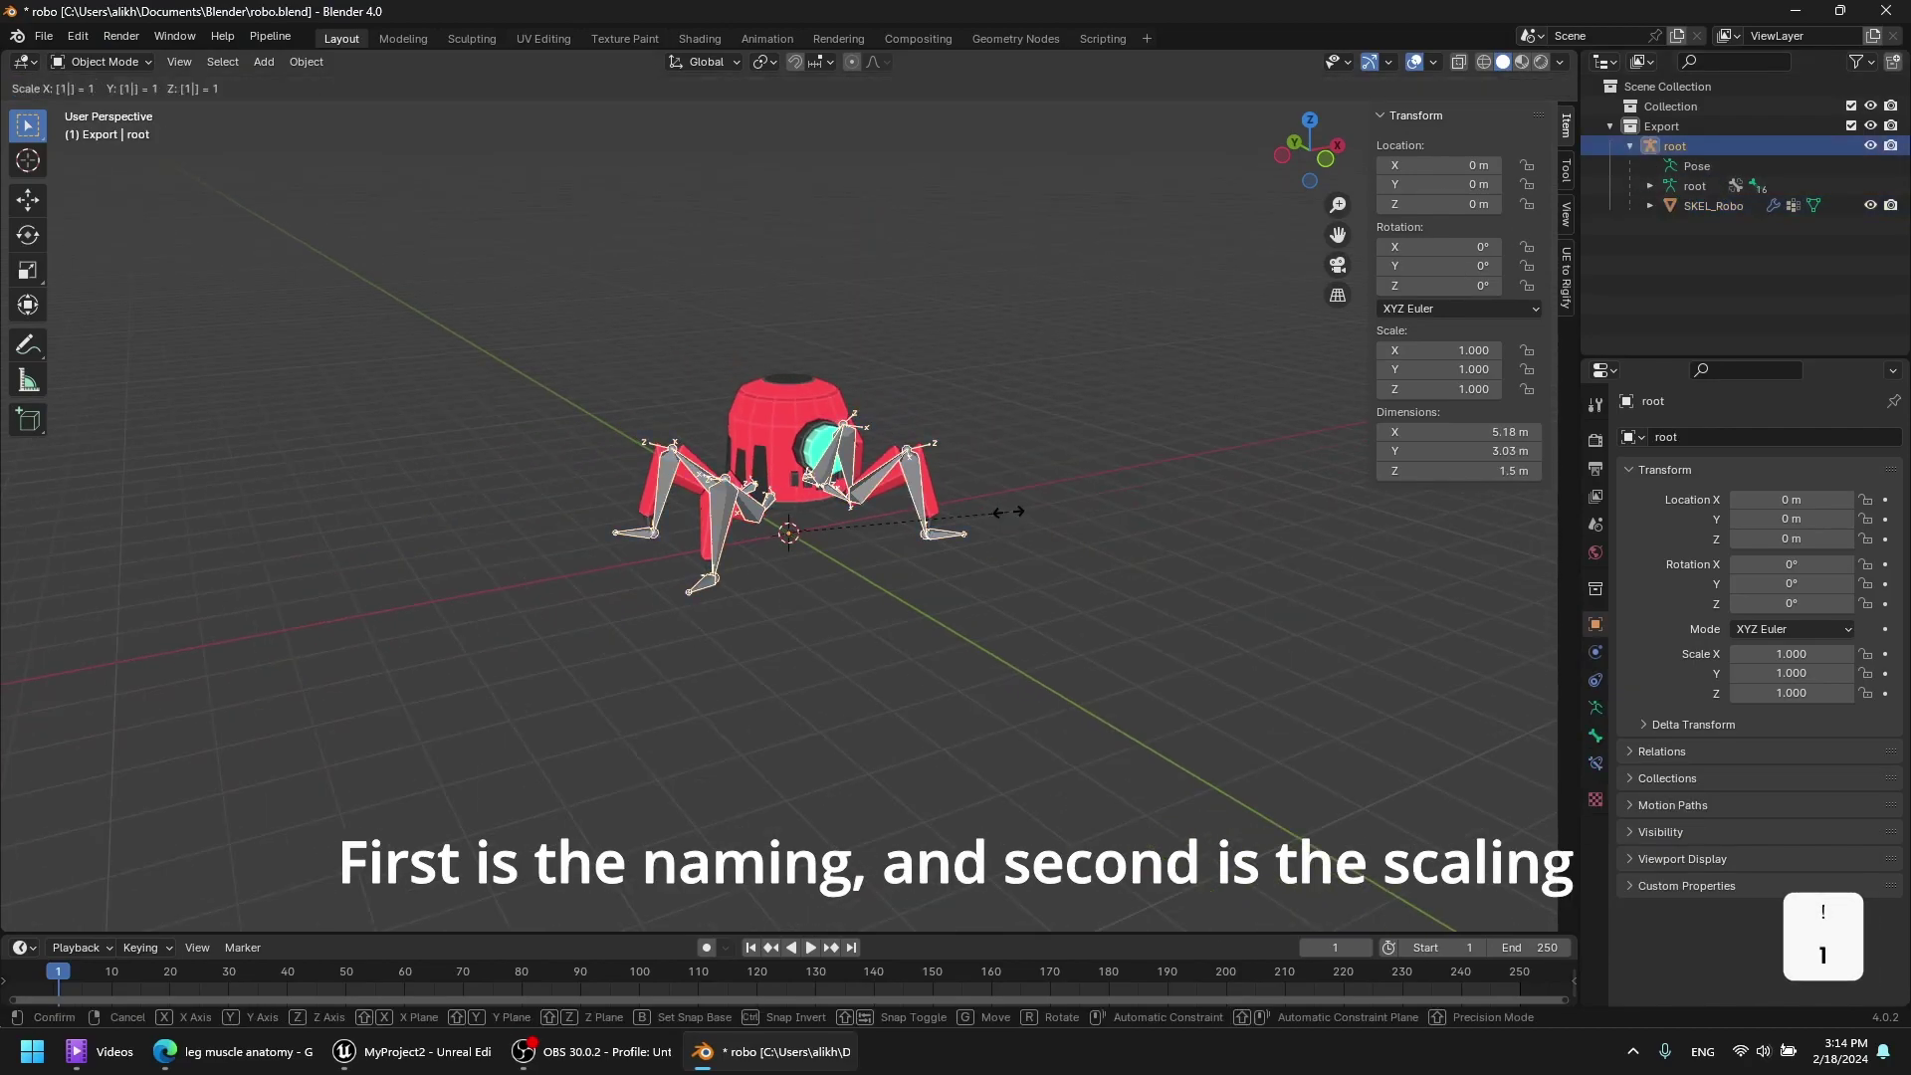
key("Return")
scroll(999, 519, "down", 6)
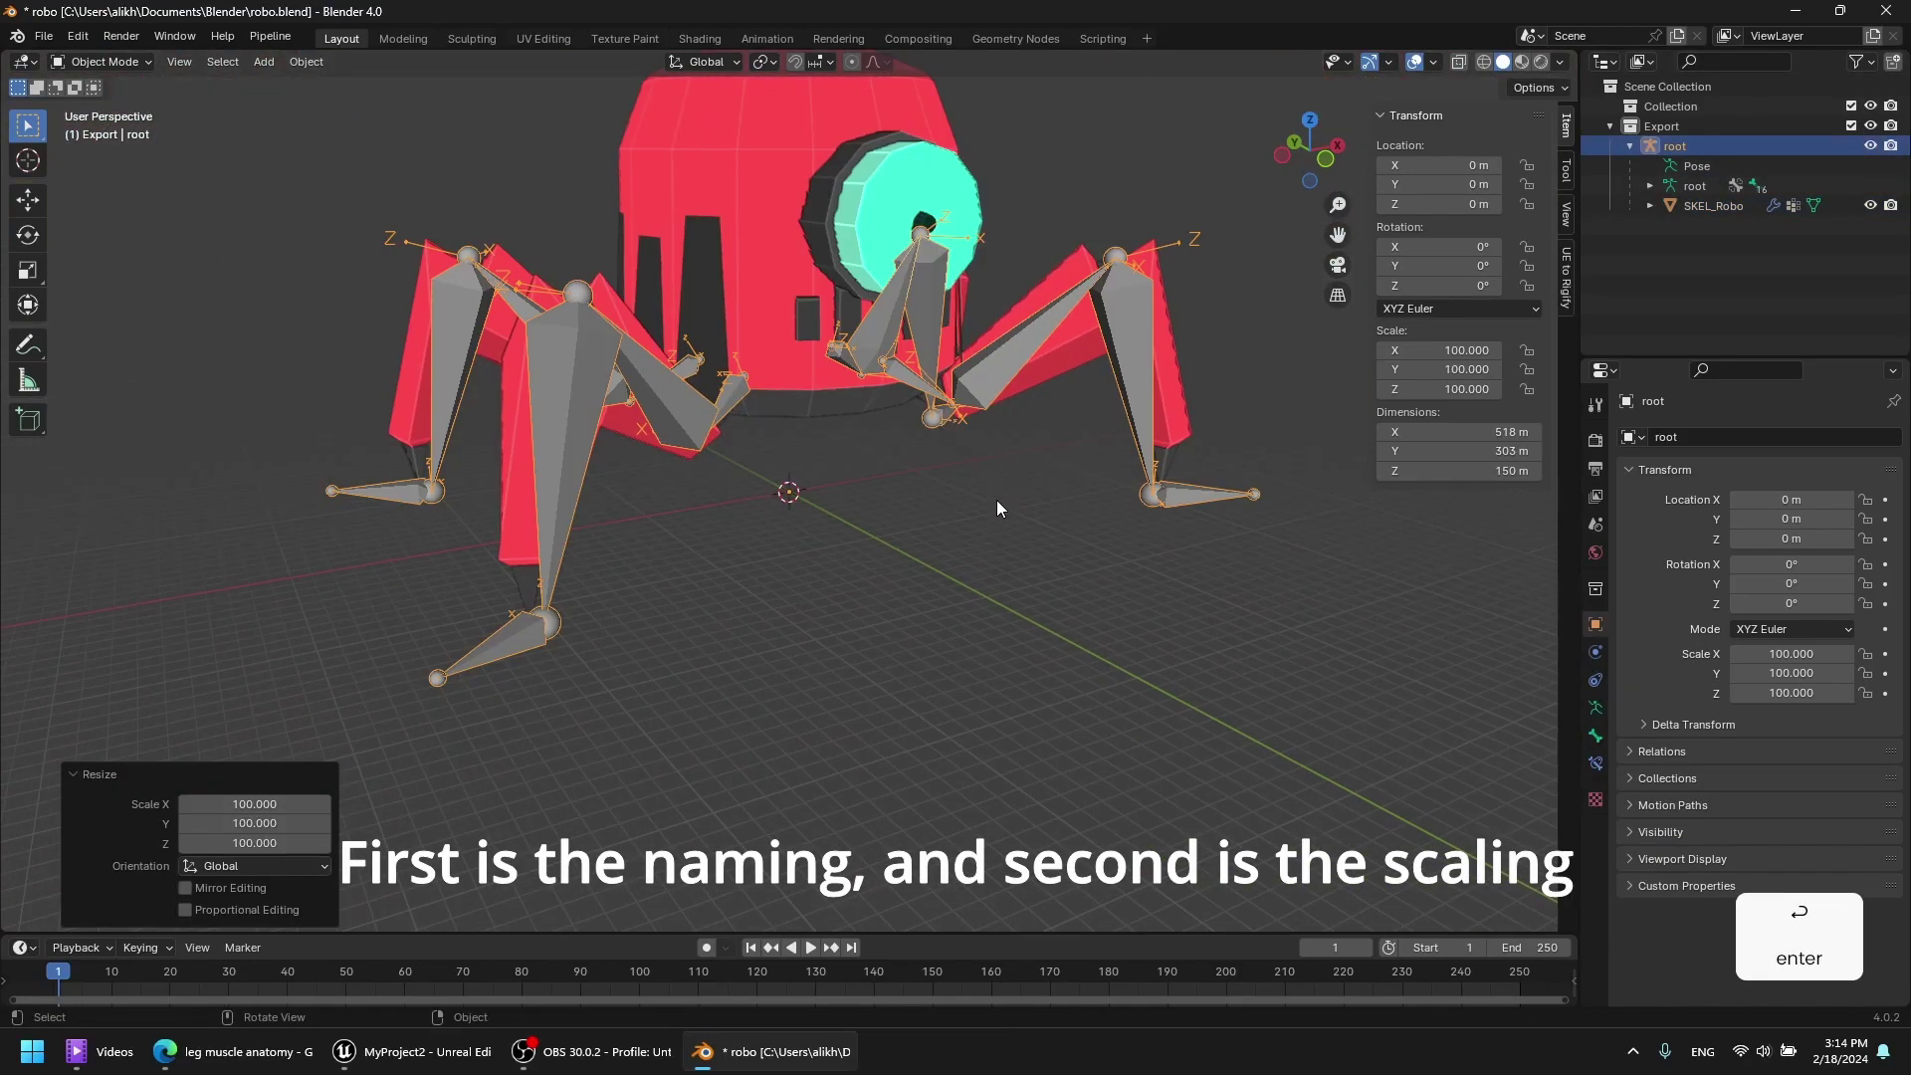
Apply the scale to the root armature and to the SKEL_Robo mesh.
left_click(1702, 213)
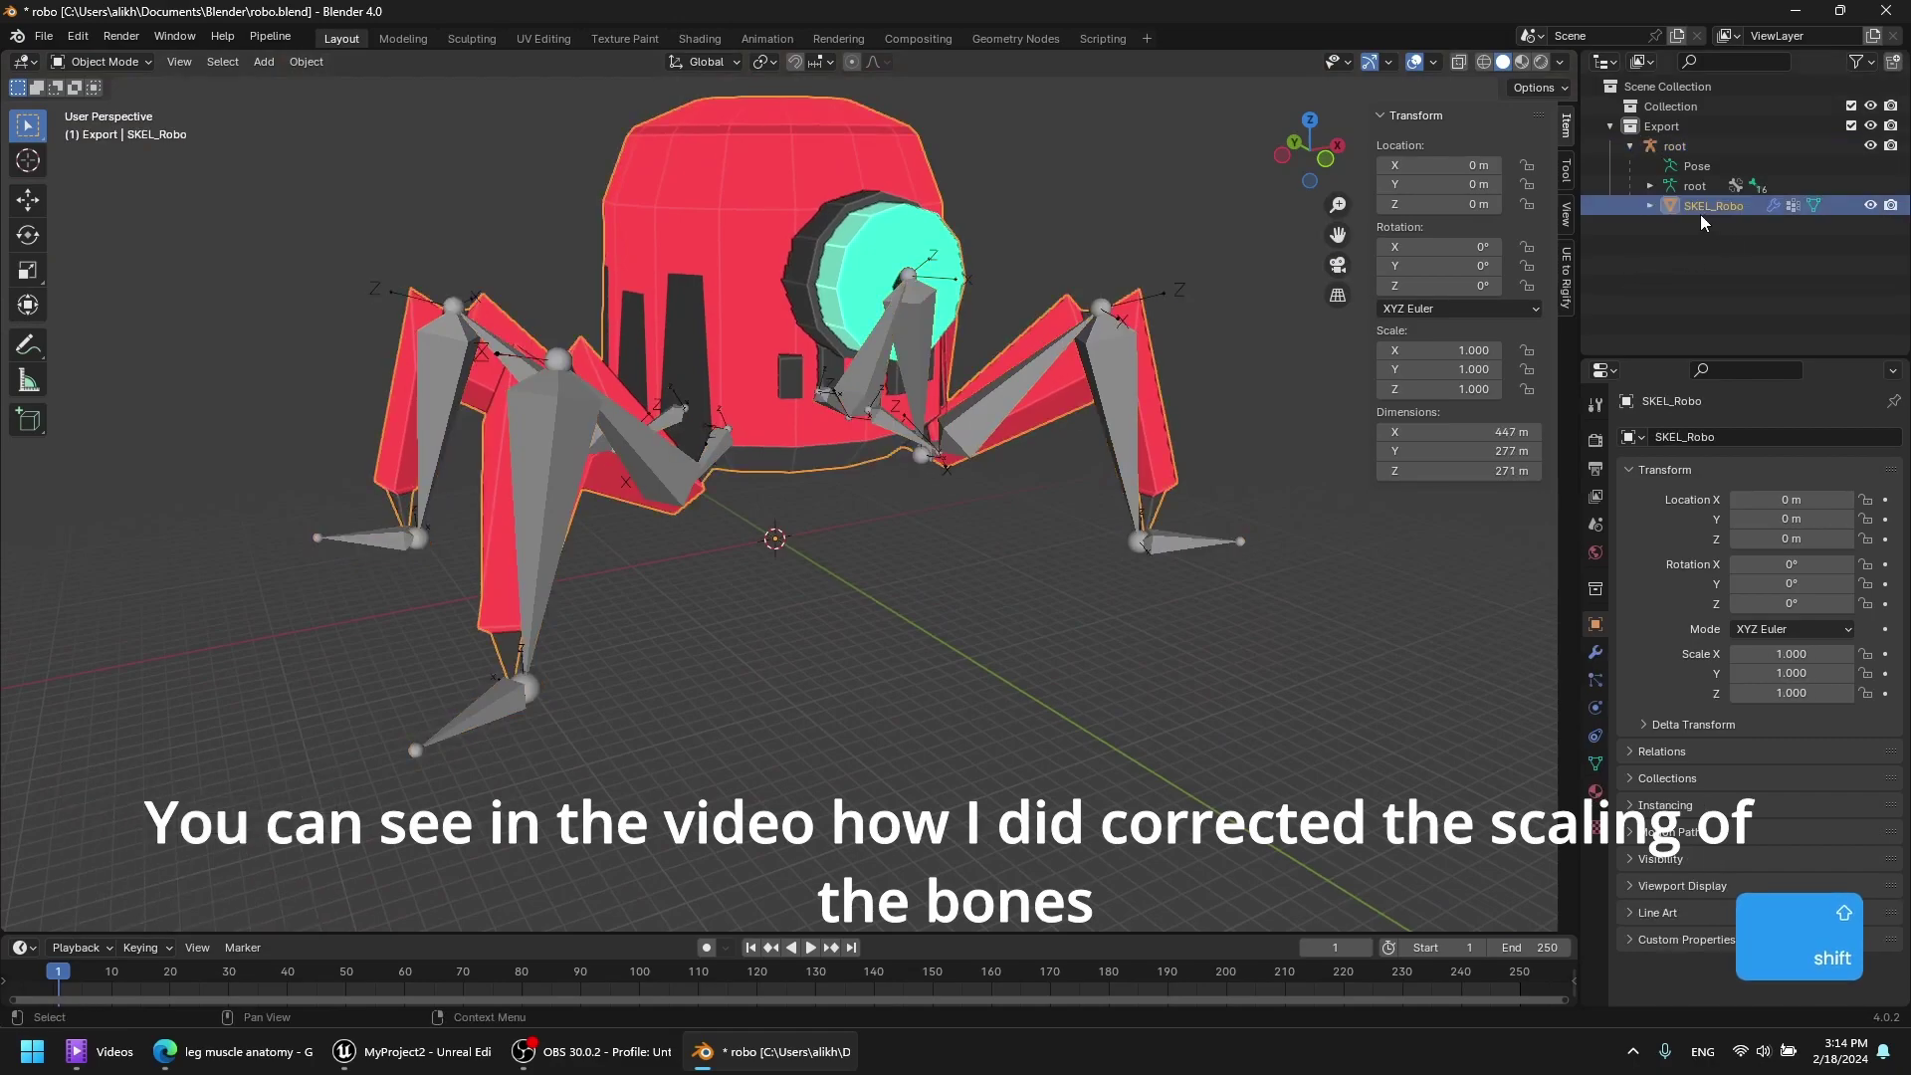
left_click(1690, 141)
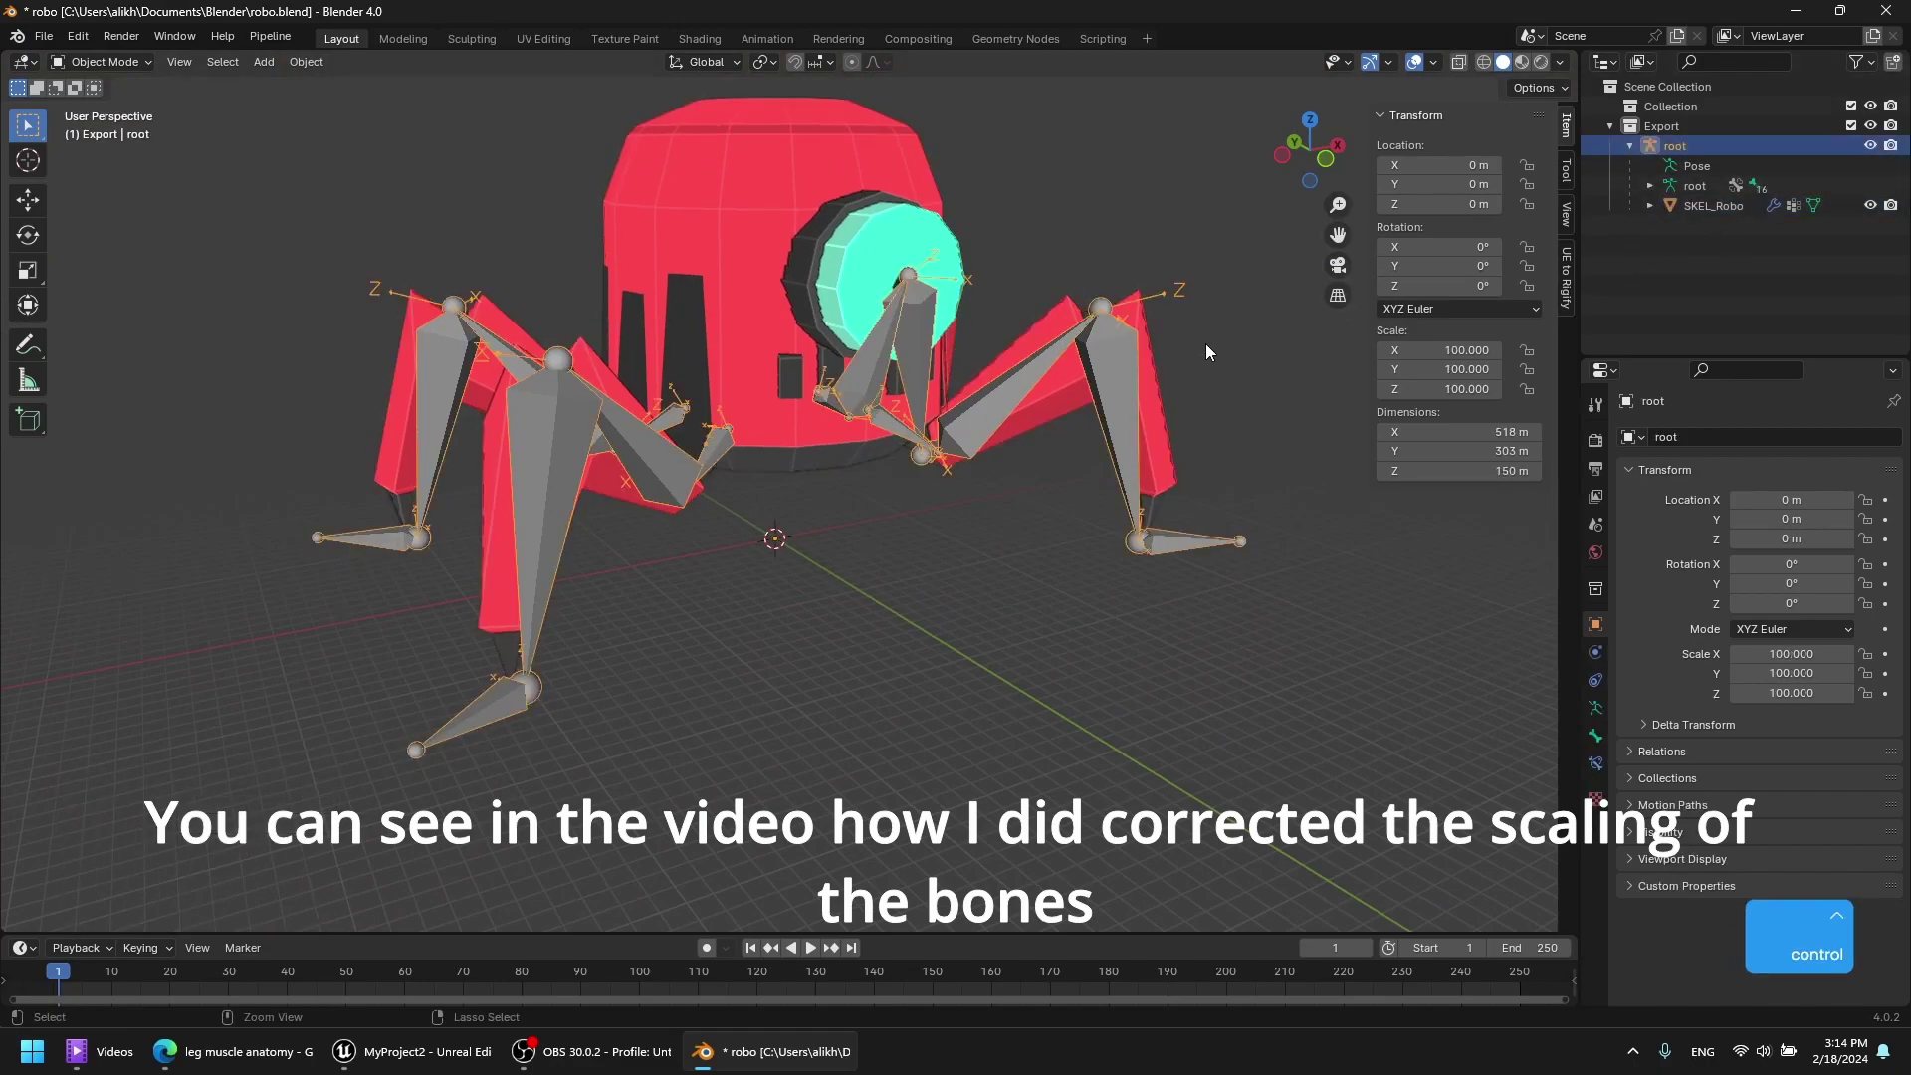
key("ctrl+a")
left_click(1203, 344)
left_click(1694, 204)
key("ctrl+a")
left_click(1150, 348)
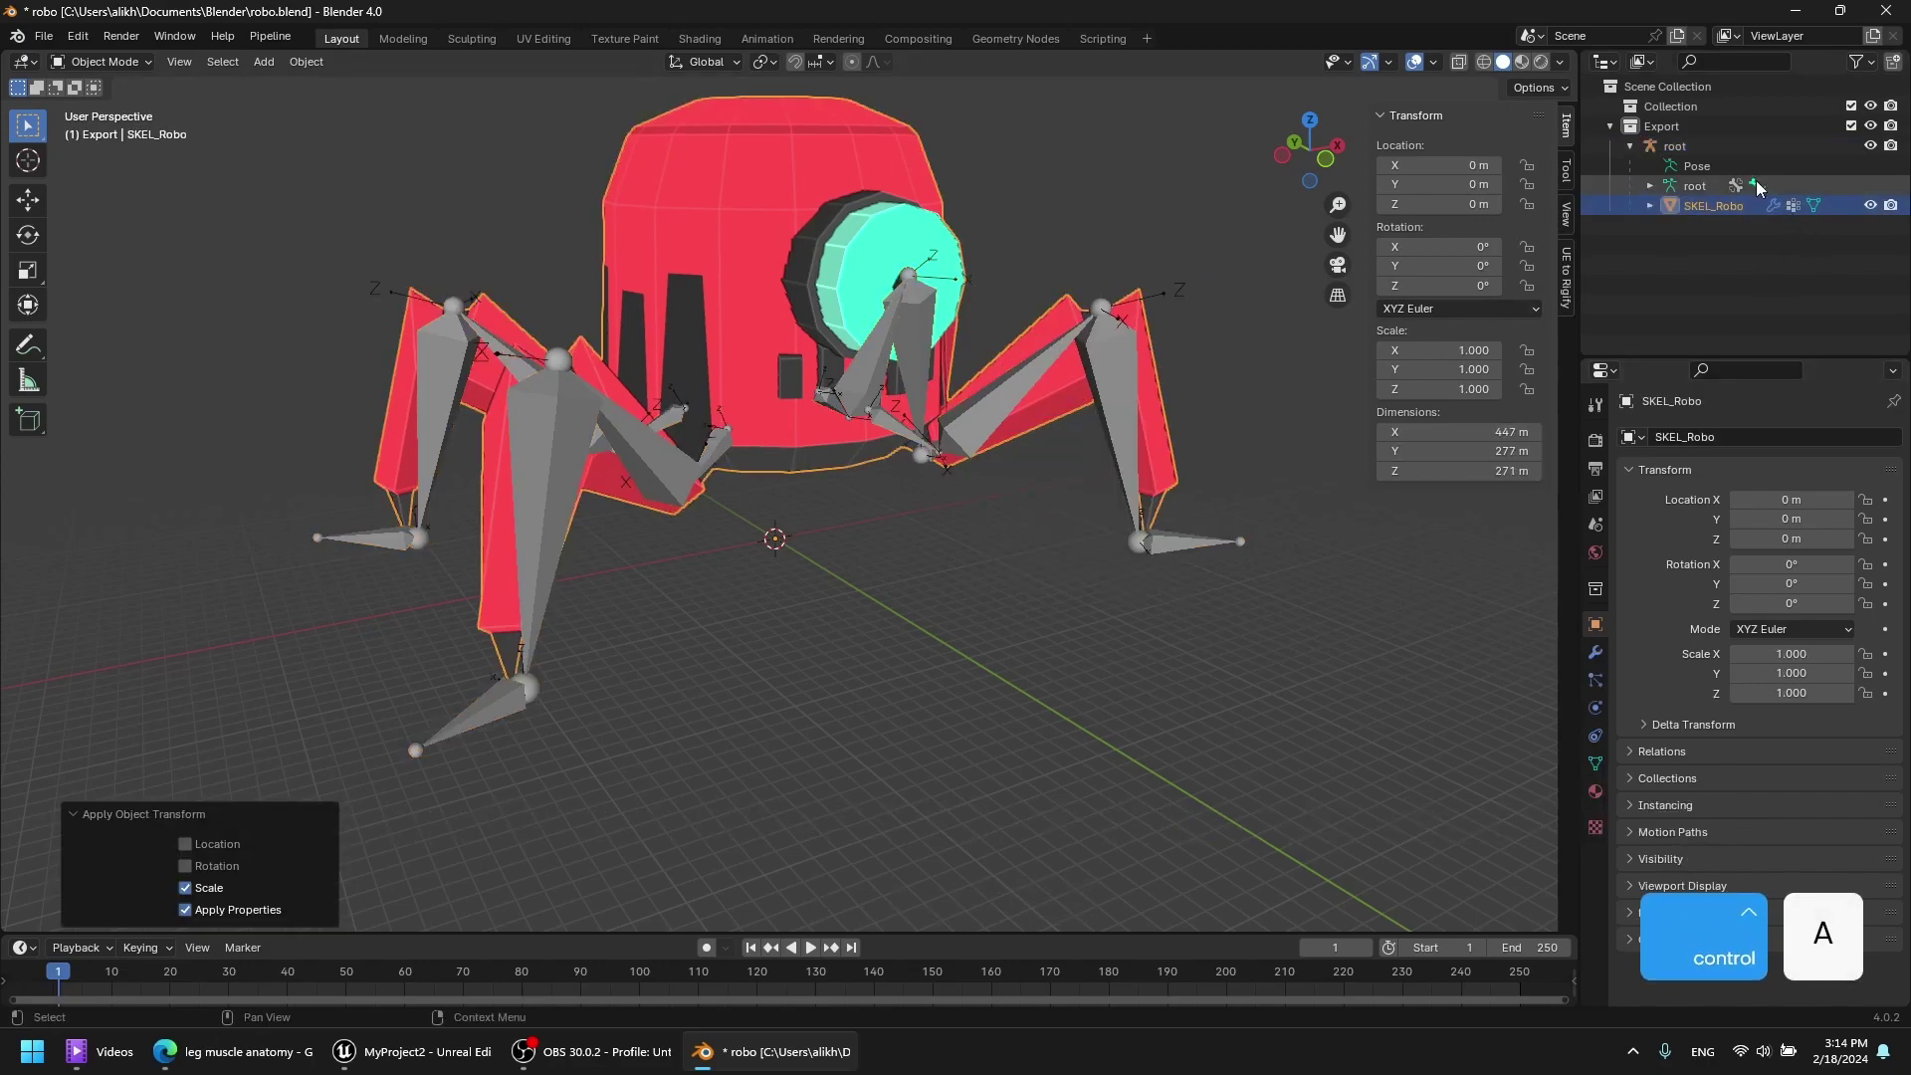
Scale the root armature down by a factor of 0.01.
left_click(1692, 147)
type("s")
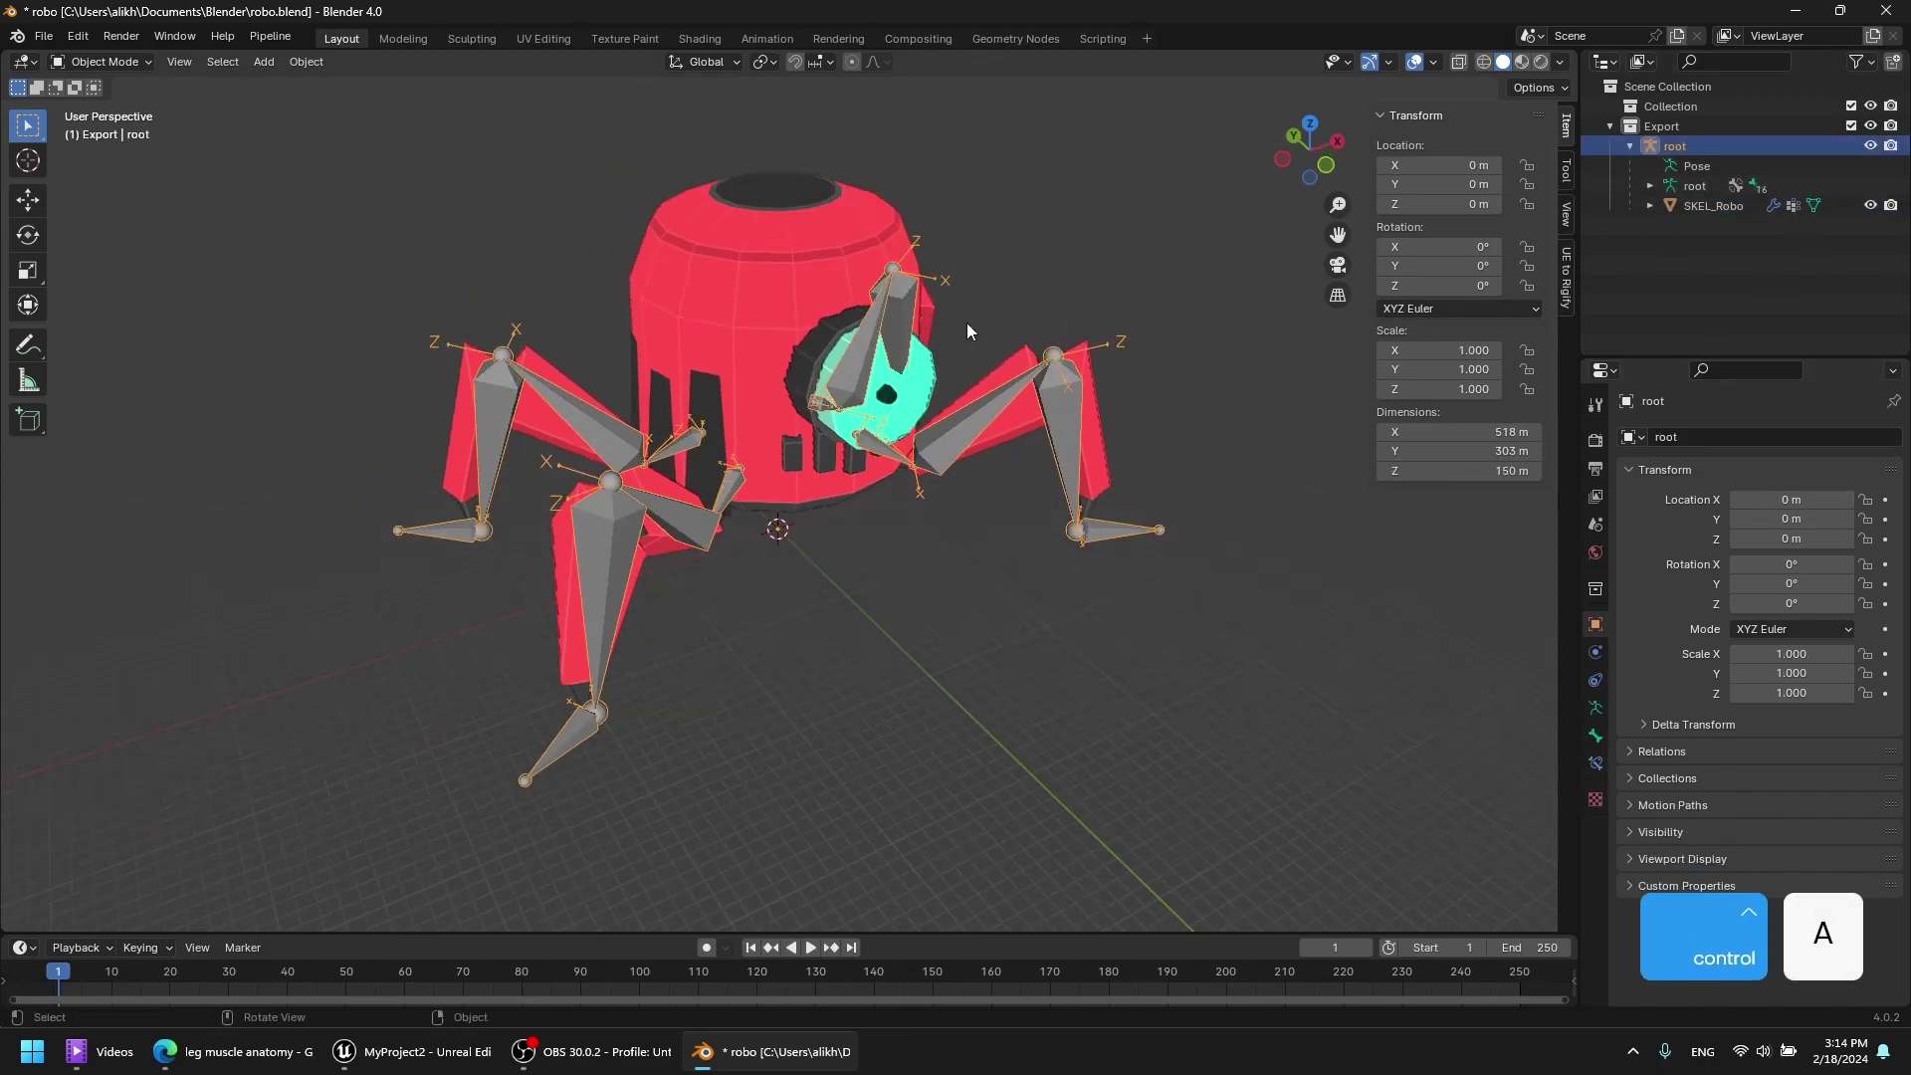
type("0.01")
key("Return")
scroll(775, 428, "up", 9)
middle_click_drag(781, 587, 981, 343, "shift")
scroll(997, 454, "up", 7)
scroll(995, 450, "up", 6)
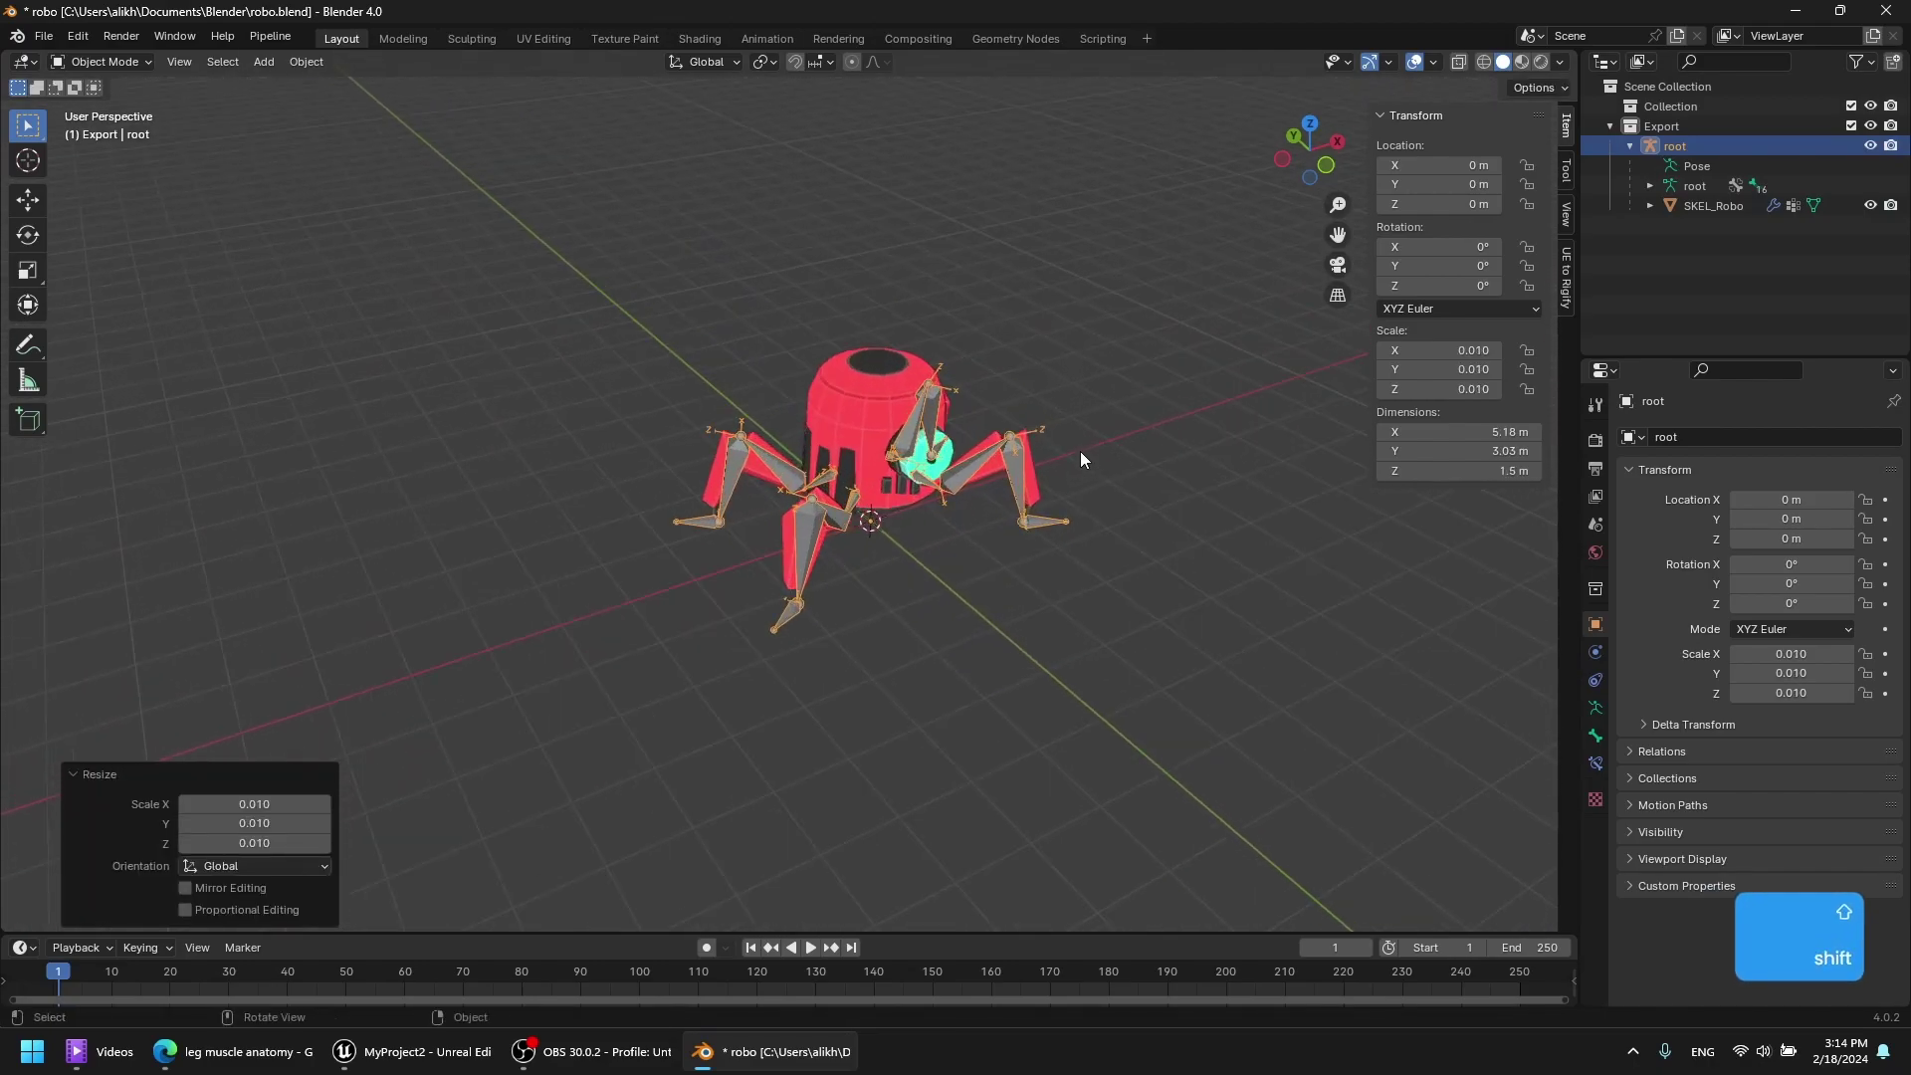
Apply the root armature's scale, compare the scale values of SKEL_Robo and root, and deselect everything.
left_click(1708, 203)
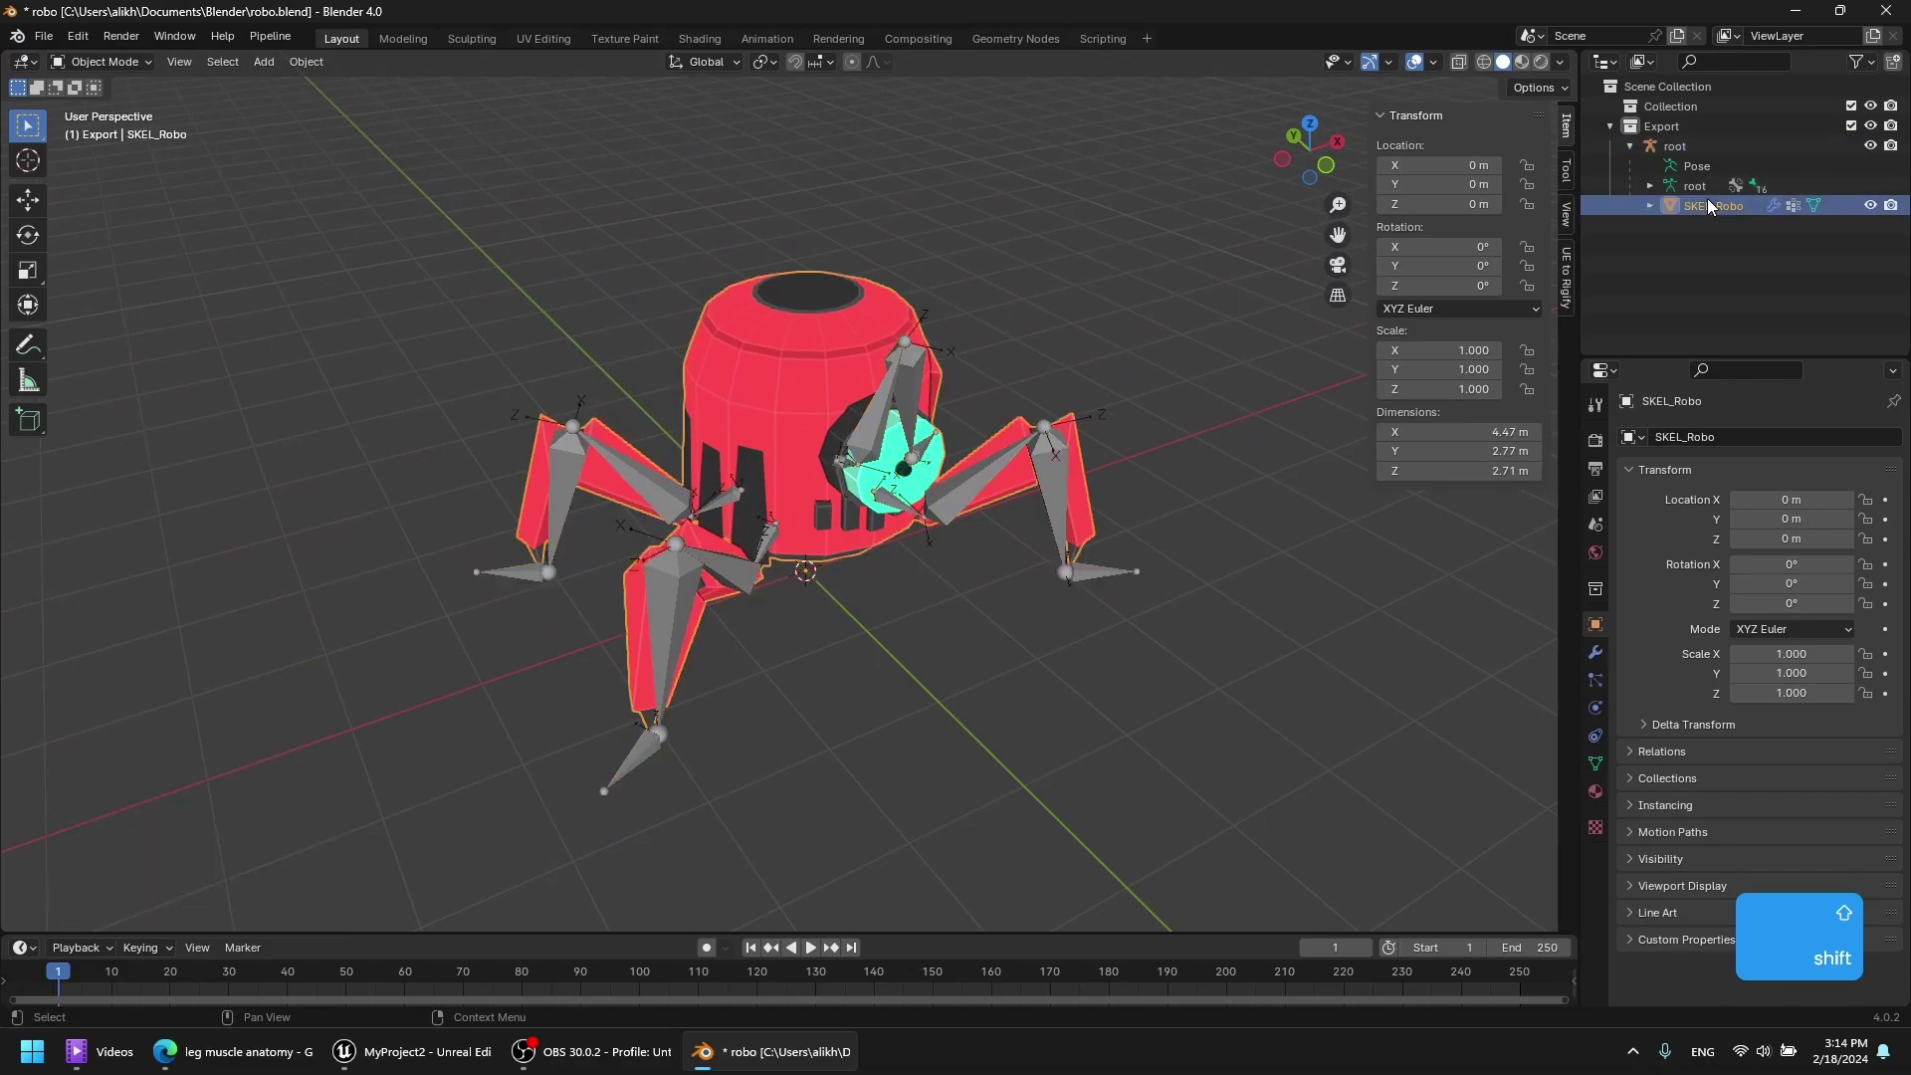
left_click(1684, 148)
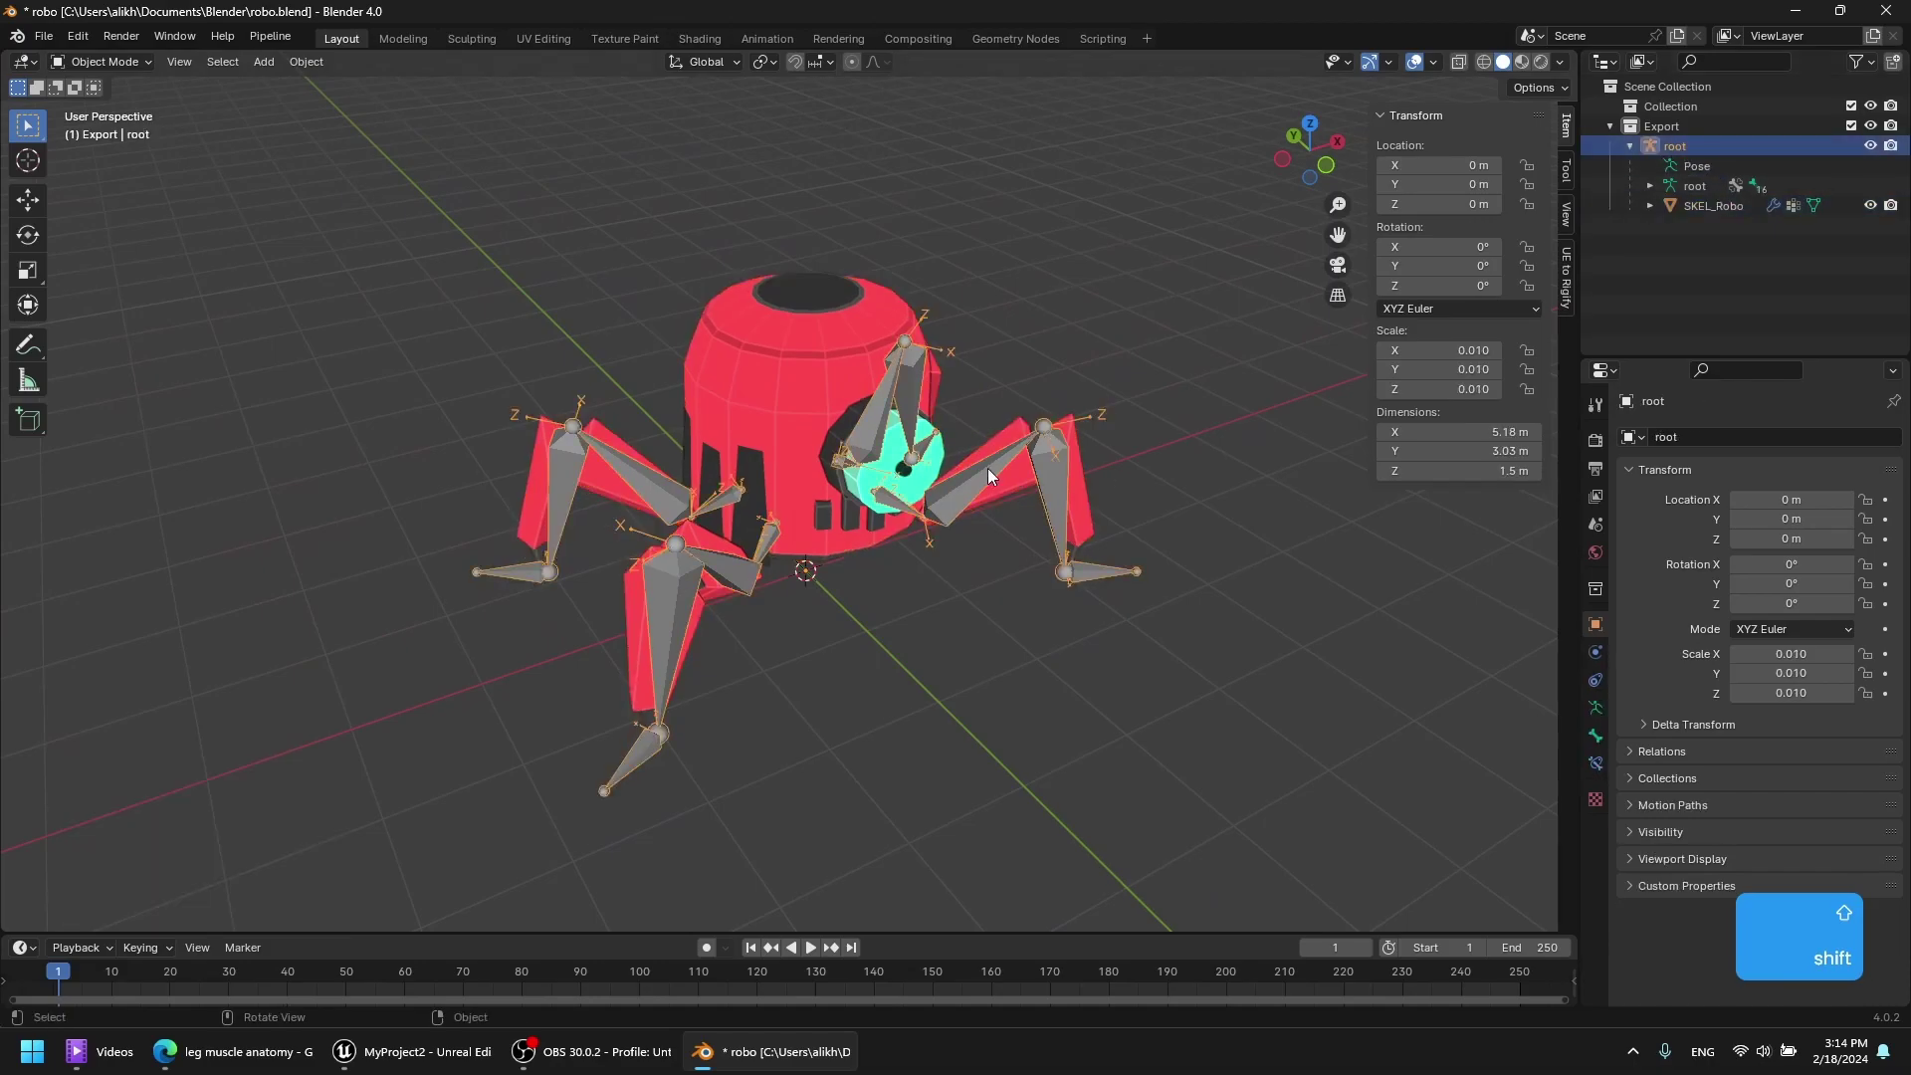
key("ctrl+a")
left_click(912, 474)
middle_click_drag(906, 463, 1156, 336)
left_click(1157, 336)
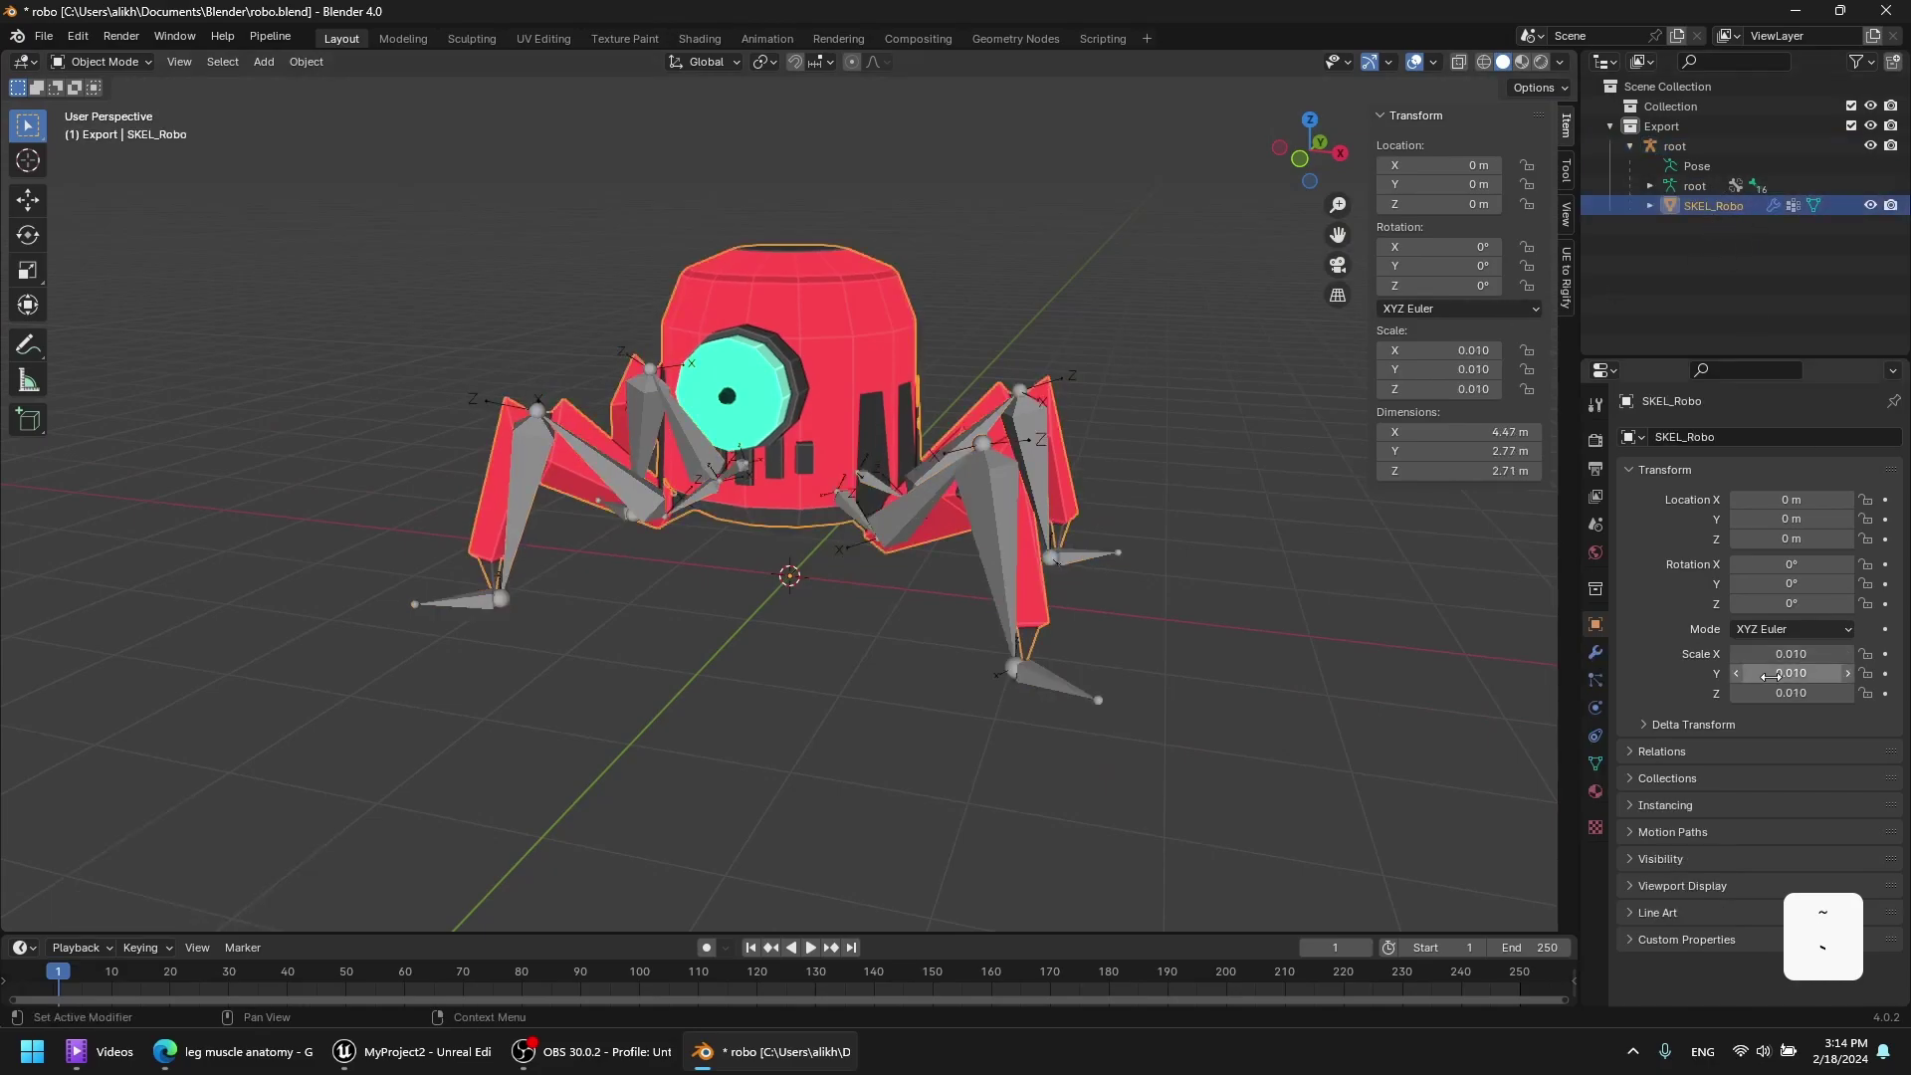
left_click(1696, 150)
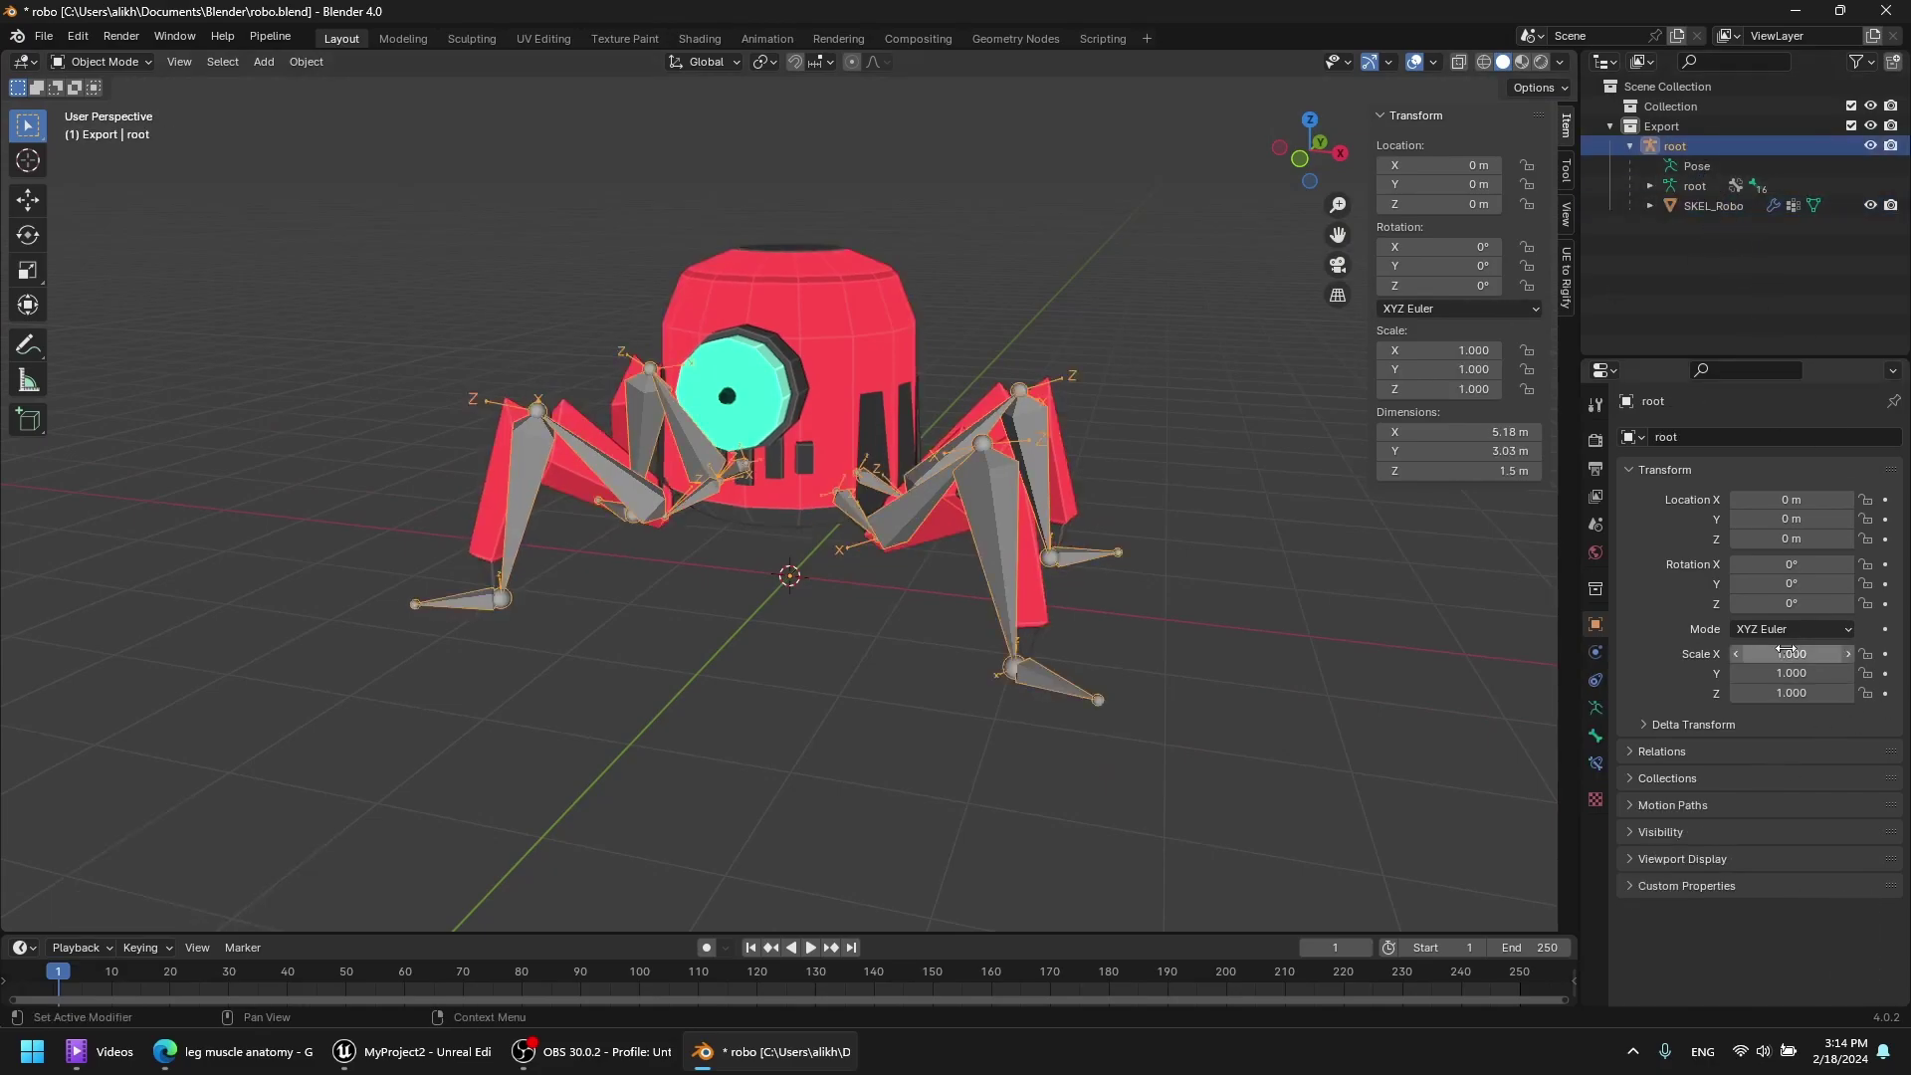
middle_click_drag(929, 515, 1105, 517)
scroll(1102, 517, "up", 2)
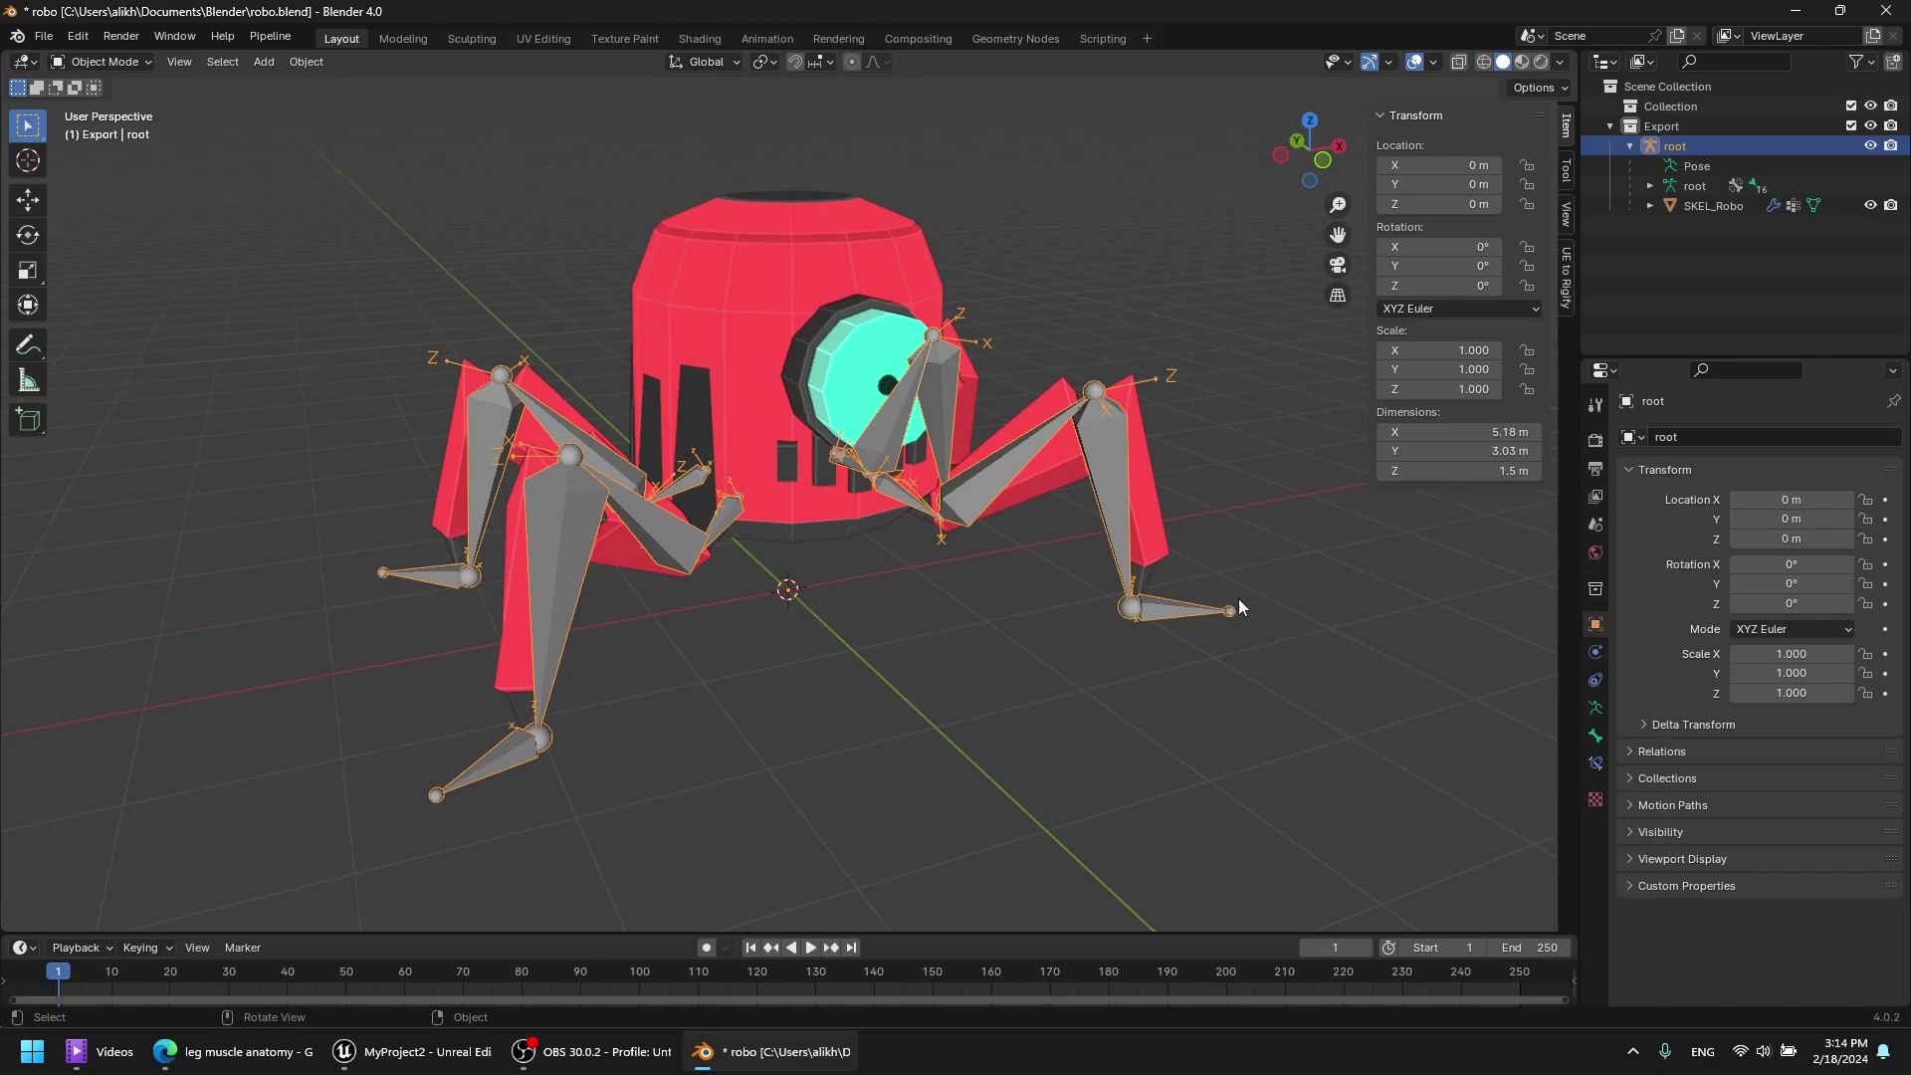
left_click(1288, 581)
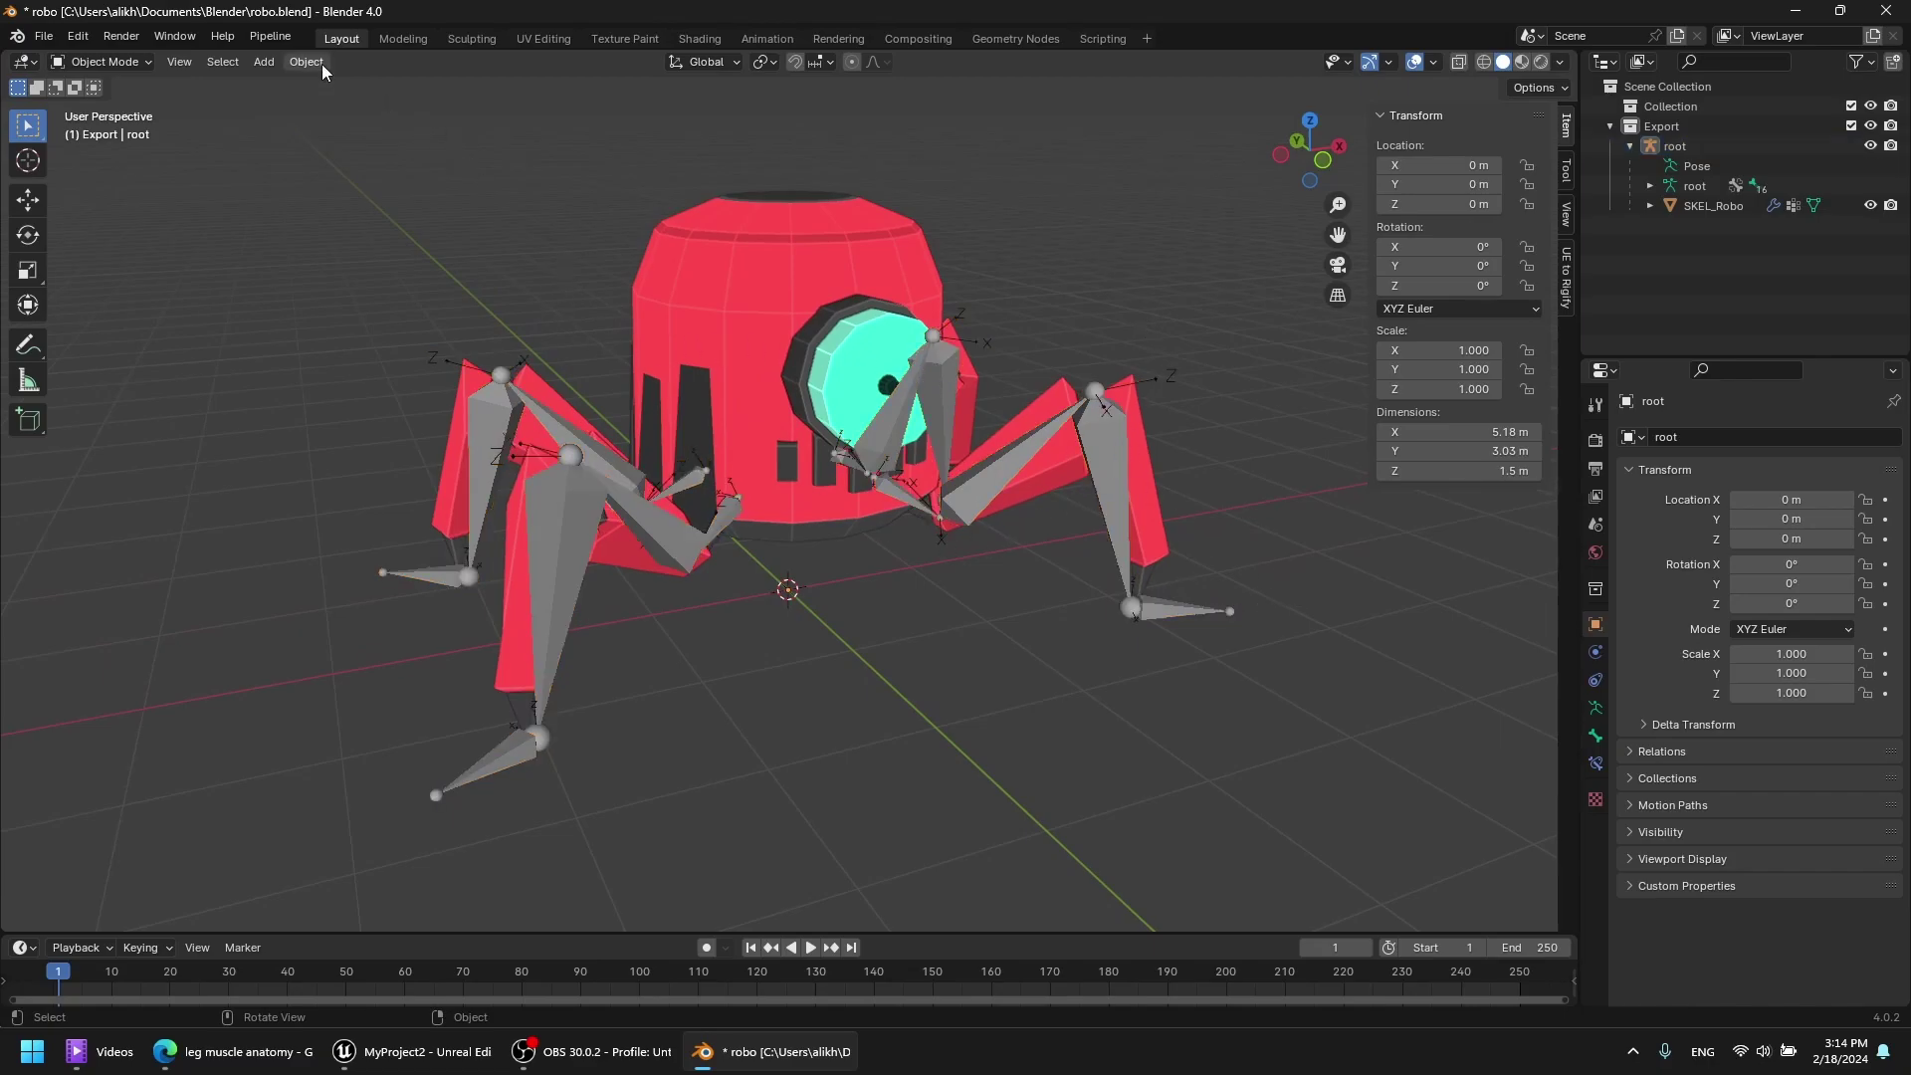
left_click(270, 36)
mouse_move(334, 79)
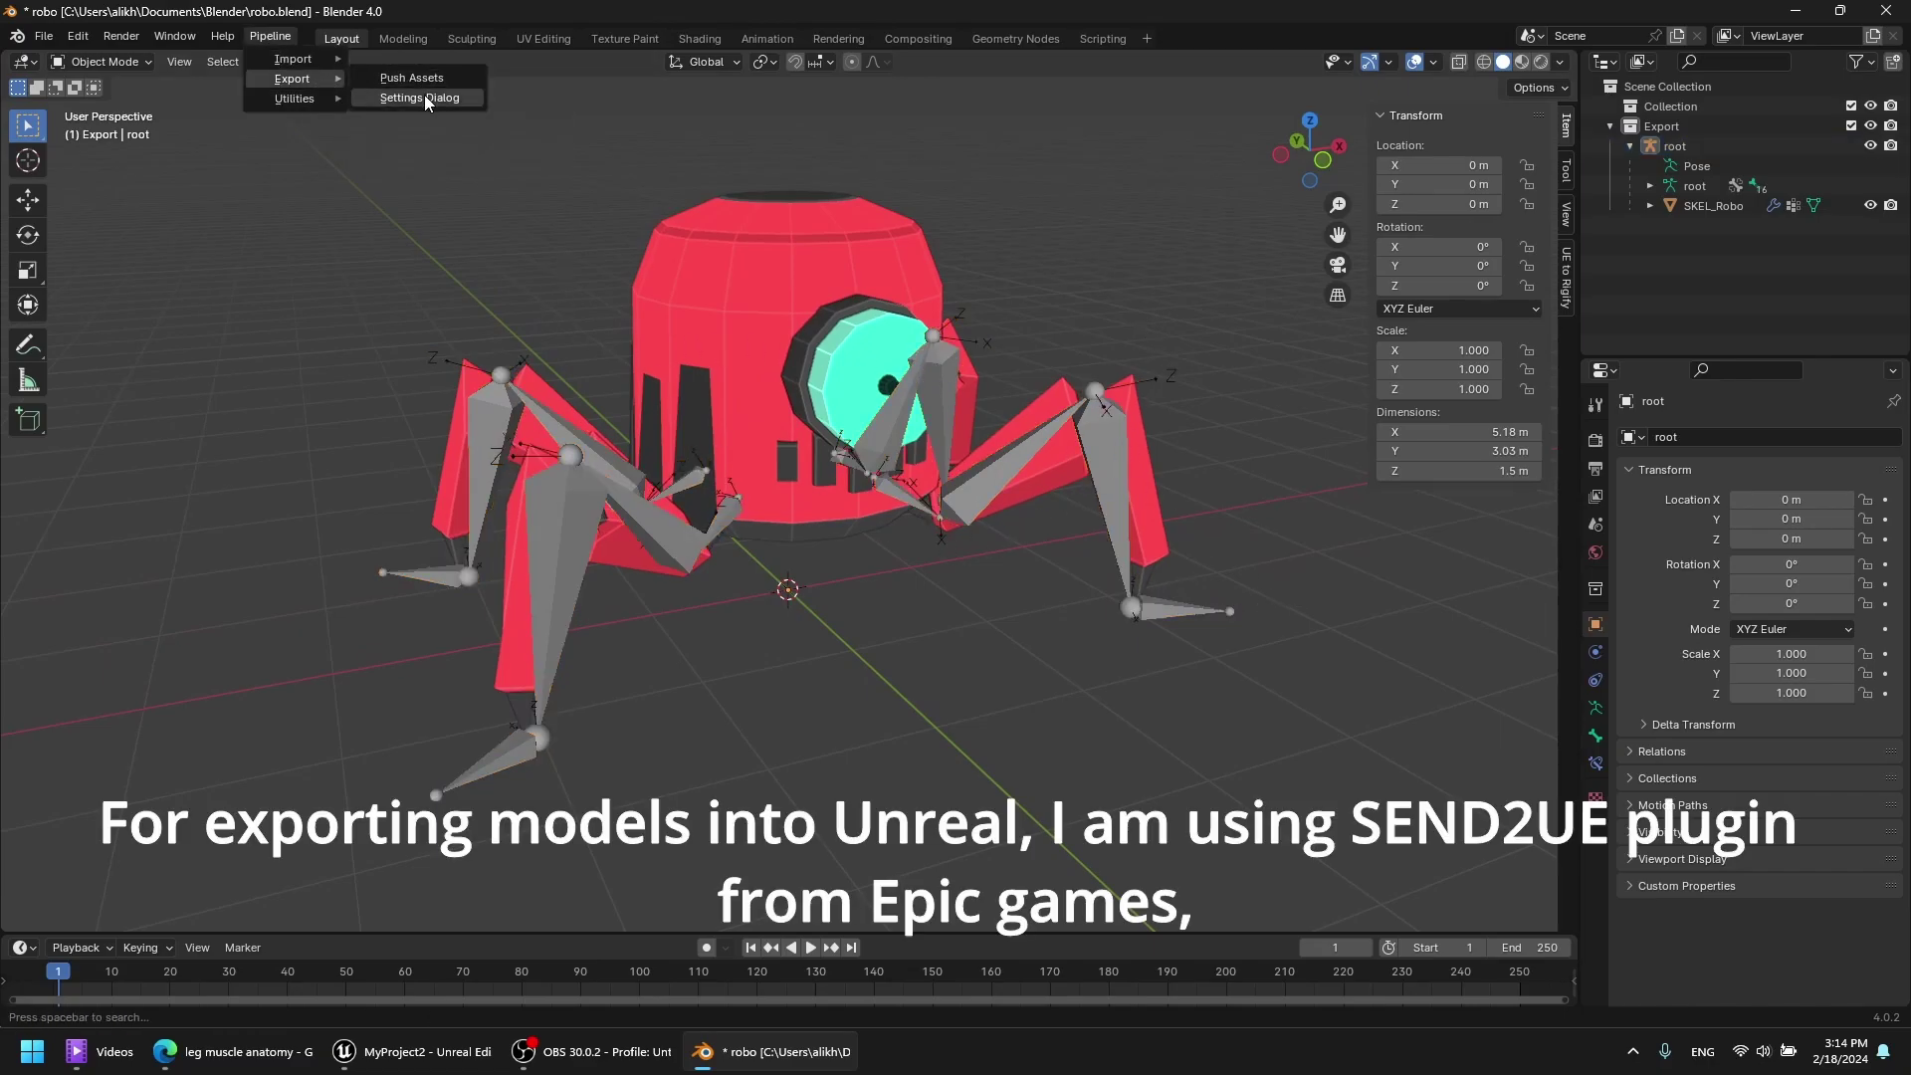
left_click(1327, 160)
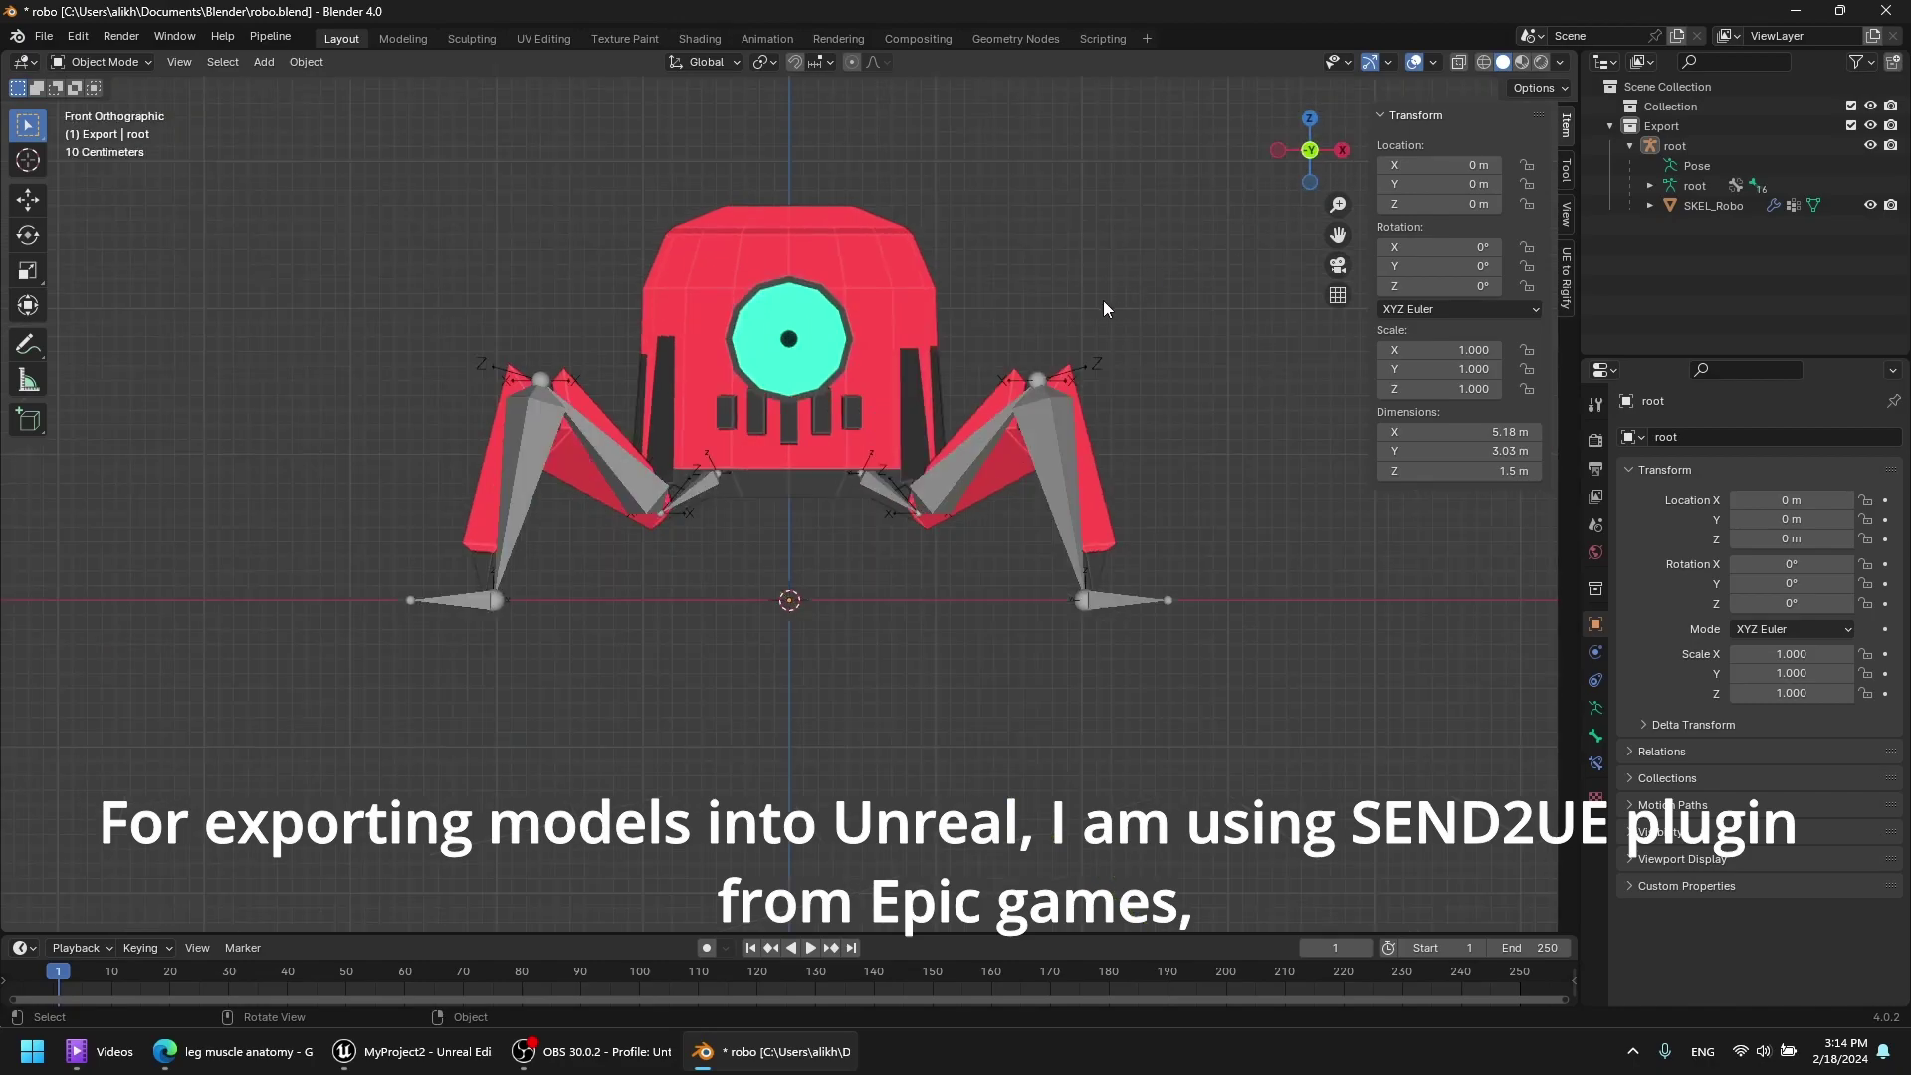
middle_click_drag(1069, 299, 439, 37)
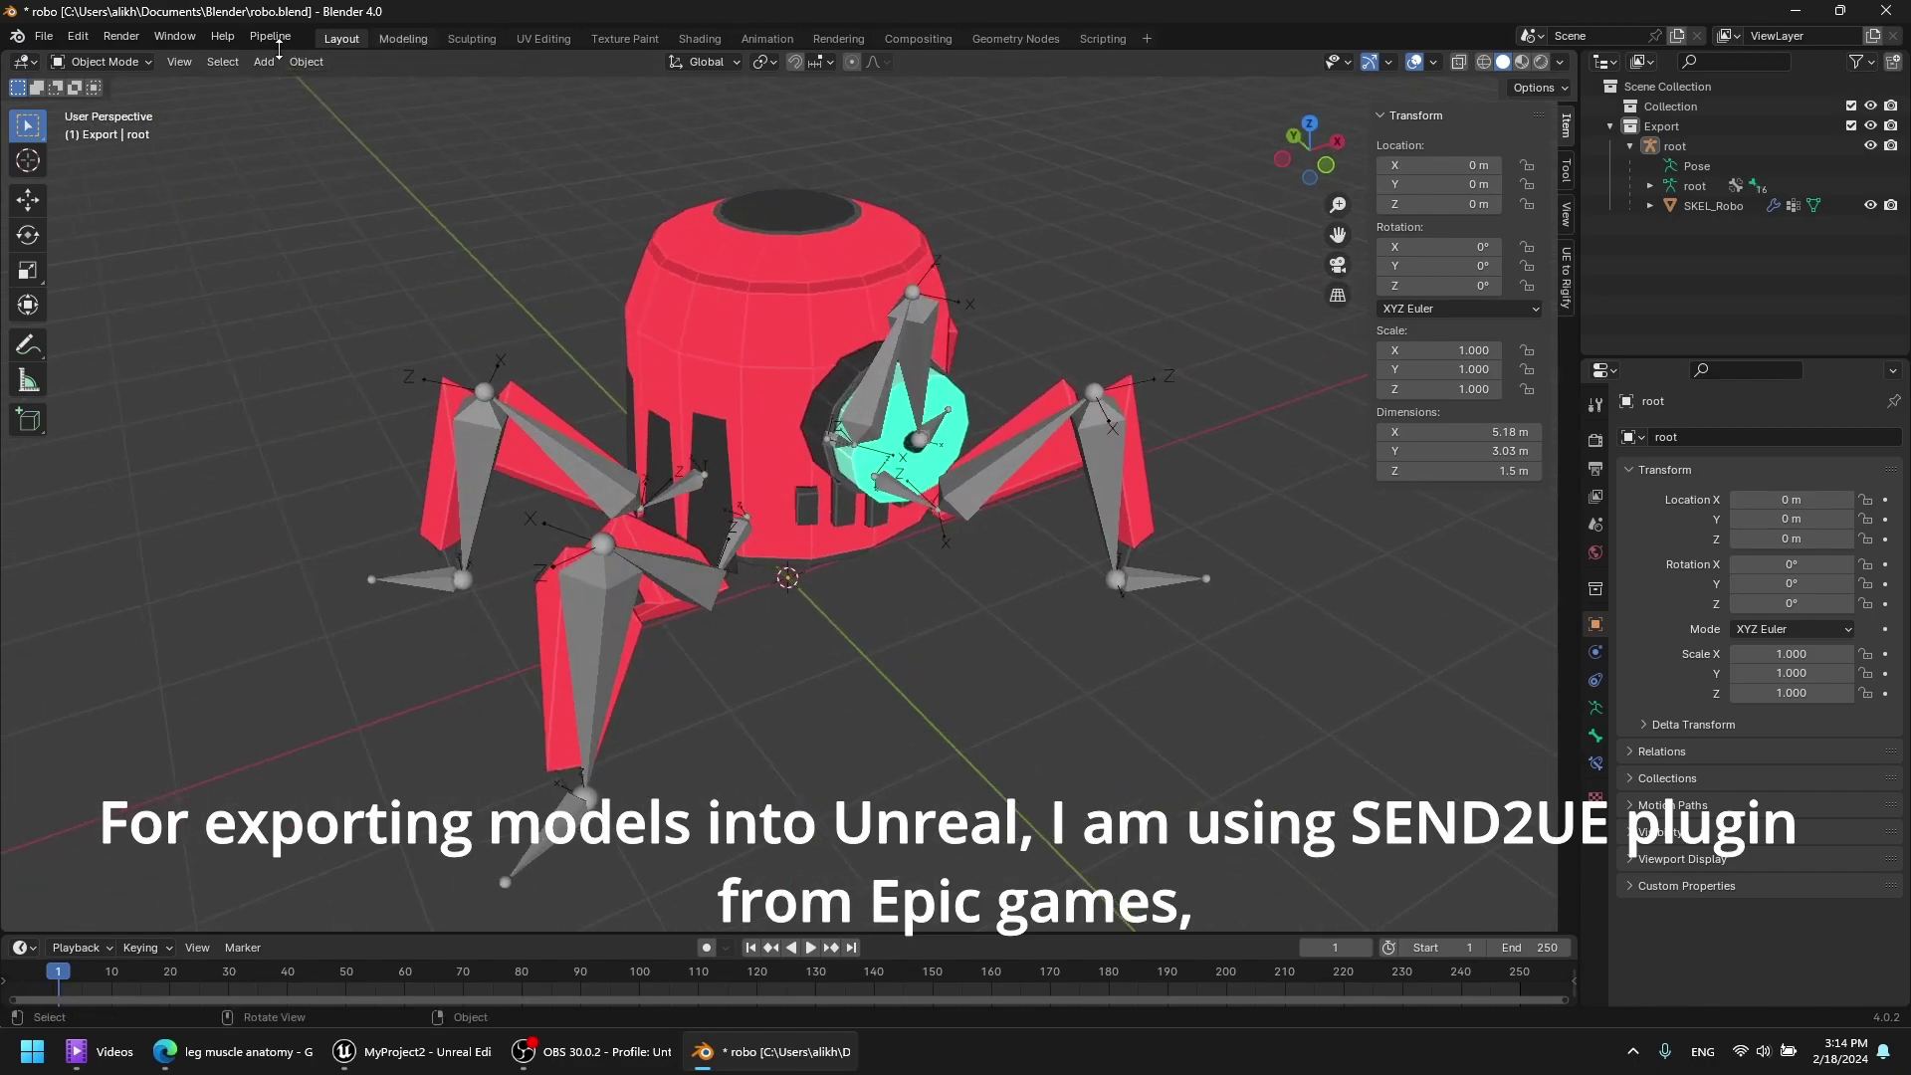
Open the Send to Unreal export settings and set the Unreal mesh folder to /Game/Models/Robo/.
left_click(269, 36)
mouse_move(299, 70)
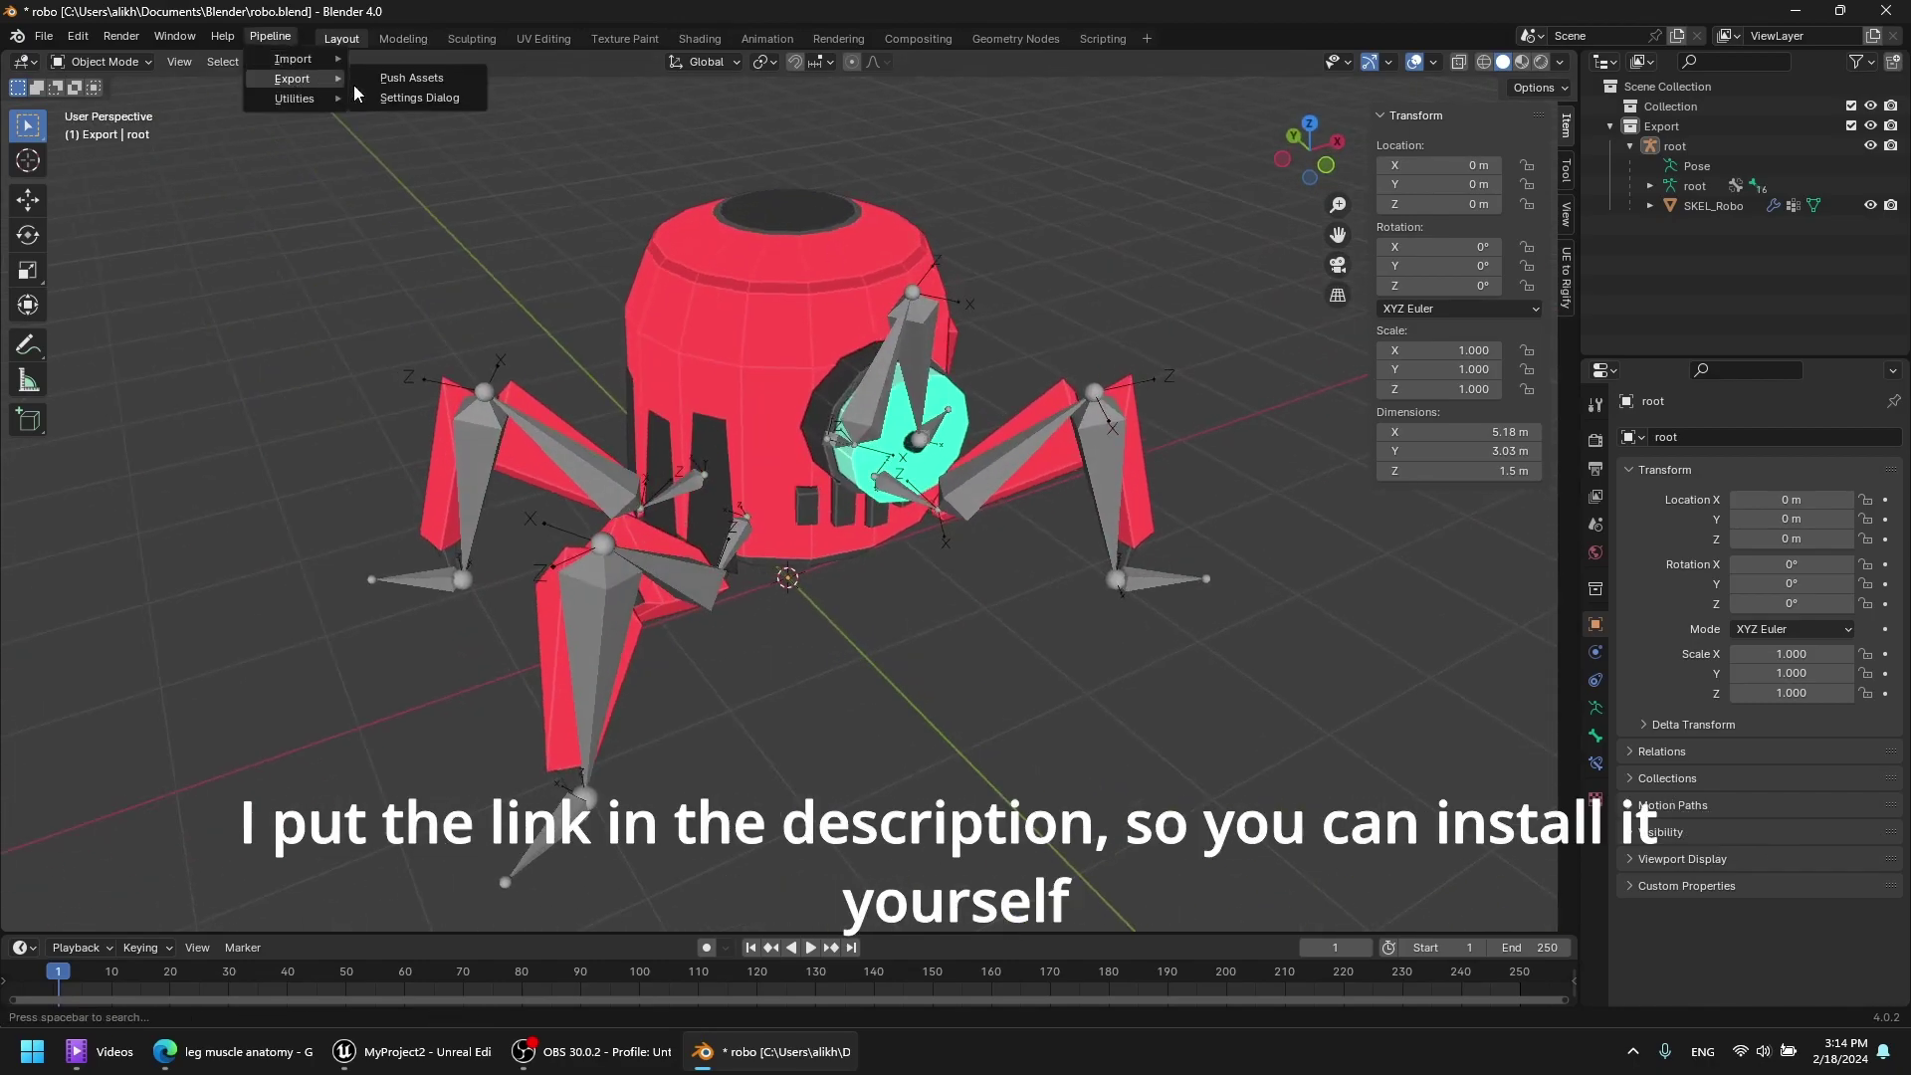
left_click(414, 91)
double_click(503, 242)
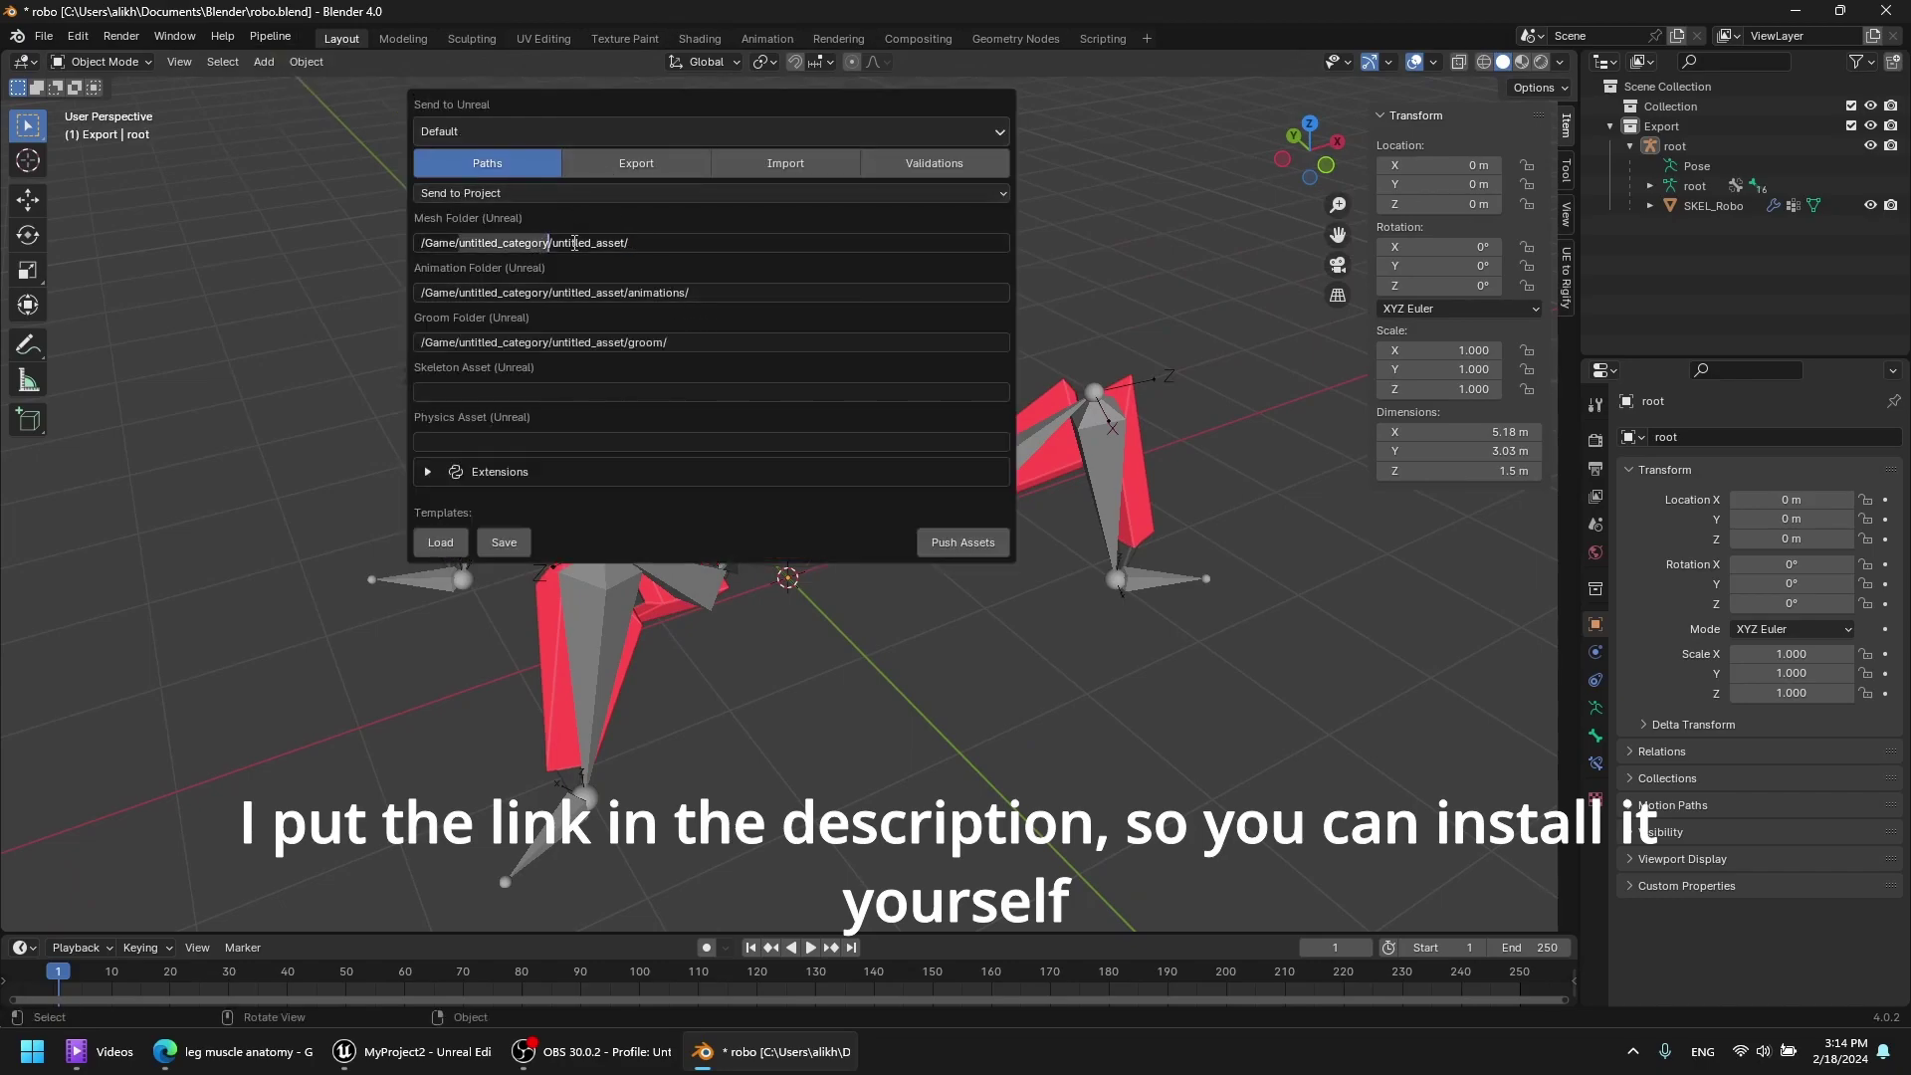
type("Models/Robo/")
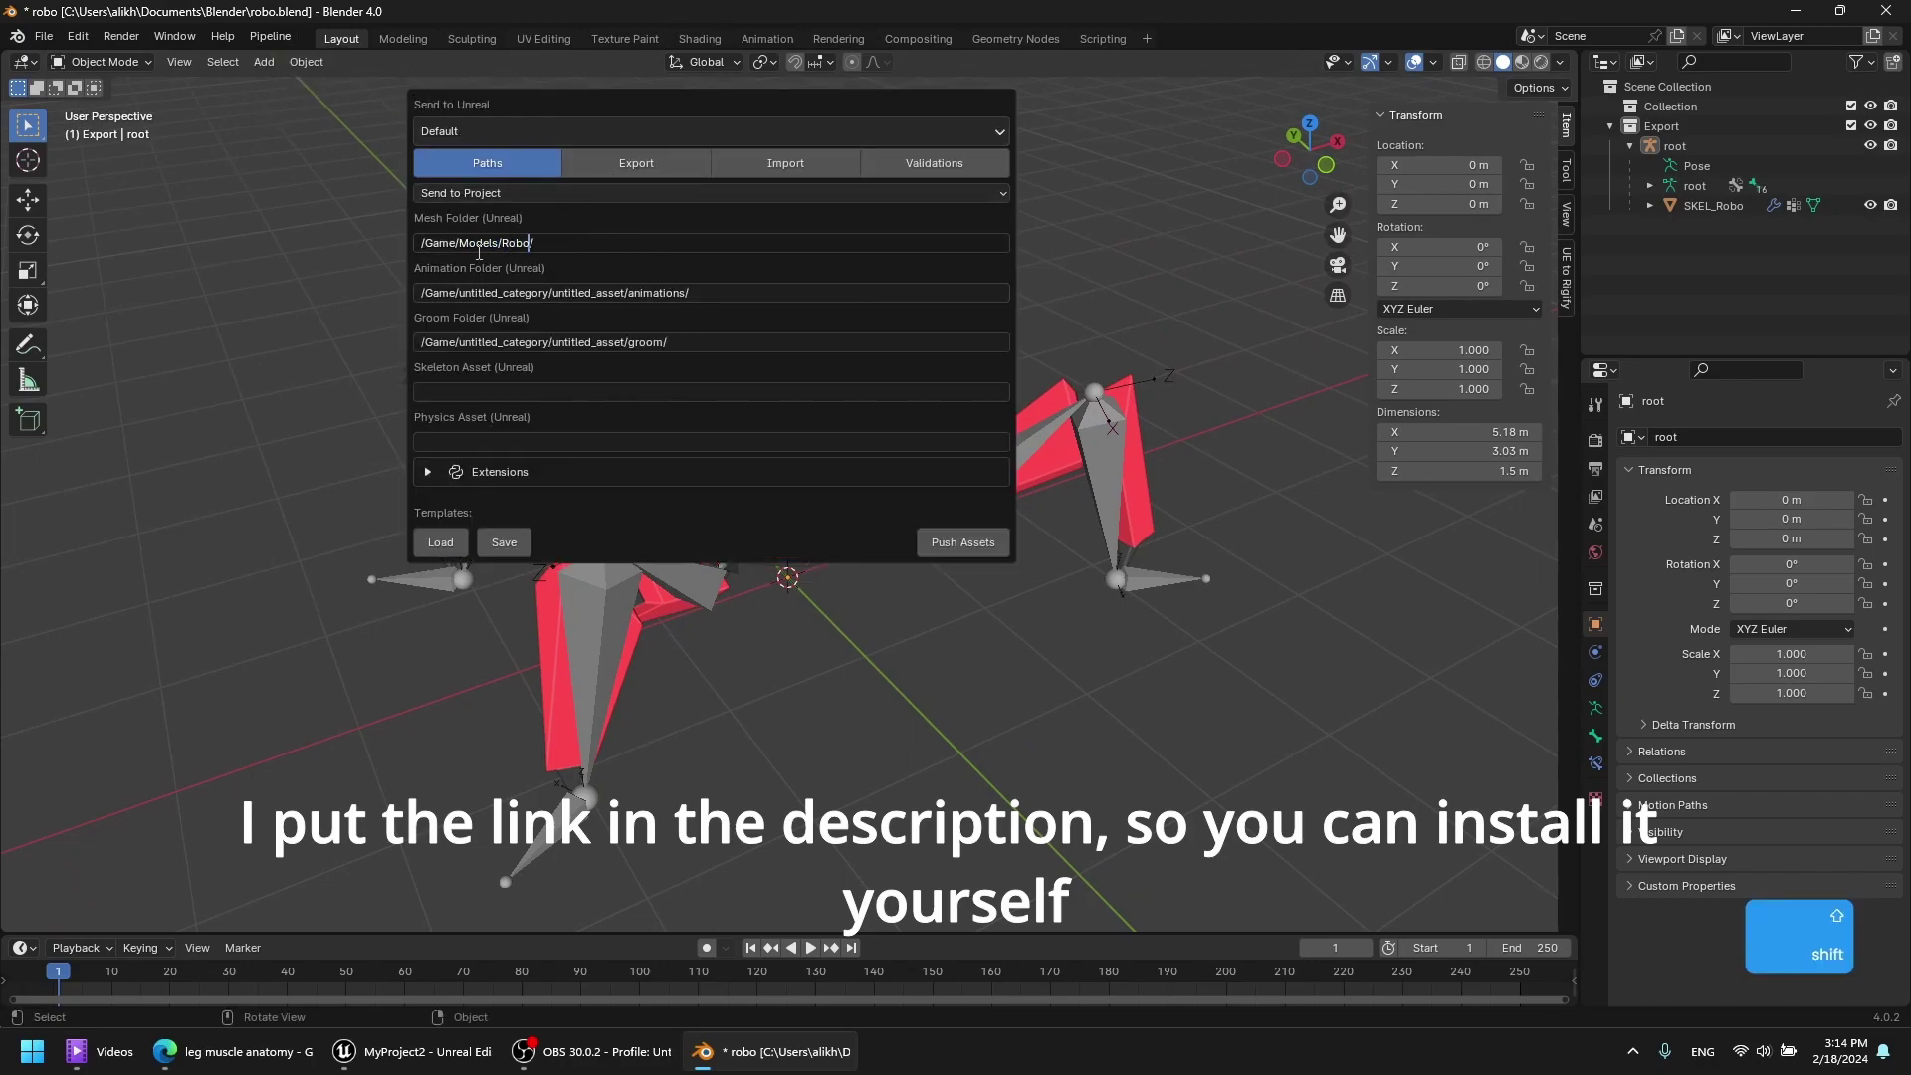
key("ctrl+shift+Left")
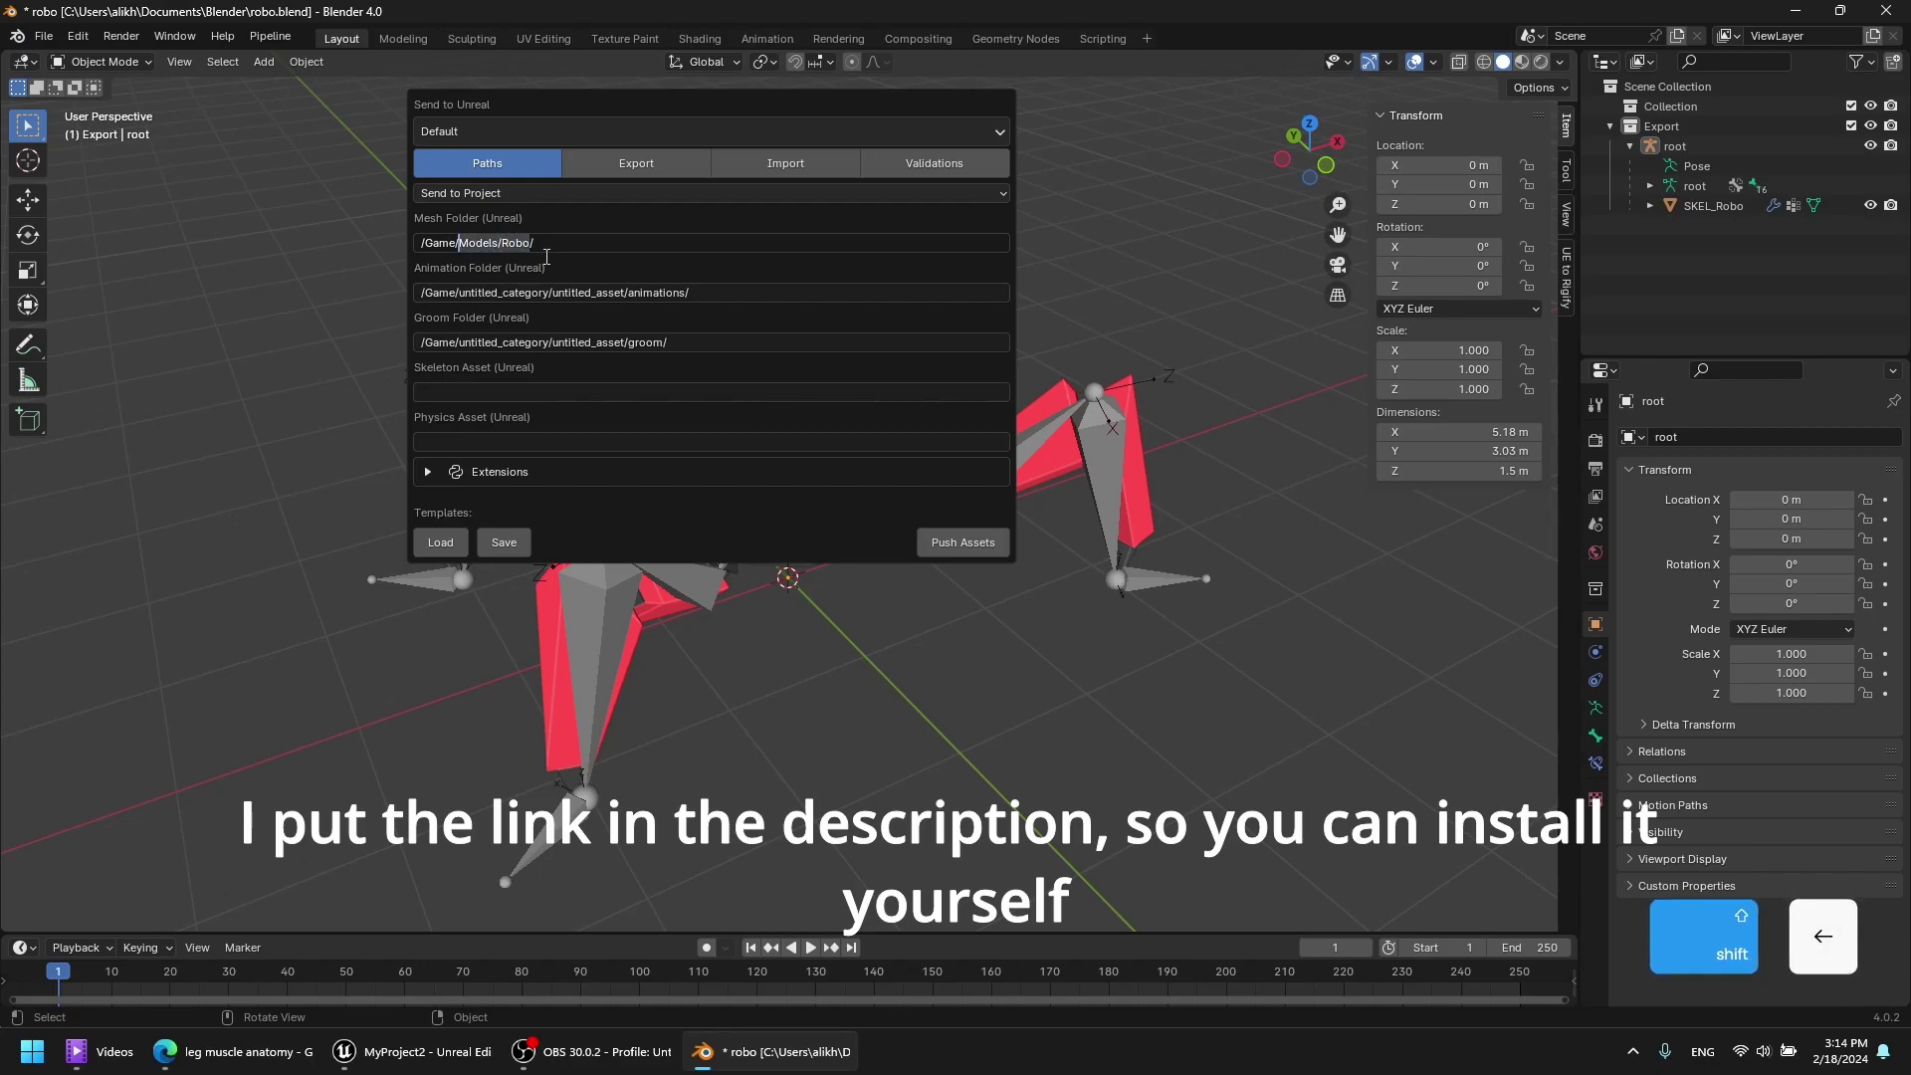
Set the animation folder to /Game/Models/Robo/animations/ and the groom folder to /Game/Models/Robo/groom/.
key("Tab")
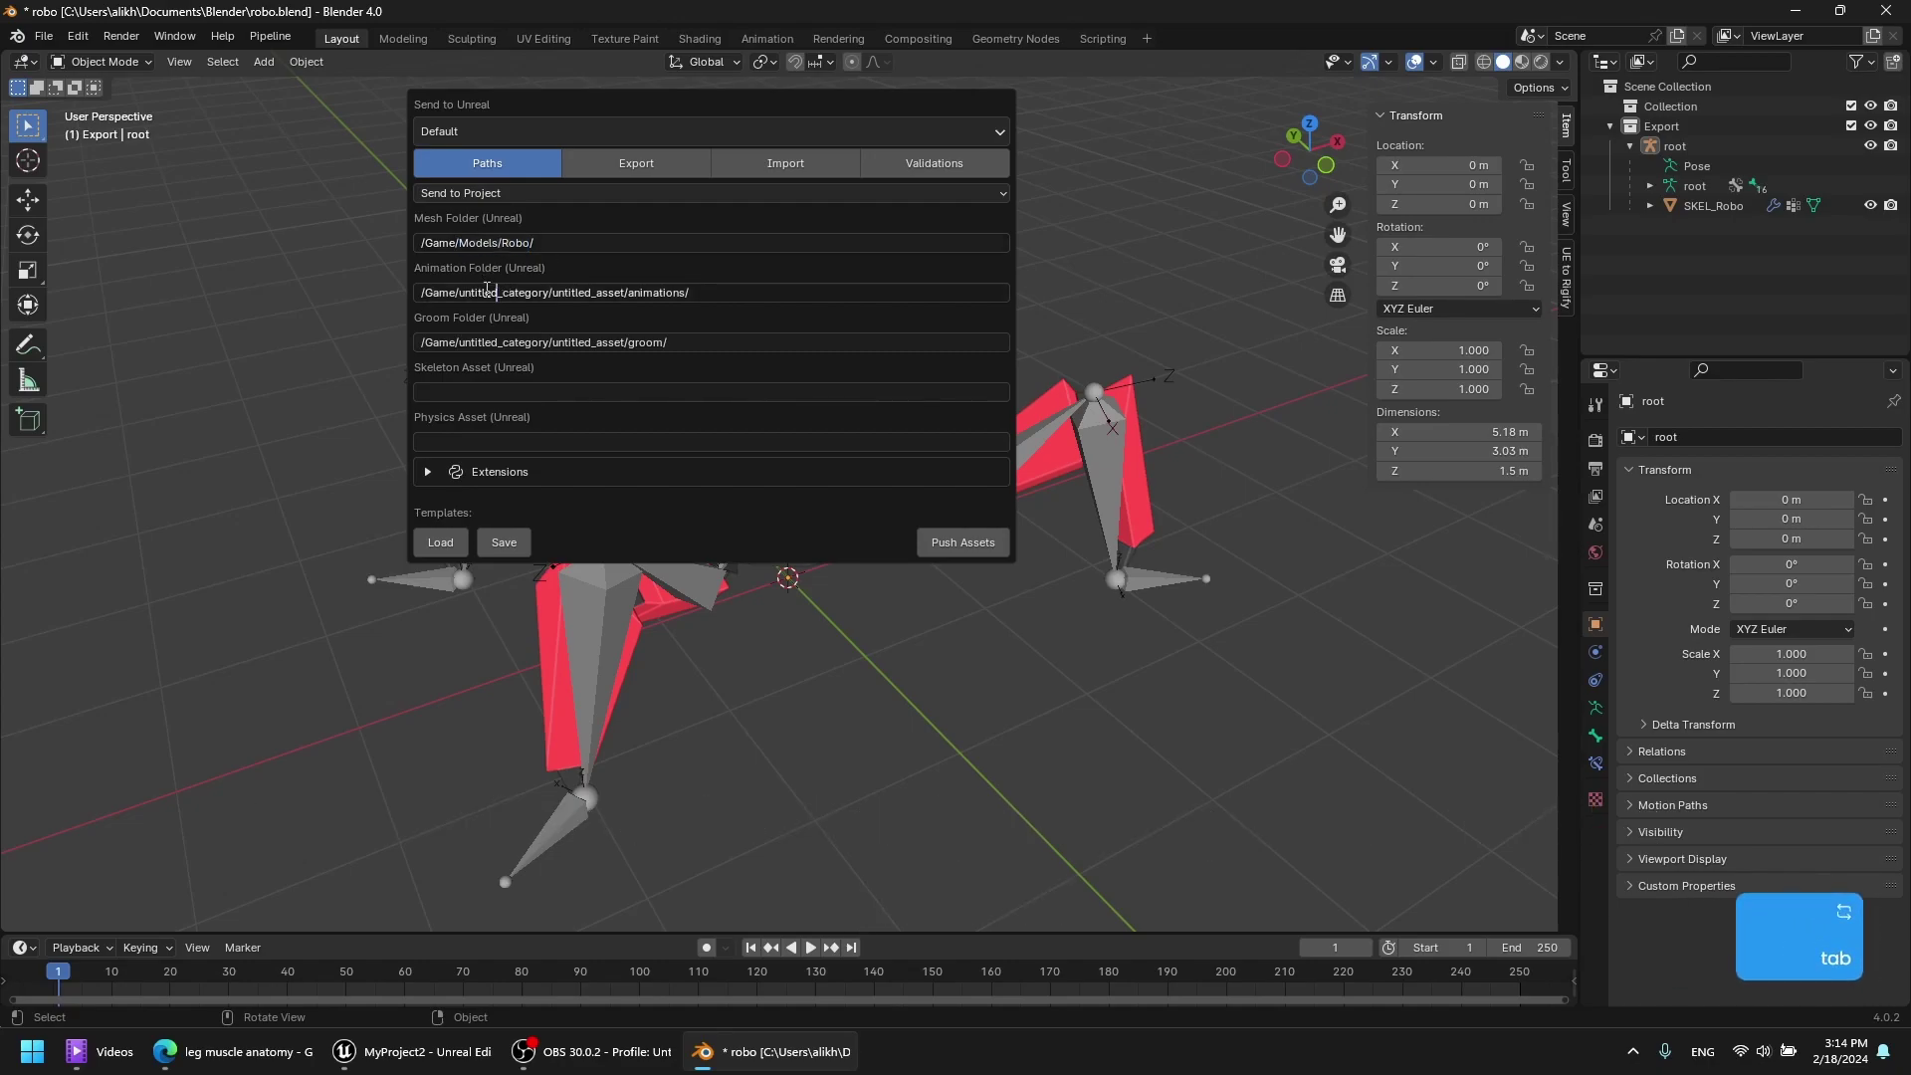
type("Models/Robo")
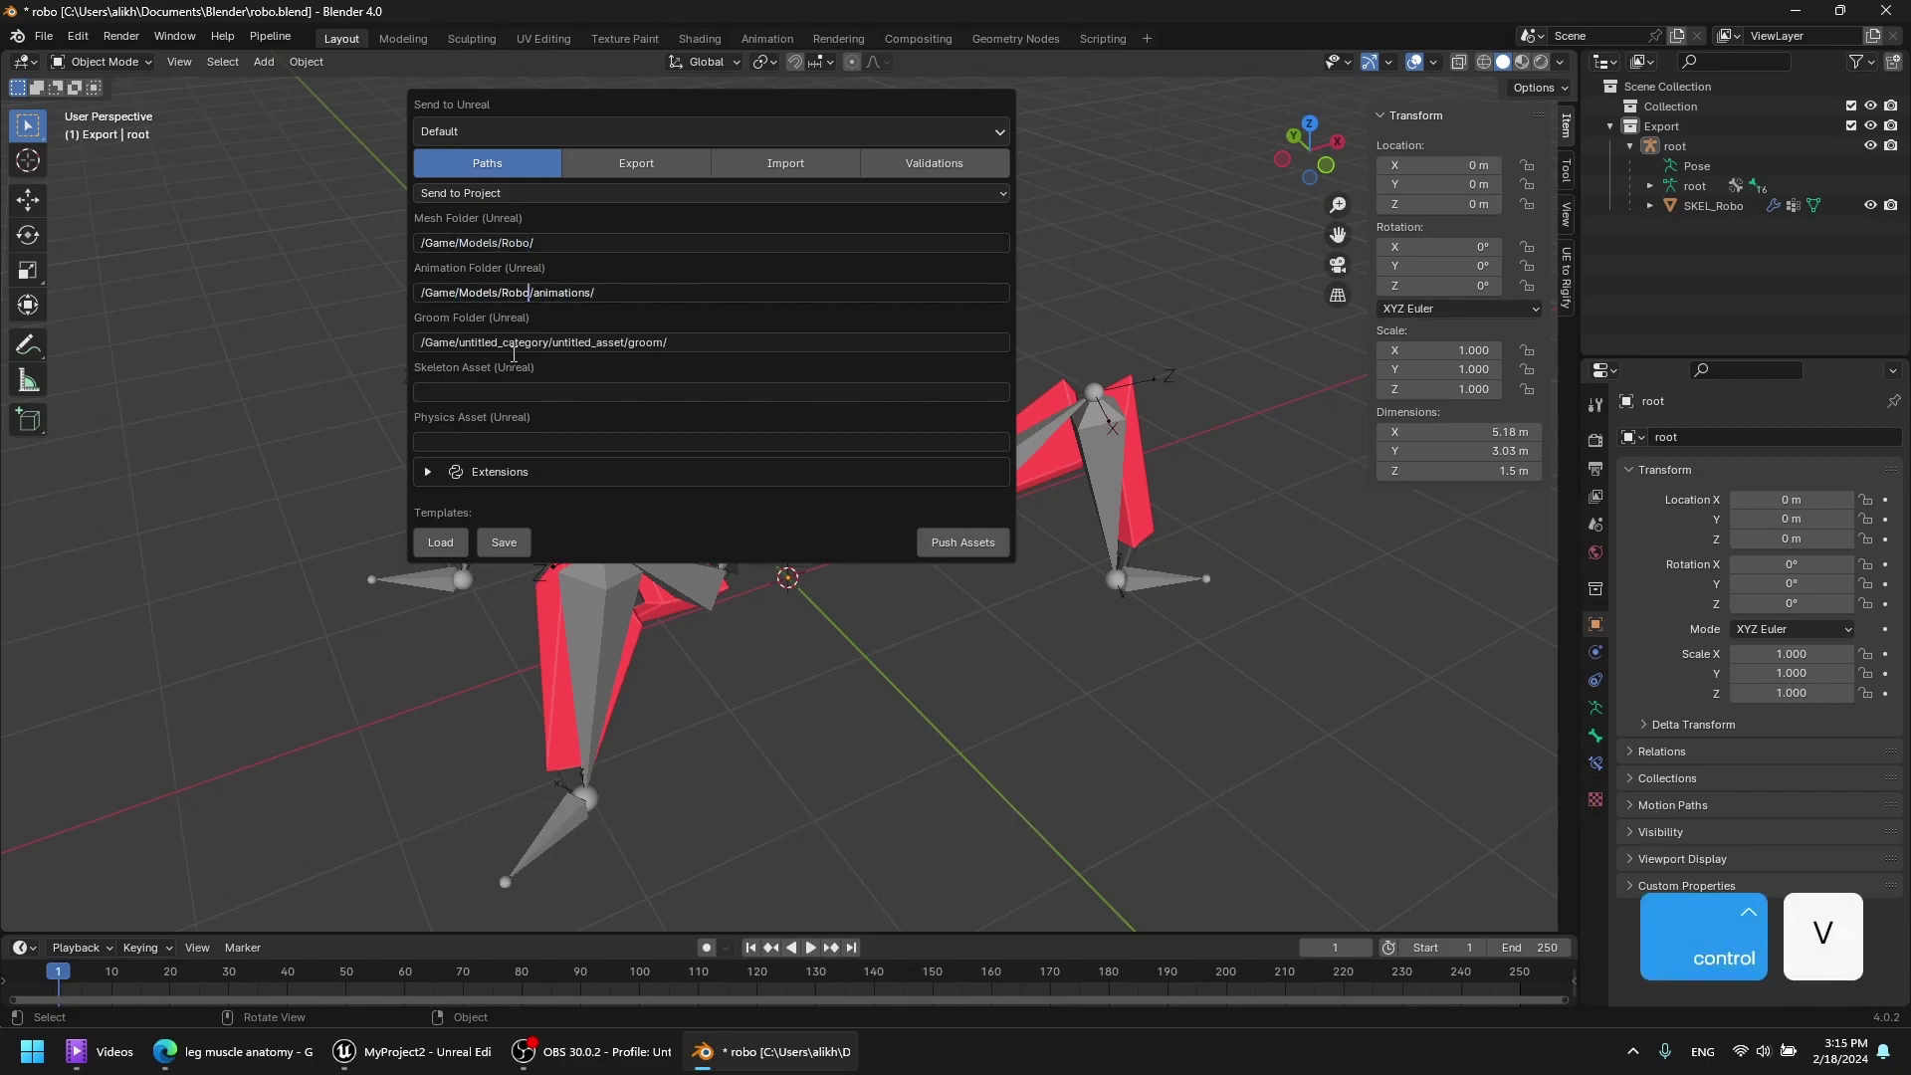
left_click(506, 341)
left_click(462, 342)
left_click_drag(611, 340, 626, 342)
type("Models/Robo")
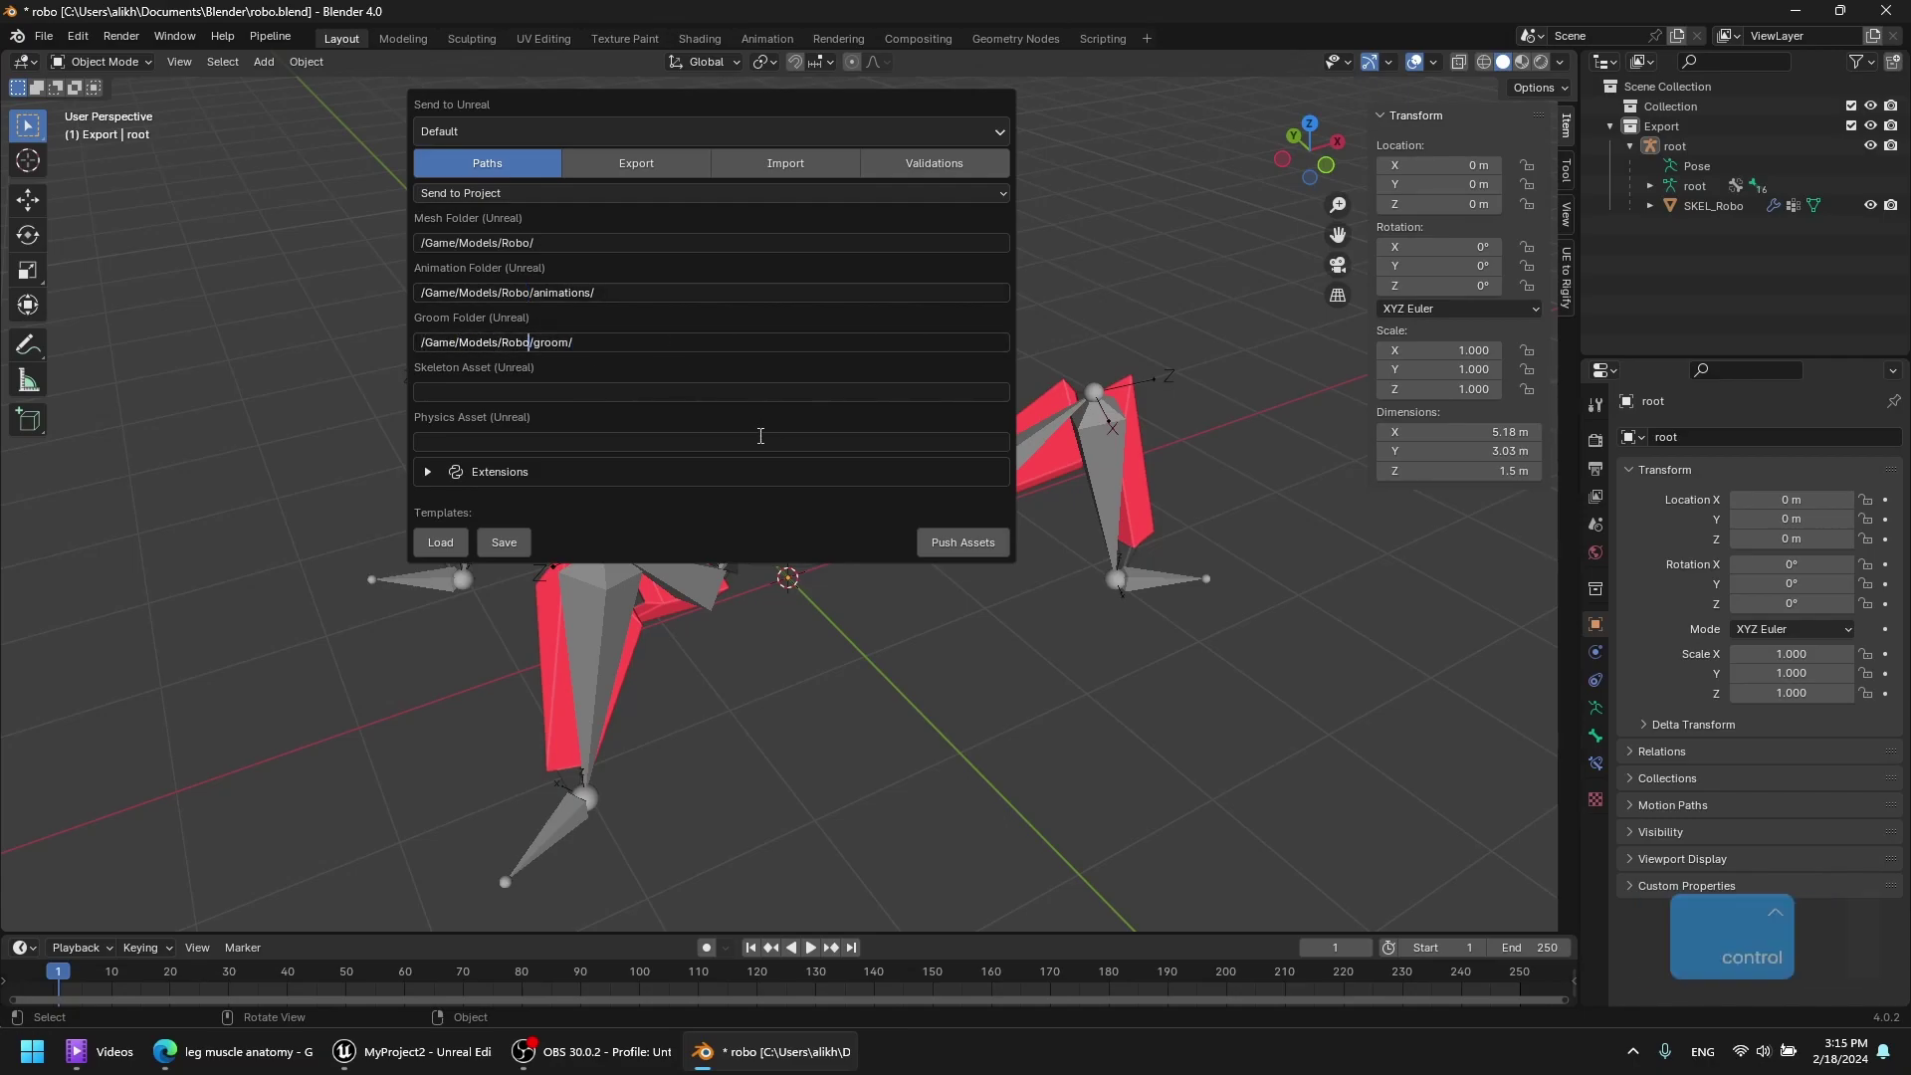
In the FBX export settings, set the forward axis to -X Forward and the geometry smoothing to Edge.
left_click(624, 165)
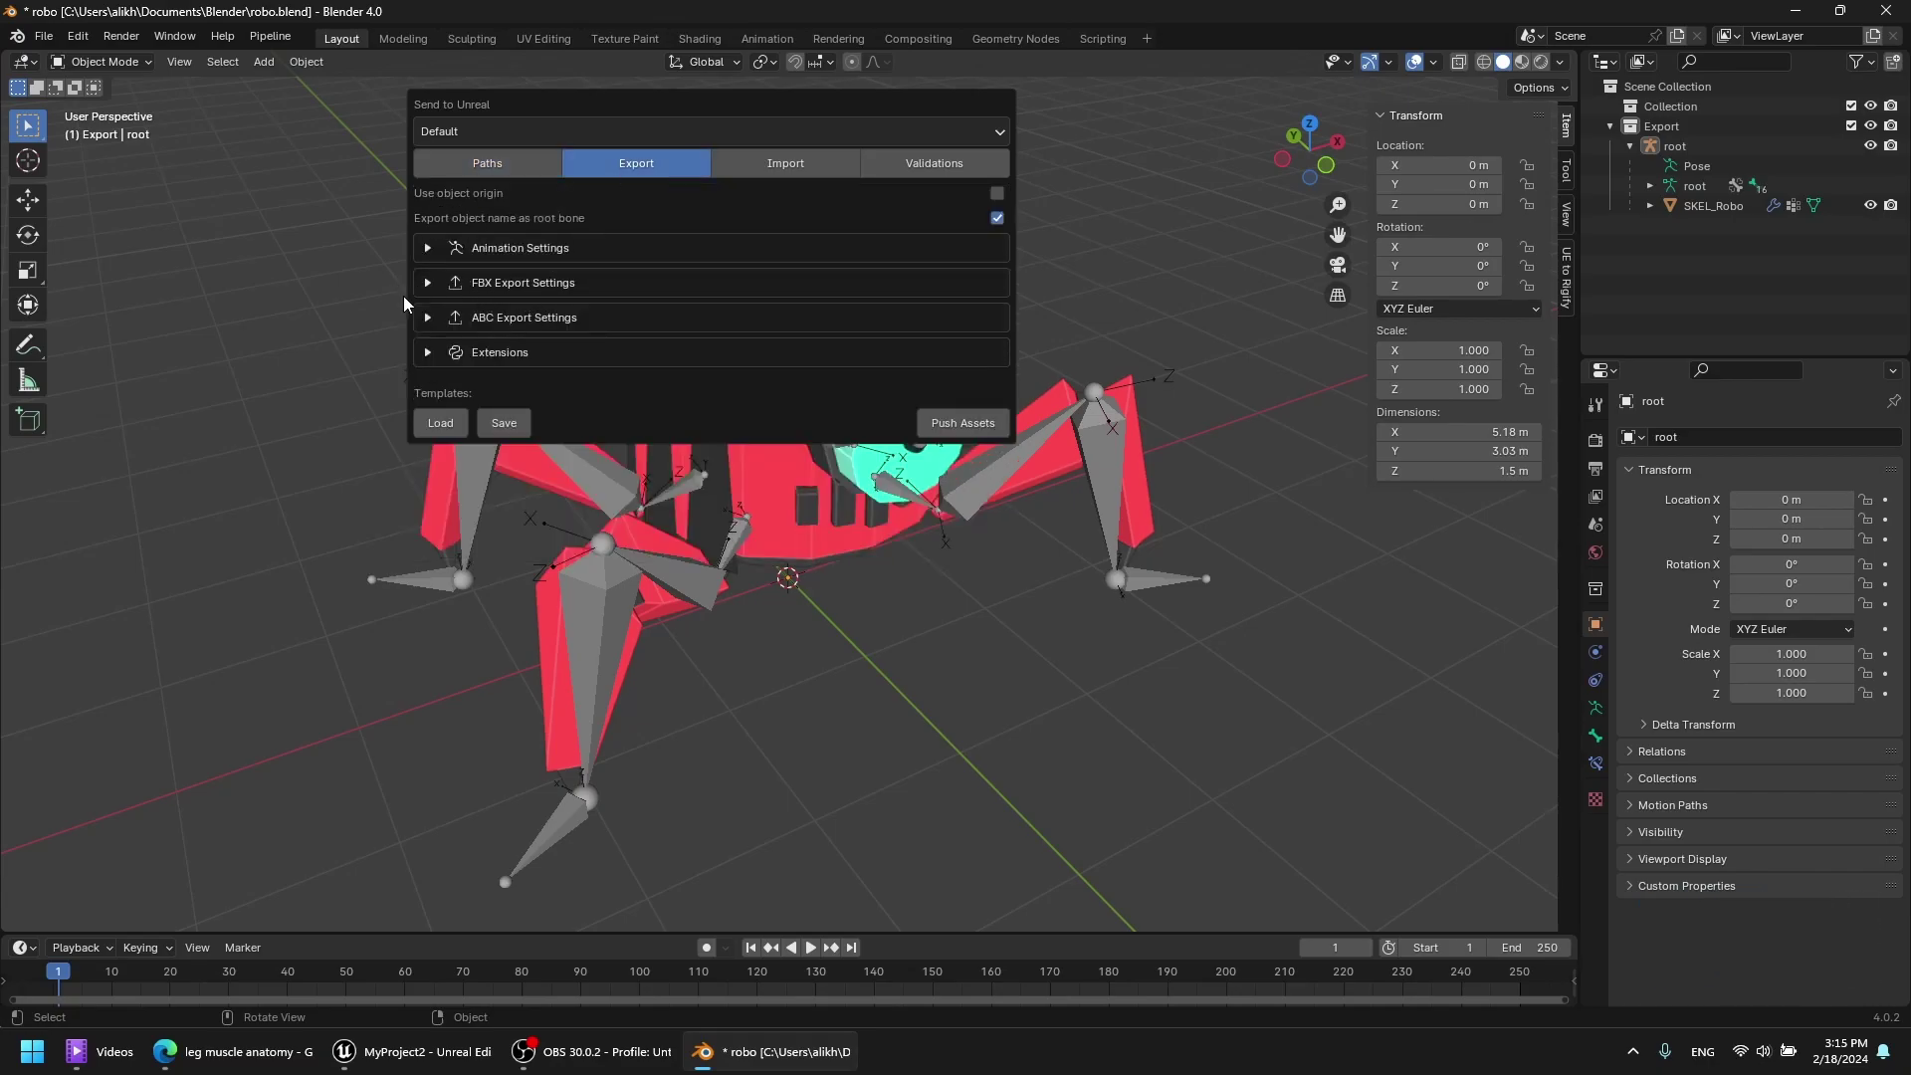
left_click(426, 250)
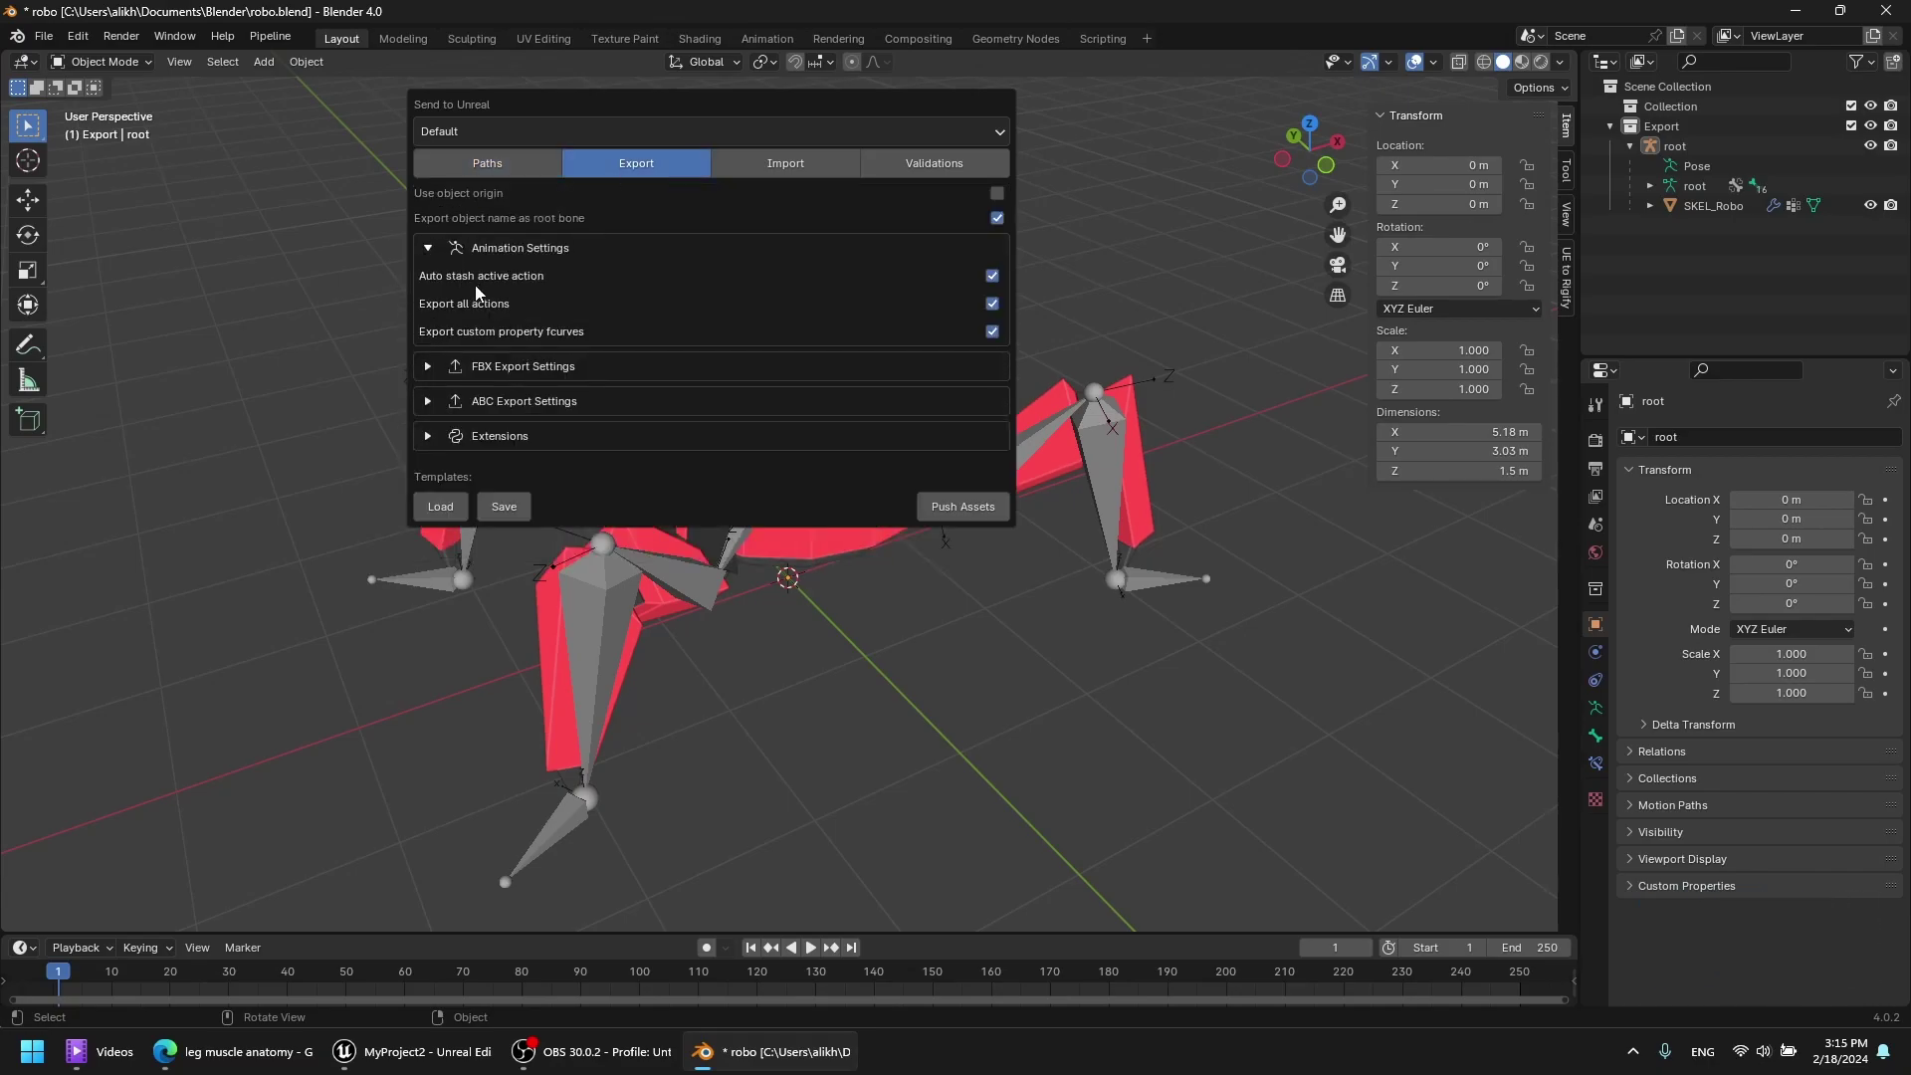
left_click(427, 367)
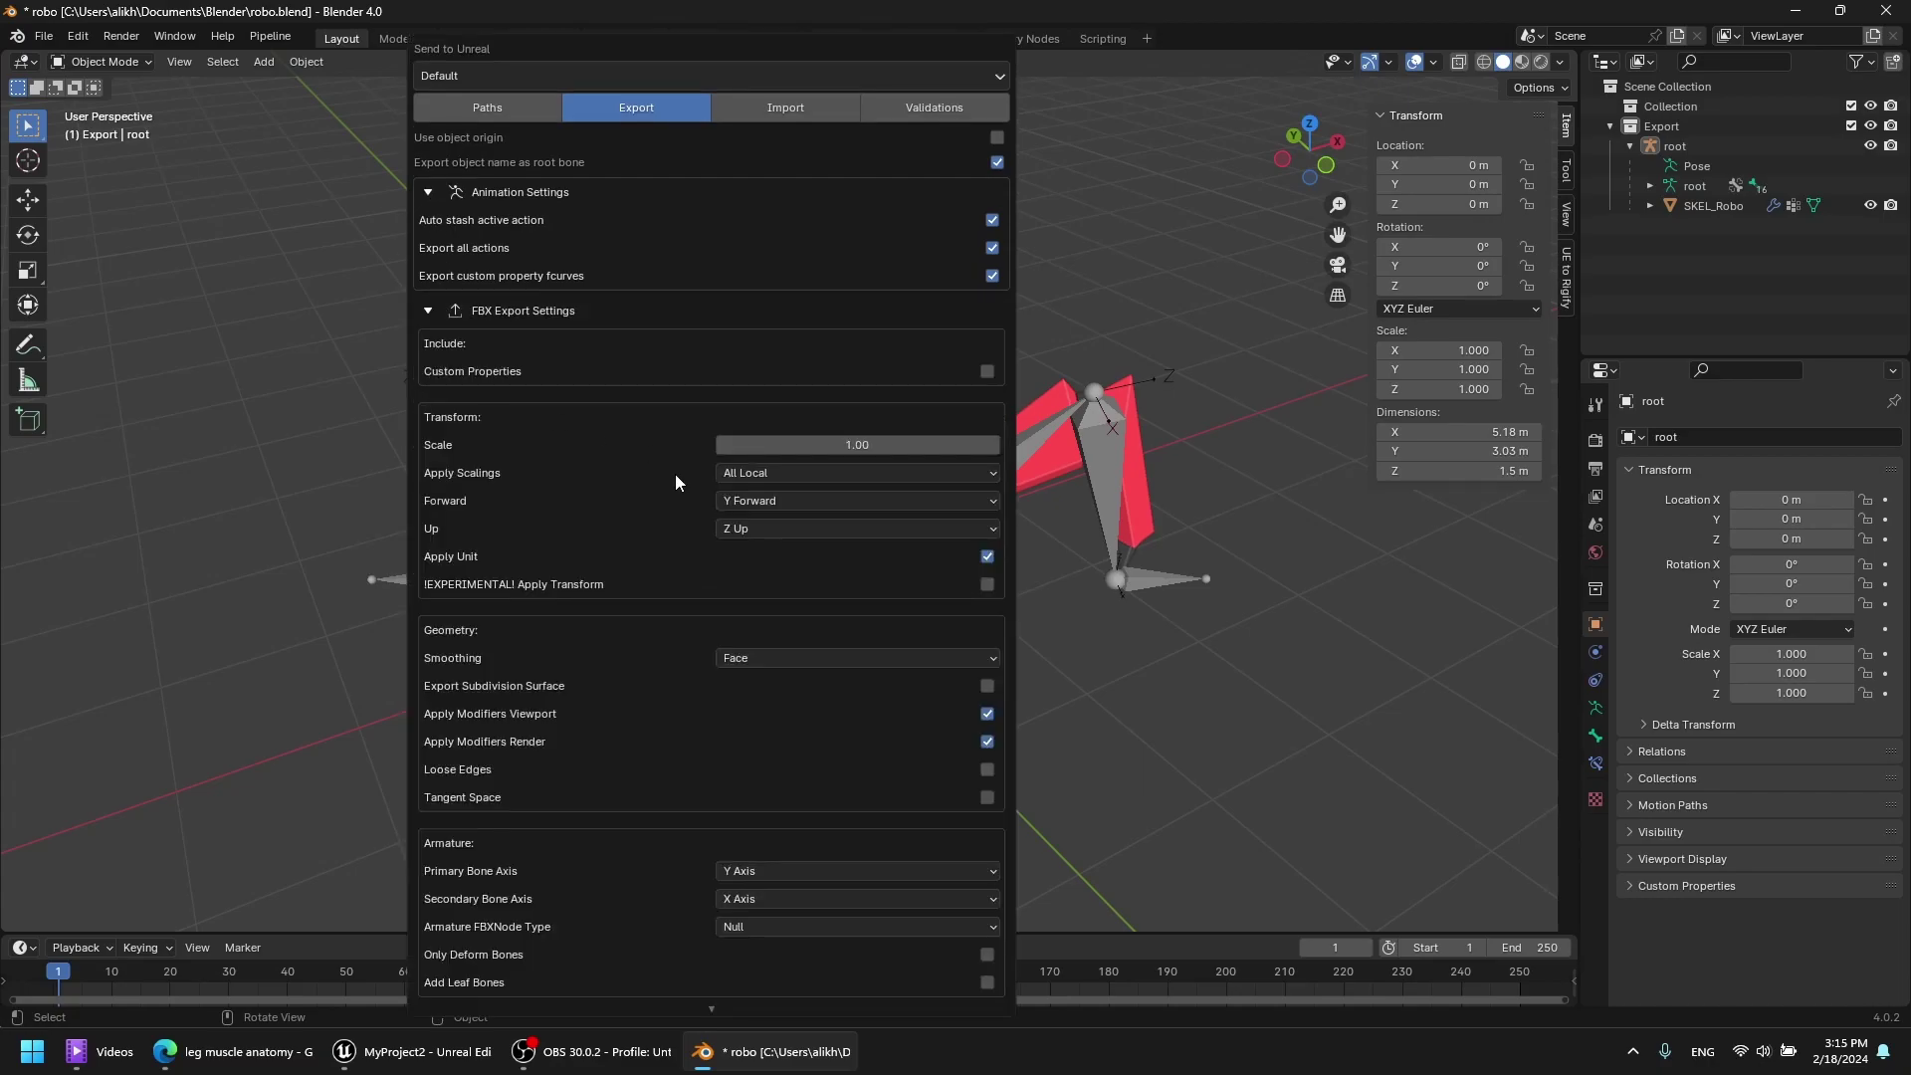
scroll(697, 428, "down", 3)
left_click(748, 428)
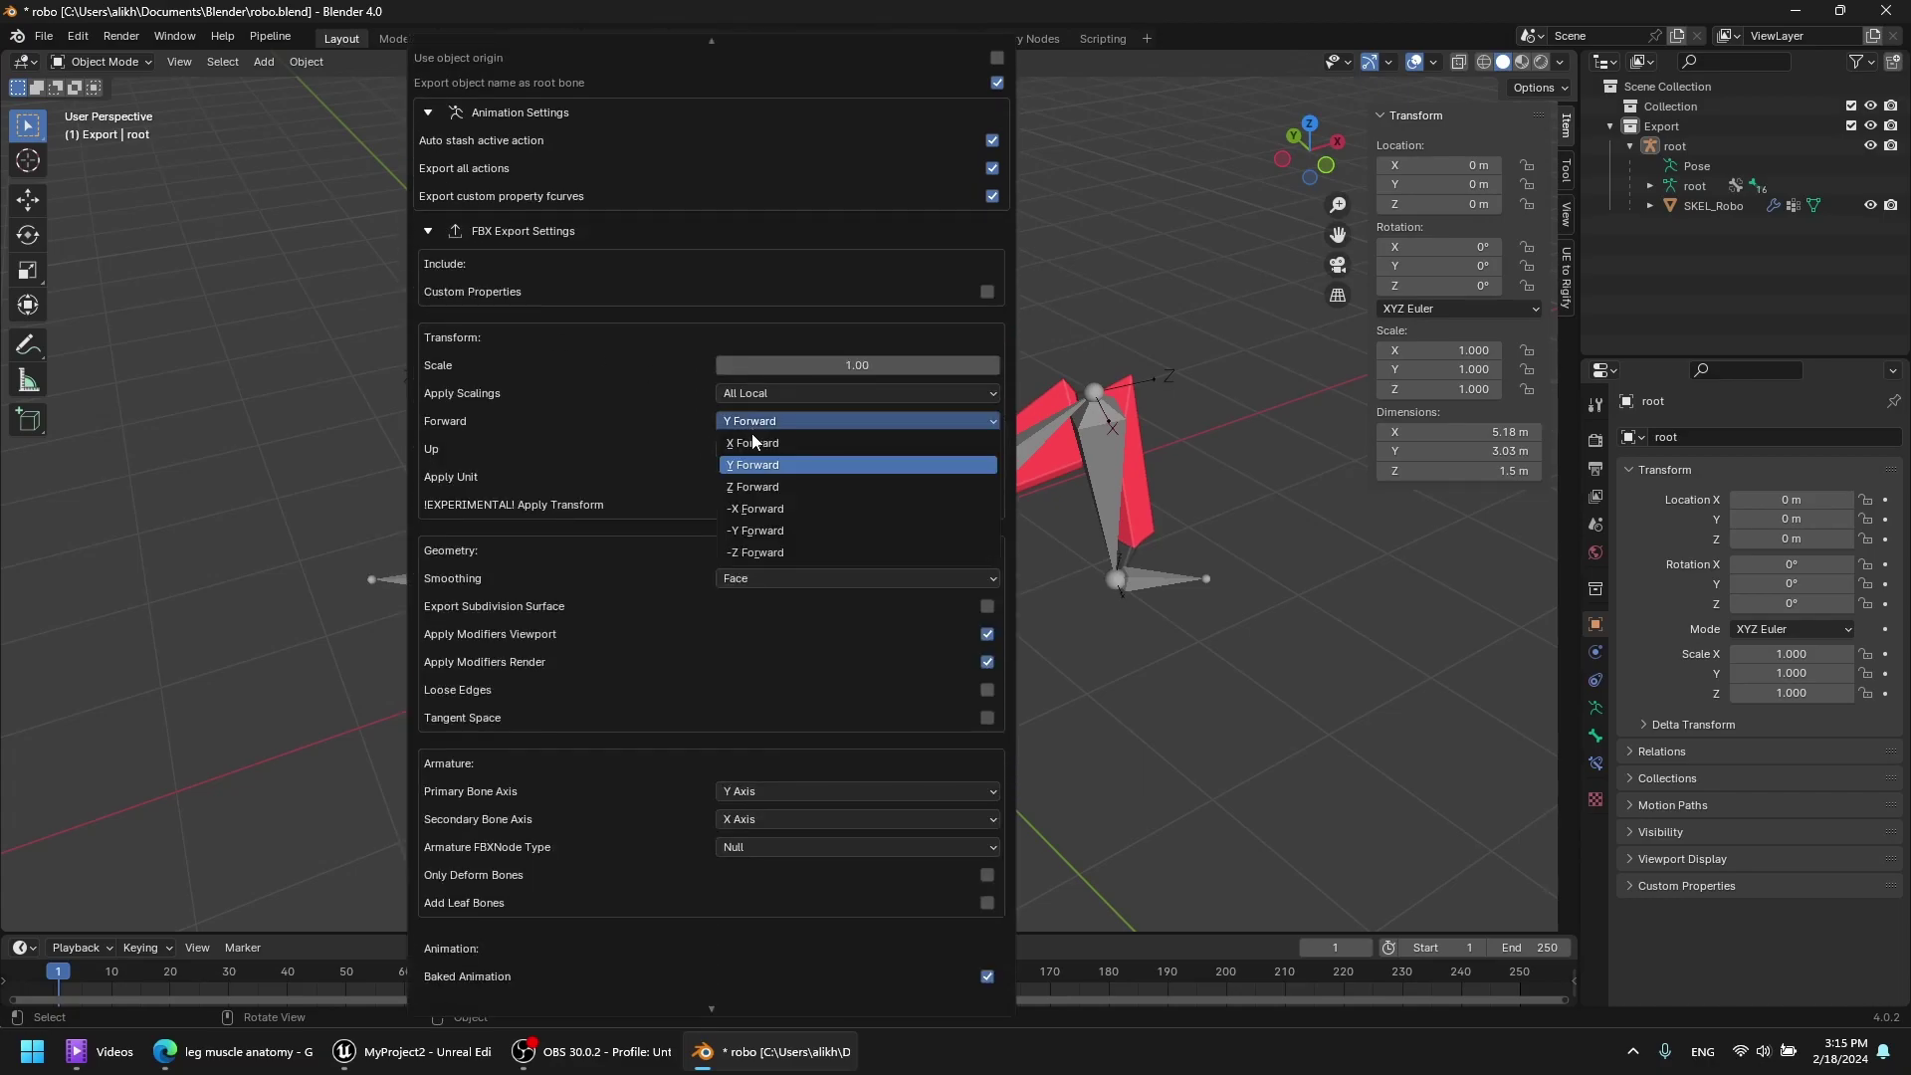
left_click(800, 510)
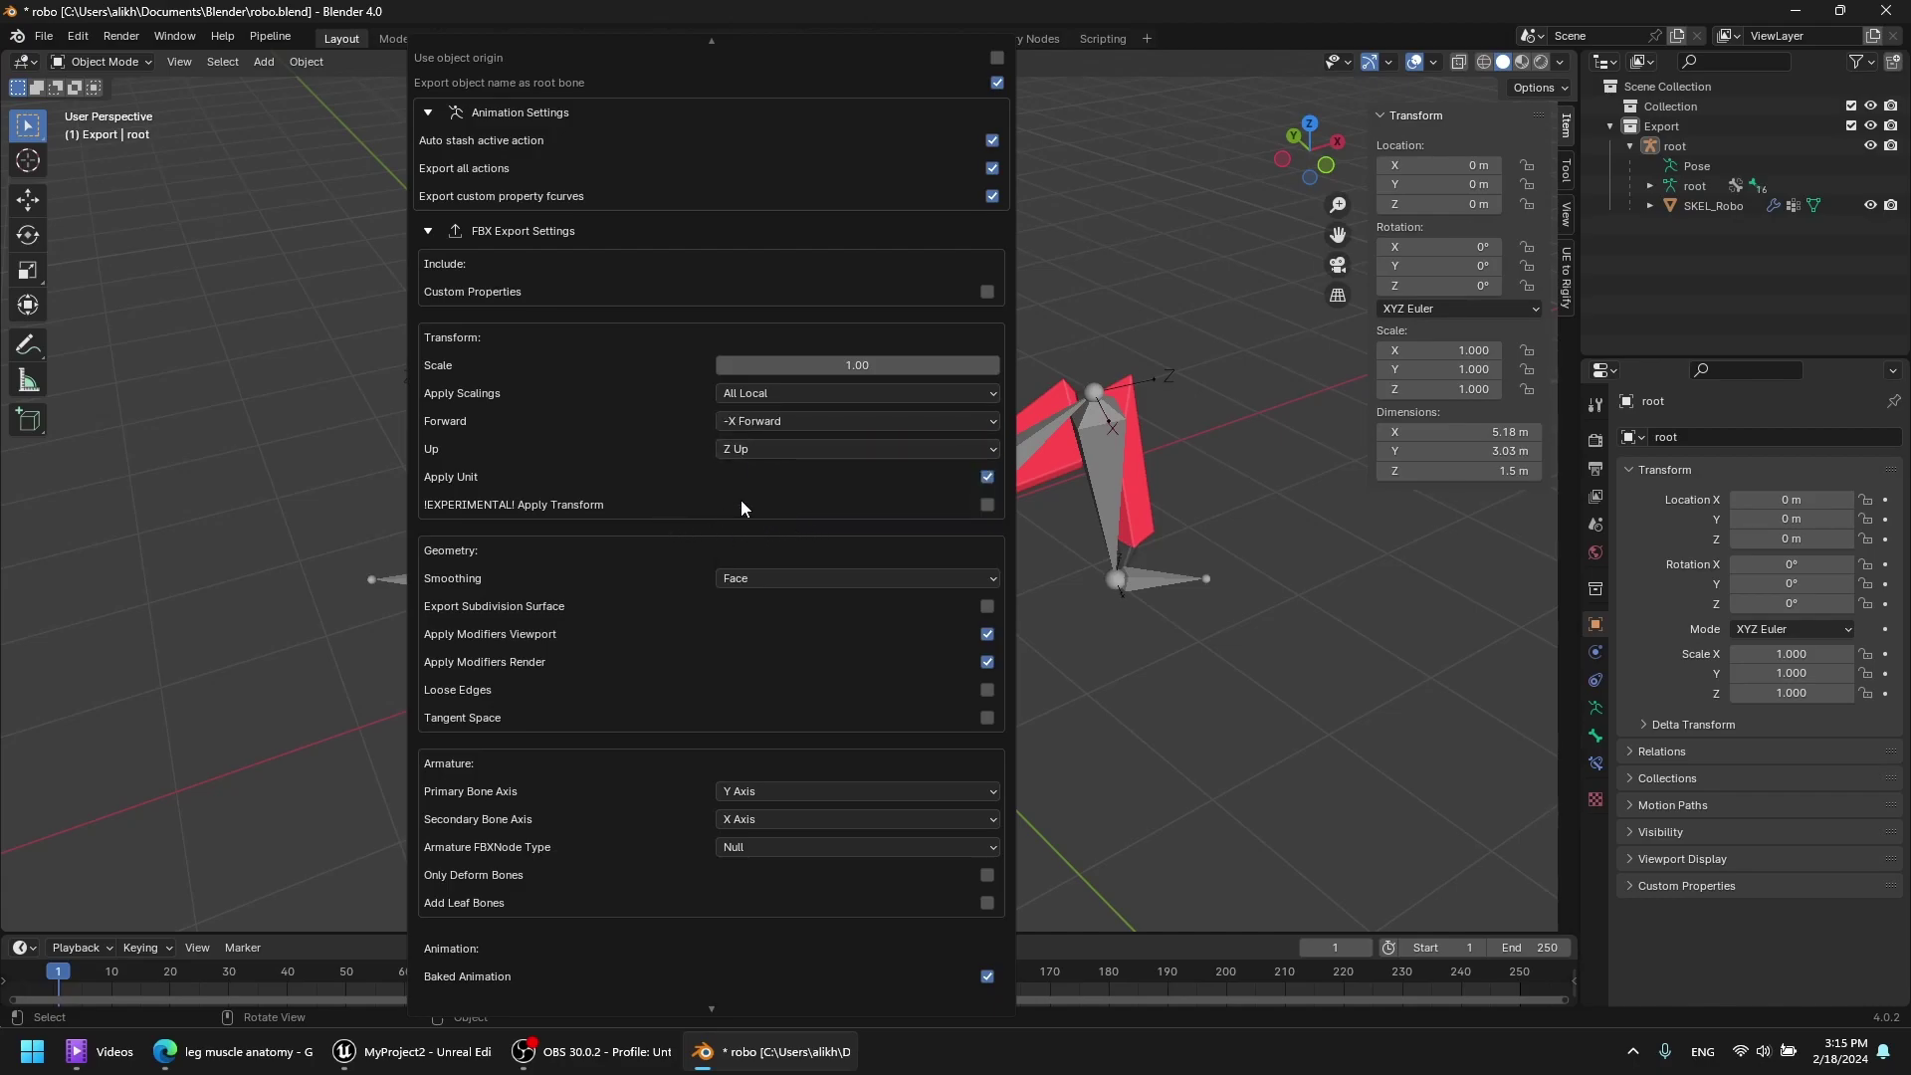
left_click(770, 580)
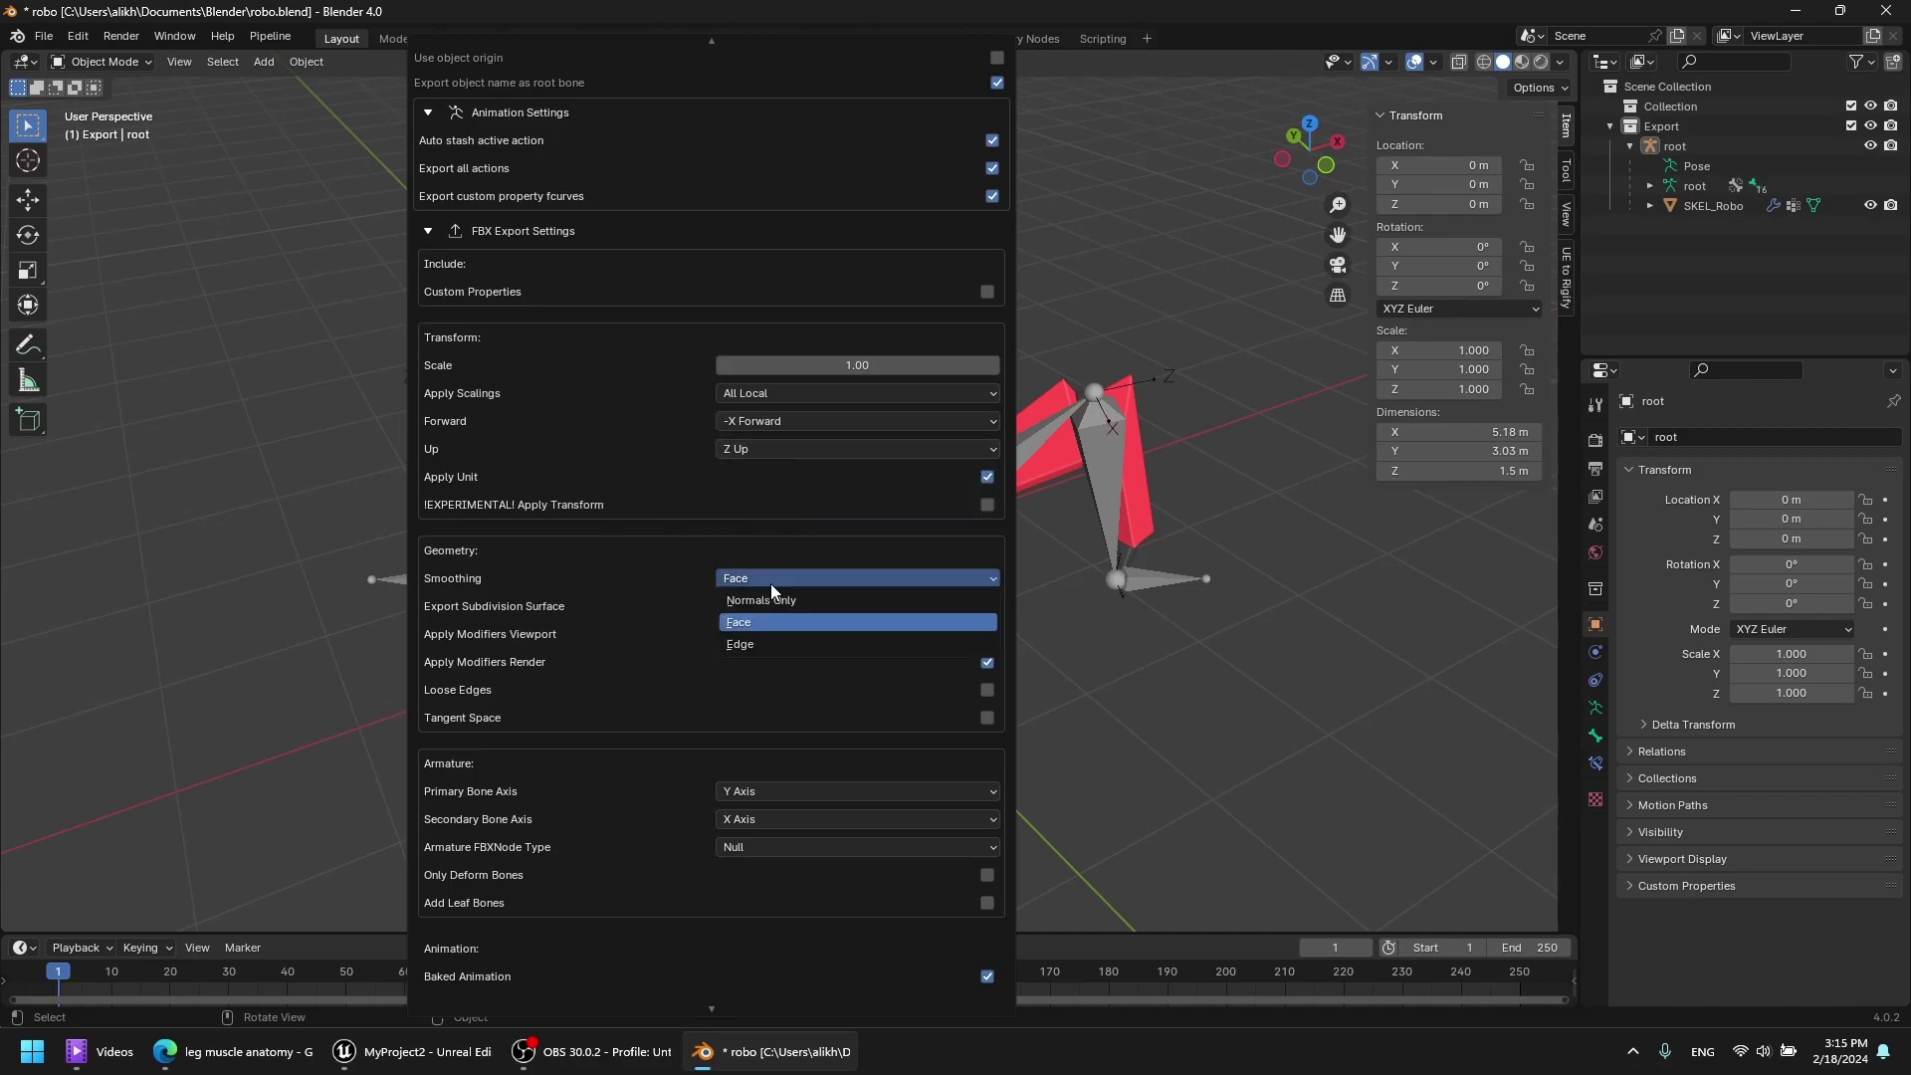
left_click(752, 651)
Keep Y Axis as the armature's primary bone axis and push the assets to Unreal.
scroll(697, 767, "down", 3)
left_click(800, 690)
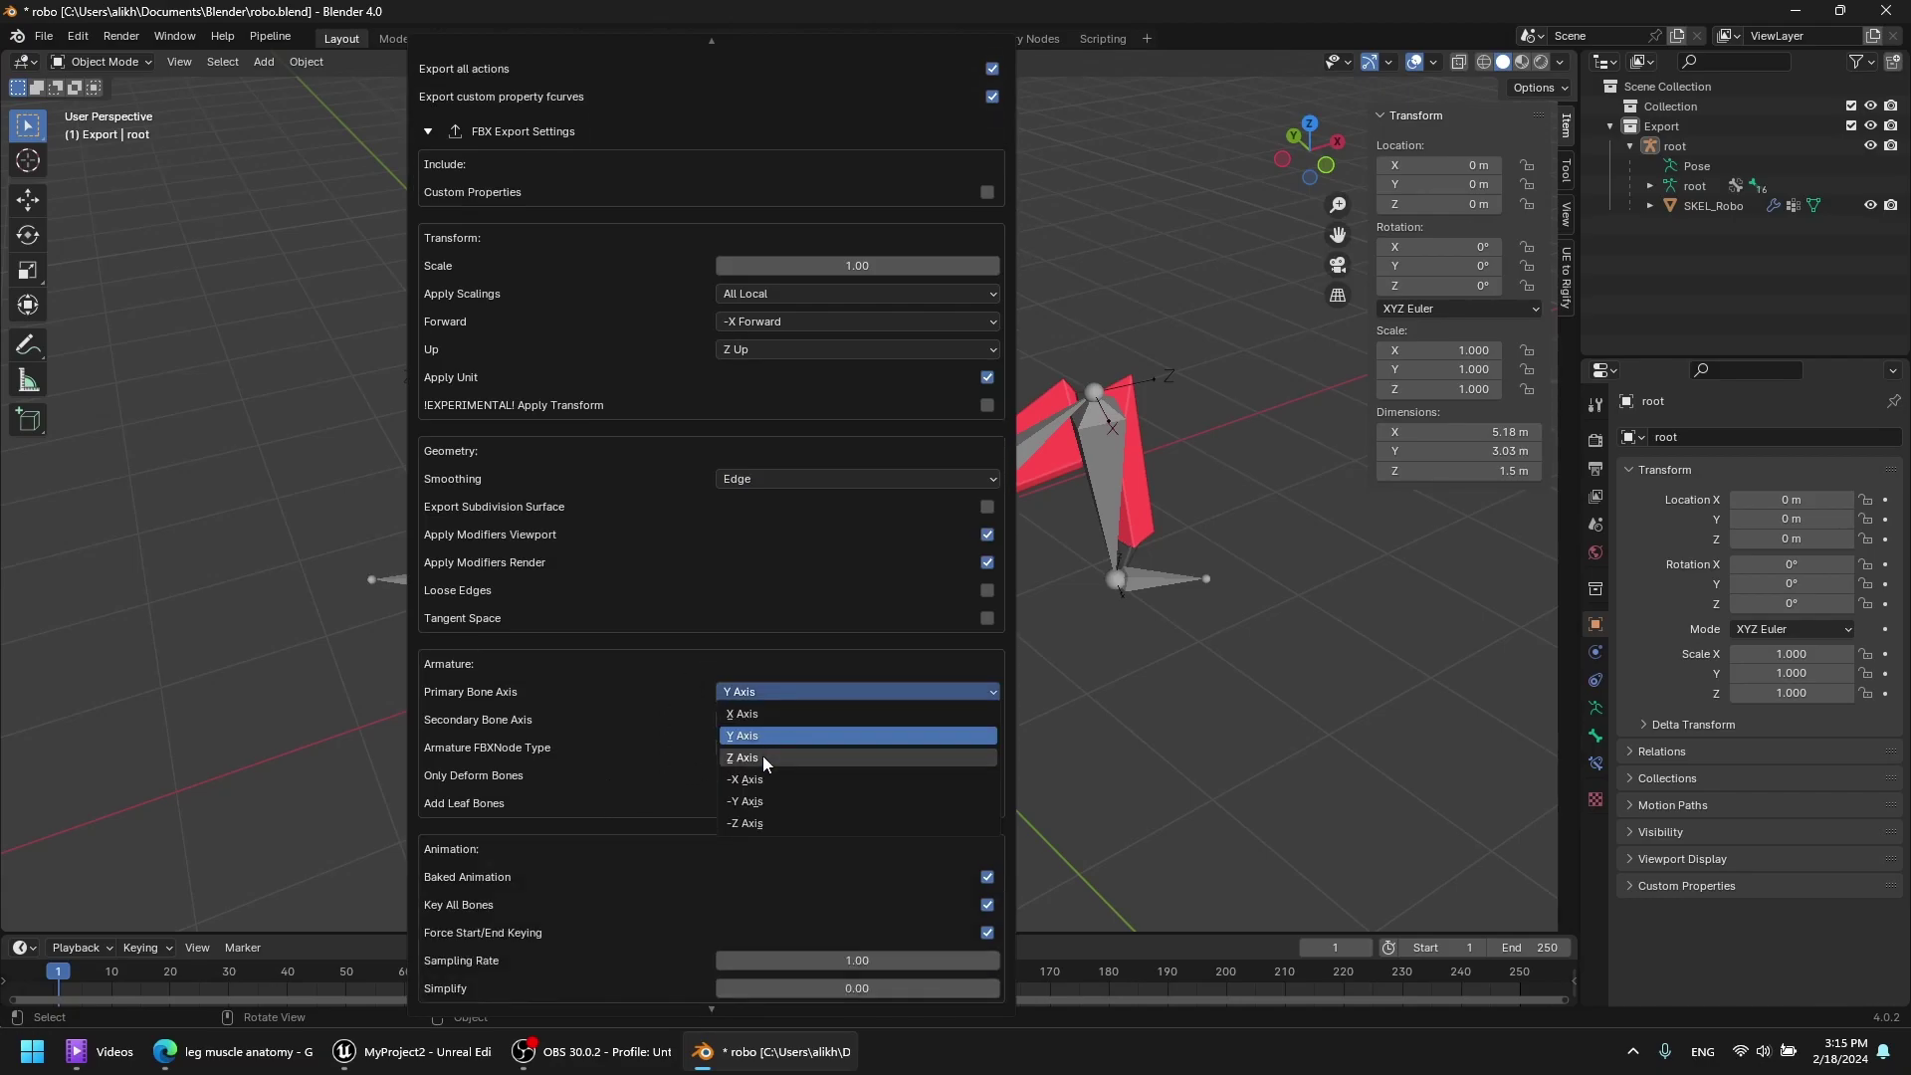
left_click(743, 737)
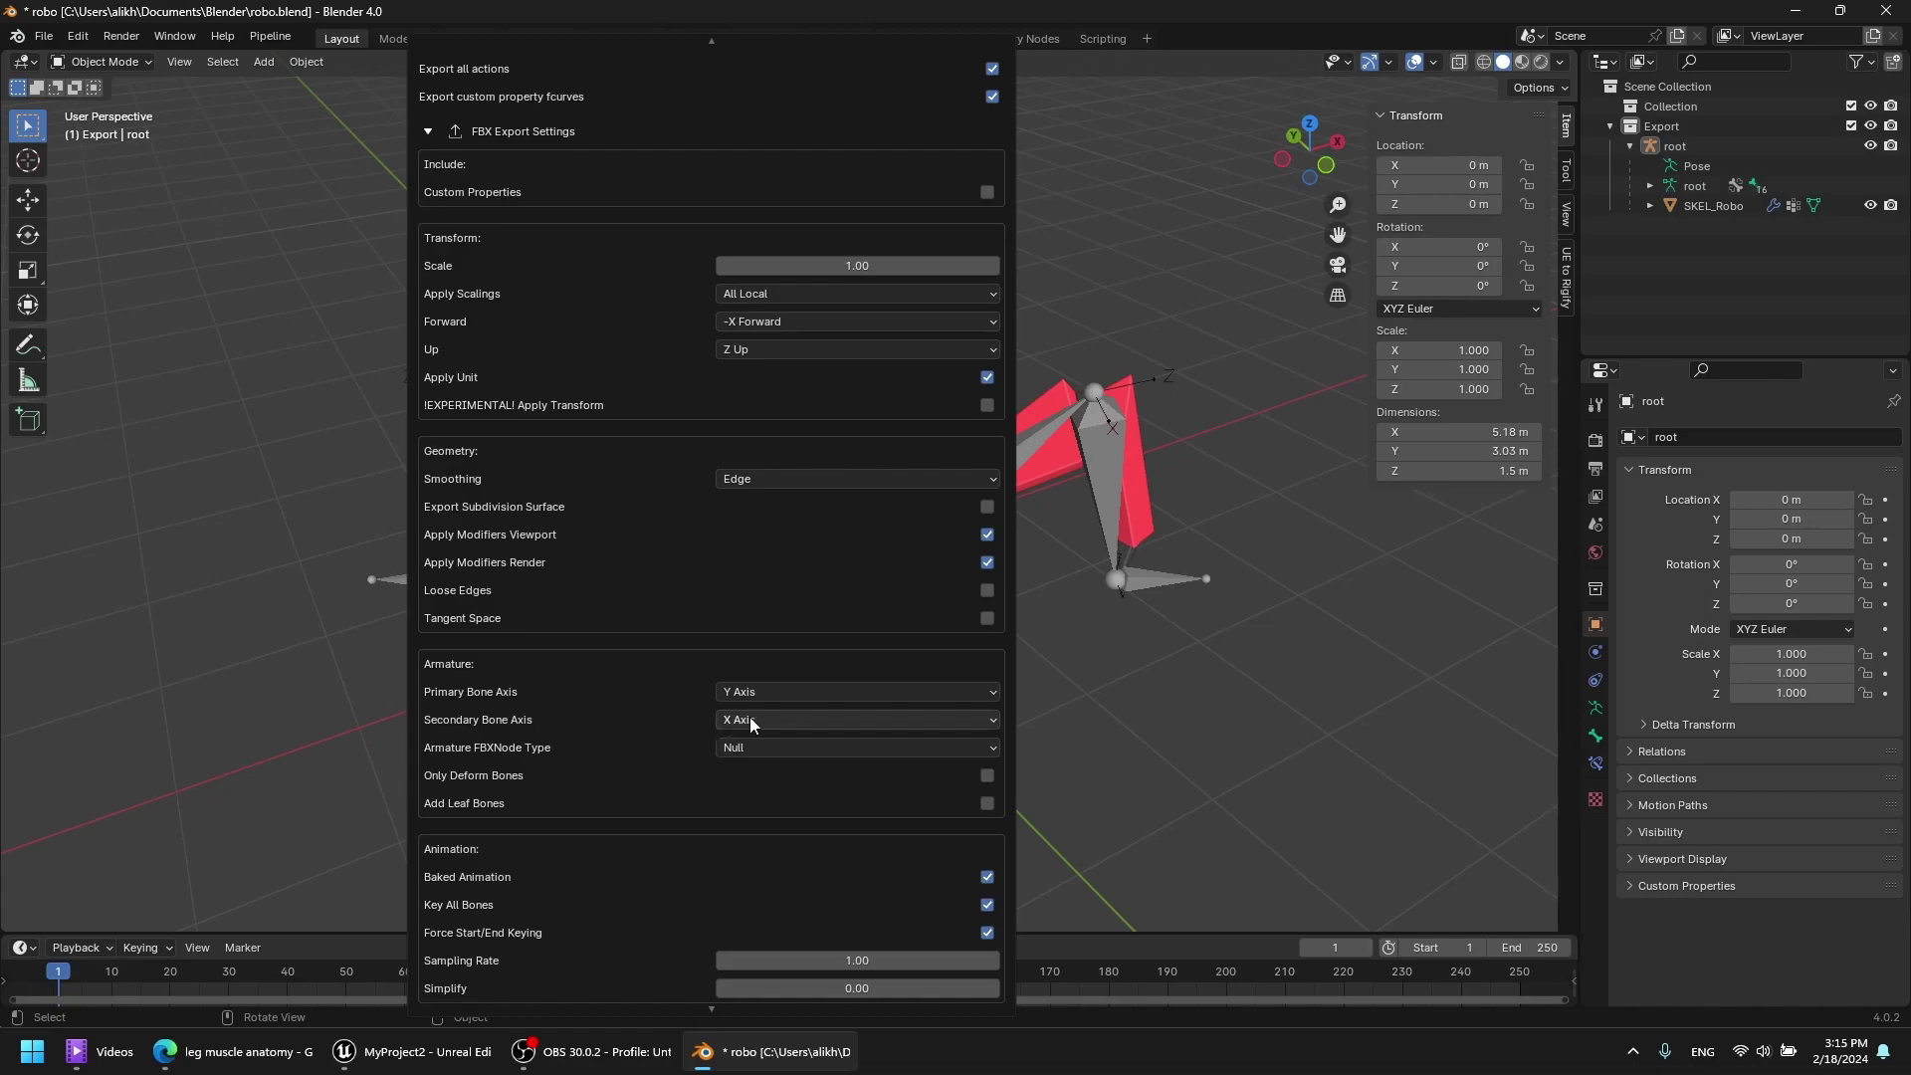
scroll(643, 727, "down", 6)
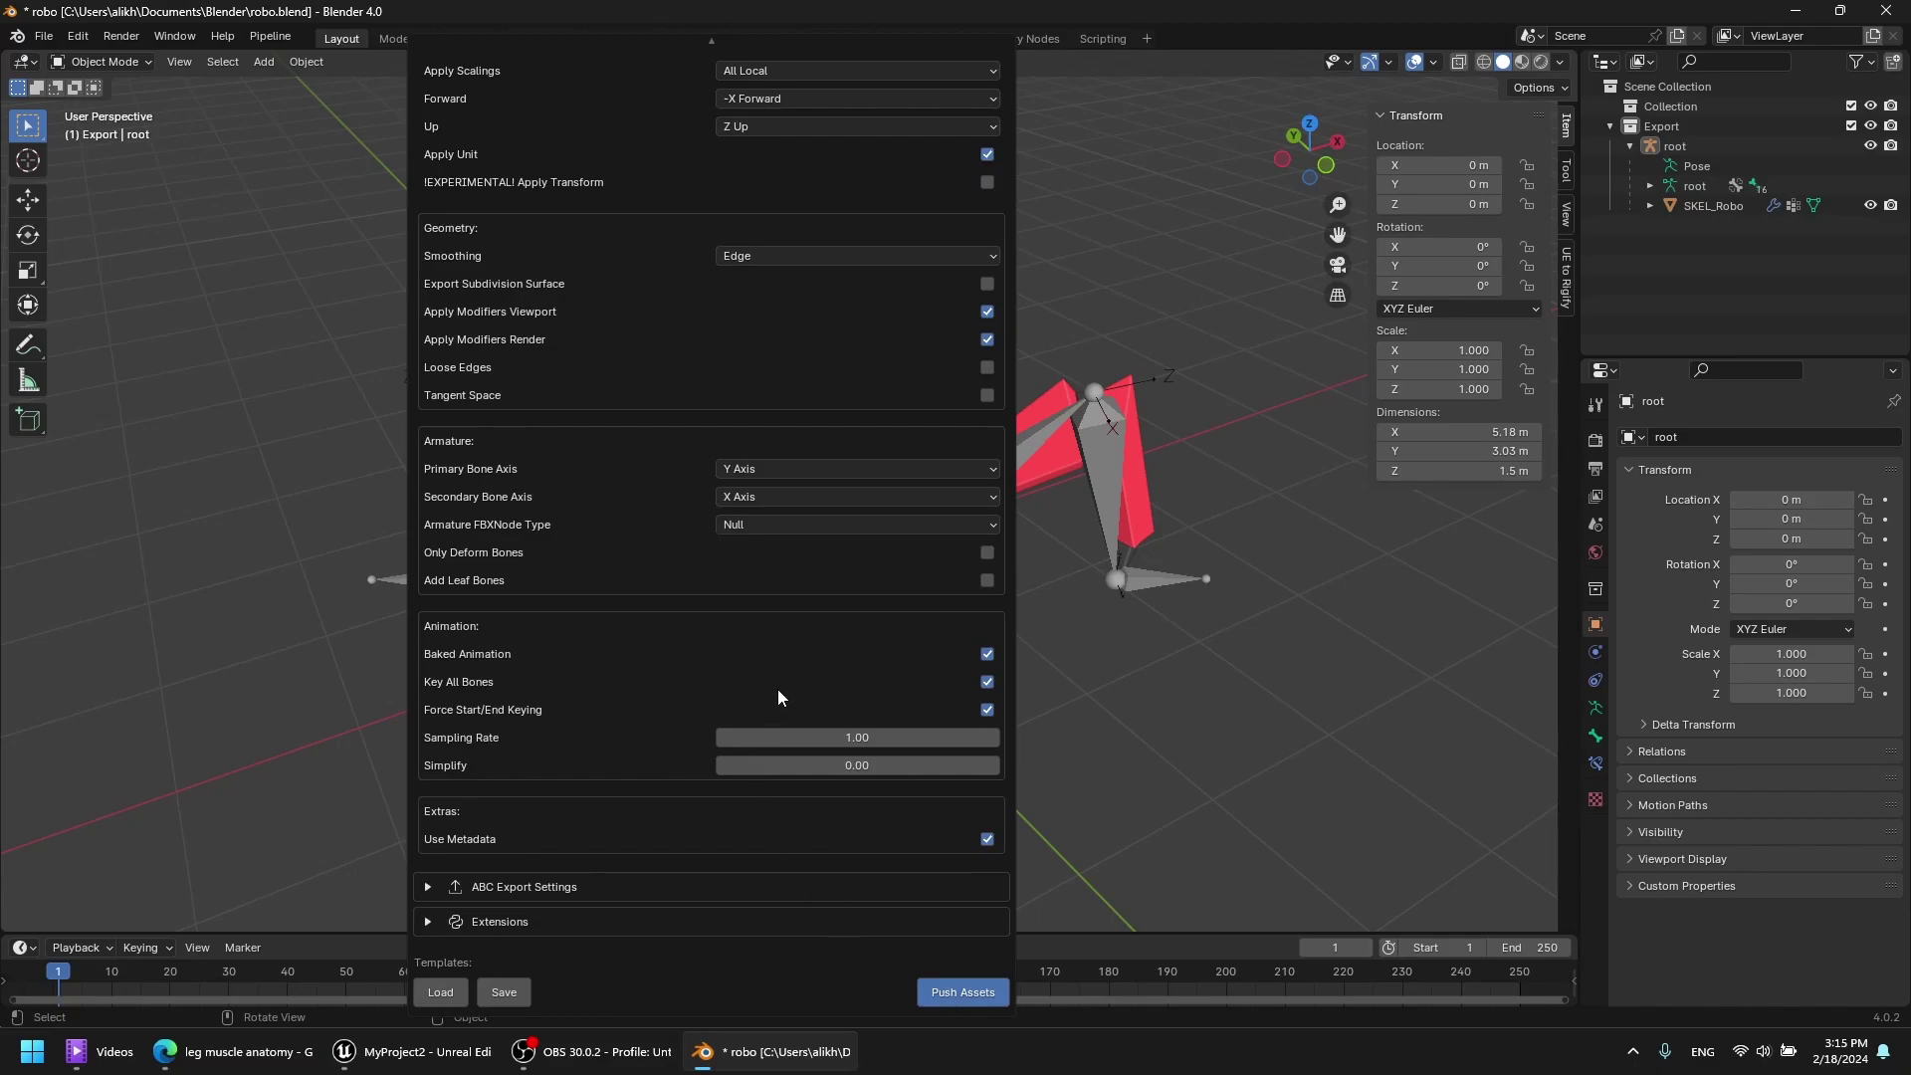
key("Return")
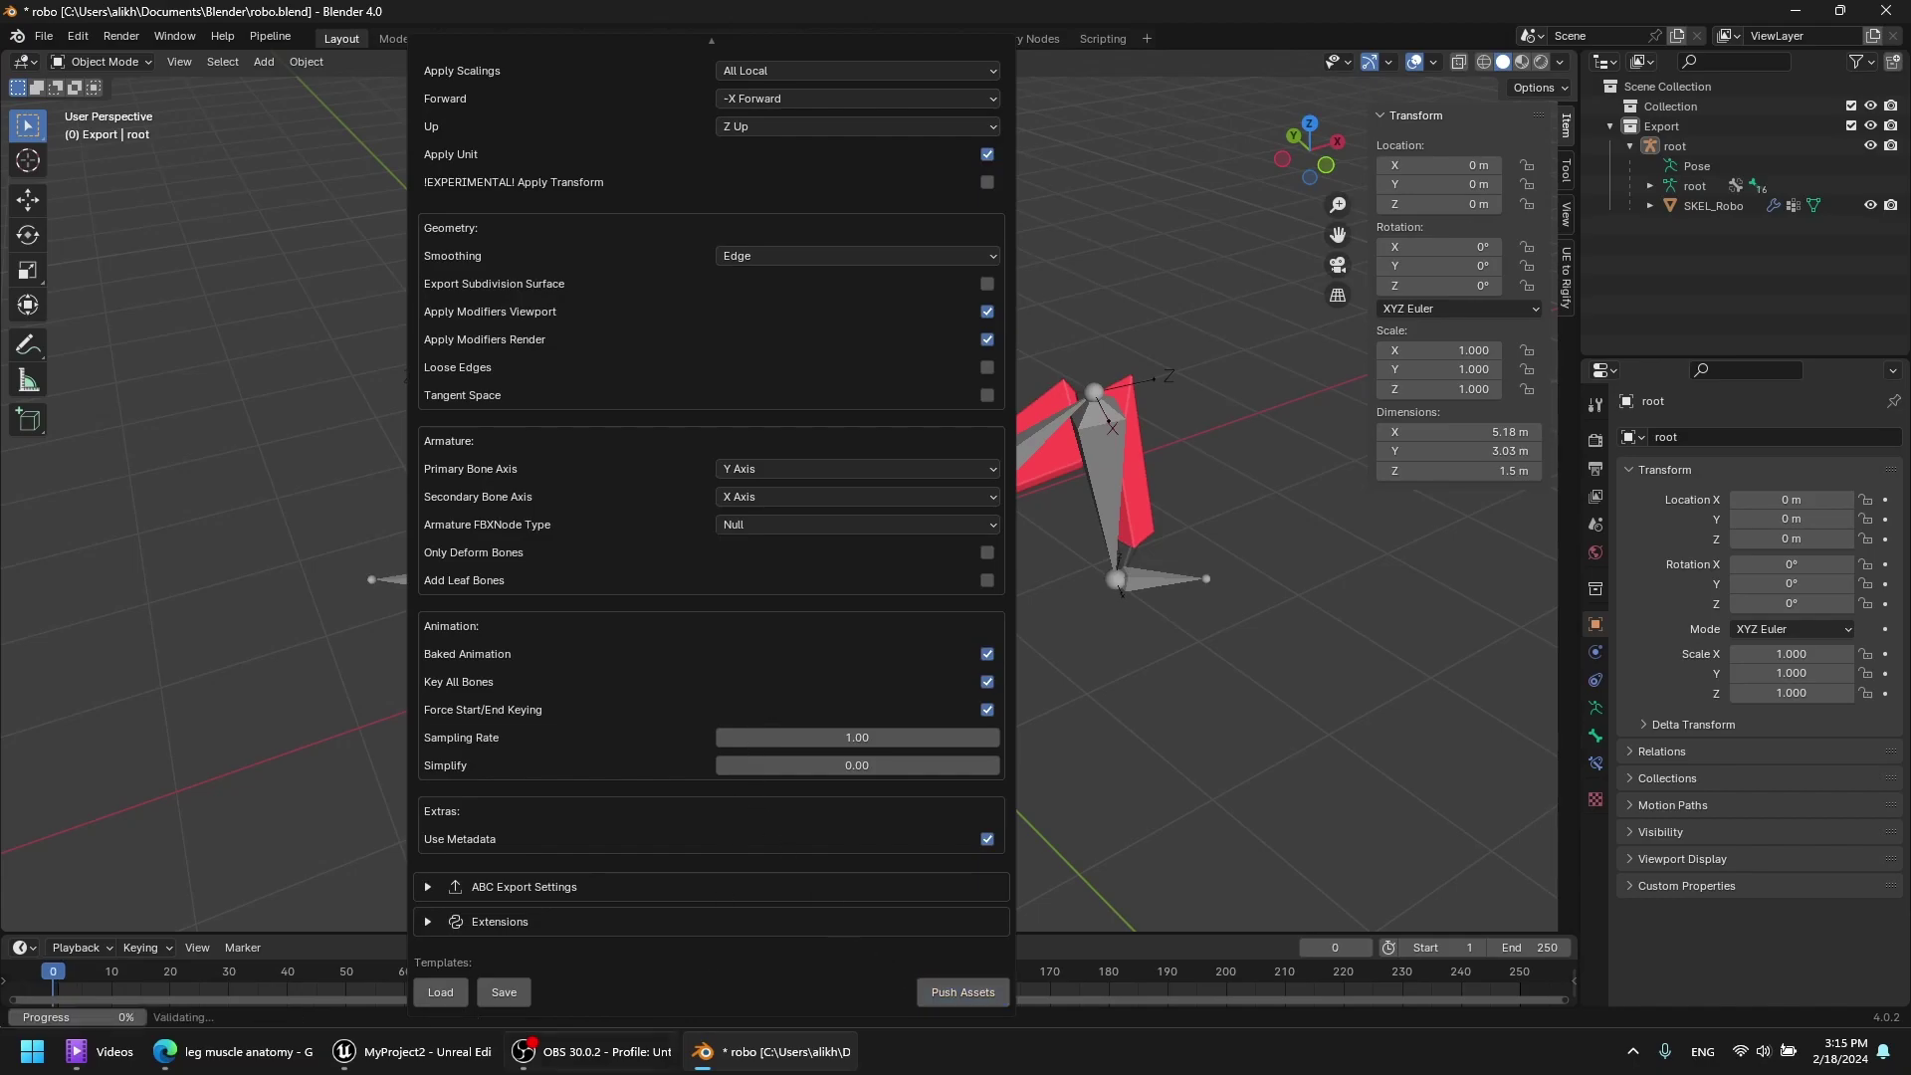
Switch to Unreal Editor, open the SKEL_Robo skeletal mesh from Models/Robo, and inspect the imported robot.
left_click(418, 1051)
left_click(112, 1011)
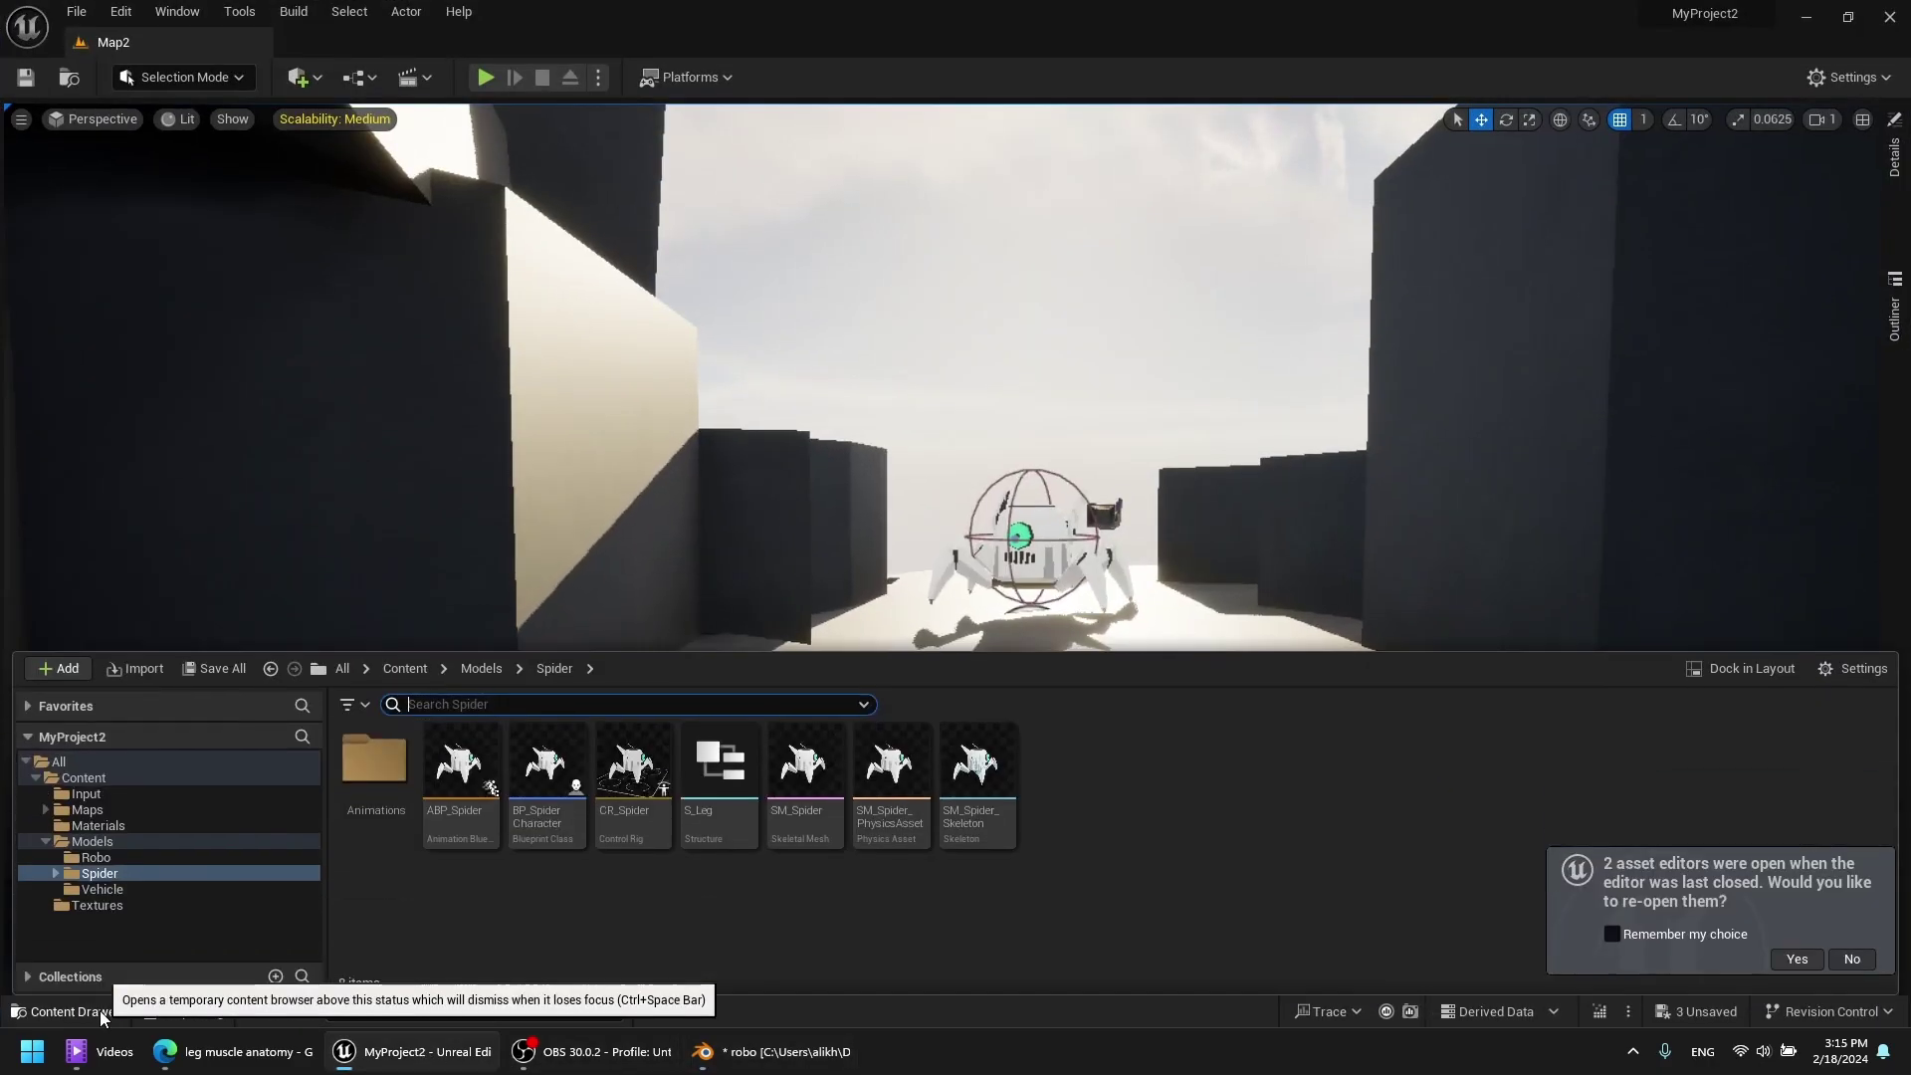
left_click(96, 858)
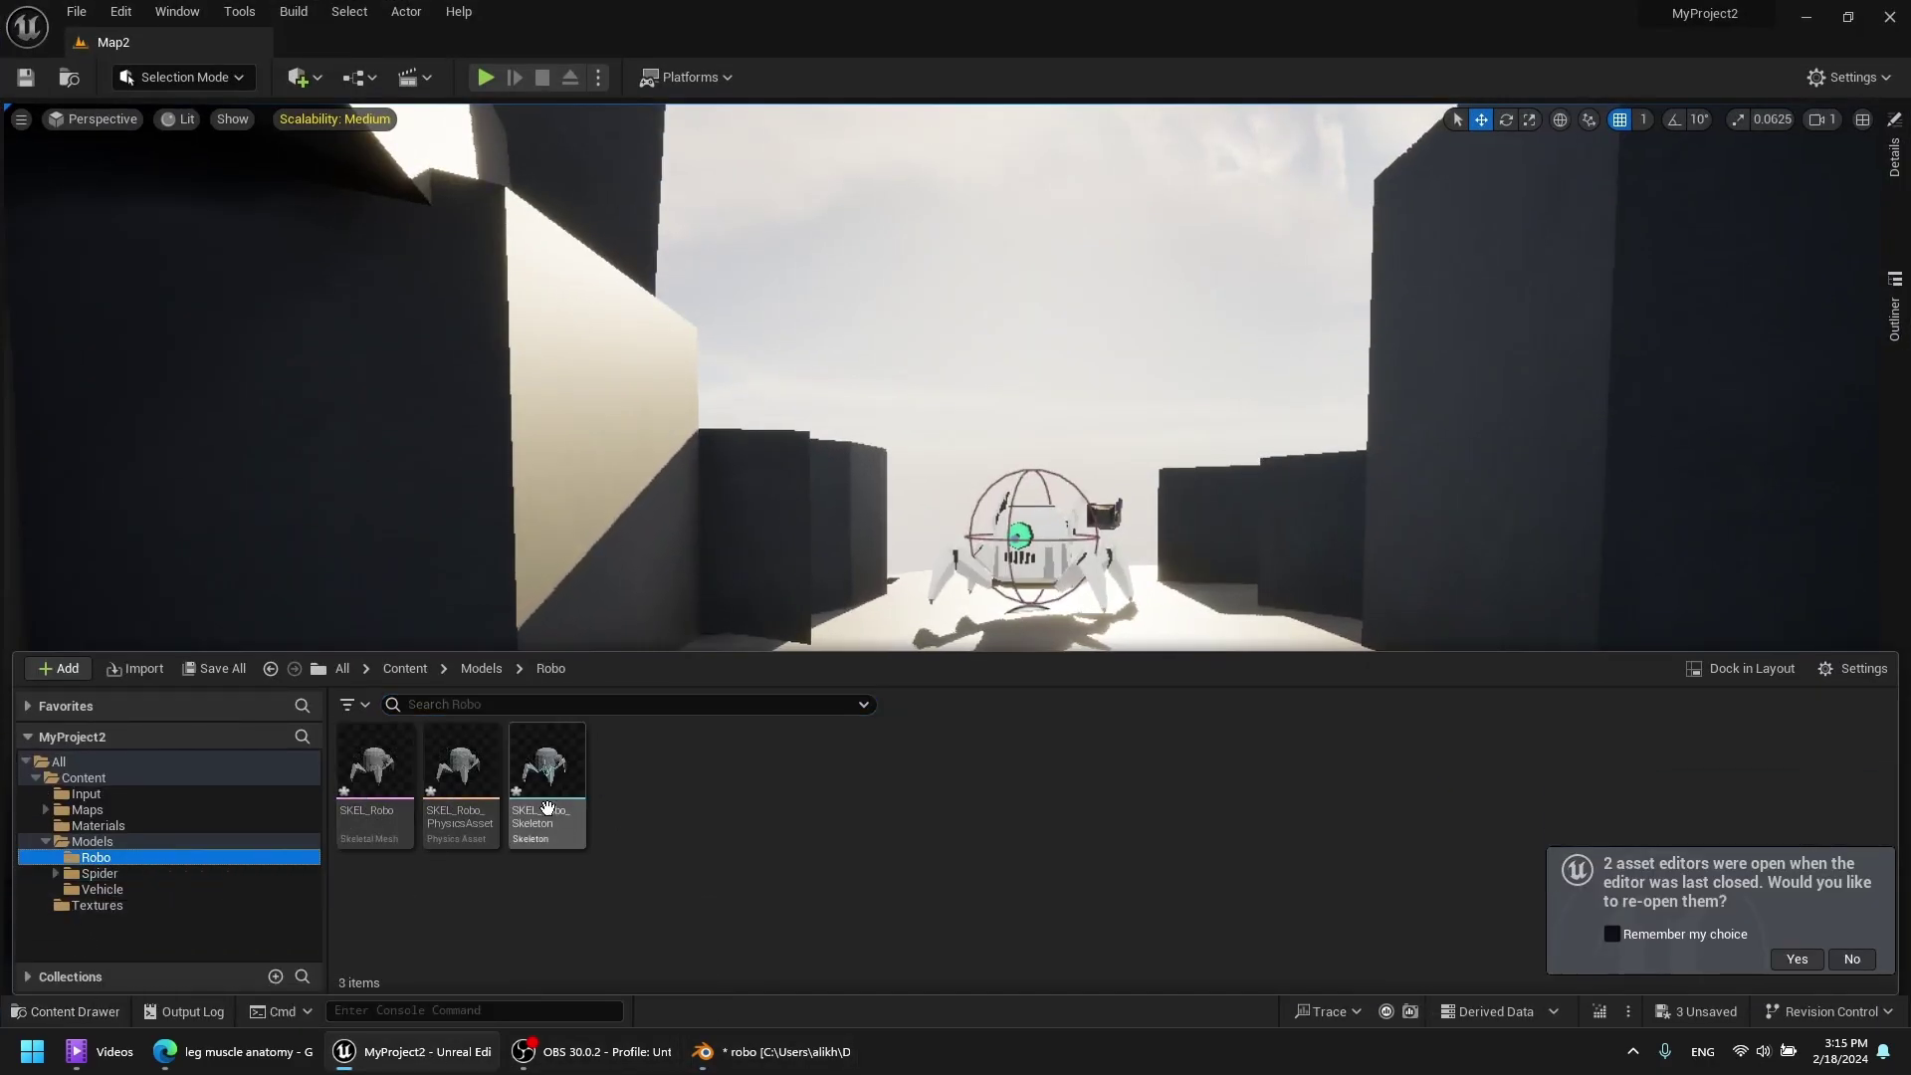
double_click(375, 765)
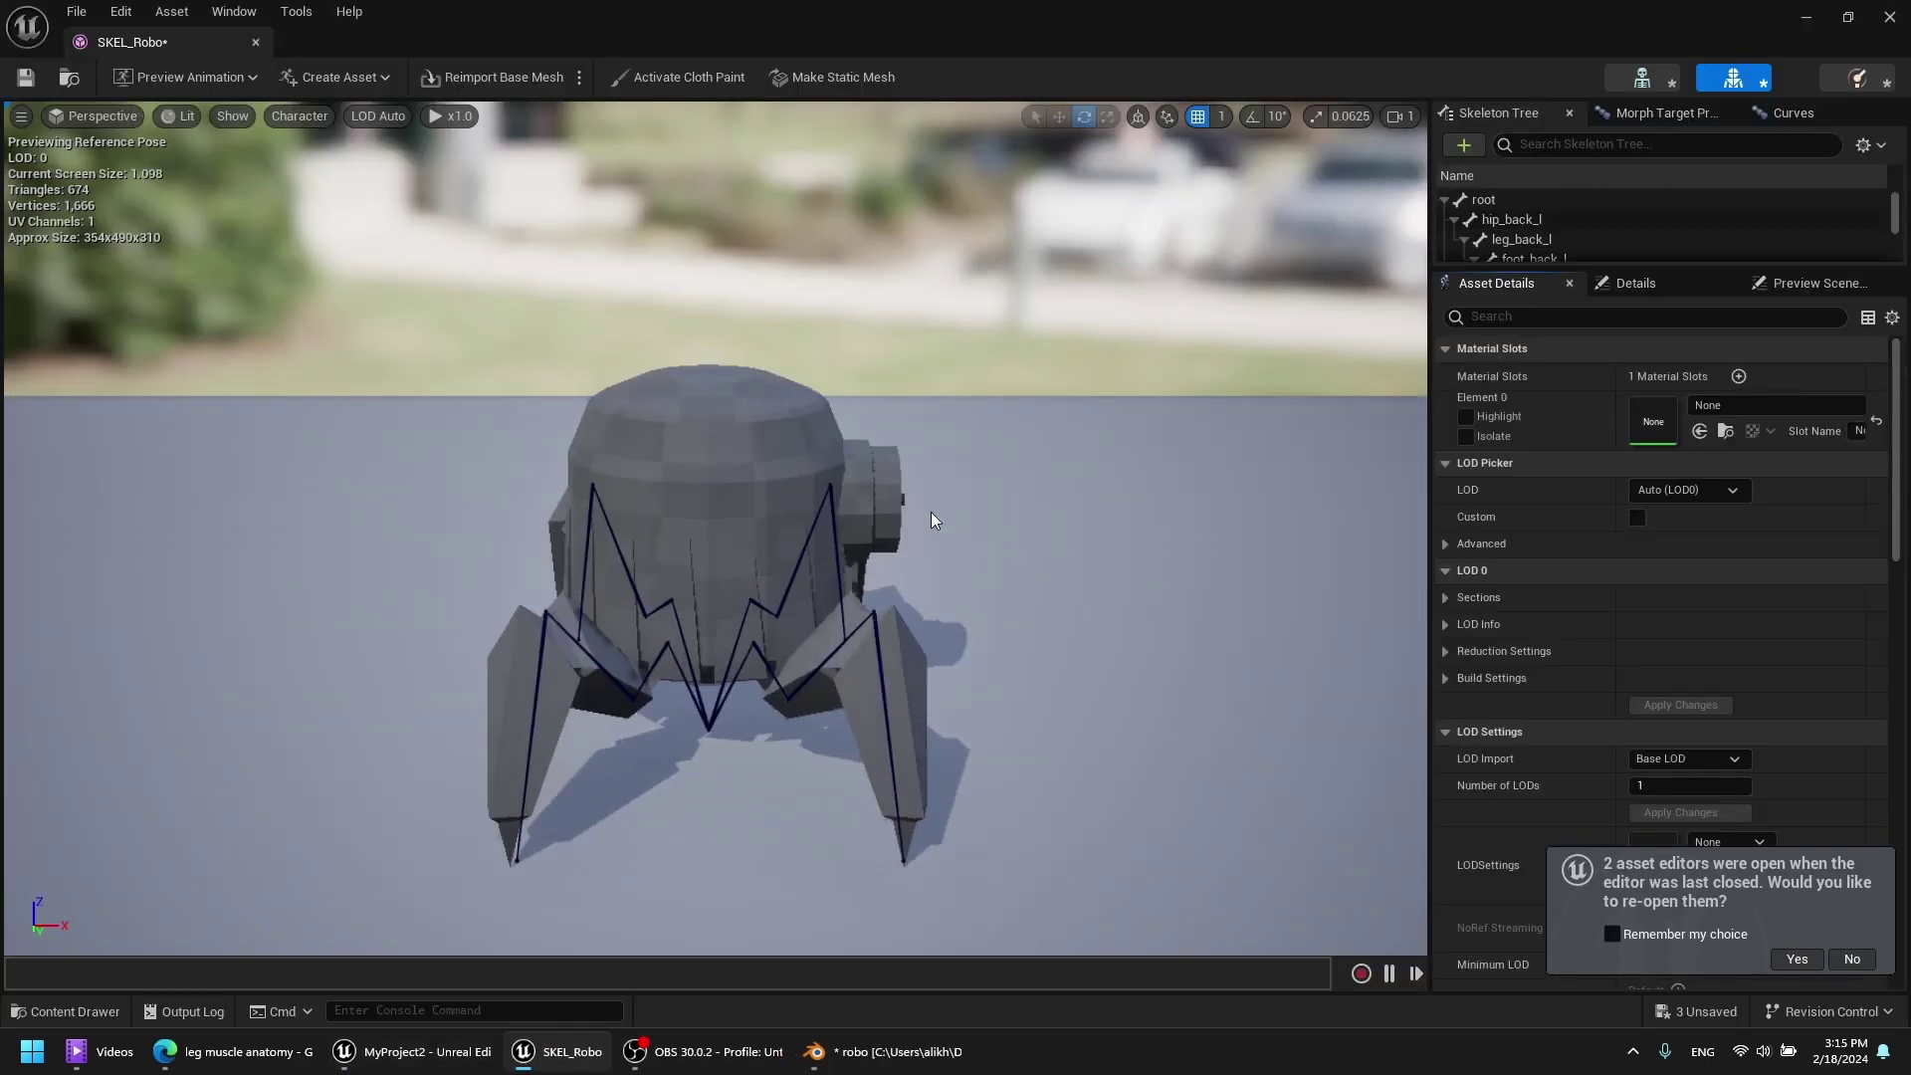
left_click_drag(943, 579, 1394, 527, "alt")
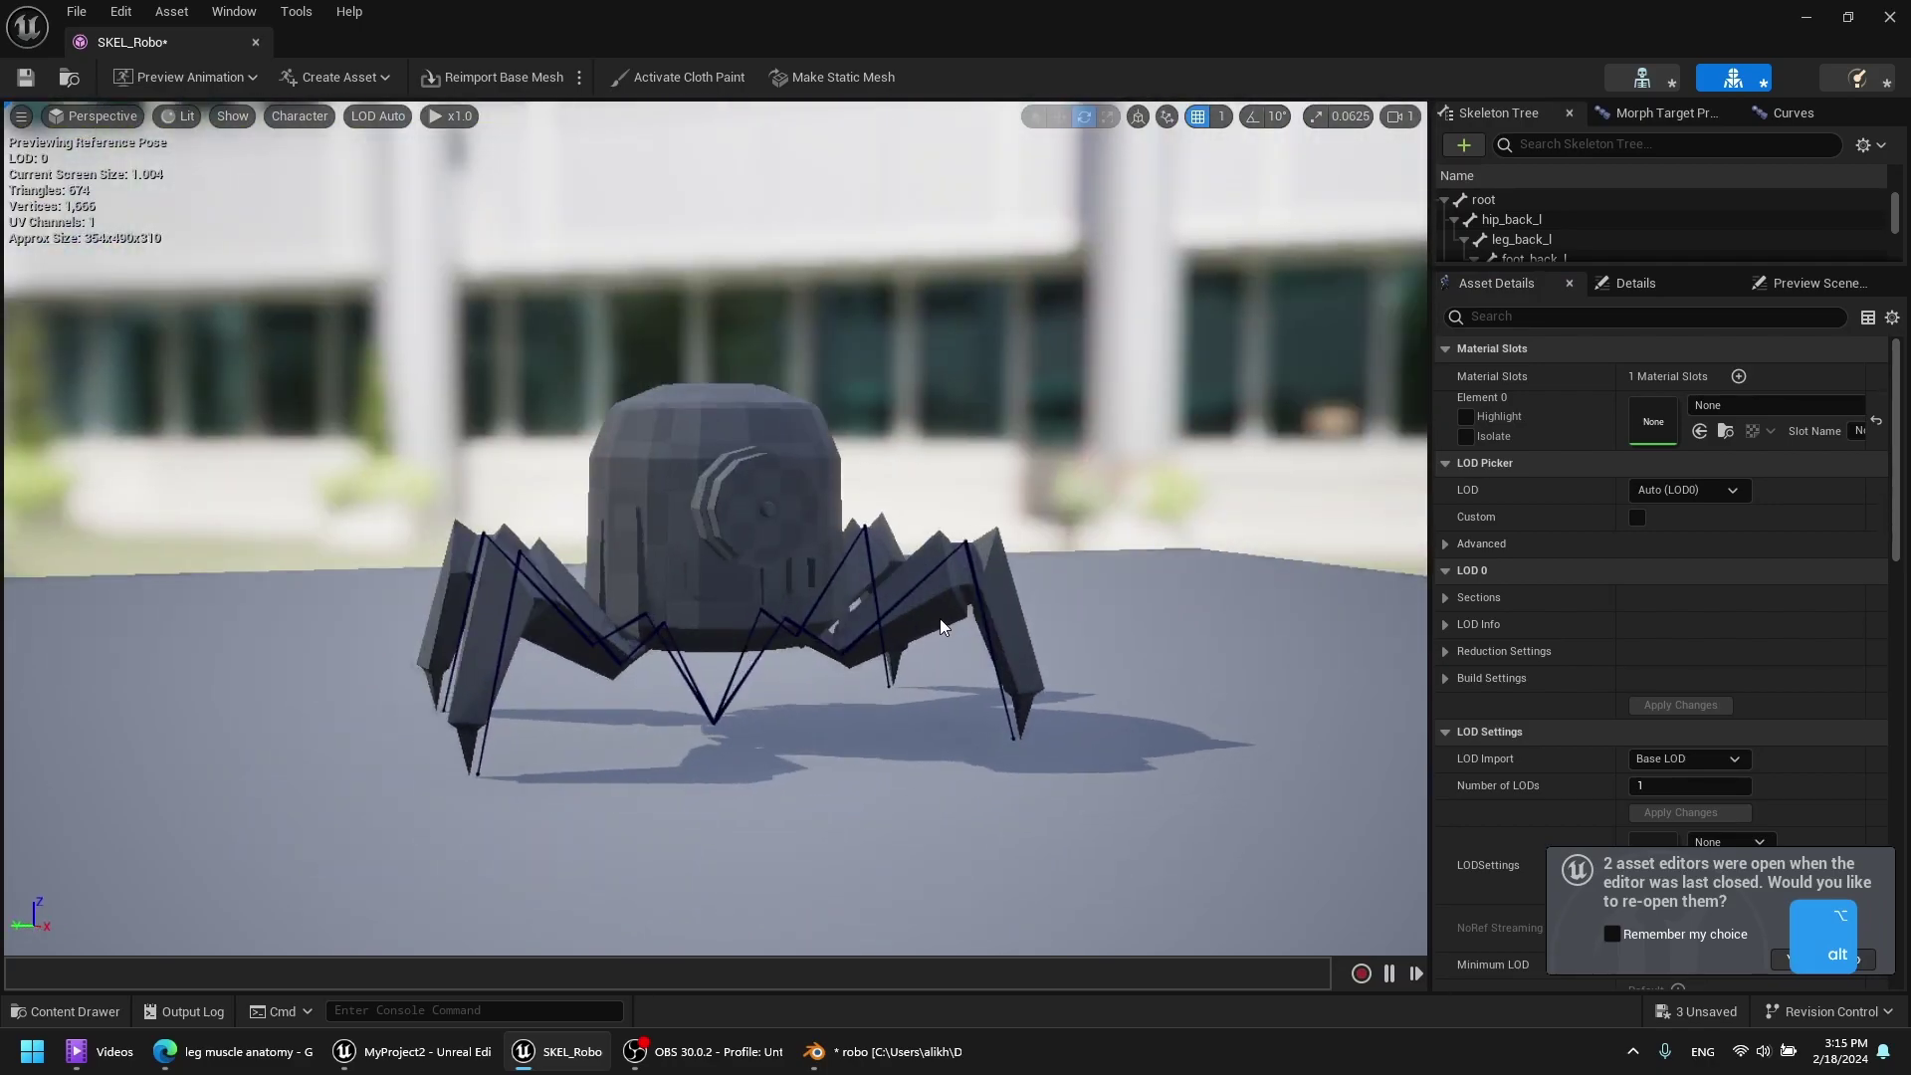
Open the SKEL_Robo_Skeleton asset and examine the toe_front_r, leg_front_r and hip_front_r bones on the model.
left_click(62, 1011)
double_click(558, 781)
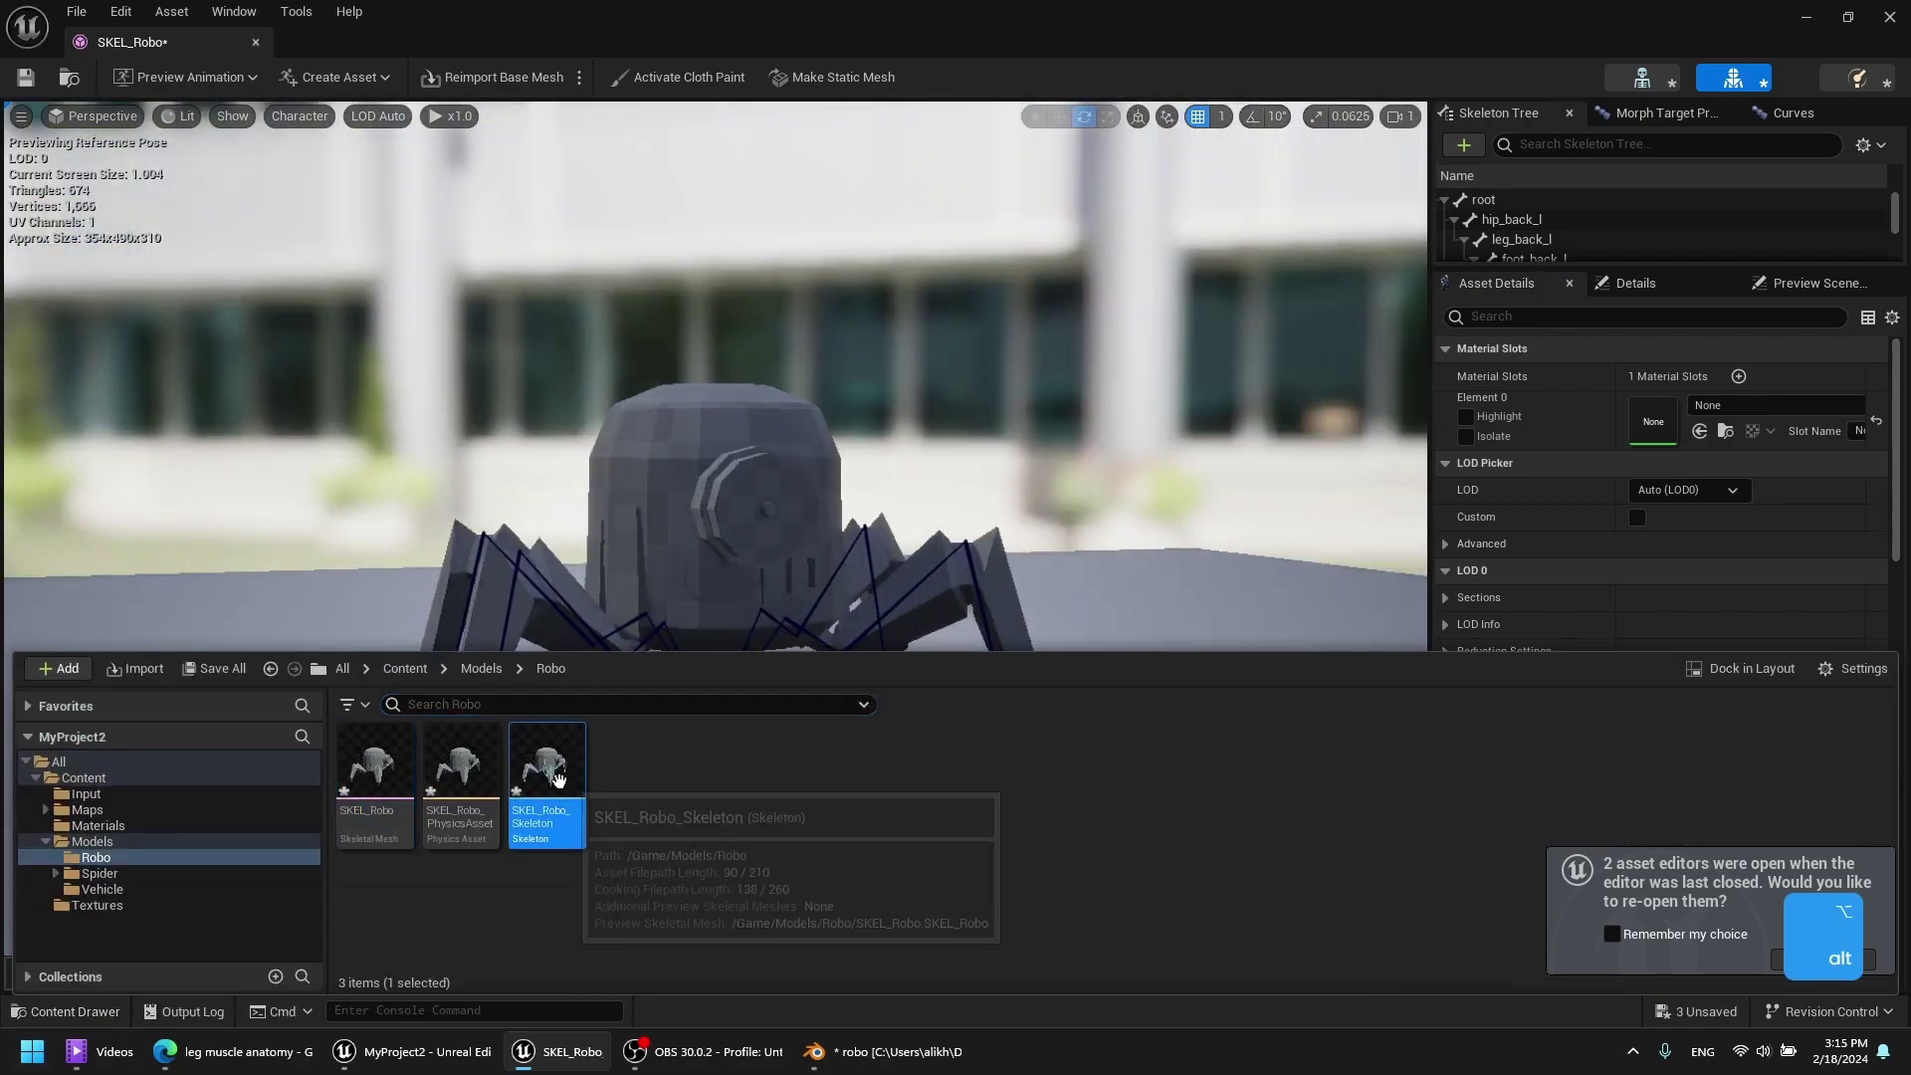
left_click_drag(576, 780, 399, 783, "alt")
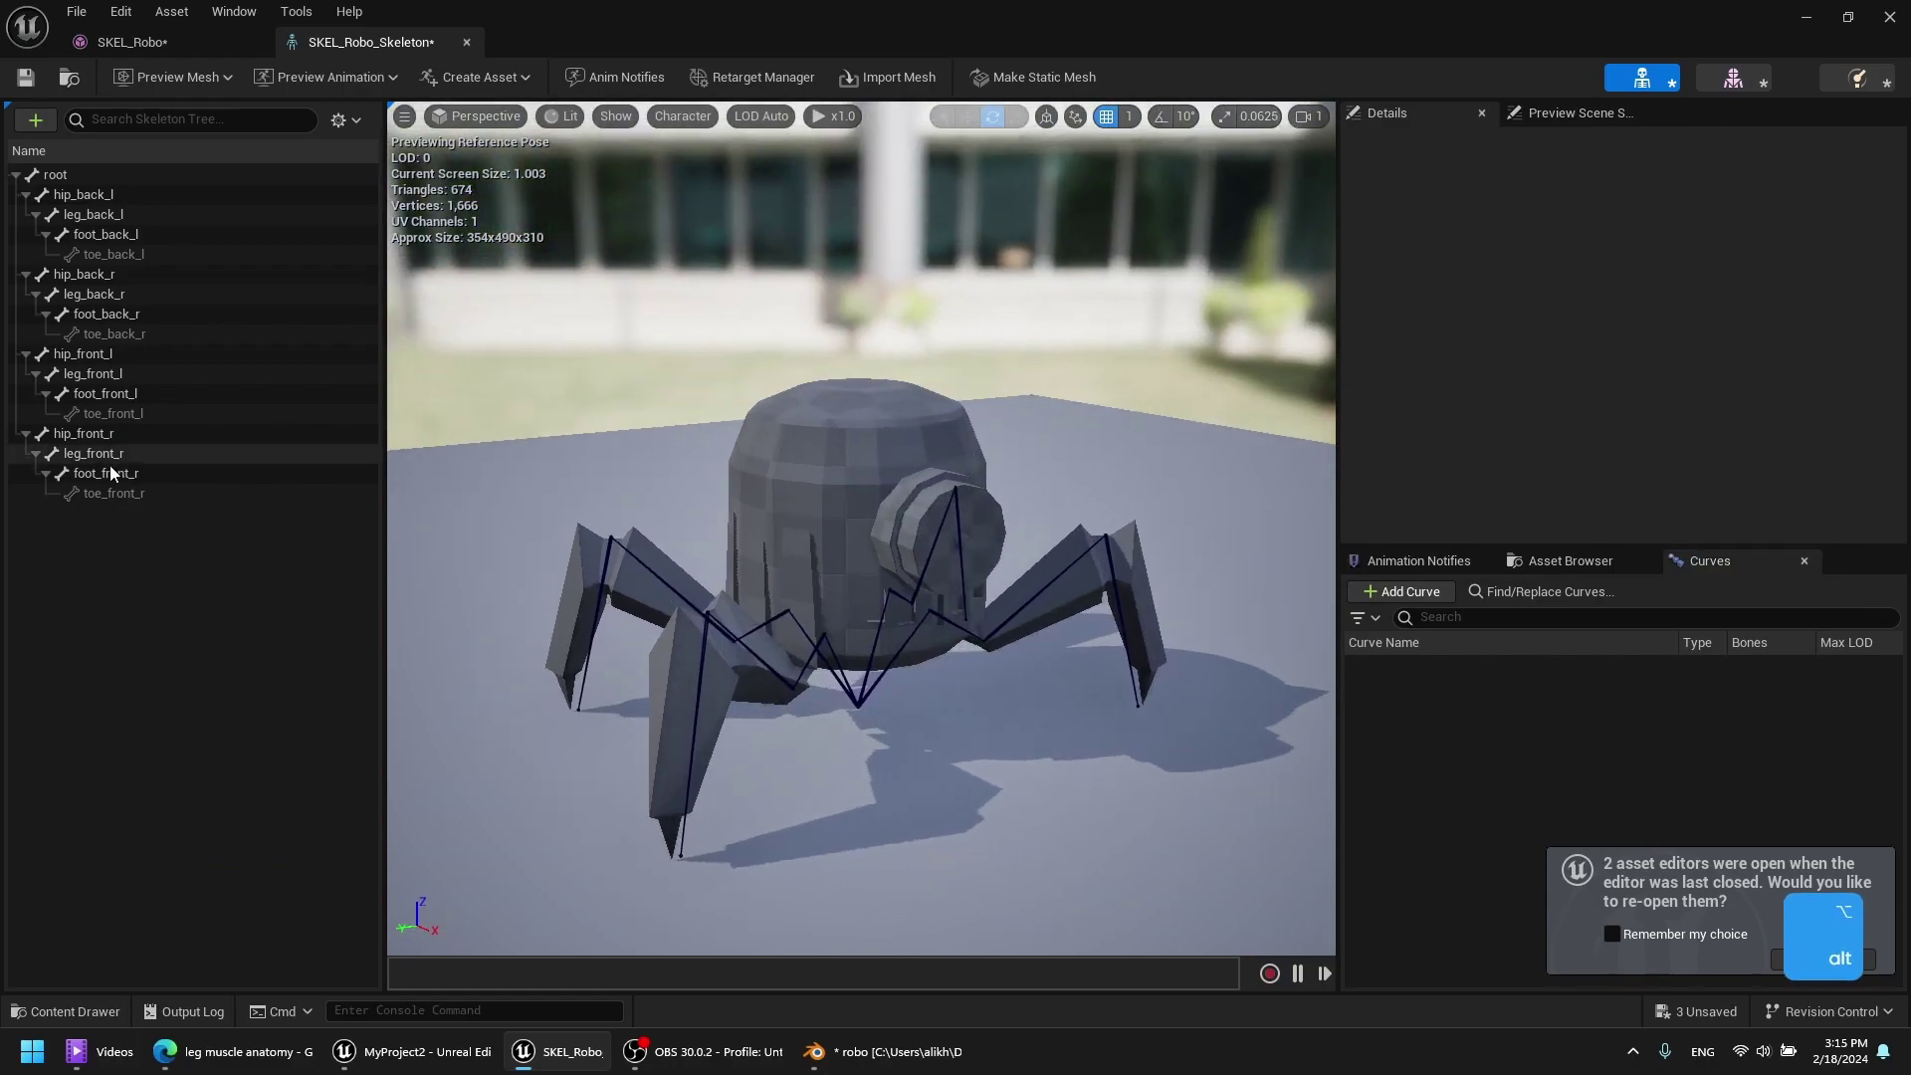
left_click(118, 496)
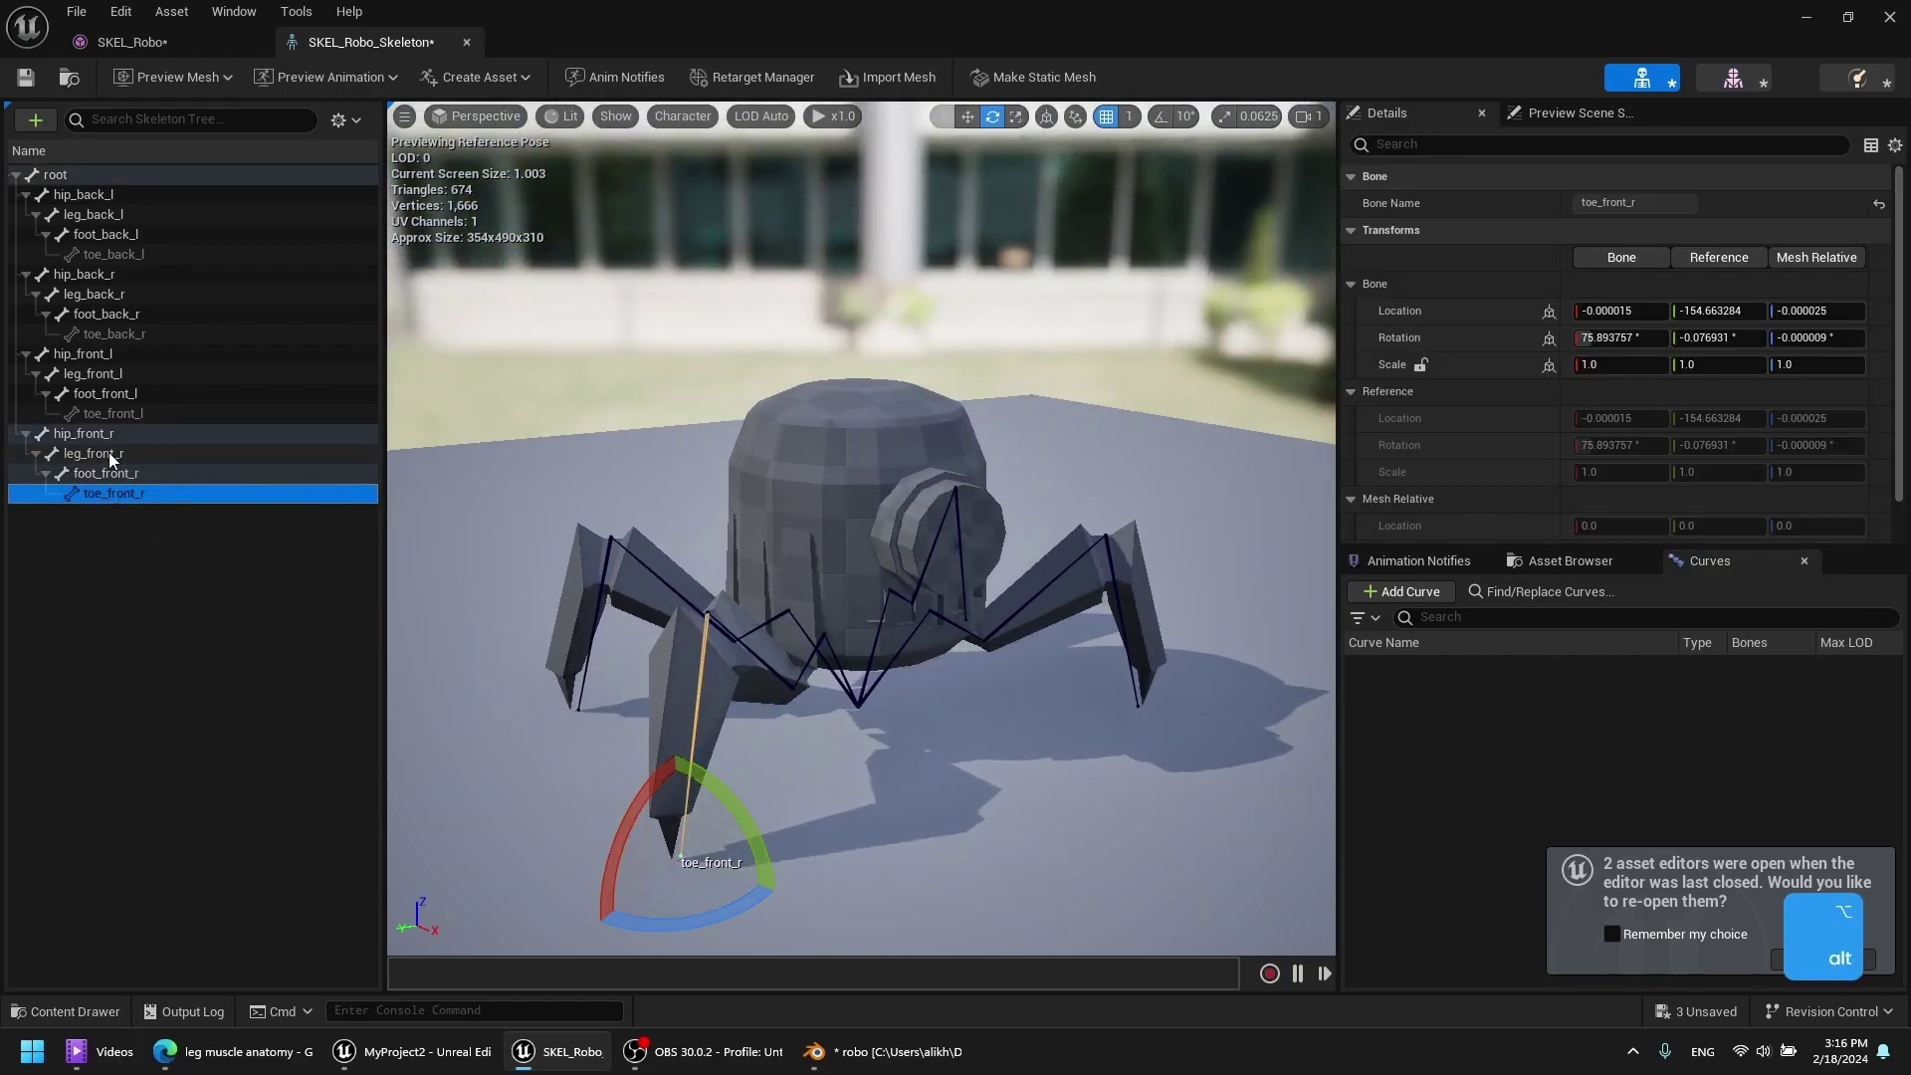
left_click(109, 456)
left_click(104, 437)
left_click_drag(775, 626, 637, 625, "alt")
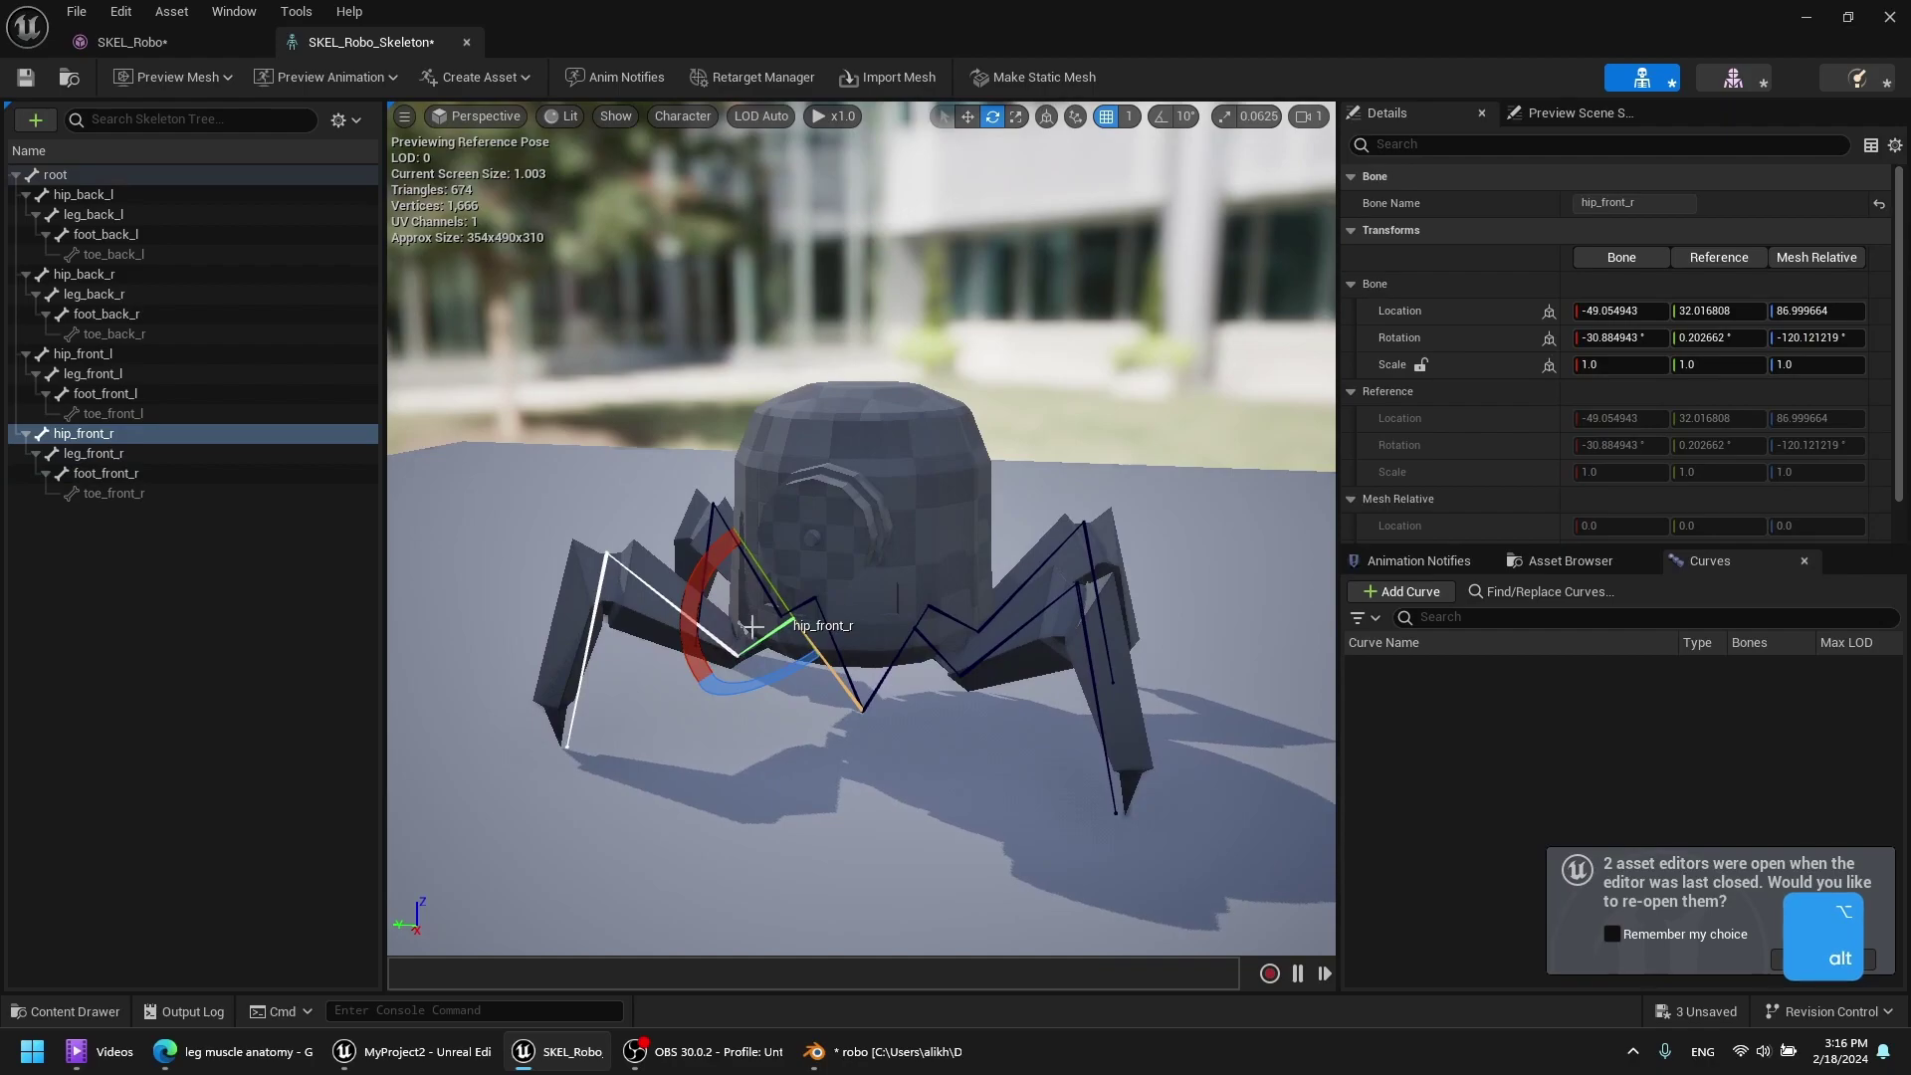
Test-rotate the front right leg's bones, including foot_front_r, and undo the rotations.
left_click(654, 590)
left_click_drag(750, 563, 729, 566)
left_click_drag(637, 617, 589, 609)
left_click(588, 639)
mouse_move(541, 475)
left_mouse_down()
mouse_move(582, 450)
mouse_move(564, 461)
left_mouse_up()
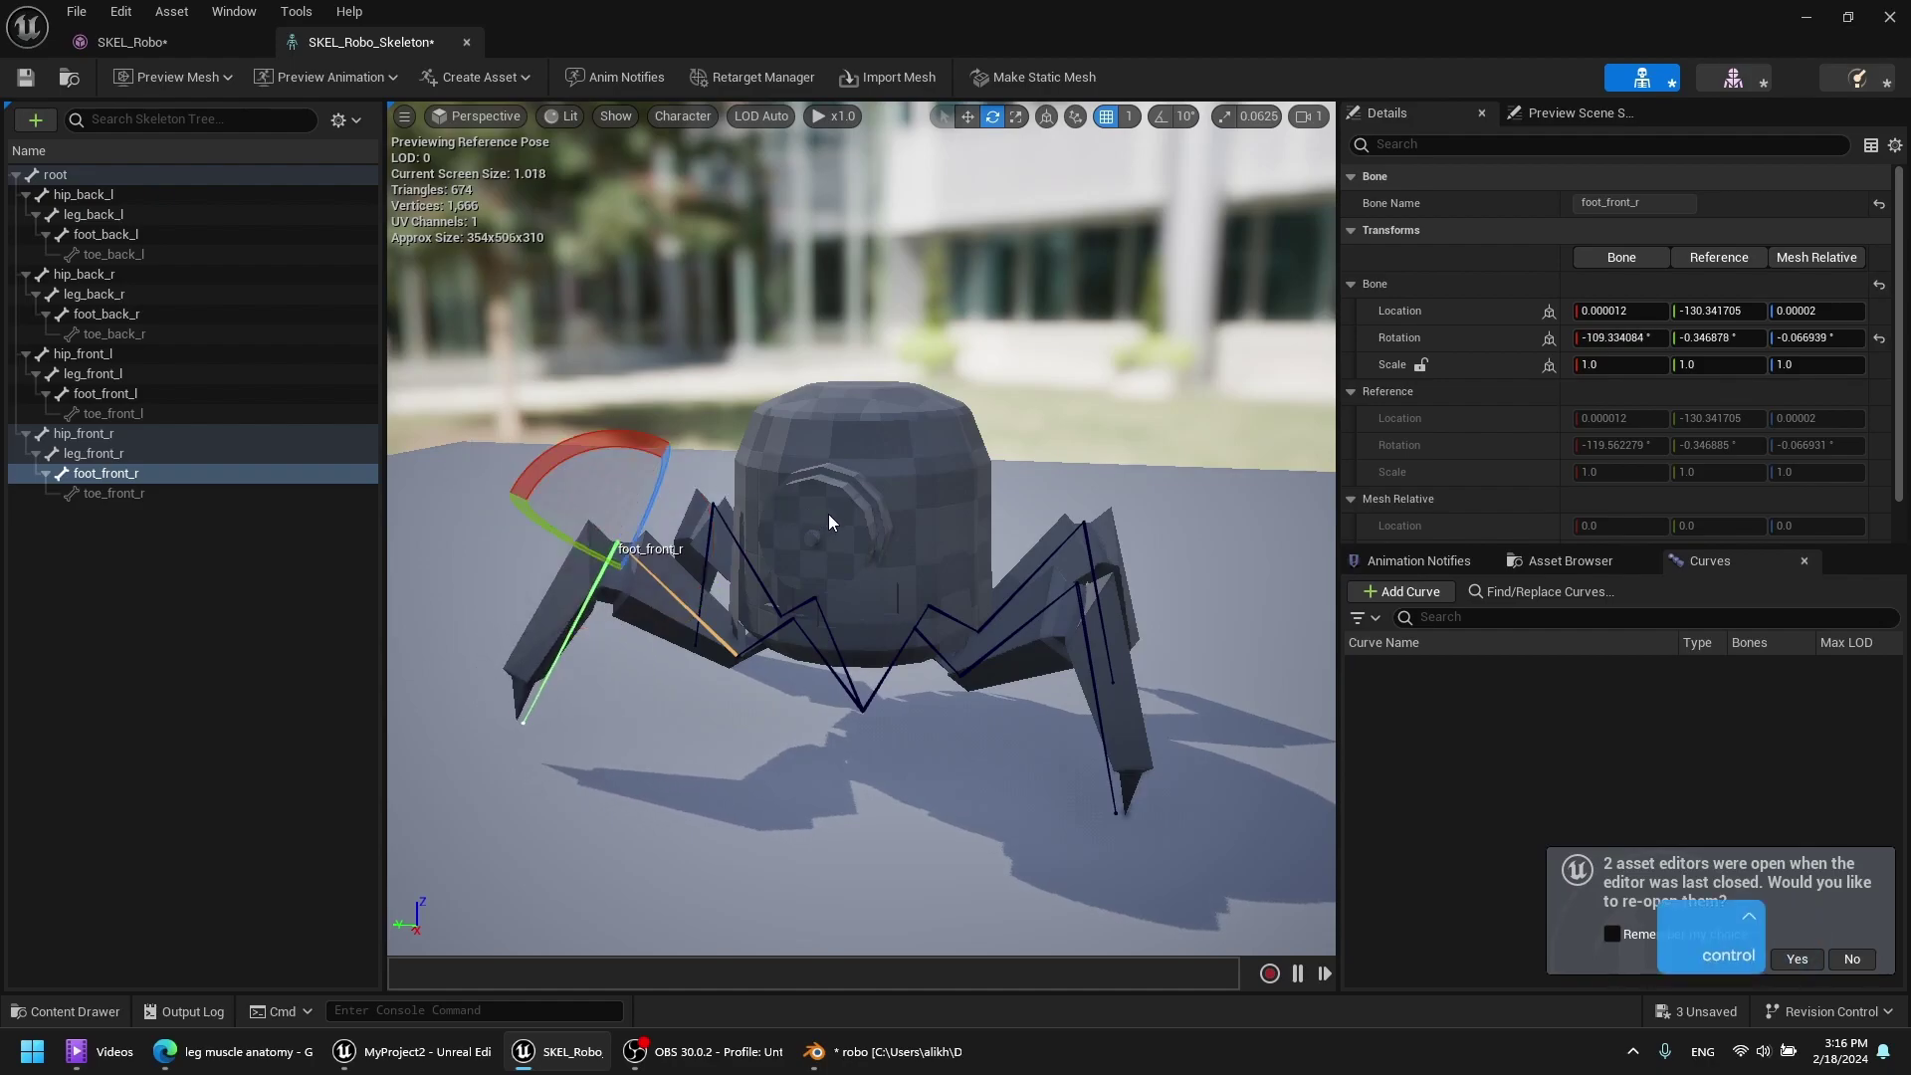
key("ctrl+z")
key("ctrl+z")
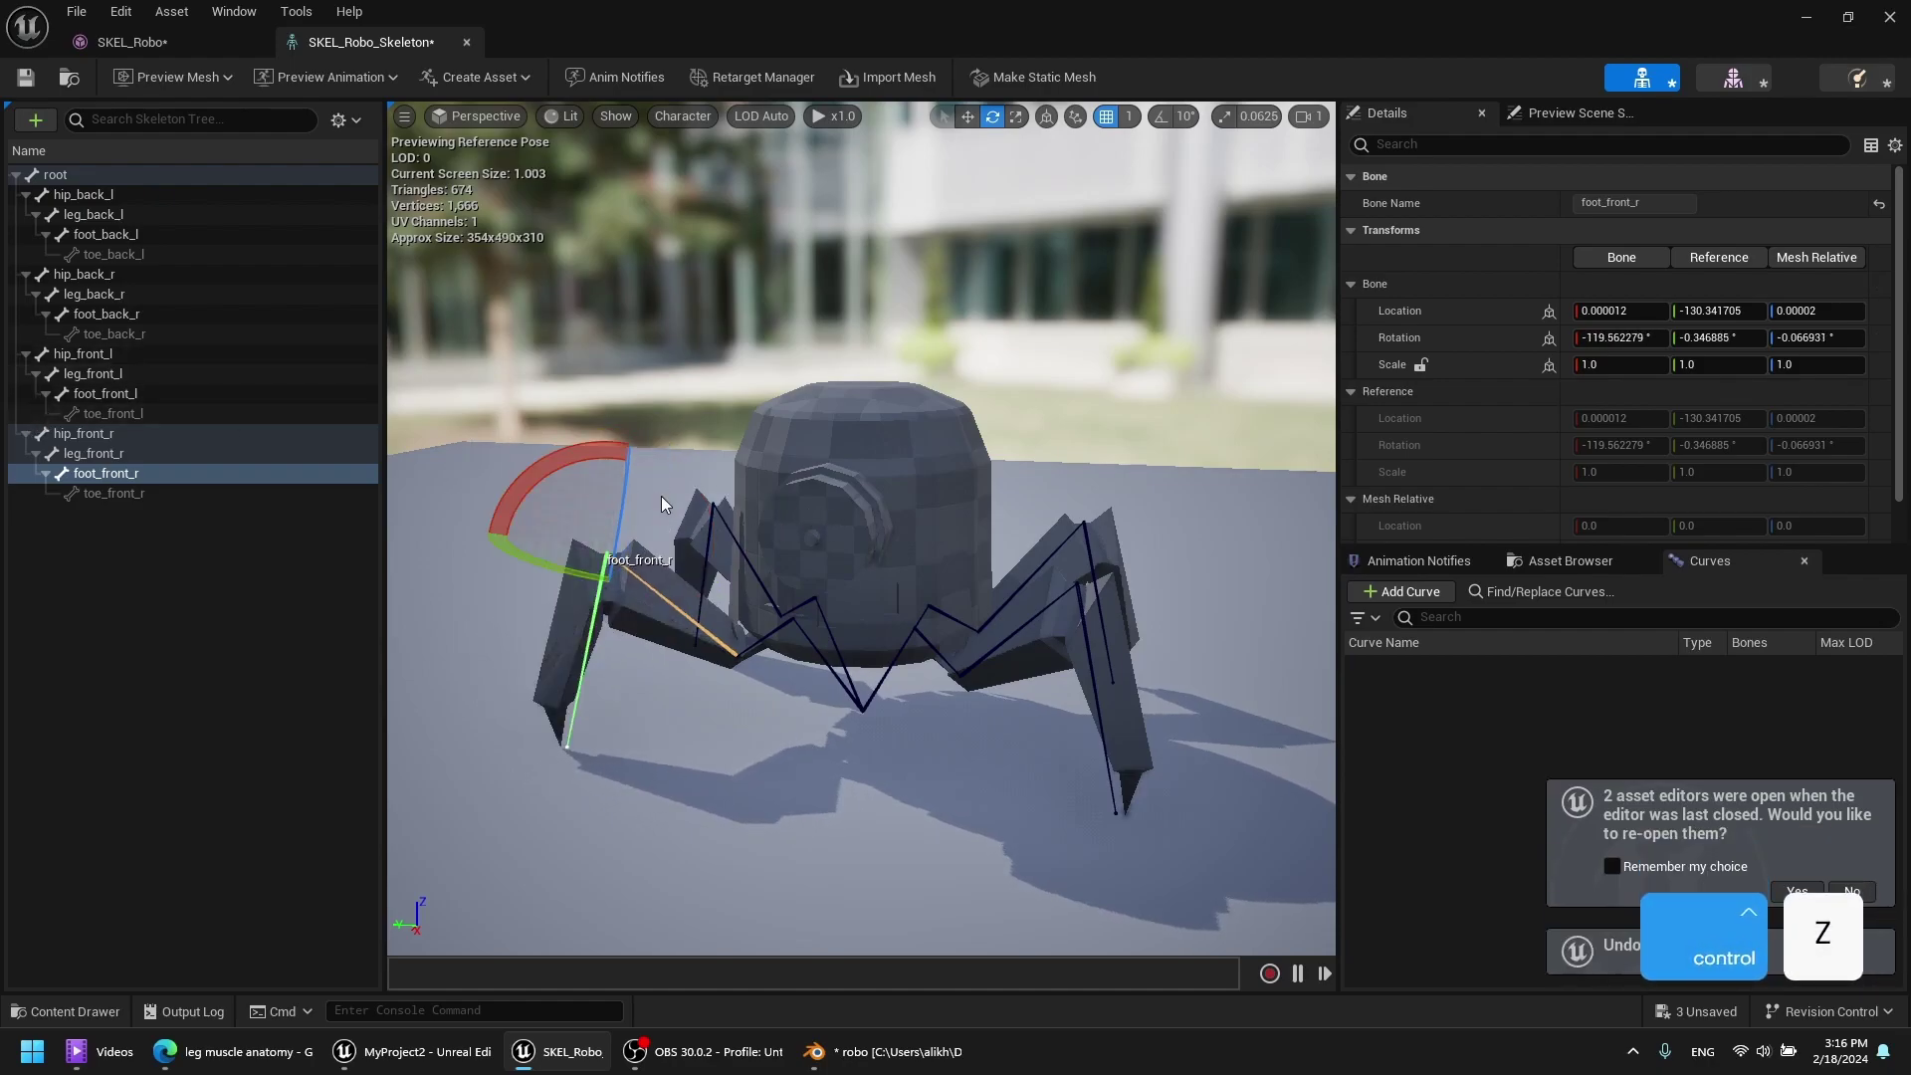
key("ctrl+z")
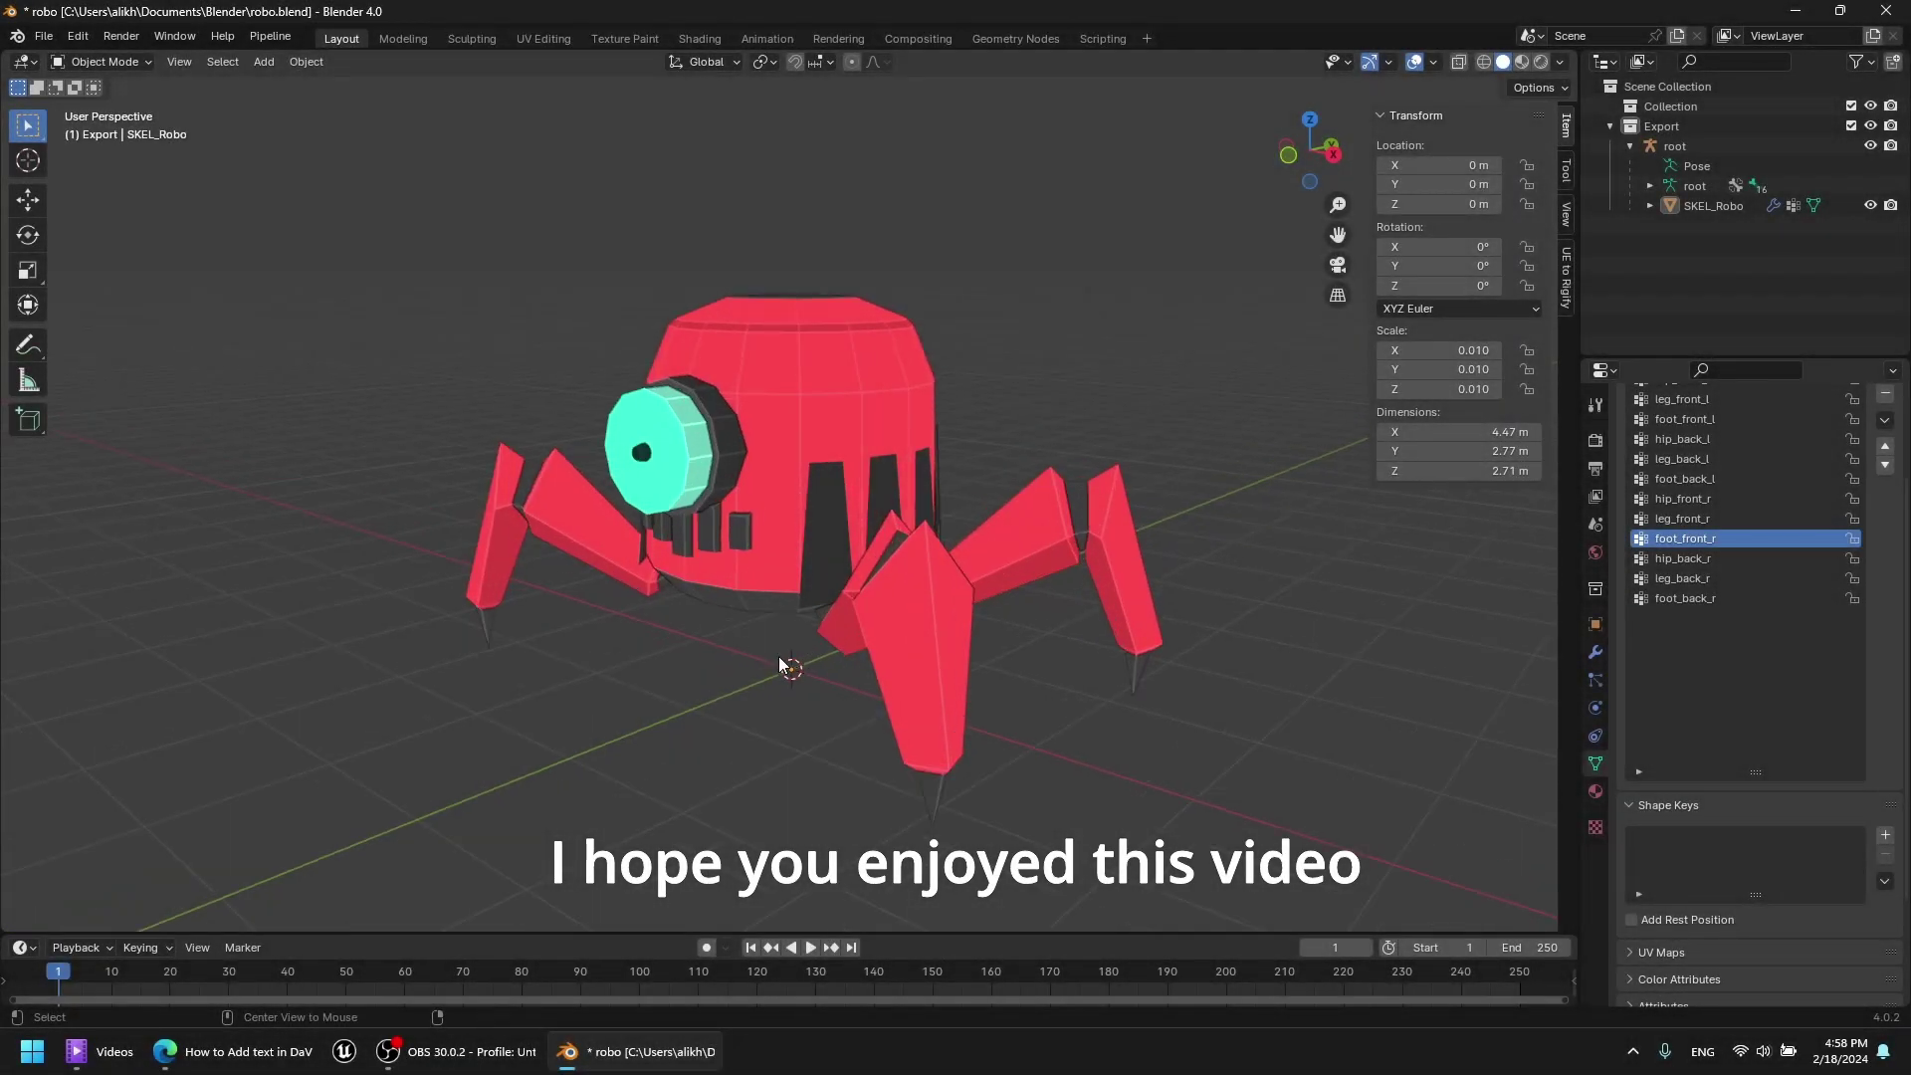
Switch to Blender and show the robot's bones in the viewport overlays.
middle_click_drag(766, 659, 977, 671)
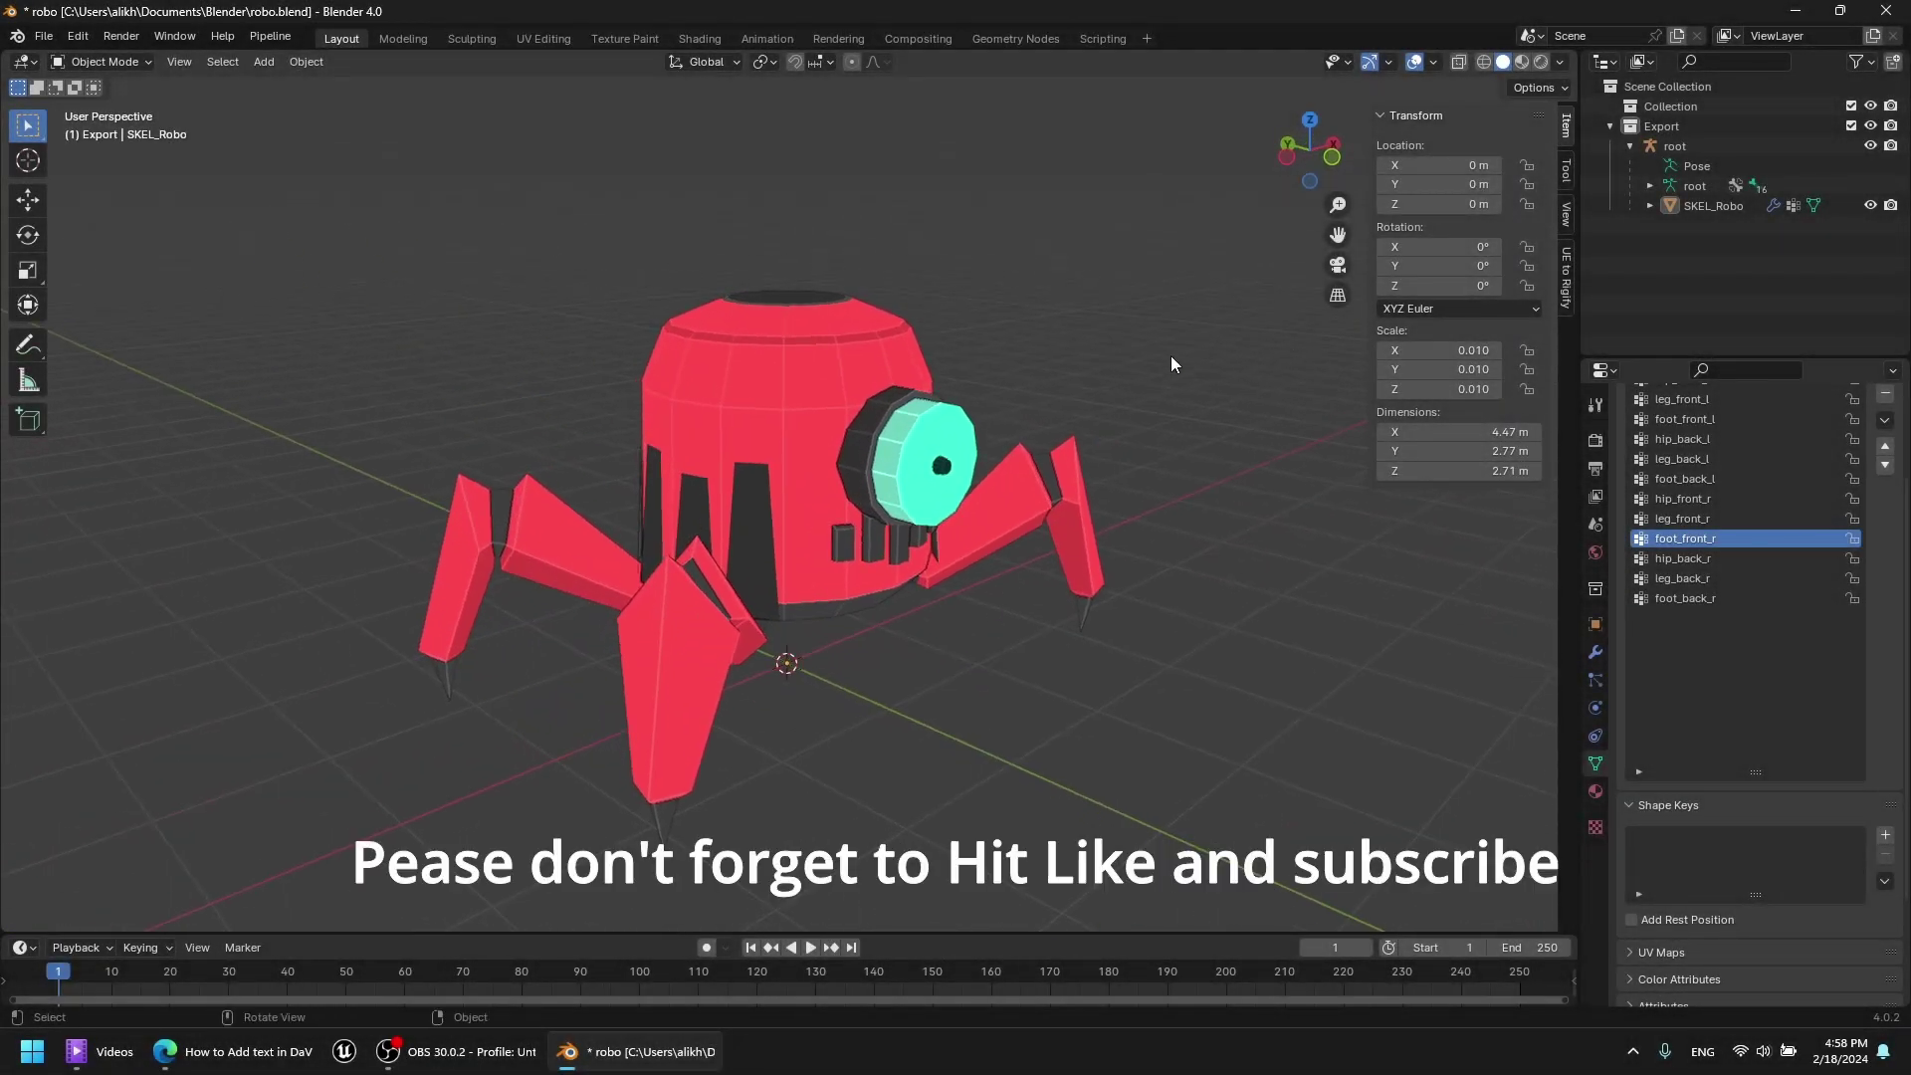
left_click(1435, 62)
left_click(1473, 281)
middle_click_drag(1067, 480, 864, 519)
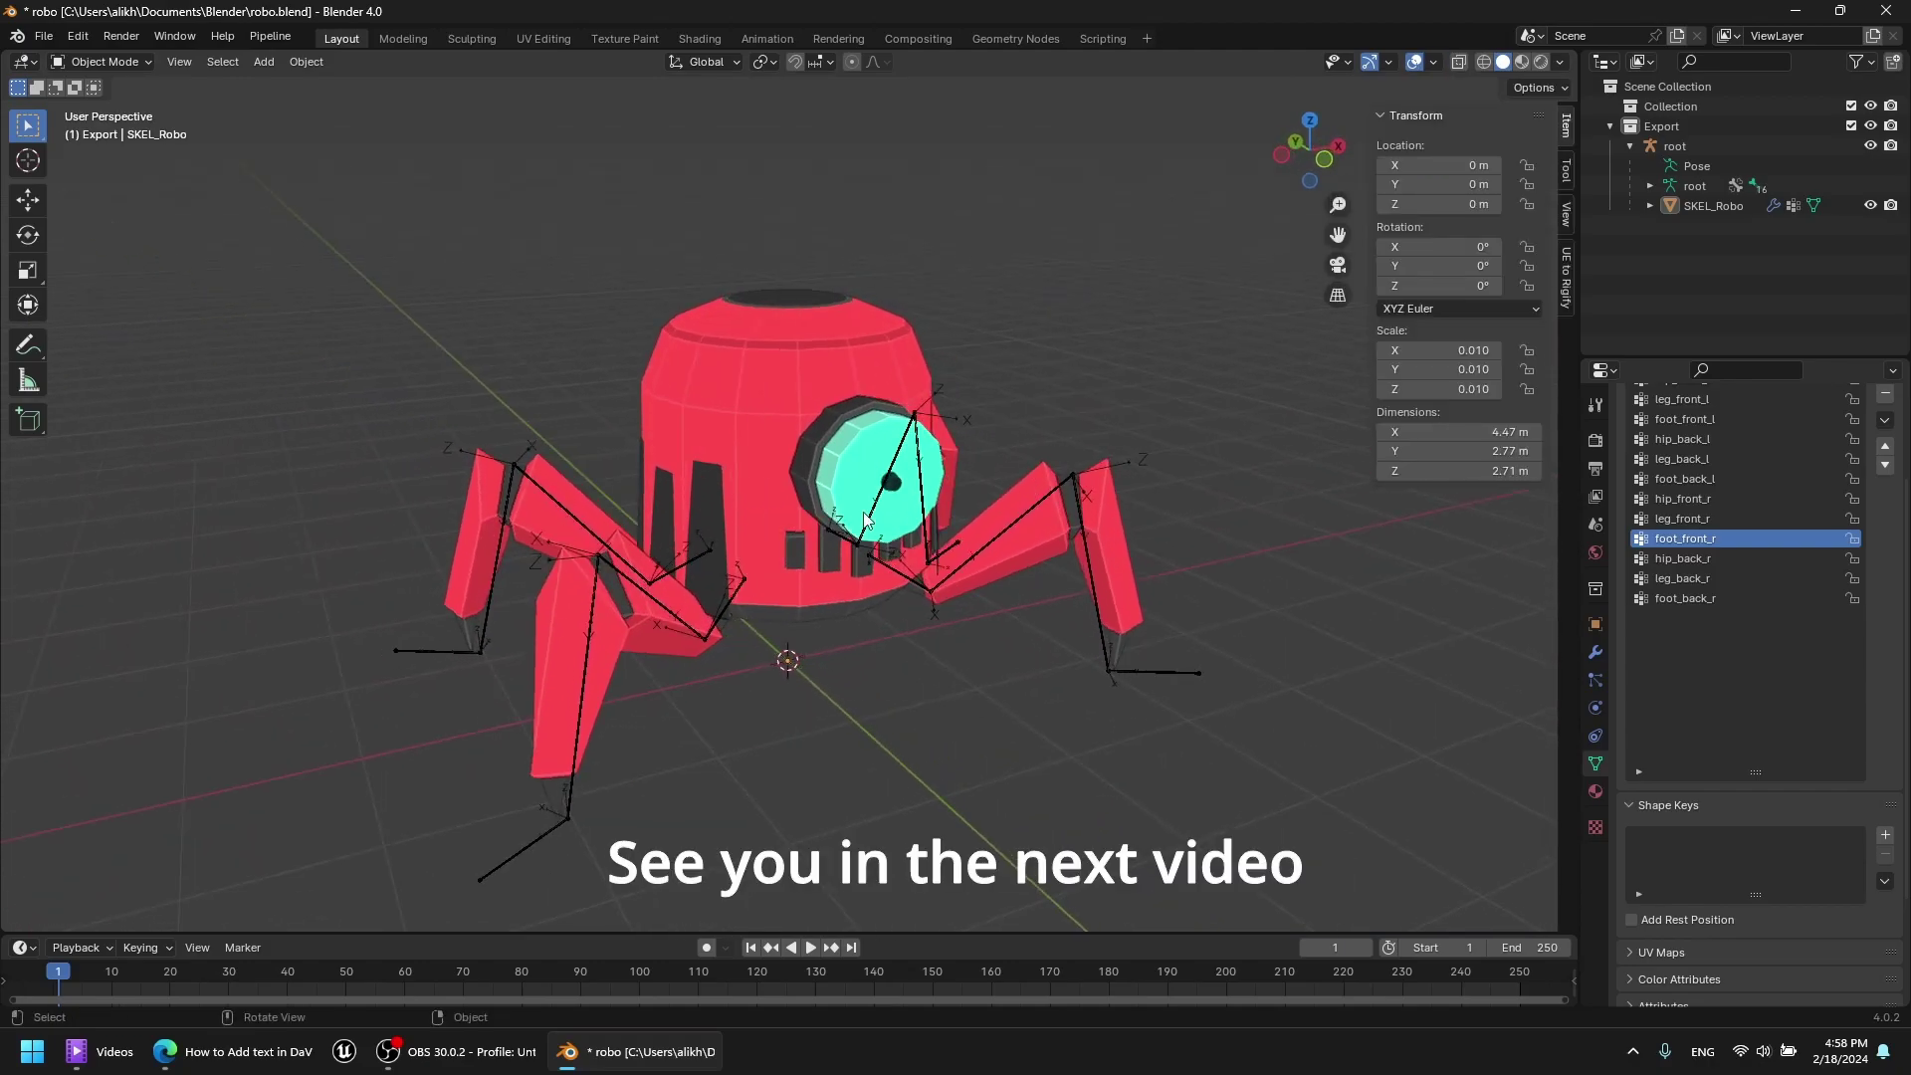
Put the root armature in Pose Mode and rotate the leg_front_r bone.
left_click(719, 619)
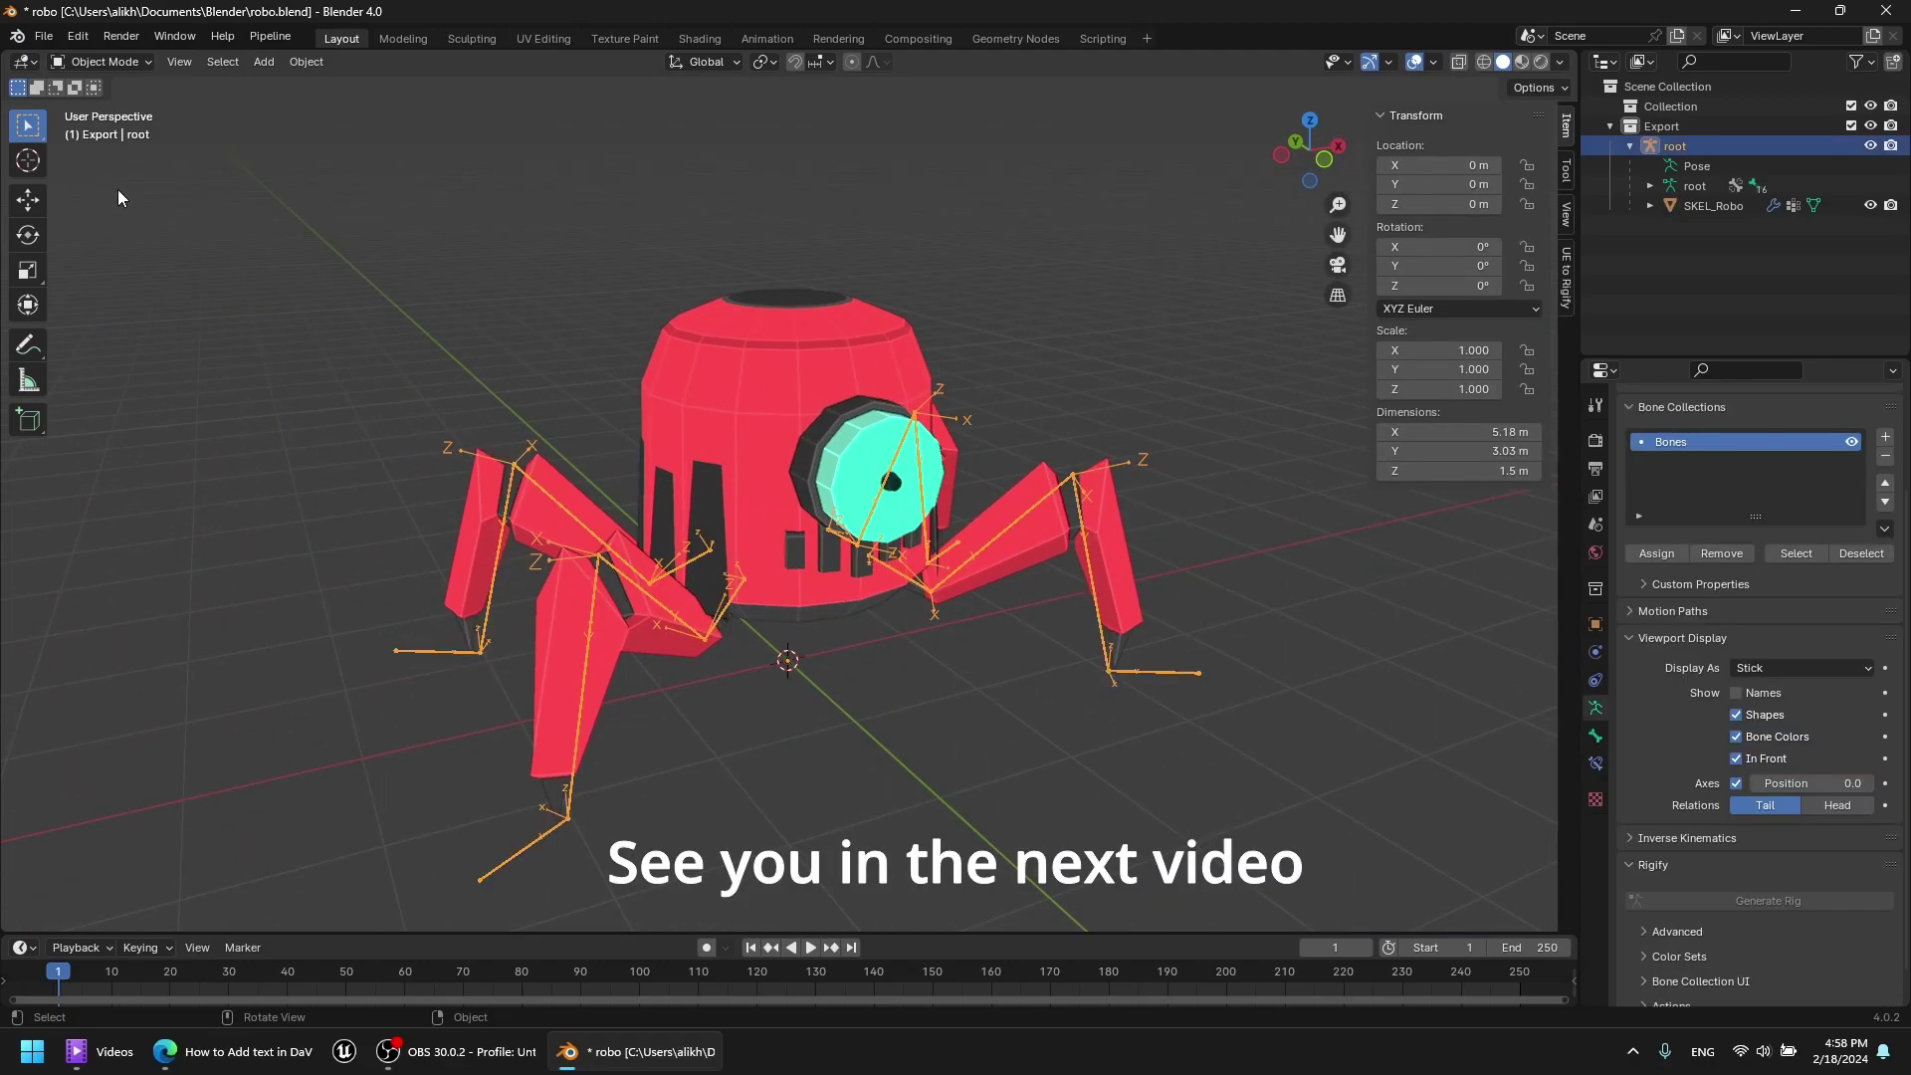
left_click(99, 62)
left_click(80, 124)
left_click(618, 587)
key("r")
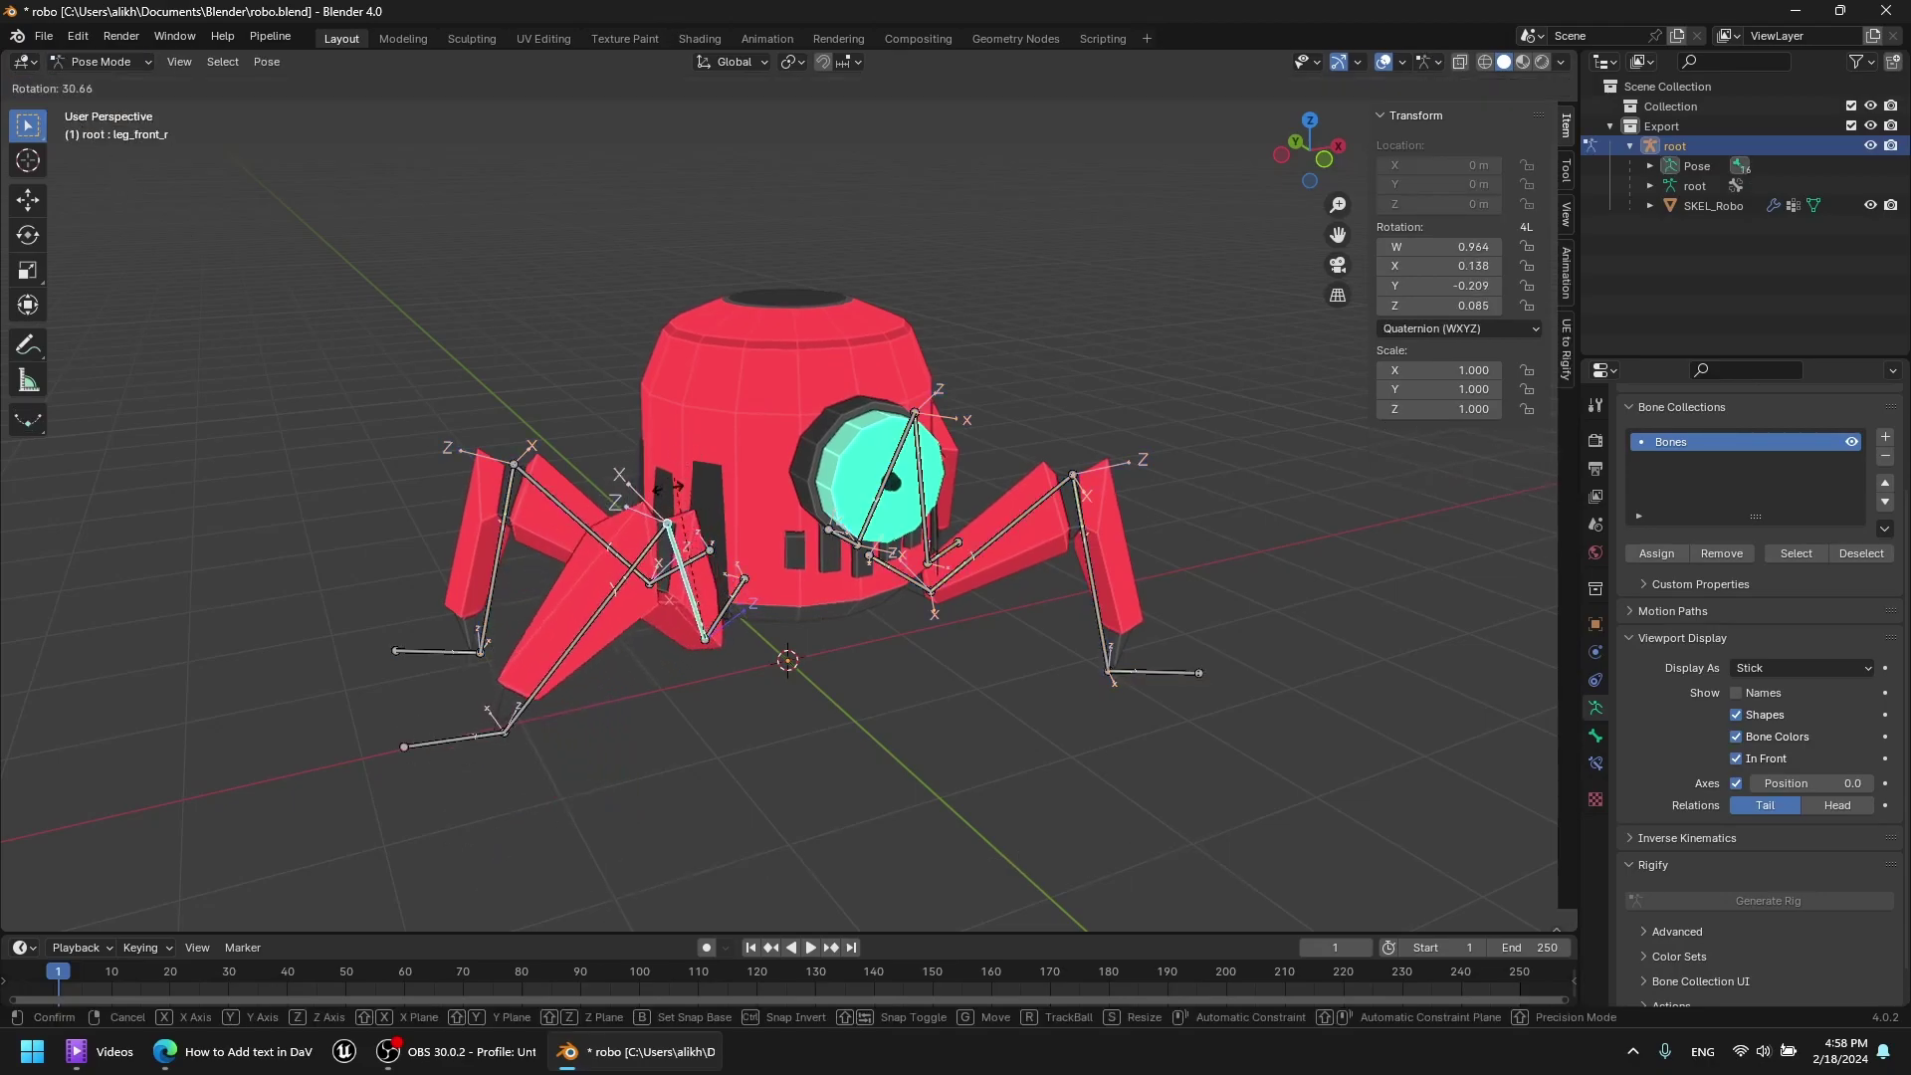
left_click(709, 766)
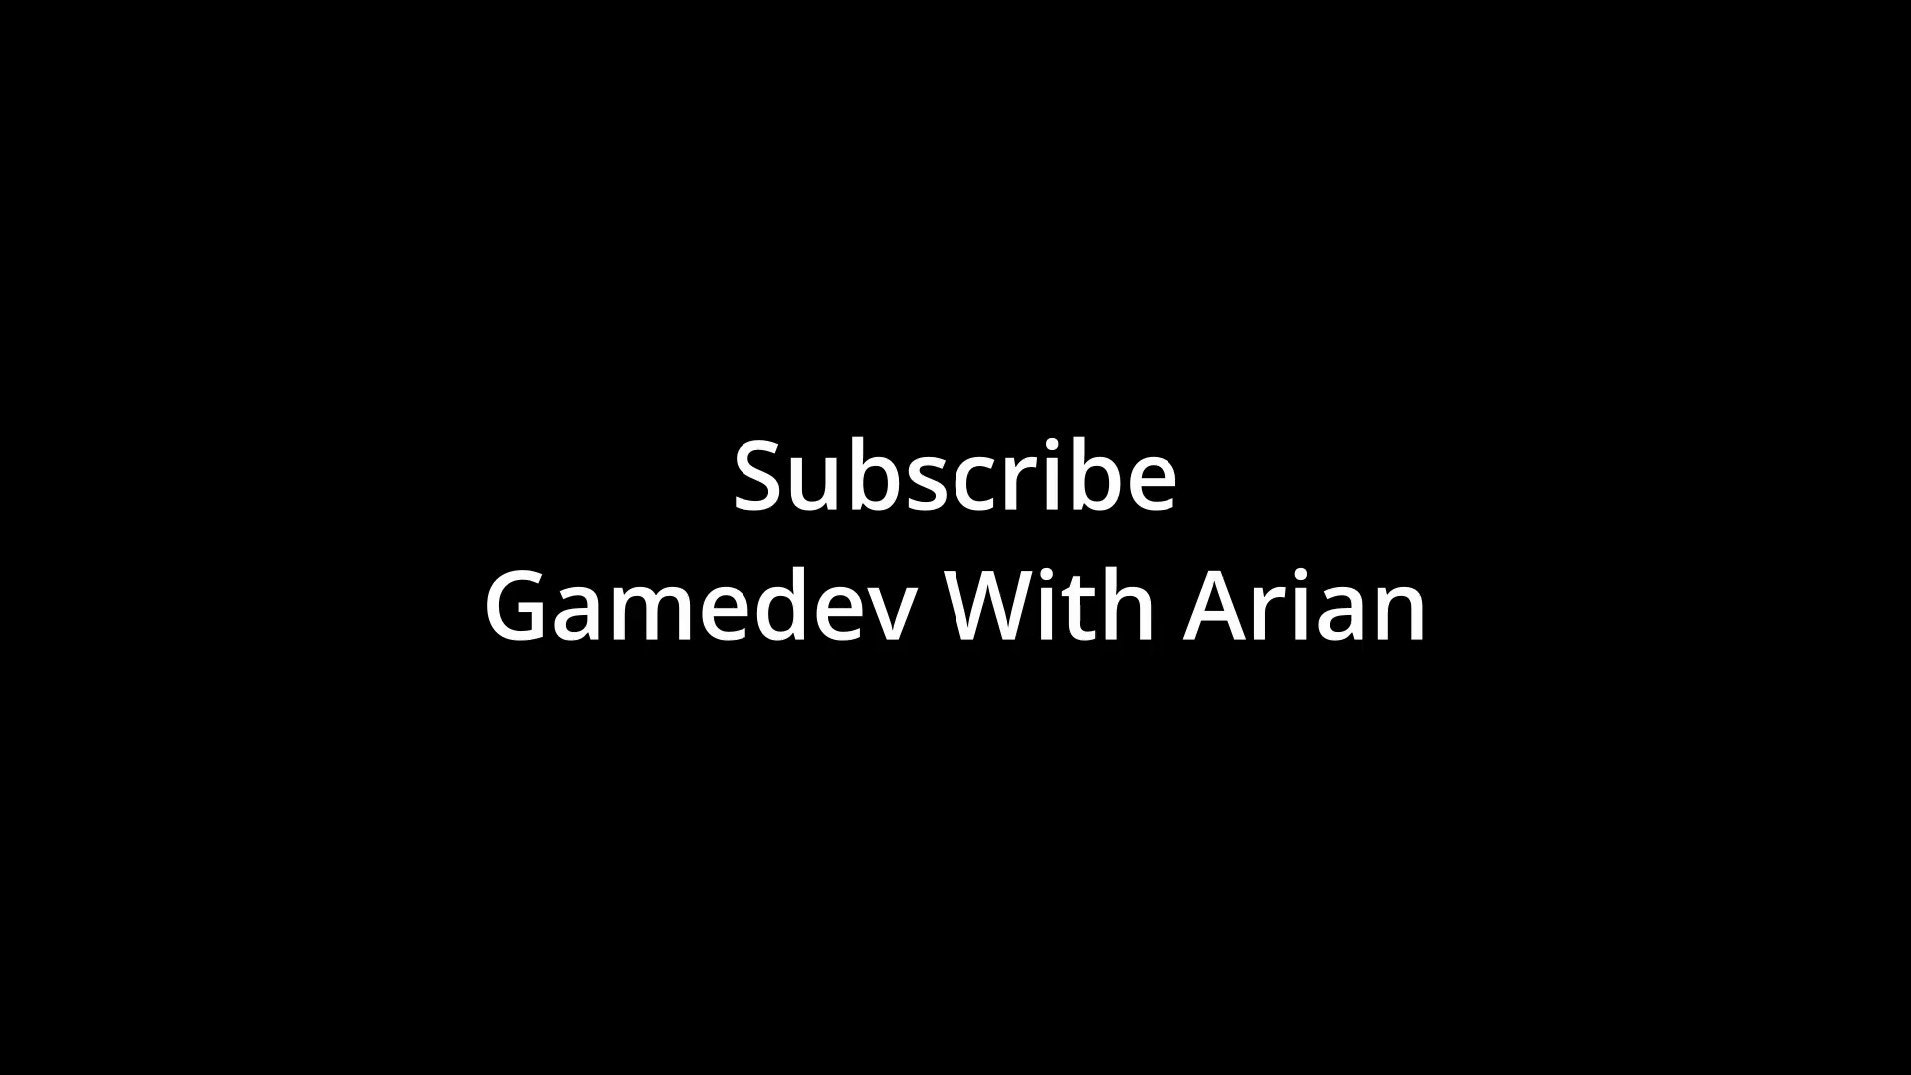